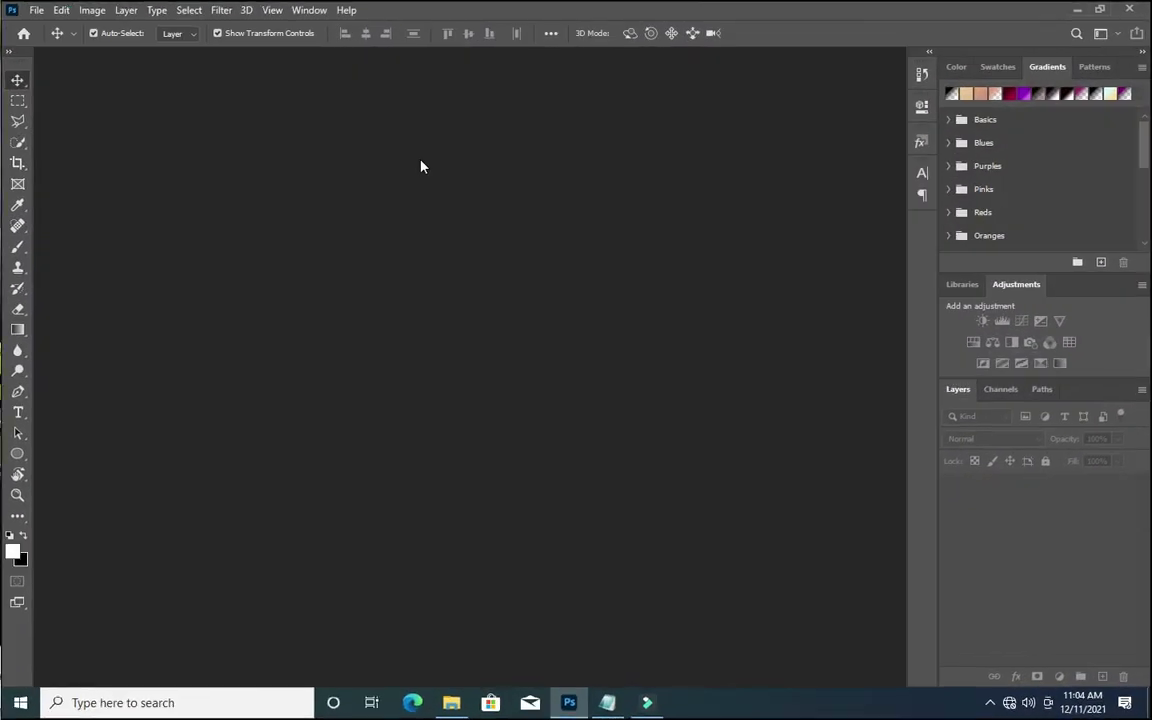
# Create a 4 × 4 inch, 300 ppi document and add a solid color fill layer using 012148 copied from the Notepad text.
pyautogui.hotkey('ctrl', 'n')
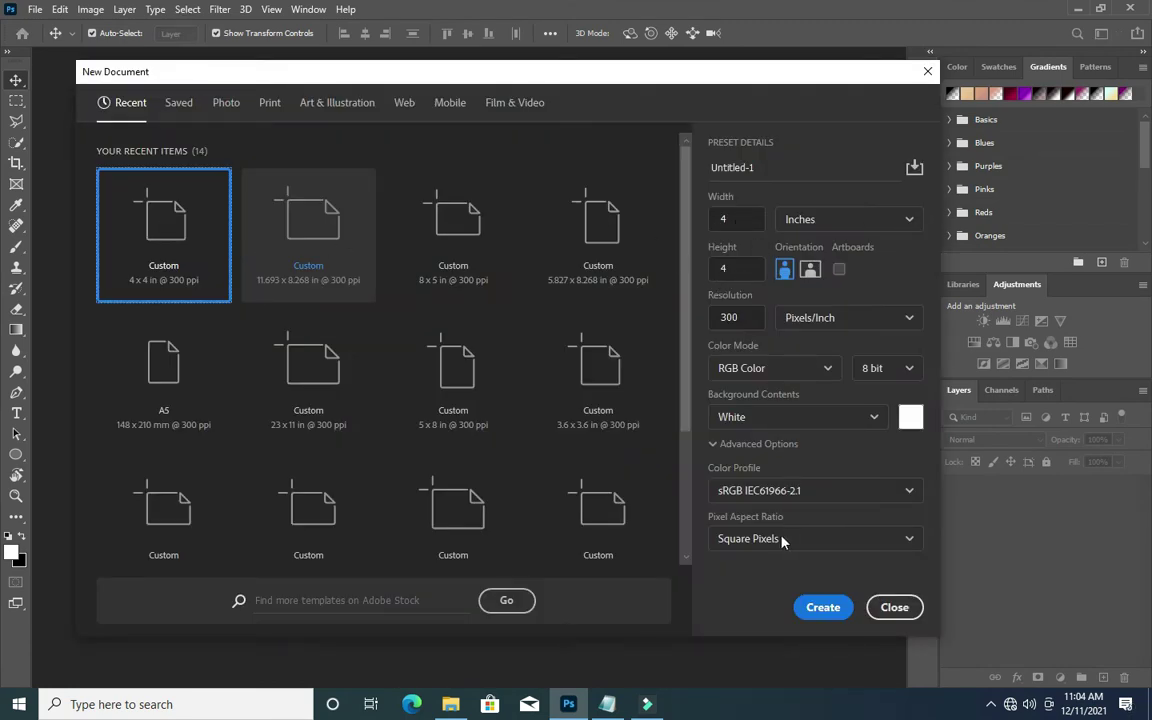
pyautogui.click(823, 609)
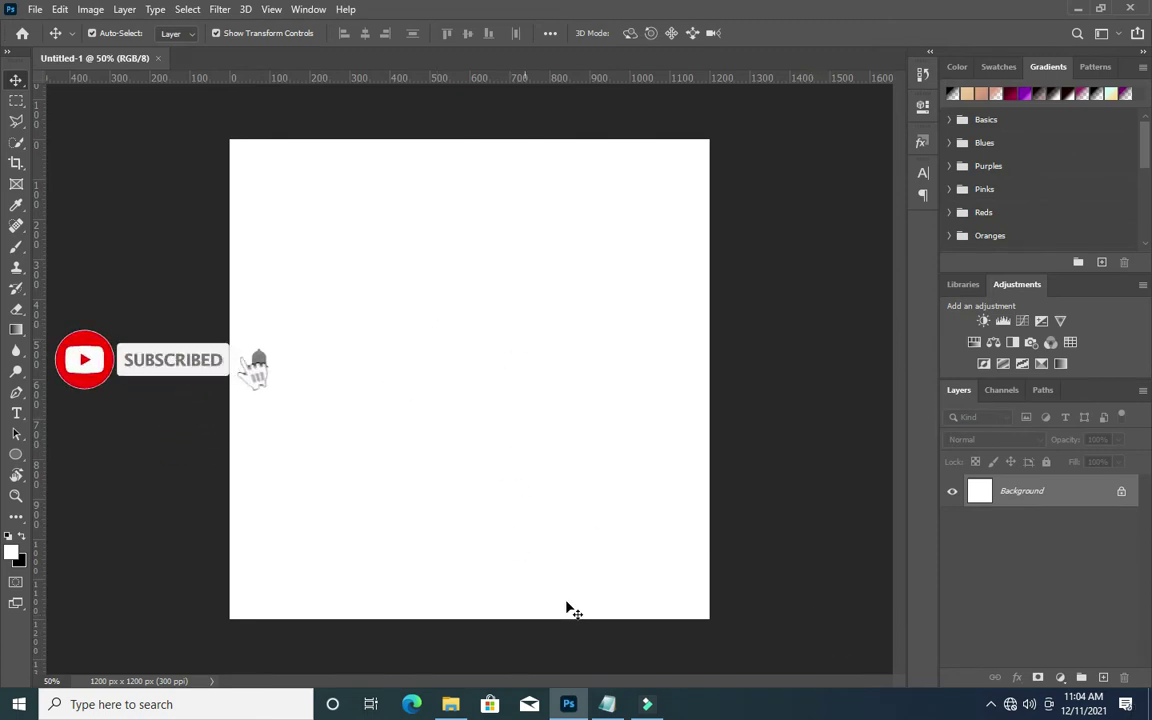
pyautogui.click(607, 704)
pyautogui.moveTo(240, 172); pyautogui.dragTo(126, 178)
pyautogui.hotkey('ctrl', 'c')
pyautogui.click(945, 122)
pyautogui.click(1061, 677)
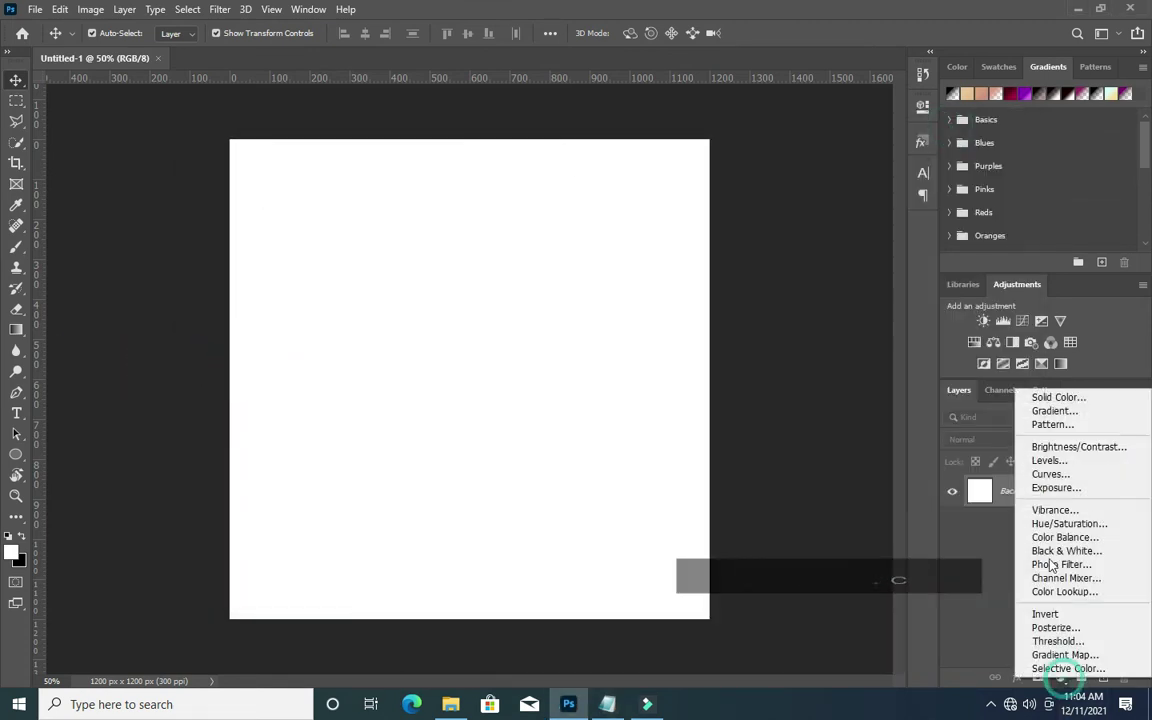
pyautogui.click(1046, 398)
pyautogui.hotkey('ctrl', 'v')
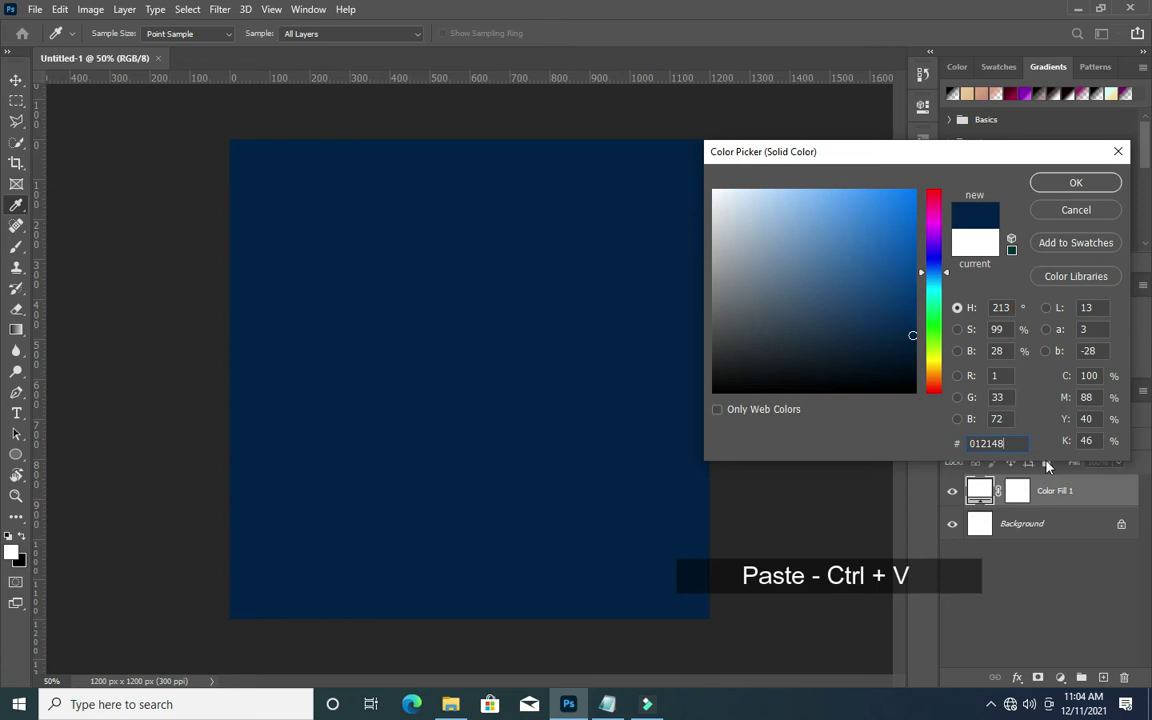
pyautogui.click(1075, 183)
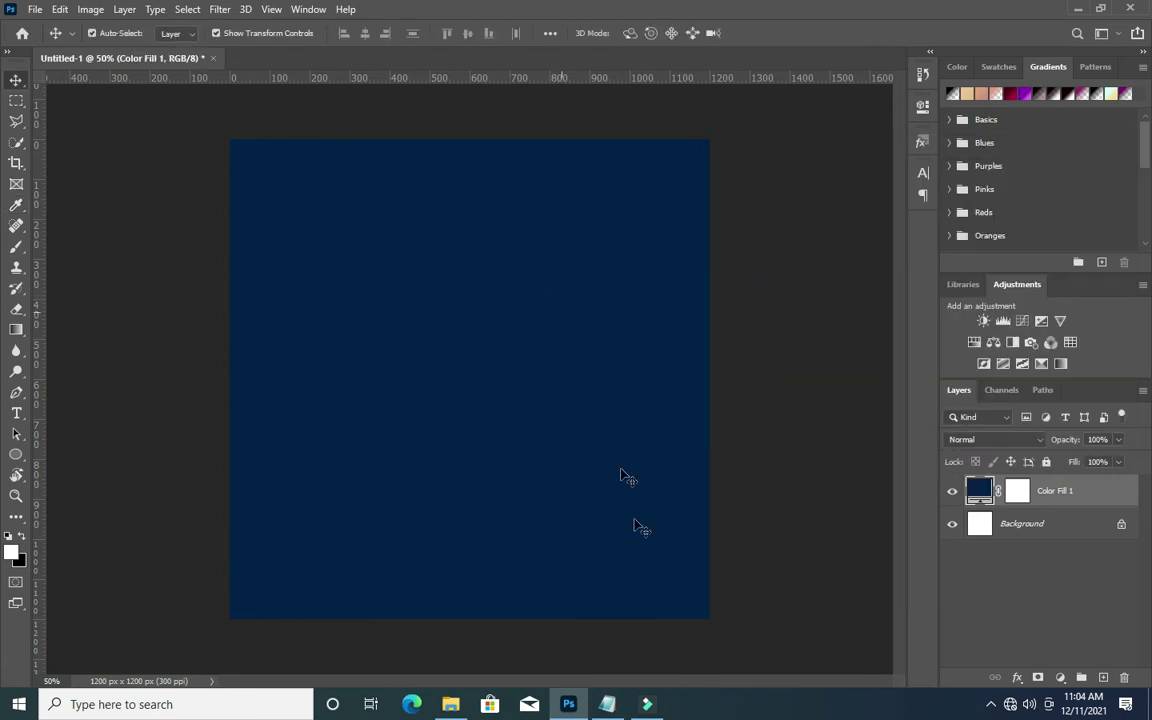
# Place the clothes-rack image from the New folder, enlarge it across the canvas's upper half, and nudge it down 20 px.
pyautogui.click(450, 704)
pyautogui.click(548, 367)
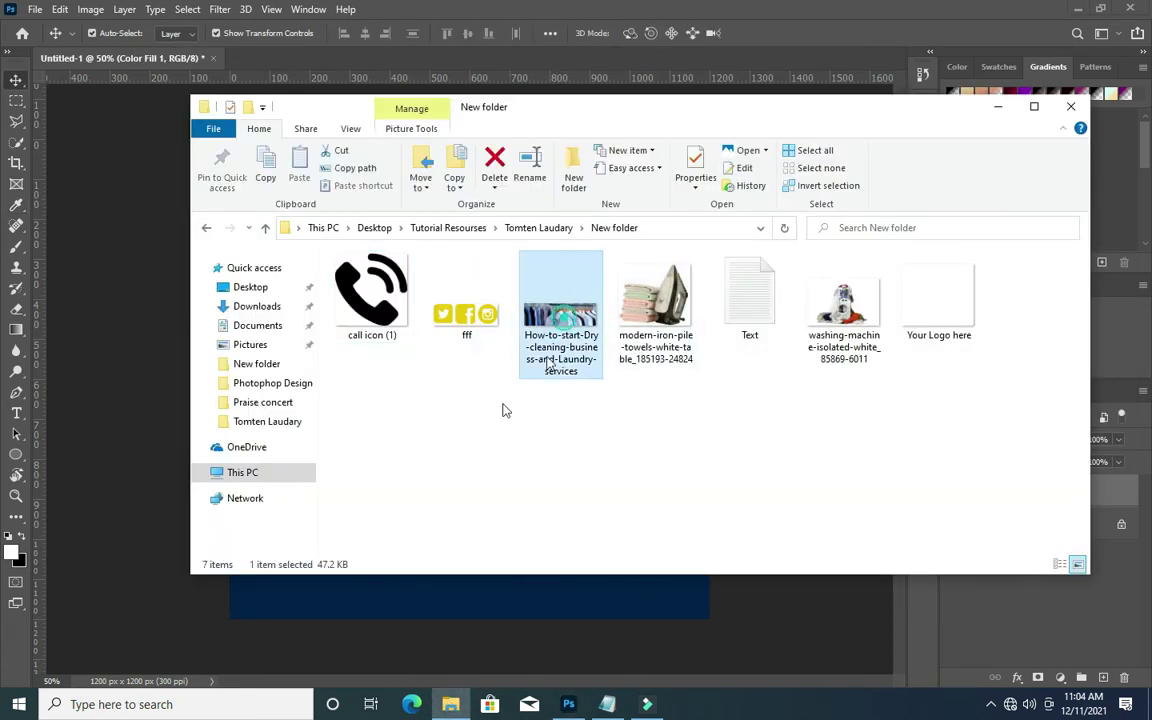
pyautogui.moveTo(421, 615); pyautogui.dragTo(439, 353)
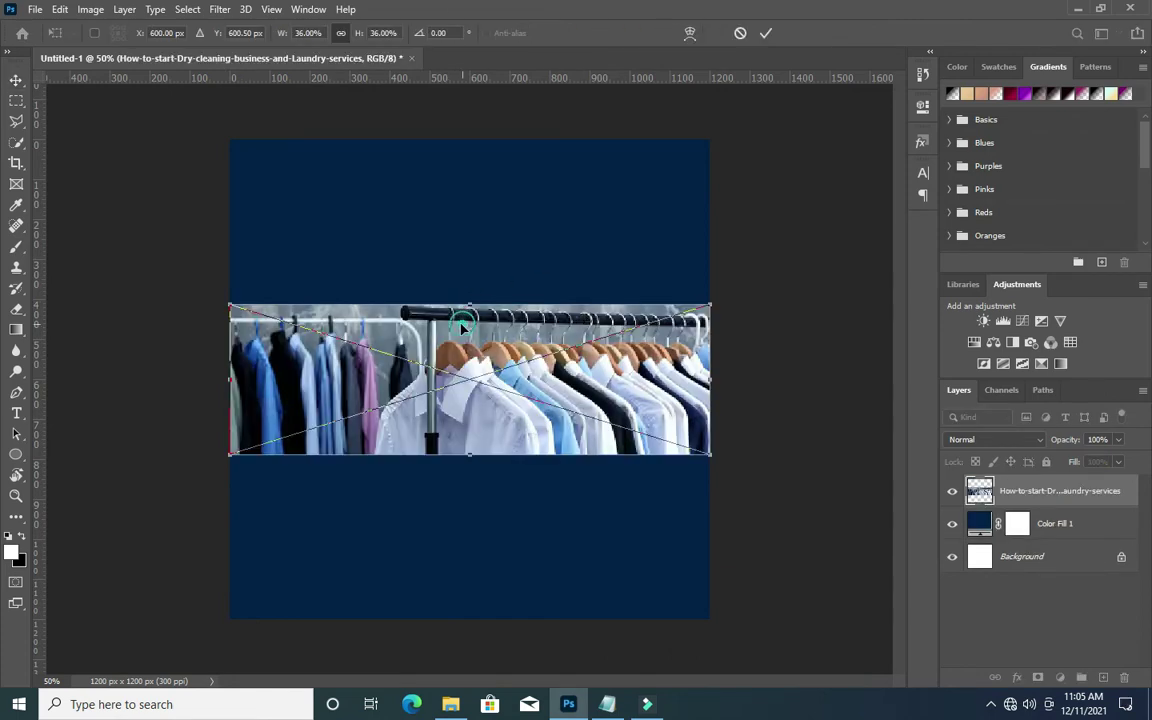
pyautogui.moveTo(470, 305); pyautogui.dragTo(487, 182)
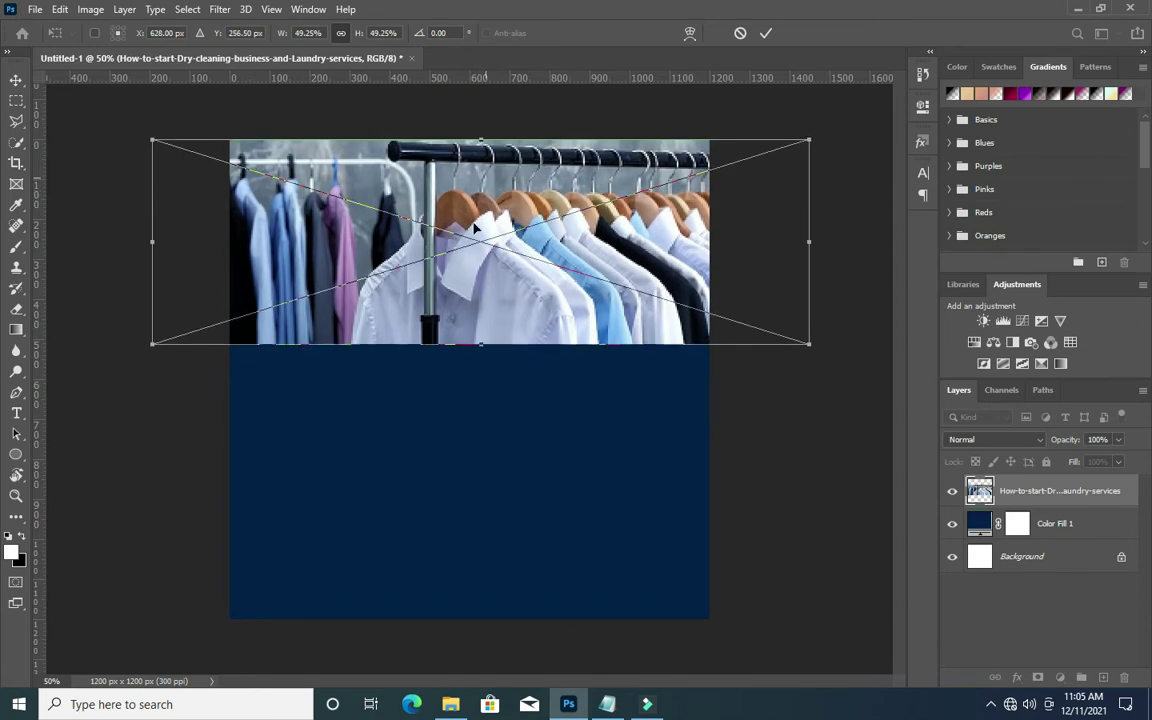
pyautogui.moveTo(481, 344); pyautogui.dragTo(469, 405)
pyautogui.click(765, 33)
pyautogui.hotkey('shift', 'Down')
pyautogui.hotkey('shift', 'Down')
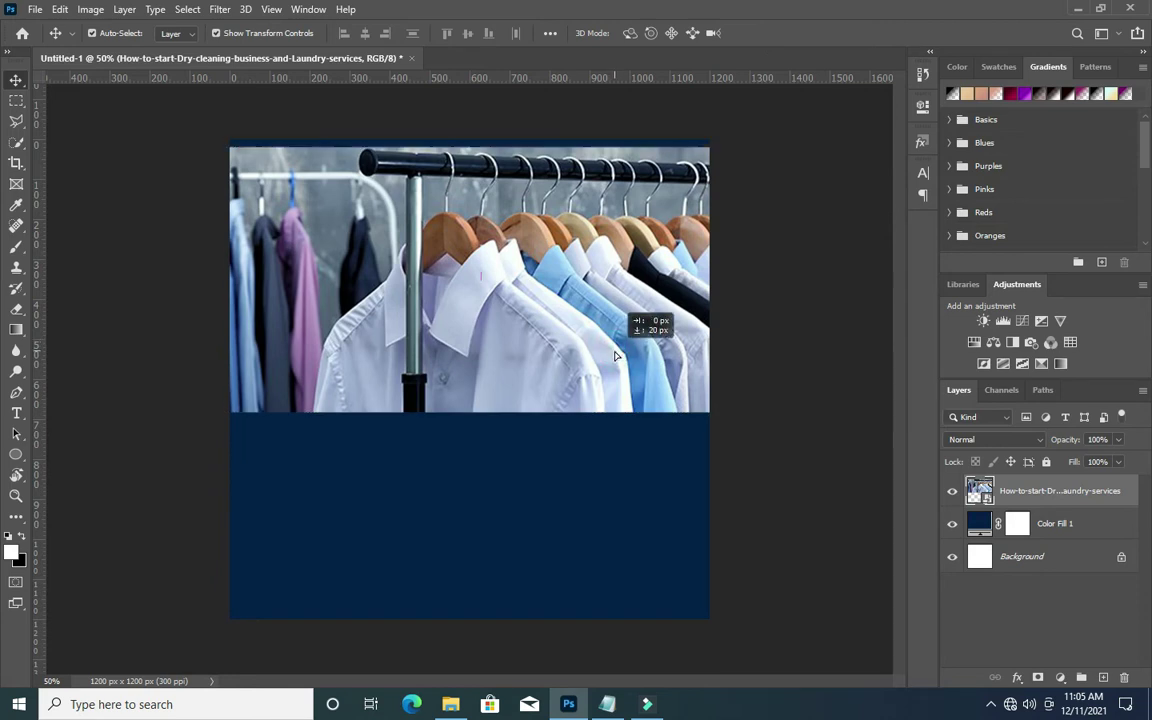
# Add a layer mask to the clothes-rack image and fade its bottom and top edges into the blue with gradients.
pyautogui.moveTo(1023, 530); pyautogui.dragTo(1020, 490)
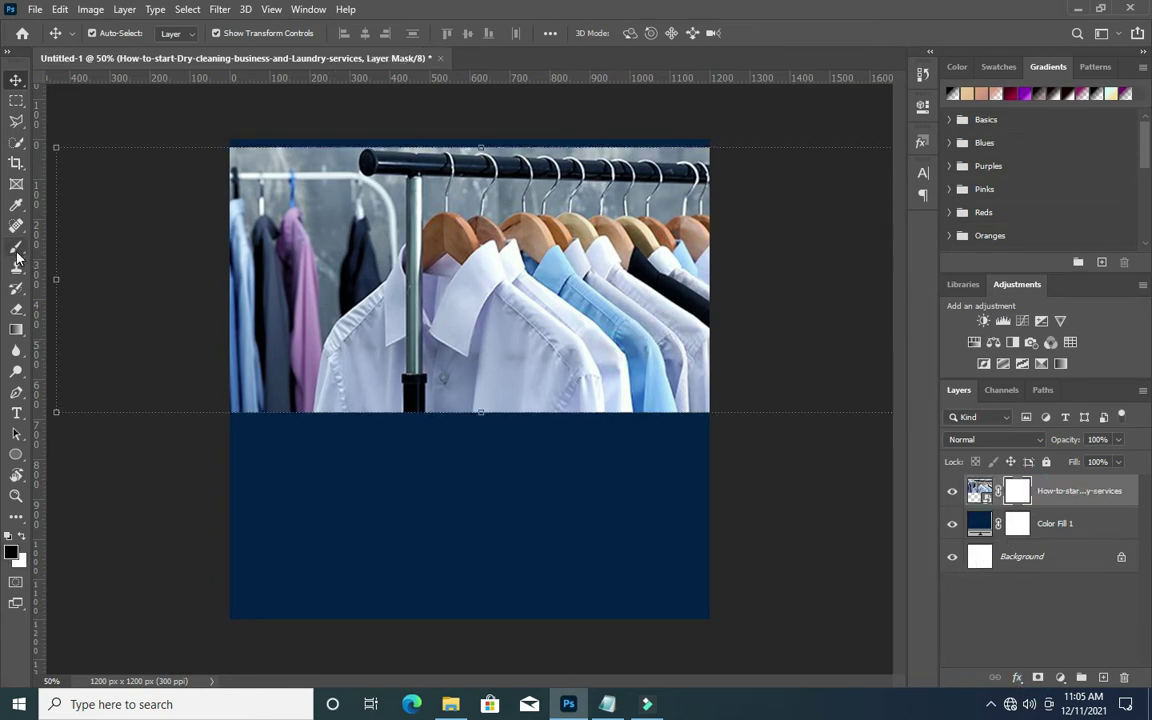
pyautogui.click(22, 325)
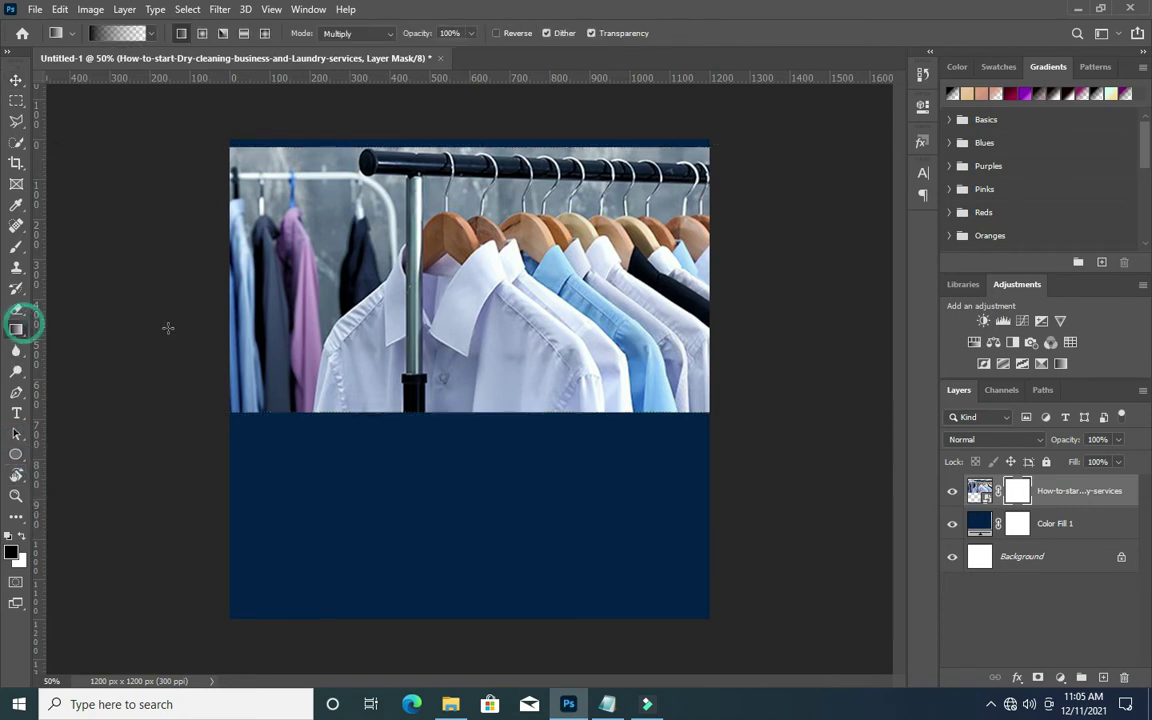
pyautogui.moveTo(465, 395); pyautogui.dragTo(466, 432)
pyautogui.moveTo(482, 364); pyautogui.dragTo(480, 442)
pyautogui.moveTo(483, 405); pyautogui.dragTo(490, 457)
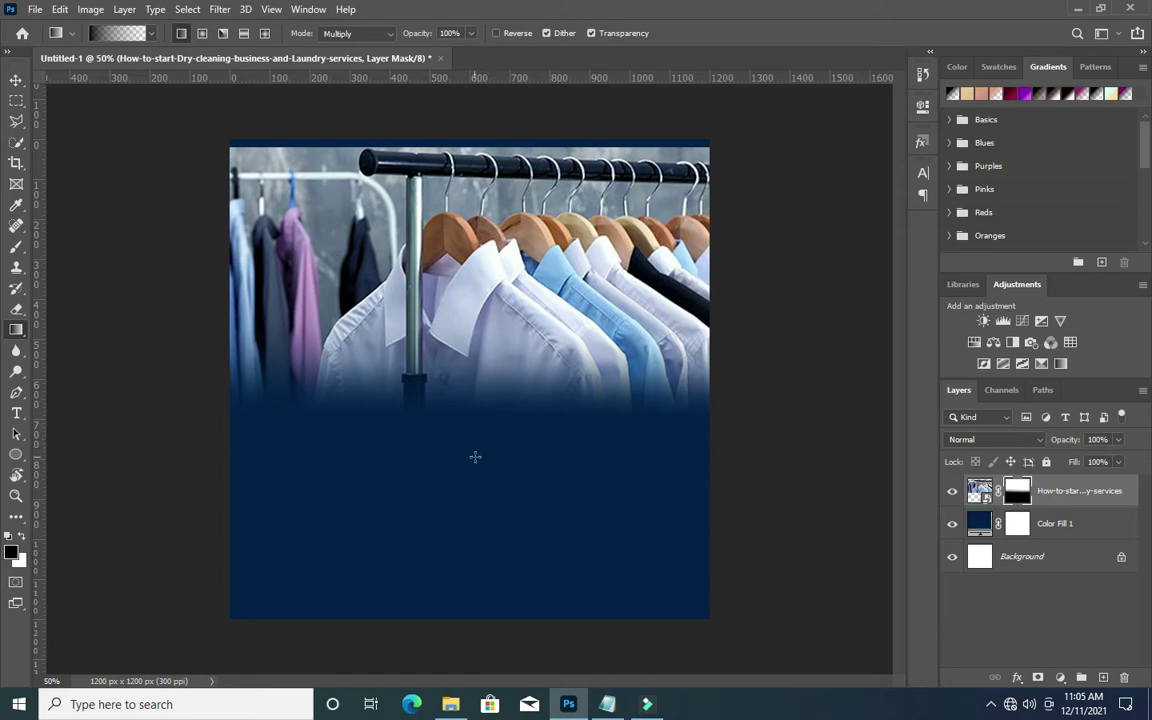
pyautogui.moveTo(477, 118); pyautogui.dragTo(483, 158)
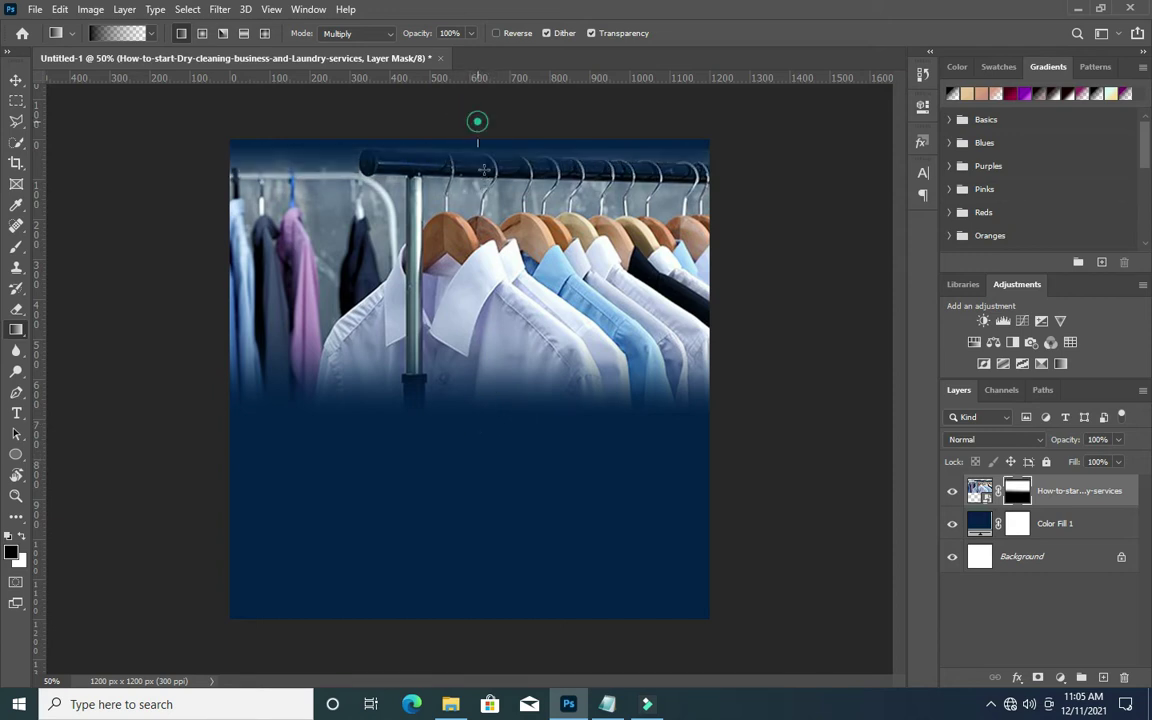
pyautogui.click(16, 79)
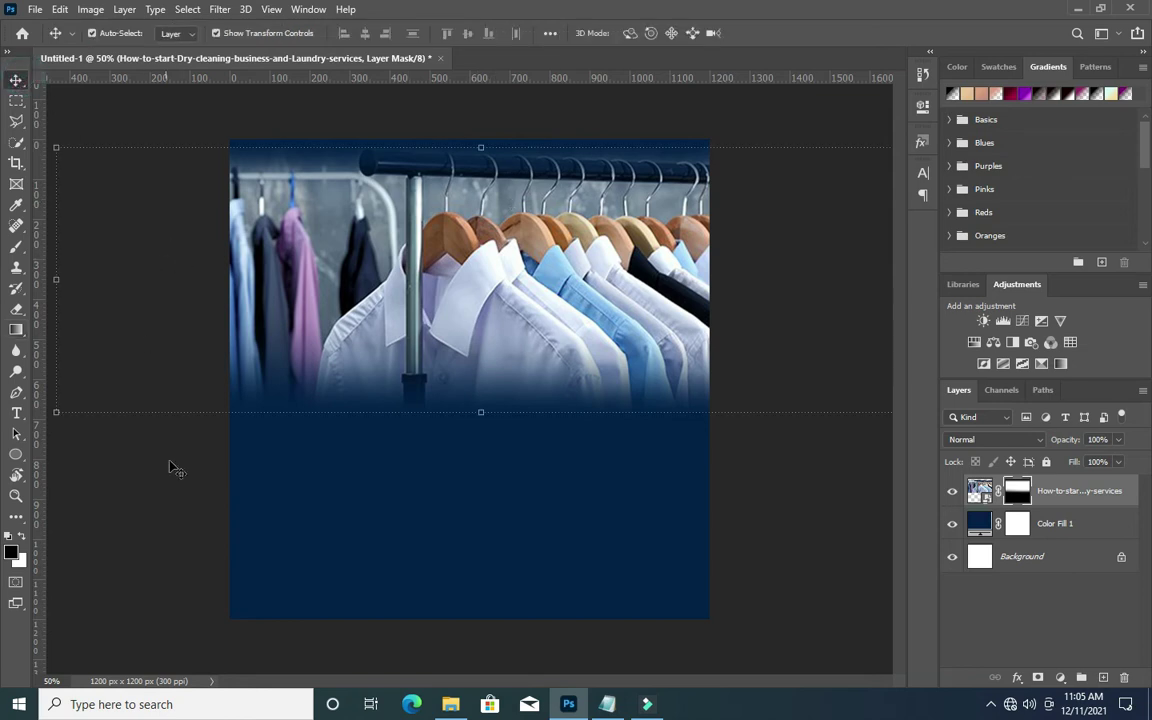
# Place the Your Logo here file and scale it to about 10.71% in the canvas's upper-left corner.
pyautogui.click(160, 440)
pyautogui.hotkey('alt', 'Tab')
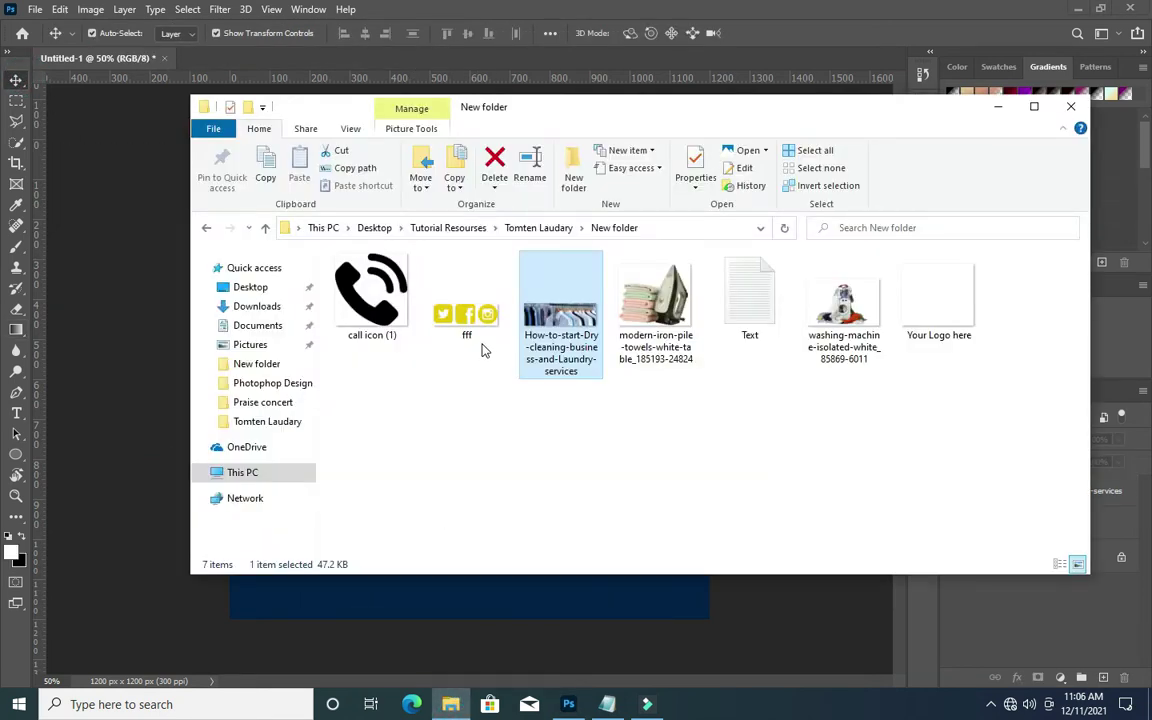
pyautogui.moveTo(938, 300); pyautogui.dragTo(404, 418)
pyautogui.moveTo(711, 579); pyautogui.dragTo(306, 190)
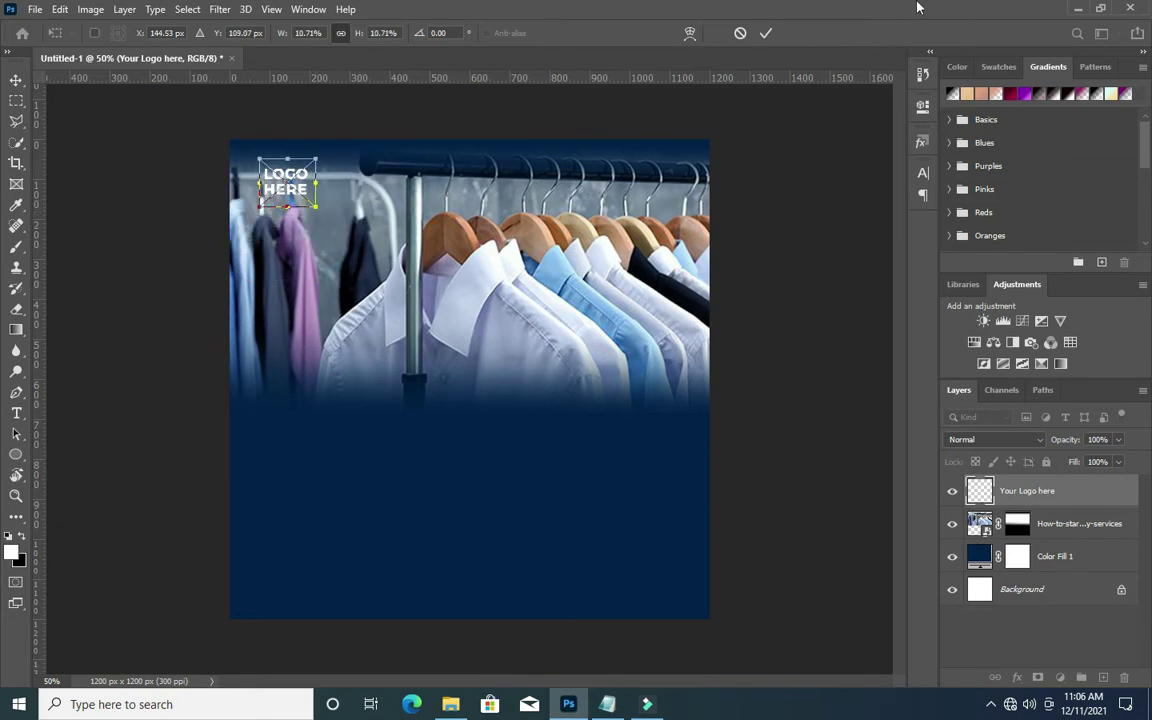
pyautogui.click(765, 33)
# Lower the clothes-rack layer's opacity to 55% and apply a Gaussian Blur with a radius of about 5.4 pixels.
pyautogui.click(1047, 536)
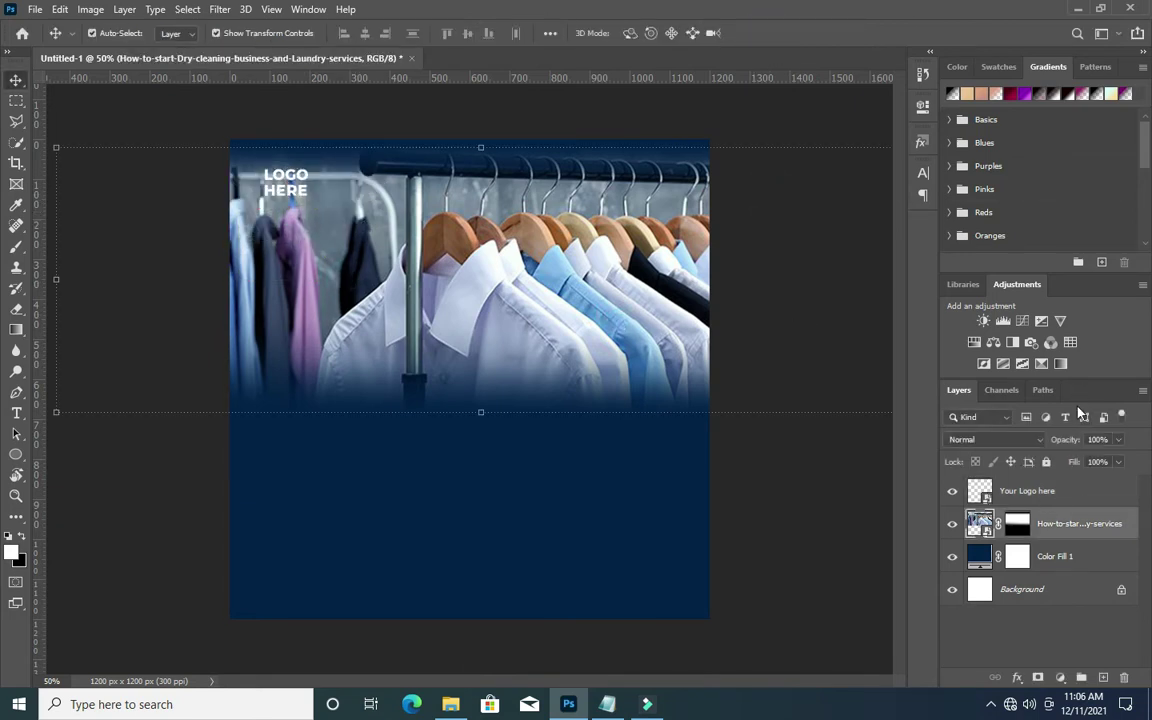
pyautogui.moveTo(1064, 439); pyautogui.dragTo(1054, 444)
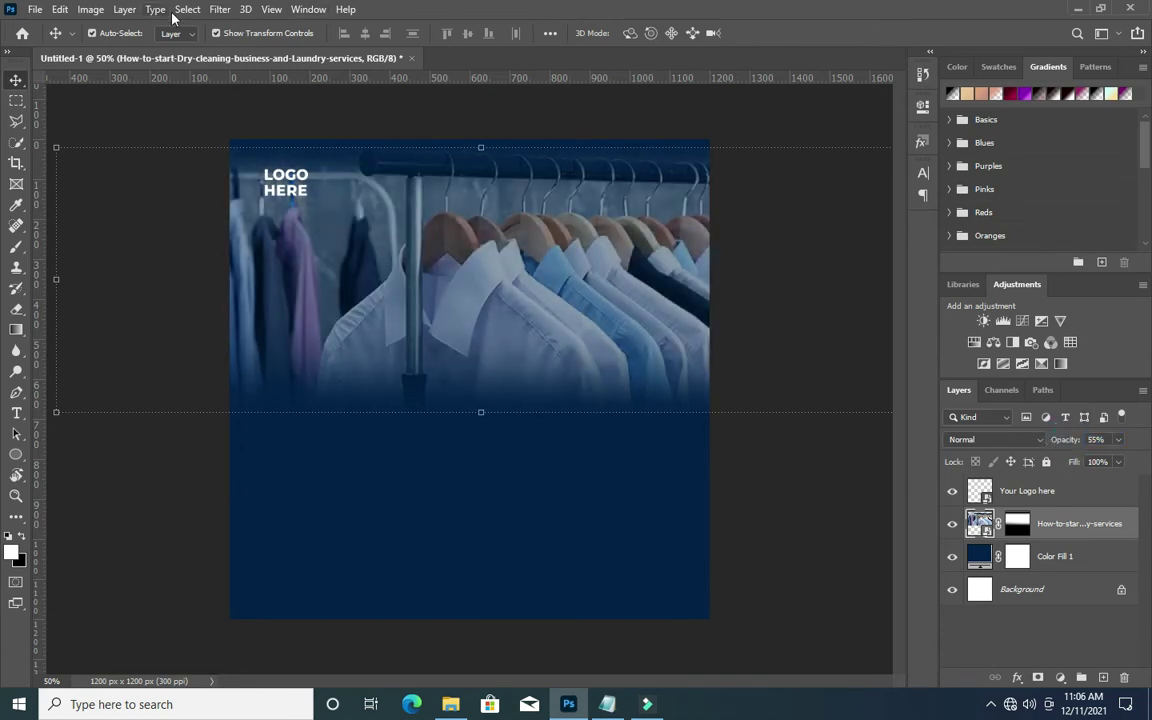
pyautogui.click(220, 9)
pyautogui.moveTo(260, 190)
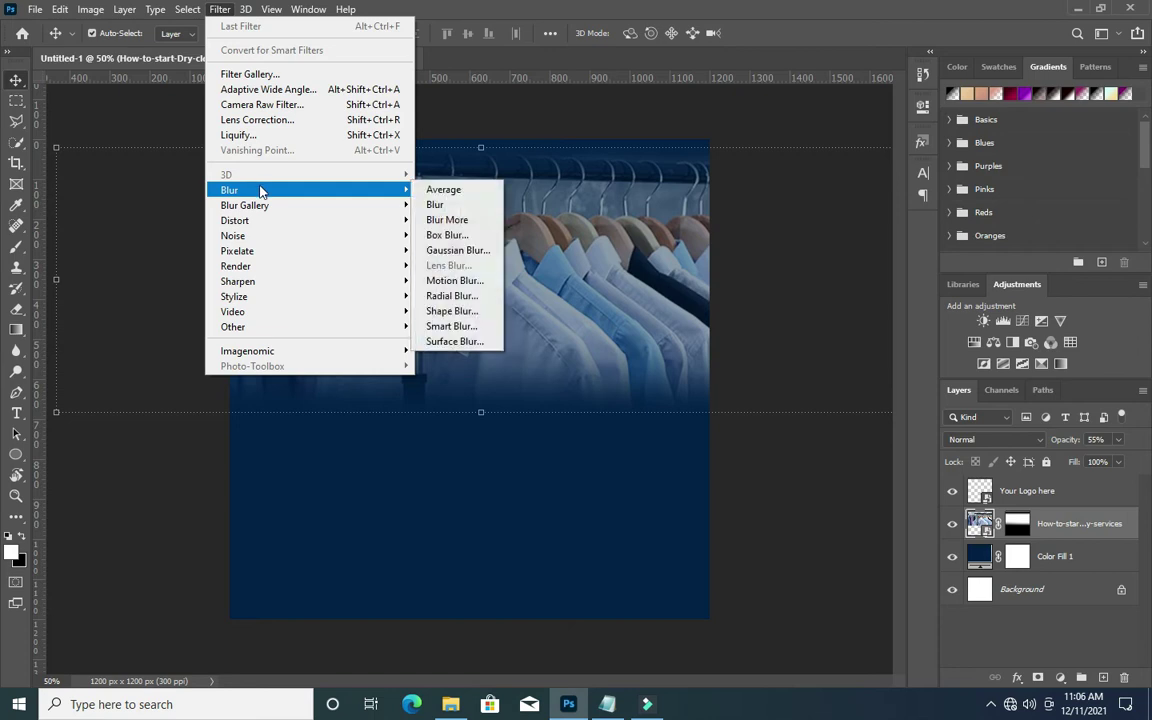
pyautogui.click(452, 252)
pyautogui.moveTo(878, 396); pyautogui.dragTo(813, 395)
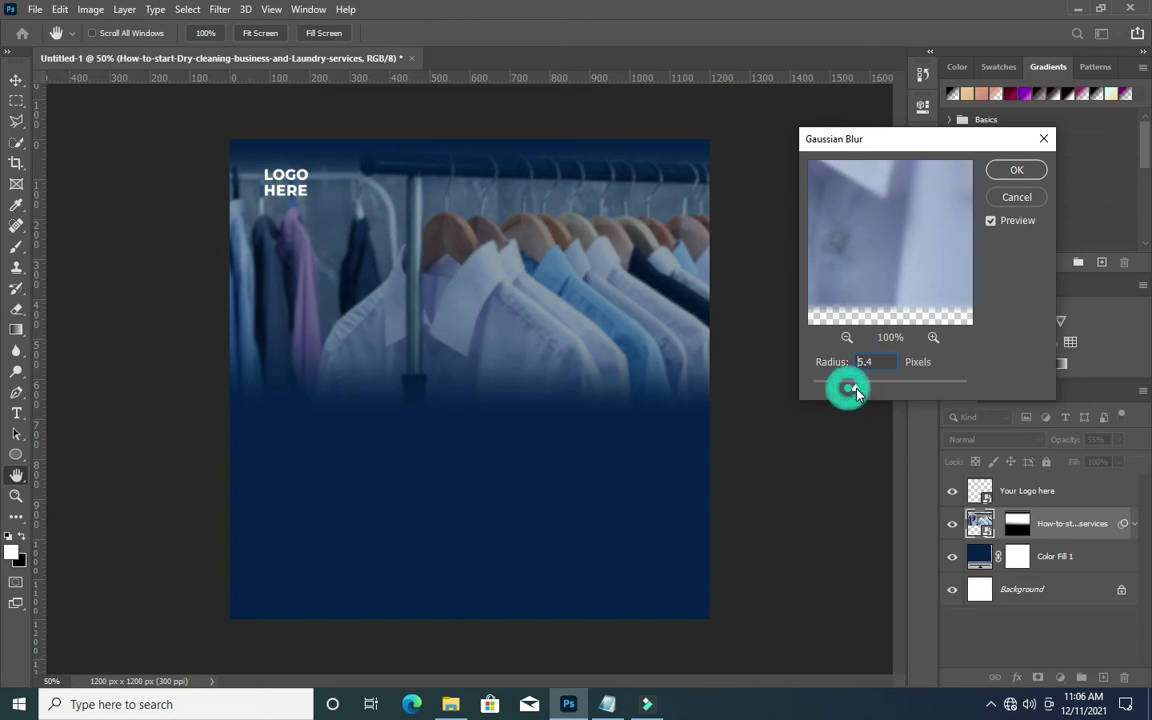
pyautogui.click(1016, 170)
# Collapse the clothes-rack layer's smart filter list and set the layer's opacity to 76%.
pyautogui.click(1133, 523)
pyautogui.click(800, 499)
pyautogui.click(1070, 523)
pyautogui.moveTo(1072, 441); pyautogui.dragTo(1081, 443)
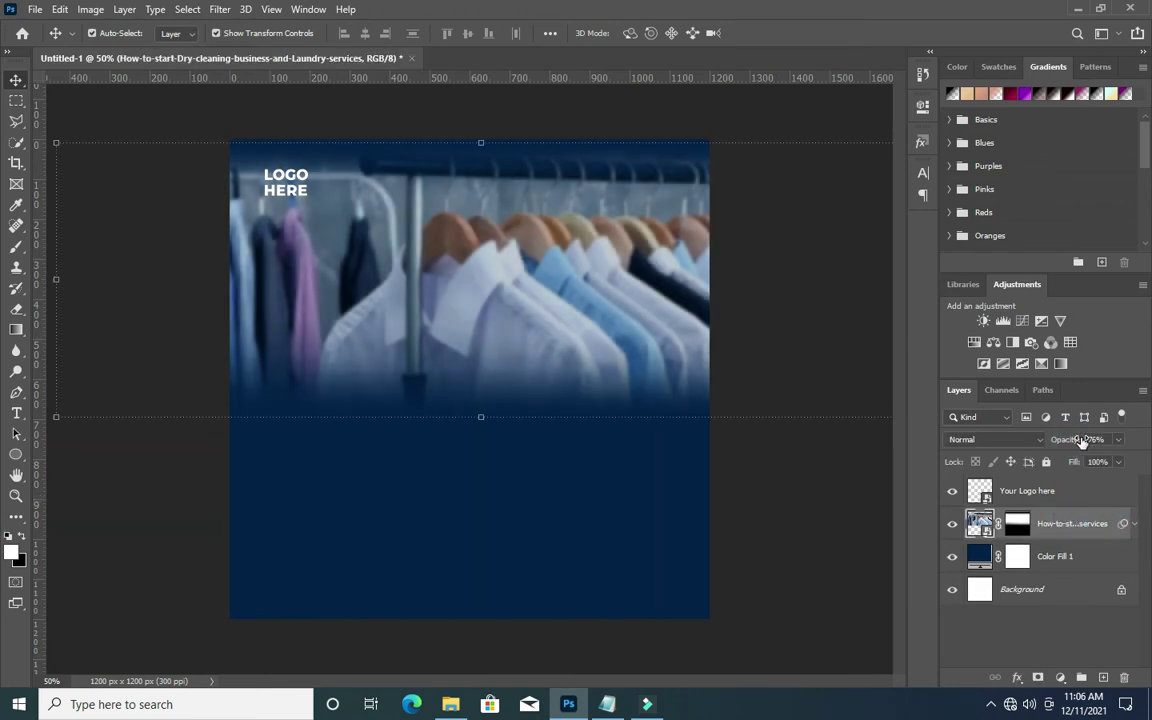
pyautogui.click(622, 362)
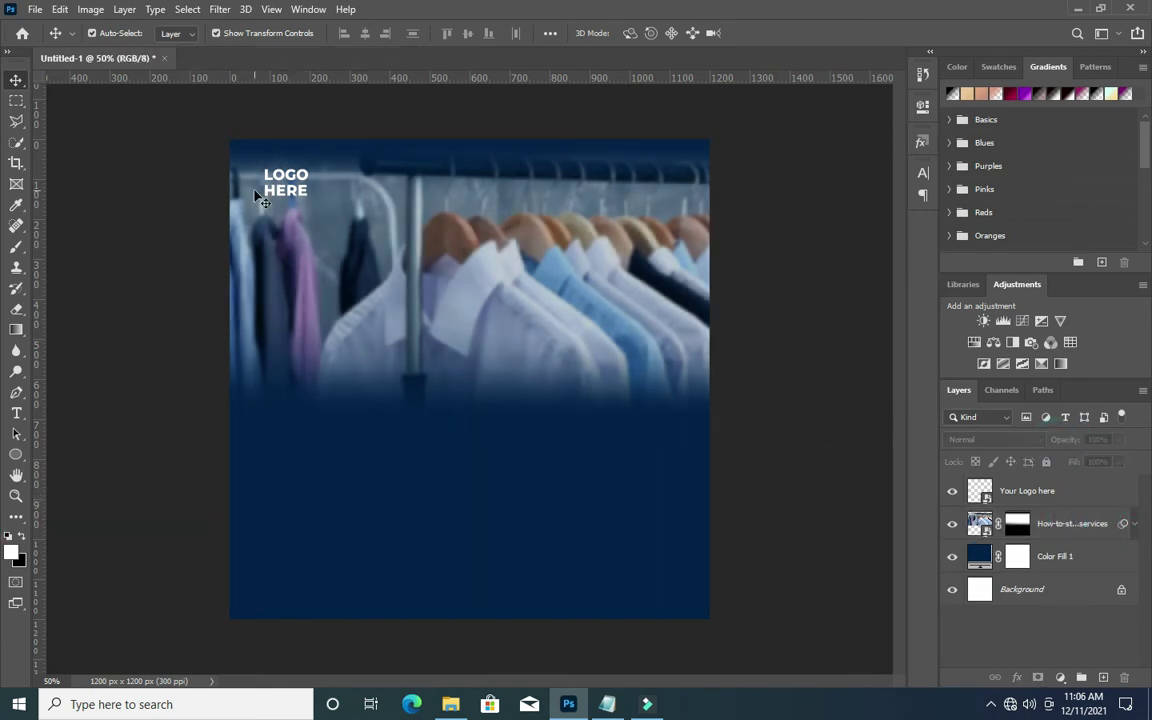
# Draw a rounded rectangle about 368 × 64 px with 10 px corners just below the clothes-rack image.
pyautogui.click(16, 456)
pyautogui.rightClick(16, 456)
pyautogui.click(90, 470)
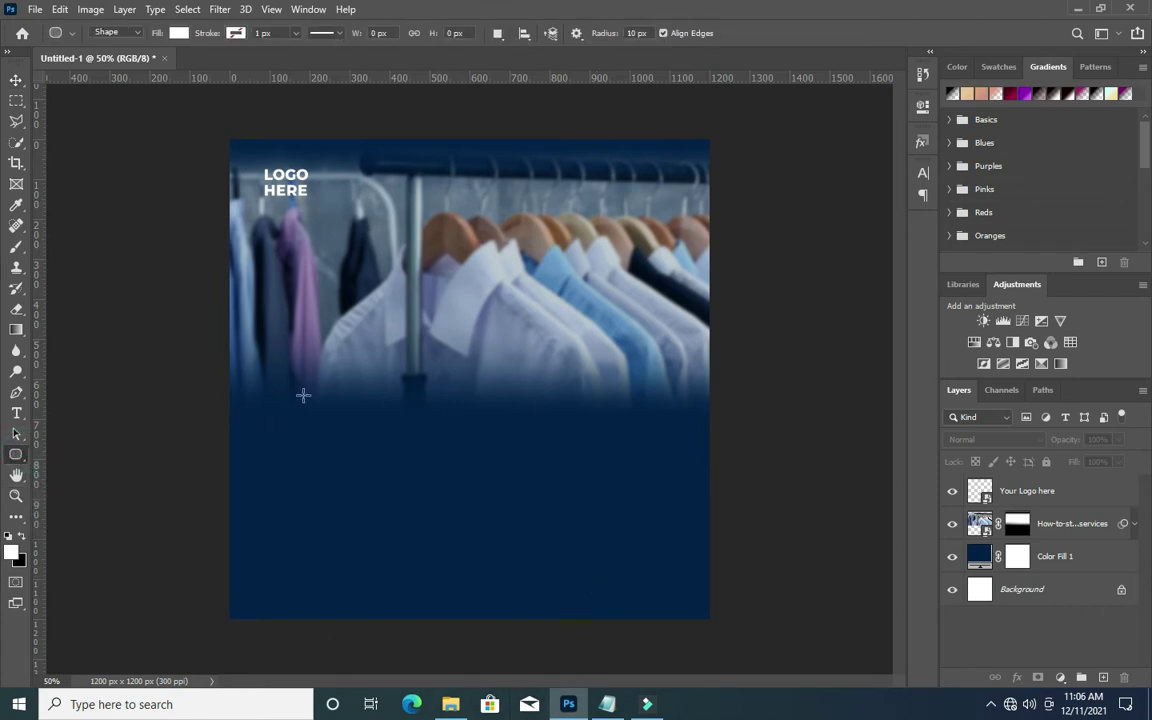
pyautogui.moveTo(302, 391); pyautogui.dragTo(448, 416)
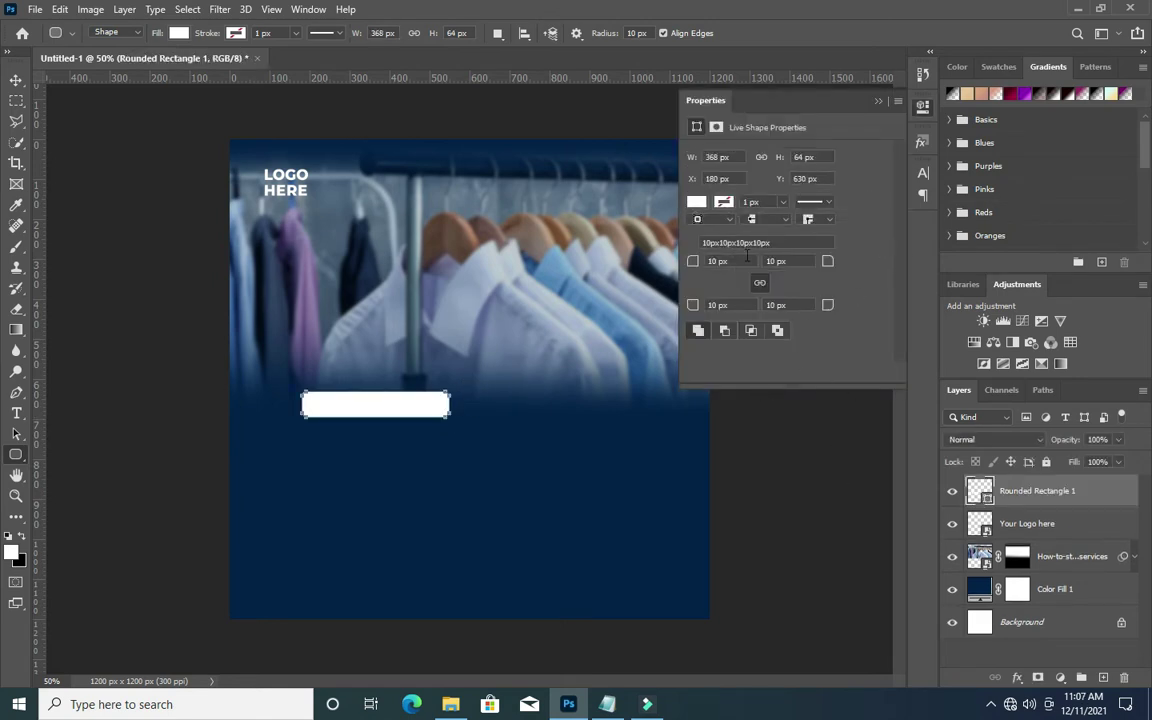
# Fill the rounded rectangle with the recently used yellow and move it up over the image's faded lower edge.
pyautogui.click(696, 203)
pyautogui.click(899, 288)
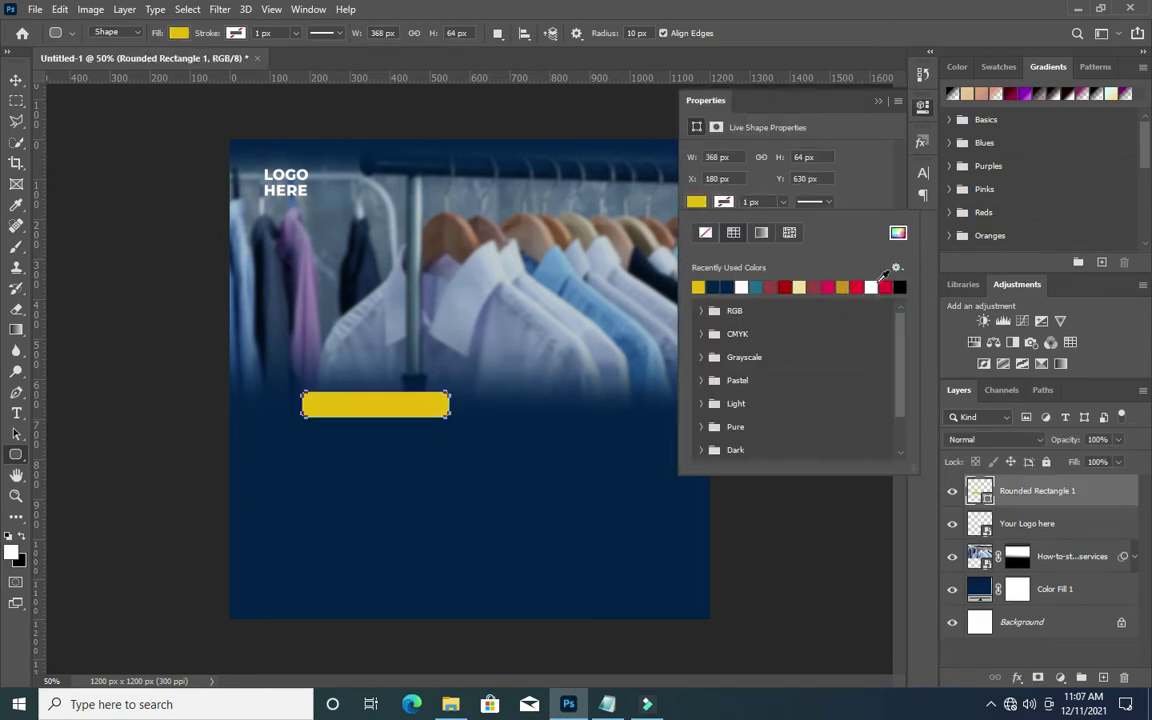
pyautogui.click(878, 102)
pyautogui.press('v')
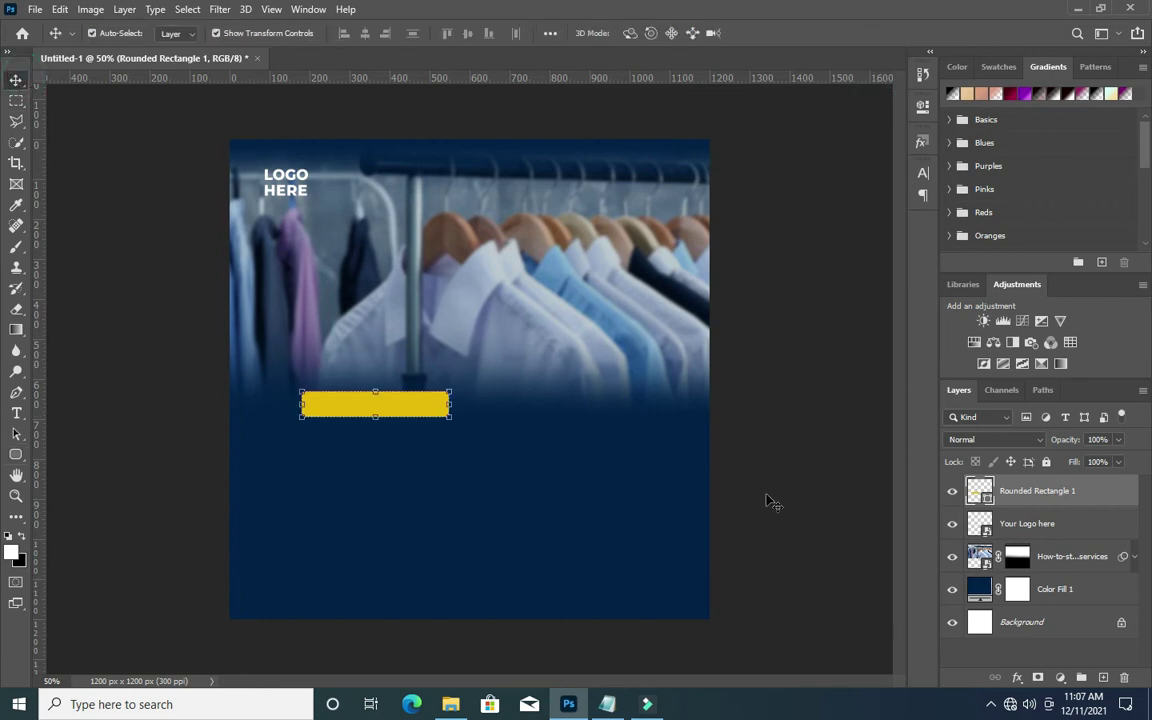
pyautogui.moveTo(413, 403); pyautogui.dragTo(411, 375)
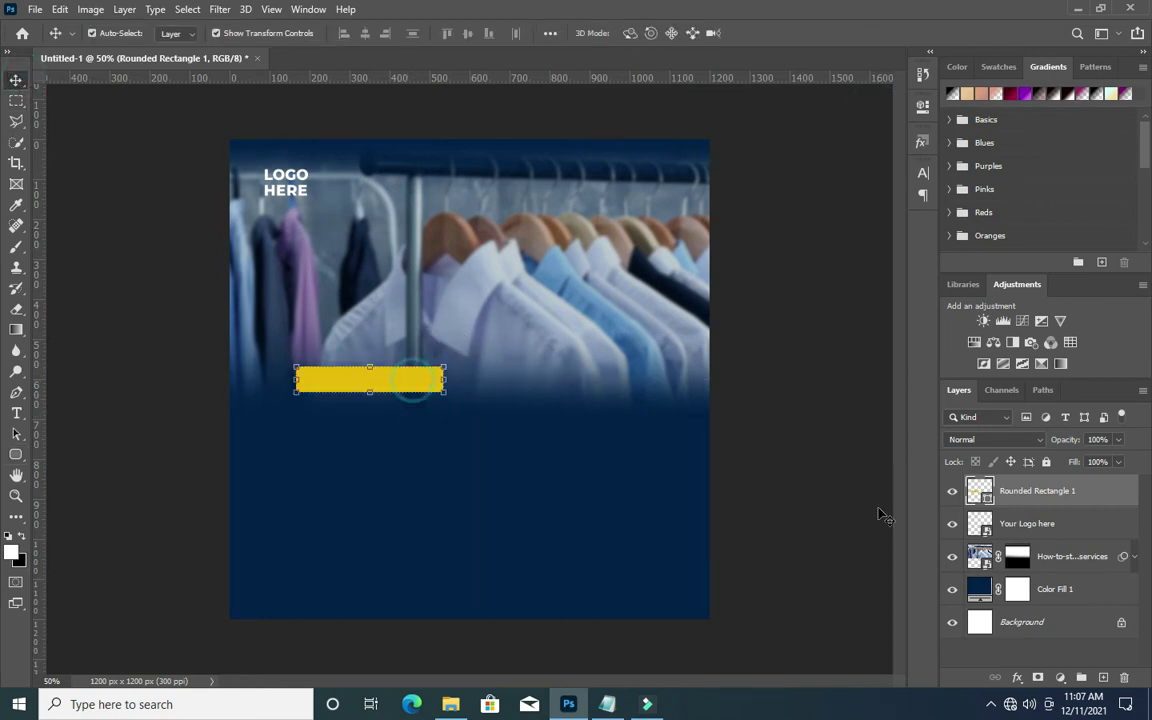
# Copy OUR from the Notepad text and add it above the yellow rectangle as a white 17 pt HelveticaInserat text layer.
pyautogui.click(1041, 524)
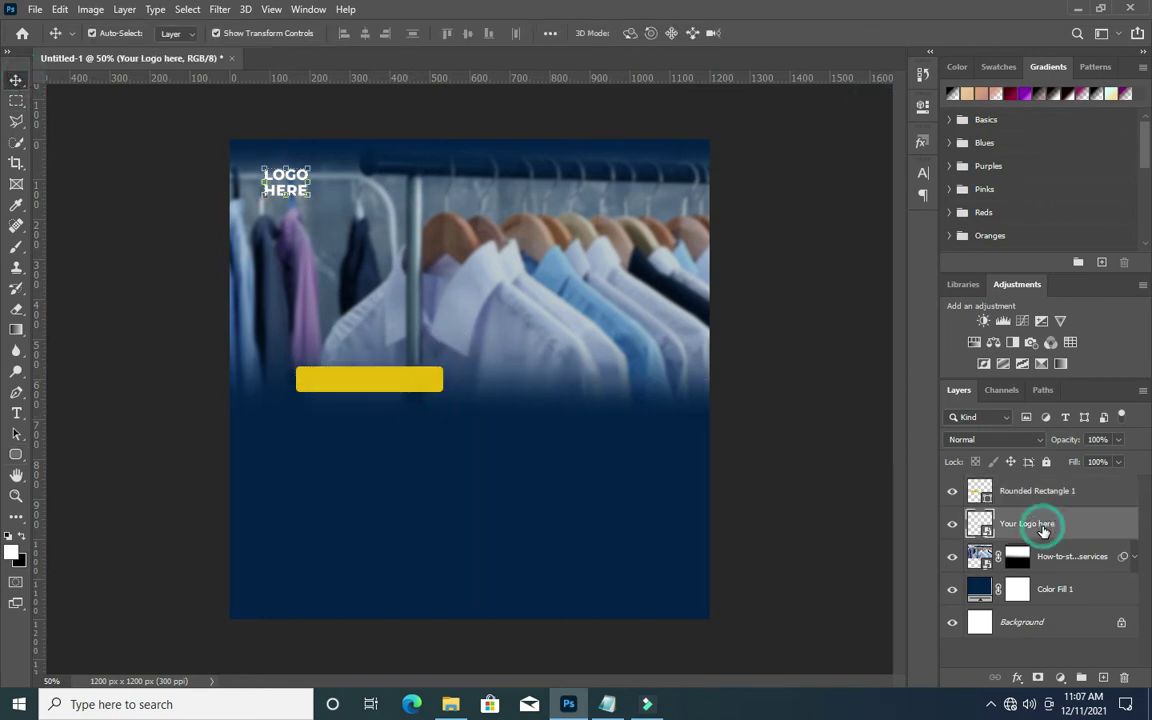
pyautogui.click(607, 704)
pyautogui.tripleClick(218, 230)
pyautogui.hotkey('ctrl', 'c')
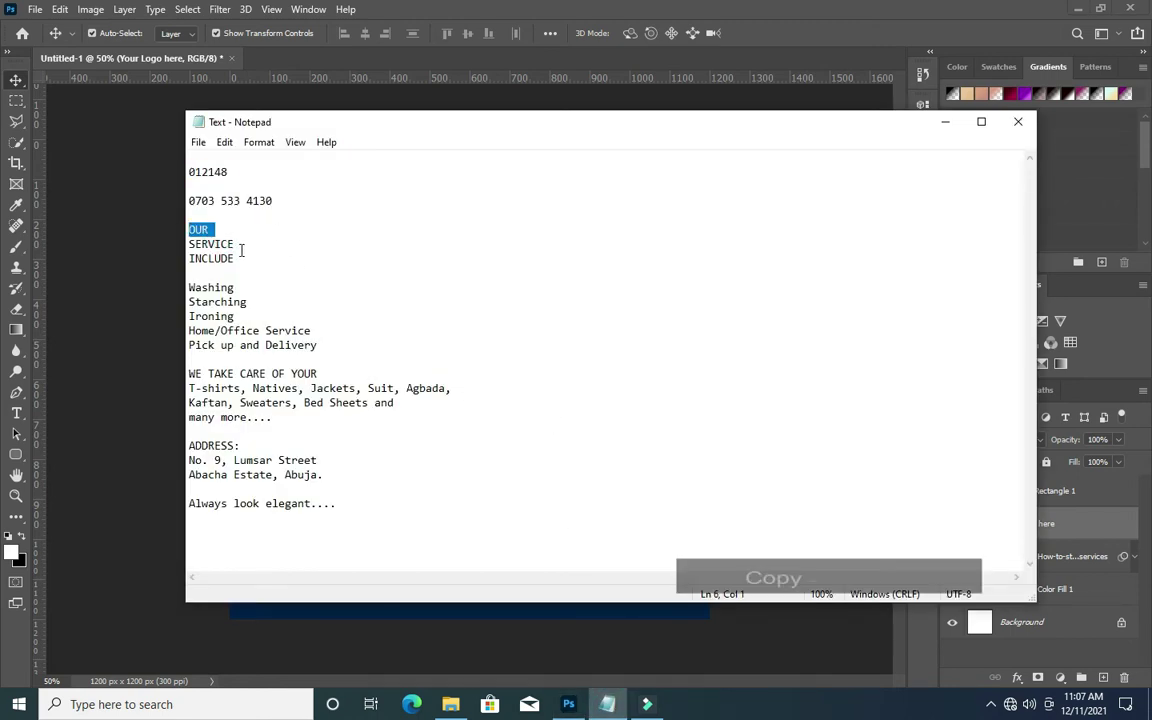
pyautogui.click(945, 121)
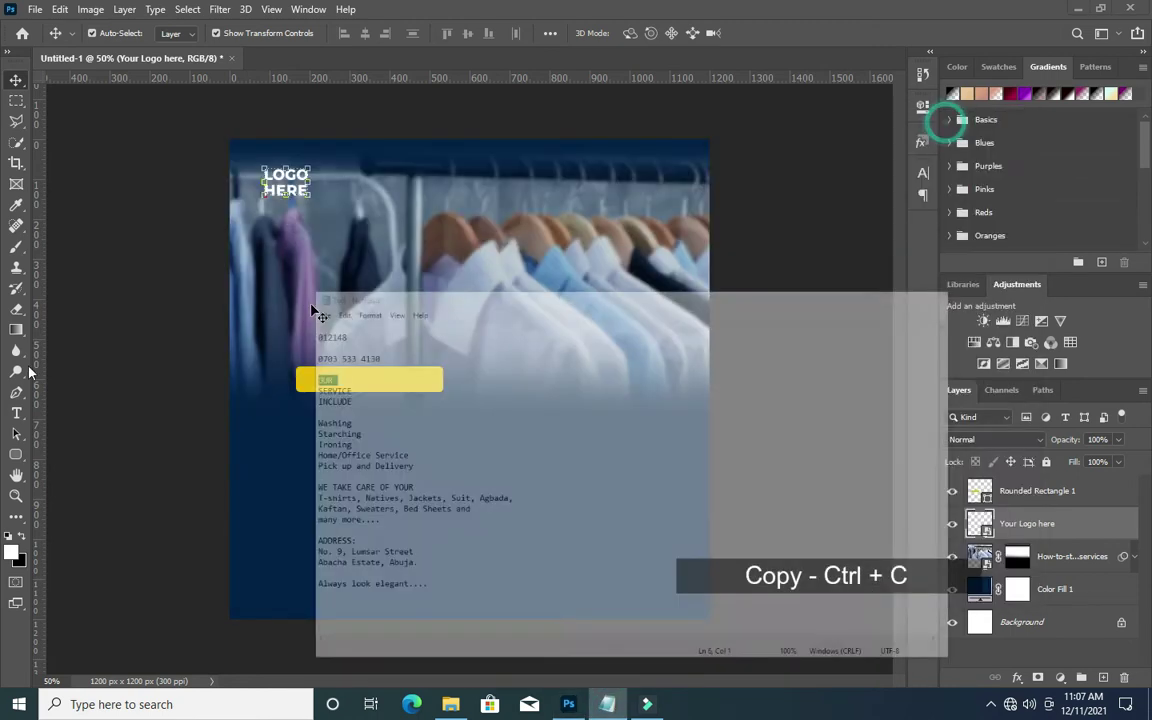
pyautogui.click(16, 413)
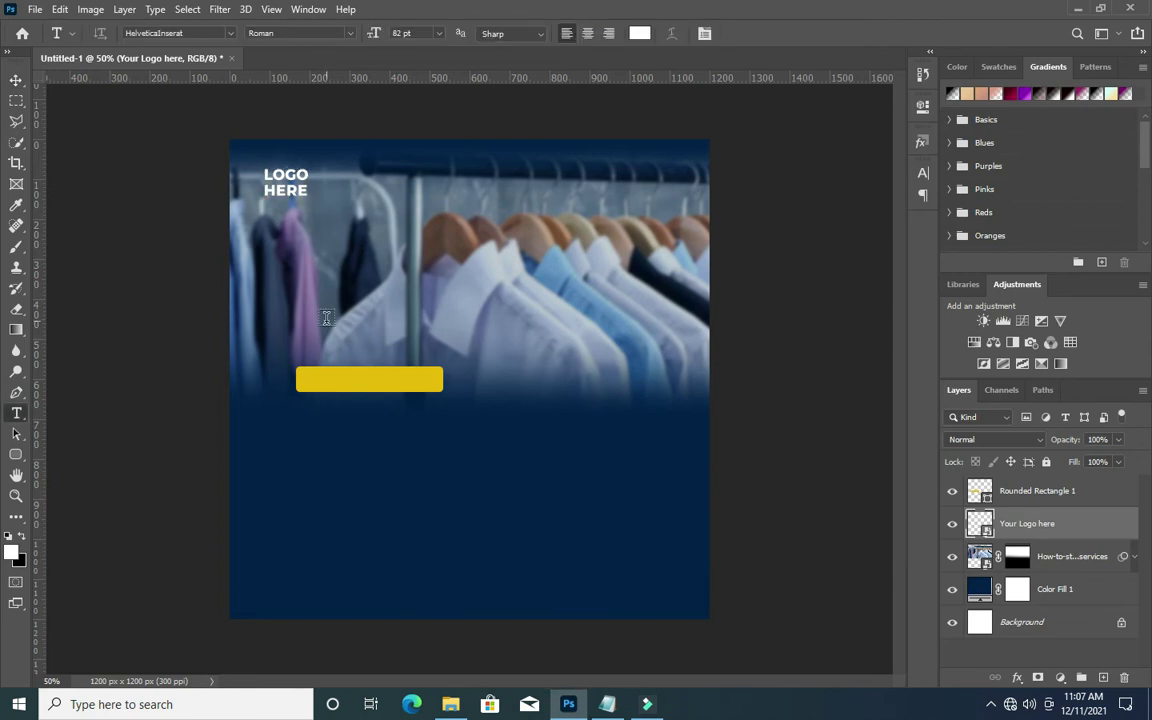
pyautogui.click(285, 290)
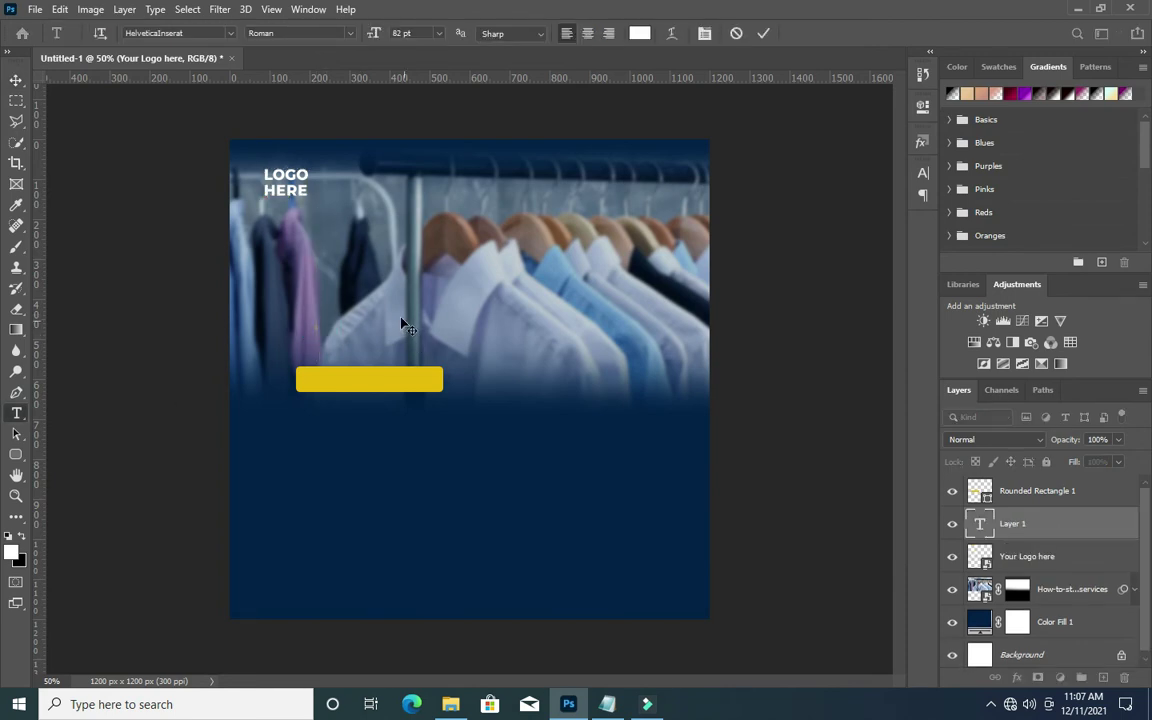
pyautogui.moveTo(376, 35); pyautogui.dragTo(351, 40)
pyautogui.hotkey('ctrl', 'v')
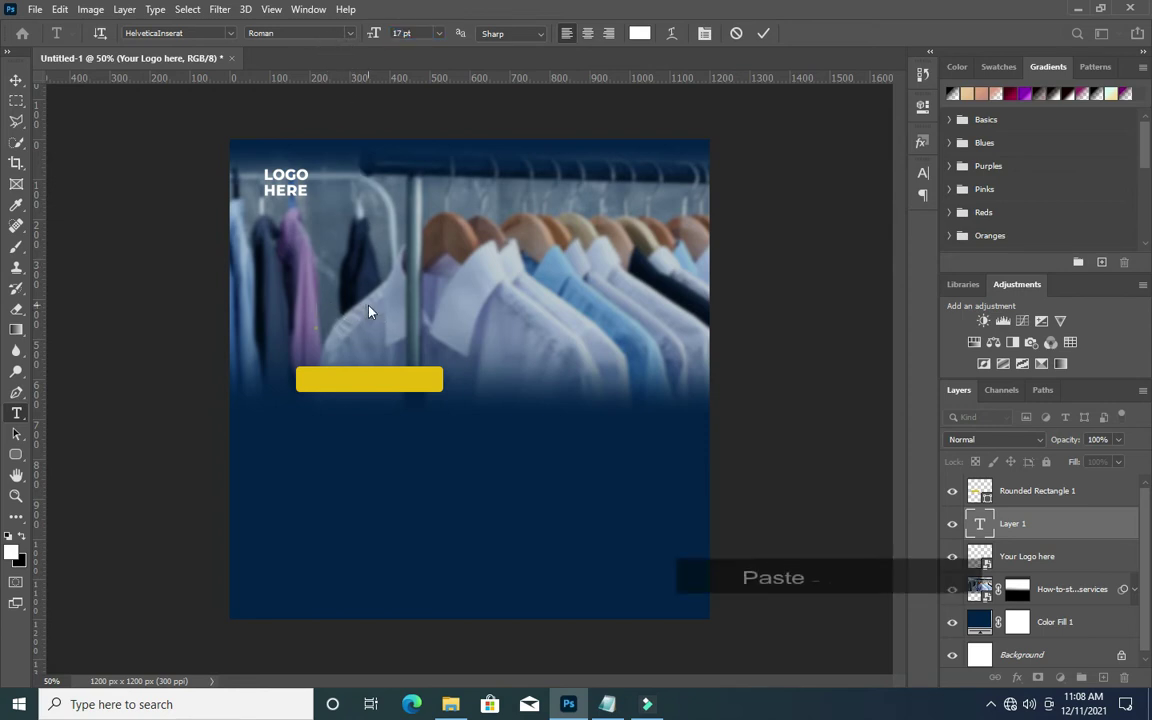
pyautogui.click(763, 33)
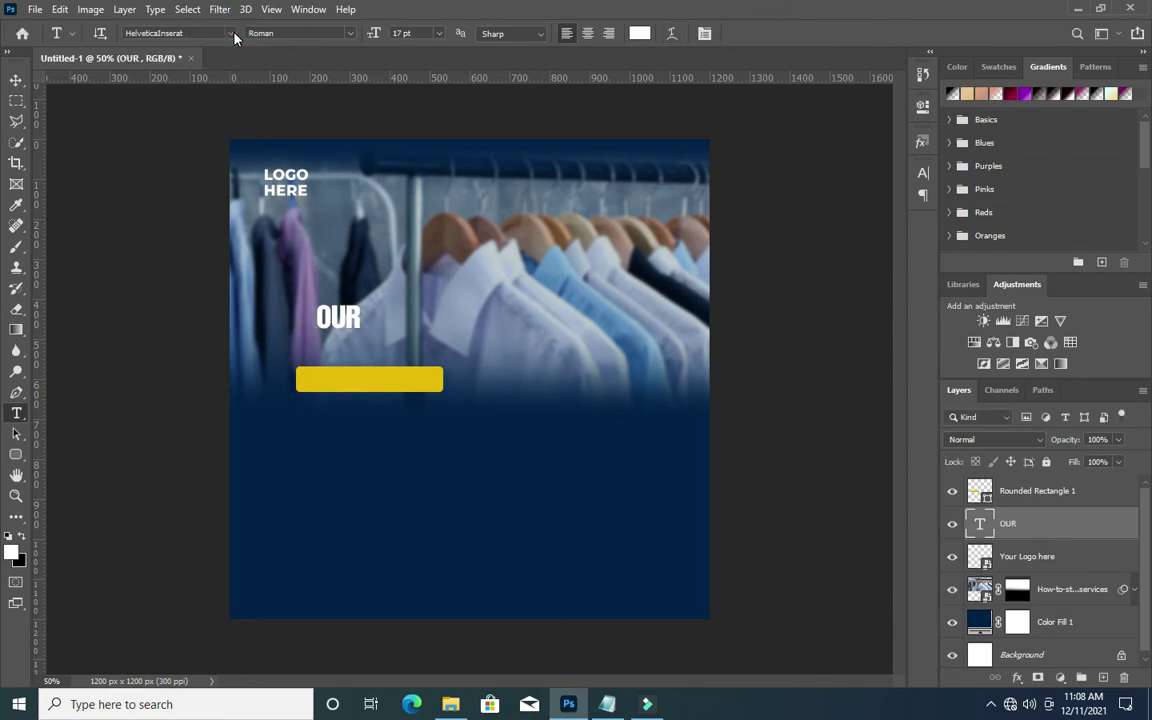
# Set the OUR text's font to Century Gothic Bold.
pyautogui.click(231, 34)
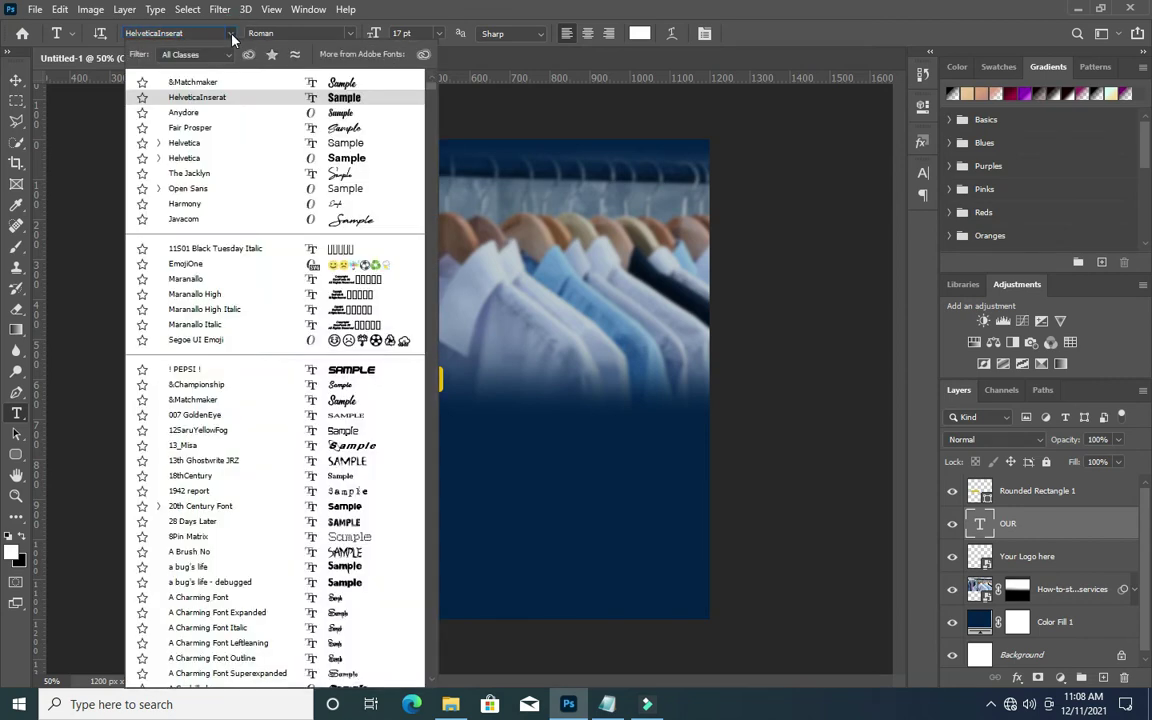
pyautogui.click(182, 31)
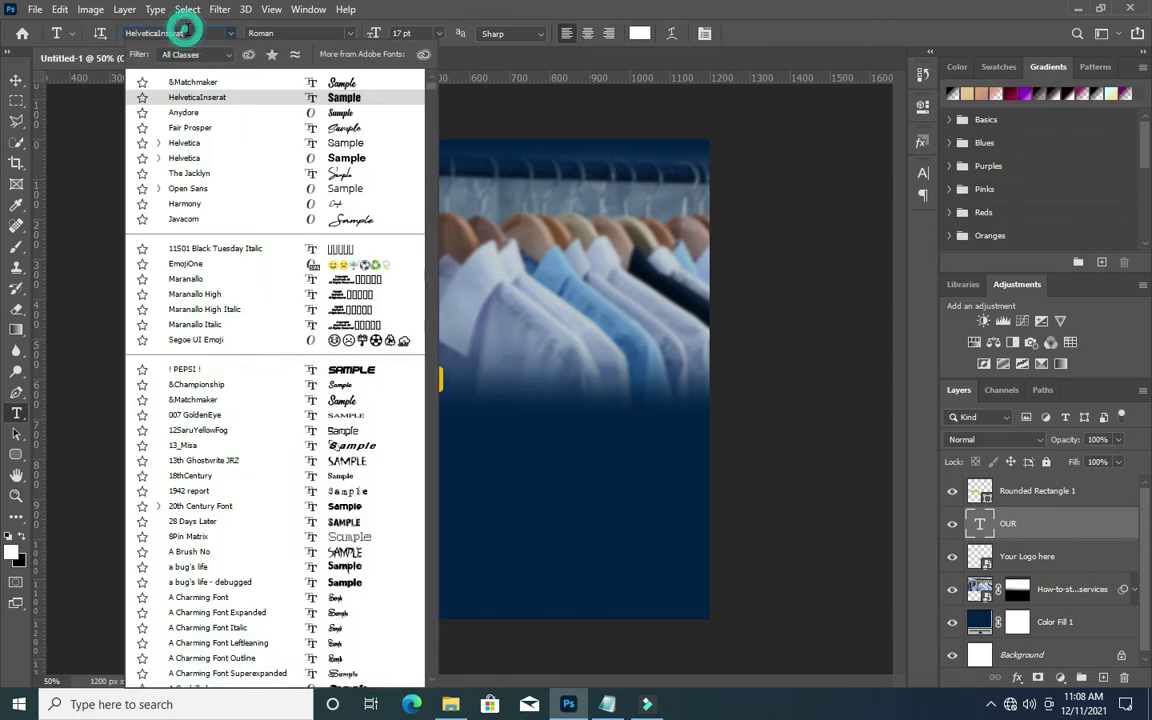
pyautogui.write('century Gothic')
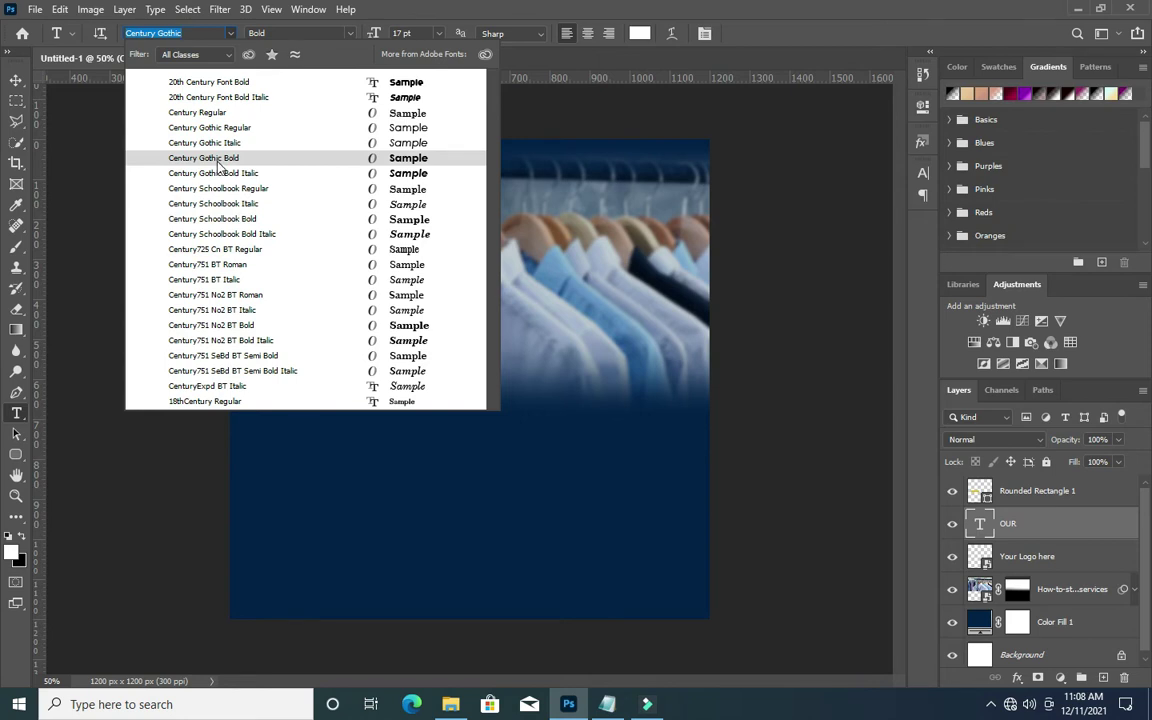
pyautogui.click(215, 160)
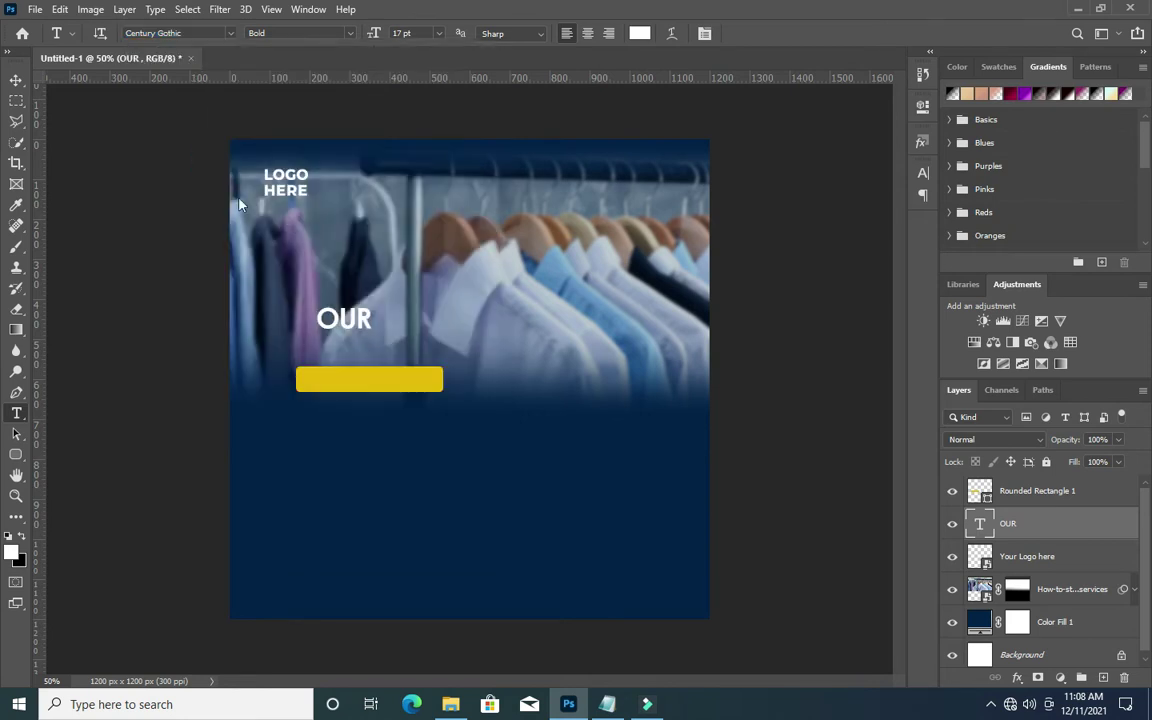
# Scale the OUR text to about 60% and place it directly above the yellow rectangle, near its left end.
pyautogui.click(15, 78)
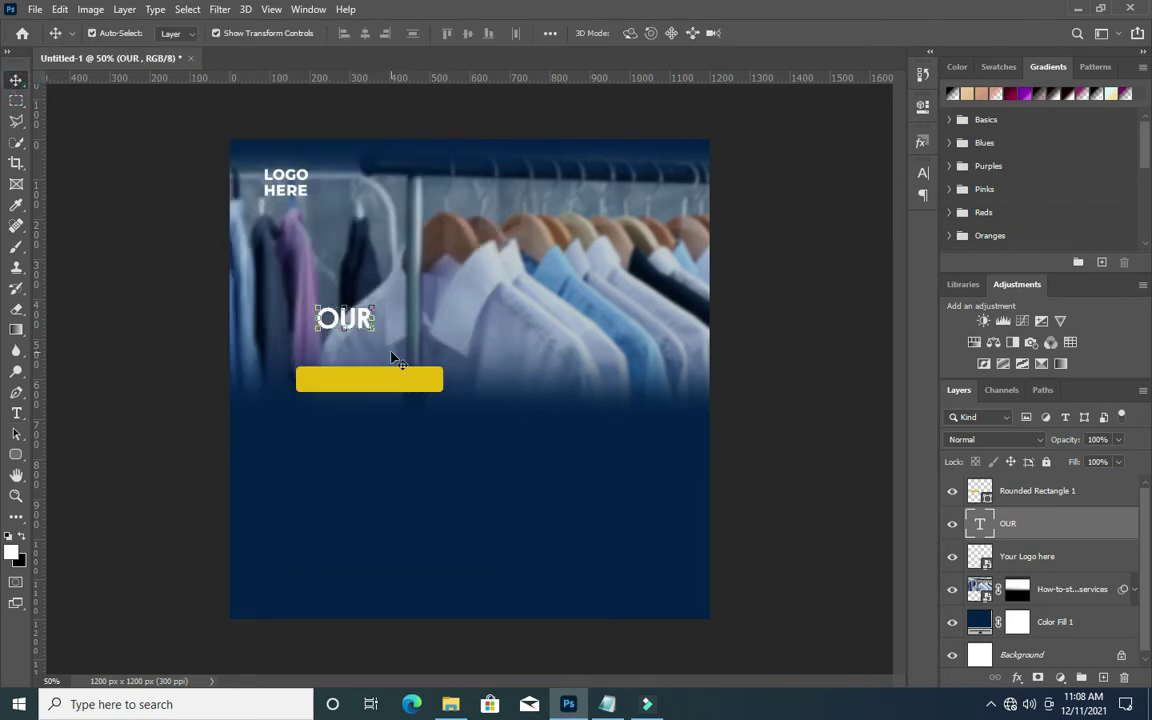
pyautogui.moveTo(360, 319); pyautogui.dragTo(329, 352)
pyautogui.click(792, 33)
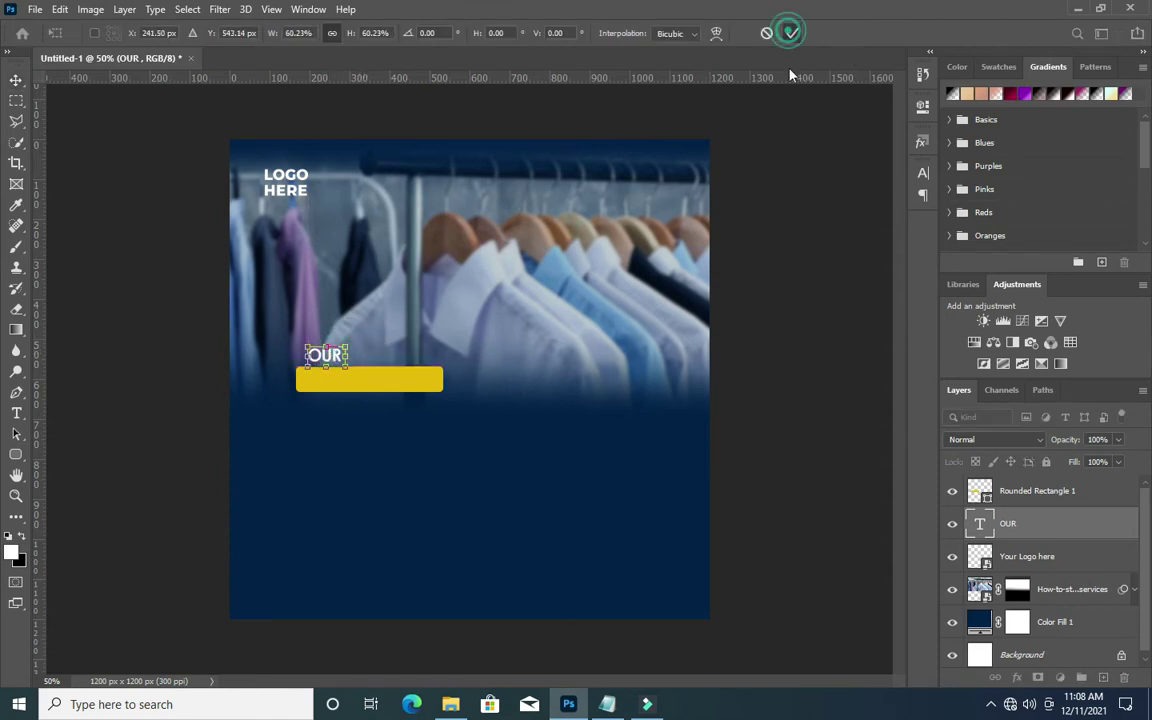
# Copy the word SERVICE from the Notepad text.
pyautogui.click(450, 704)
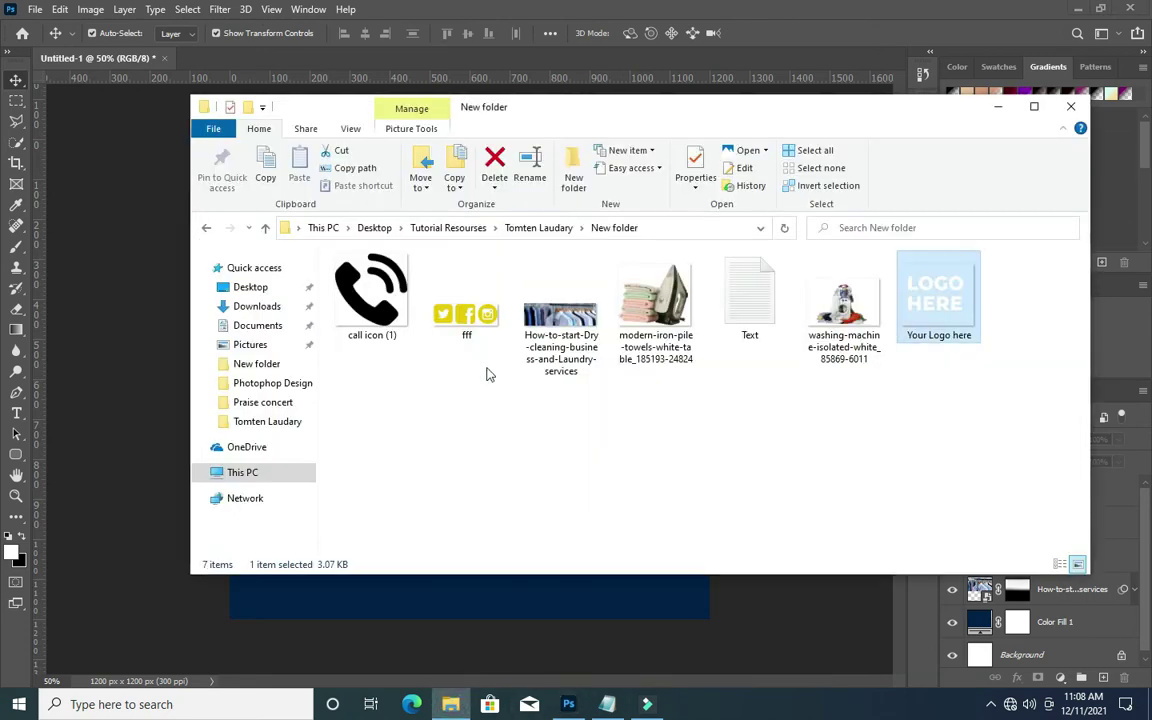
pyautogui.click(1003, 112)
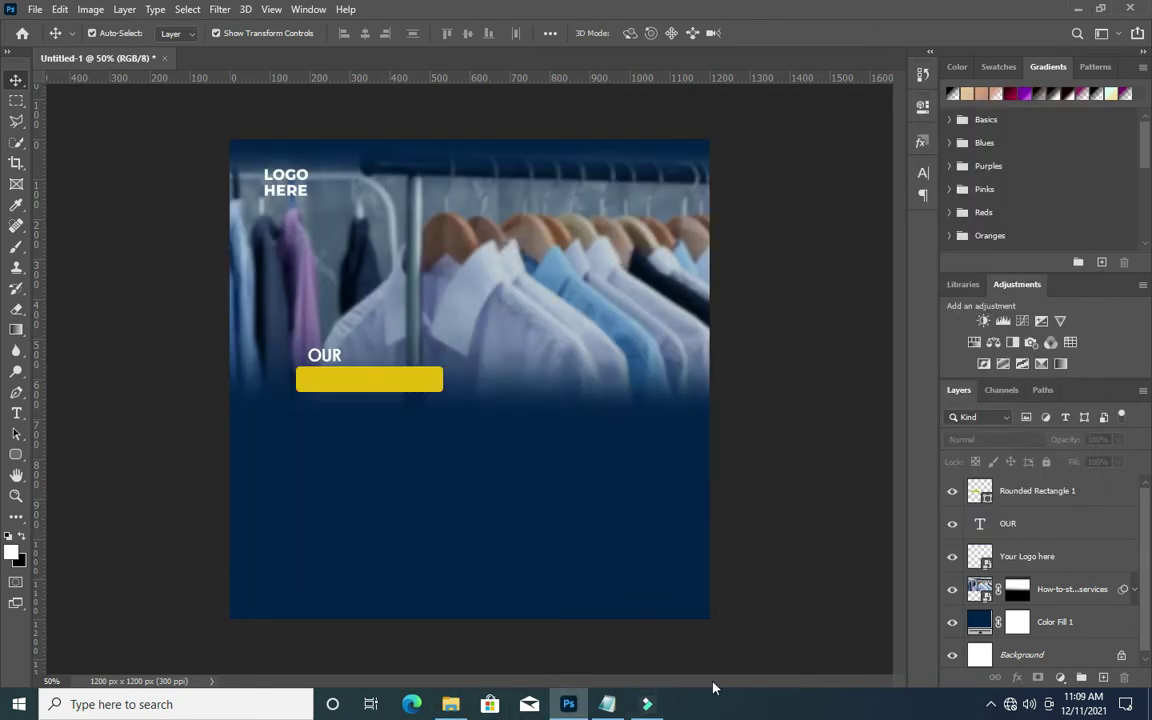
pyautogui.click(607, 704)
pyautogui.doubleClick(206, 246)
pyautogui.click(944, 122)
# Duplicate the OUR text layer and place the copy above the yellow rectangle in the layer stack.
pyautogui.click(321, 355)
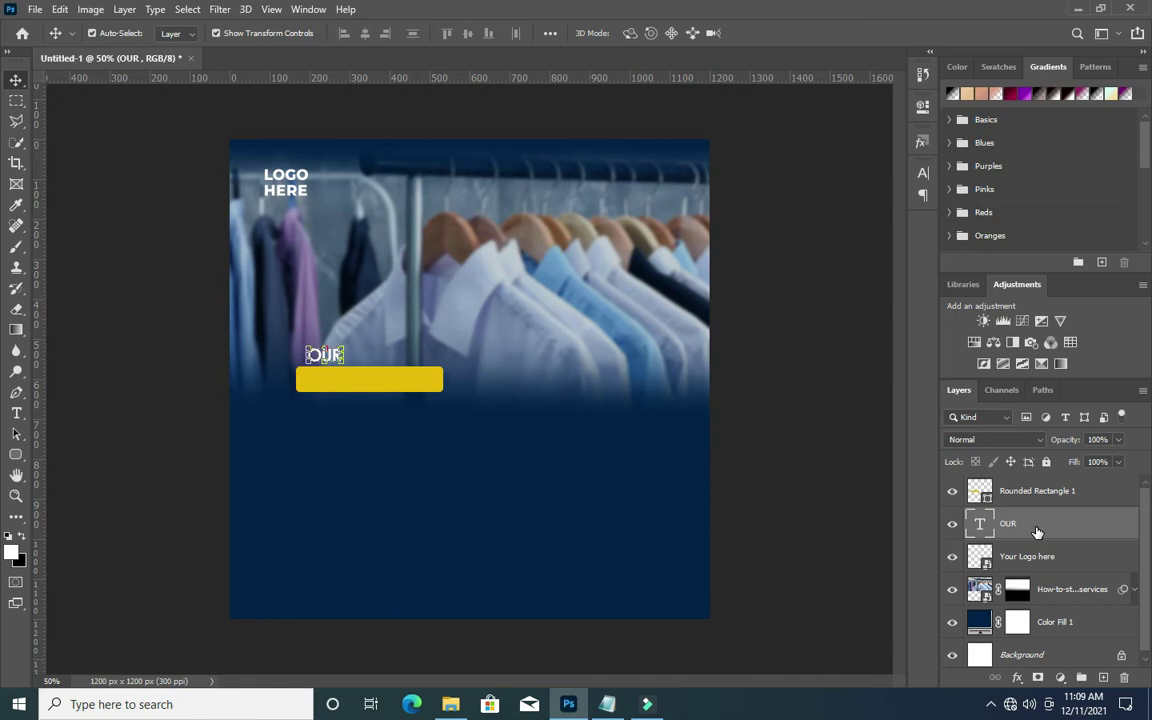
pyautogui.moveTo(1036, 531); pyautogui.dragTo(1106, 677)
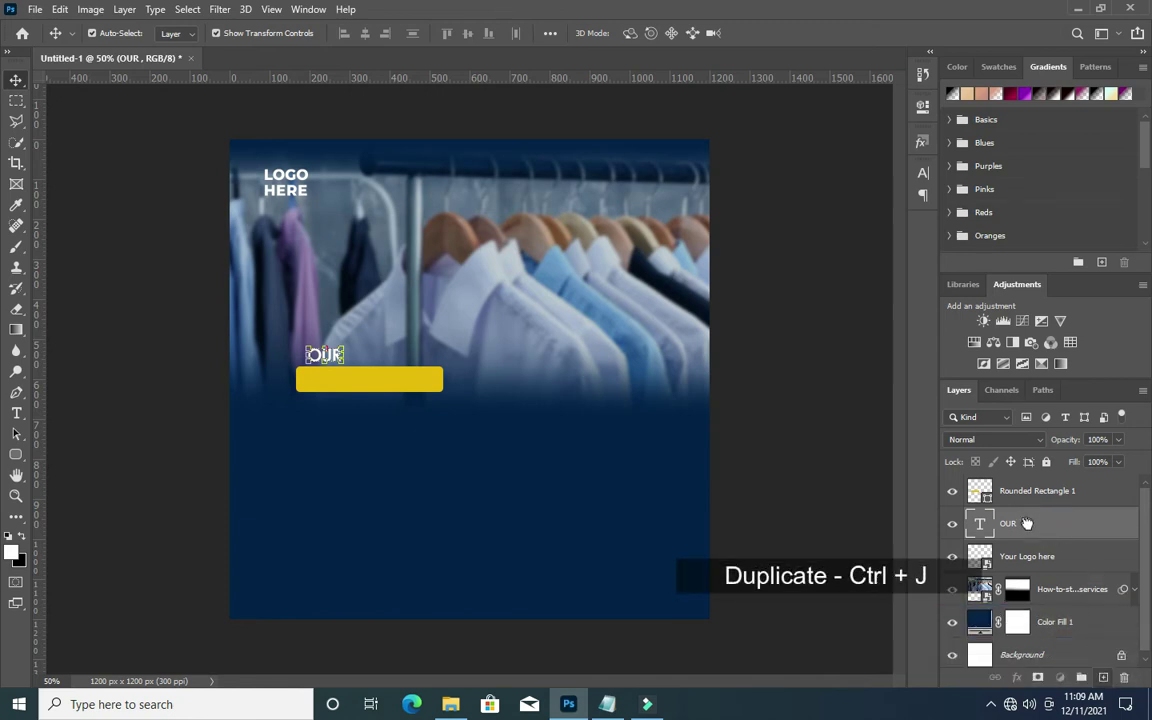
pyautogui.hotkey('ctrl', 'j')
pyautogui.moveTo(1049, 522); pyautogui.dragTo(1050, 490)
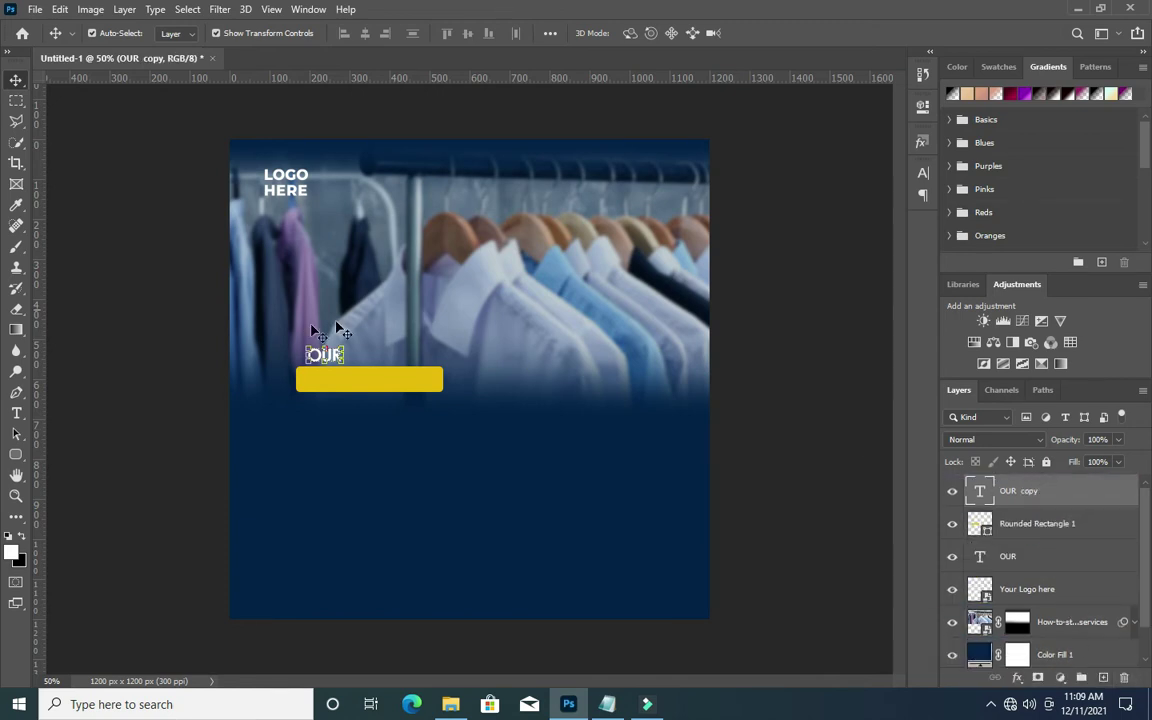
# Move the duplicated text onto the yellow rectangle and replace its wording with SERVICE.
pyautogui.scroll(3, 340, 352)
pyautogui.moveTo(320, 372); pyautogui.dragTo(329, 414)
pyautogui.doubleClick(329, 414)
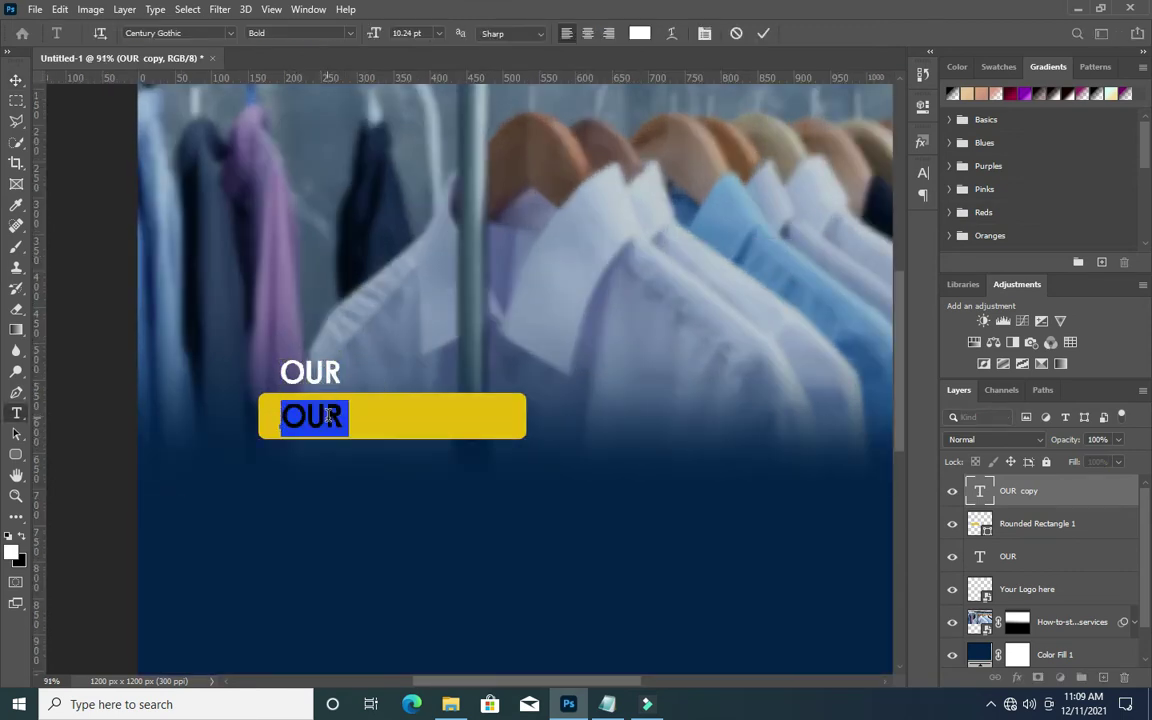
pyautogui.write('SERVICE')
pyautogui.click(763, 33)
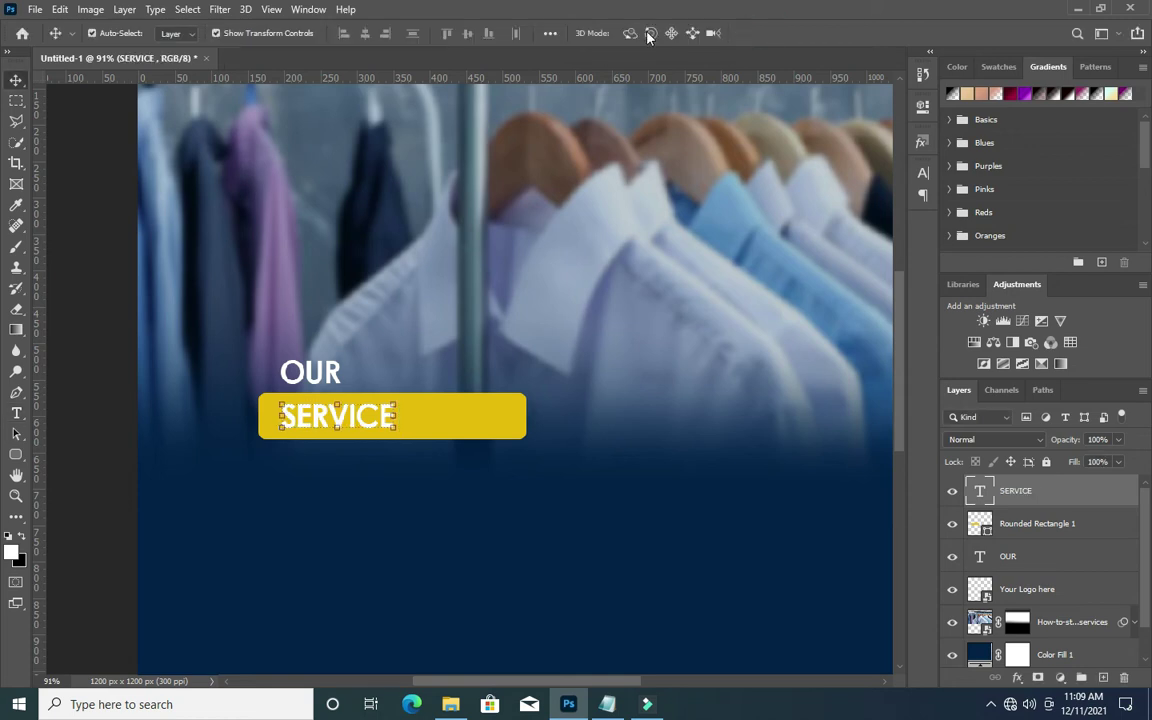
# Change the SERVICE text colour to black (000000).
pyautogui.press('t')
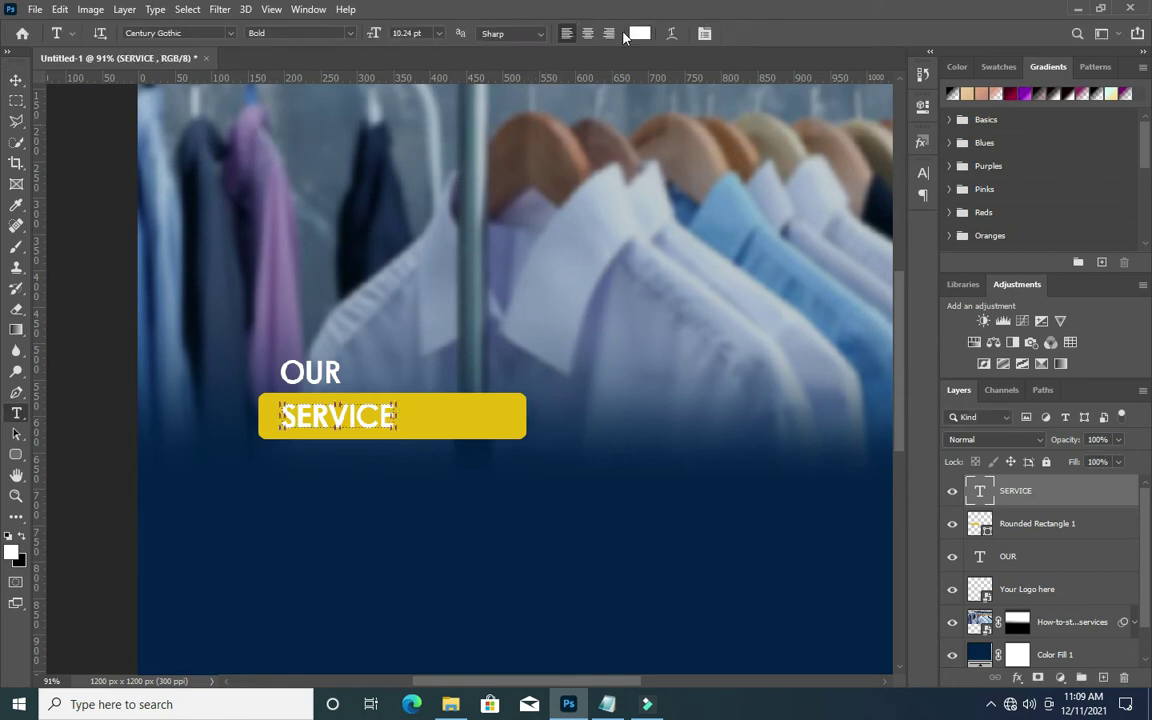
pyautogui.click(648, 33)
pyautogui.write('000000')
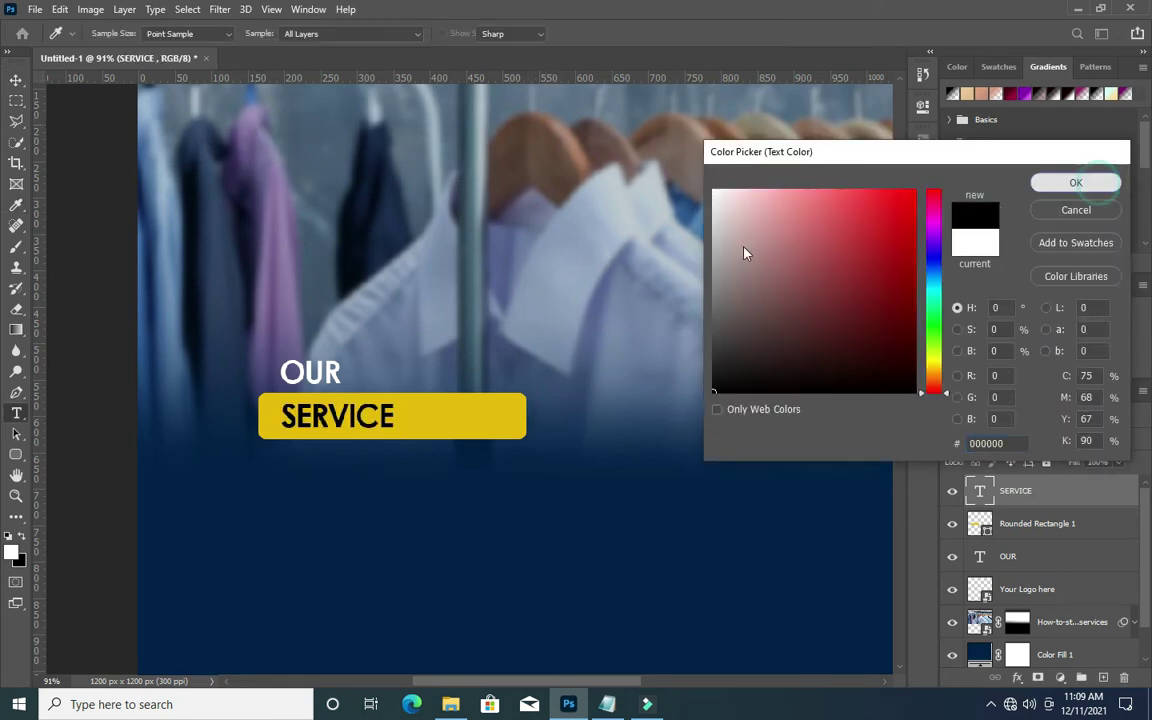
pyautogui.click(1076, 182)
# Scale the SERVICE text to about 97% and shift it toward the middle of the yellow rectangle.
pyautogui.click(16, 79)
pyautogui.moveTo(390, 424); pyautogui.dragTo(421, 401)
pyautogui.moveTo(355, 424); pyautogui.dragTo(421, 414)
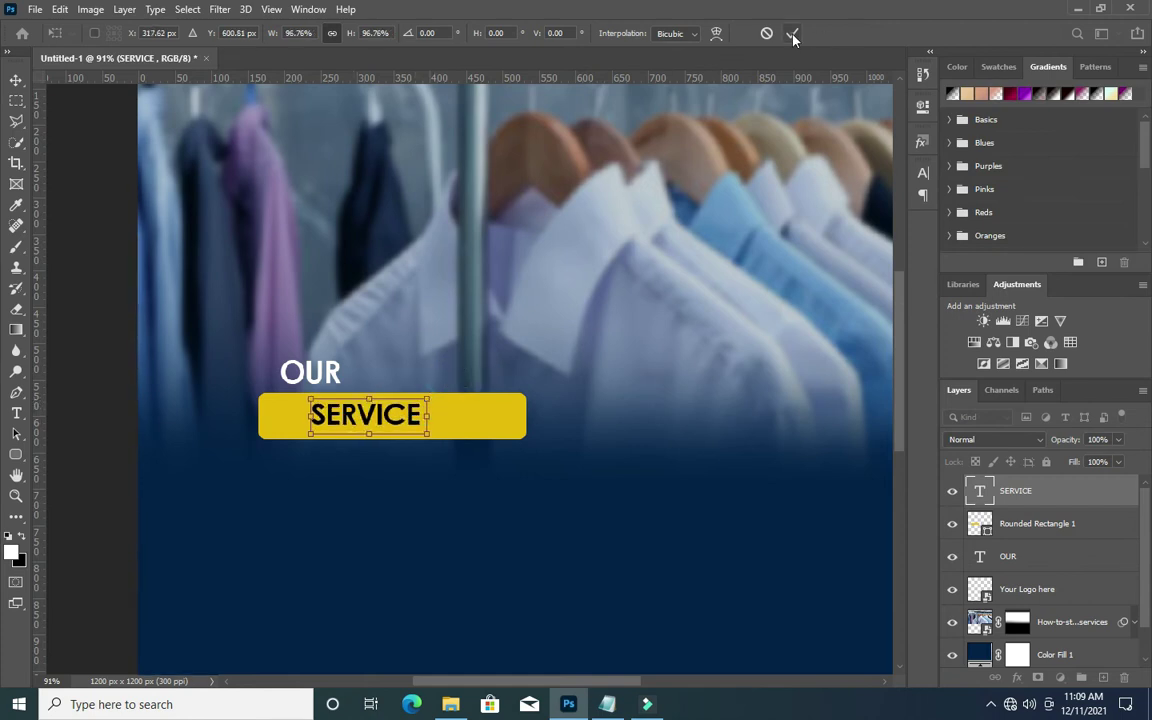
pyautogui.press('Return')
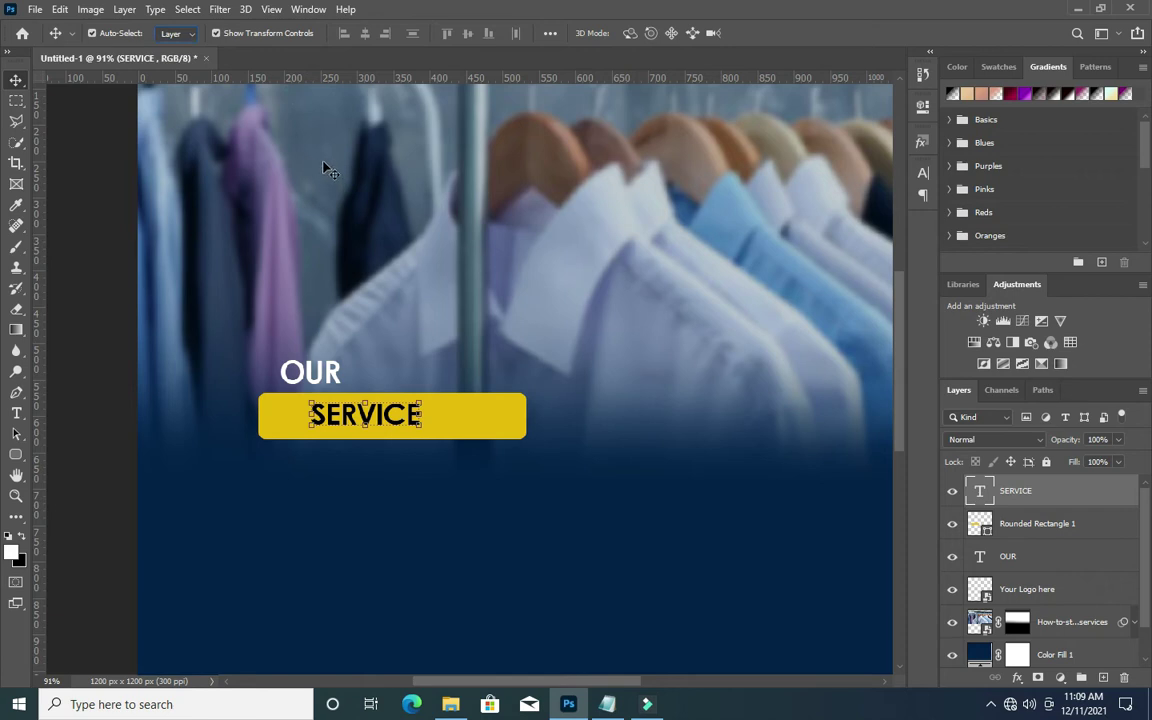
# Try the Helvetica Bold font on the SERVICE text.
pyautogui.click(352, 178)
pyautogui.press('t')
pyautogui.click(1018, 490)
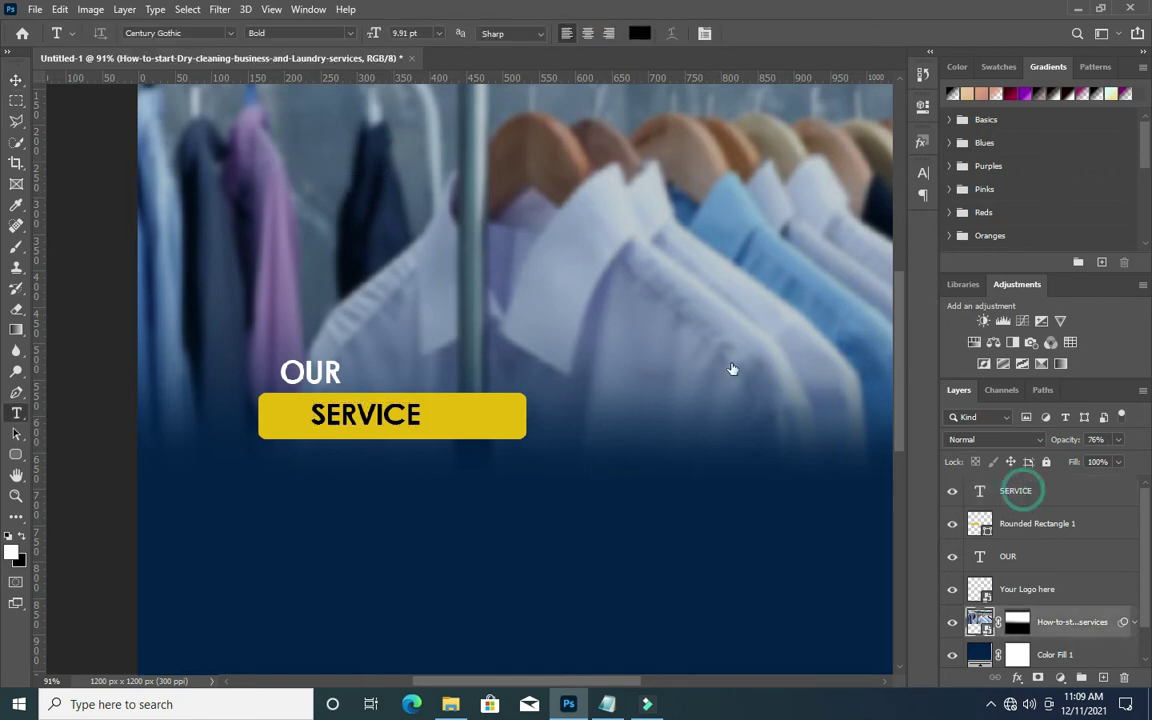
pyautogui.click(232, 35)
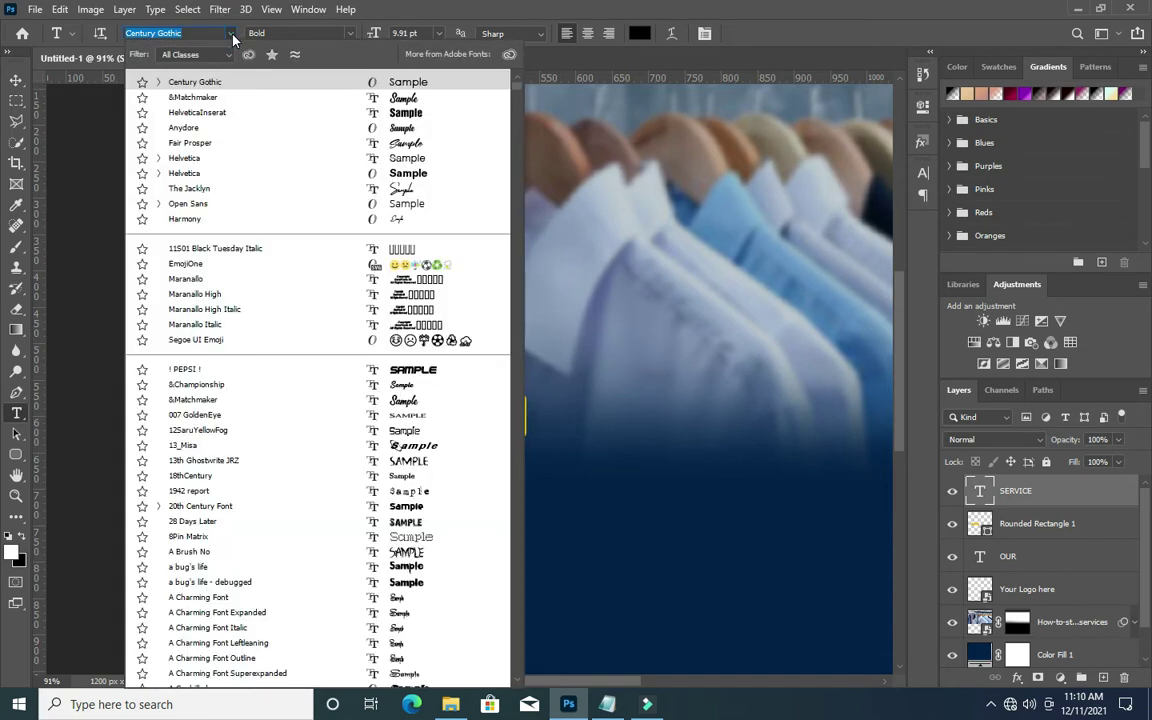
pyautogui.click(185, 175)
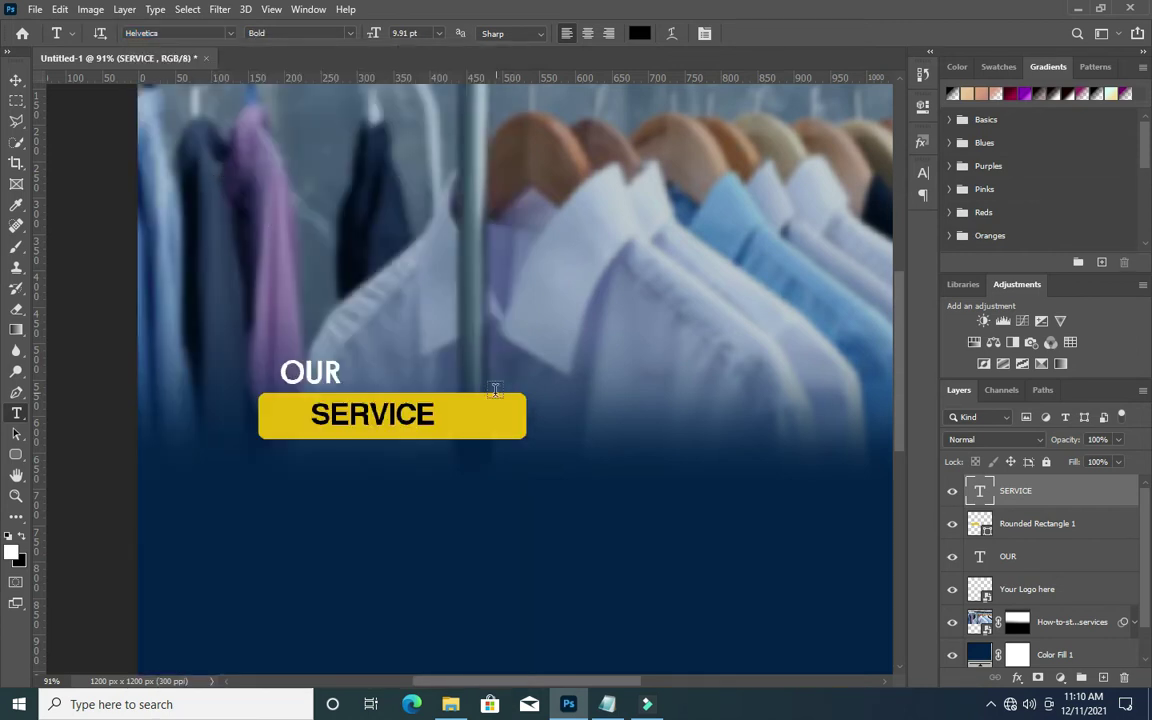
# Align the SERVICE text's left edge with OUR and set its font to Century Gothic Bold.
pyautogui.moveTo(340, 420); pyautogui.dragTo(305, 420)
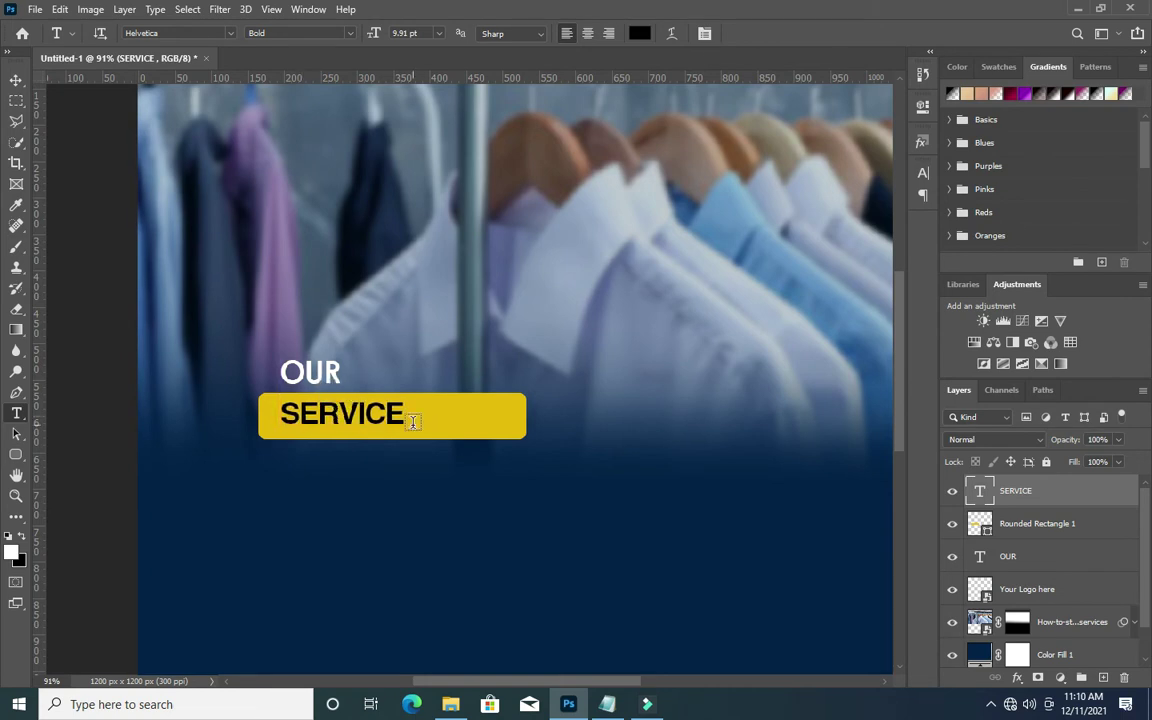
pyautogui.click(229, 33)
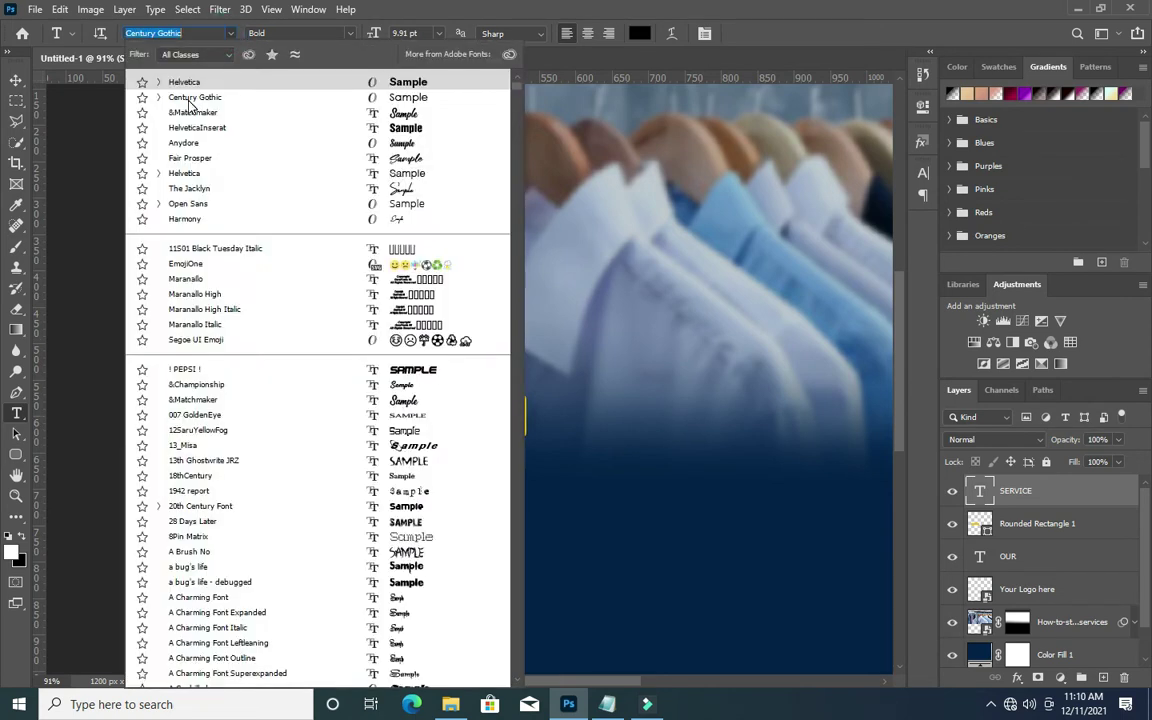
pyautogui.click(175, 98)
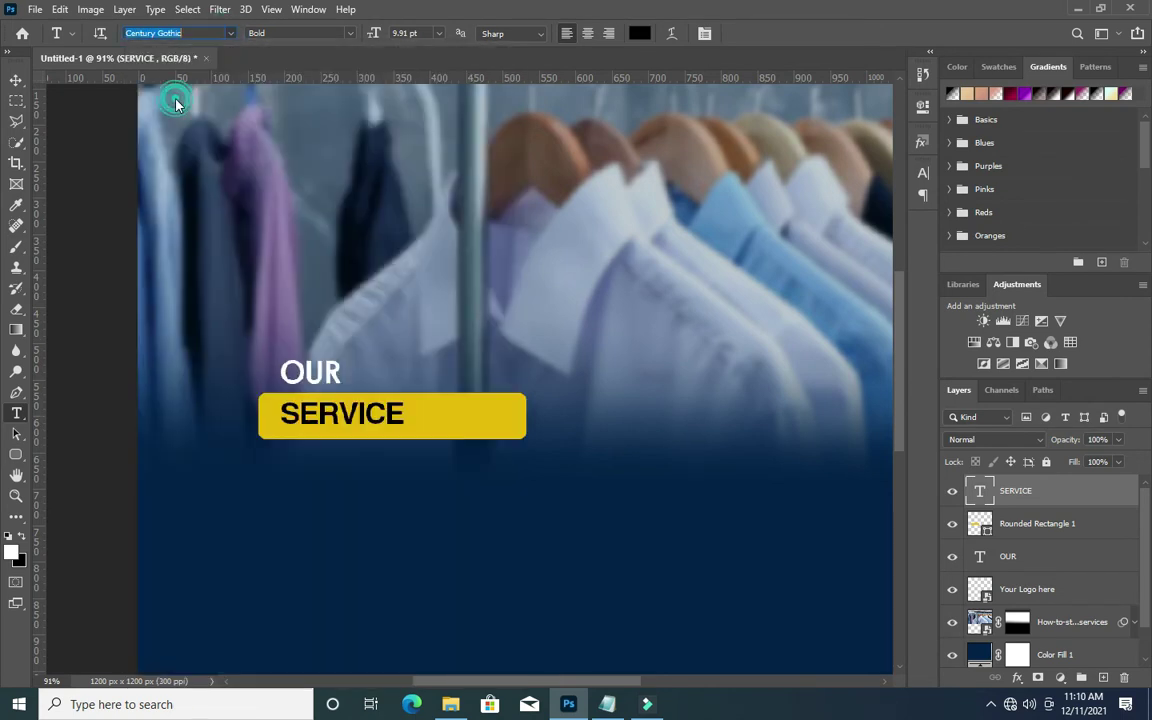
pyautogui.click(350, 36)
pyautogui.click(350, 40)
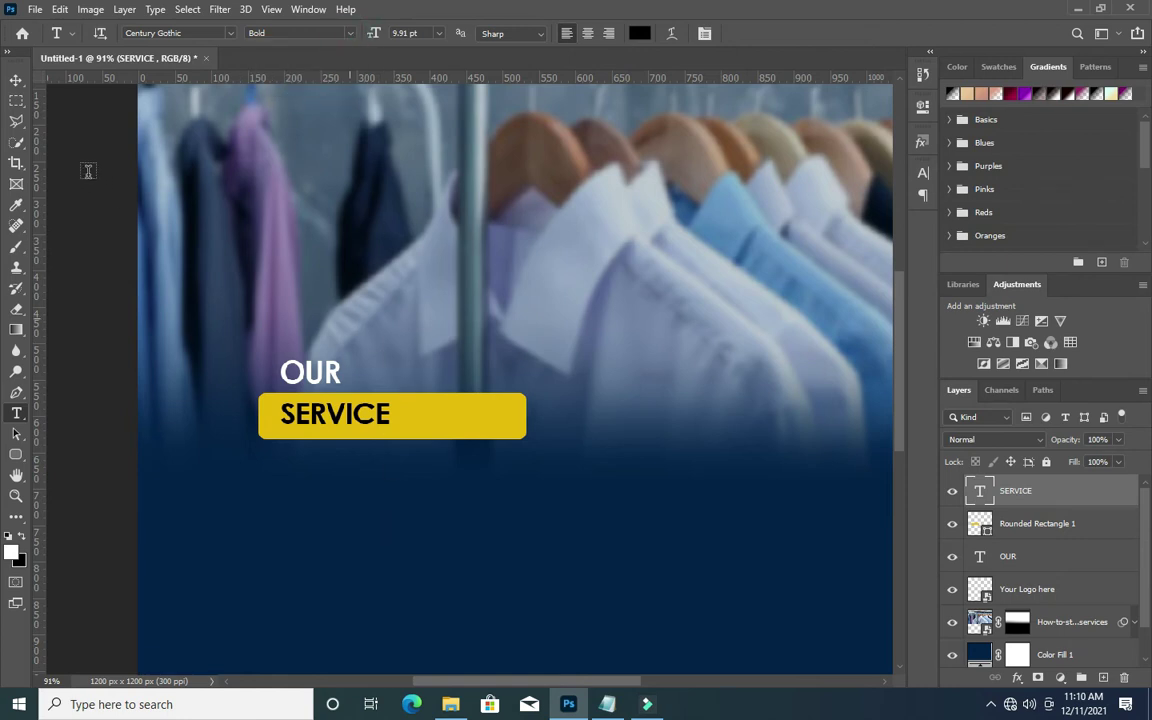
# Scale the yellow rectangle proportionally to about 82% and fit it behind the SERVICE text.
pyautogui.click(16, 79)
pyautogui.click(450, 435)
pyautogui.hotkey('ctrl', 't')
pyautogui.moveTo(527, 438); pyautogui.dragTo(452, 418)
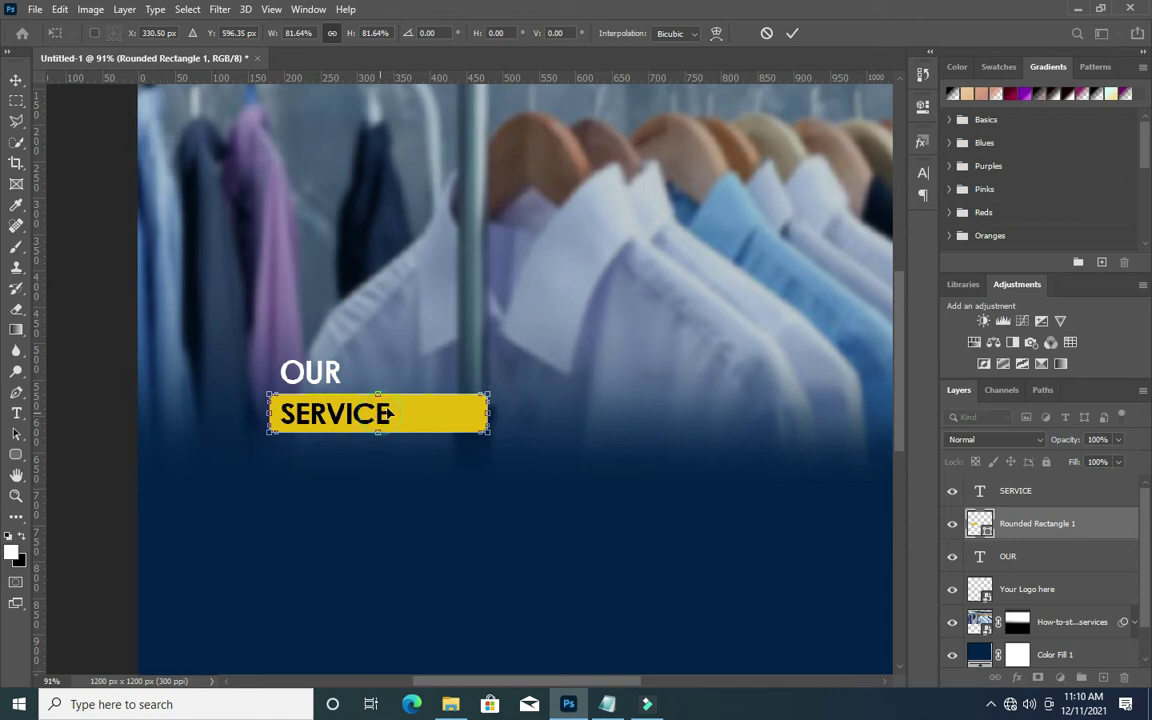
pyautogui.click(792, 33)
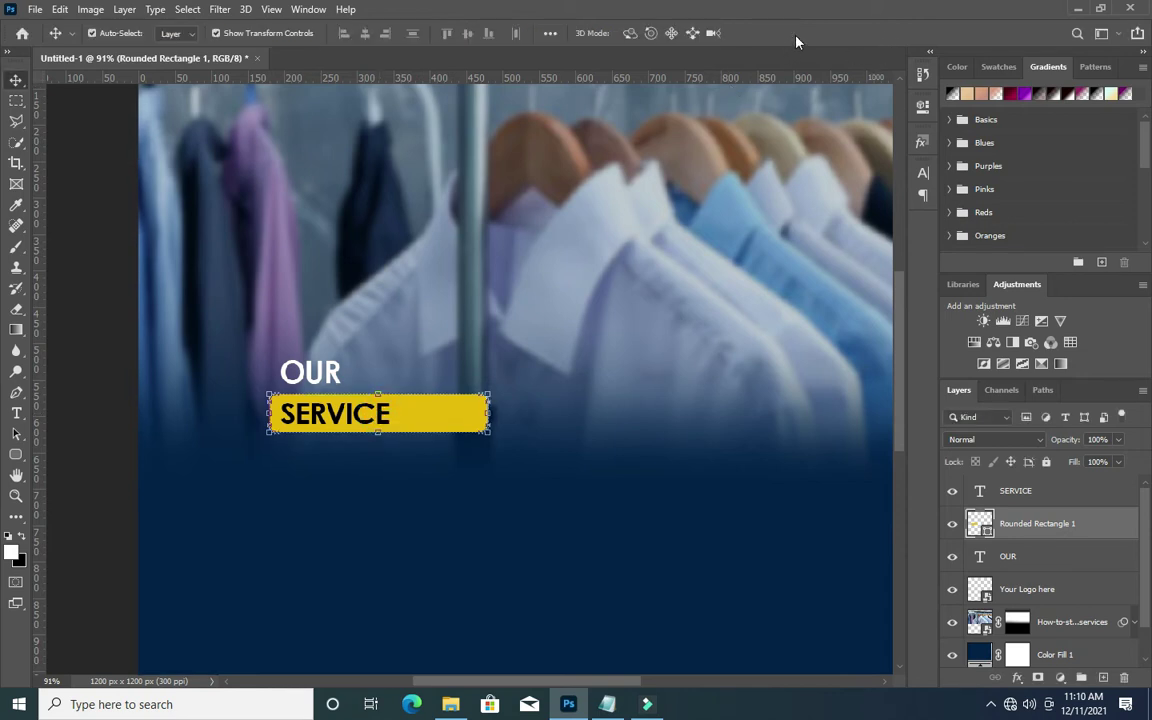
# Nudge the OUR text slightly down toward the yellow rectangle, and select the SERVICE layer.
pyautogui.scroll(-1, 480, 305)
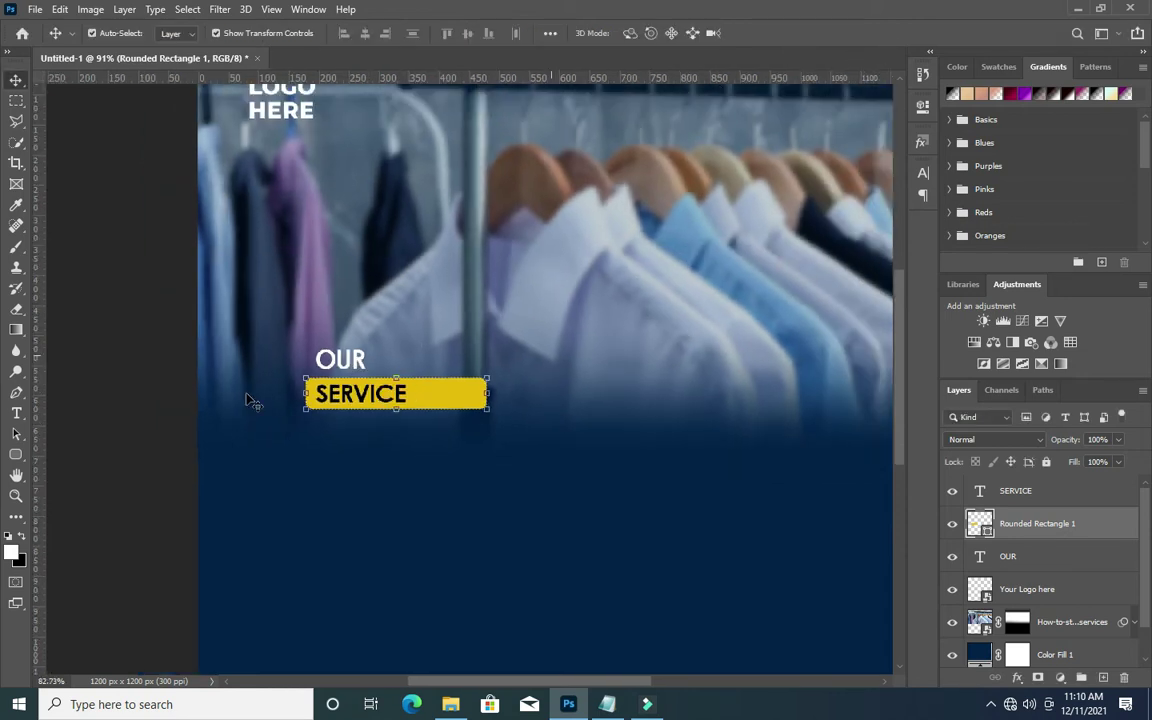
pyautogui.click(360, 366)
pyautogui.click(110, 391)
pyautogui.click(1015, 491)
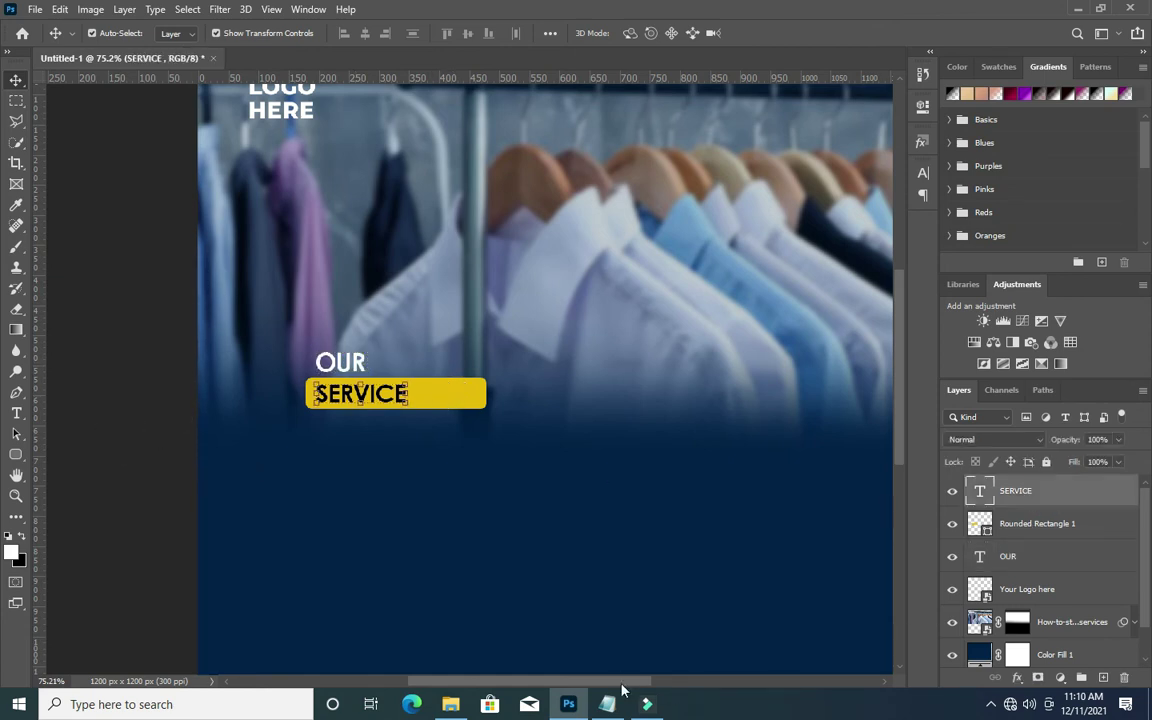
# Copy the word INCLUDE from the Notepad text, leaving the Notepad wording intact.
pyautogui.click(607, 704)
pyautogui.moveTo(252, 259); pyautogui.dragTo(190, 260)
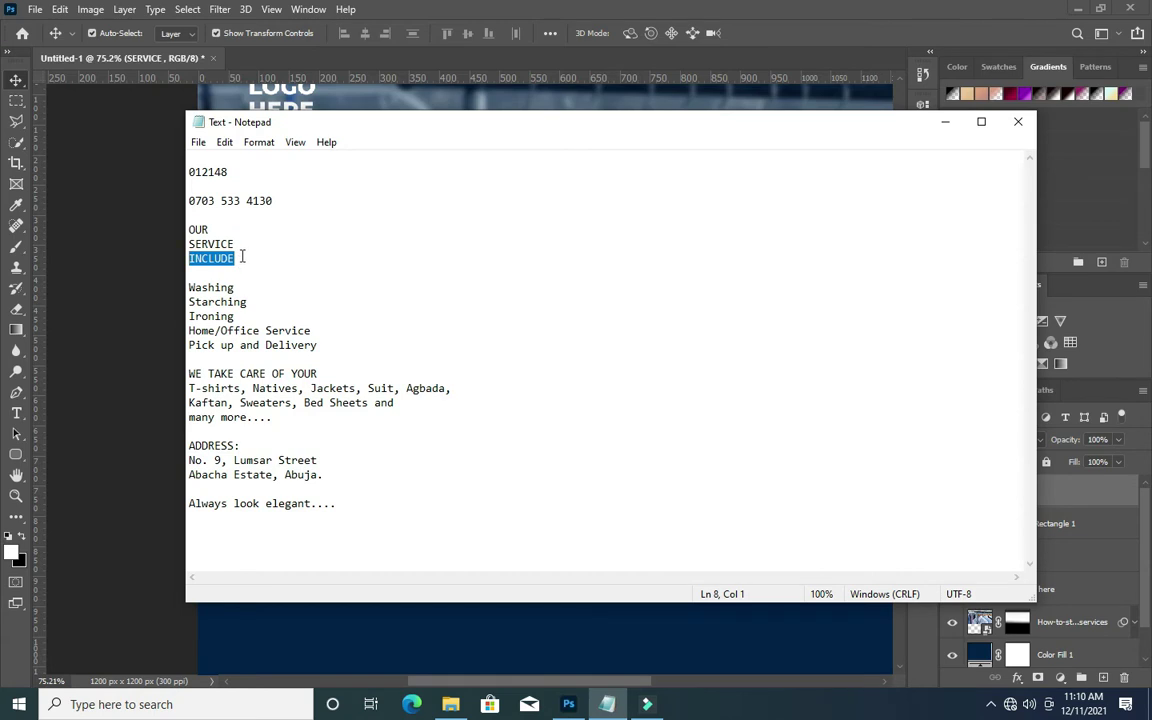
pyautogui.write('SERVICE')
pyautogui.hotkey('ctrl', 'z')
pyautogui.moveTo(240, 257); pyautogui.dragTo(190, 258)
pyautogui.hotkey('ctrl', 'c')
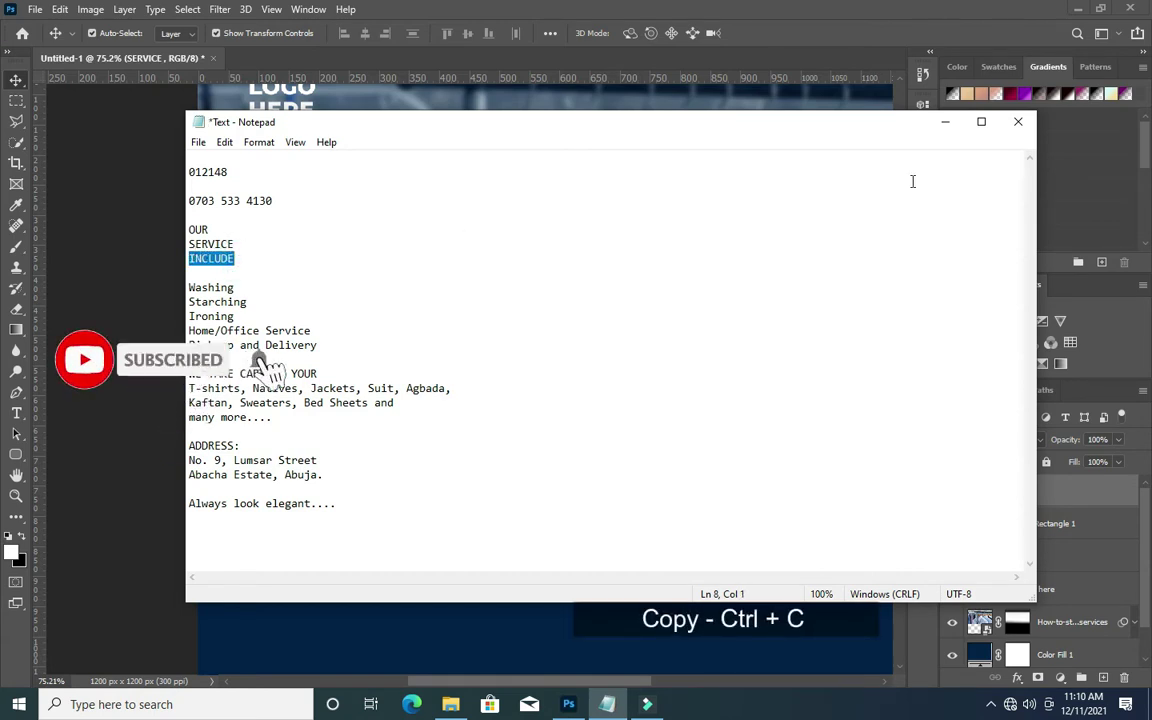
pyautogui.click(945, 121)
# Duplicate the OUR text layer, bring the copy to the top of the stack and place it directly below the yellow rectangle.
pyautogui.scroll(1, 357, 371)
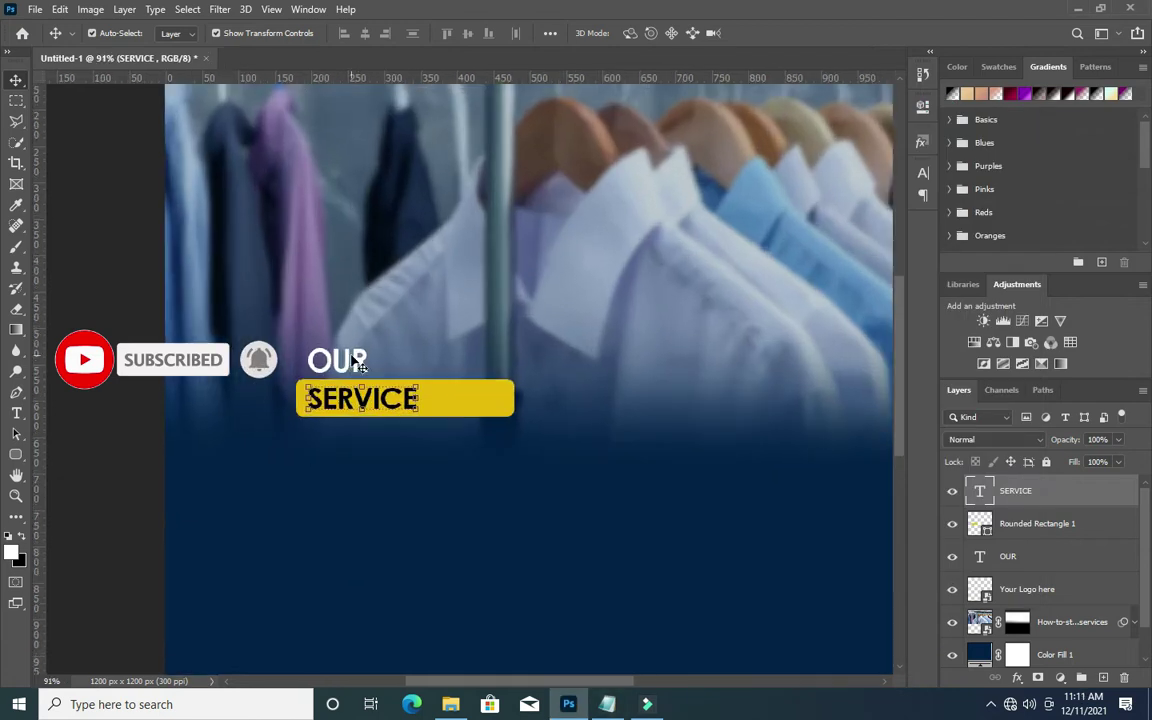
pyautogui.click(345, 358)
pyautogui.hotkey('ctrl', 'j')
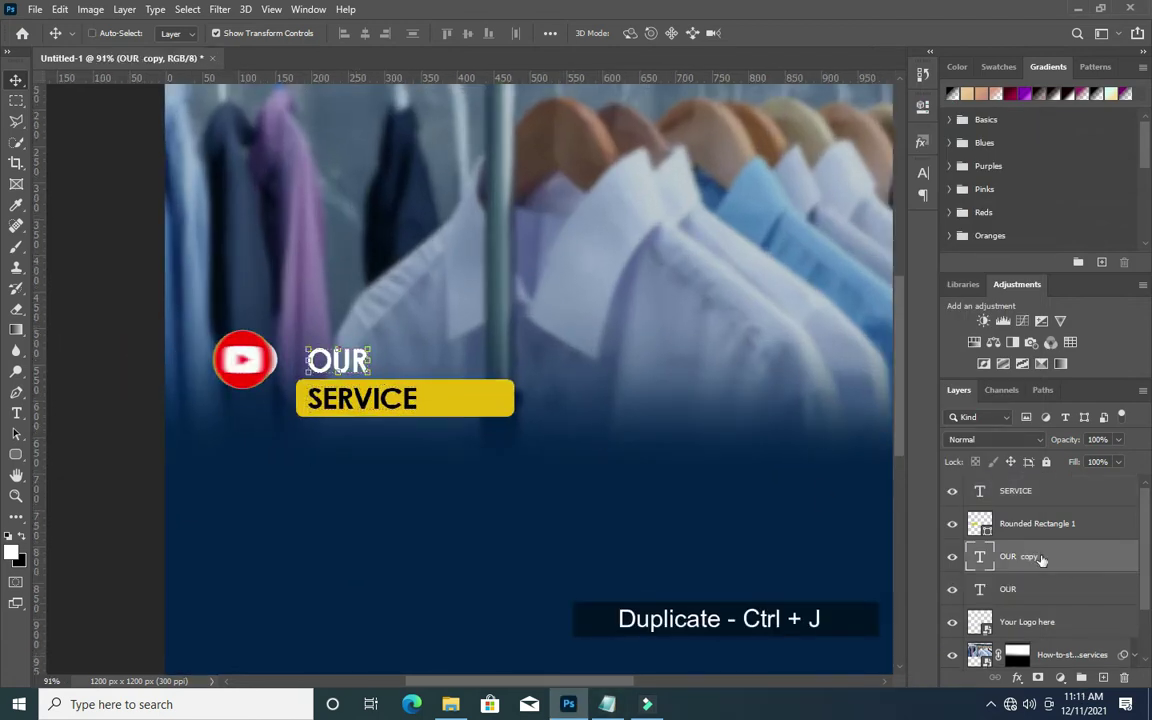
pyautogui.hotkey('ctrl', 'shift', ']')
pyautogui.moveTo(362, 362); pyautogui.dragTo(364, 433)
pyautogui.hotkey('ctrl', 'z')
pyautogui.moveTo(357, 367); pyautogui.dragTo(363, 440)
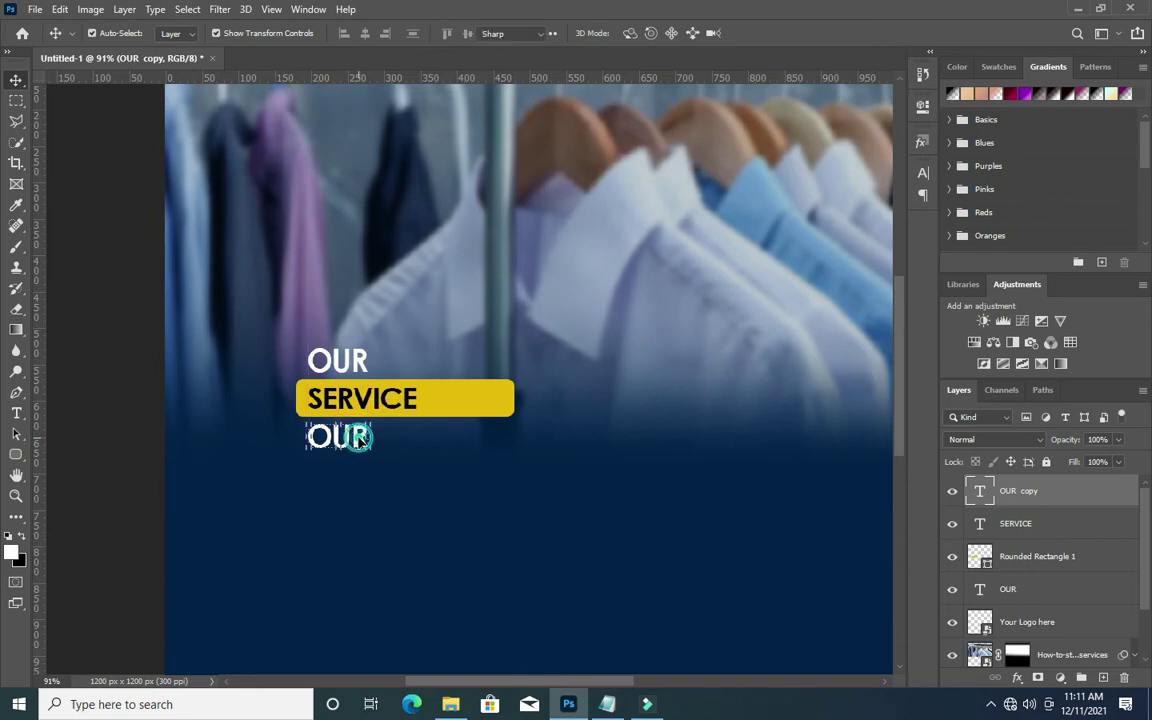
# Replace the duplicated text below the yellow rectangle with the copied word INCLUDE.
pyautogui.doubleClick(363, 437)
pyautogui.hotkey('ctrl', 'v')
pyautogui.click(768, 36)
pyautogui.press('v')
pyautogui.scroll(-3, 380, 355)
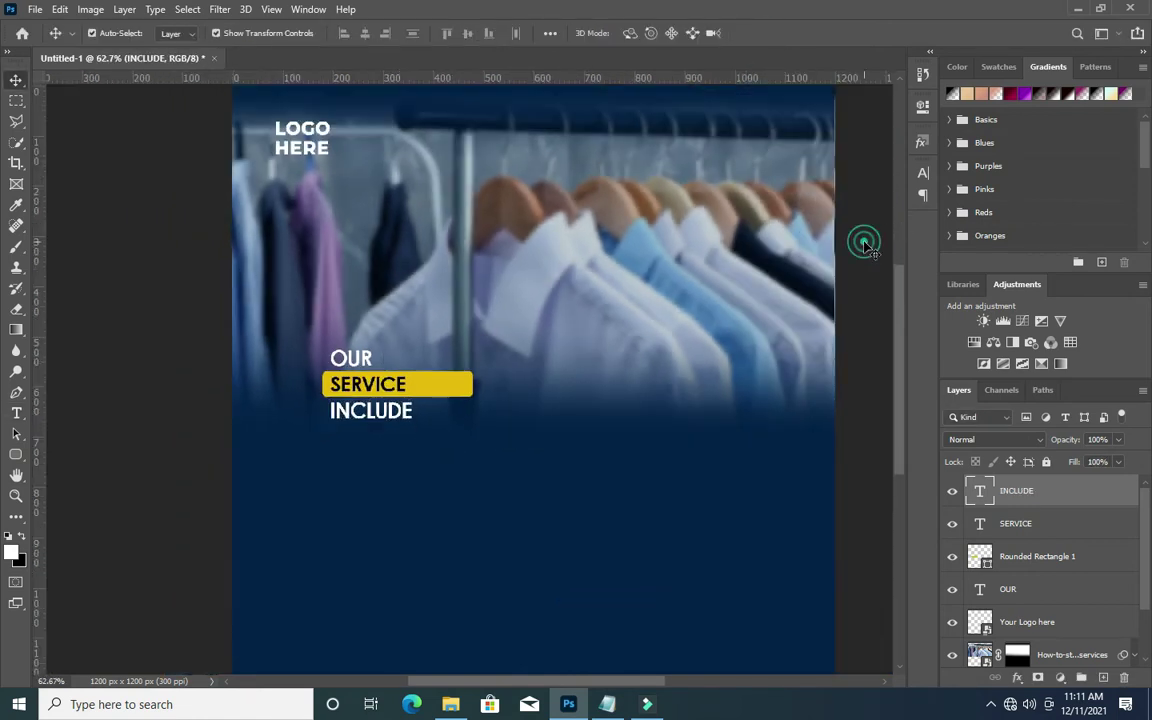
# Align the left edges of the OUR, SERVICE and INCLUDE text layers.
pyautogui.click(864, 243)
pyautogui.click(1031, 589)
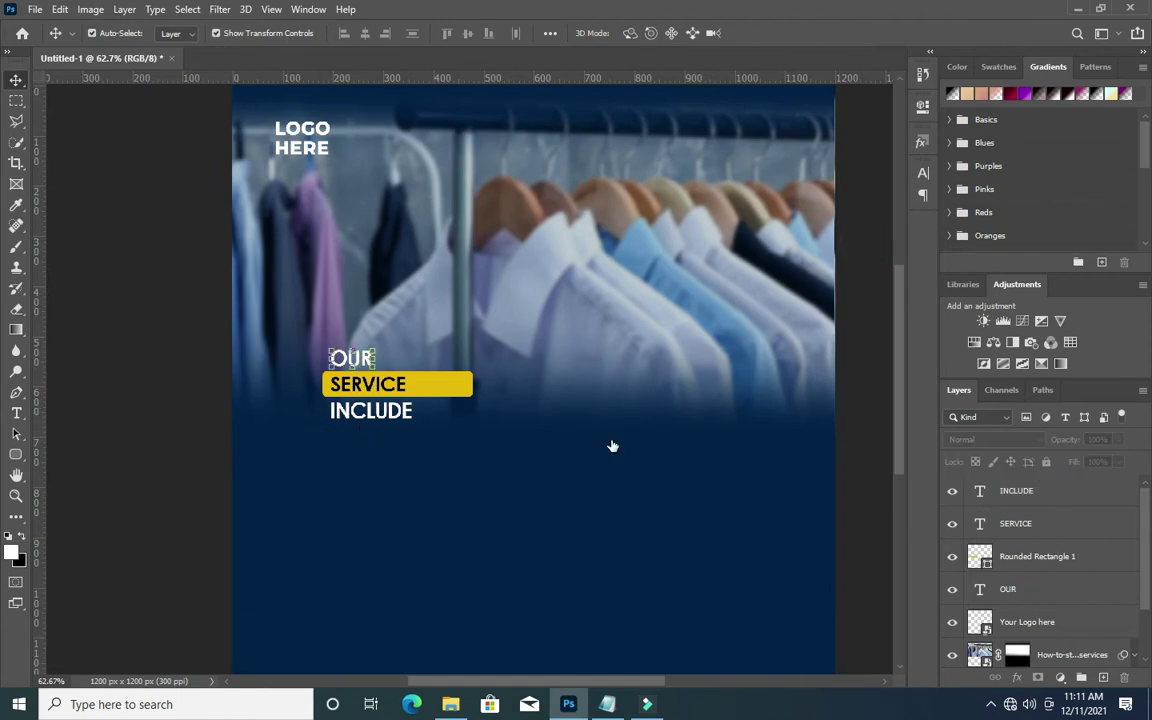
pyautogui.click(1016, 514)
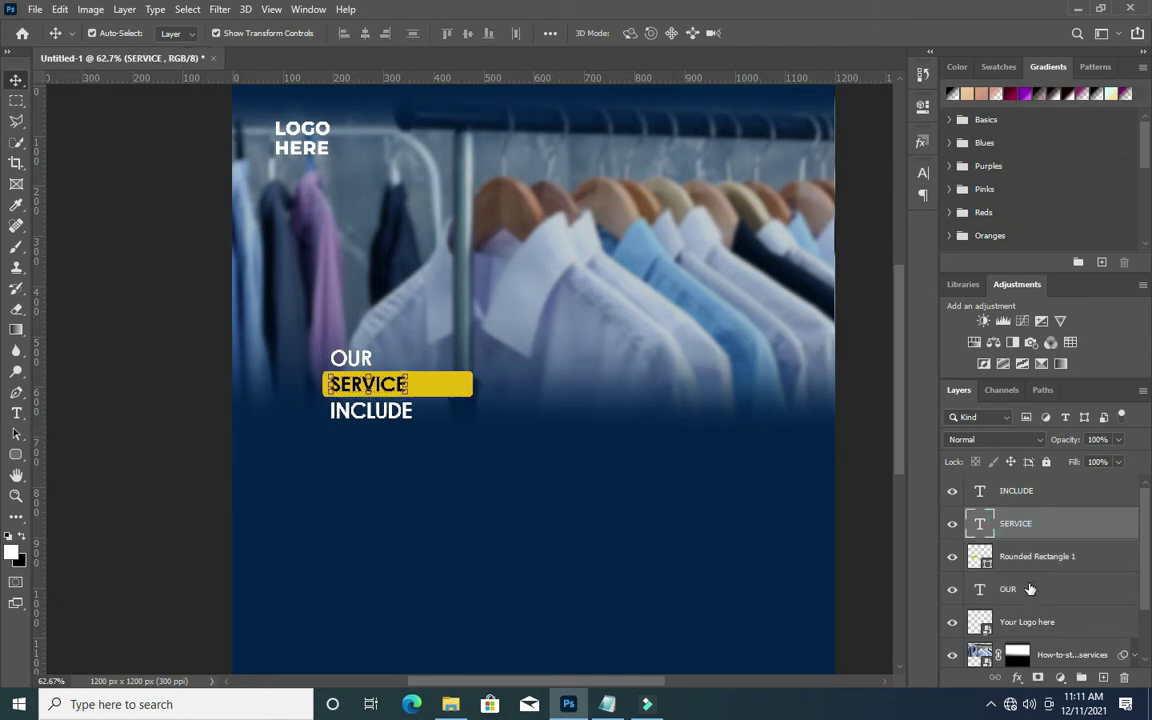
pyautogui.keyDown('ctrl'); pyautogui.click(1030, 588); pyautogui.keyUp('ctrl')
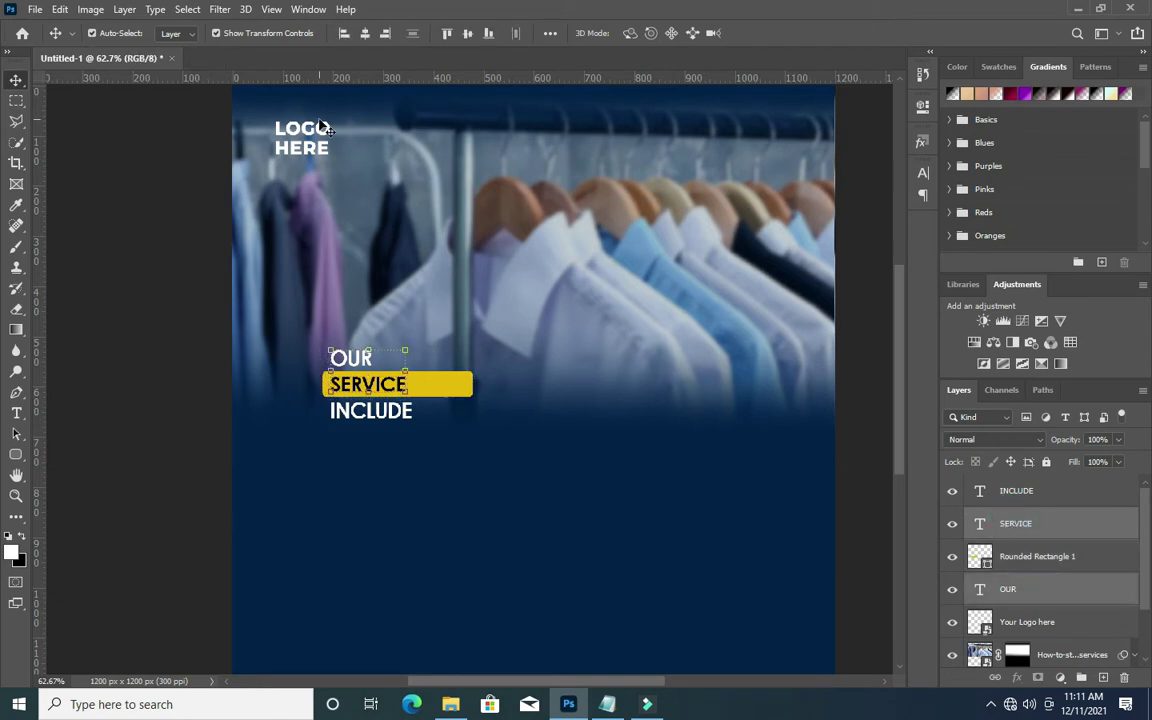
pyautogui.click(364, 34)
pyautogui.click(342, 35)
pyautogui.keyDown('ctrl'); pyautogui.click(1018, 491); pyautogui.keyUp('ctrl')
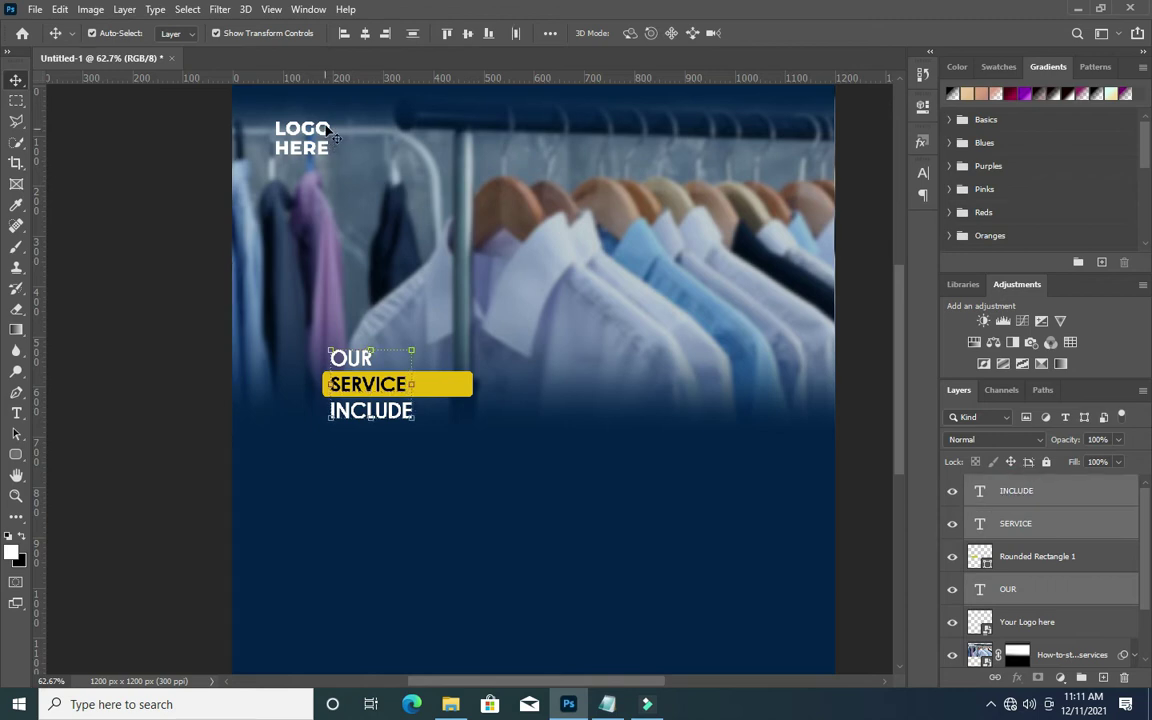
pyautogui.click(344, 35)
pyautogui.click(846, 378)
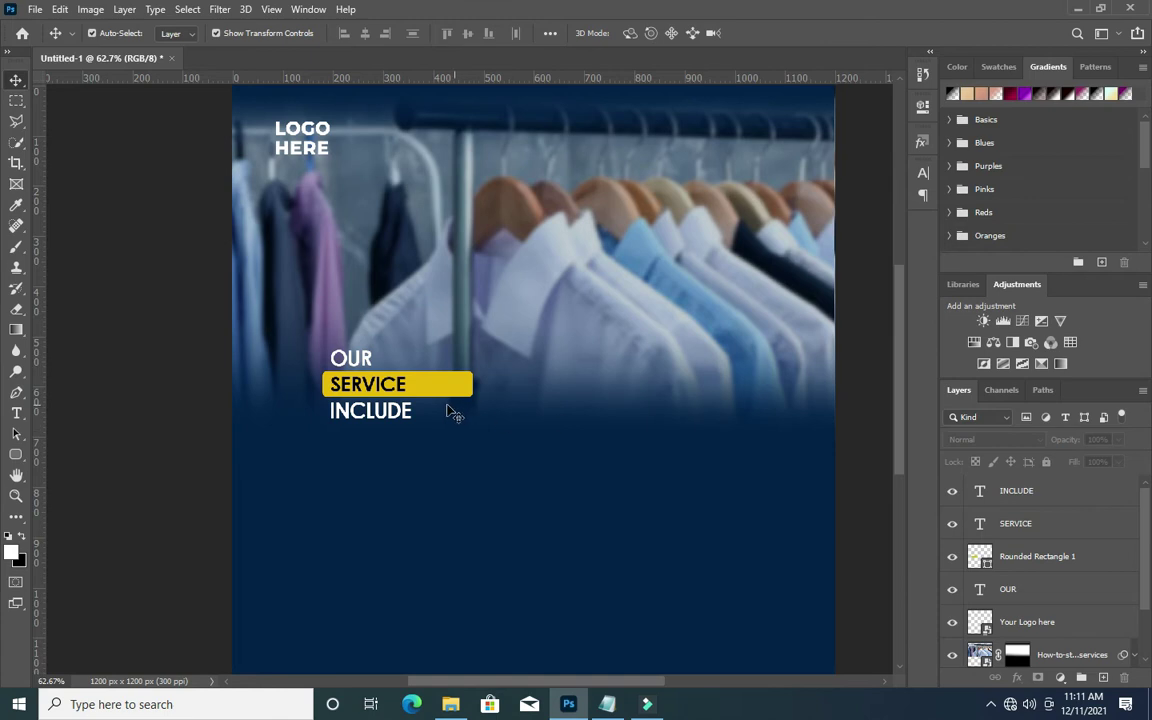
# Copy the word Washing from the Notepad text and return to the flyer.
pyautogui.hscroll(2, 450, 412)
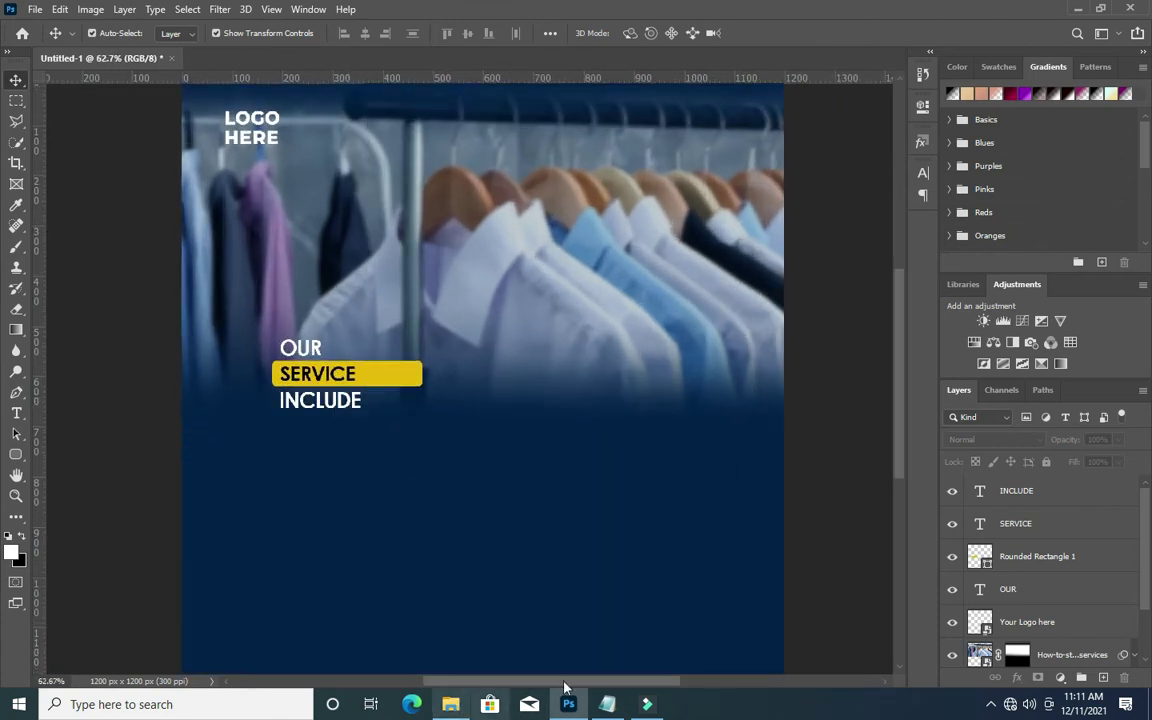
pyautogui.click(607, 704)
pyautogui.doubleClick(245, 287)
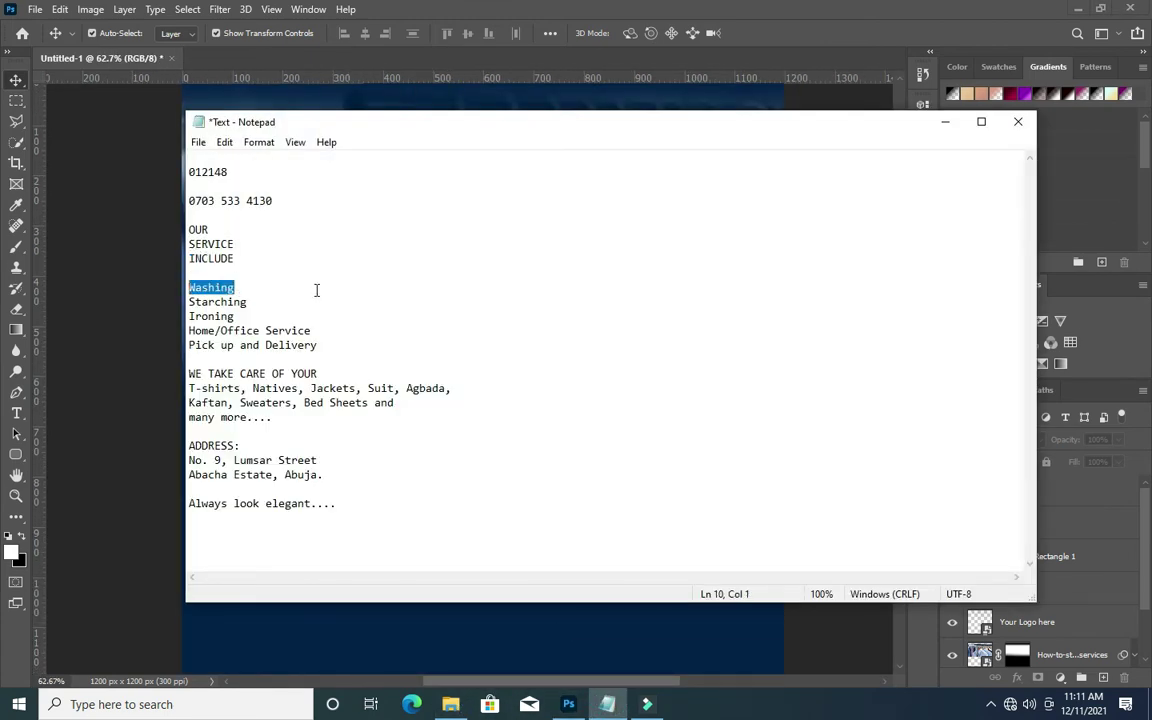
pyautogui.hotkey('ctrl', 'c')
pyautogui.click(946, 121)
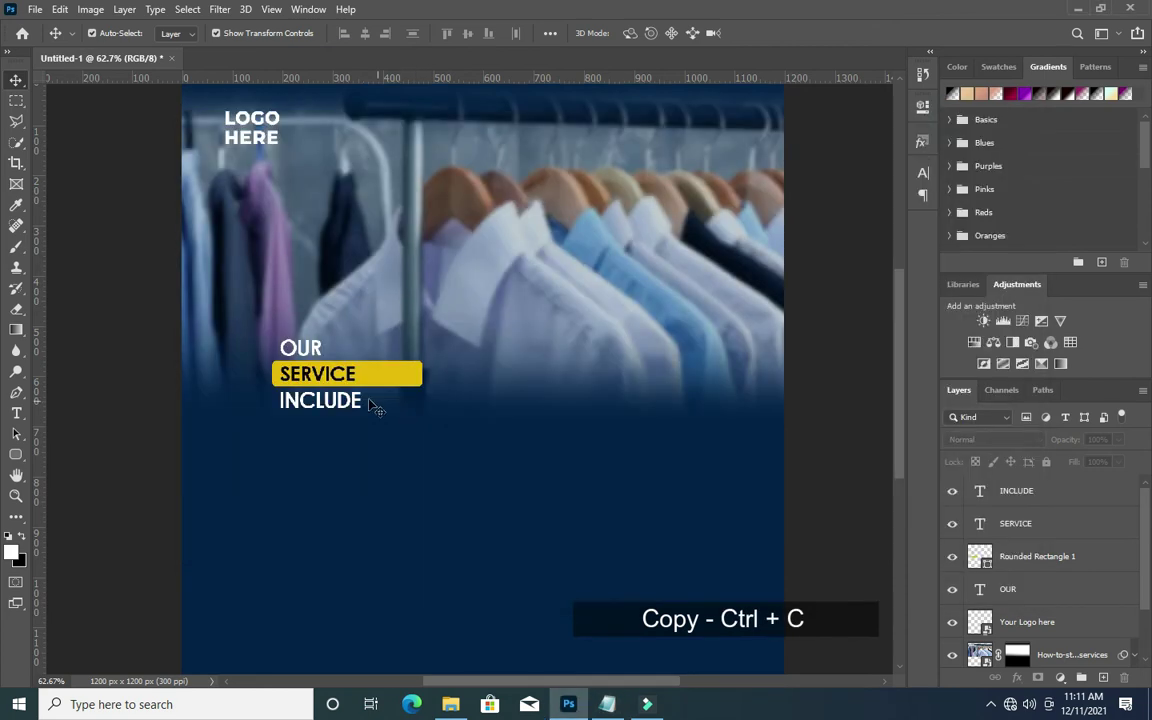
# Draw a white rounded rectangle about 18 by 34 px below INCLUDE and reduce its corner radius.
pyautogui.rightClick(17, 460)
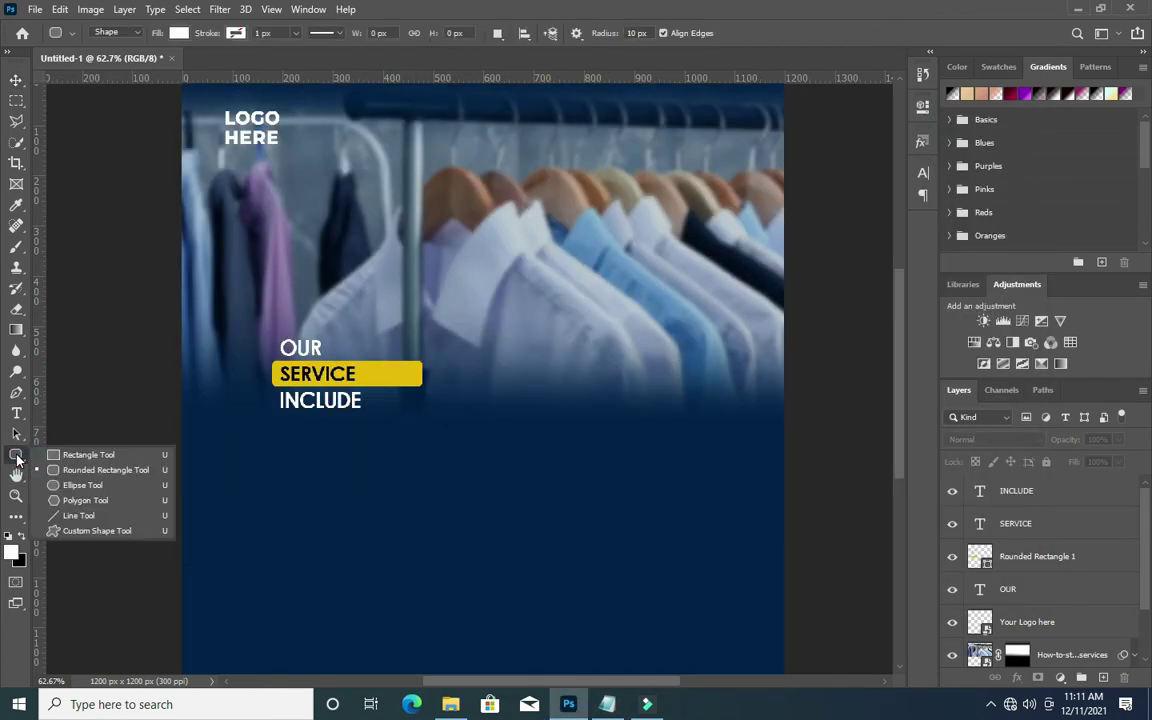
pyautogui.click(72, 466)
pyautogui.scroll(2, 280, 416)
pyautogui.scroll(1, 280, 416)
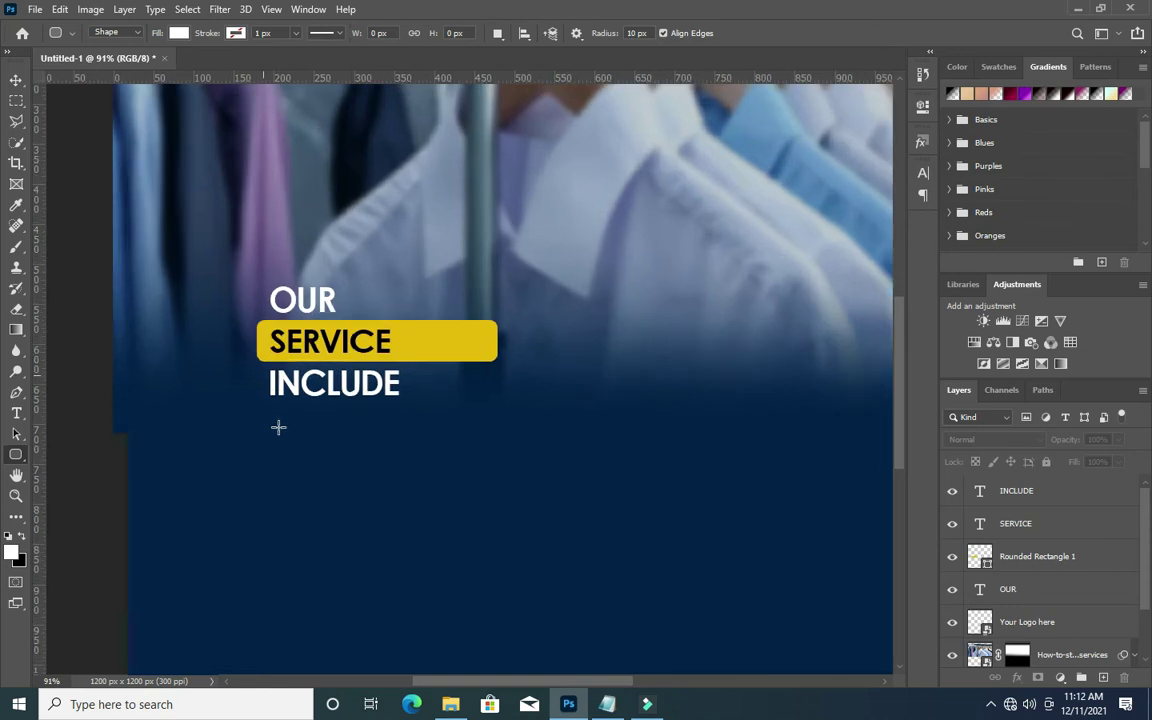
pyautogui.moveTo(264, 431); pyautogui.dragTo(277, 458)
pyautogui.scroll(-1, 800, 285)
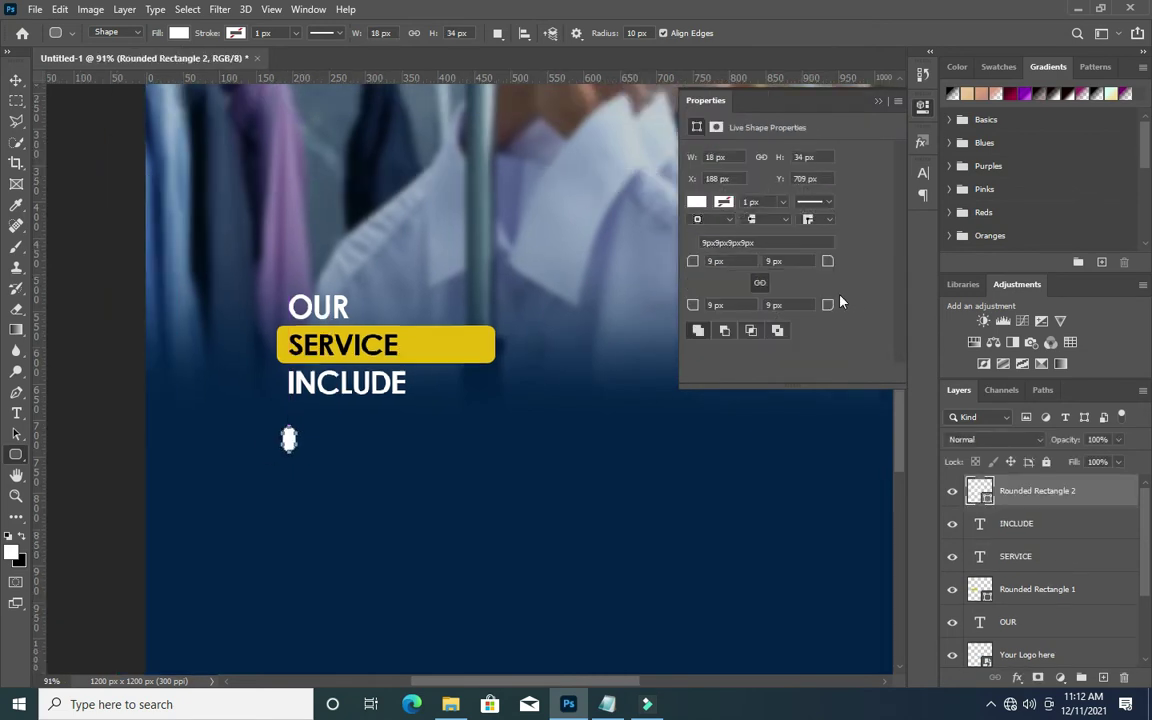
pyautogui.moveTo(745, 262); pyautogui.dragTo(733, 263)
pyautogui.click(876, 100)
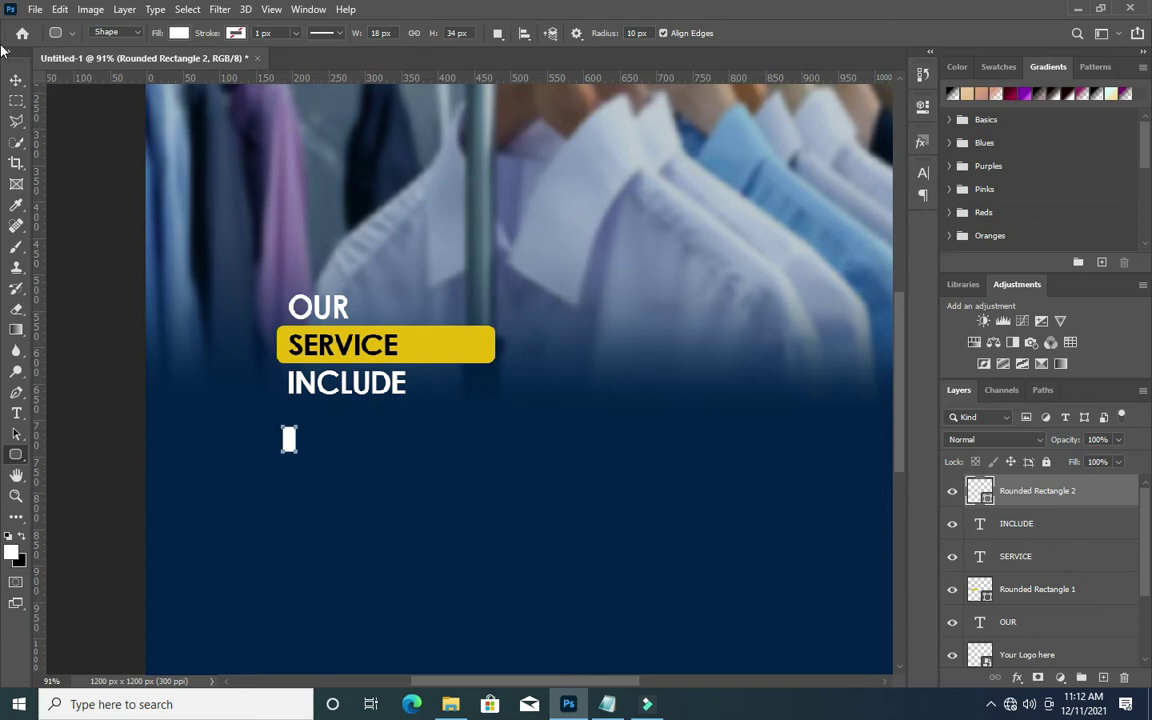
# Reduce the white rectangle's height to about 57% so it forms a small square bullet.
pyautogui.click(15, 79)
pyautogui.scroll(2, 303, 443)
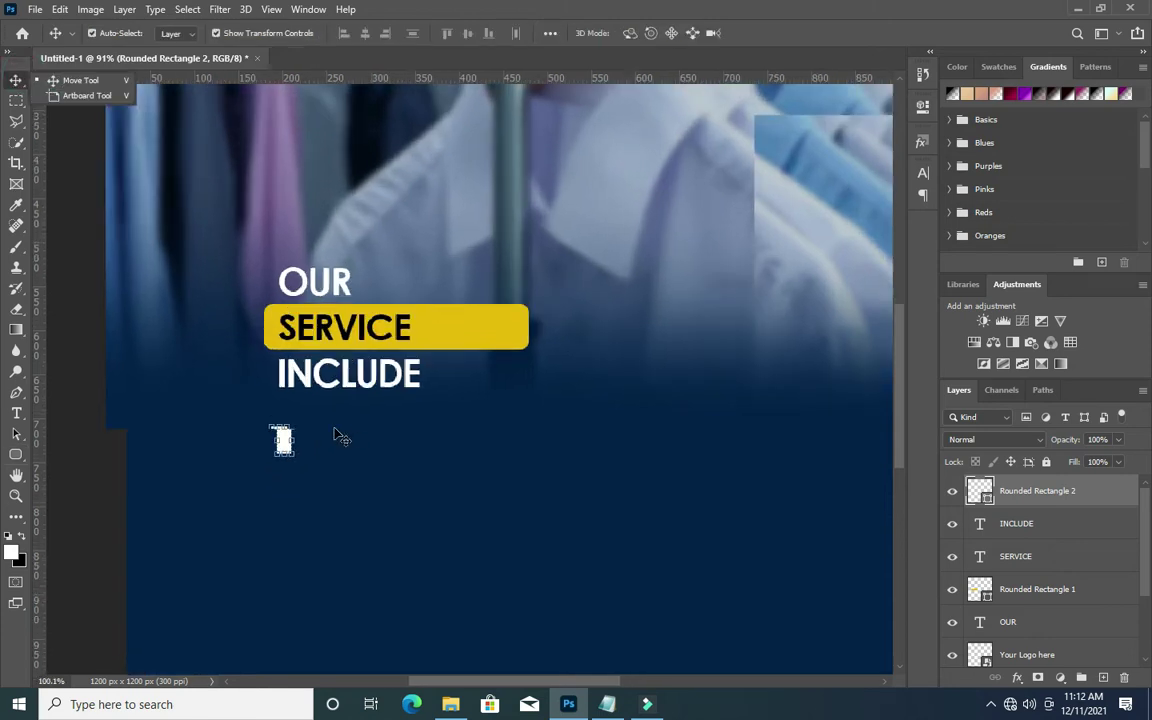
pyautogui.scroll(3, 278, 440)
pyautogui.hotkey('ctrl', 't')
pyautogui.moveTo(286, 443); pyautogui.dragTo(286, 446)
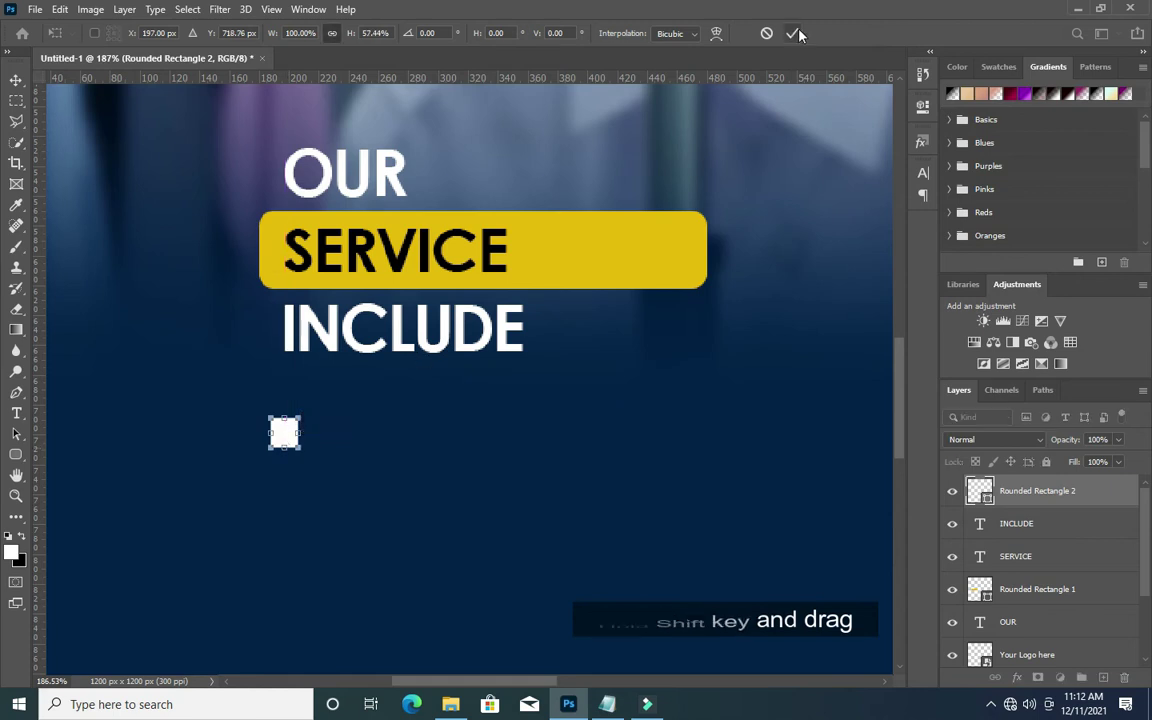
pyautogui.click(792, 33)
pyautogui.scroll(-2, 1058, 598)
pyautogui.scroll(2, 1049, 581)
# Align the white square's left edge with the yellow rectangle's left edge.
pyautogui.keyDown('ctrl'); pyautogui.click(1027, 590); pyautogui.keyUp('ctrl')
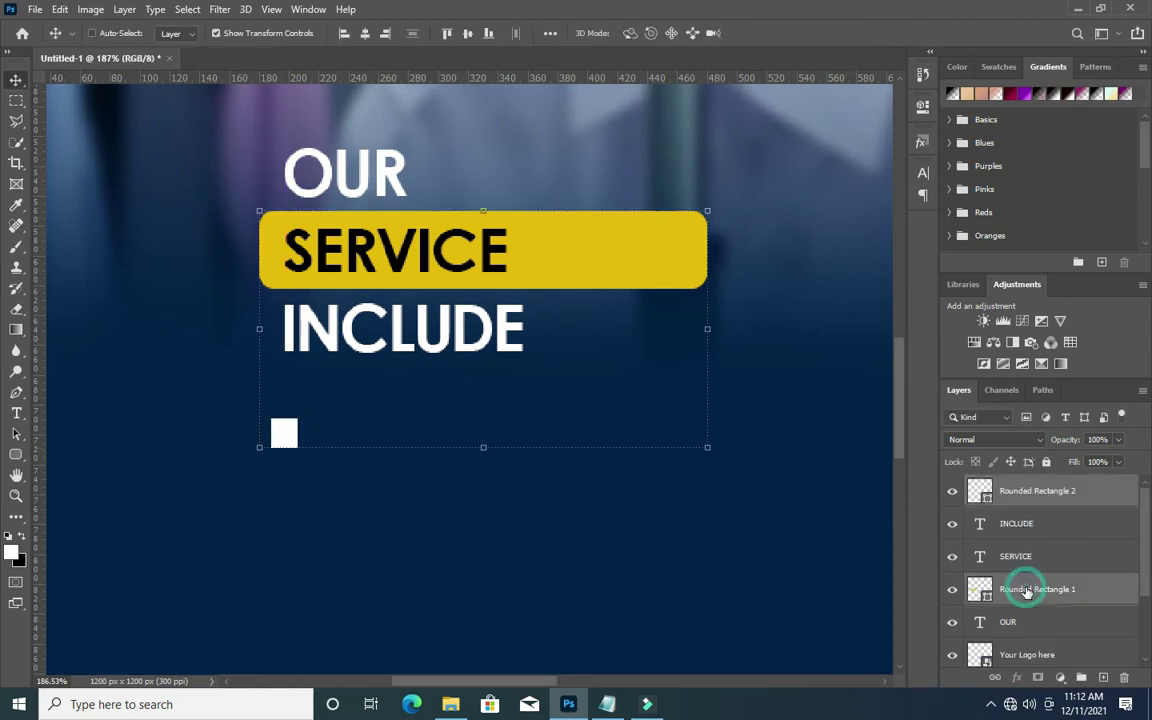
pyautogui.click(345, 33)
pyautogui.scroll(-1, 428, 175)
pyautogui.scroll(-1, 428, 175)
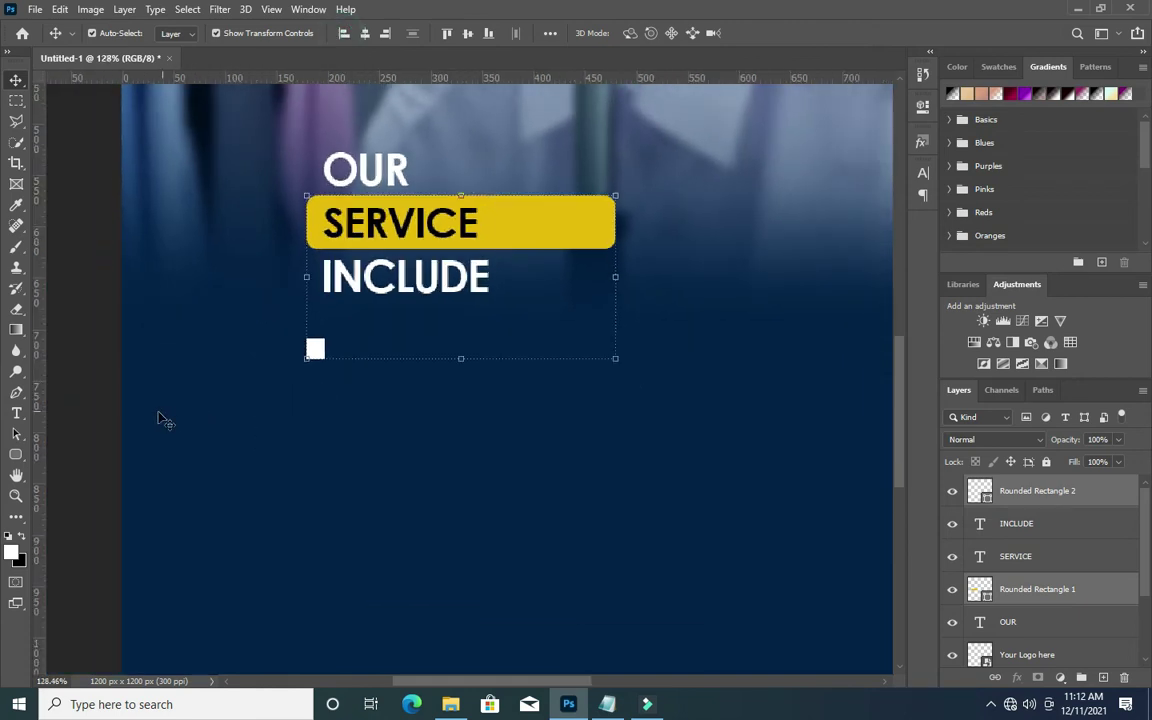
pyautogui.click(160, 416)
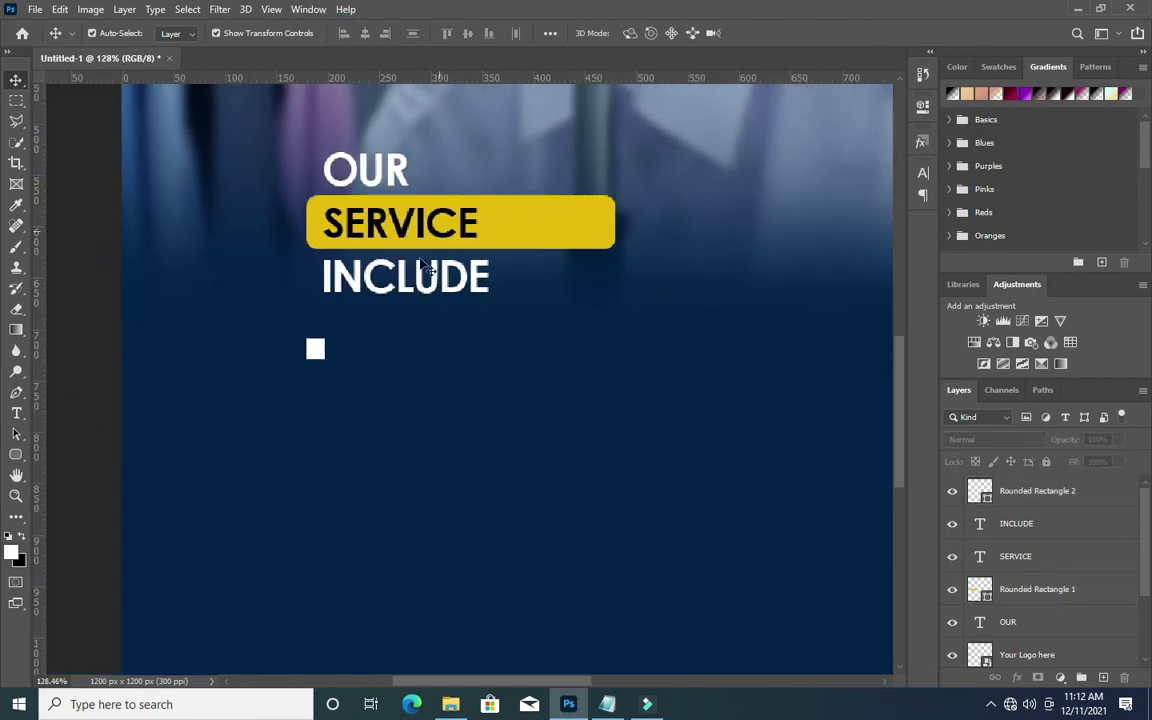
# Duplicate the INCLUDE text layer to the top of the stack and scale the copy down beside the white square.
pyautogui.click(430, 297)
pyautogui.moveTo(1070, 523); pyautogui.dragTo(1103, 677)
pyautogui.moveTo(969, 527); pyautogui.dragTo(1028, 478)
pyautogui.moveTo(403, 283); pyautogui.dragTo(428, 355)
pyautogui.moveTo(513, 366); pyautogui.dragTo(406, 351)
pyautogui.click(792, 33)
pyautogui.hotkey('ctrl', 't')
pyautogui.click(792, 33)
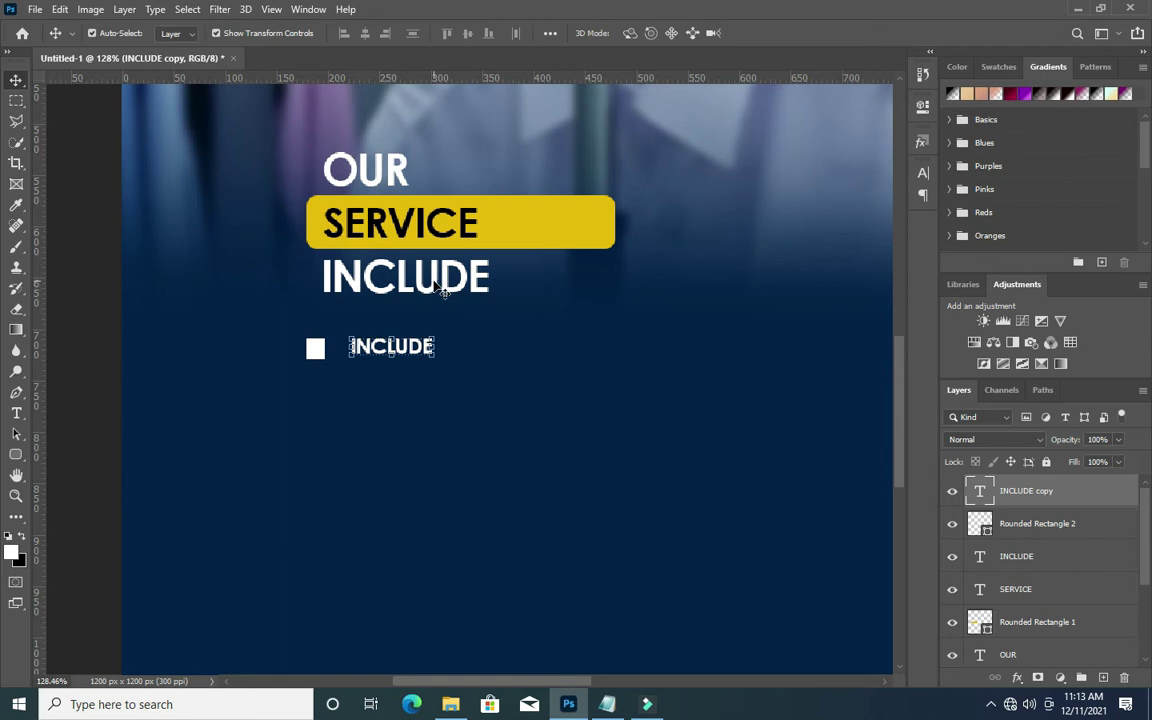
# Left-align the small INCLUDE copy with the INCLUDE heading and shift both right, clear of the white square.
pyautogui.keyDown('ctrl'); pyautogui.click(1015, 561); pyautogui.keyUp('ctrl')
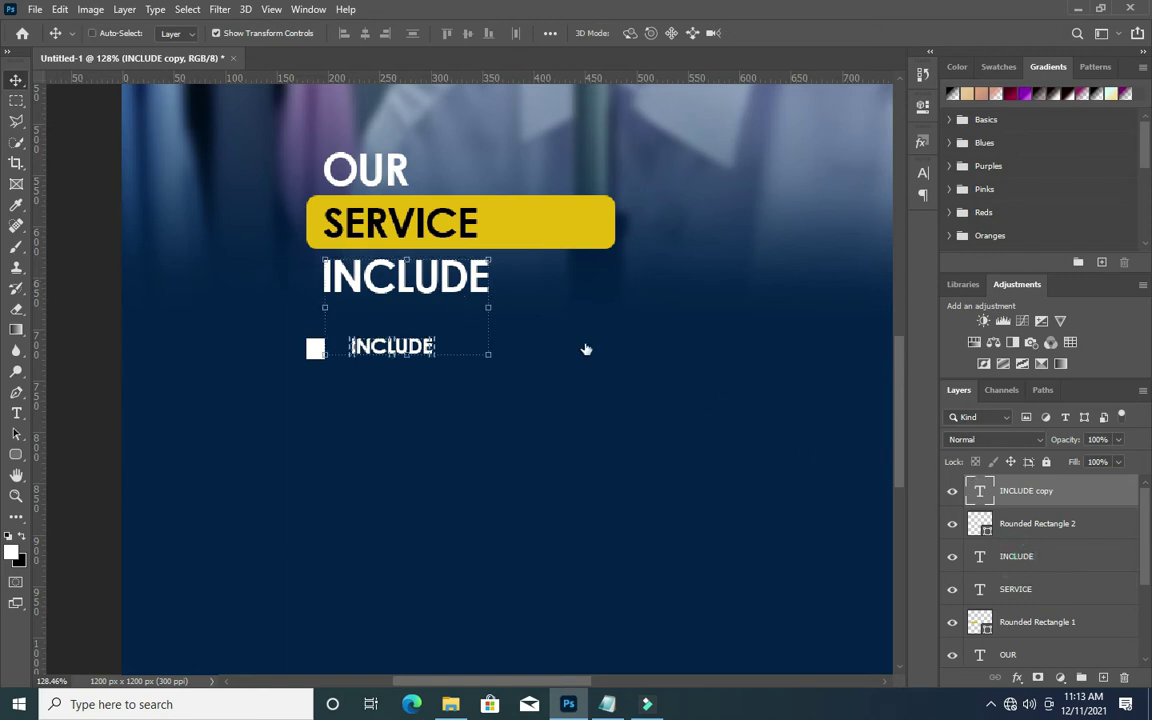
pyautogui.click(343, 33)
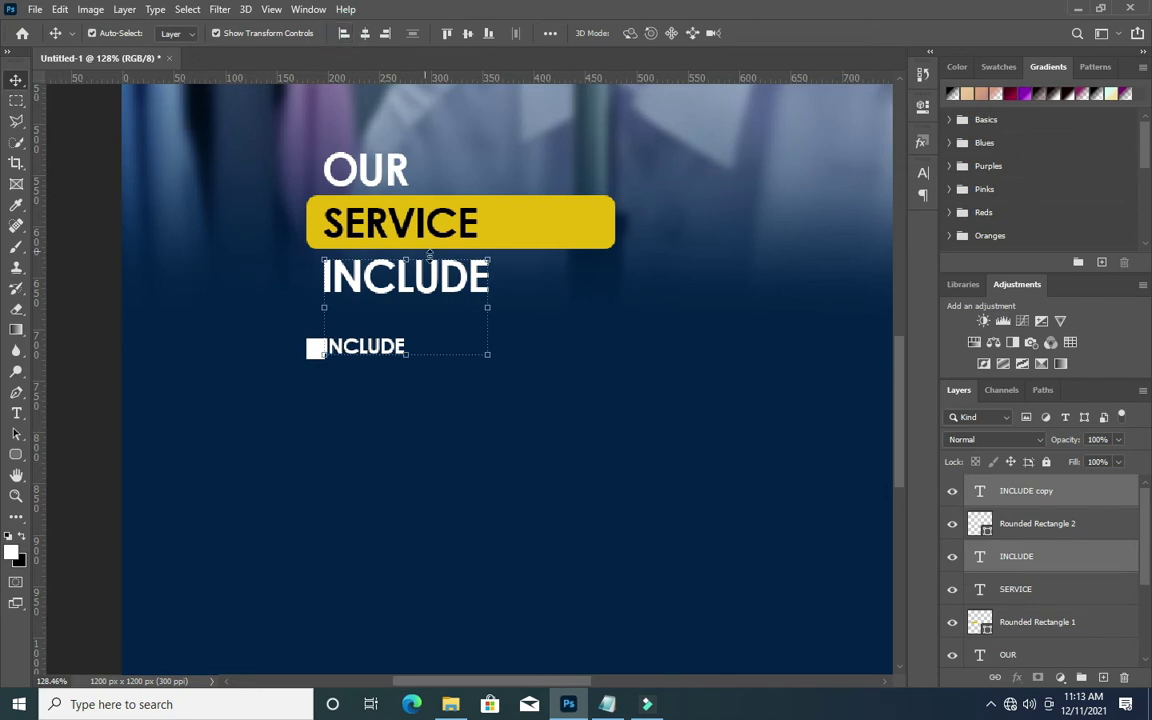
pyautogui.moveTo(436, 284); pyautogui.dragTo(463, 282)
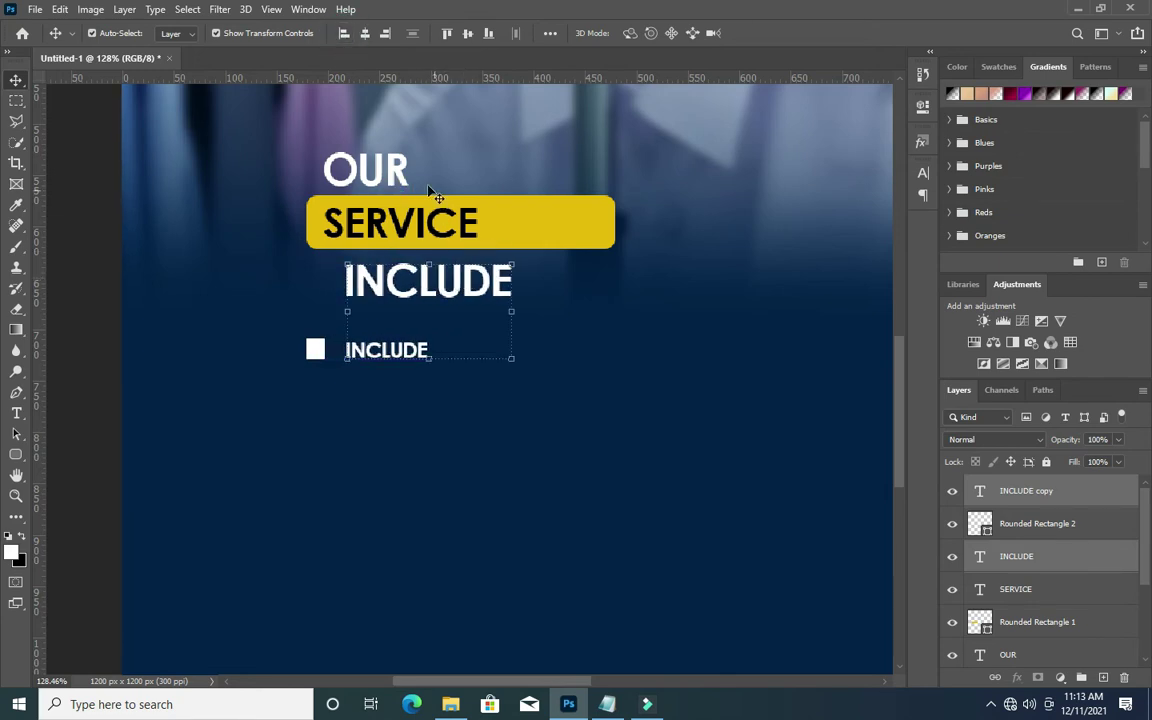
# Left-align OUR, SERVICE, INCLUDE and the small INCLUDE copy, and shift them together just right of the white square.
pyautogui.click(1032, 590)
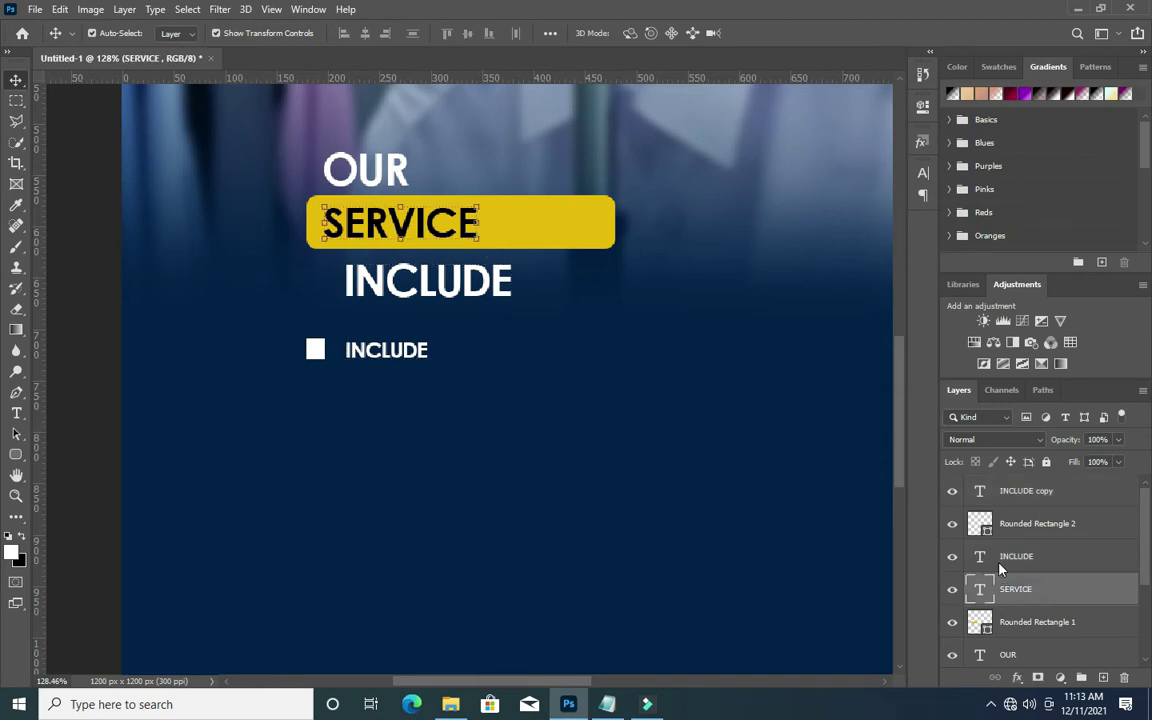
pyautogui.keyDown('shift'); pyautogui.click(1005, 557); pyautogui.keyUp('shift')
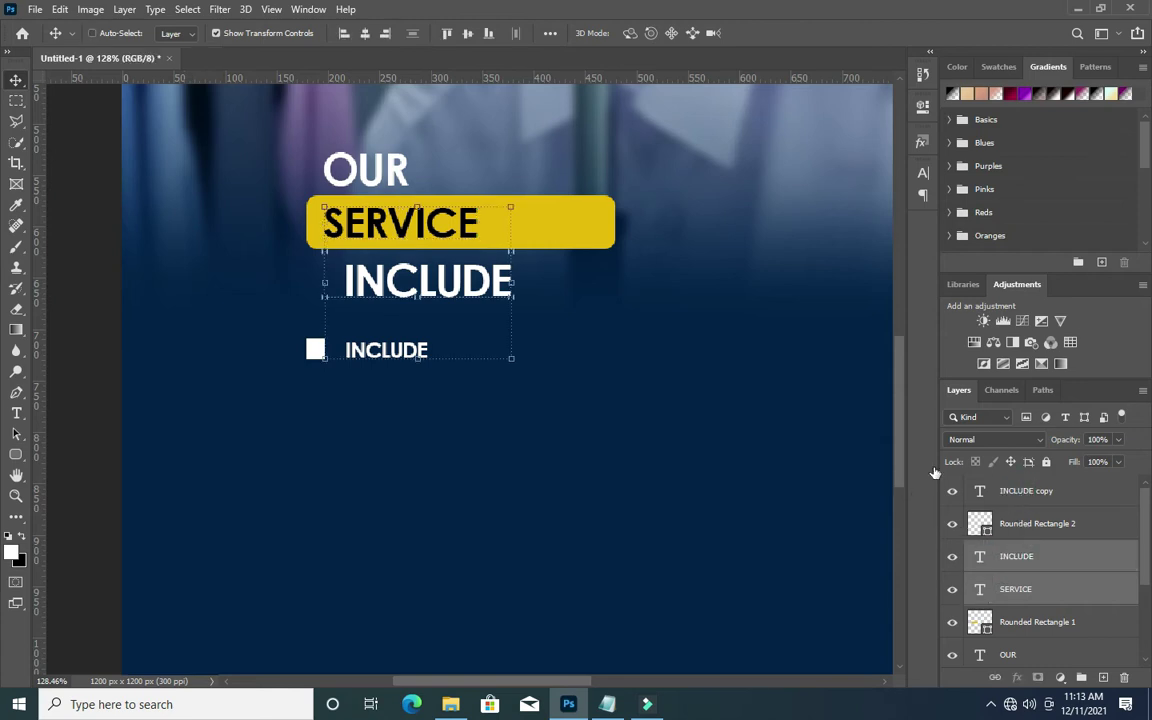
pyautogui.keyDown('ctrl'); pyautogui.click(1026, 491); pyautogui.keyUp('ctrl')
pyautogui.click(1020, 652)
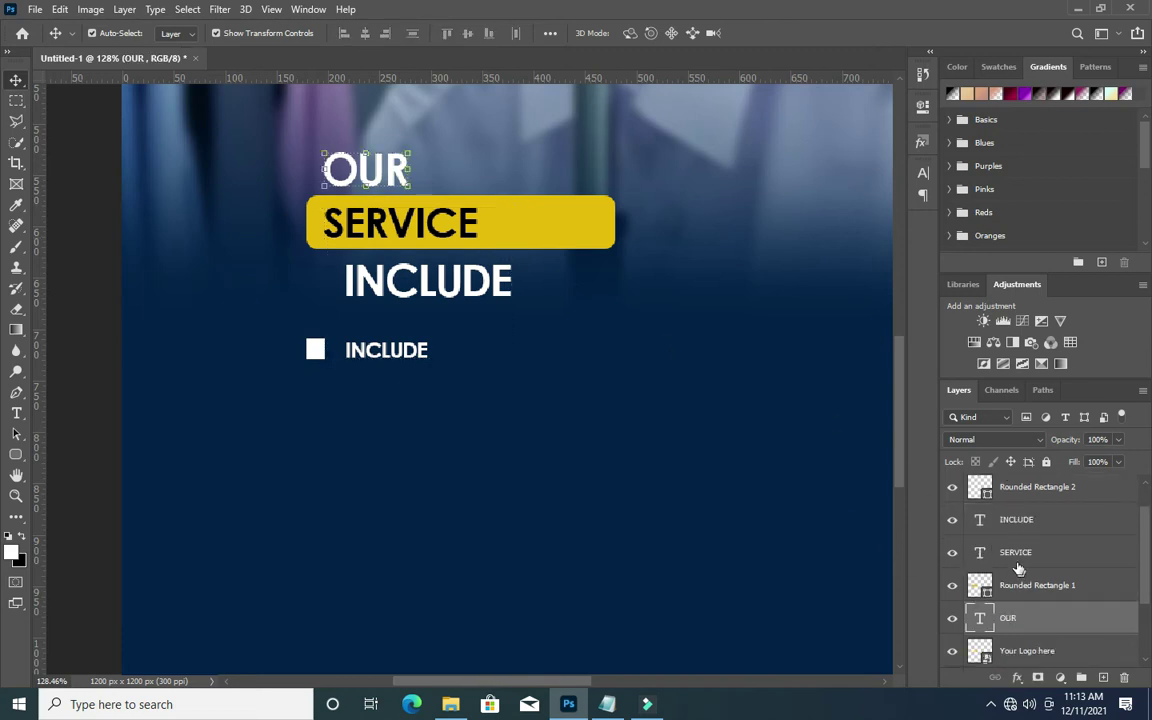
pyautogui.keyDown('ctrl'); pyautogui.click(1015, 552); pyautogui.keyUp('ctrl')
pyautogui.keyDown('ctrl'); pyautogui.click(1016, 519); pyautogui.keyUp('ctrl')
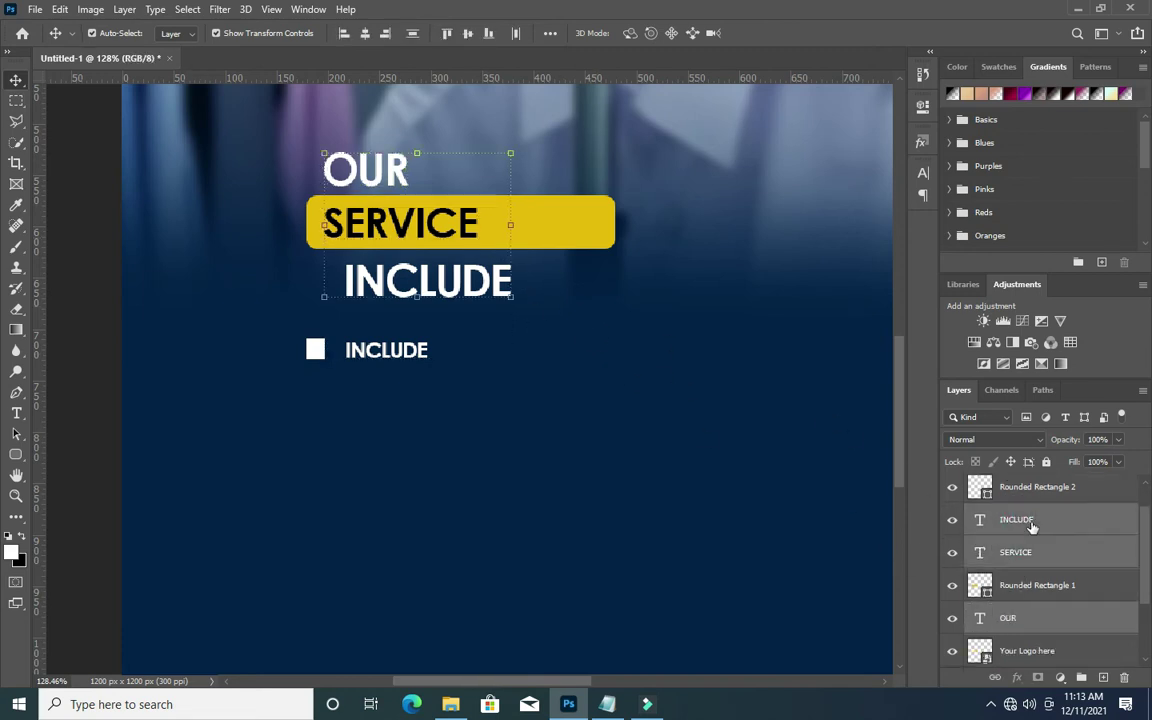
pyautogui.scroll(1, 1033, 527)
pyautogui.keyDown('ctrl'); pyautogui.click(1019, 492); pyautogui.keyUp('ctrl')
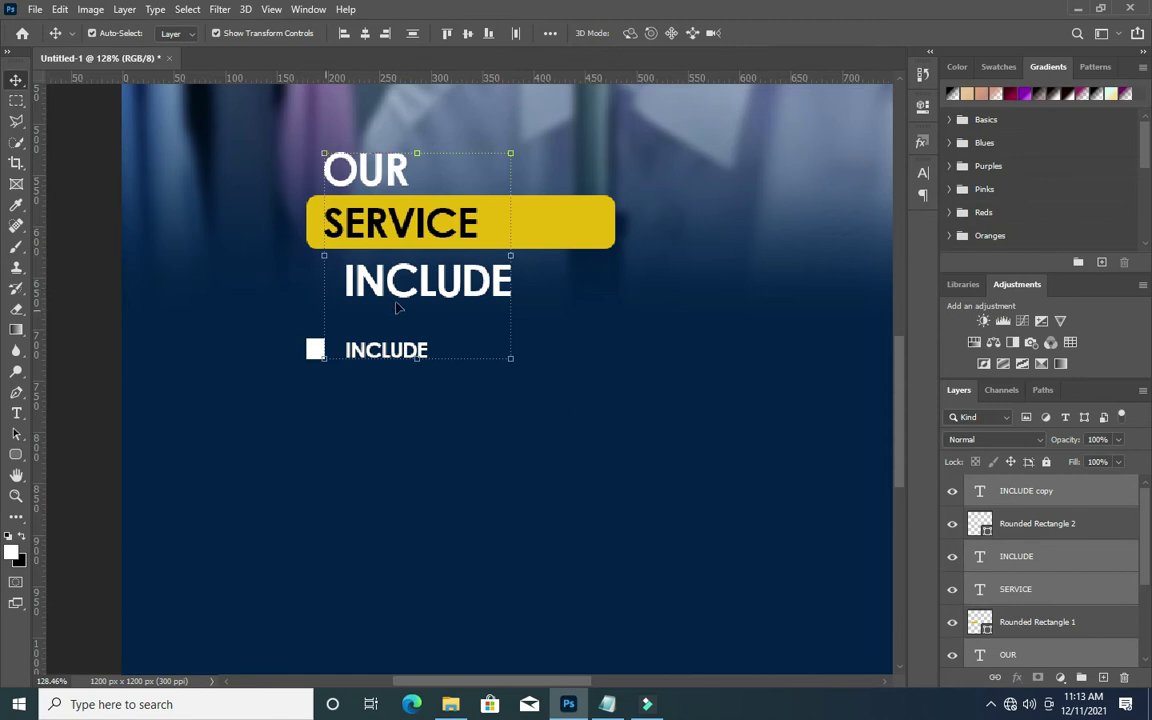
pyautogui.click(343, 34)
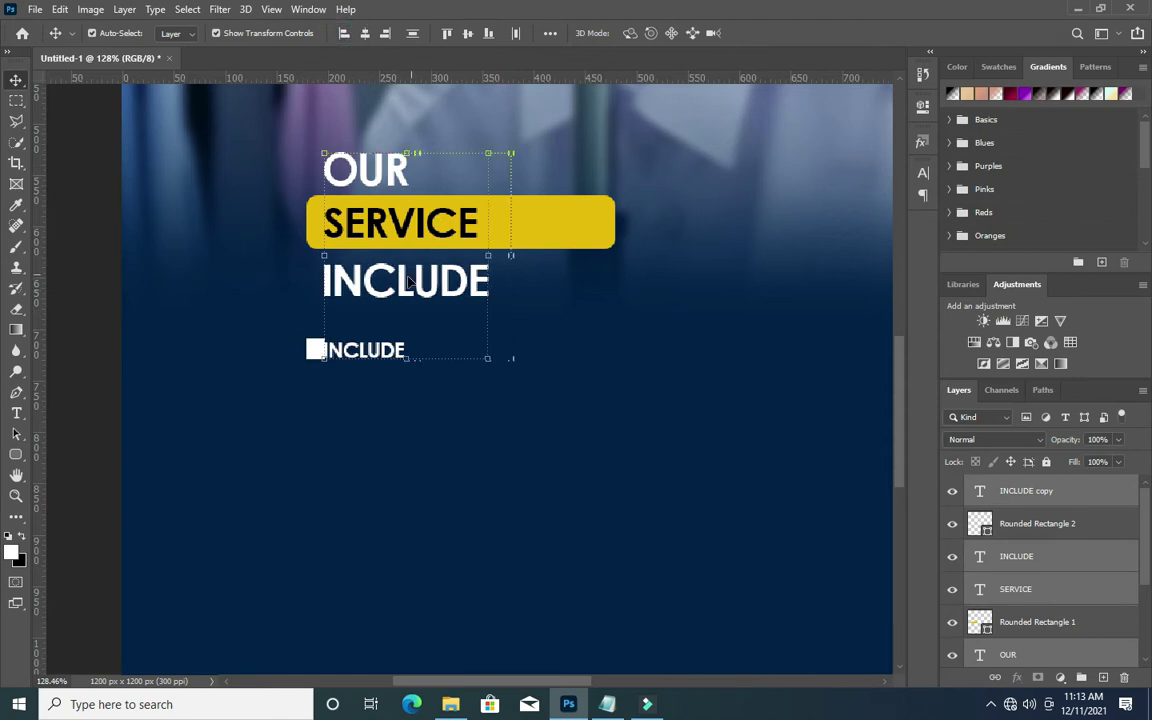
pyautogui.moveTo(400, 283); pyautogui.dragTo(417, 287)
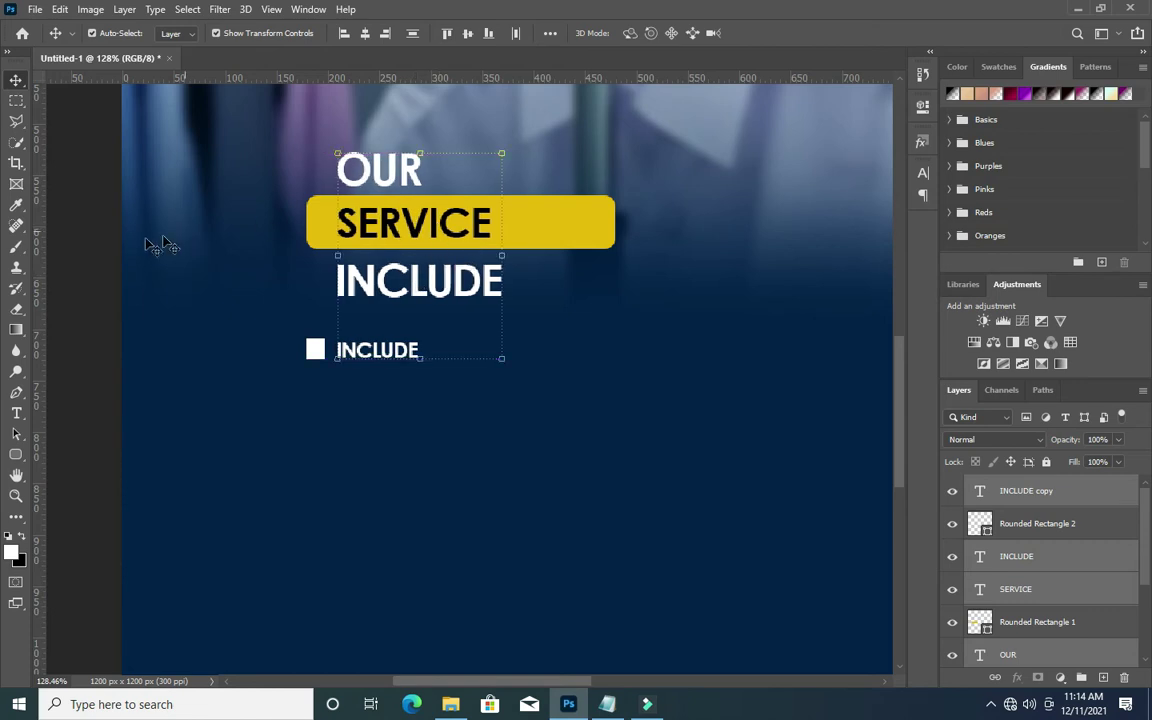
pyautogui.click(155, 240)
# Narrow the yellow rectangle from its right side to just past the word SERVICE, and nudge it slightly down.
pyautogui.scroll(-3, 470, 228)
pyautogui.scroll(-2, 475, 232)
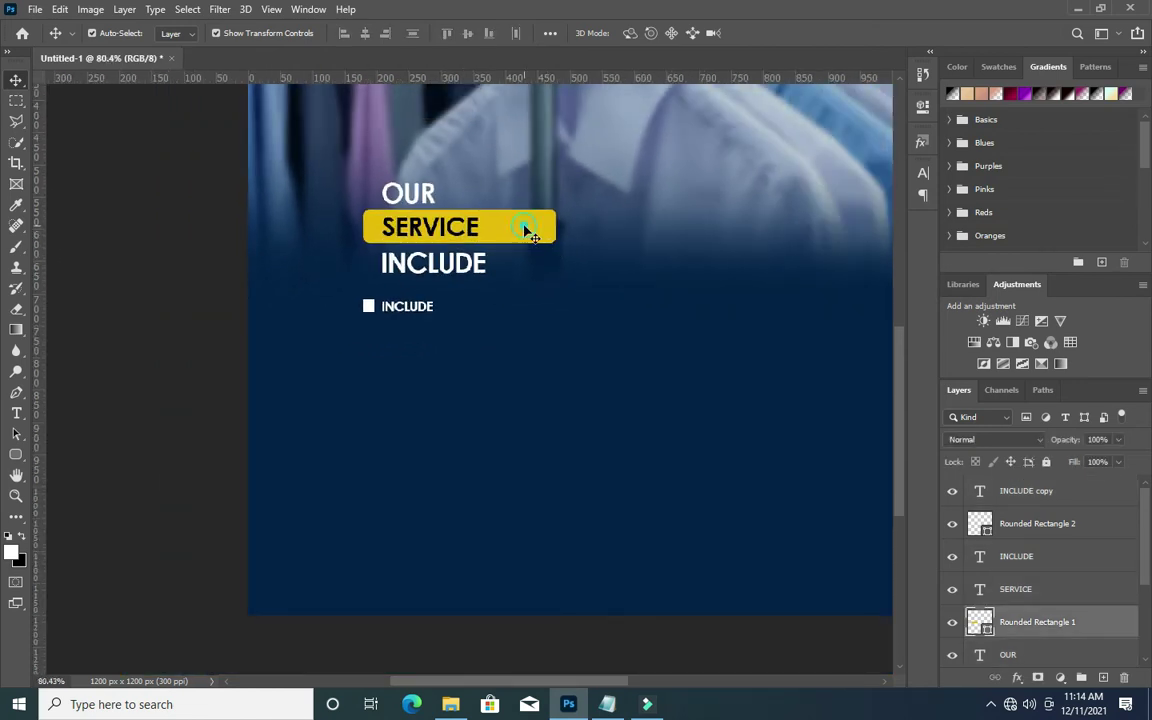
pyautogui.click(540, 228)
pyautogui.hotkey('ctrl', 't')
pyautogui.moveTo(561, 226); pyautogui.dragTo(484, 238)
pyautogui.click(792, 33)
pyautogui.click(80, 354)
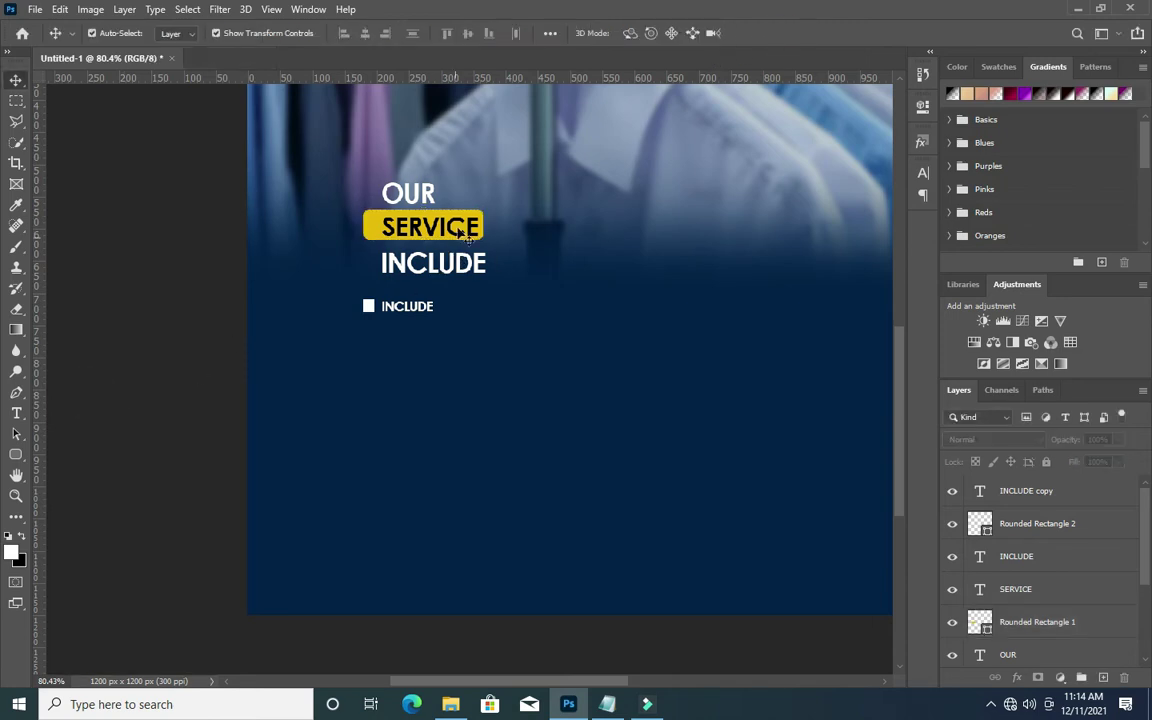
pyautogui.click(373, 218)
pyautogui.click(78, 290)
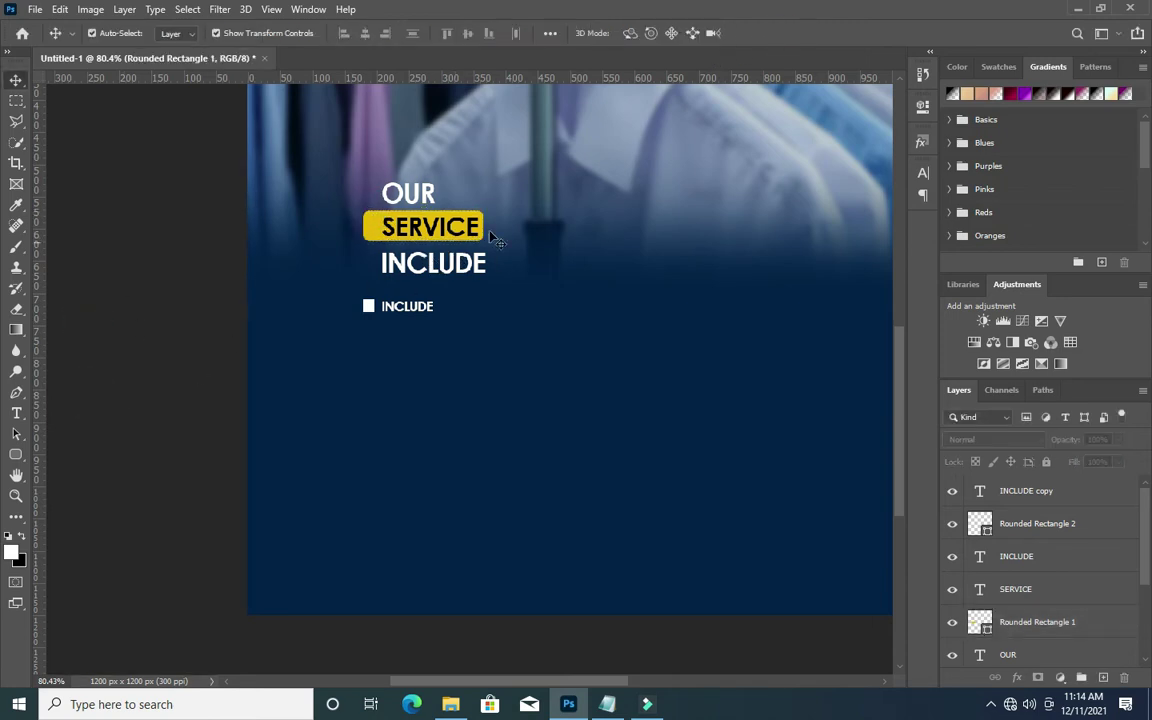
# Move SERVICE, OUR and INCLUDE left so they line up just inside the yellow rectangle's left edge.
pyautogui.scroll(1, 490, 228)
pyautogui.moveTo(385, 233); pyautogui.dragTo(380, 197)
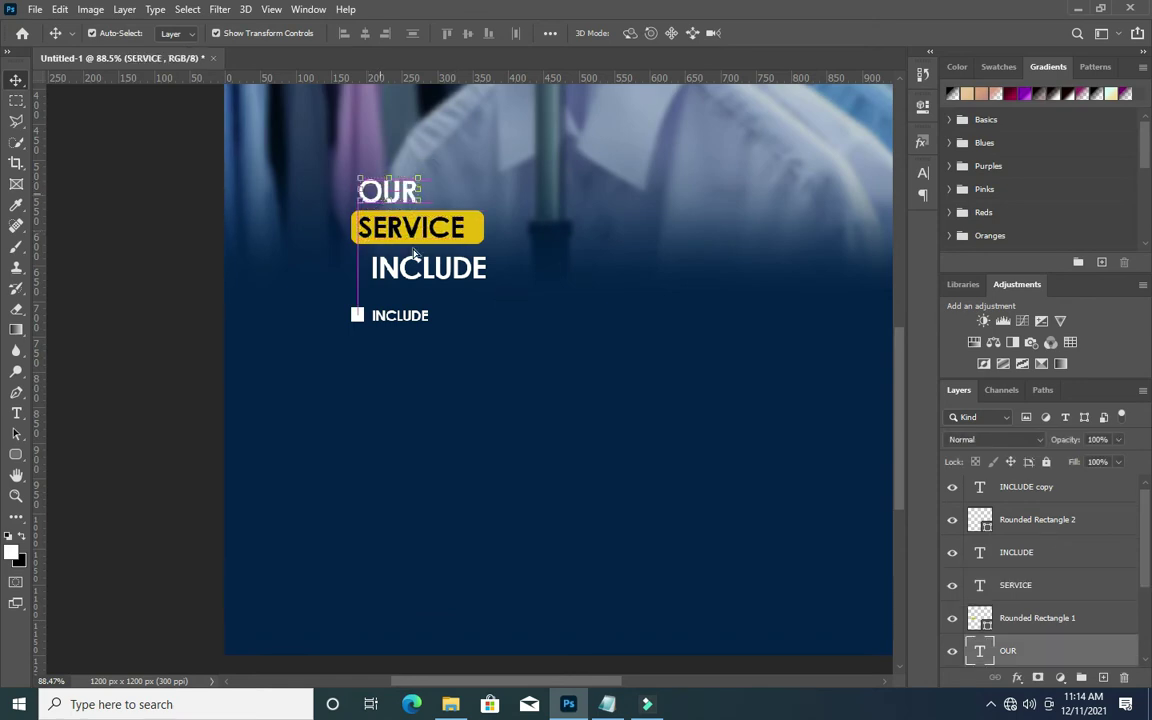
pyautogui.moveTo(397, 271); pyautogui.dragTo(383, 273)
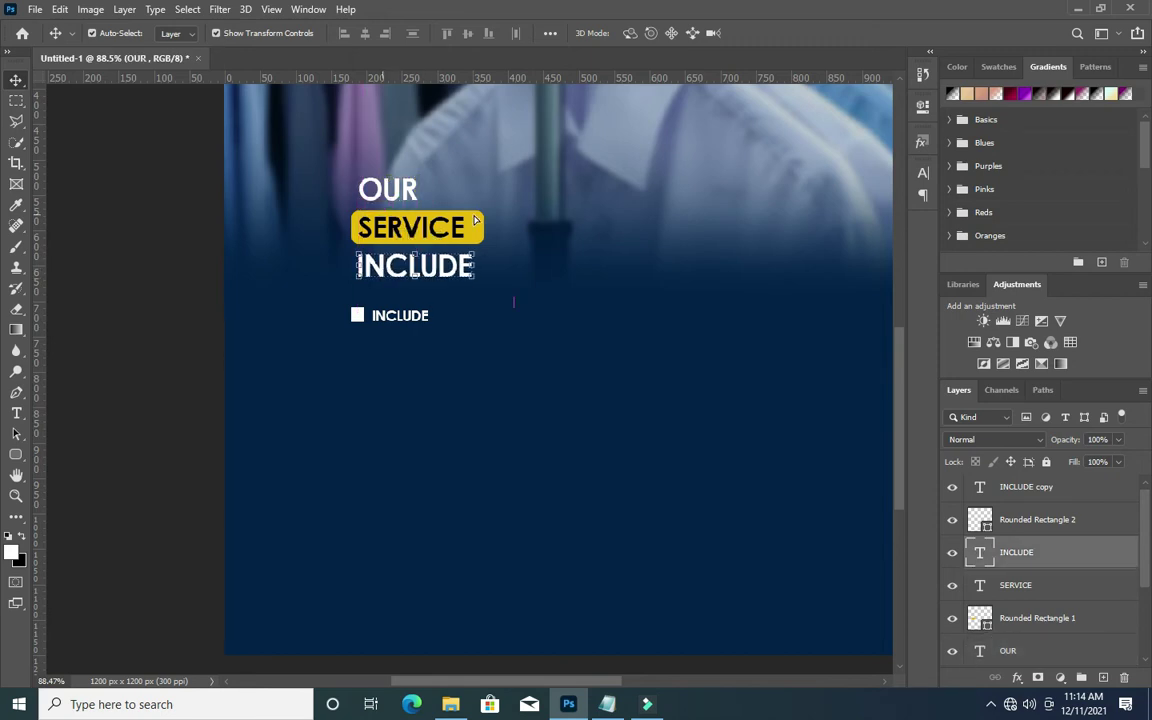
pyautogui.click(133, 318)
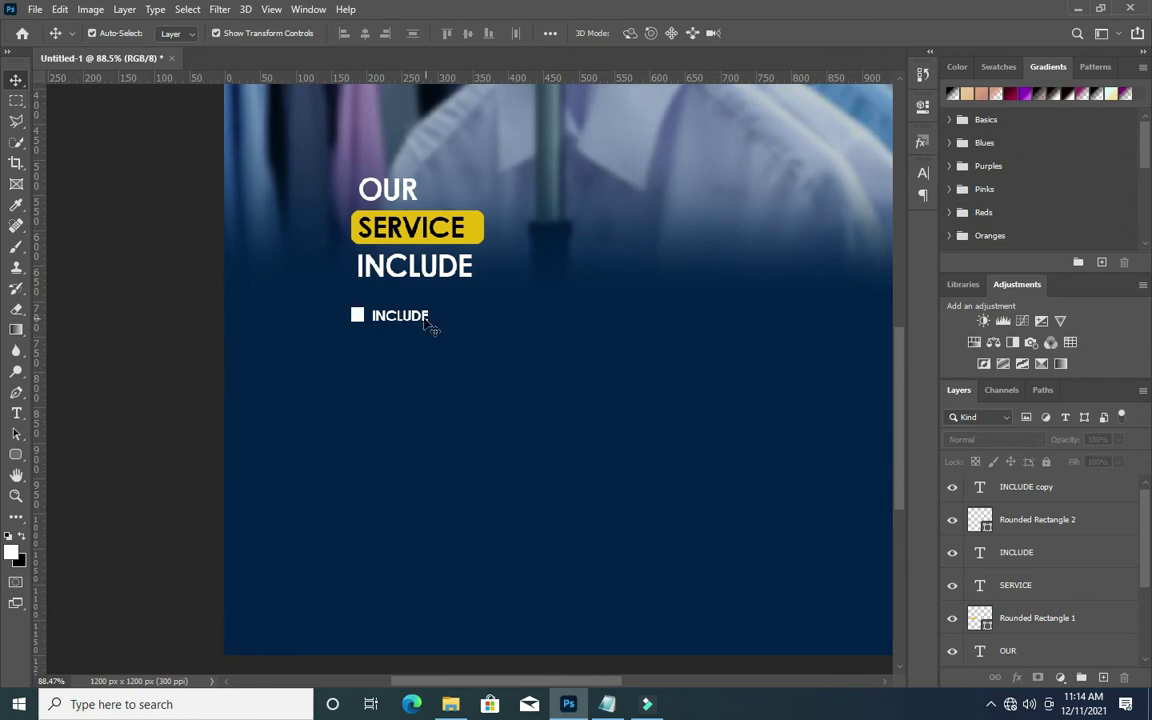
# Shift the white square and the small INCLUDE text right so the square lines up with the INCLUDE heading's left edge.
pyautogui.click(1058, 521)
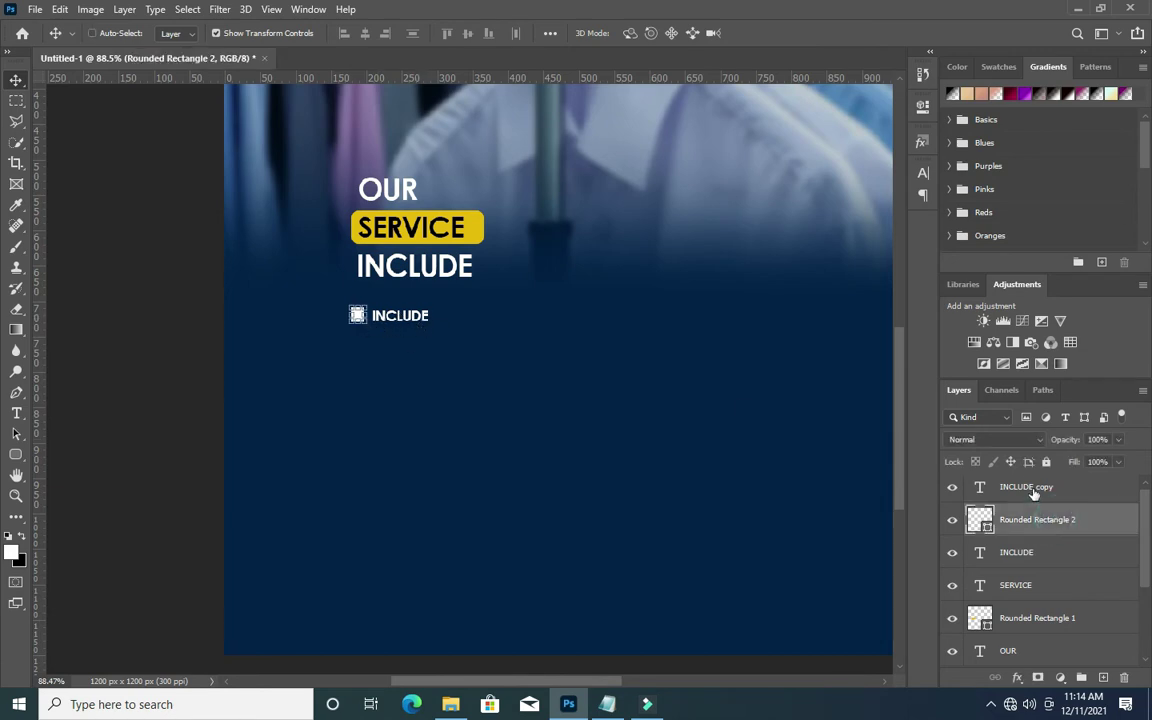
pyautogui.keyDown('shift'); pyautogui.click(1033, 489); pyautogui.keyUp('shift')
pyautogui.press('Right')
pyautogui.press('Right')
pyautogui.press('Right')
pyautogui.press('Right')
pyautogui.press('Right')
pyautogui.press('Right')
pyautogui.press('Right')
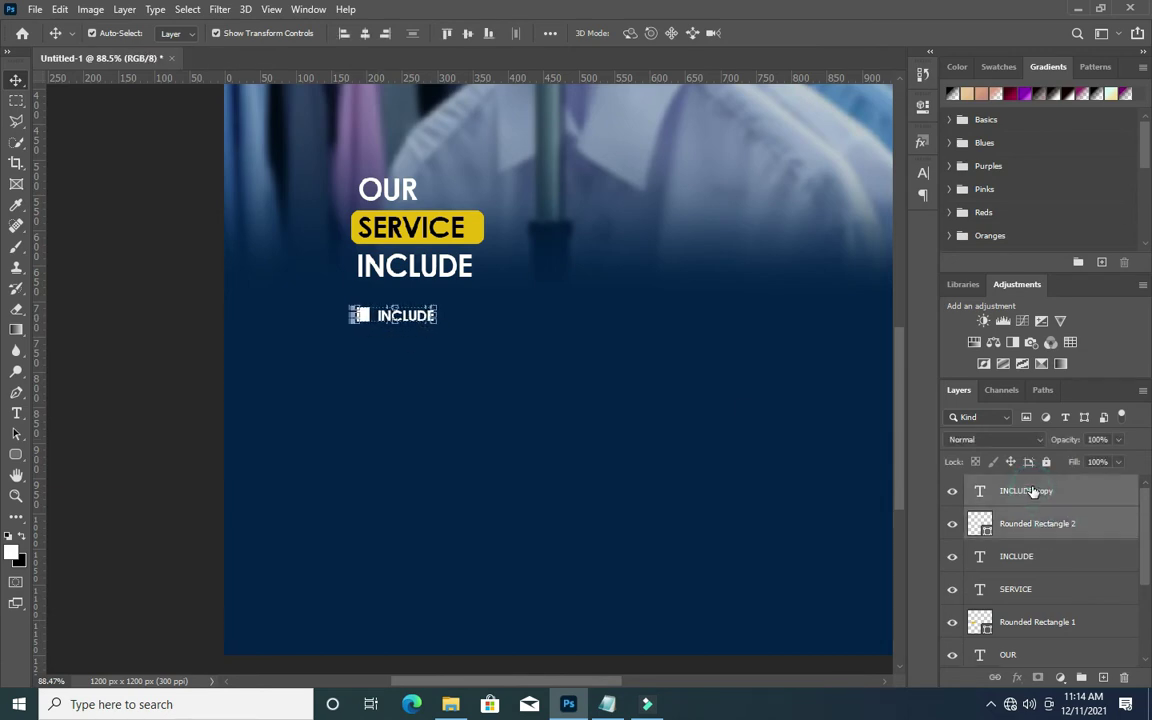
pyautogui.click(118, 465)
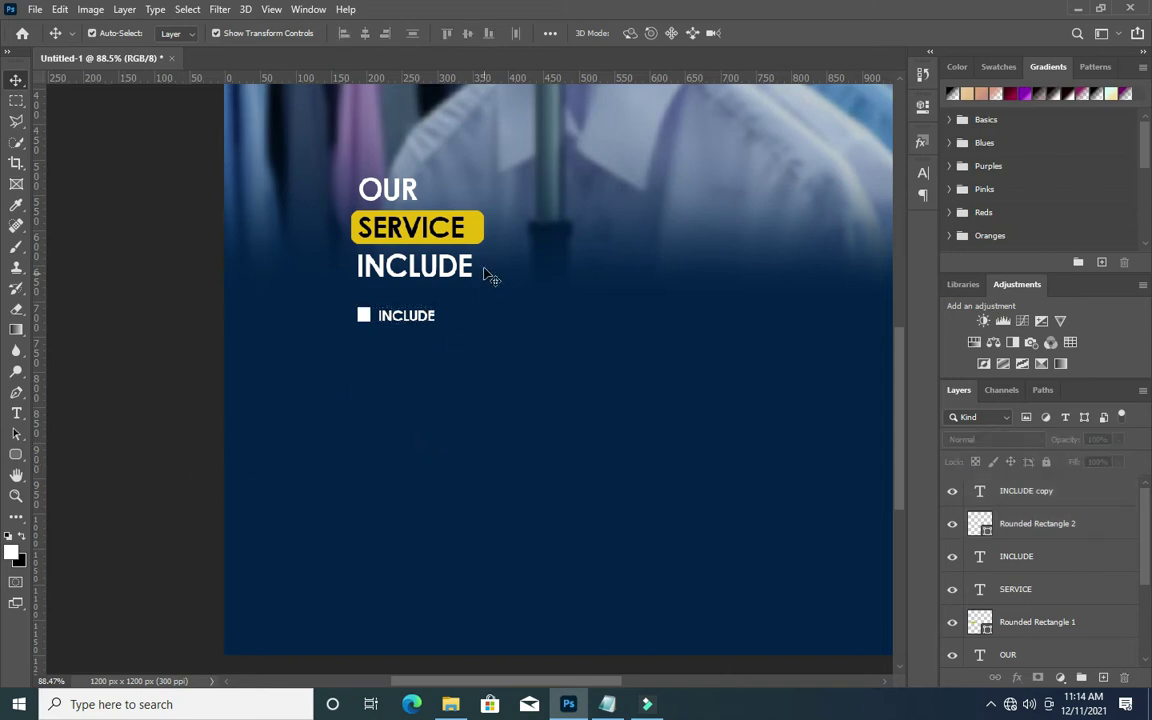
# Copy the word Washing from the Notepad text file and replace the small INCLUDE text in Photoshop with it.
pyautogui.scroll(2, 581, 257)
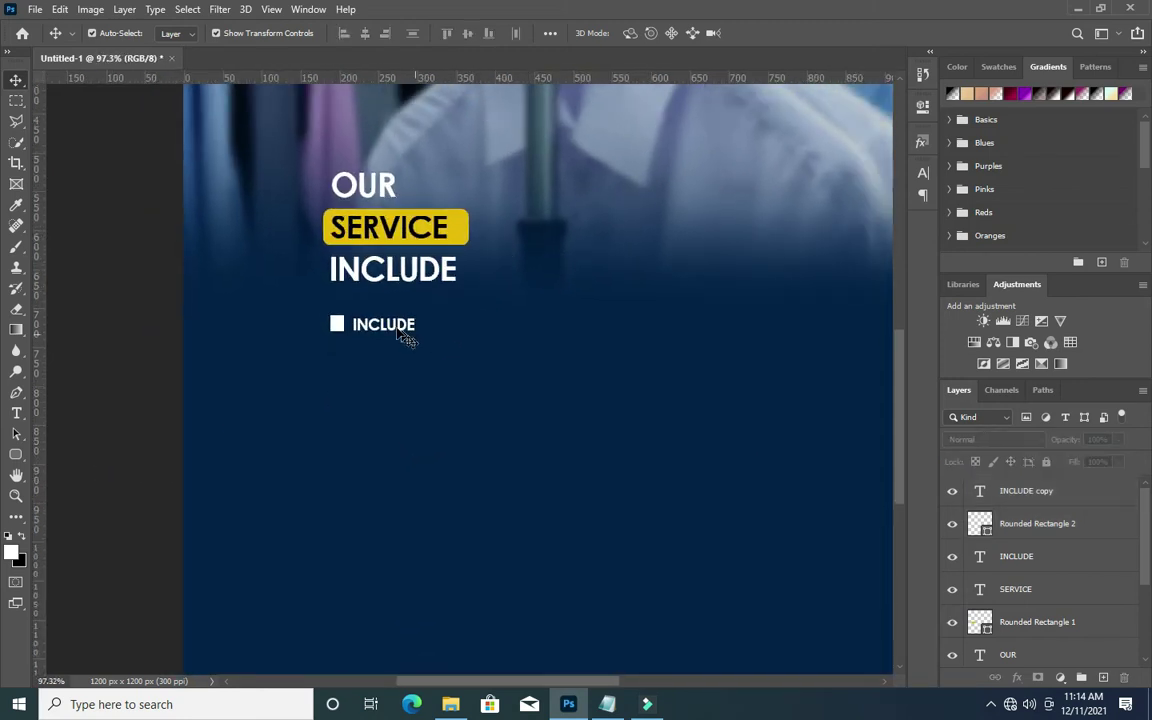
pyautogui.doubleClick(390, 325)
pyautogui.click(607, 704)
pyautogui.click(249, 301)
pyautogui.hotkey('shift', 'Left')
pyautogui.hotkey('shift', 'Left')
pyautogui.hotkey('shift', 'Left')
pyautogui.hotkey('ctrl', 'c')
pyautogui.moveTo(242, 287); pyautogui.dragTo(189, 288)
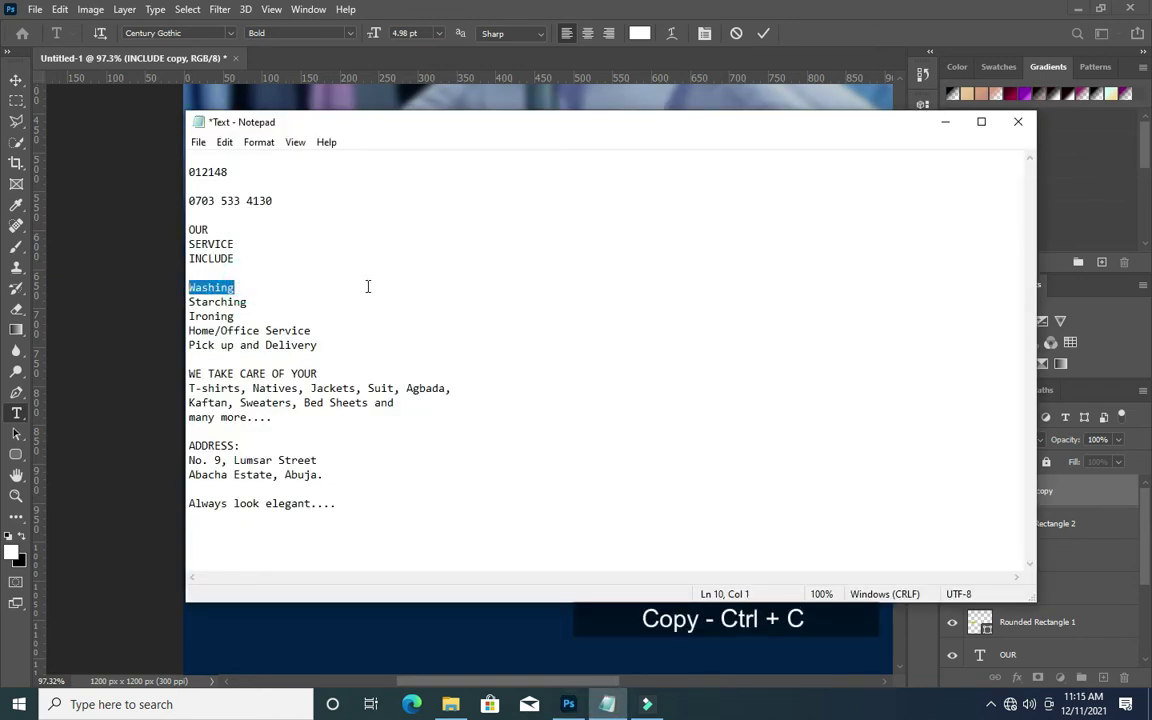
pyautogui.click(945, 121)
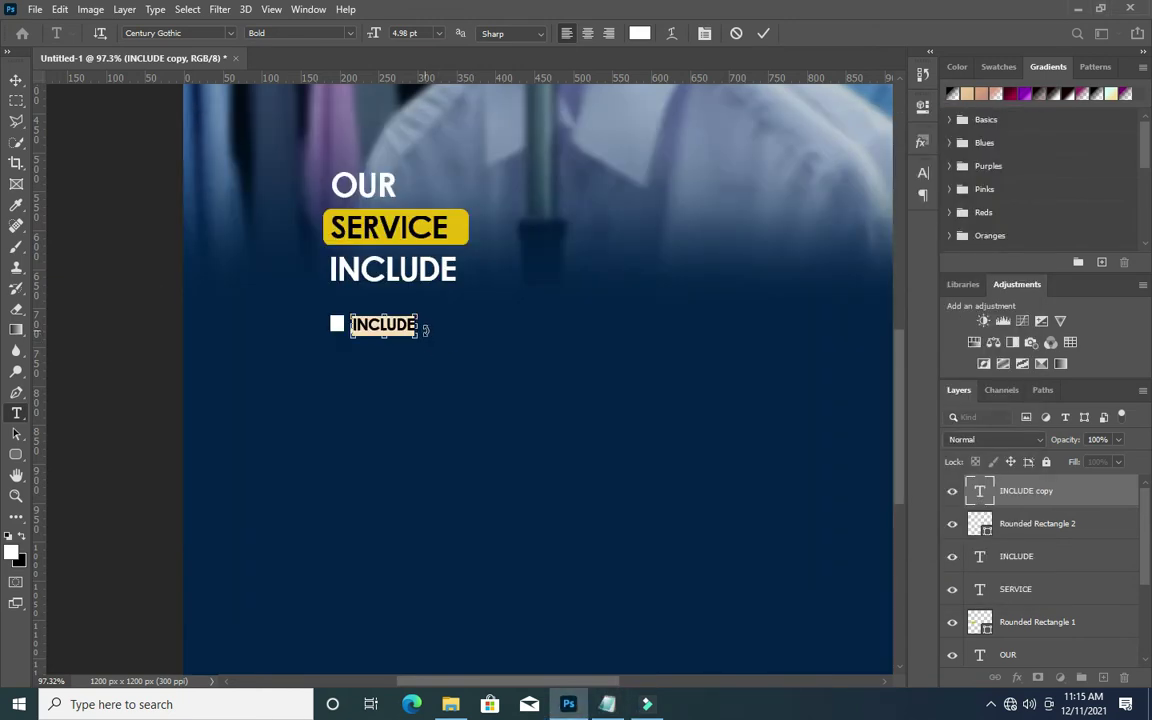
pyautogui.hotkey('ctrl', 'v')
pyautogui.click(763, 33)
pyautogui.press('v')
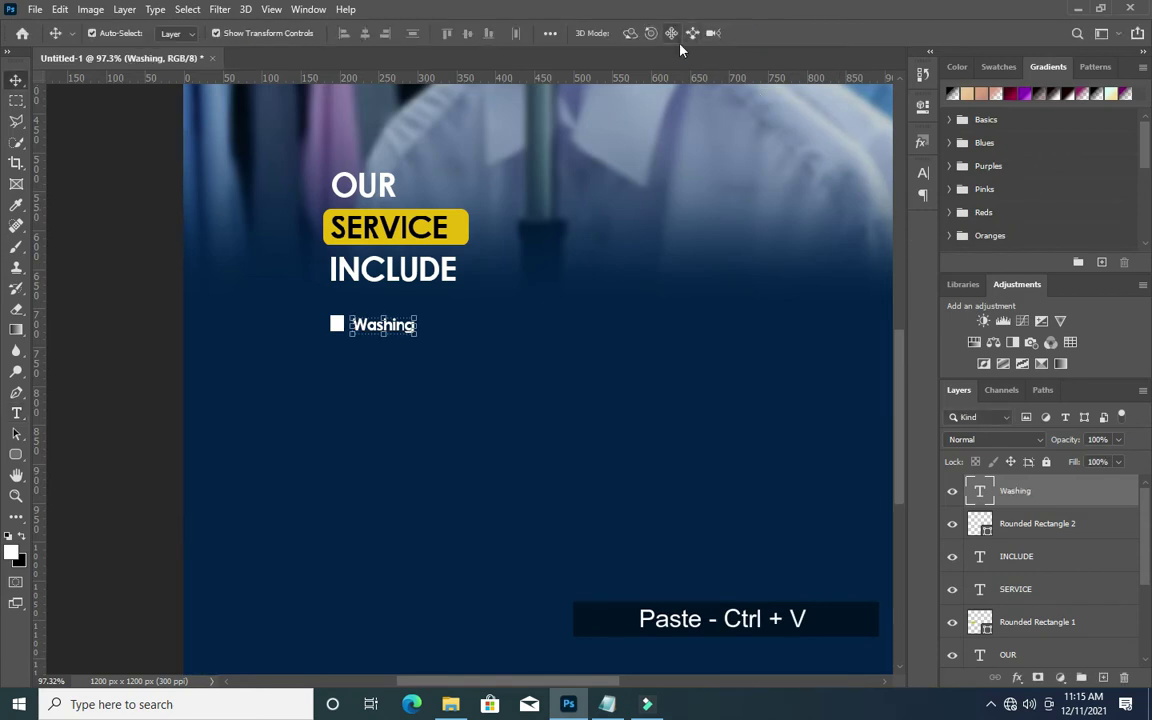
# Recolor the Washing text yellow by sampling the rounded rectangle behind SERVICE.
pyautogui.press('t')
pyautogui.click(640, 33)
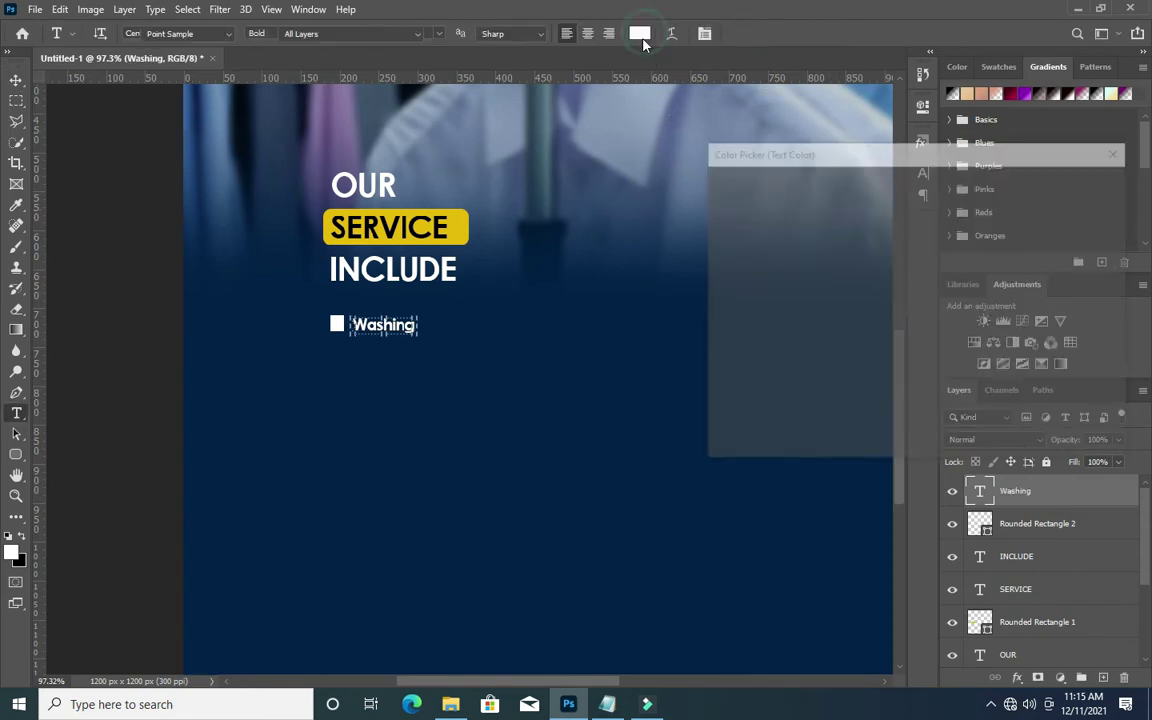
pyautogui.click(459, 233)
pyautogui.click(1075, 182)
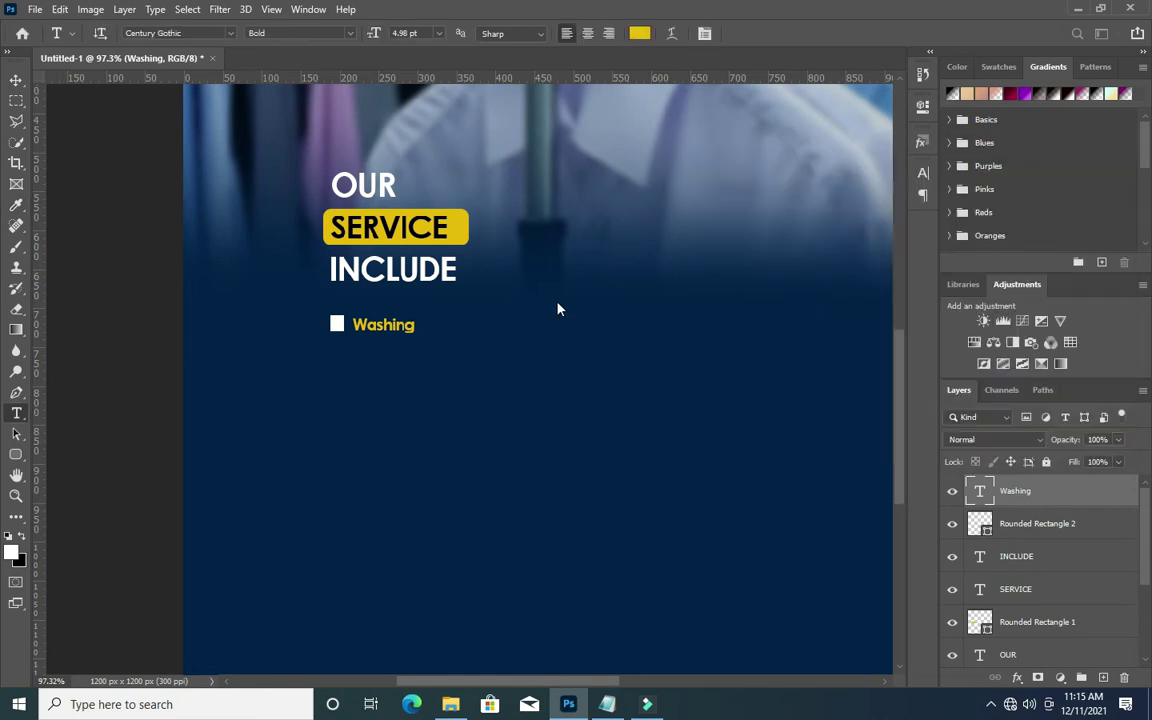
# Duplicate the Washing text and its white square, and place the copies straight below the originals, about 36 px down.
pyautogui.scroll(1, 520, 268)
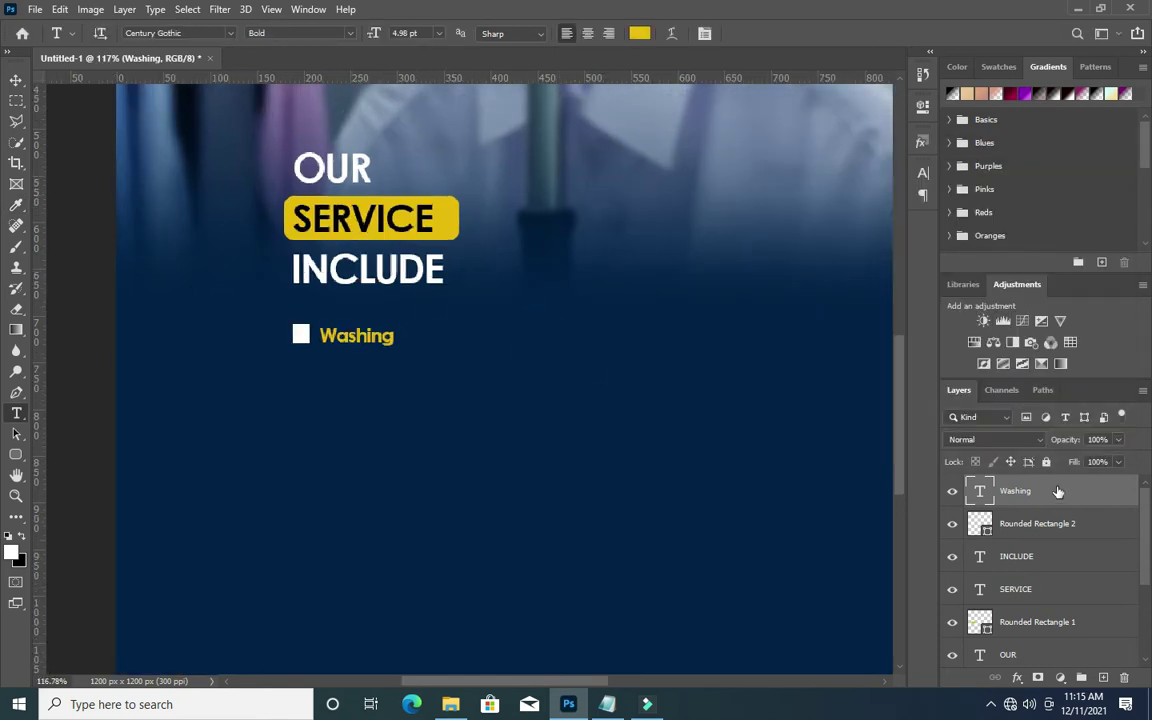
pyautogui.hotkey('ctrl', 'j')
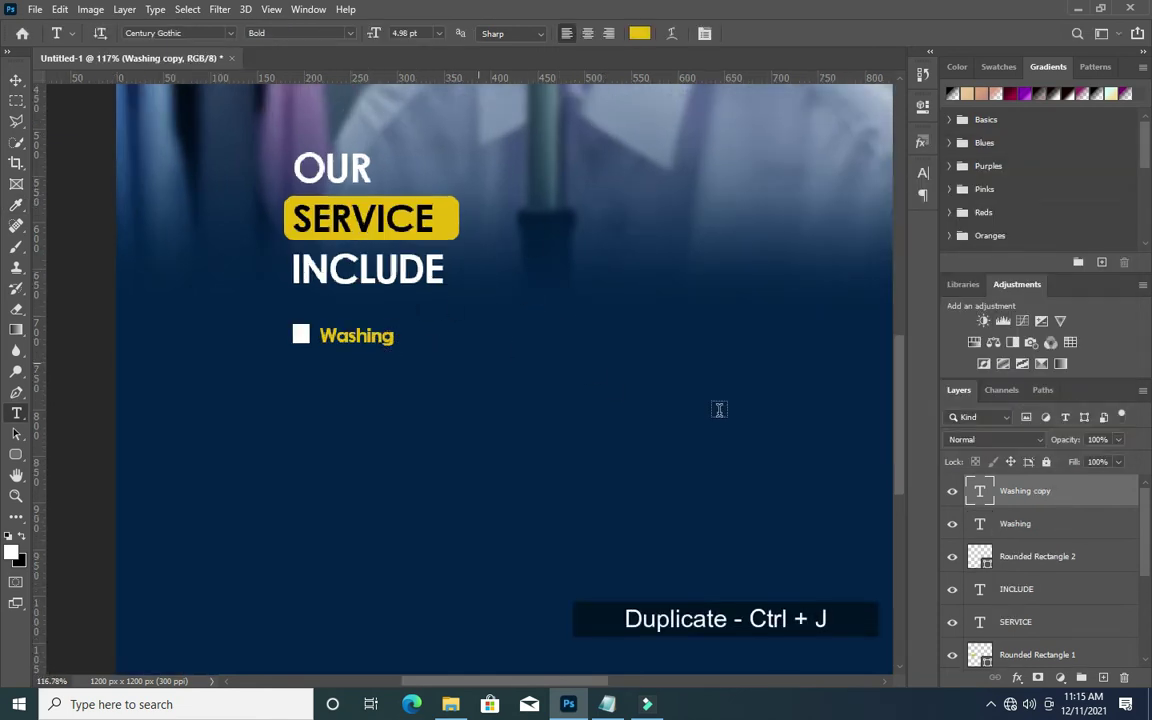
pyautogui.press('v')
pyautogui.press('v')
pyautogui.click(1018, 560)
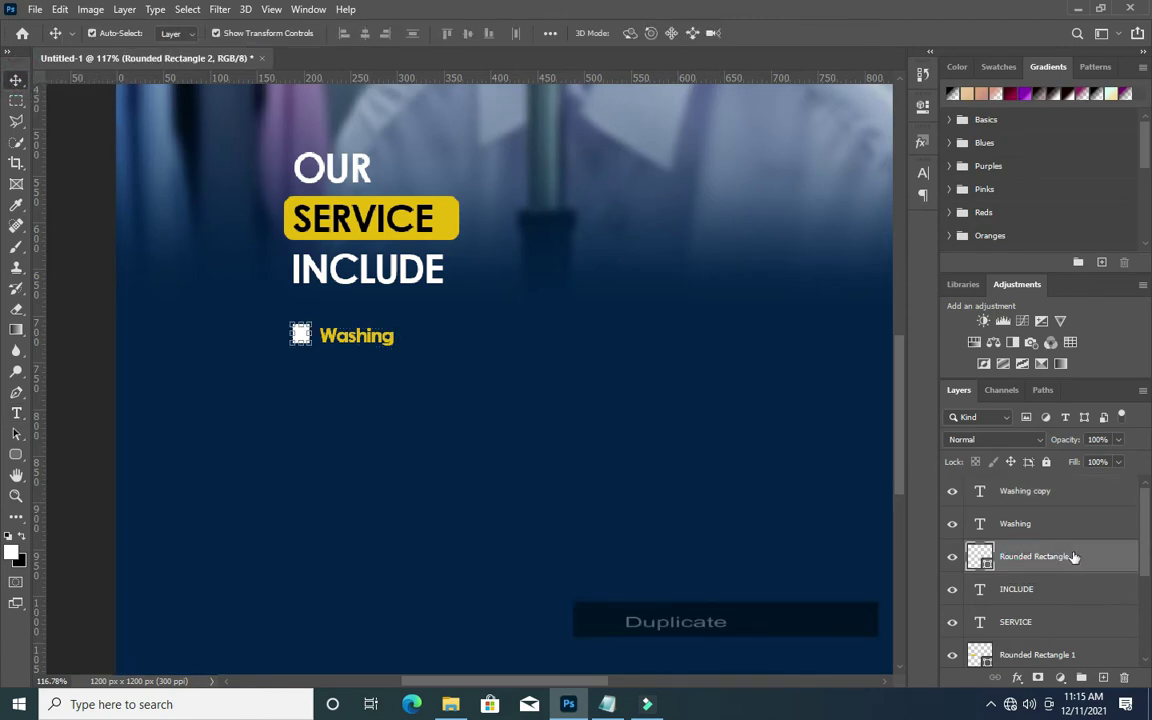
pyautogui.hotkey('ctrl', 'j')
pyautogui.moveTo(1020, 558); pyautogui.dragTo(1028, 520)
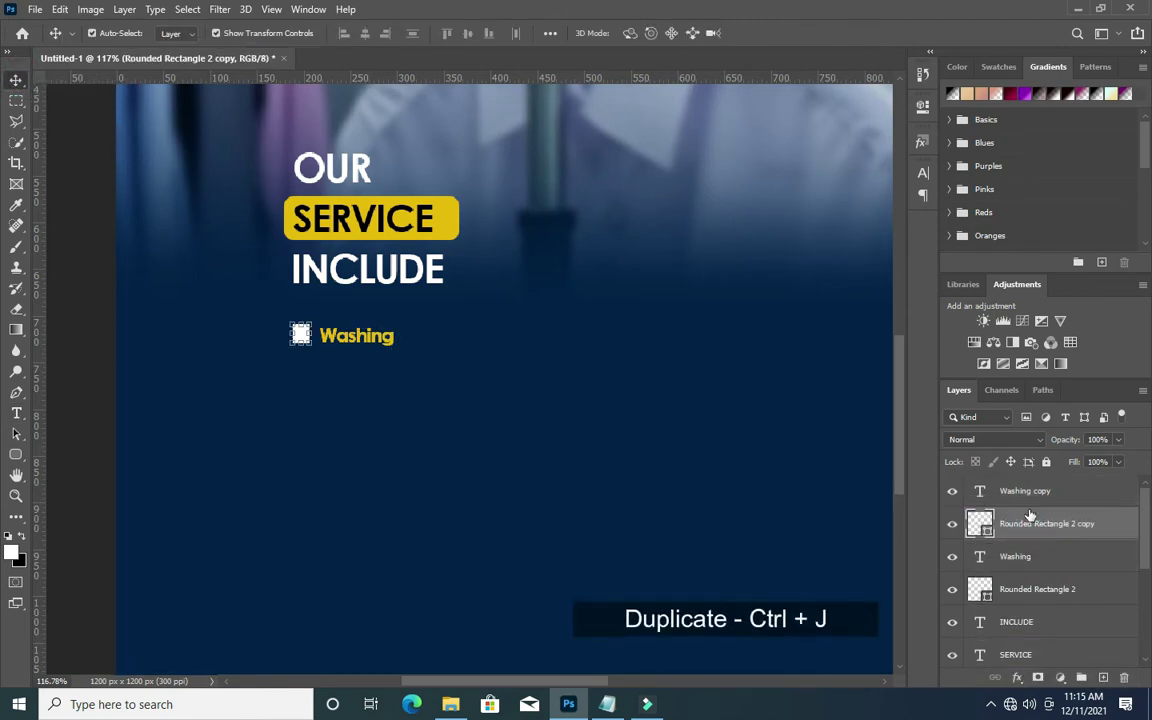
pyautogui.keyDown('shift'); pyautogui.click(1030, 491); pyautogui.keyUp('shift')
pyautogui.moveTo(343, 347); pyautogui.dragTo(369, 374)
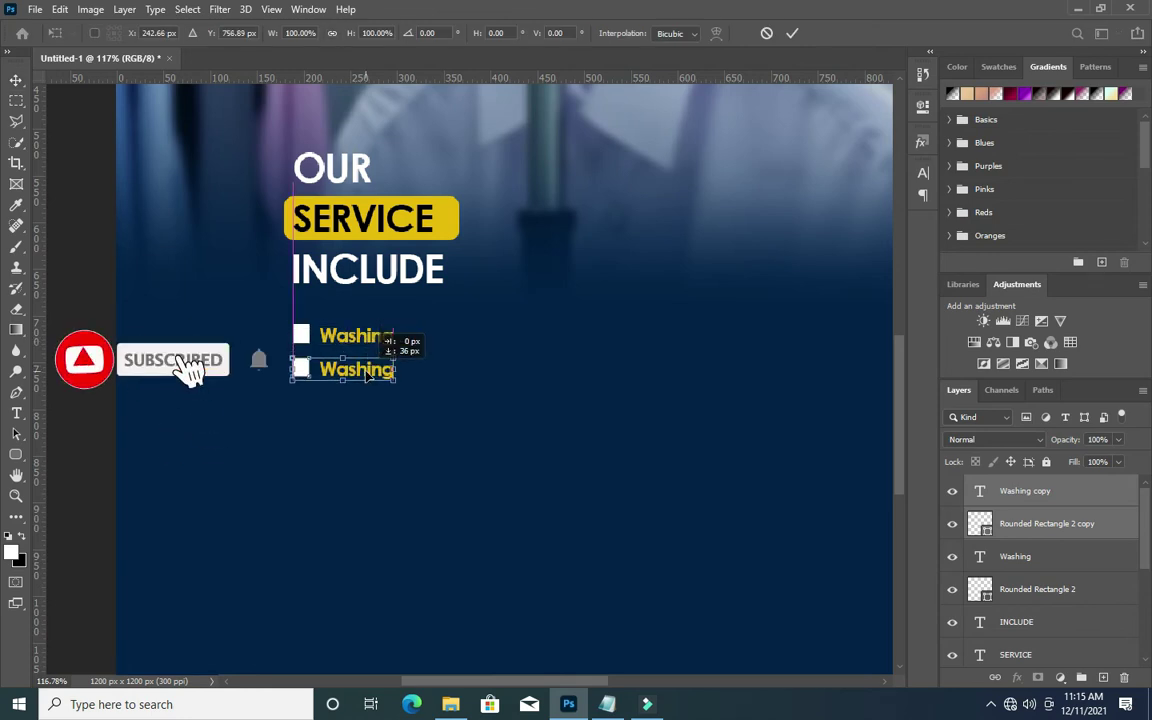
pyautogui.click(792, 33)
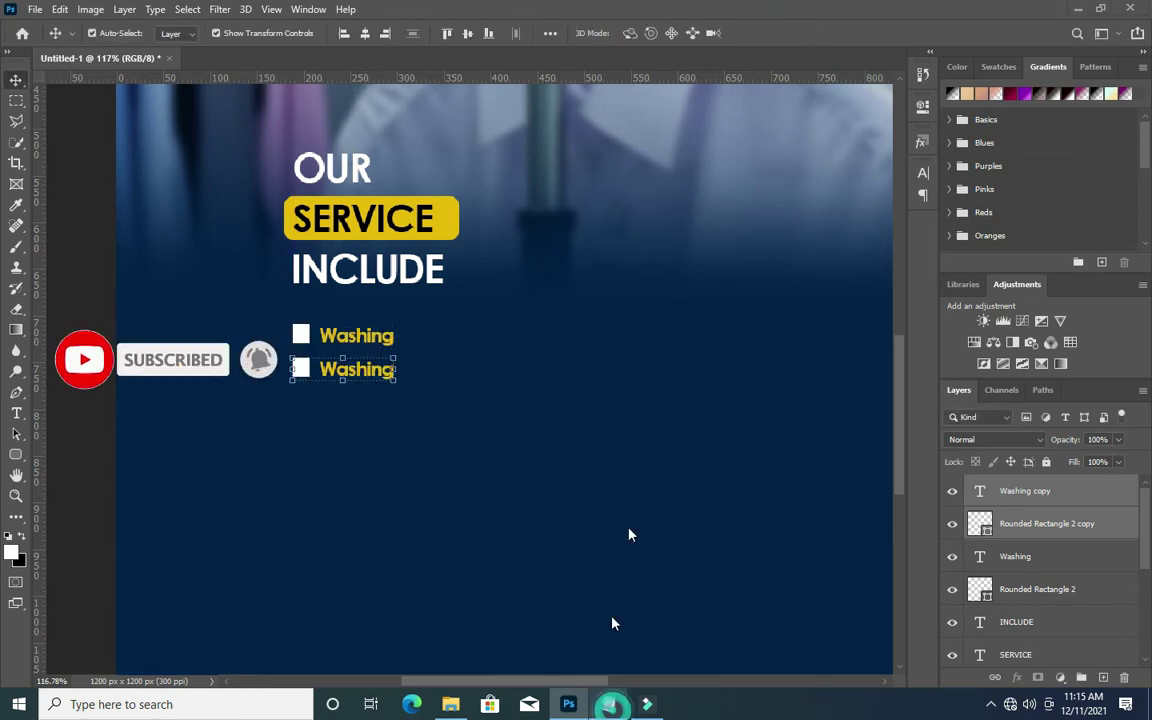
# Copy Starching from the Notepad text file and replace the second Washing text in Photoshop with it.
pyautogui.click(608, 704)
pyautogui.doubleClick(244, 301)
pyautogui.hotkey('ctrl', 'c')
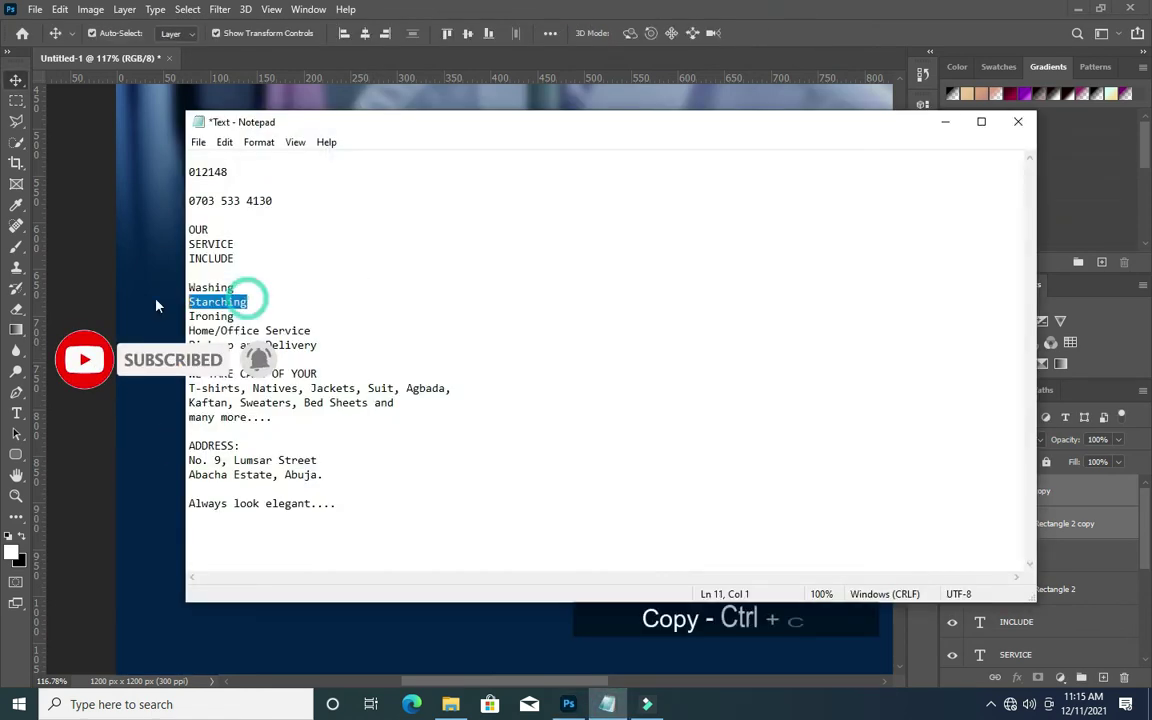
pyautogui.click(945, 121)
pyautogui.click(399, 427)
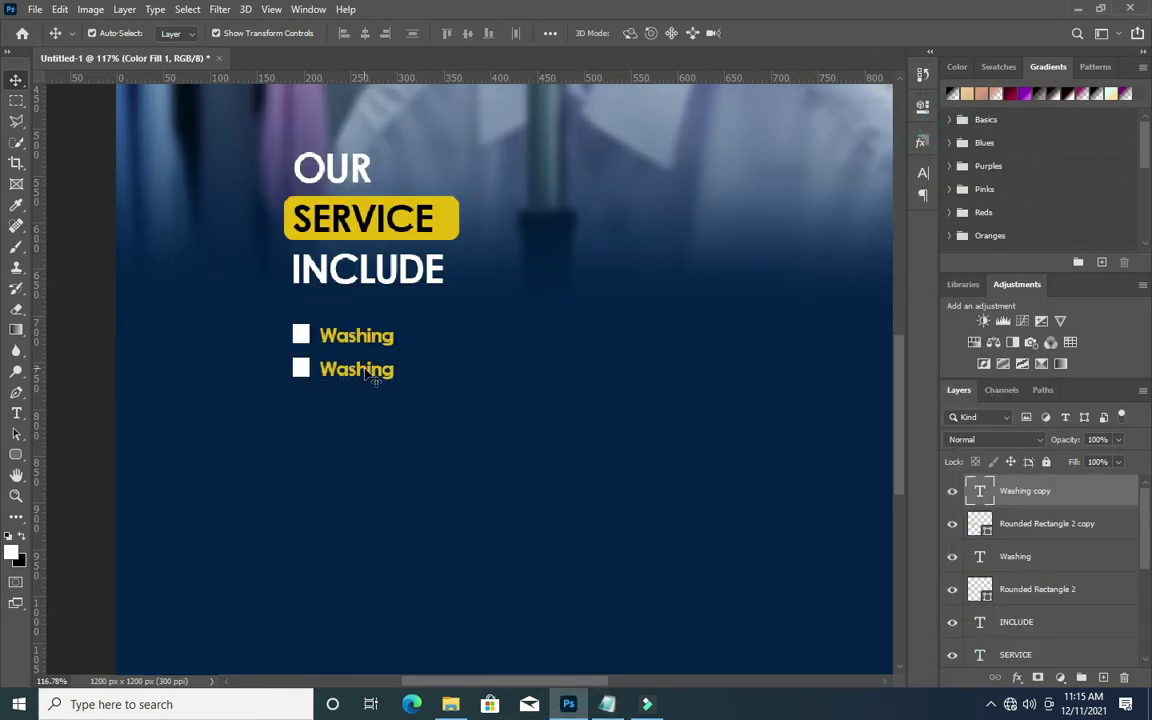
pyautogui.doubleClick(372, 374)
pyautogui.hotkey('ctrl', 'v')
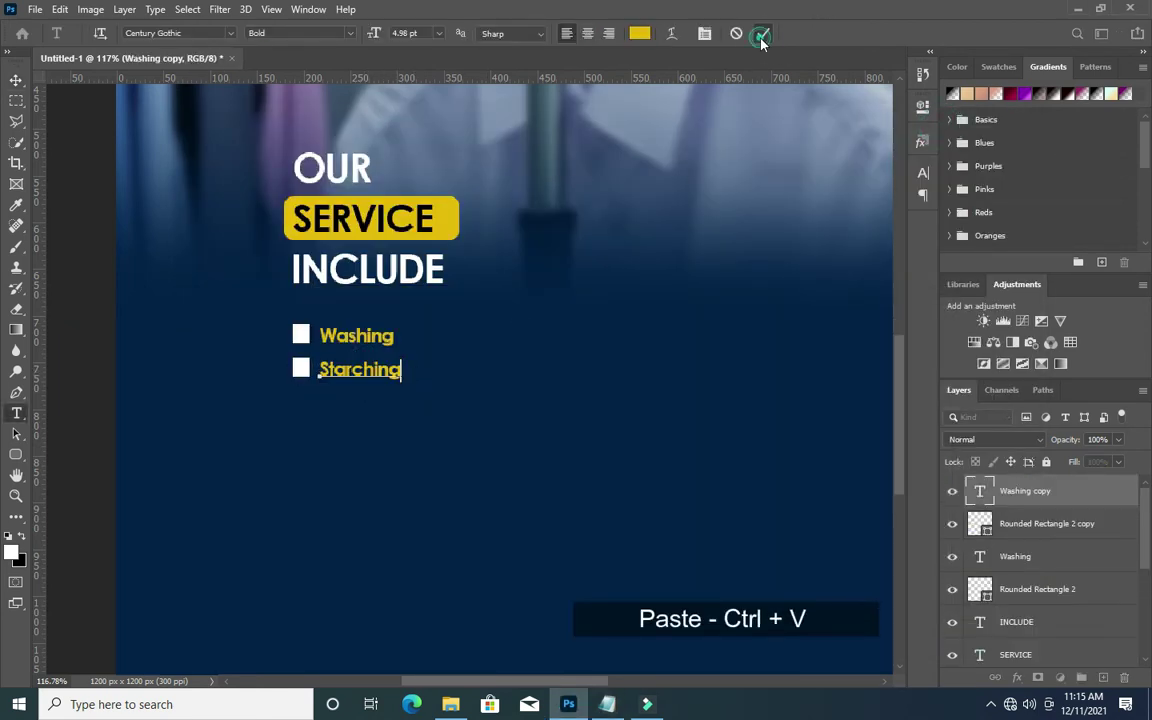
pyautogui.click(761, 38)
pyautogui.press('v')
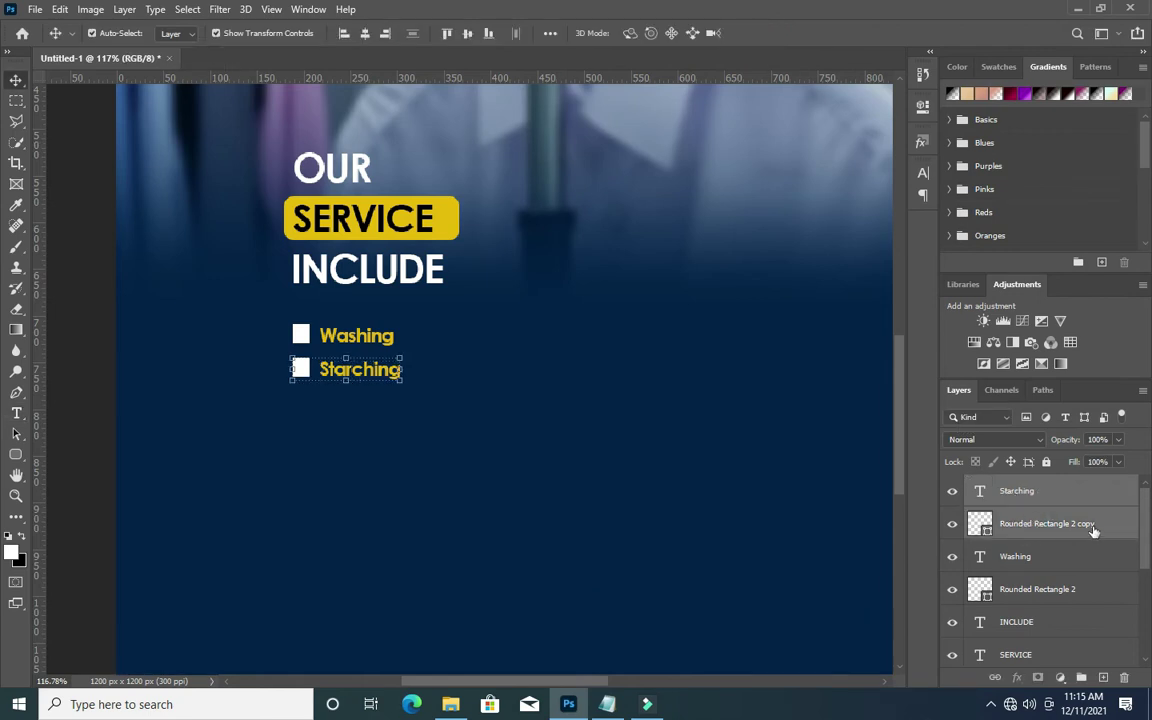
pyautogui.moveTo(1102, 677); pyautogui.dragTo(1102, 677)
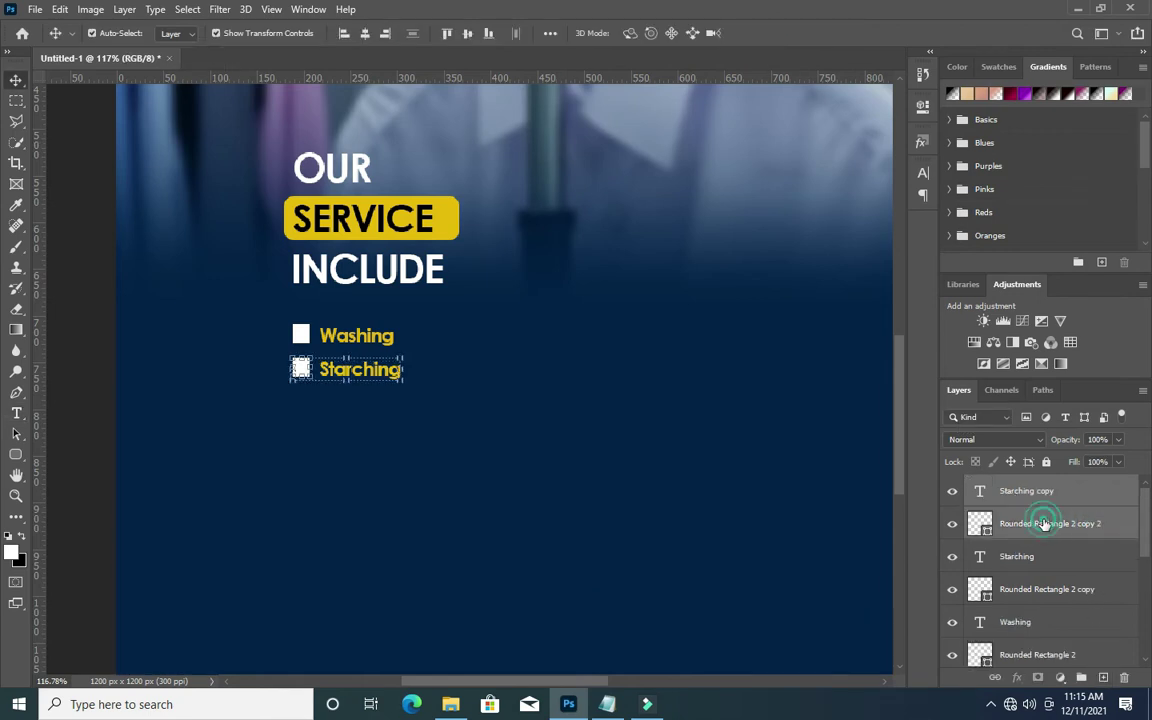
pyautogui.click(1044, 522)
pyautogui.keyDown('ctrl'); pyautogui.click(1027, 490); pyautogui.keyUp('ctrl')
pyautogui.moveTo(363, 406); pyautogui.dragTo(373, 411)
pyautogui.hotkey('ctrl', 'z')
pyautogui.hotkey('ctrl', 'z')
pyautogui.hotkey('ctrl', 'z')
pyautogui.hotkey('ctrl', 'z')
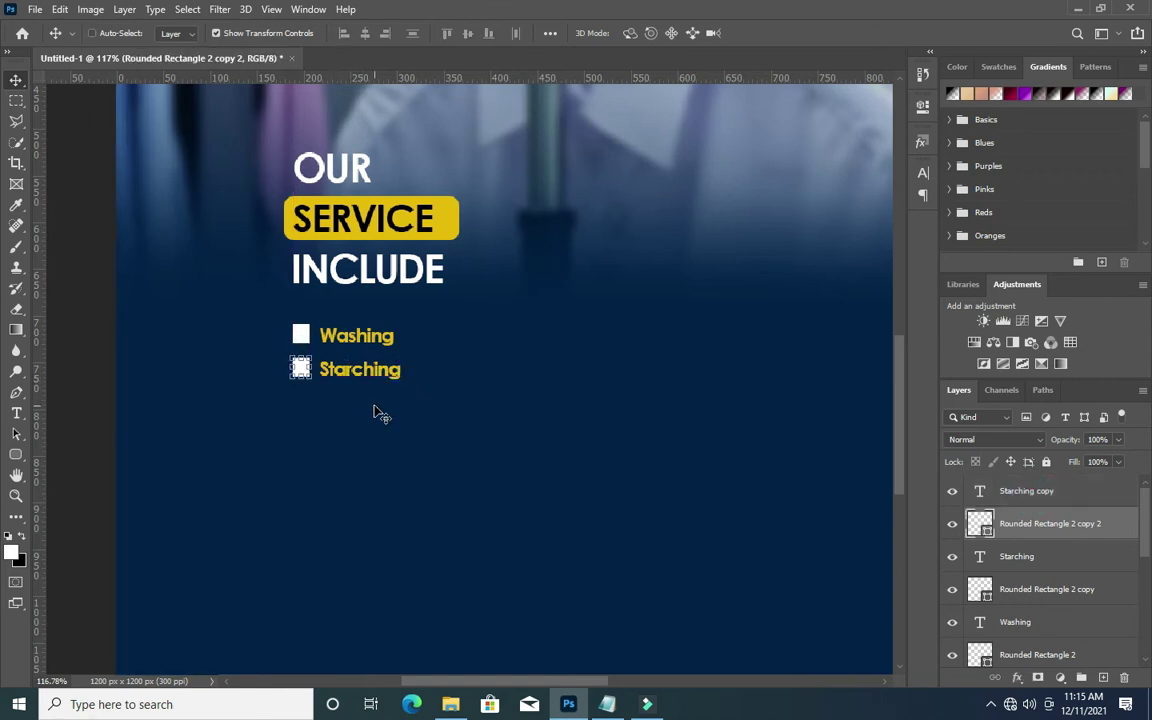
# Duplicate the Starching text with its white square and place the copies directly below as a third row.
pyautogui.keyDown('ctrl'); pyautogui.click(1048, 524); pyautogui.keyUp('ctrl')
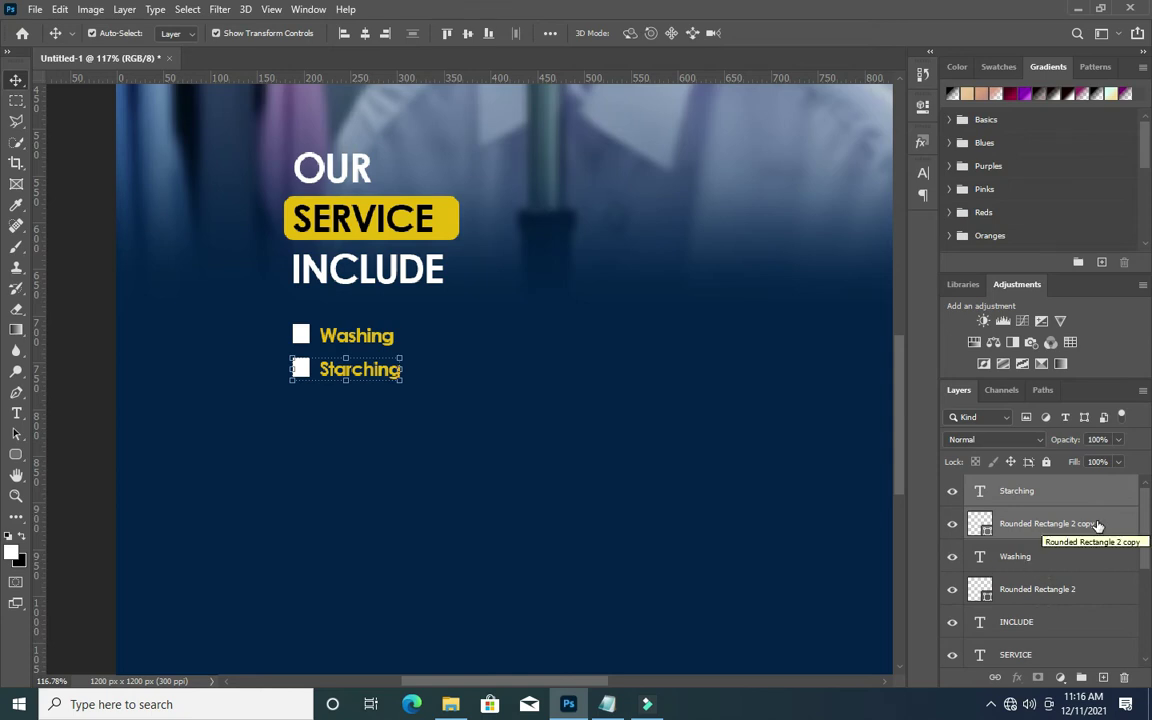
pyautogui.hotkey('ctrl', 'j')
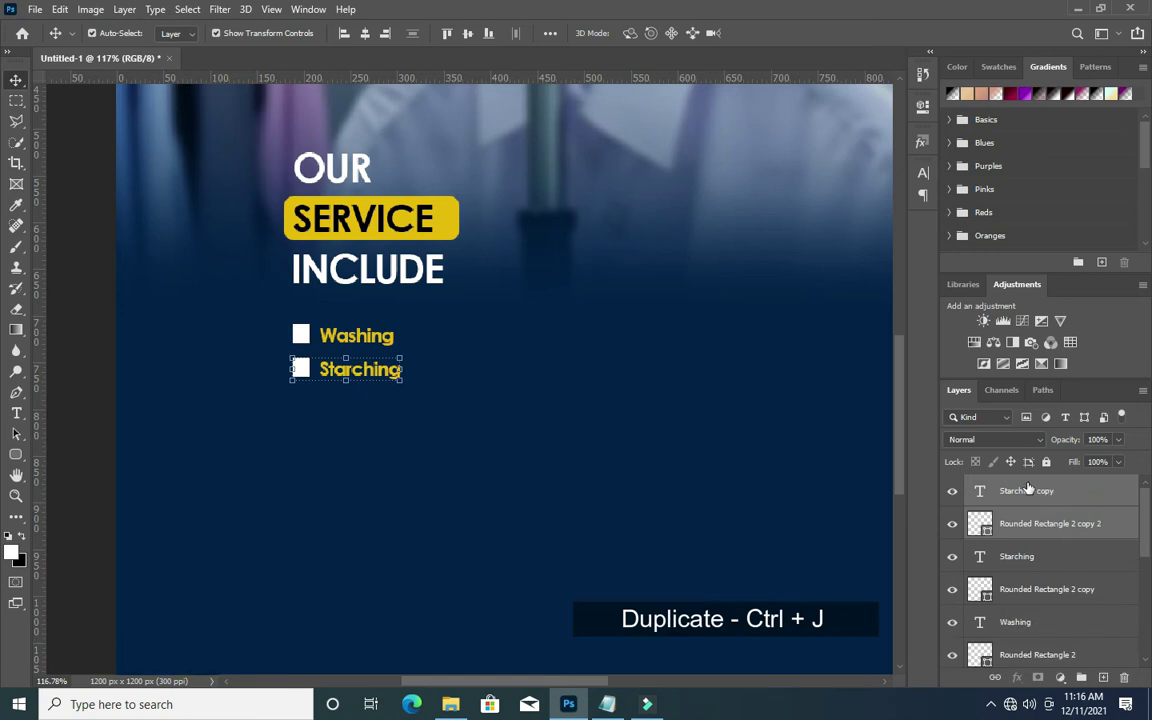
pyautogui.moveTo(364, 375); pyautogui.dragTo(362, 413)
pyautogui.click(401, 458)
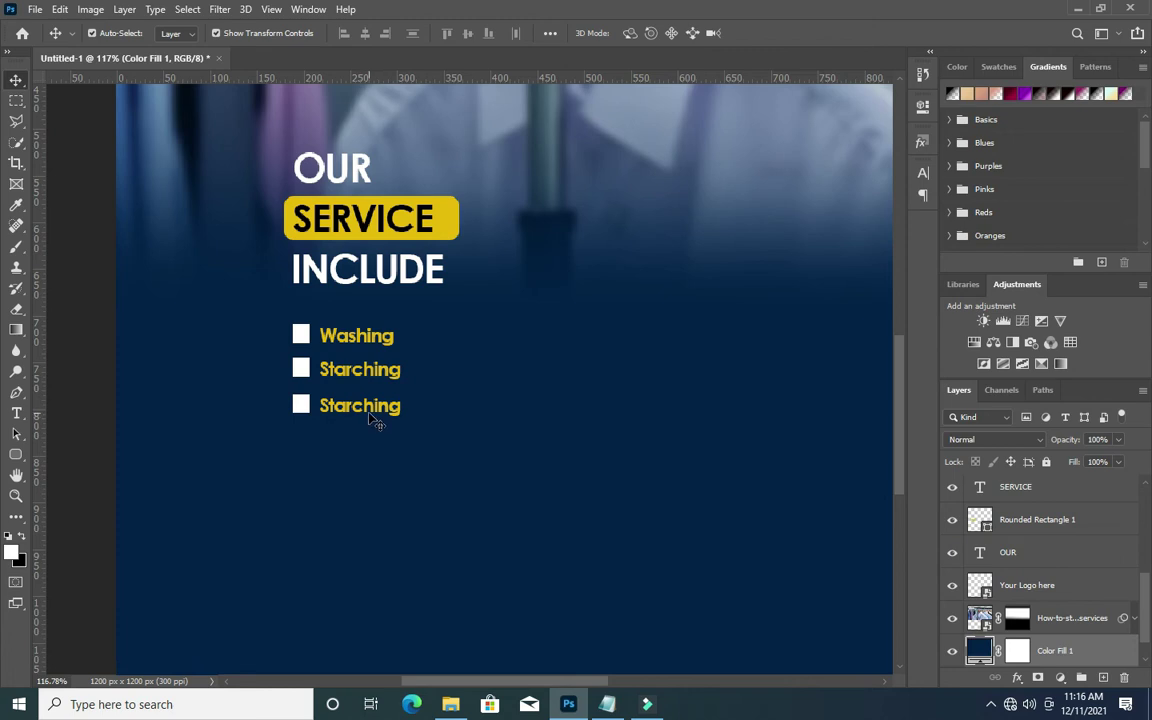
# Replace the third row's text with Ironing, copied from the Notepad text file.
pyautogui.doubleClick(362, 405)
pyautogui.hotkey('alt', 'Tab')
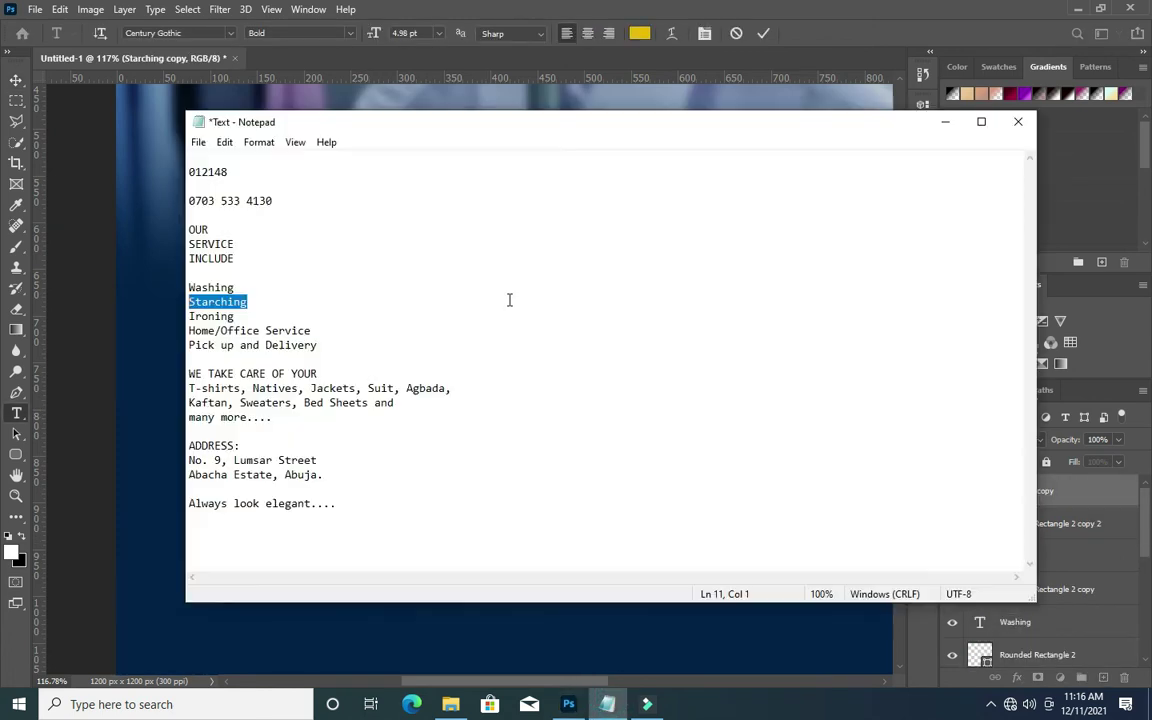
pyautogui.doubleClick(259, 316)
pyautogui.hotkey('ctrl', 'c')
pyautogui.click(944, 121)
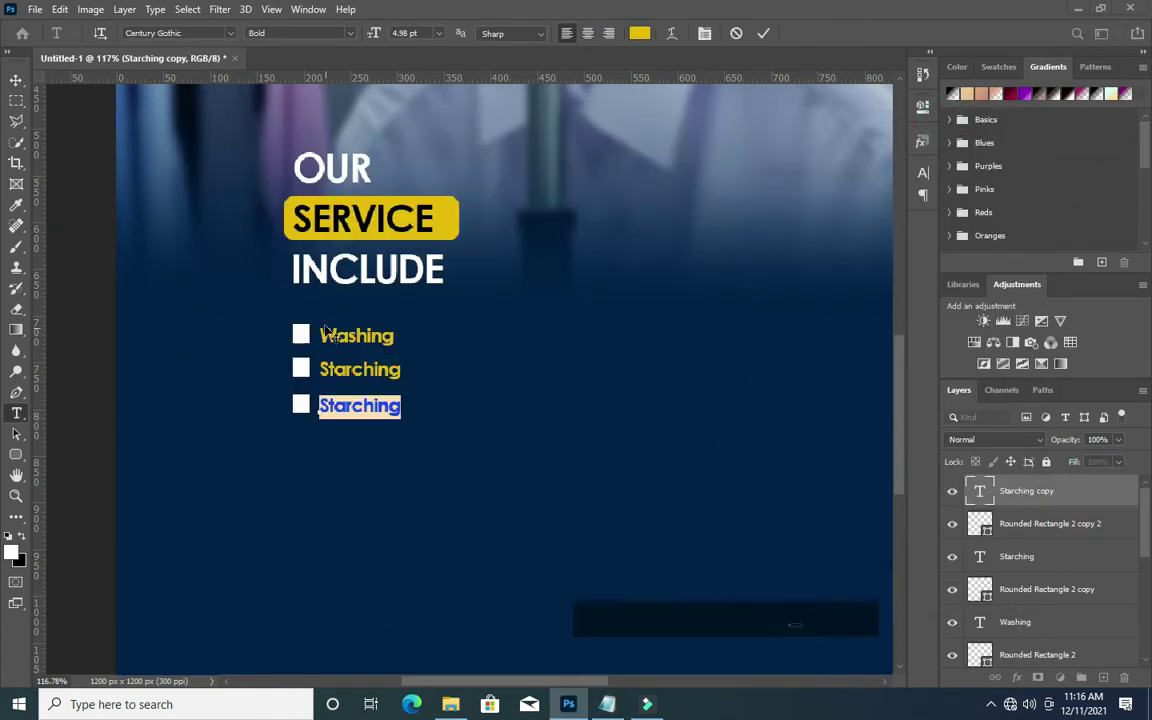
pyautogui.hotkey('ctrl', 'v')
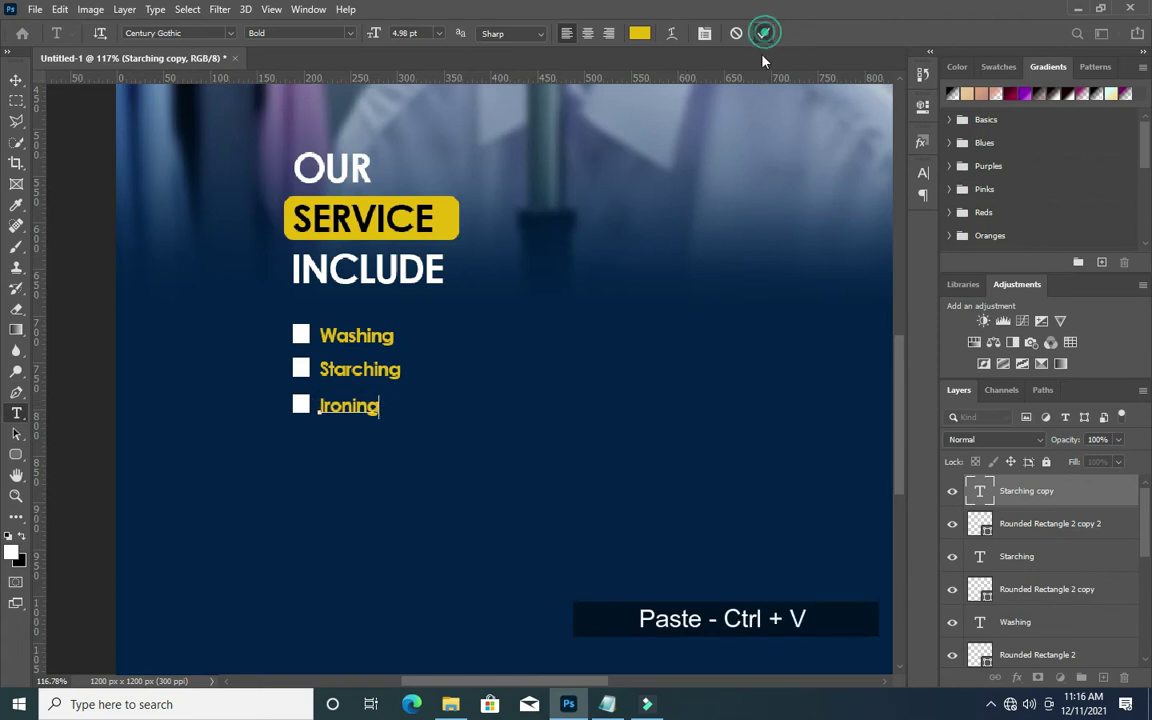
pyautogui.click(764, 33)
pyautogui.press('v')
# Copy the line Home/Office Service from the Notepad text file and return to Photoshop.
pyautogui.hotkey('alt', 'Tab')
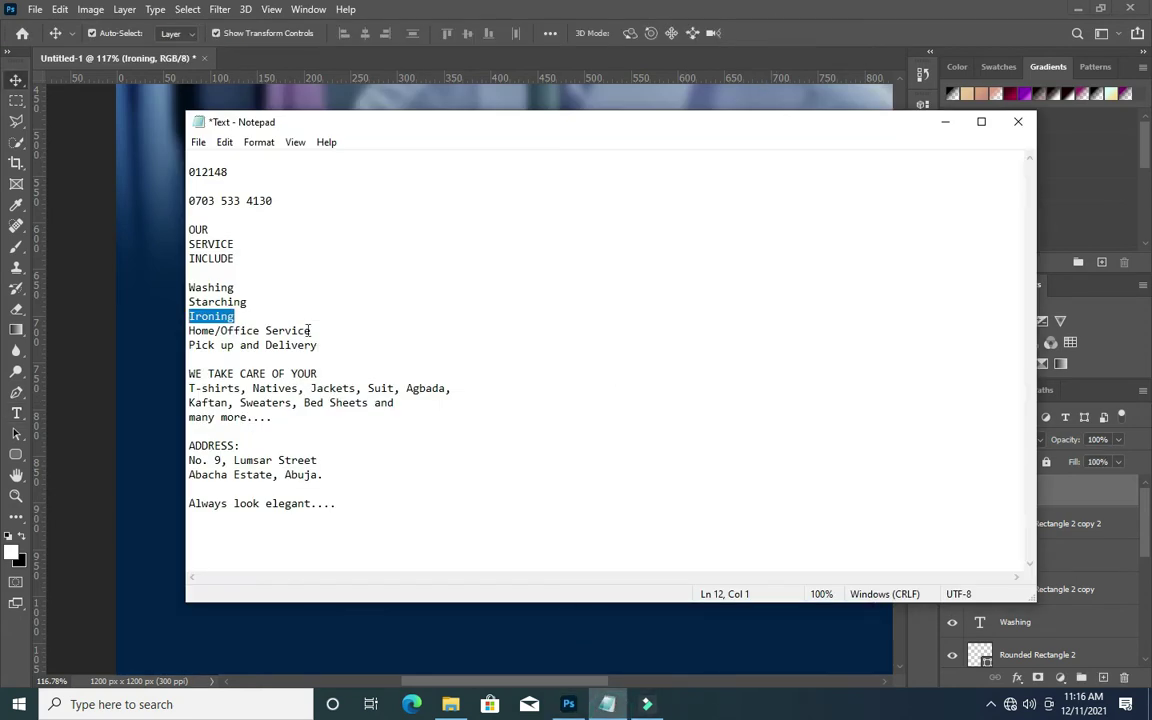
pyautogui.moveTo(310, 330); pyautogui.dragTo(189, 330)
pyautogui.hotkey('ctrl', 'c')
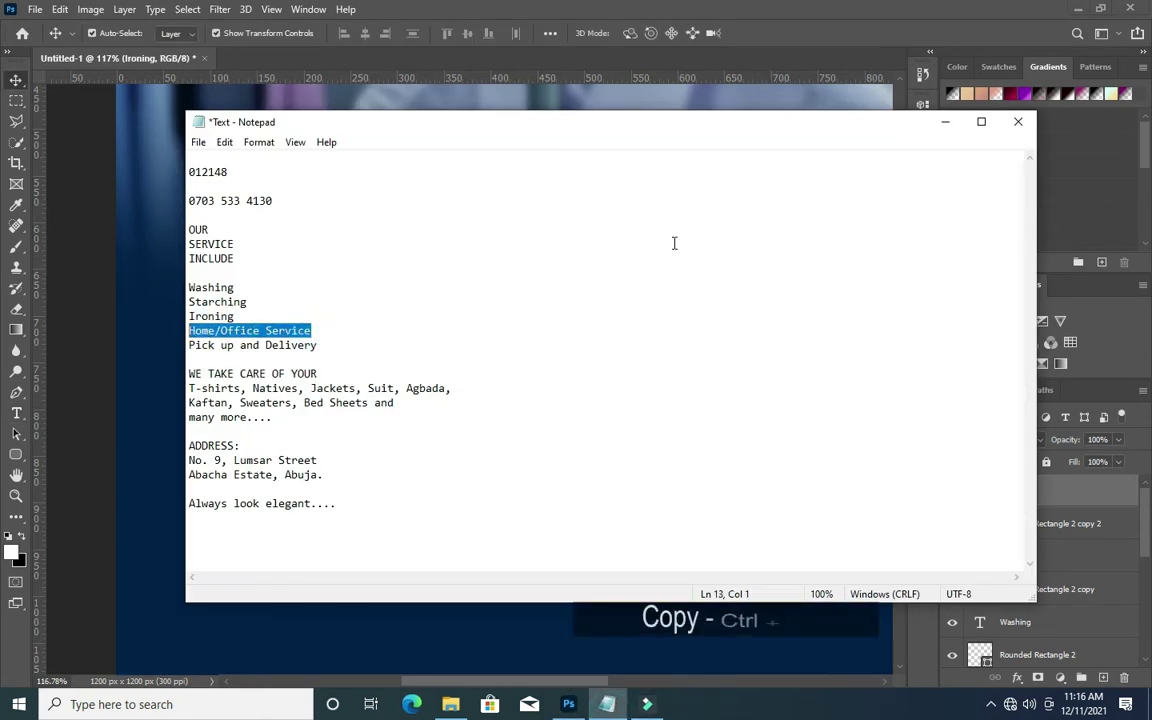
pyautogui.click(945, 122)
# Duplicate the Ironing row with its white square directly below, and replace the copy's text with Home/Office Service.
pyautogui.keyDown('shift'); pyautogui.click(1030, 523); pyautogui.keyUp('shift')
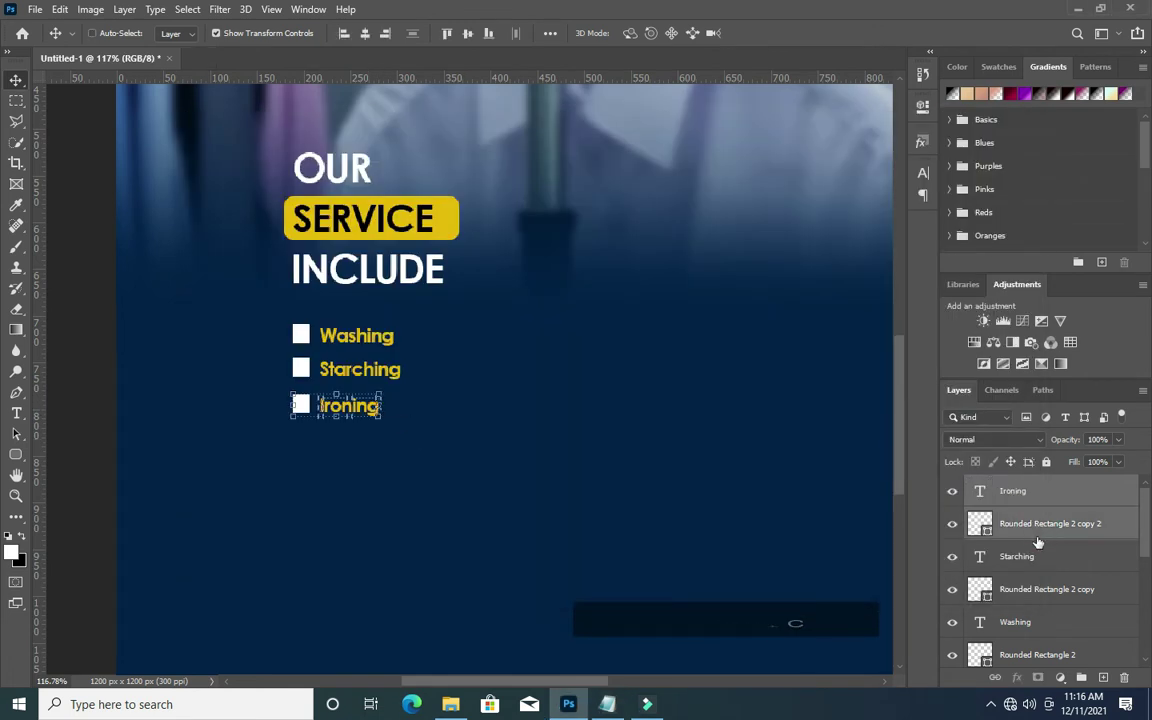
pyautogui.moveTo(1025, 523); pyautogui.dragTo(1105, 679)
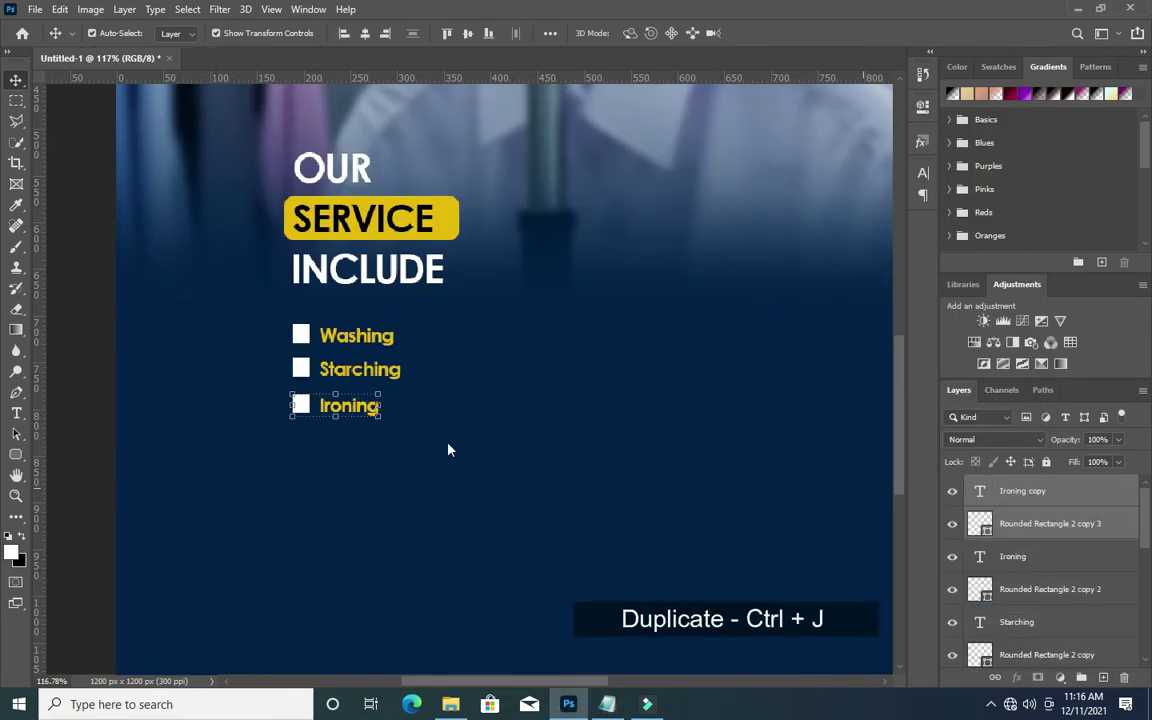
pyautogui.moveTo(352, 414); pyautogui.dragTo(353, 451)
pyautogui.doubleClick(372, 446)
pyautogui.hotkey('ctrl', 'v')
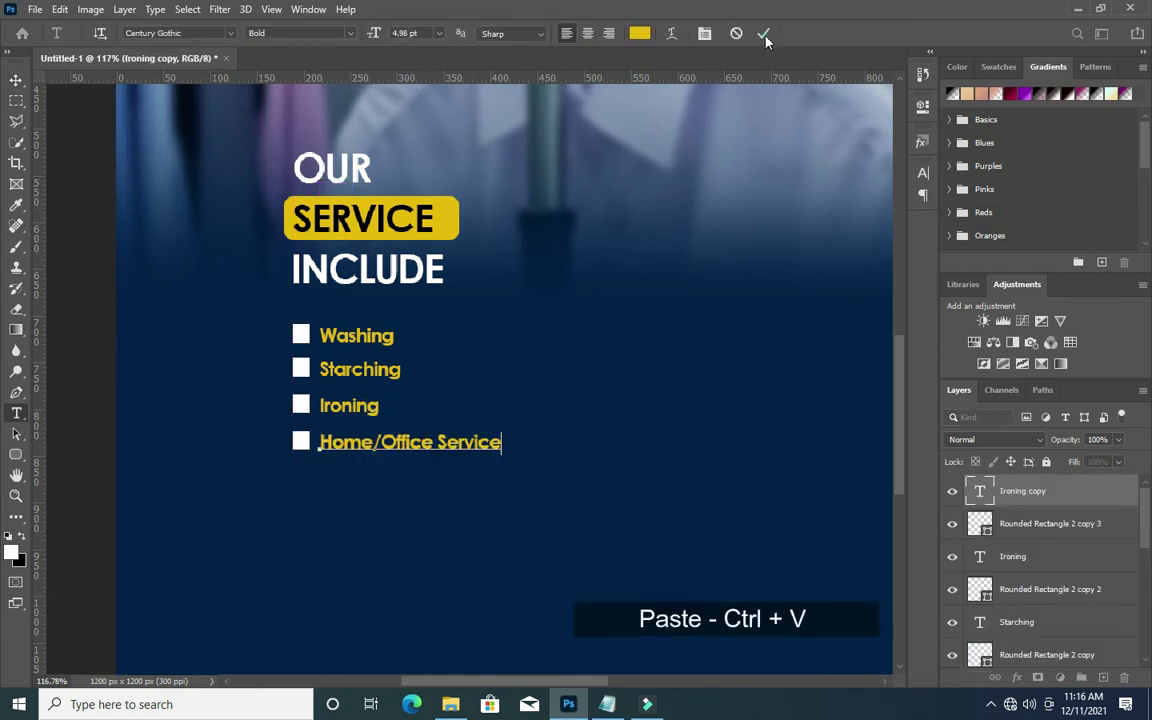
pyautogui.click(710, 391)
pyautogui.press('v')
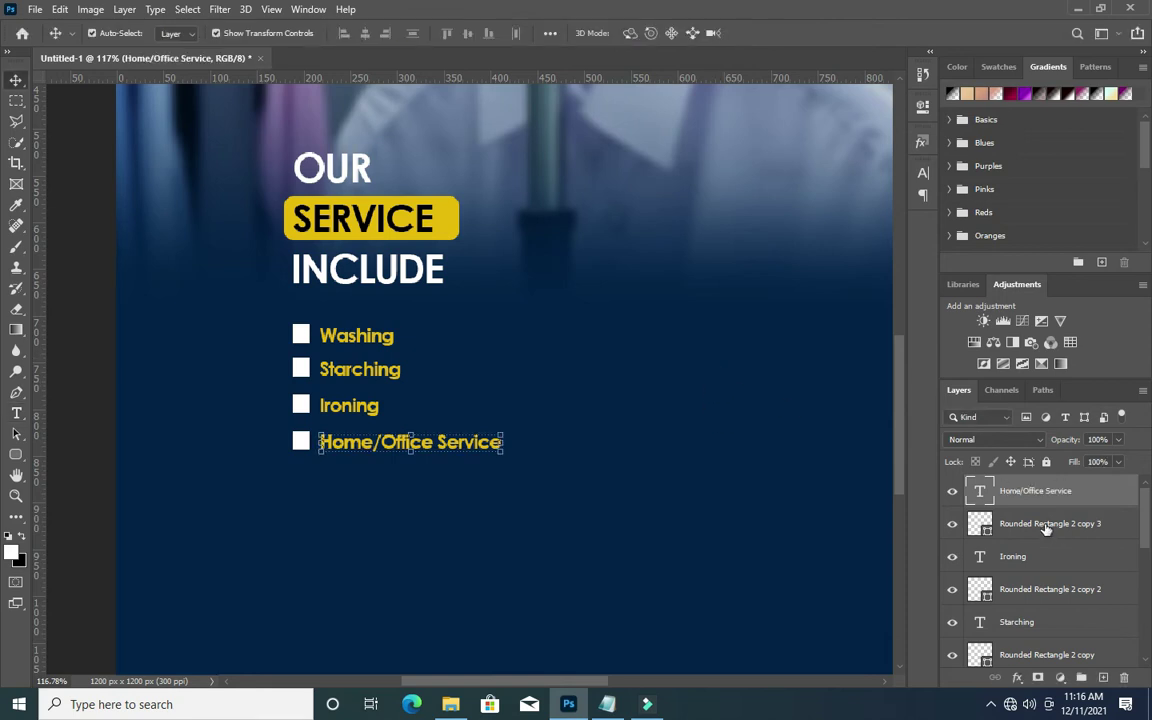
# Duplicate the Home/Office Service text with its white square and place the copies directly below as a fifth row.
pyautogui.keyDown('shift'); pyautogui.click(1078, 520); pyautogui.keyUp('shift')
pyautogui.moveTo(1078, 520); pyautogui.dragTo(1093, 608)
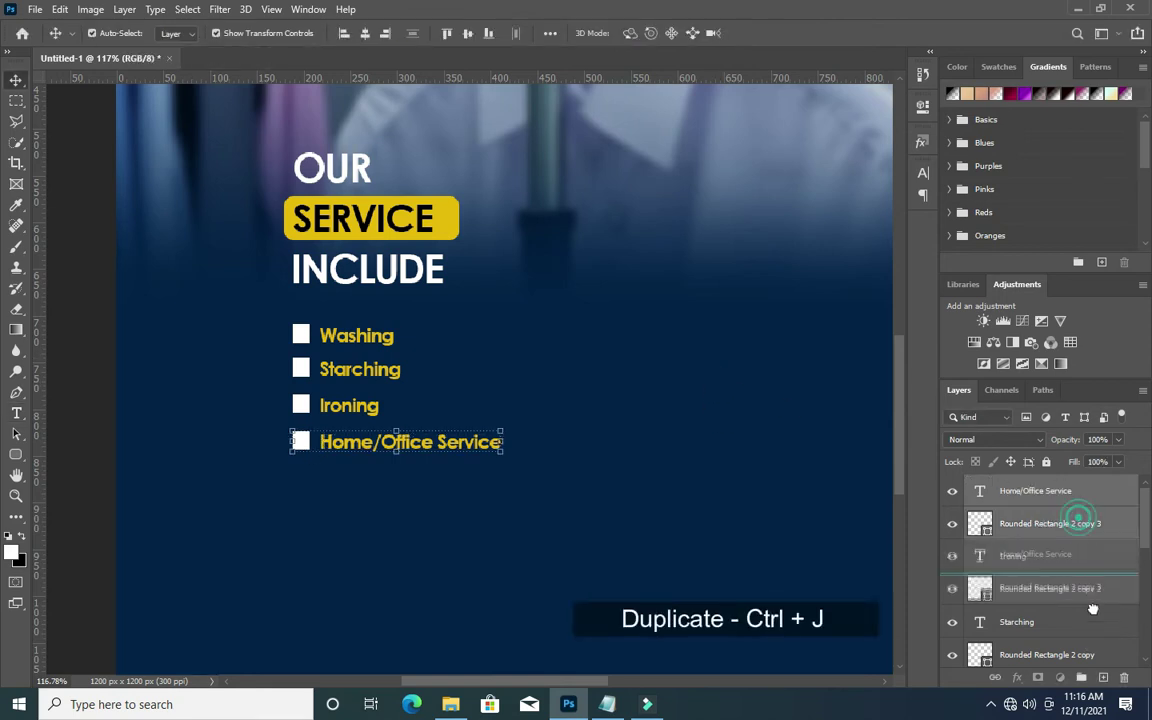
pyautogui.hotkey('ctrl', 'j')
pyautogui.click(433, 458)
pyautogui.moveTo(433, 458); pyautogui.dragTo(433, 480)
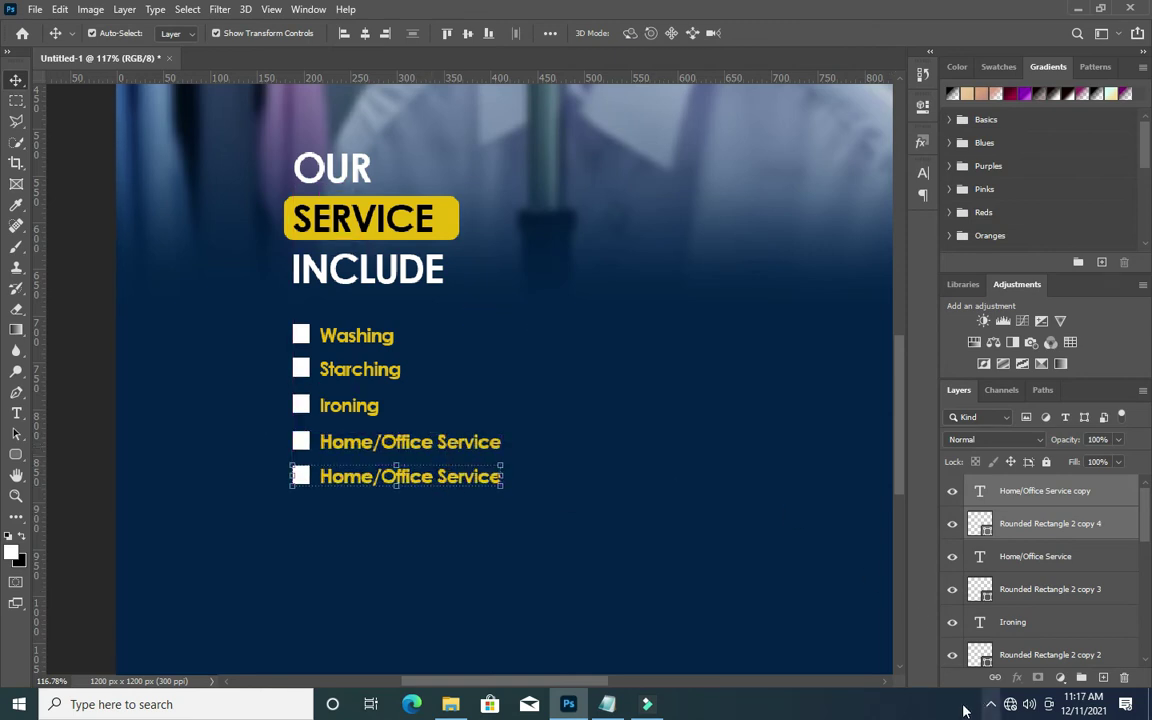
# Copy the line Pick up and Delivery from the Notepad text file and return to Photoshop.
pyautogui.click(607, 704)
pyautogui.moveTo(318, 345); pyautogui.dragTo(176, 345)
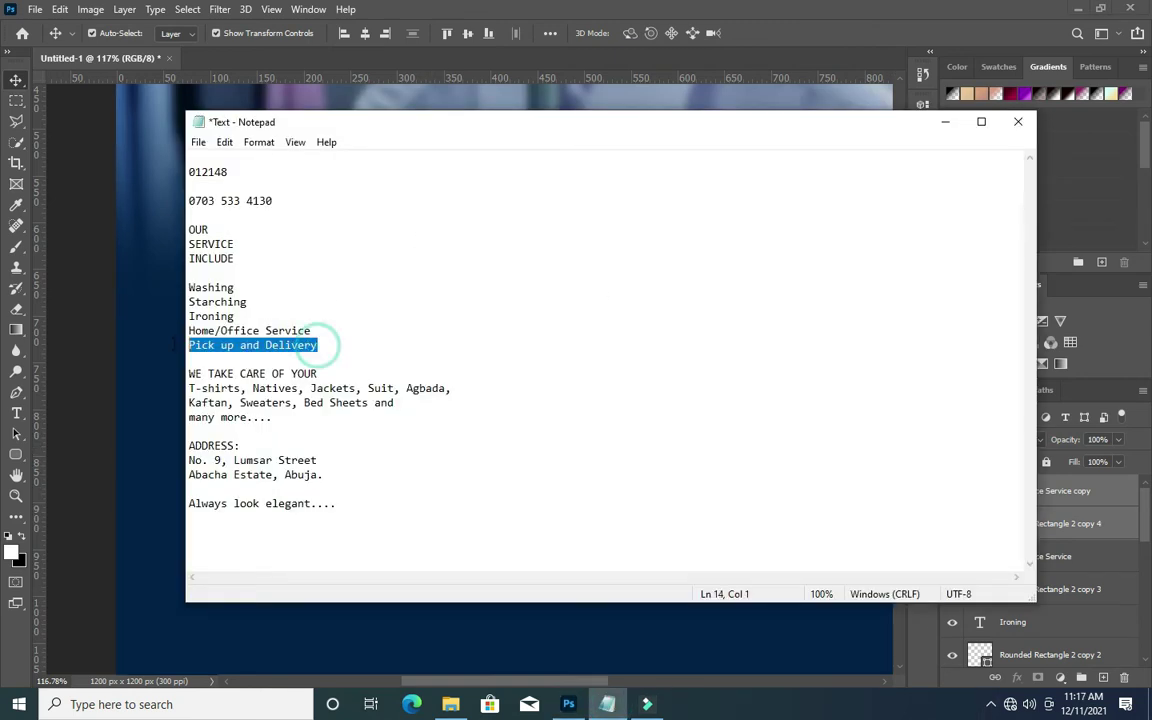
pyautogui.click(945, 121)
# Replace the fifth row's duplicated Home/Office Service text with Pick up and Delivery.
pyautogui.click(329, 522)
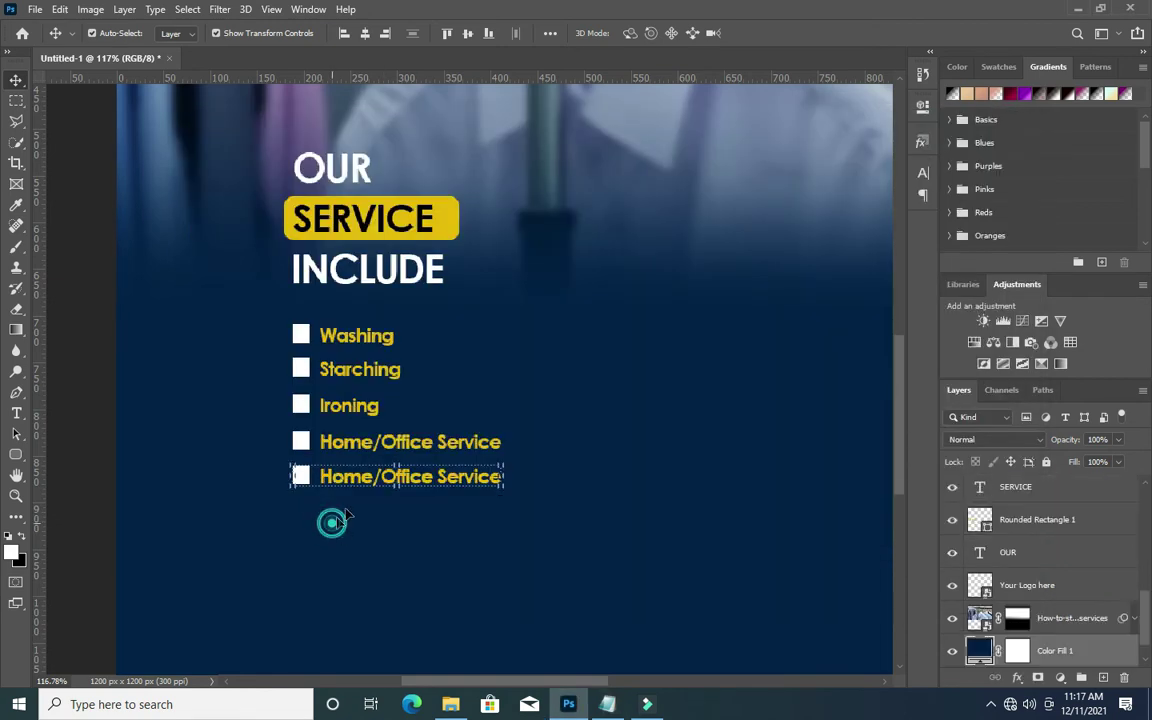
pyautogui.click(368, 485)
pyautogui.doubleClick(482, 479)
pyautogui.hotkey('ctrl', 'v')
pyautogui.click(763, 33)
pyautogui.press('v')
pyautogui.scroll(-3, 496, 489)
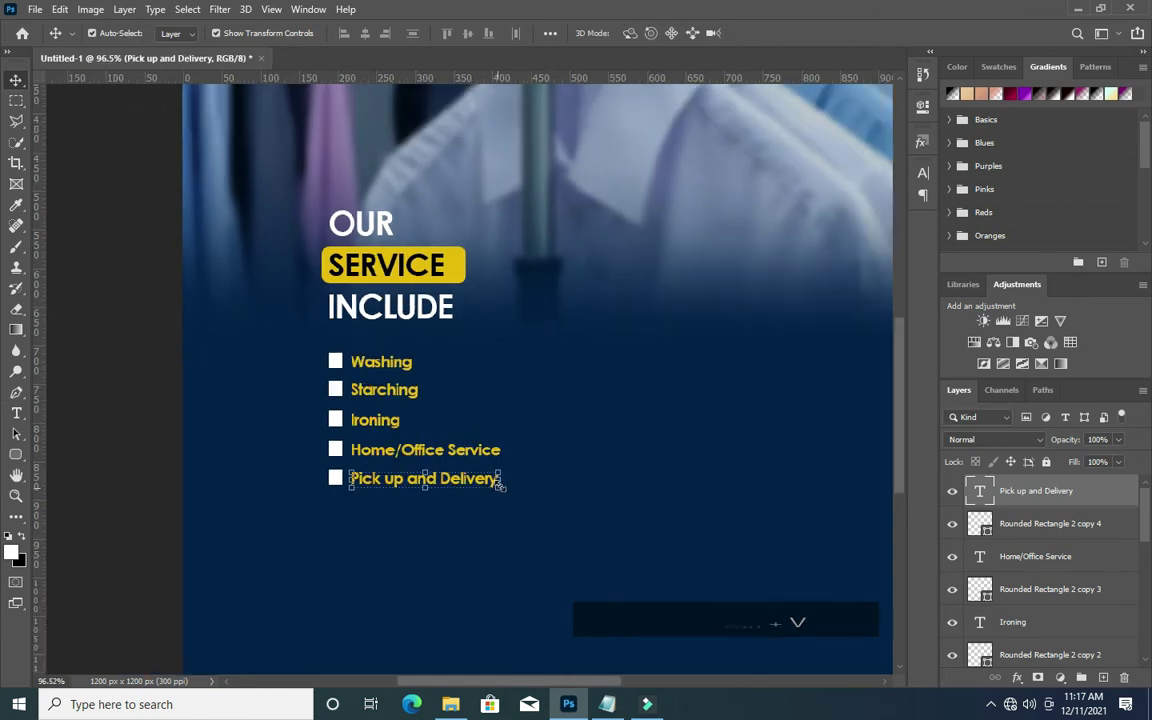
pyautogui.click(168, 508)
pyautogui.scroll(1, 535, 488)
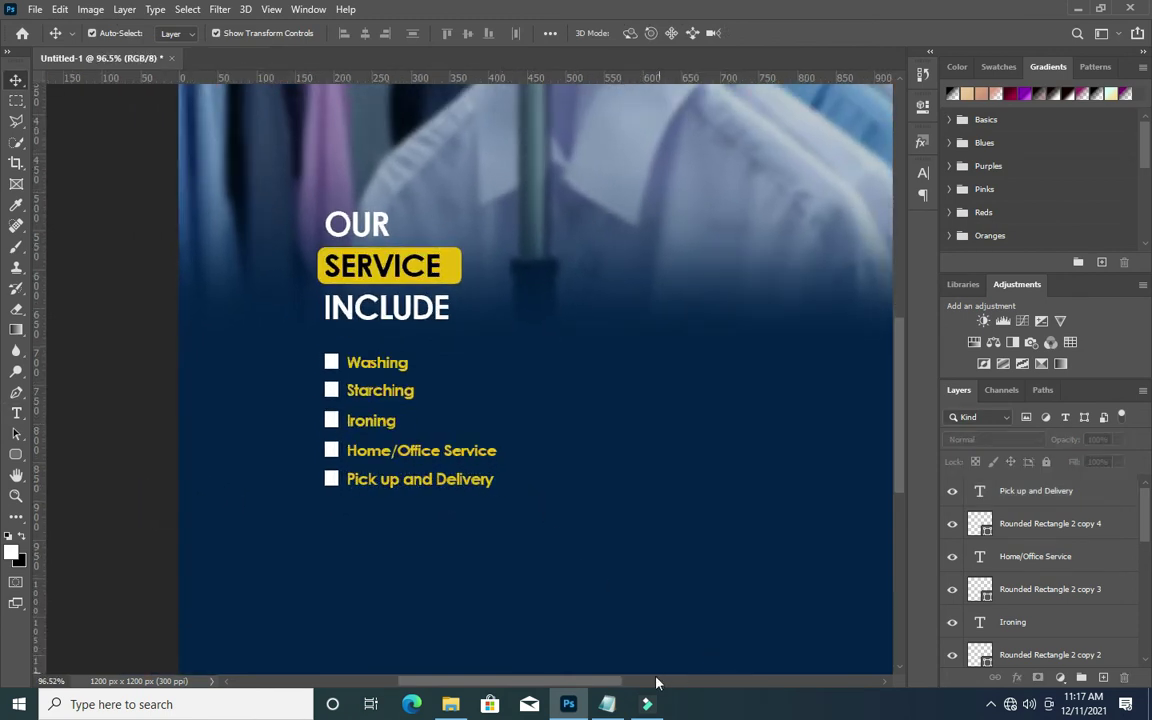
# Copy the line WE TAKE CARE OF YOUR from the Notepad text file and return to Photoshop.
pyautogui.click(607, 704)
pyautogui.click(325, 373)
pyautogui.hotkey('shift', 'Home')
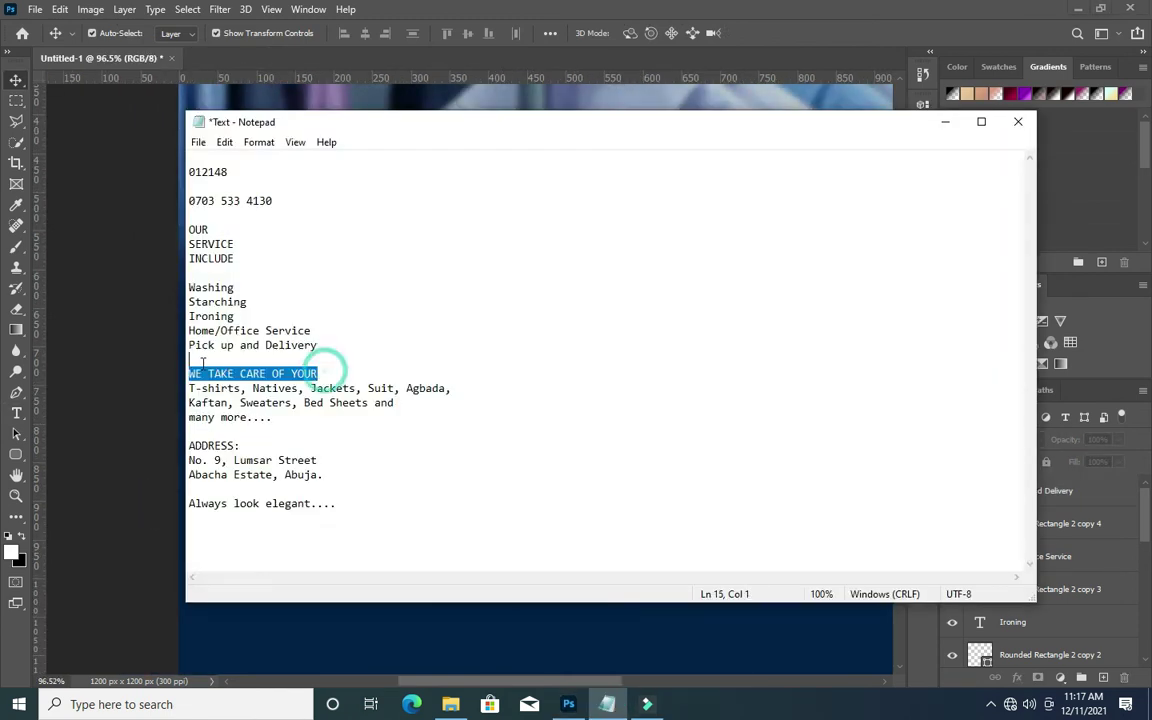
pyautogui.click(945, 121)
# Duplicate the Pick up and Delivery text layer, and group the original heading and service list layers without the copy.
pyautogui.click(446, 481)
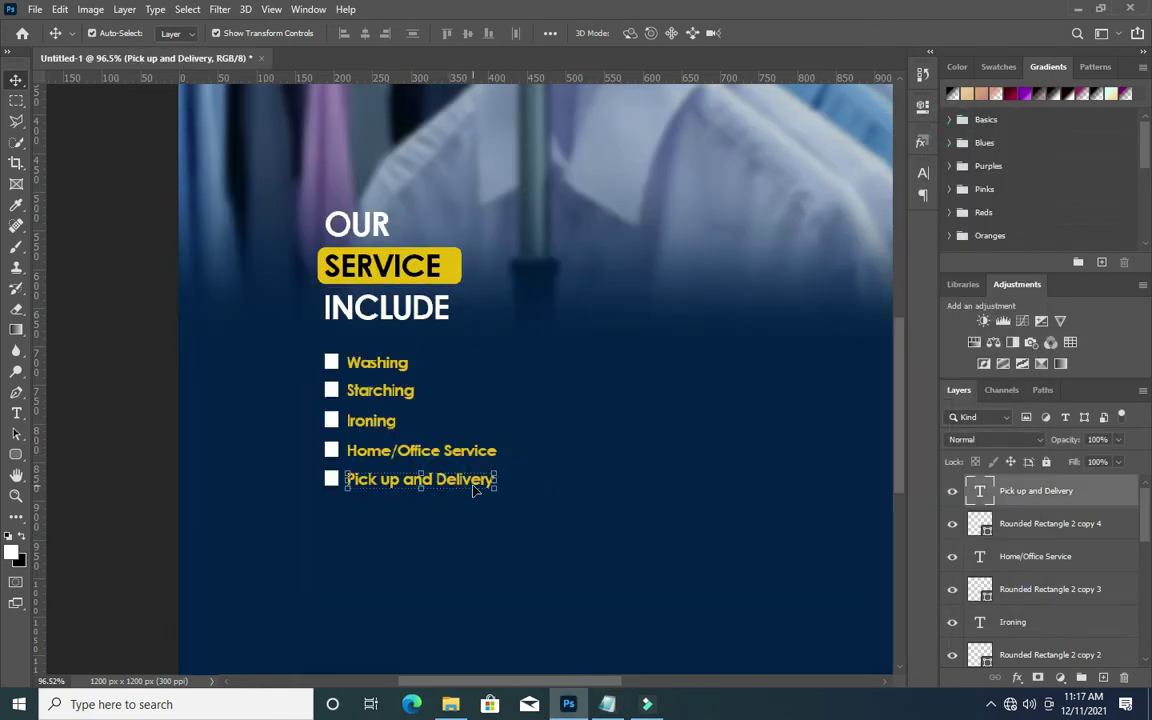
pyautogui.hotkey('ctrl', 'j')
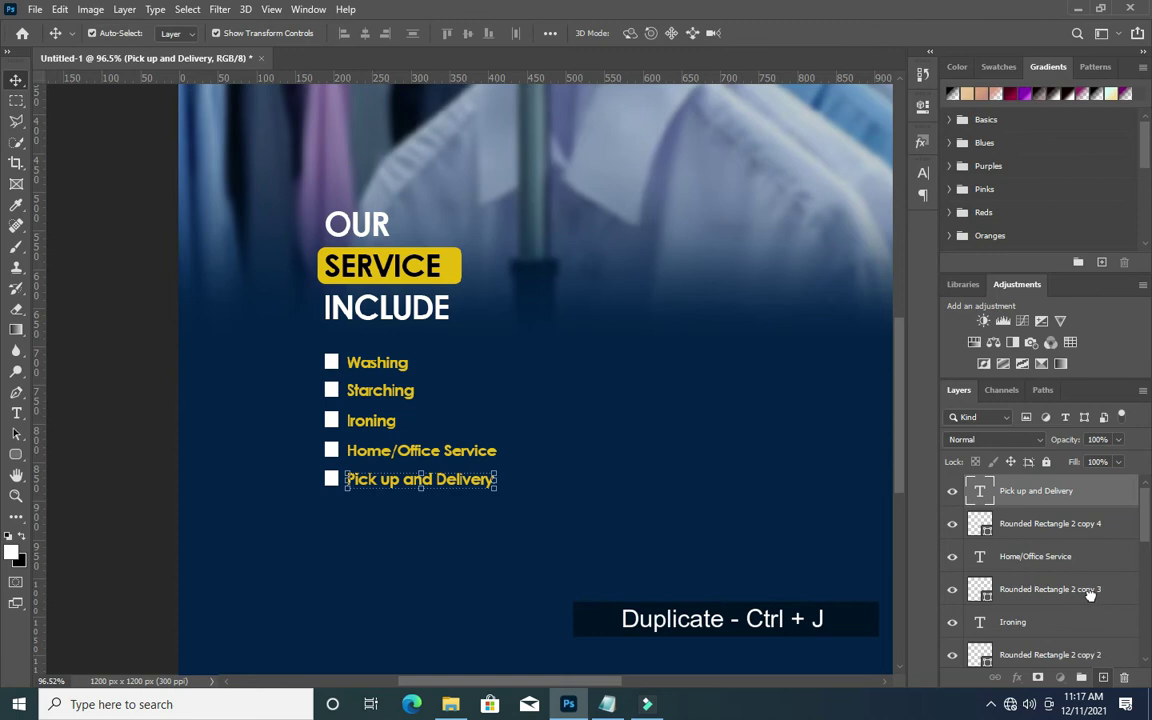
pyautogui.click(1043, 526)
pyautogui.scroll(-3, 1054, 576)
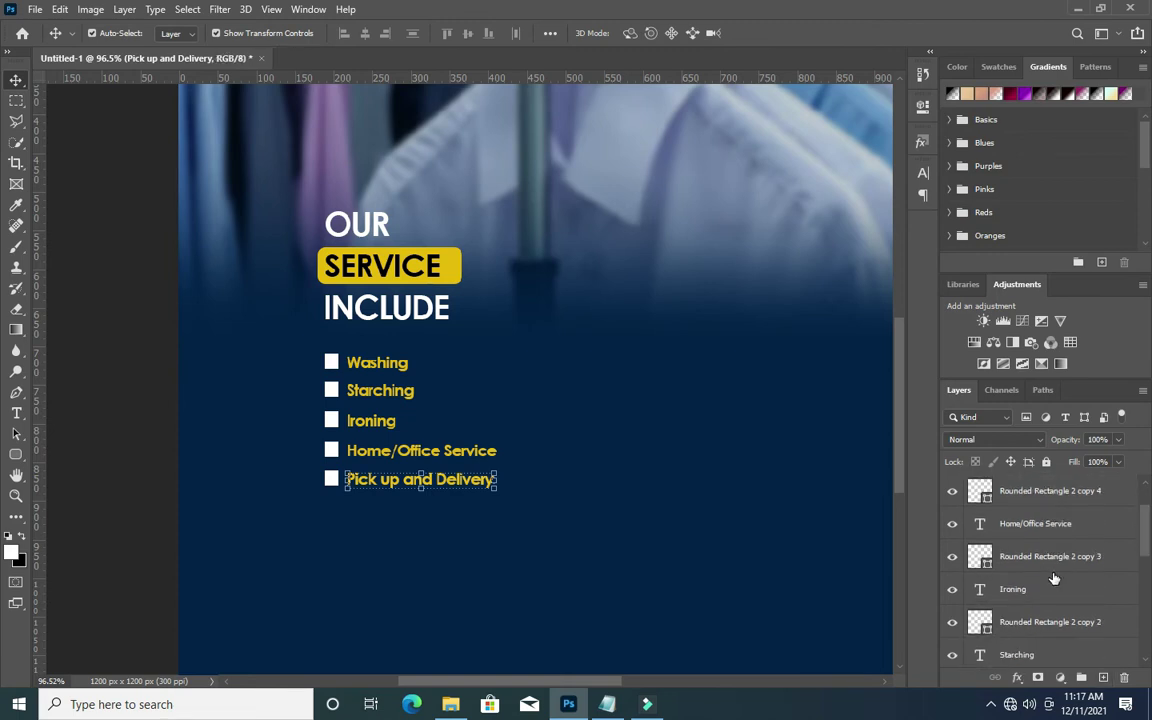
pyautogui.scroll(-4, 1052, 585)
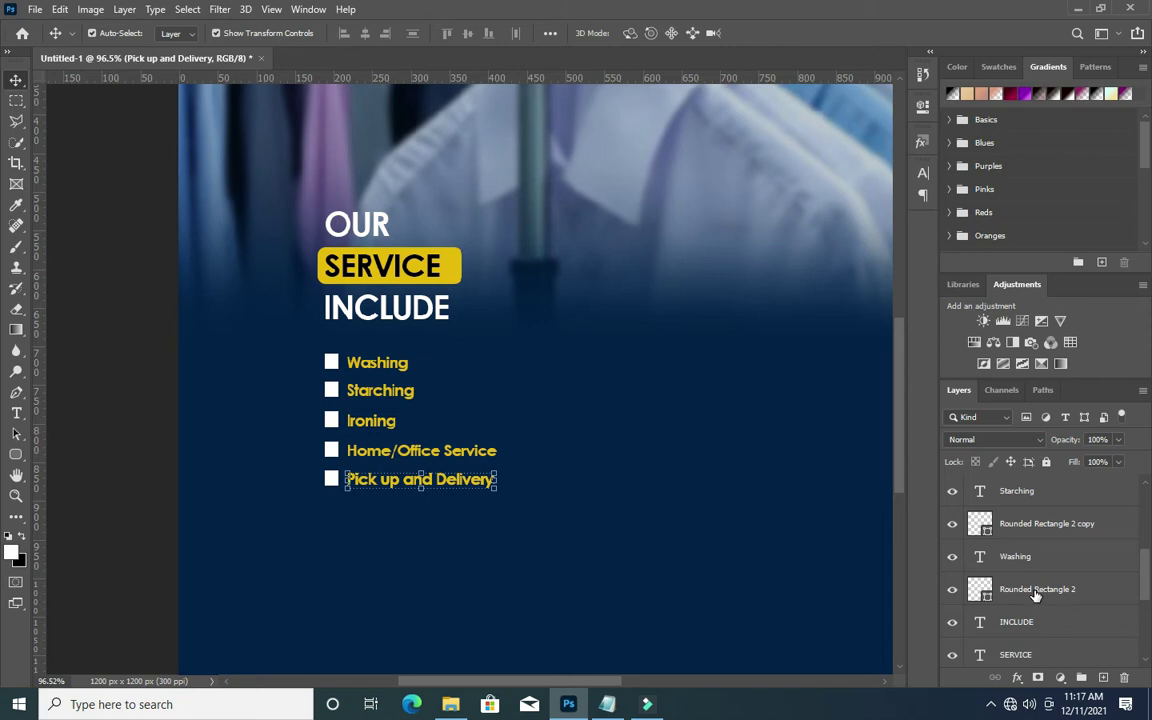
pyautogui.scroll(-4, 1036, 594)
pyautogui.keyDown('shift'); pyautogui.click(1036, 591); pyautogui.keyUp('shift')
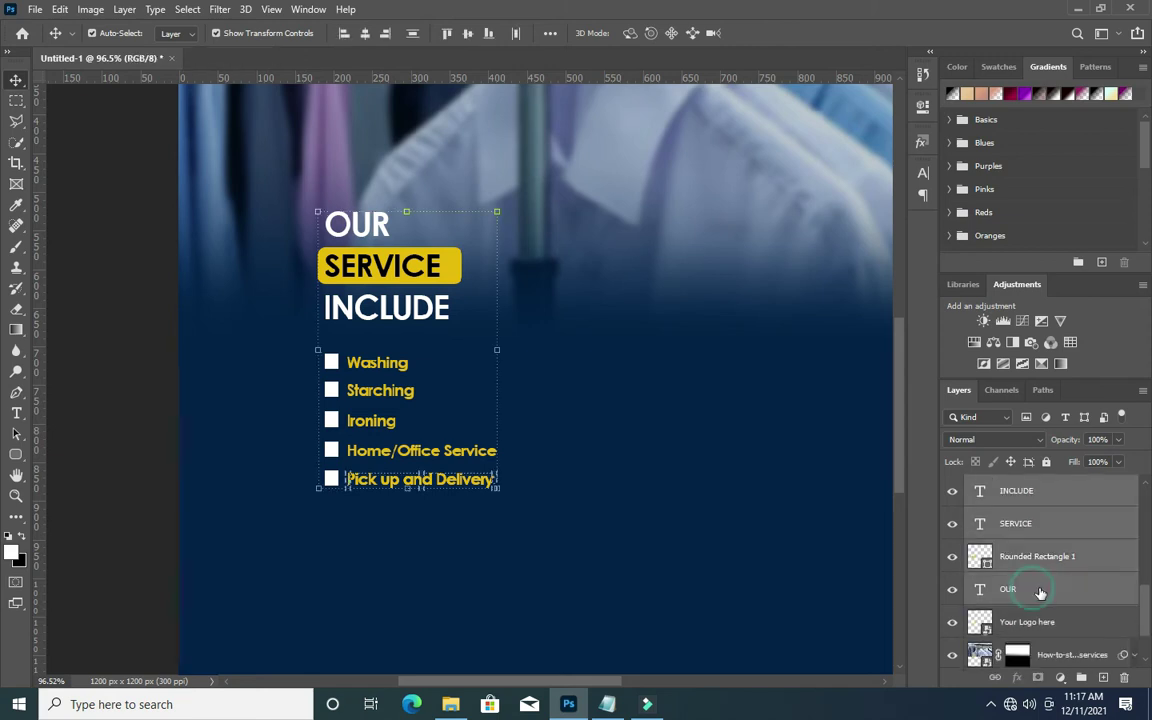
pyautogui.hotkey('ctrl', 'g')
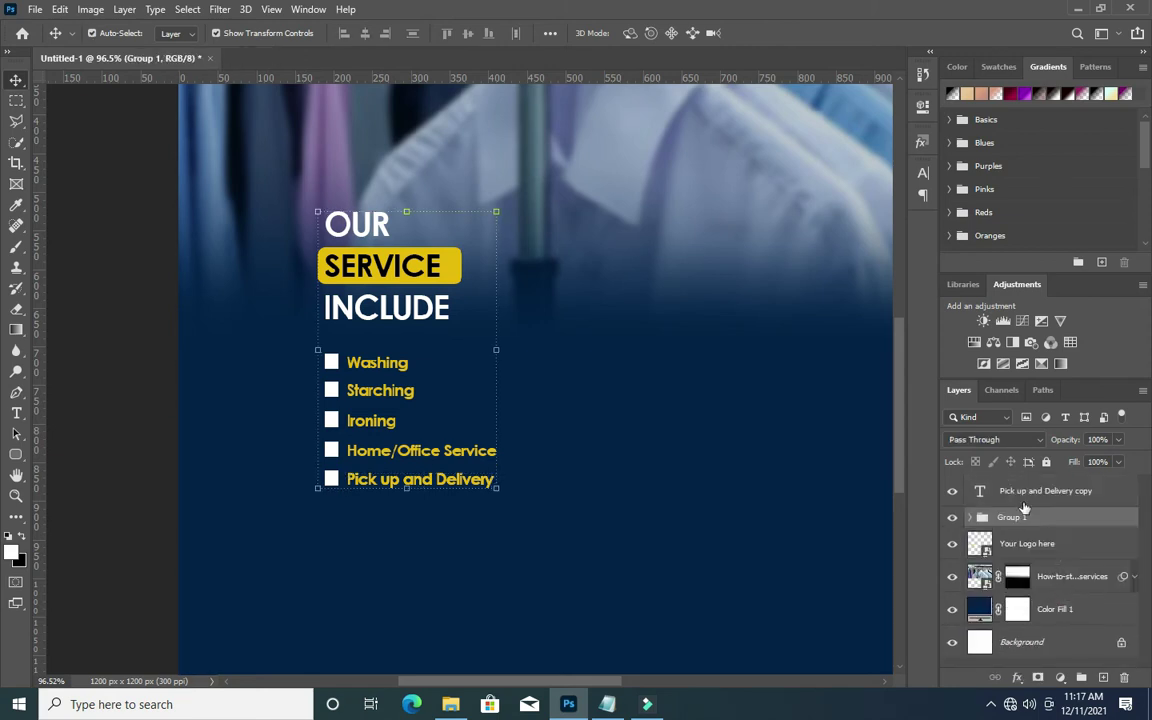
# Move the ungrouped Pick up and Delivery copy below the list and replace its text with WE TAKE CARE OF YOUR.
pyautogui.click(1020, 491)
pyautogui.moveTo(432, 487); pyautogui.dragTo(432, 528)
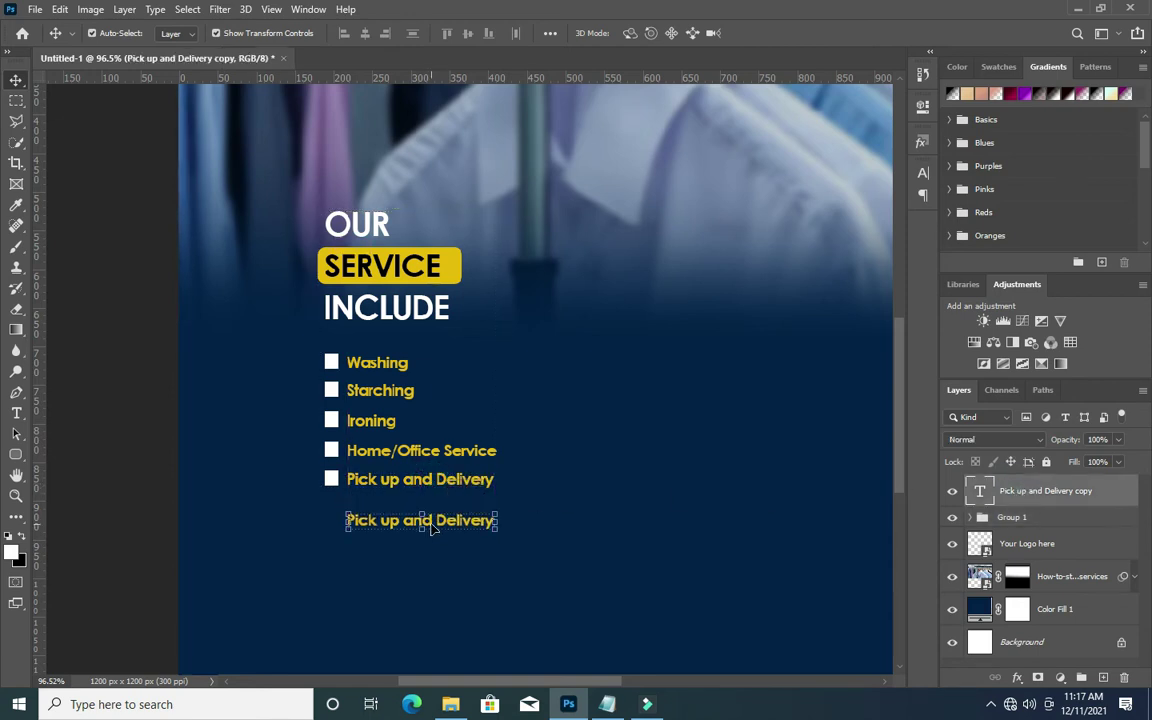
pyautogui.doubleClick(430, 522)
pyautogui.hotkey('ctrl', 'v')
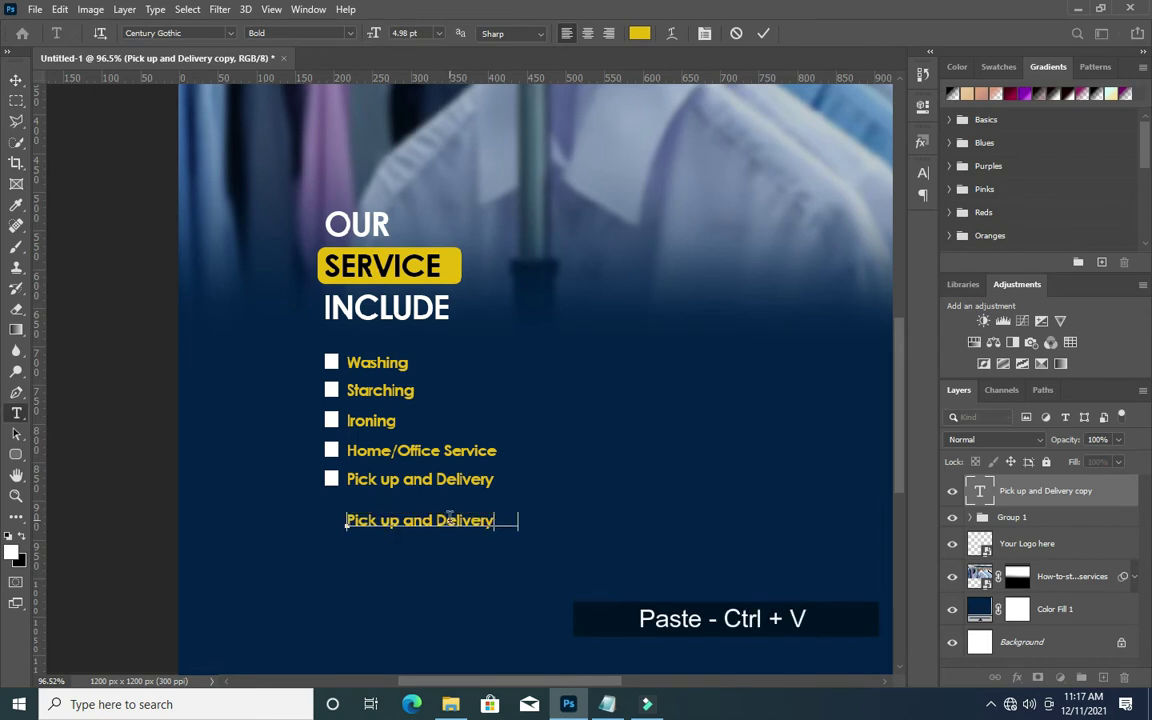
pyautogui.click(765, 33)
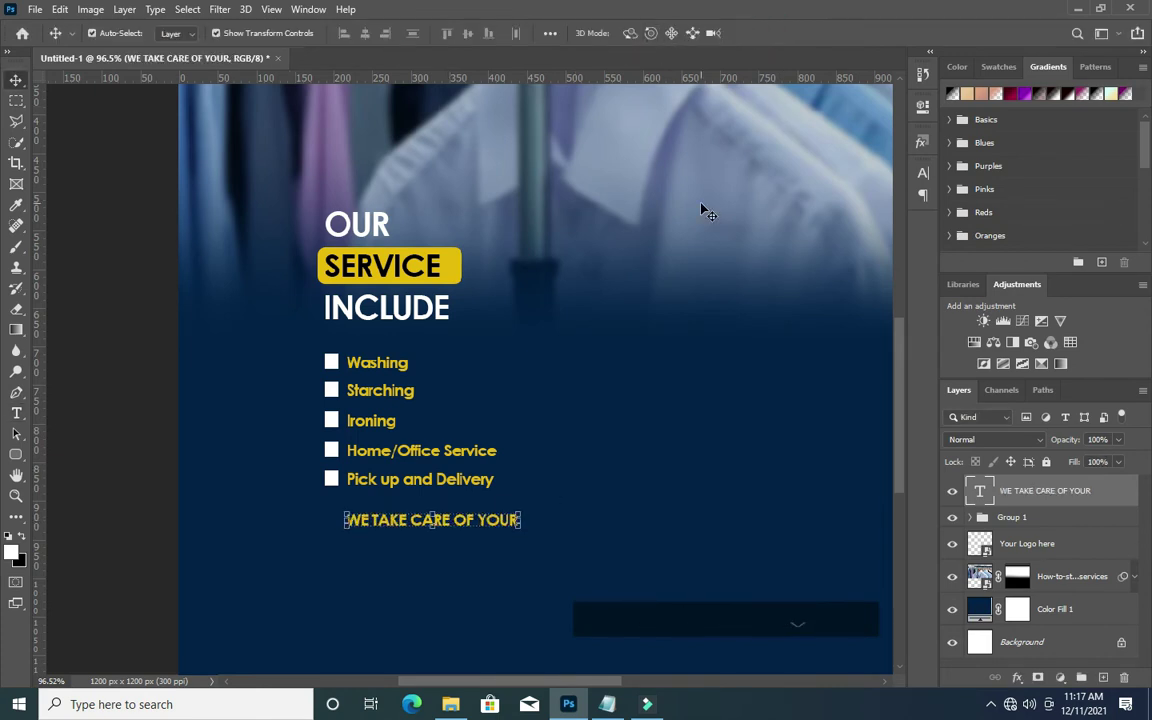
# Change the colour of the WE TAKE CARE OF YOUR text to white, ffffff.
pyautogui.click(639, 33)
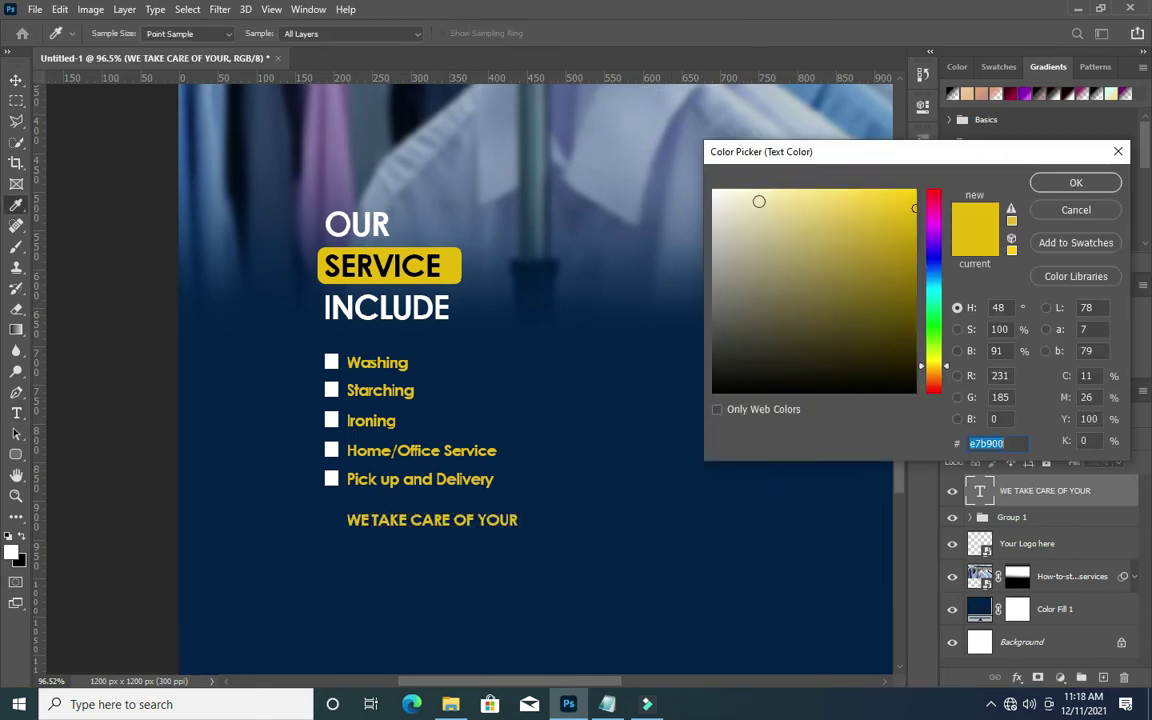
pyautogui.click(714, 190)
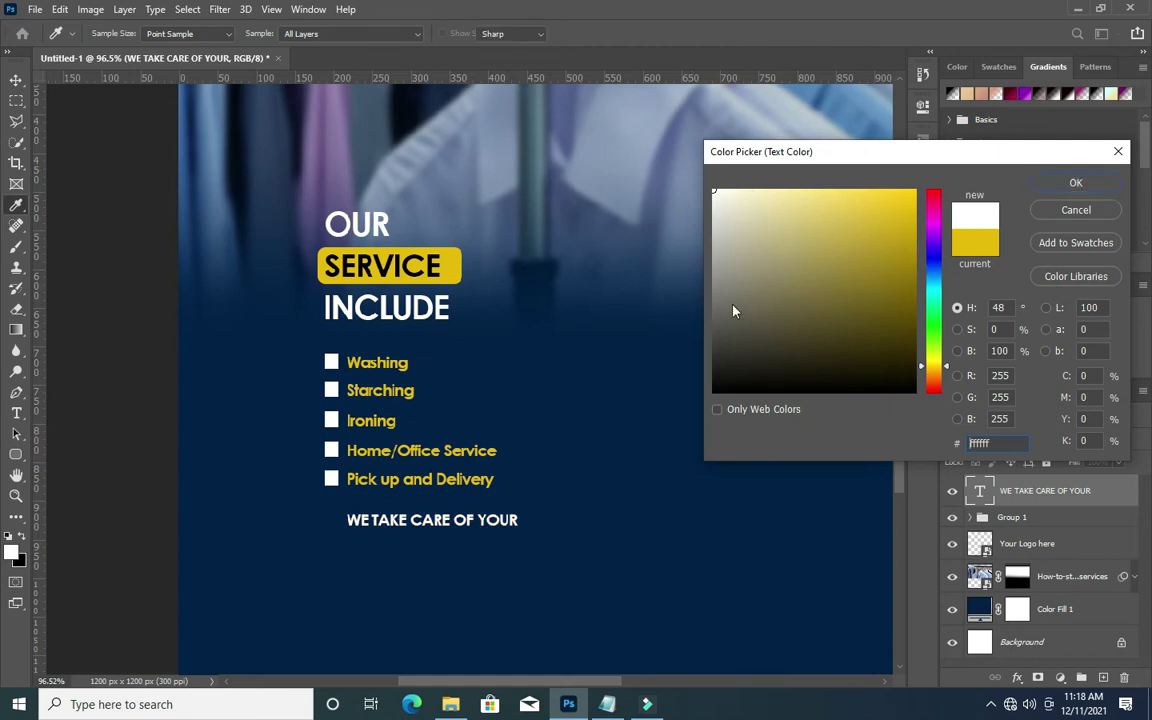
pyautogui.press('Return')
pyautogui.scroll(-3, 483, 451)
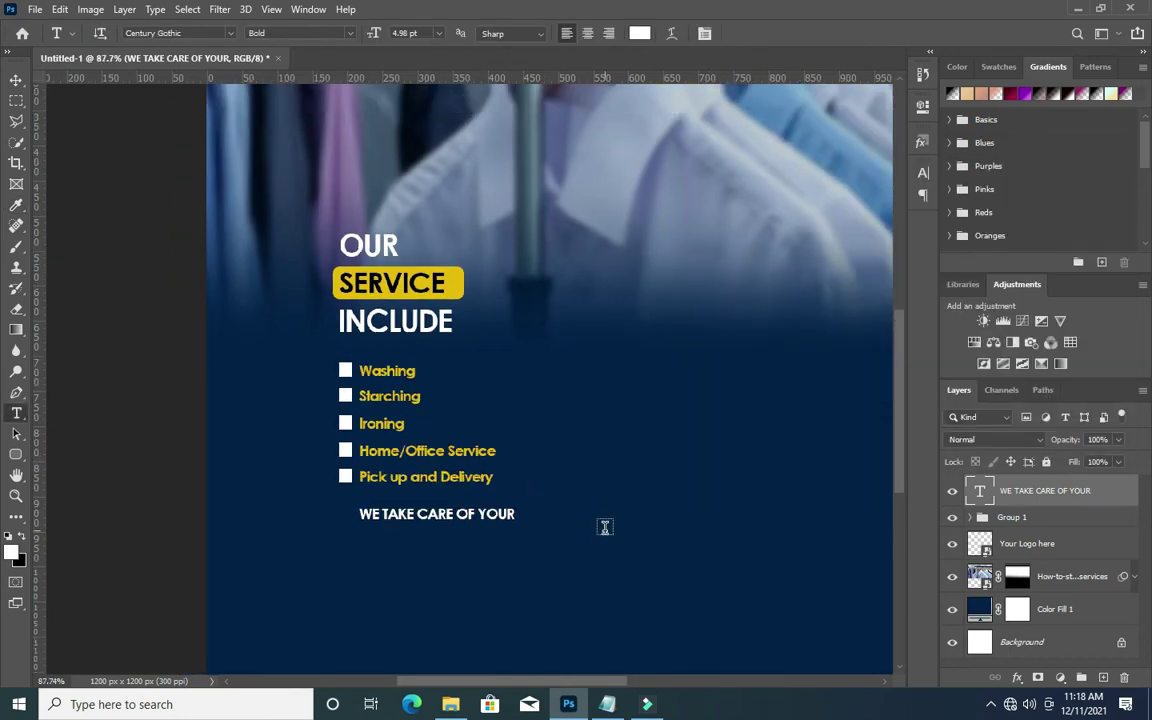
# Copy the three lines from T-shirts to many more.... from the Notepad text file and return to Photoshop.
pyautogui.click(607, 704)
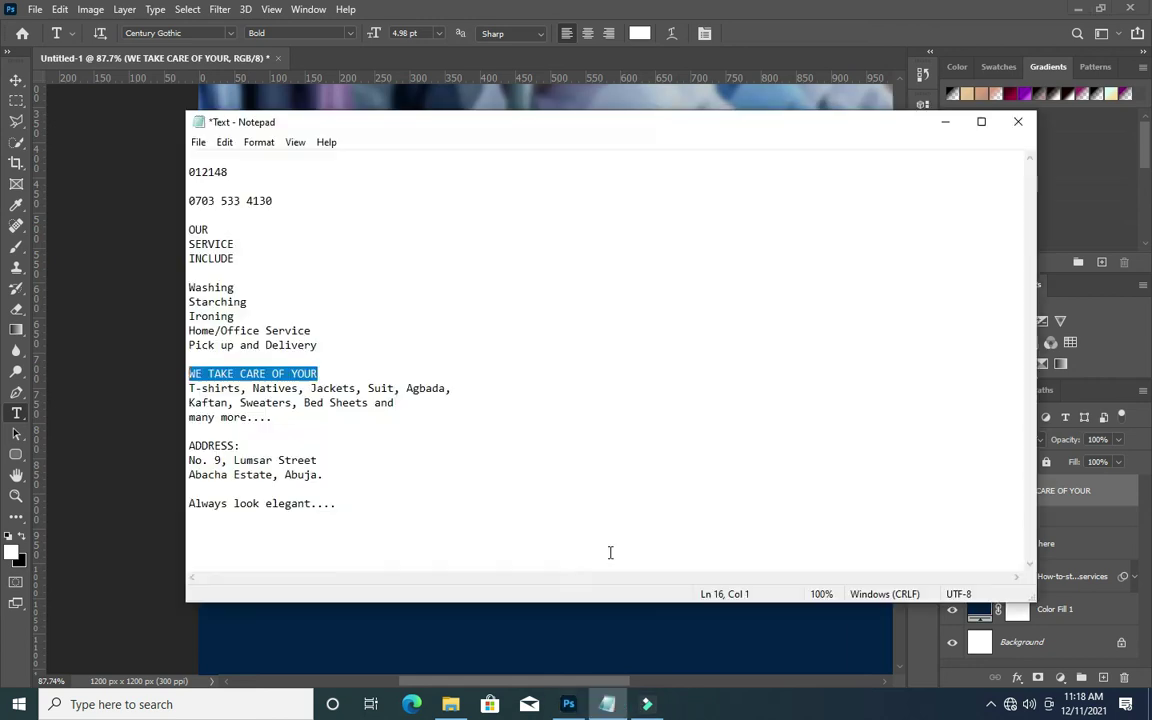
pyautogui.moveTo(189, 389); pyautogui.dragTo(272, 418)
pyautogui.hotkey('ctrl', 'c')
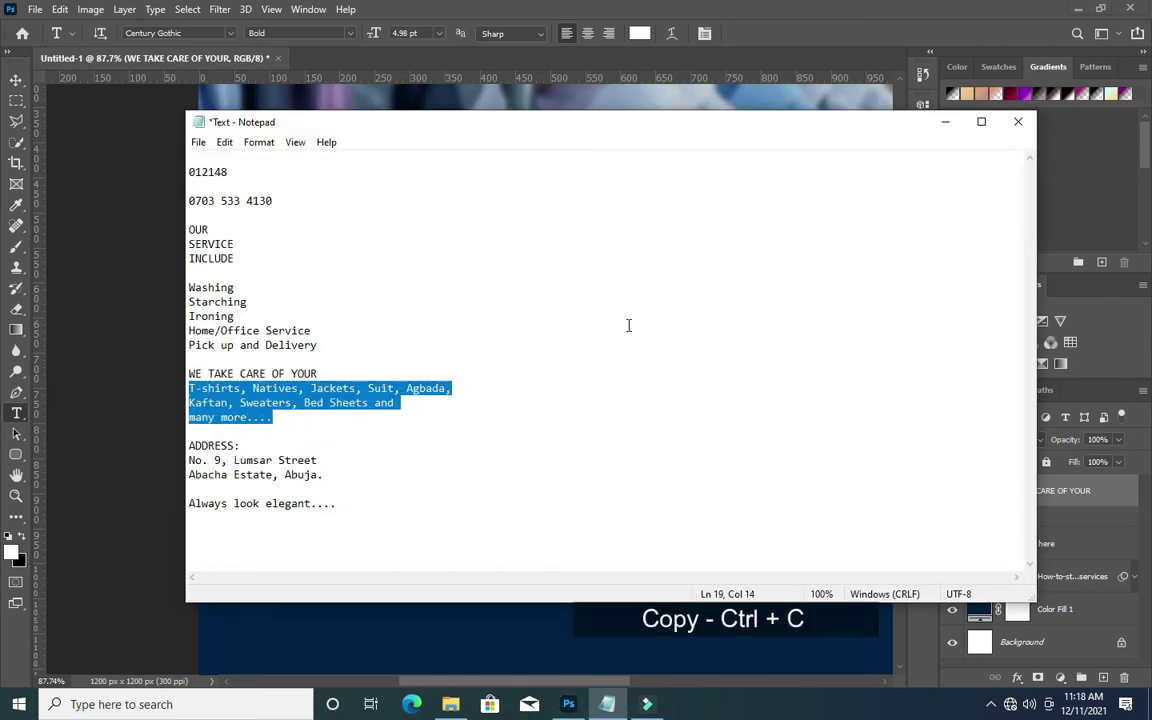
pyautogui.click(945, 121)
# Duplicate the WE TAKE CARE OF YOUR text below itself and replace the copy with the three-line clothing list starting with T-shirts.
pyautogui.scroll(1, 460, 556)
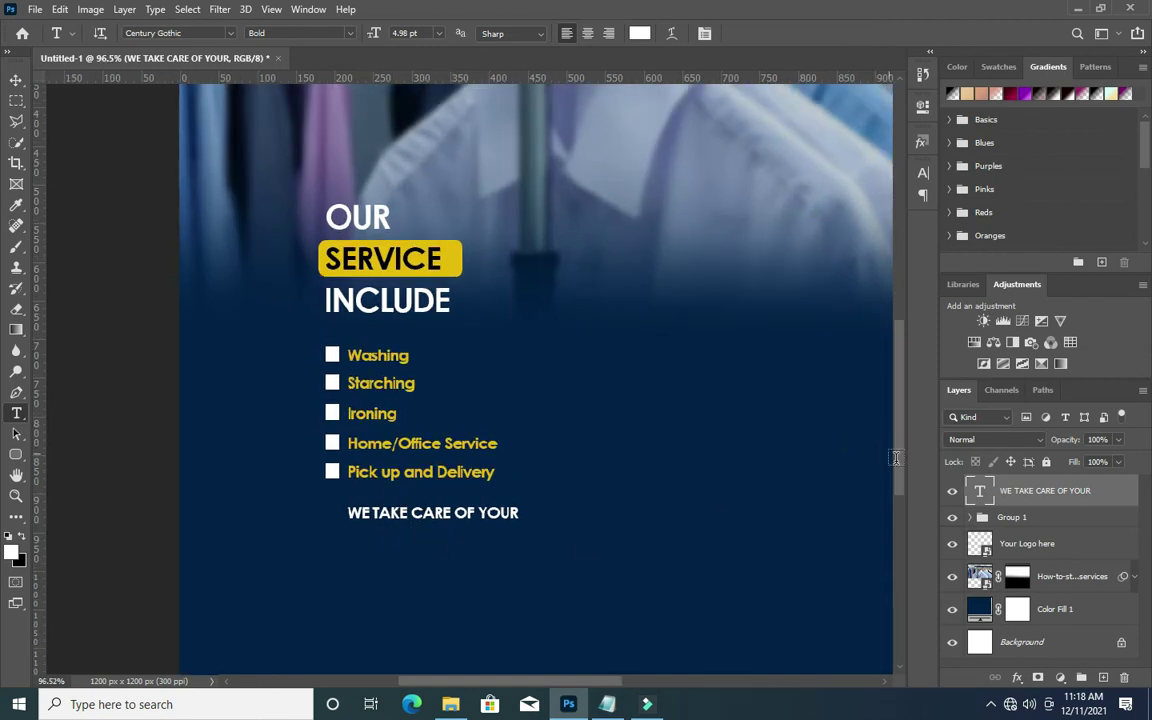
pyautogui.scroll(-3, 897, 462)
pyautogui.scroll(3, 432, 450)
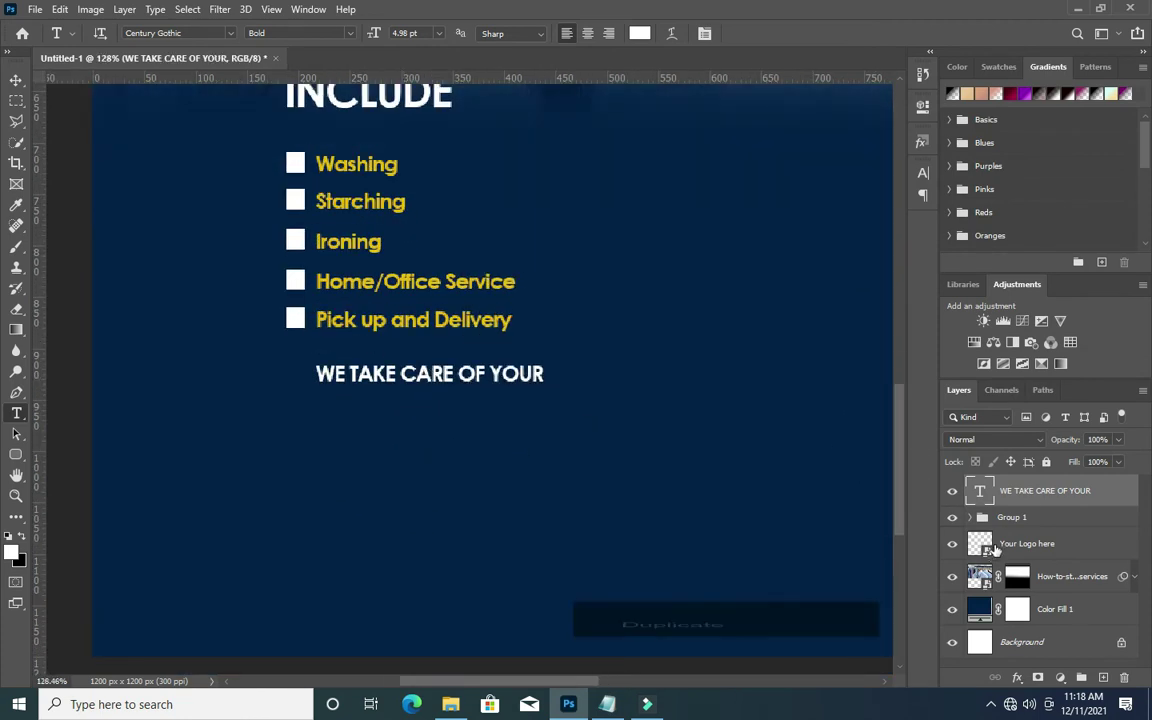
pyautogui.hotkey('ctrl', 'j')
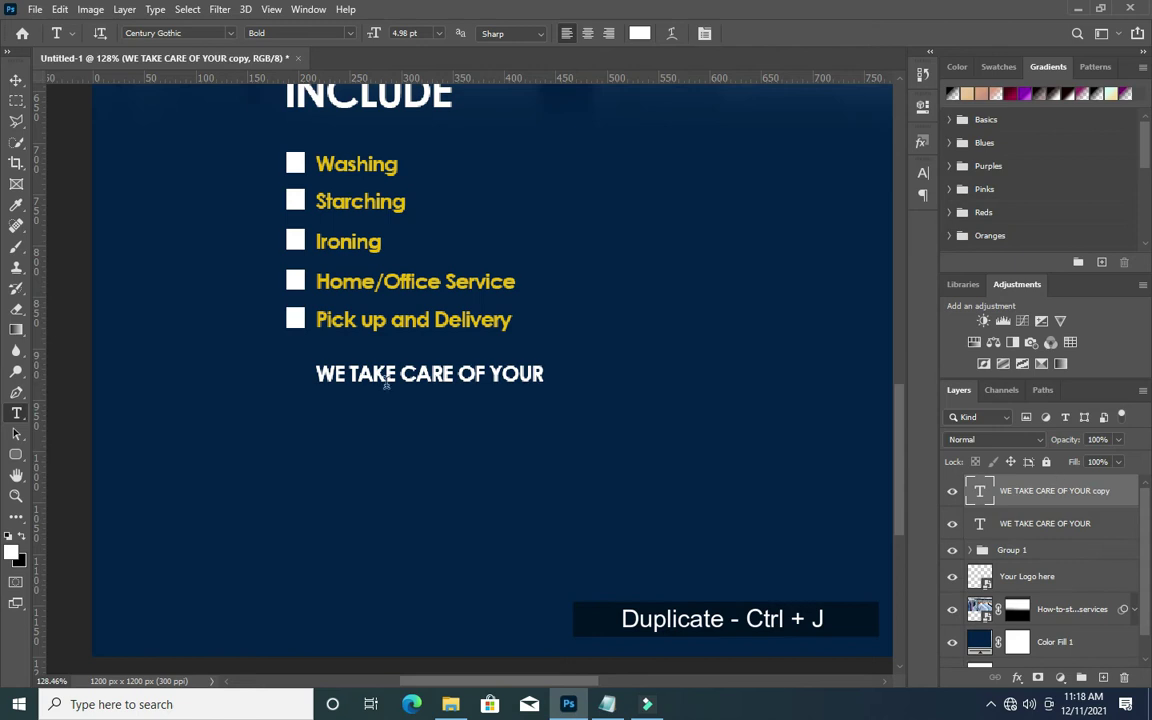
pyautogui.moveTo(371, 384); pyautogui.dragTo(357, 426)
pyautogui.click(357, 426)
pyautogui.hotkey('ctrl', 'a')
pyautogui.hotkey('ctrl', 'v')
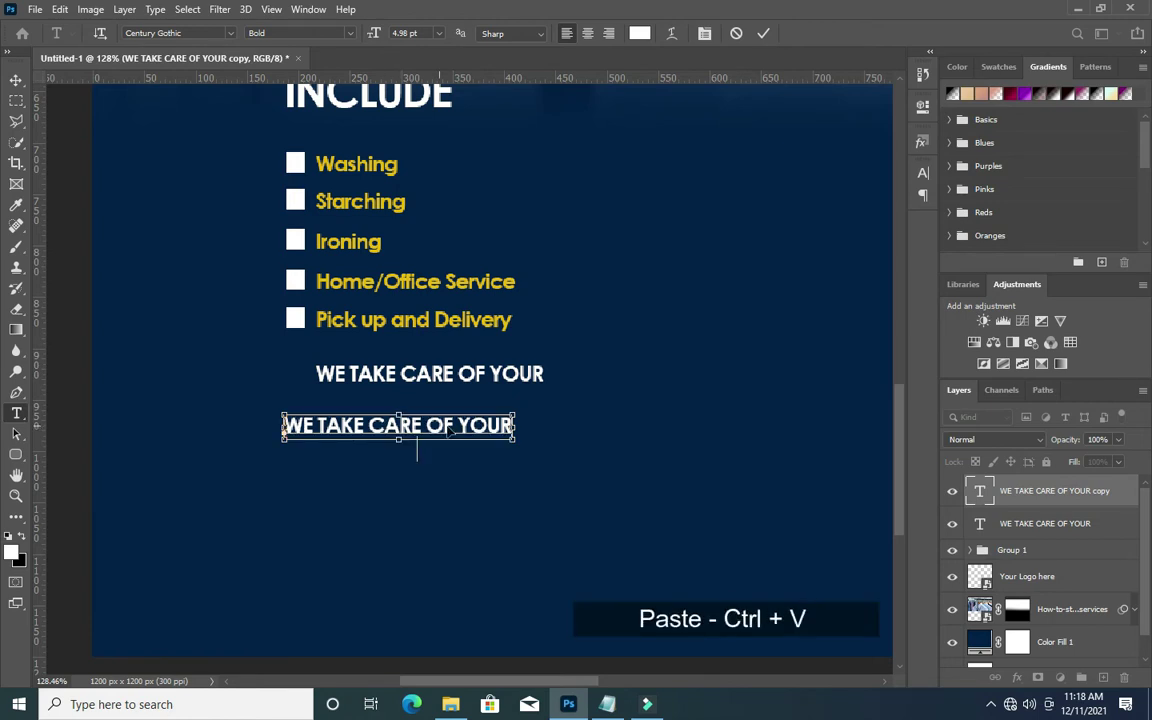
pyautogui.click(763, 33)
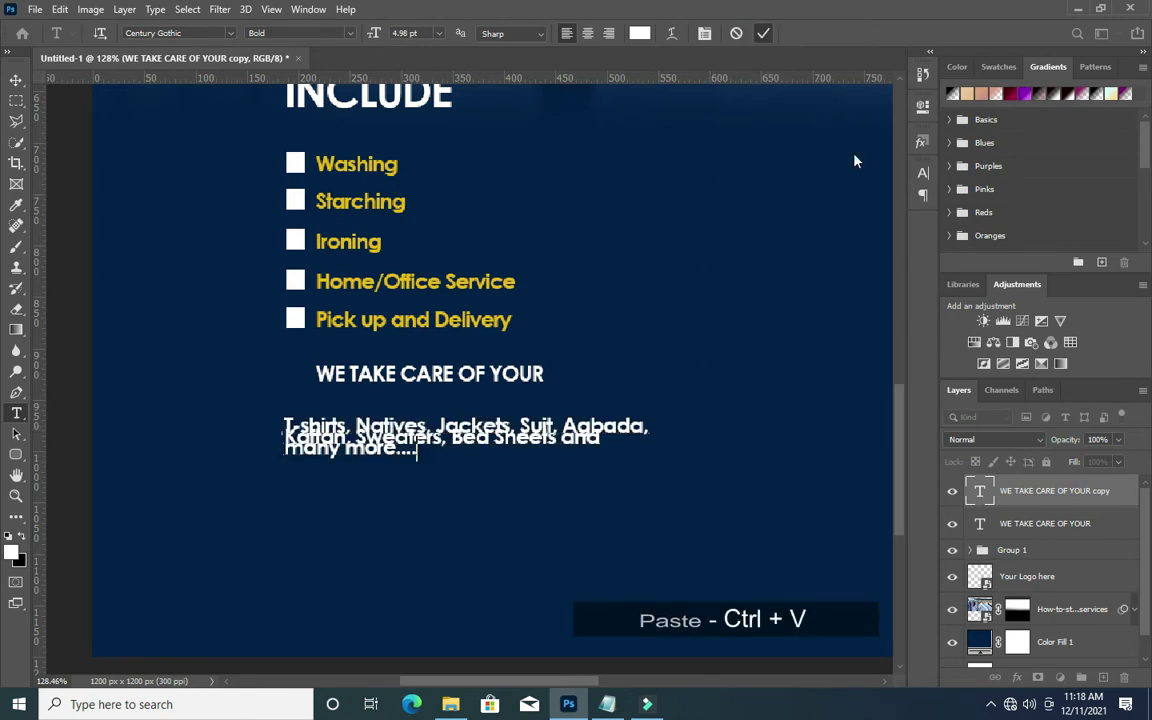
# Set the three-line clothing list's tracking to 0 and its leading to 6 pt.
pyautogui.click(923, 173)
pyautogui.click(869, 231)
pyautogui.write('0')
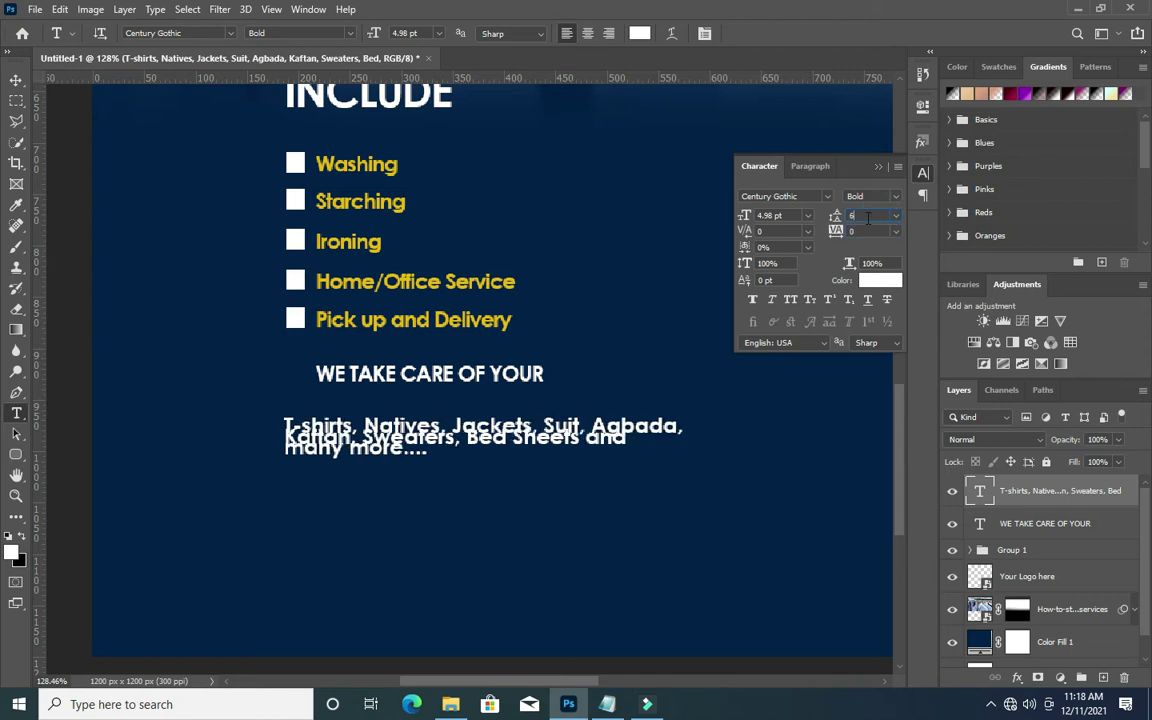
pyautogui.click(867, 218)
pyautogui.write('6')
pyautogui.press('Return')
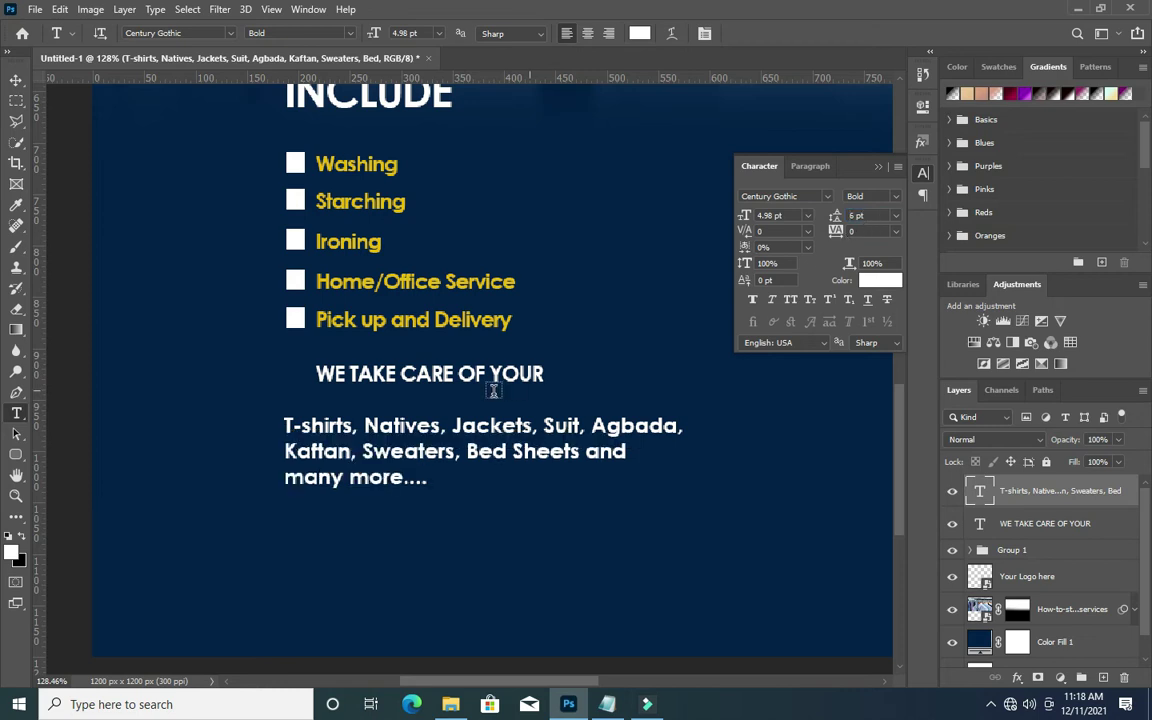
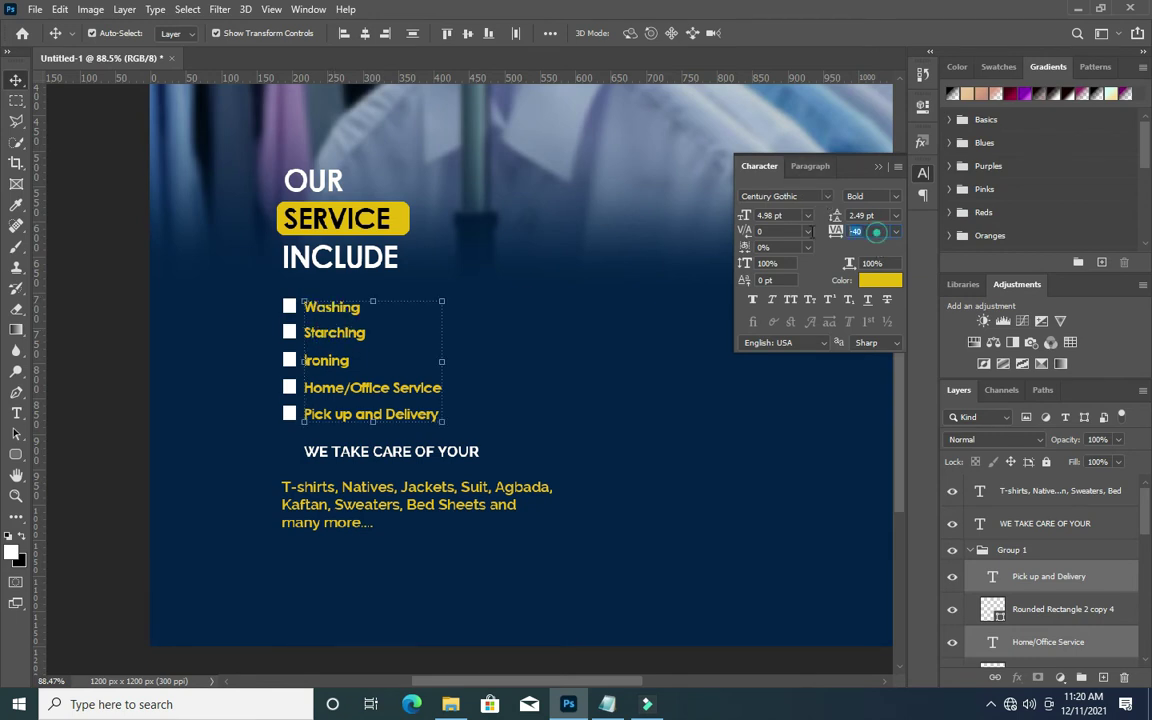
# Set the tracking of the five yellow service list texts to 0 and deselect them.
pyautogui.write('0')
pyautogui.press('Return')
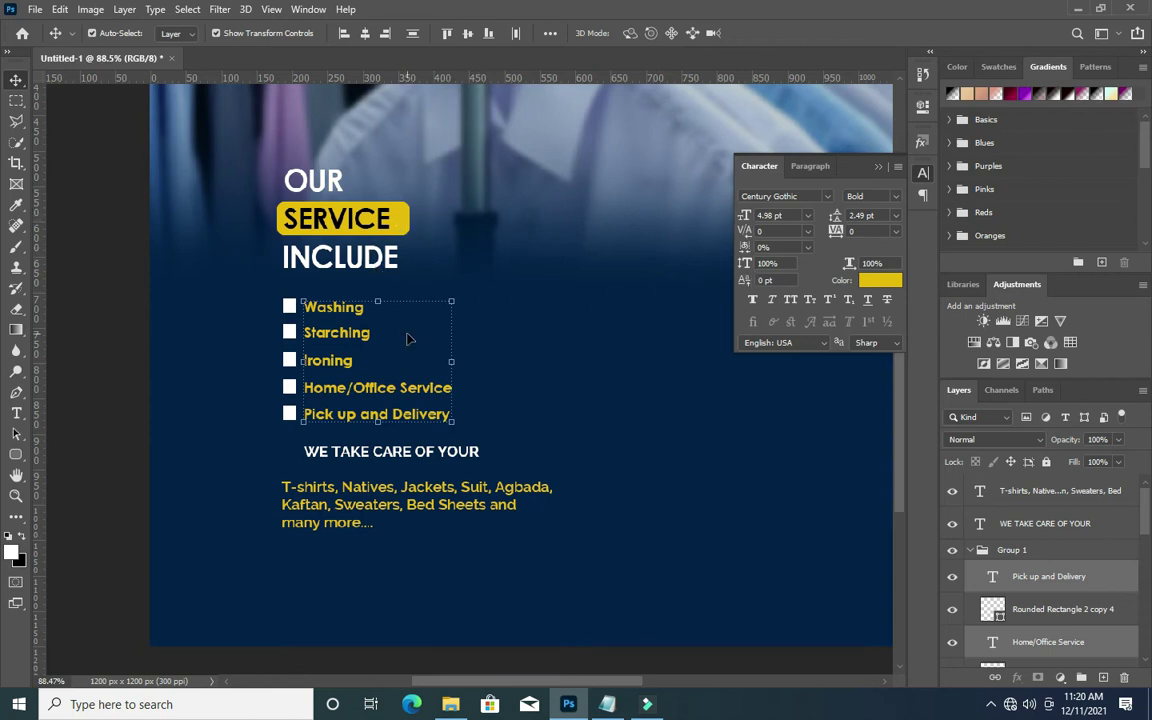
pyautogui.click(128, 352)
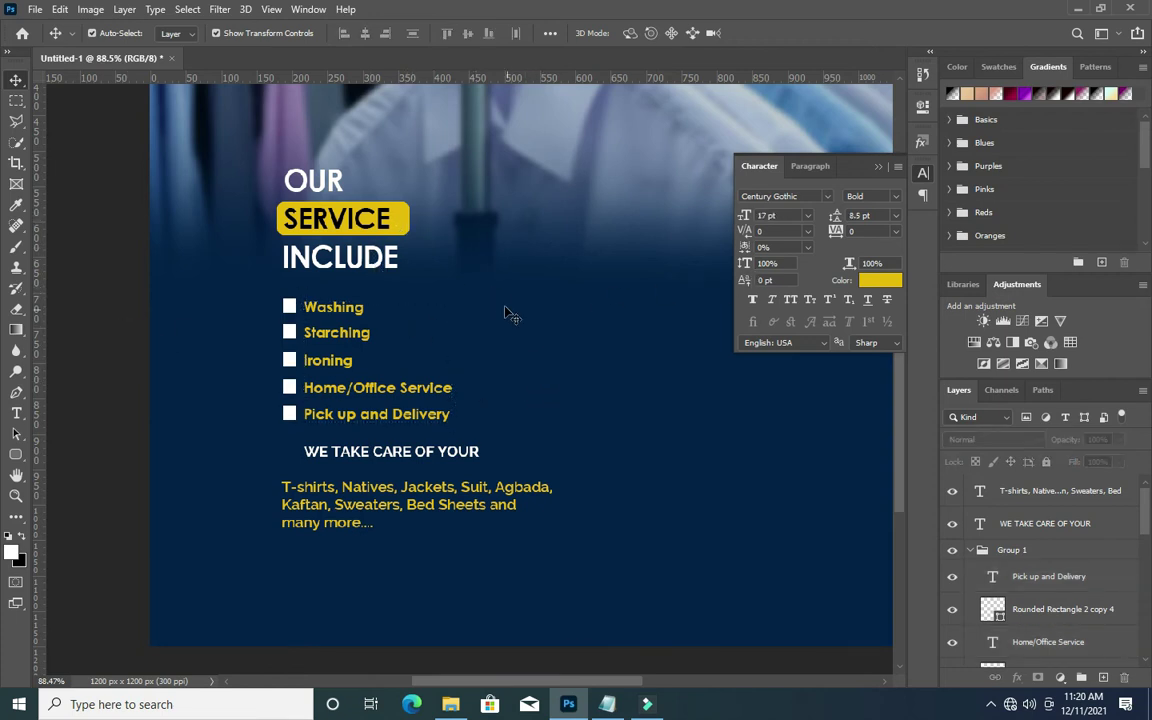
# Set the tracking of the OUR, SERVICE and INCLUDE heading texts to 0 and close the character settings.
pyautogui.click(384, 264)
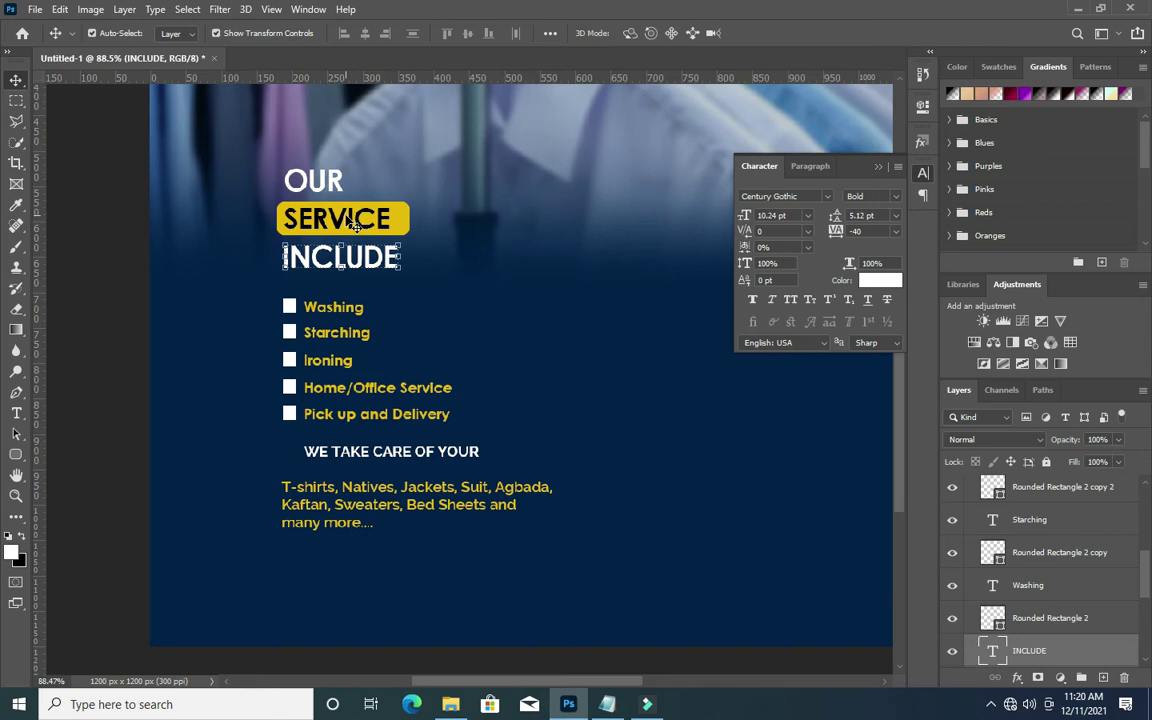
pyautogui.click(352, 226)
pyautogui.keyDown('shift'); pyautogui.click(320, 180); pyautogui.keyUp('shift')
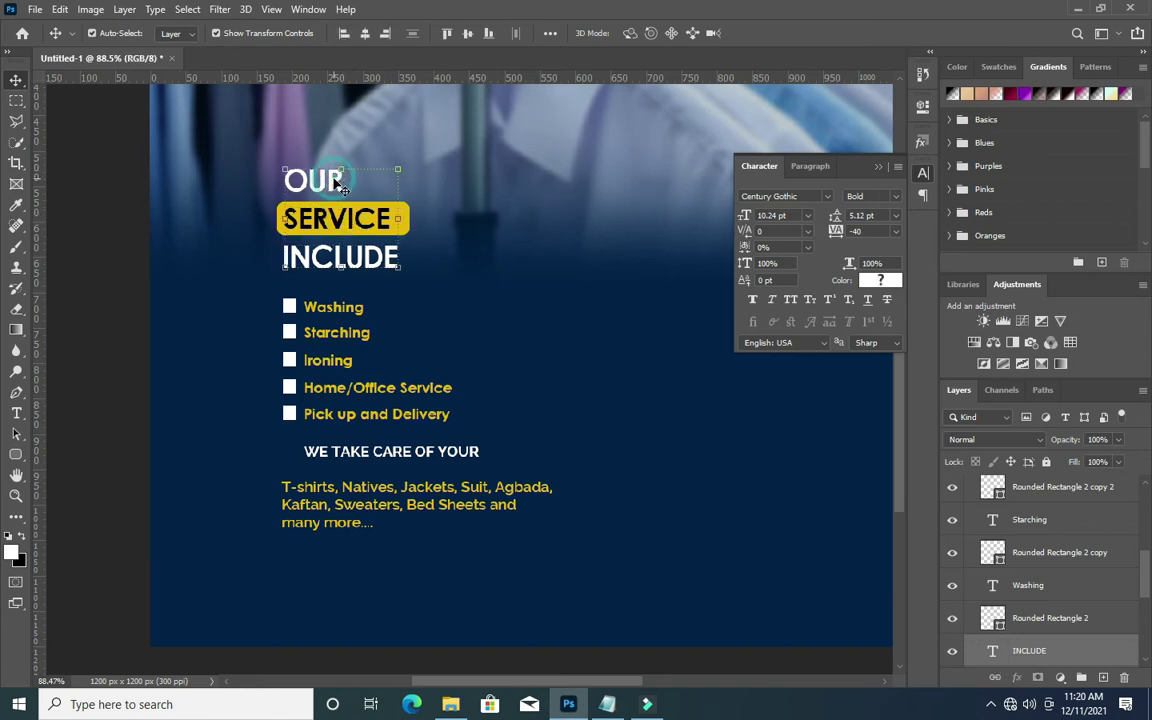
pyautogui.click(864, 232)
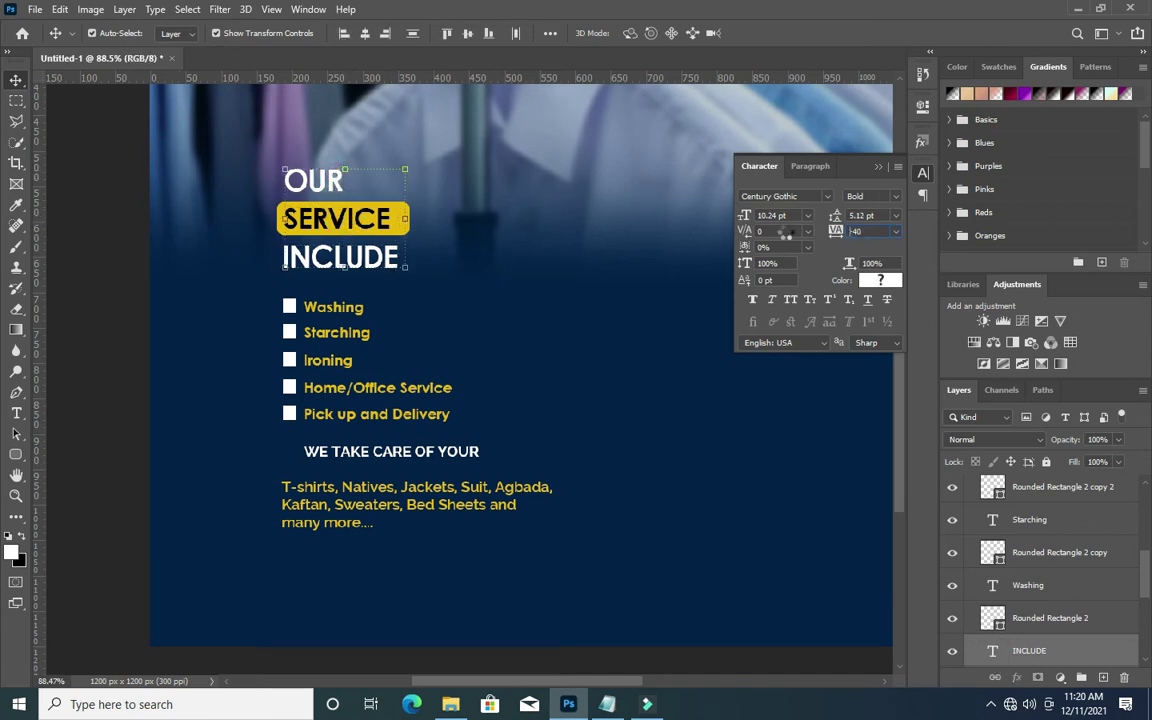
pyautogui.write('0')
pyautogui.press('Return')
pyautogui.click(458, 296)
pyautogui.hotkey('ctrl', '0')
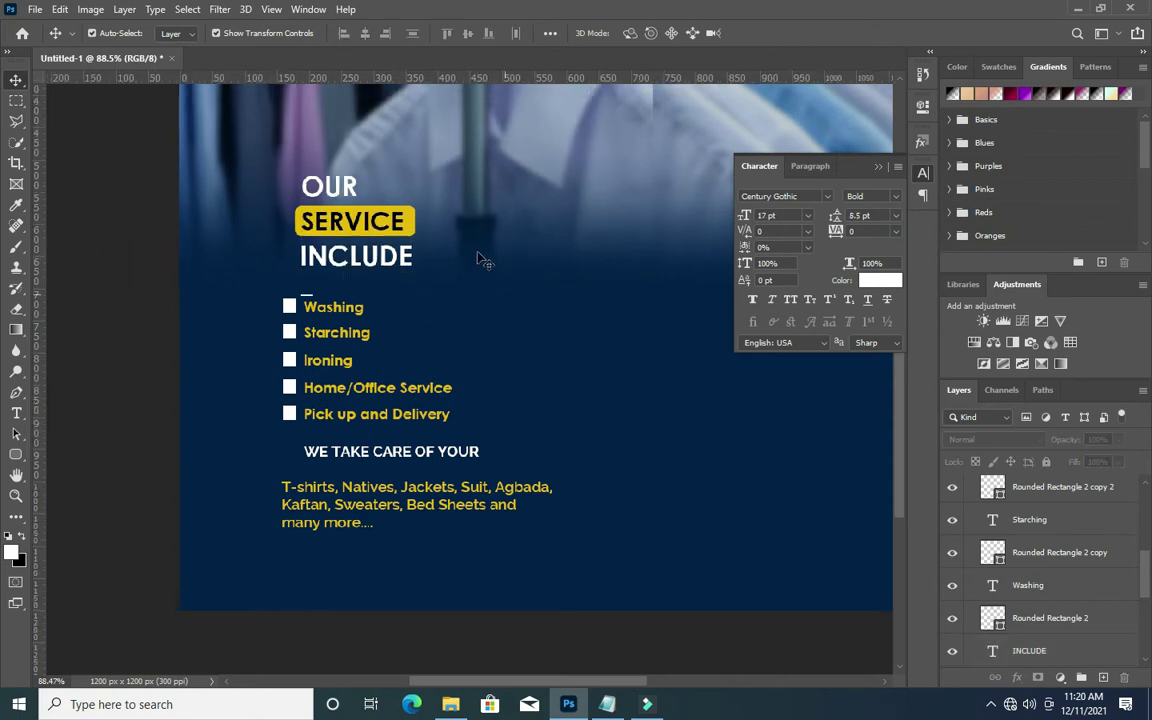
pyautogui.click(878, 170)
pyautogui.scroll(3, 355, 650)
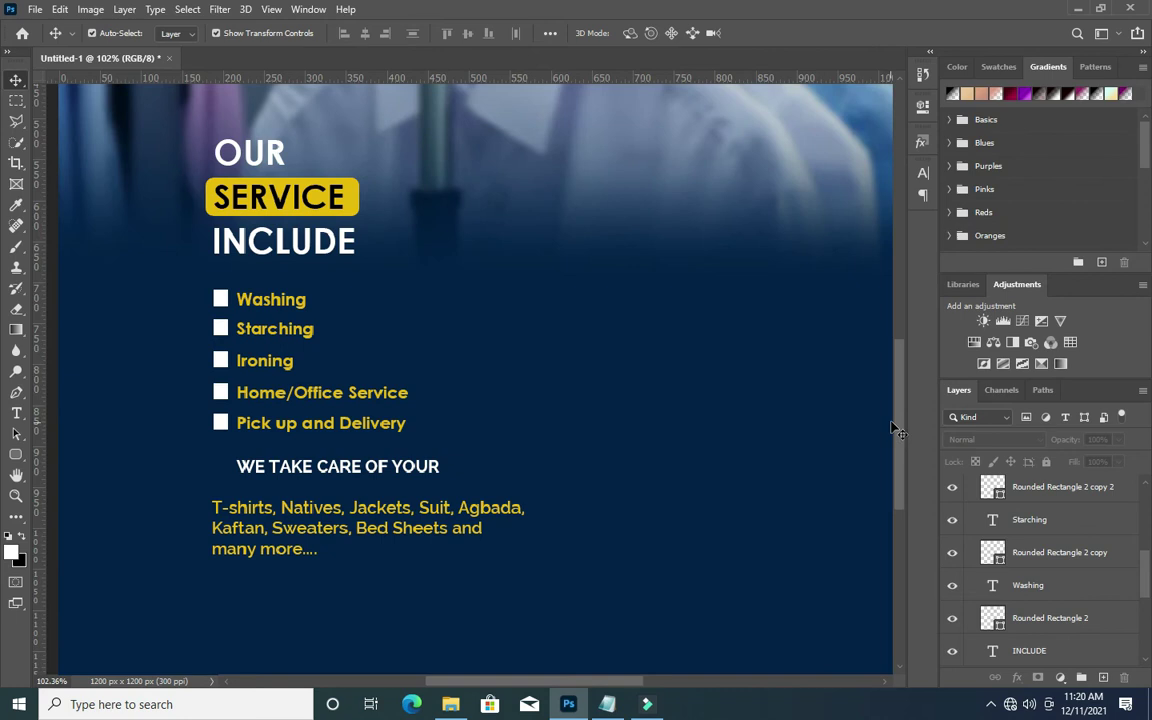
pyautogui.moveTo(897, 453); pyautogui.dragTo(895, 481)
pyautogui.moveTo(525, 688); pyautogui.dragTo(555, 681)
pyautogui.scroll(-1, 678, 493)
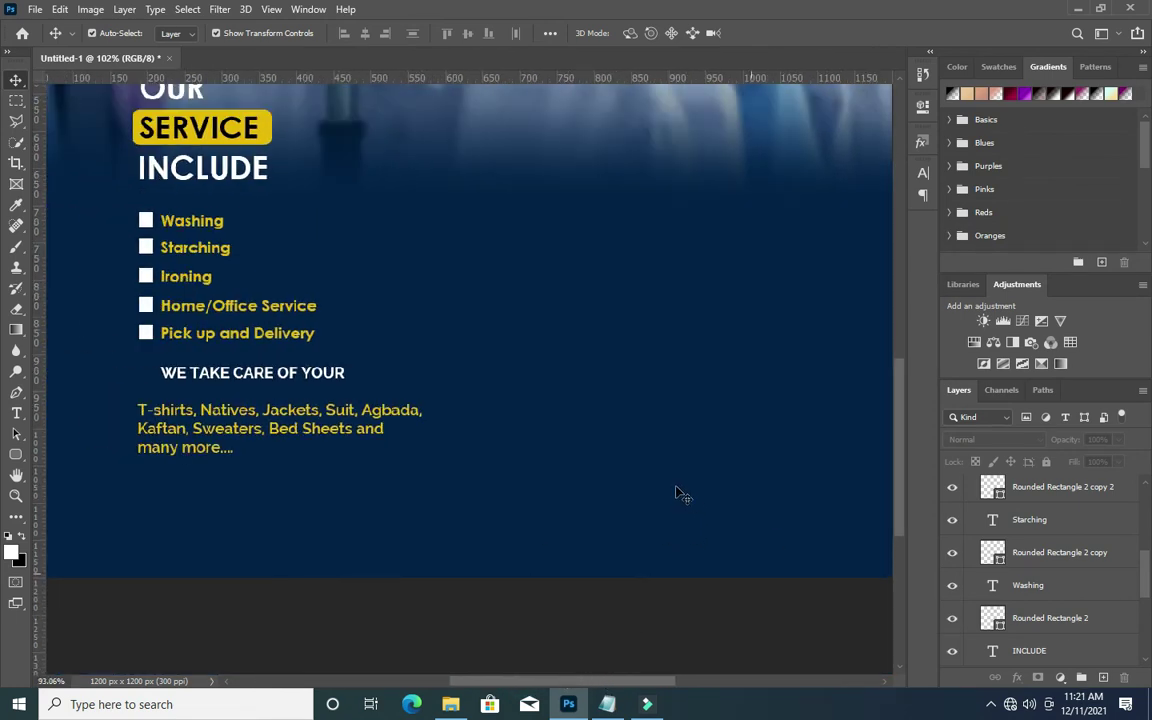
# Copy the ADDRESS: line from the Notepad text file and return to the flyer.
pyautogui.hotkey('alt', 'Tab')
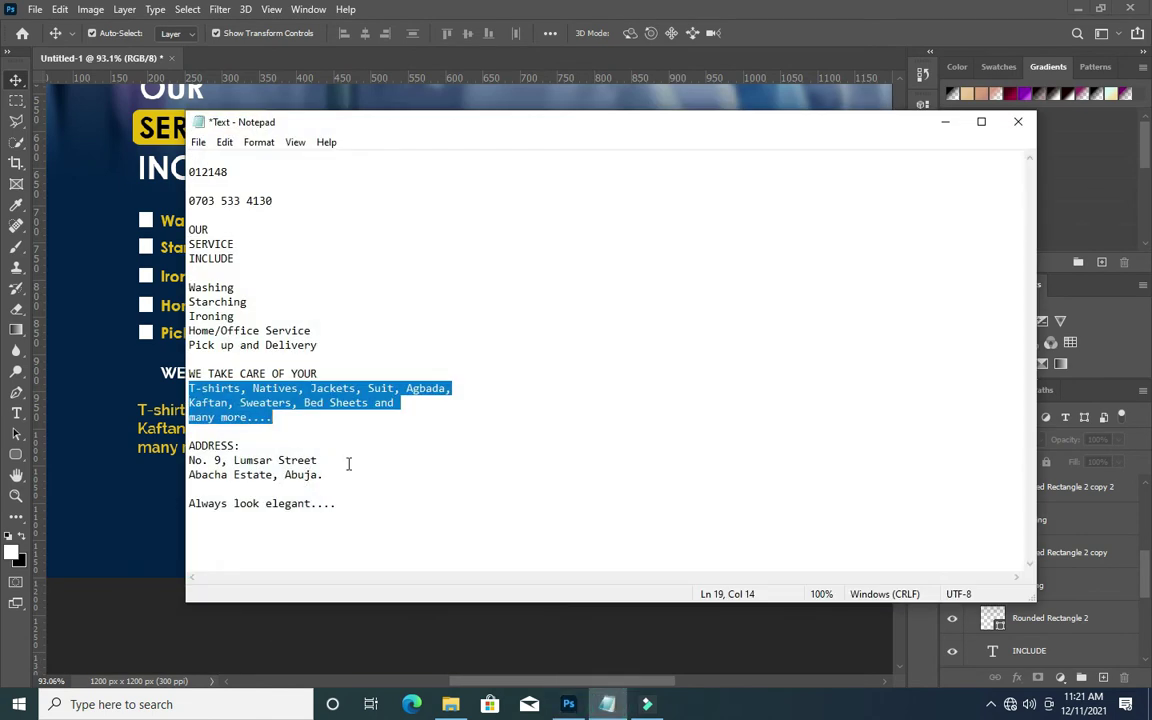
pyautogui.moveTo(186, 446); pyautogui.dragTo(322, 475)
pyautogui.click(309, 445)
pyautogui.hotkey('shift', 'Home')
pyautogui.hotkey('ctrl', 'c')
pyautogui.click(945, 121)
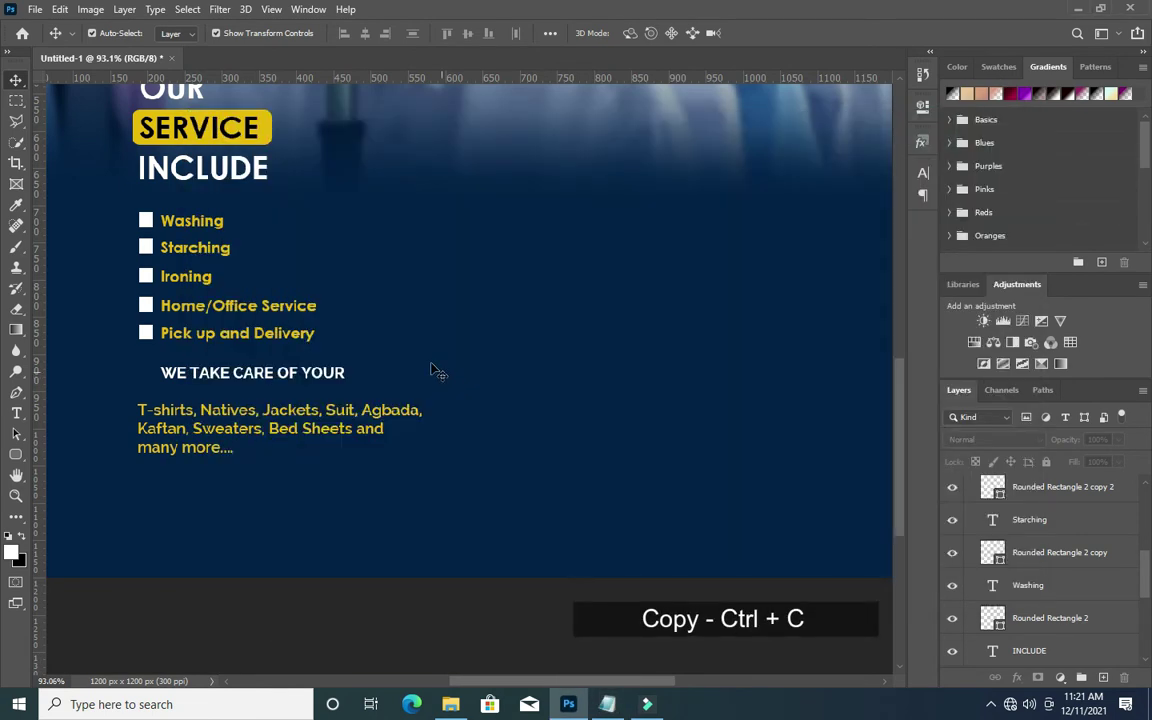
# Duplicate the WE TAKE CARE OF YOUR text, bring the copy to the top of the layer stack and place it level with the original on the flyer's right side.
pyautogui.scroll(3, 1000, 511)
pyautogui.scroll(2, 1000, 511)
pyautogui.click(968, 550)
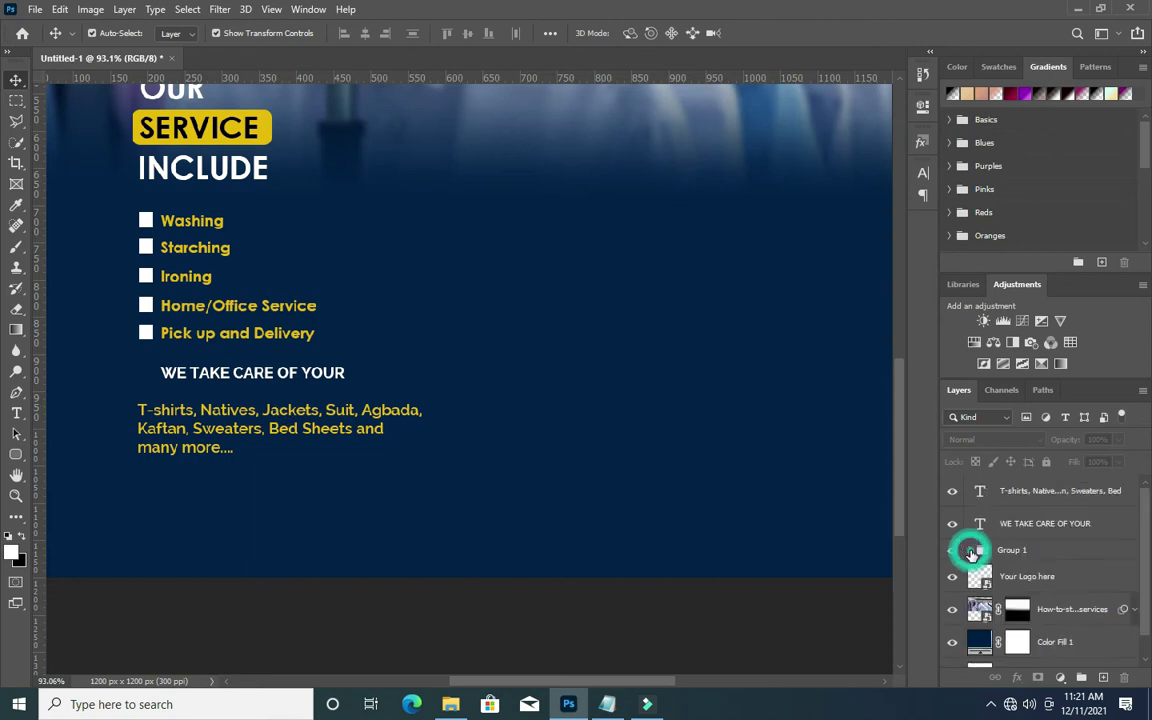
pyautogui.click(1035, 525)
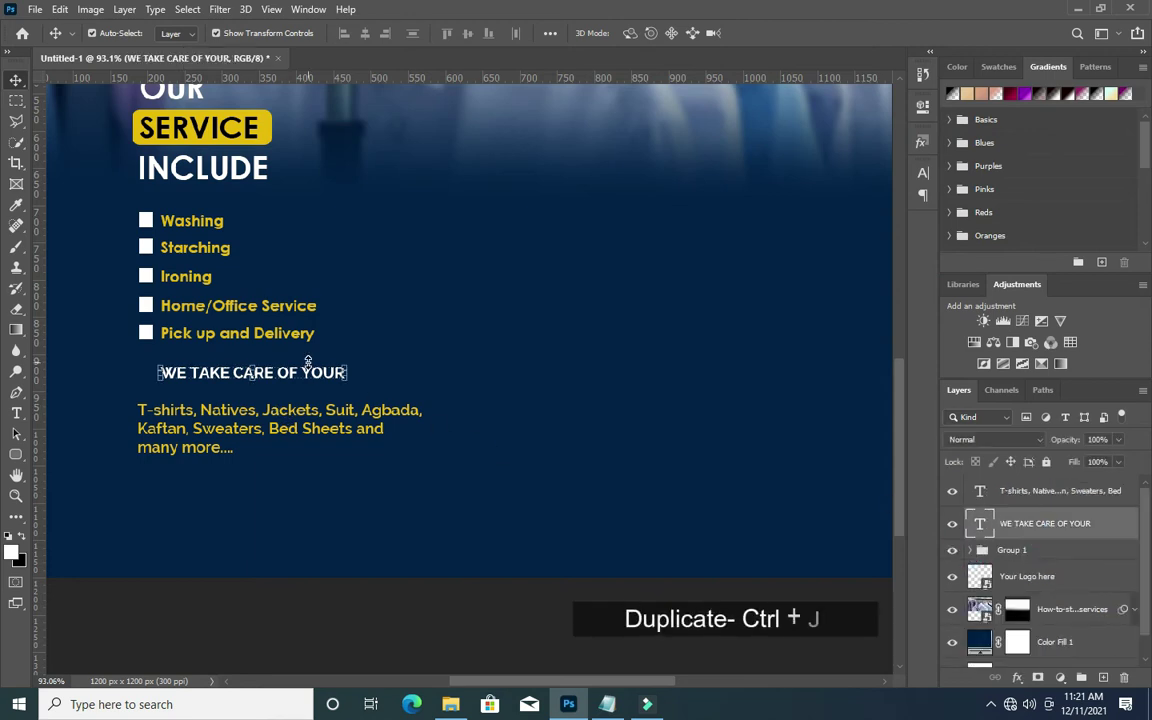
pyautogui.hotkey('ctrl', 'j')
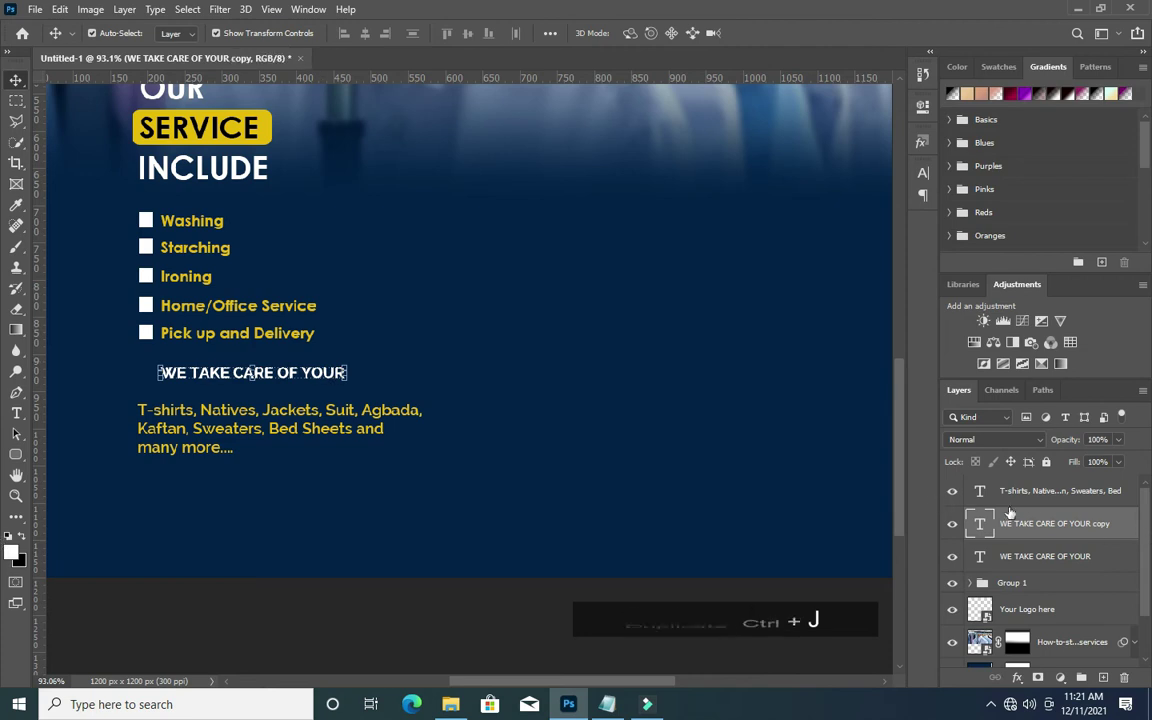
pyautogui.moveTo(1056, 525); pyautogui.dragTo(1057, 483)
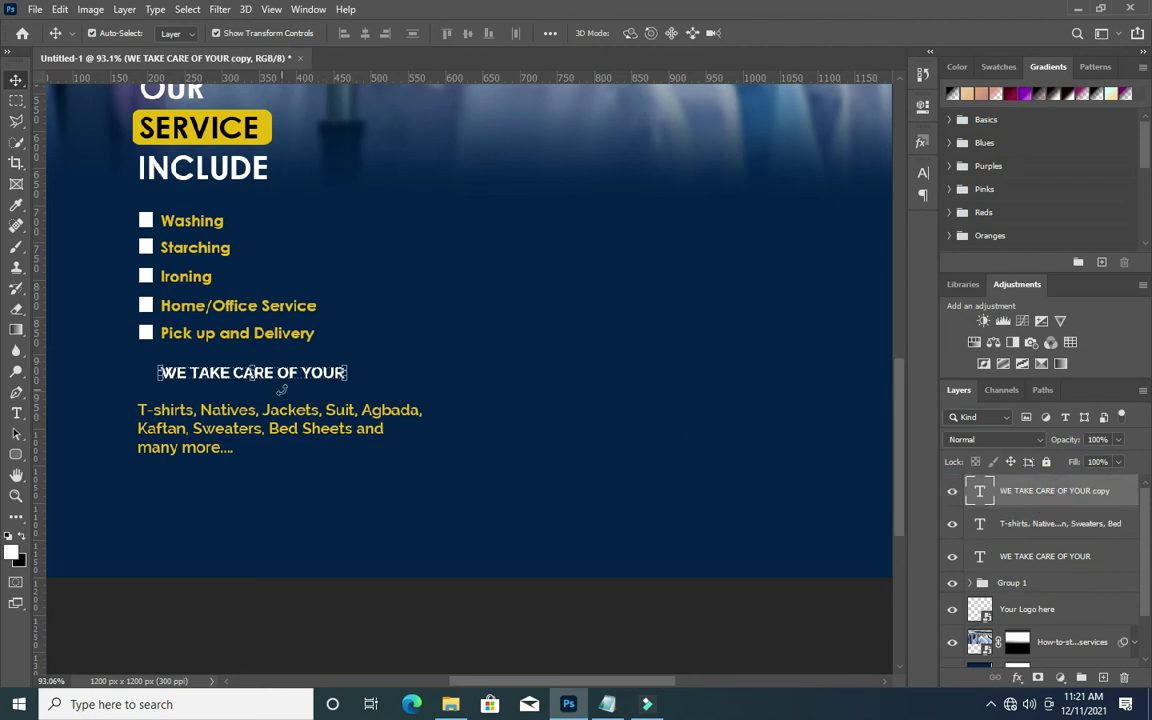
pyautogui.moveTo(275, 373); pyautogui.dragTo(676, 377)
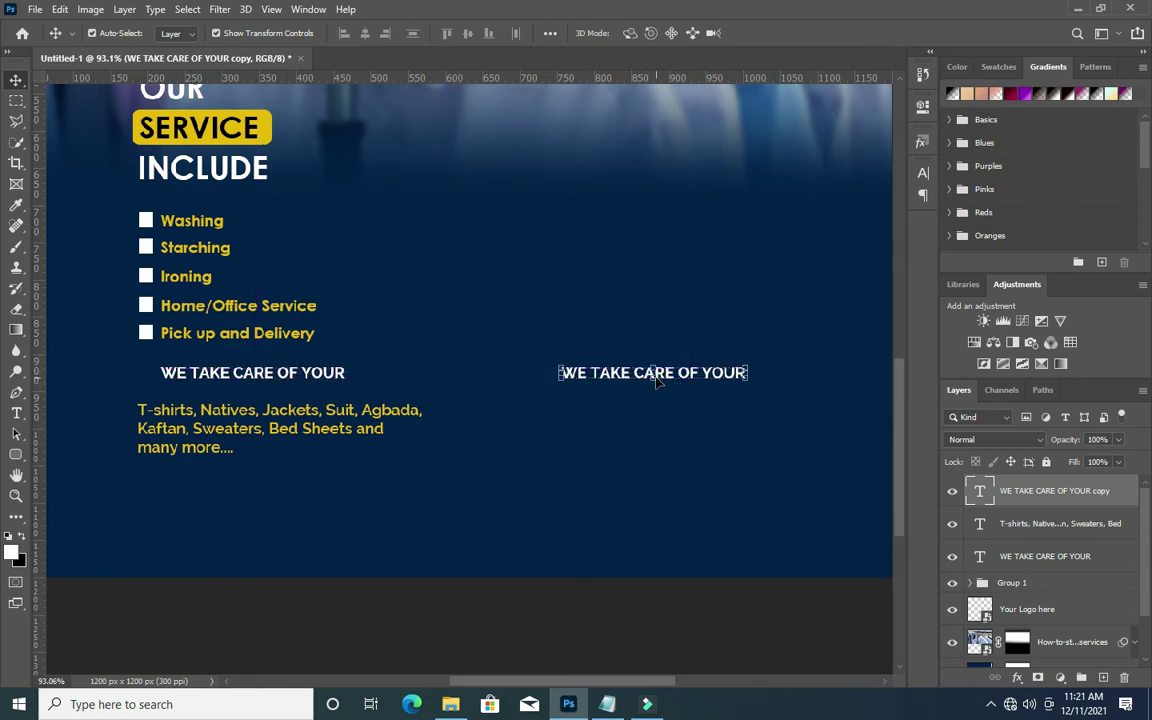
# Replace the duplicated heading's text with the copied ADDRESS: line and commit the edit.
pyautogui.doubleClick(662, 373)
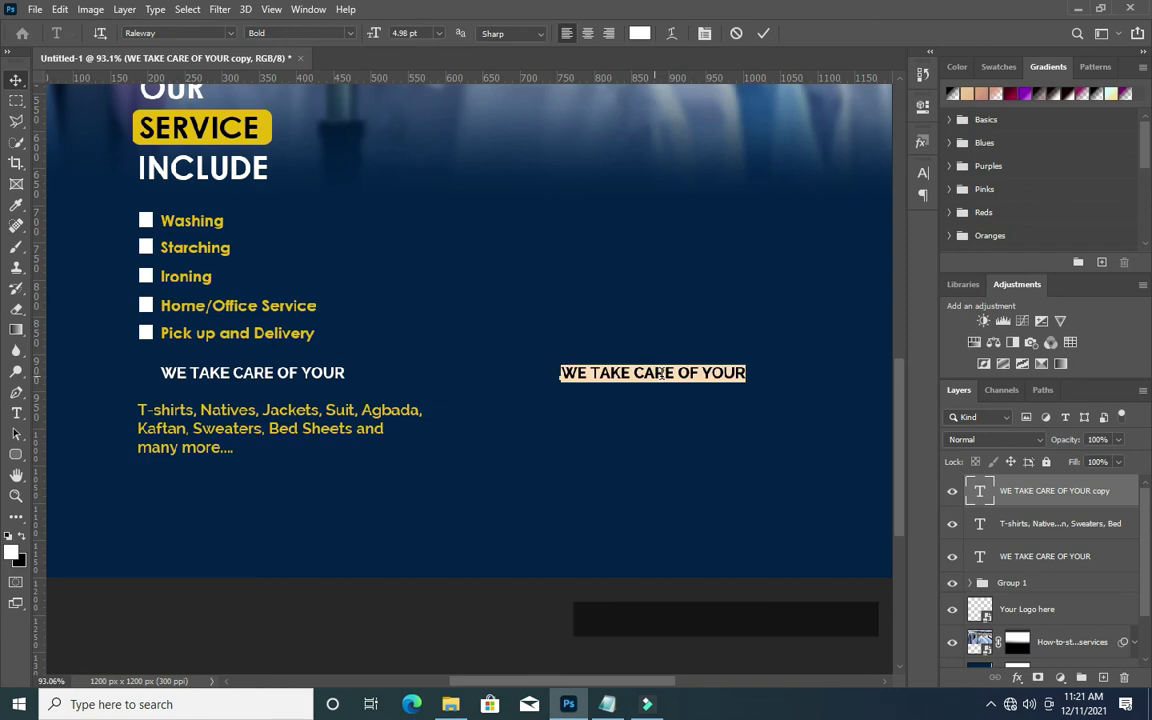
pyautogui.hotkey('ctrl', 'v')
pyautogui.click(763, 33)
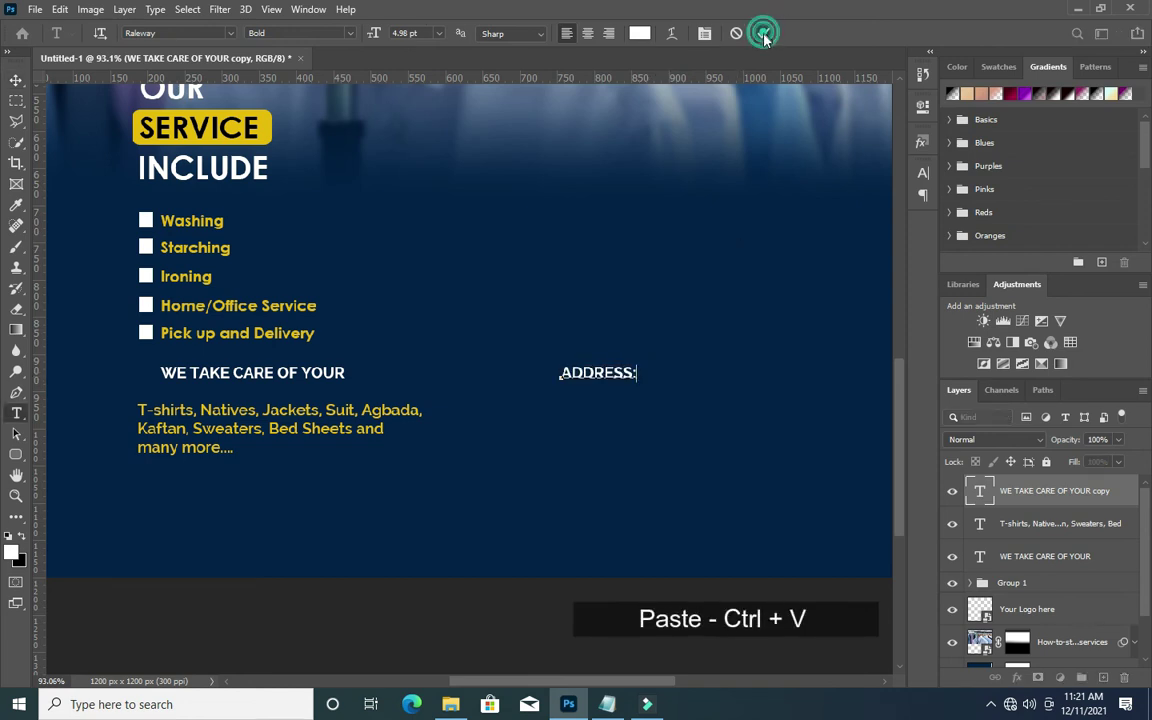
pyautogui.press('v')
# Duplicate the yellow three-line clothing list and place the copy below the ADDRESS: heading, aligned to its left edge.
pyautogui.click(283, 437)
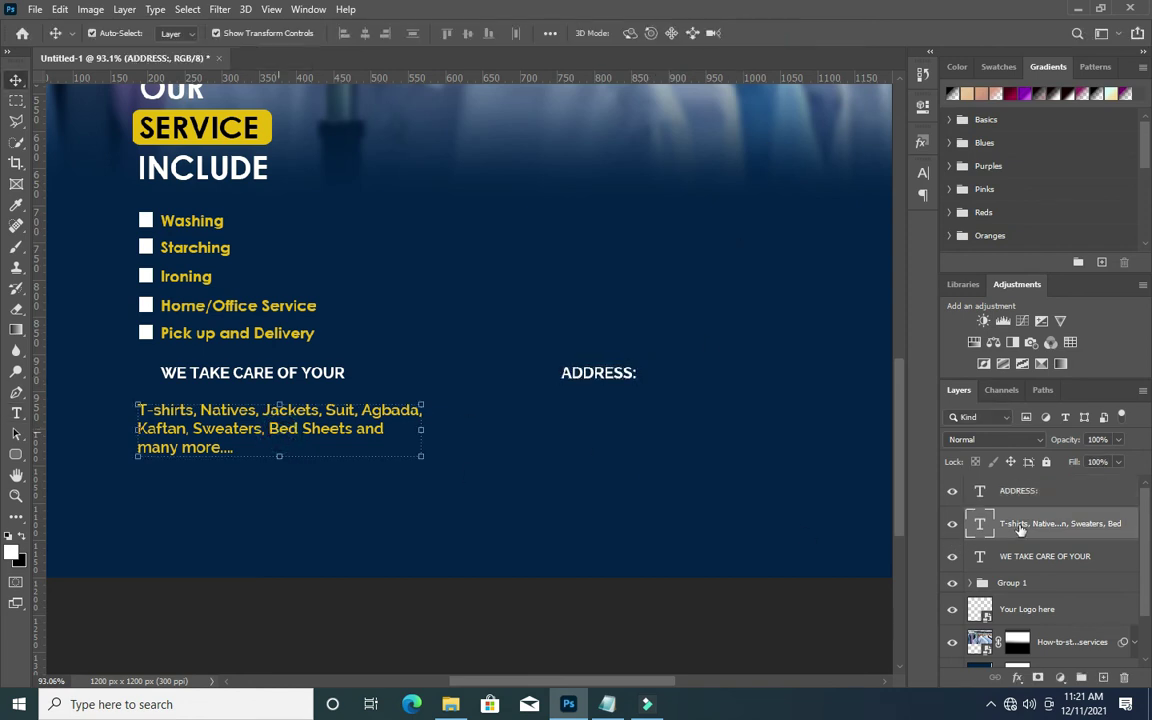
pyautogui.hotkey('ctrl', 'j')
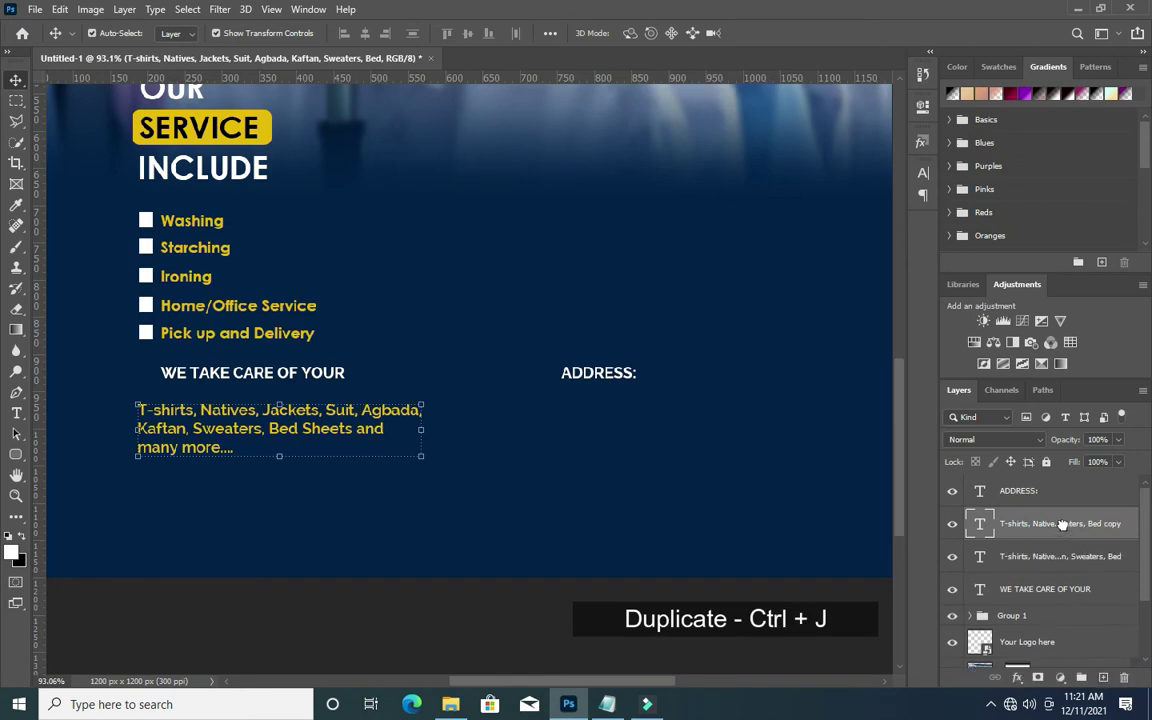
pyautogui.moveTo(283, 437); pyautogui.dragTo(624, 437)
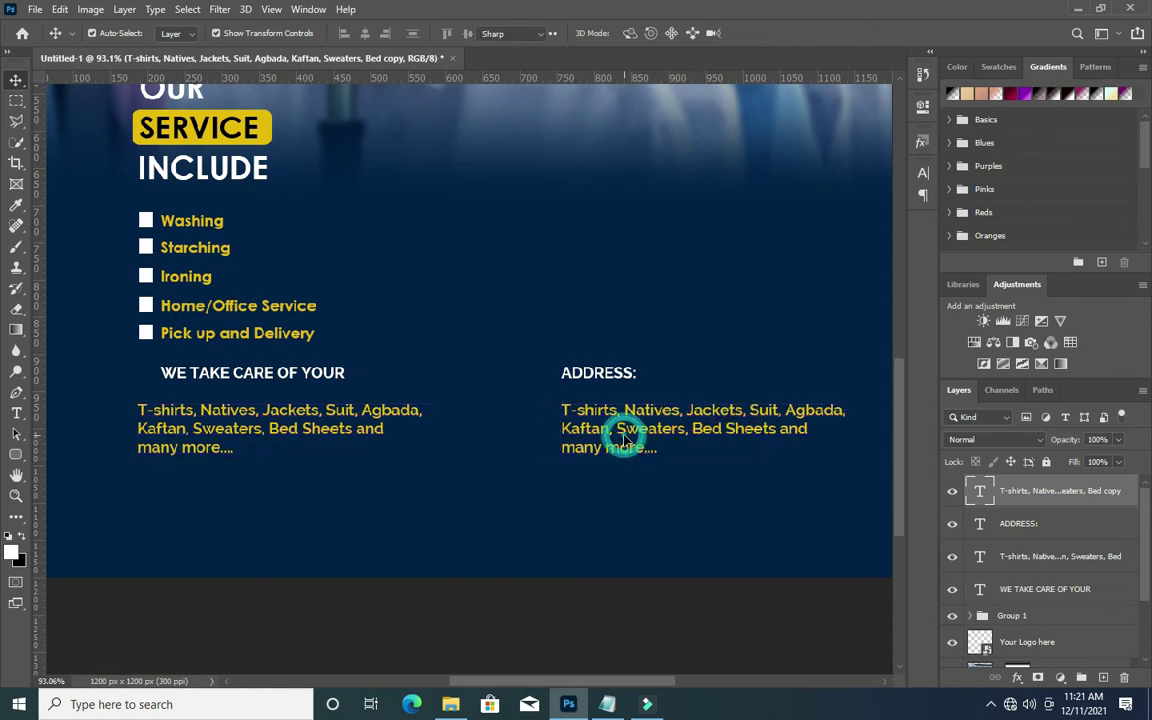
# Replace the duplicated clothing list's text with the two-line street address copied from the Notepad file.
pyautogui.doubleClick(624, 437)
pyautogui.click(607, 704)
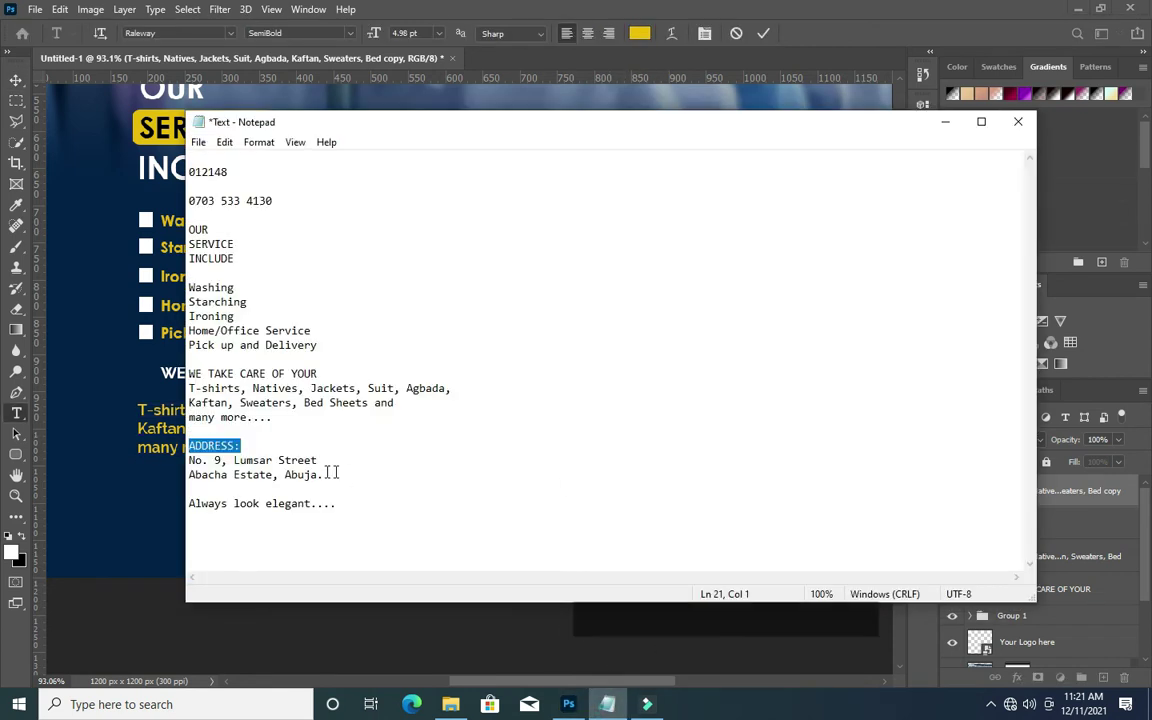
pyautogui.moveTo(324, 475); pyautogui.dragTo(189, 460)
pyautogui.hotkey('ctrl', 'c')
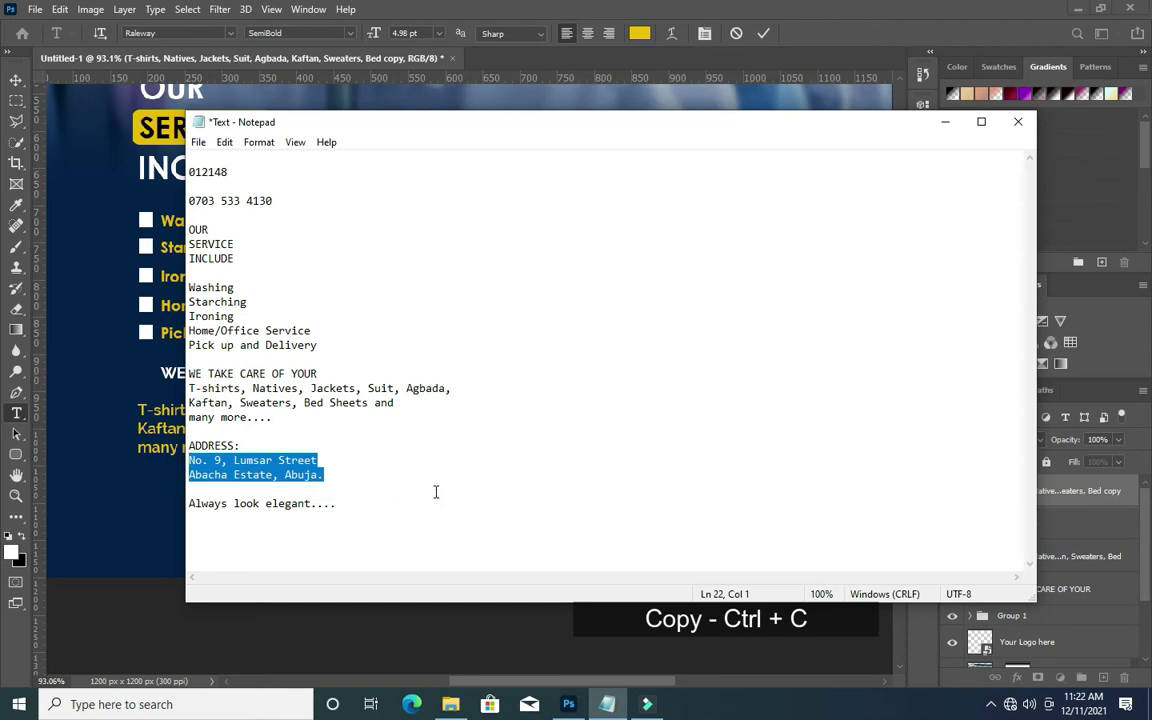
pyautogui.click(945, 121)
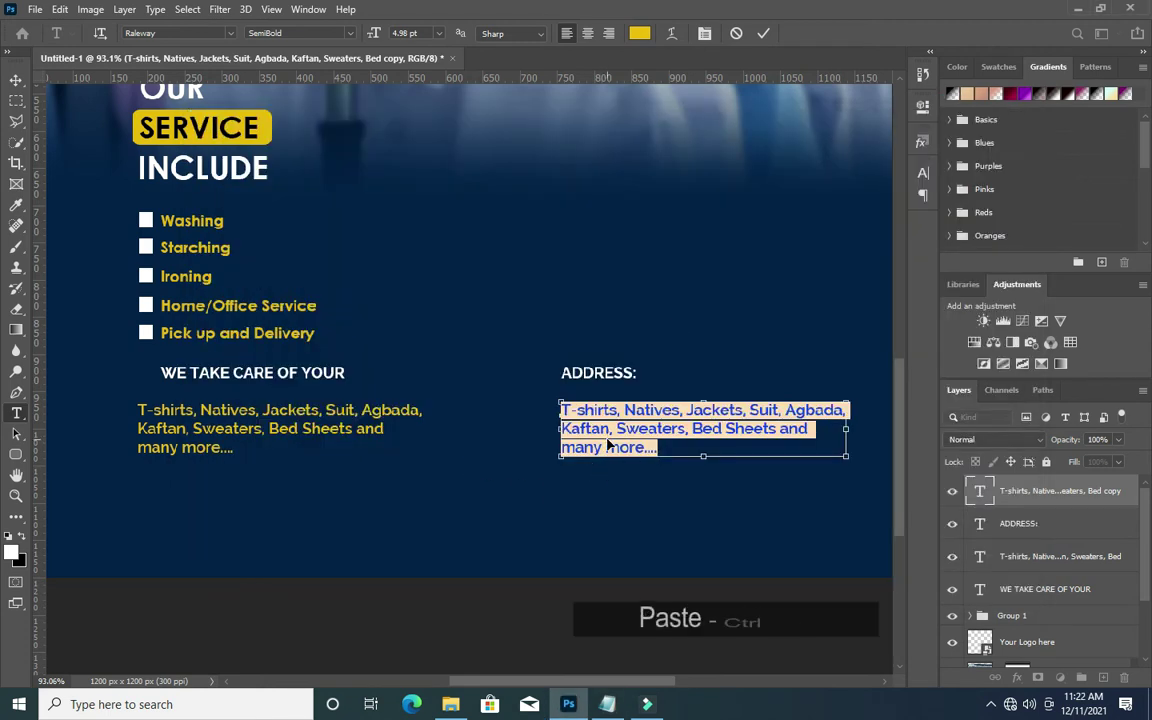
pyautogui.hotkey('ctrl', 'v')
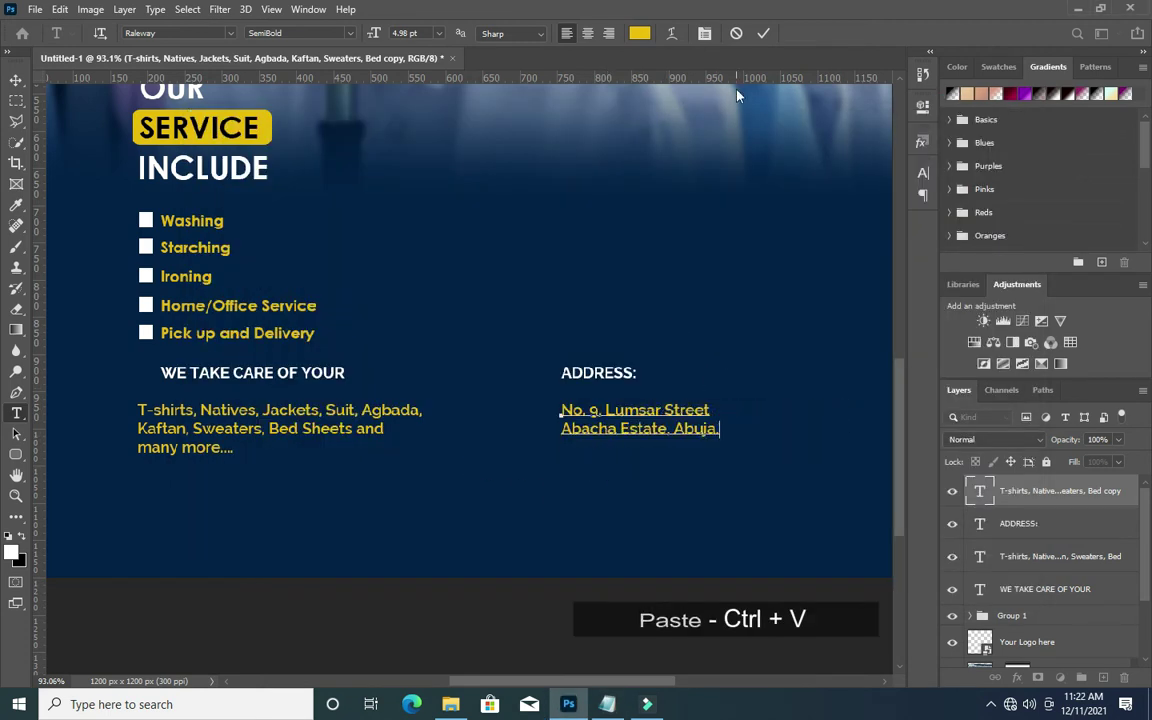
pyautogui.click(763, 33)
pyautogui.press('v')
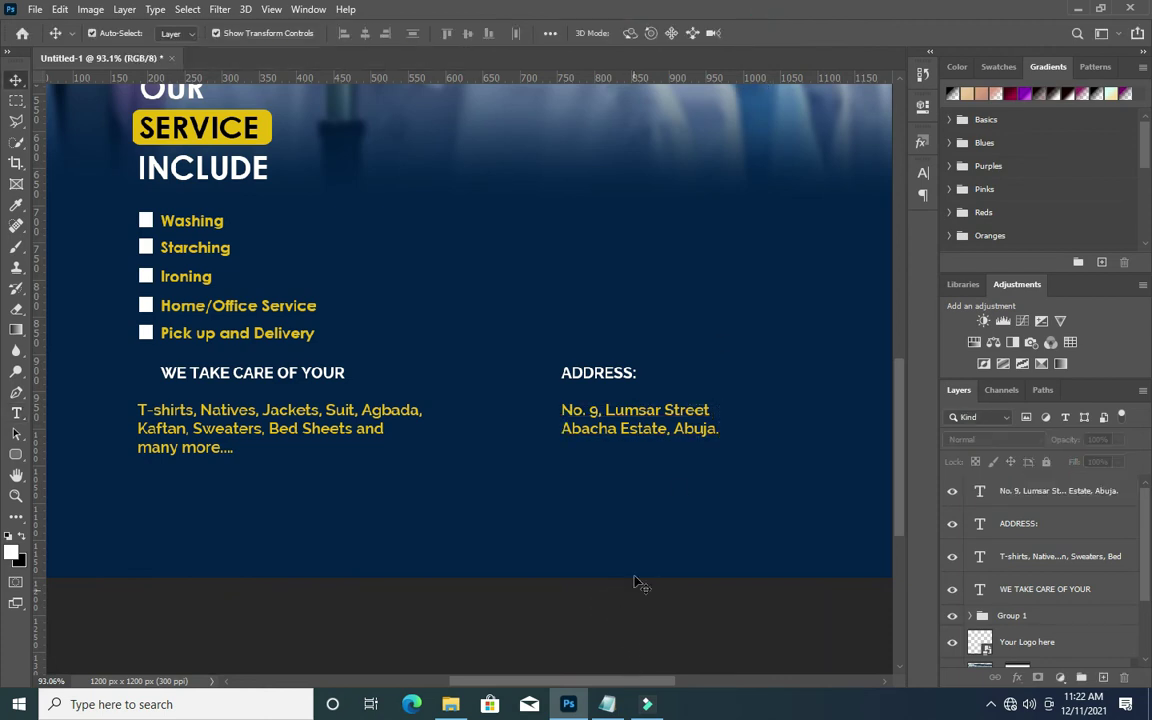
# Move the clothing list and the street address text up together by about 13 px, closer to their headings, and deselect them.
pyautogui.scroll(-3, 548, 489)
pyautogui.scroll(1, 591, 438)
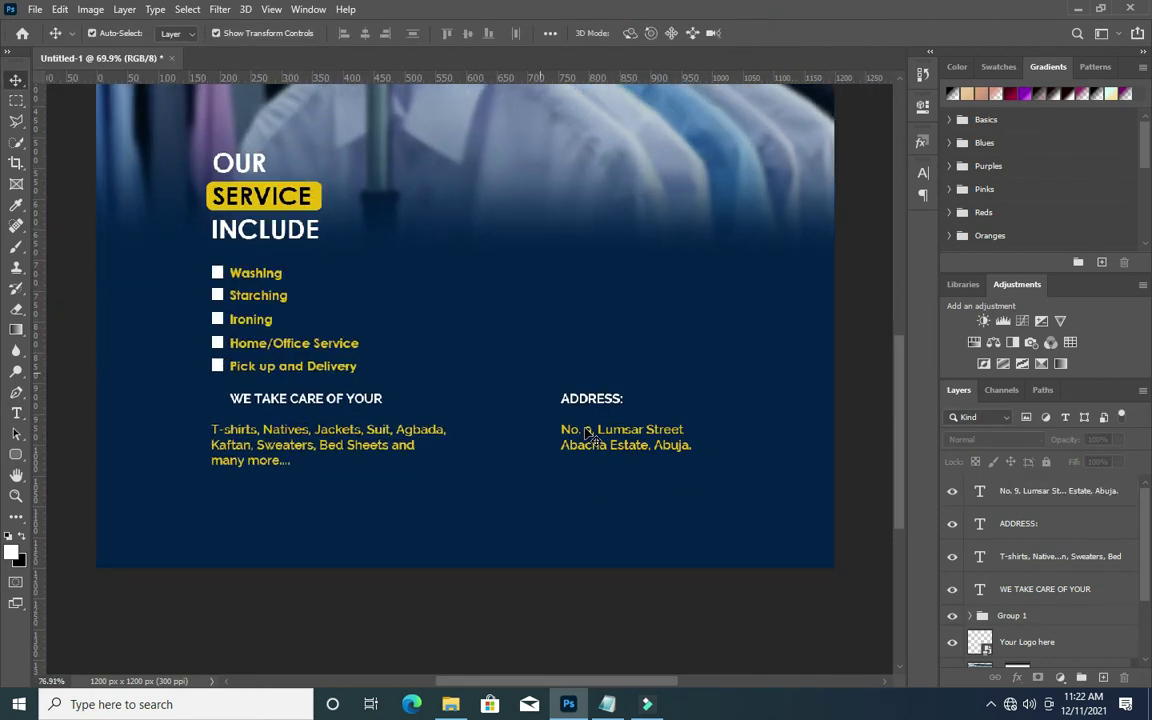
pyautogui.click(286, 434)
pyautogui.keyDown('shift'); pyautogui.click(635, 420); pyautogui.keyUp('shift')
pyautogui.press('Up')
pyautogui.press('Up')
pyautogui.press('Up')
pyautogui.press('Up')
pyautogui.press('Up')
pyautogui.press('Up')
pyautogui.press('Up')
pyautogui.press('Up')
pyautogui.press('Up')
pyautogui.press('Up')
pyautogui.press('Up')
pyautogui.press('Up')
pyautogui.press('Up')
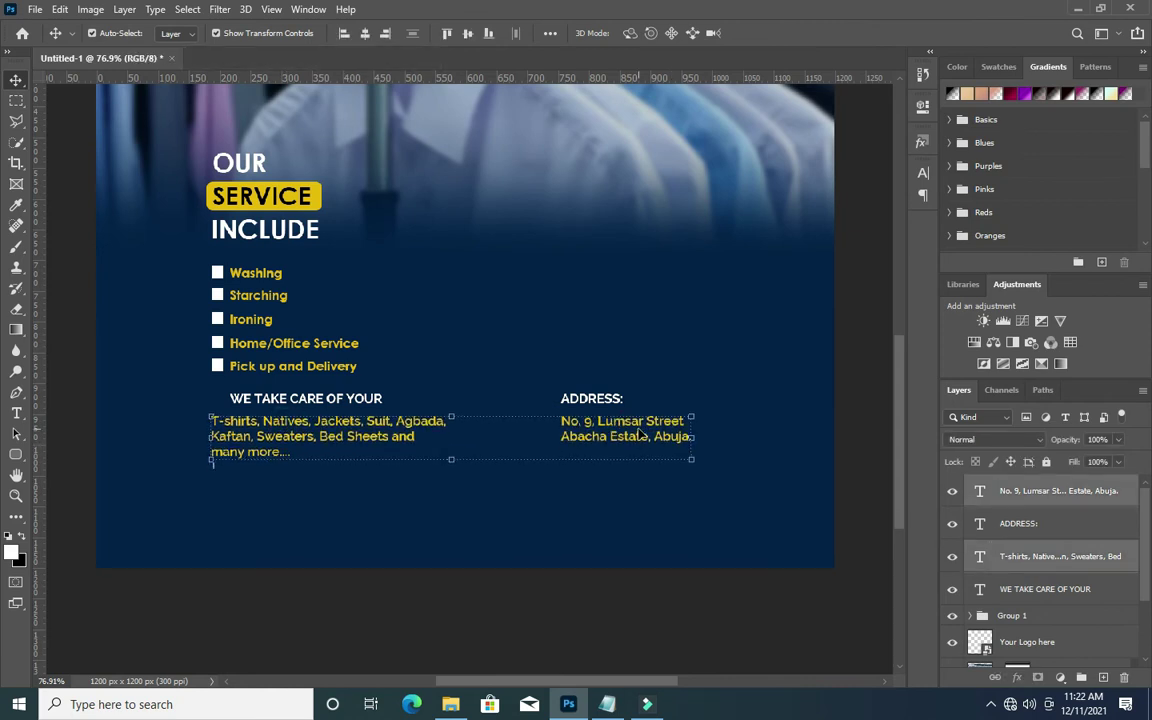
pyautogui.click(658, 612)
# Draw a white rectangle of about 1364 by 109 px across the flyer's bottom edge, directly above the dark blue fill layer, and deselect it.
pyautogui.scroll(-3, 658, 609)
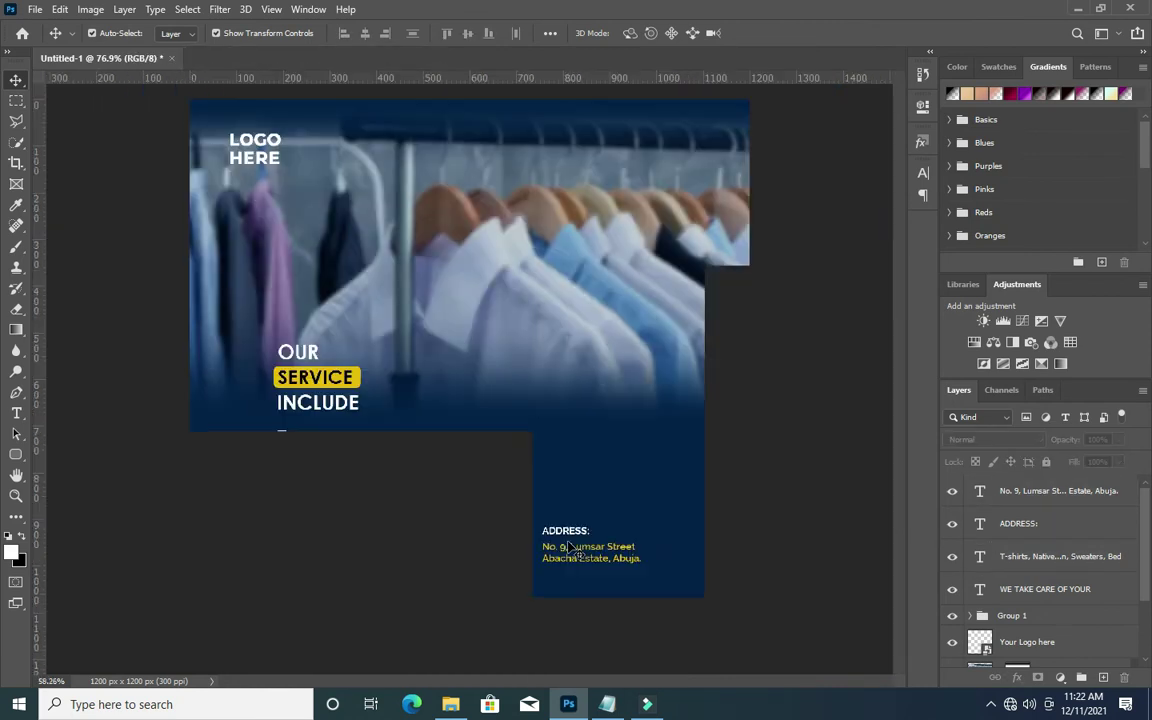
pyautogui.scroll(-1, 1068, 630)
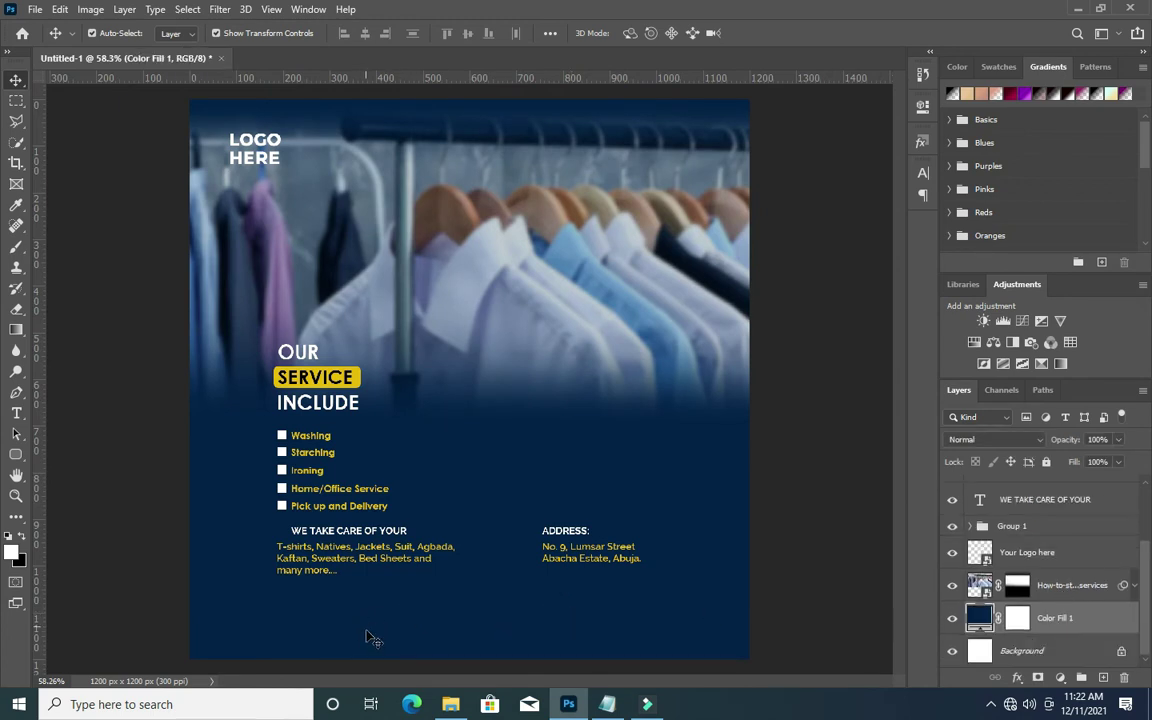
pyautogui.rightClick(16, 455)
pyautogui.click(72, 452)
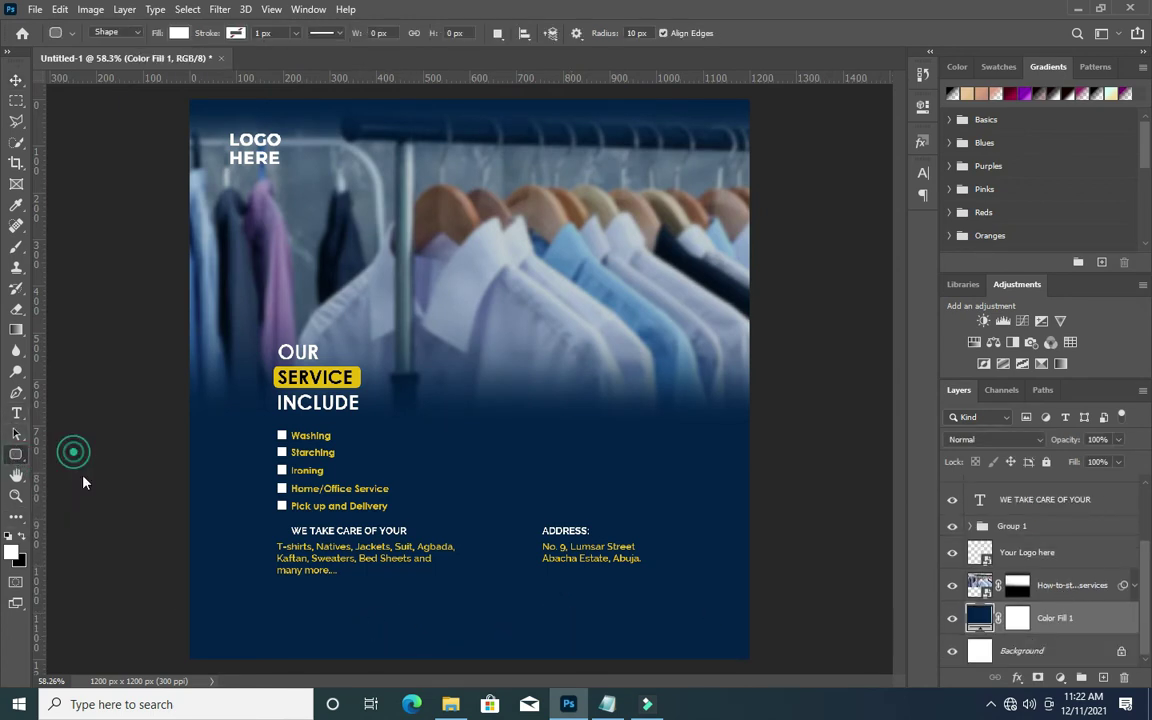
pyautogui.moveTo(147, 620); pyautogui.dragTo(784, 670)
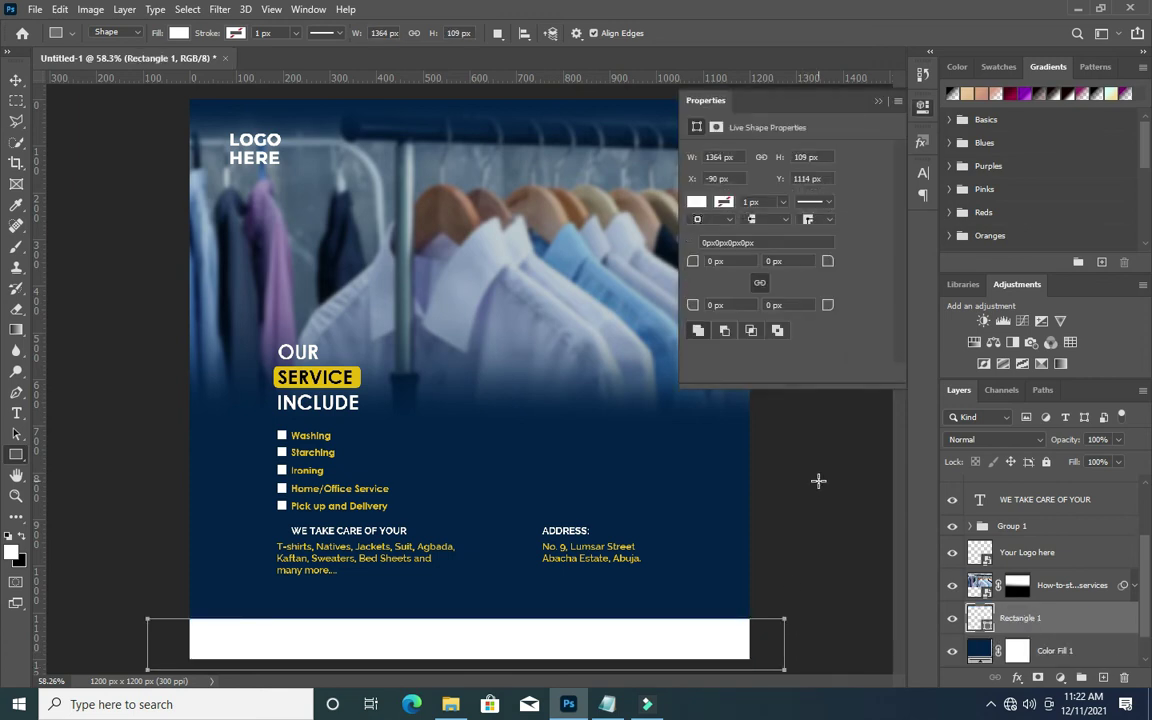
pyautogui.click(878, 101)
pyautogui.press('v')
pyautogui.click(795, 312)
pyautogui.hotkey('ctrl', '-')
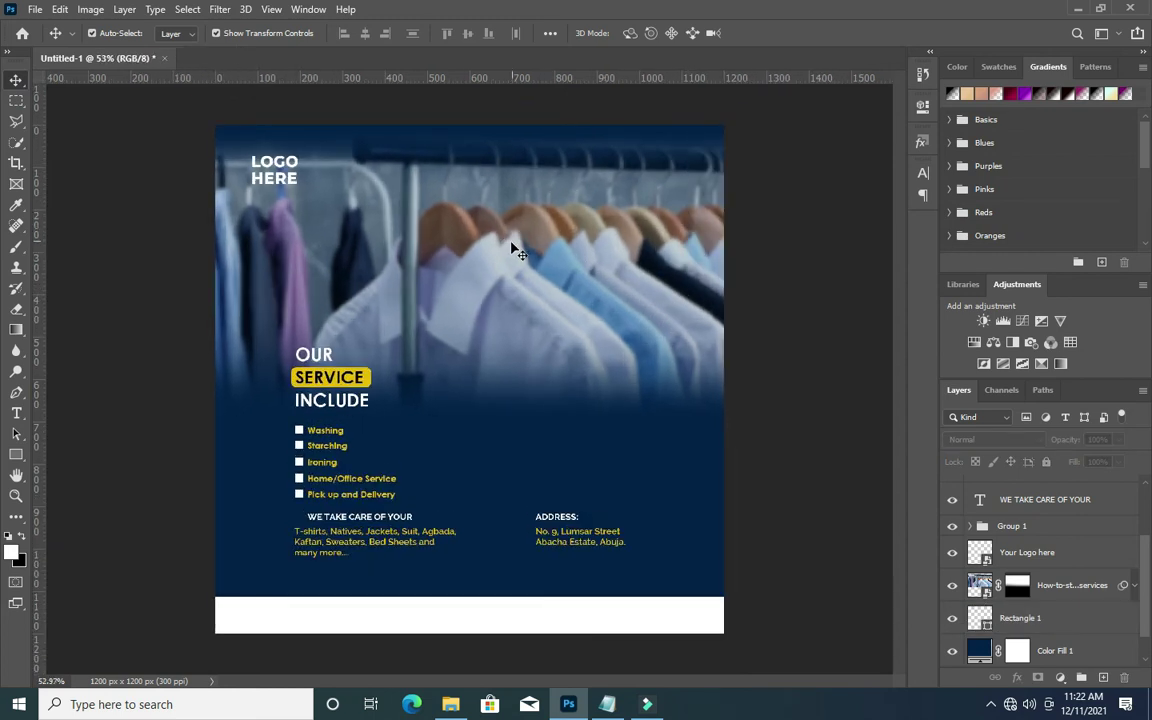
pyautogui.hotkey('ctrl', '0')
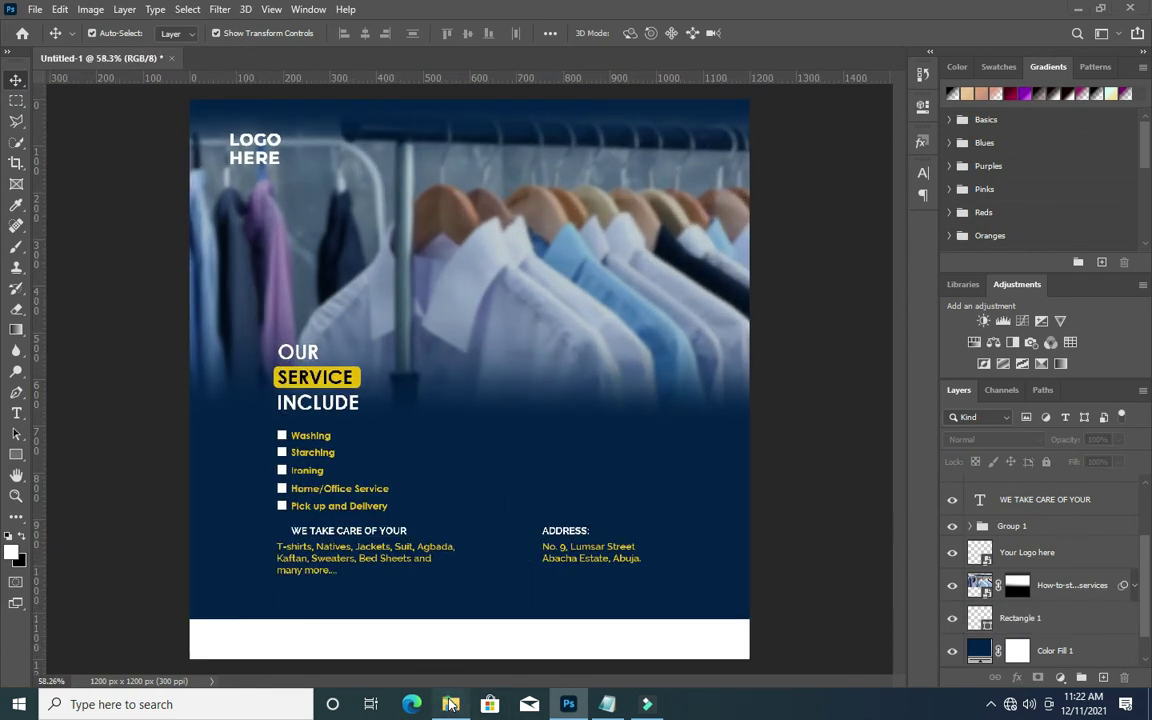
pyautogui.hotkey('alt', 'Tab')
pyautogui.click(563, 639)
pyautogui.click(558, 640)
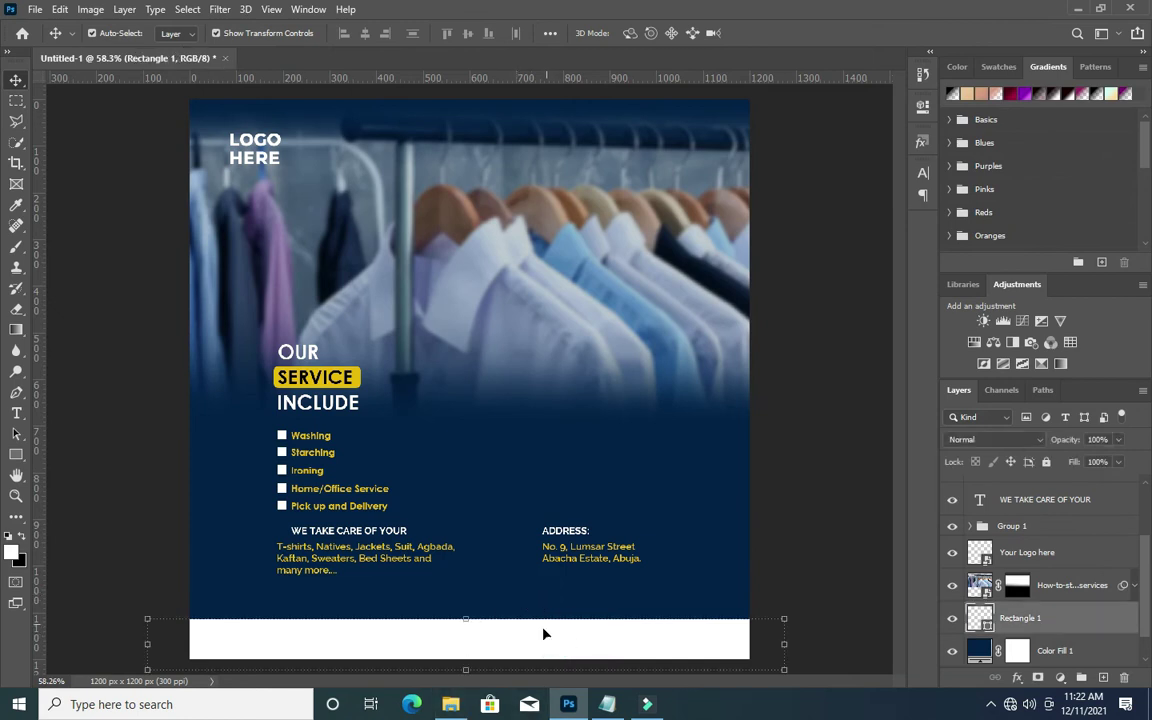
# Place the fff social media icons image above the street address layer, scaled down to a small row beneath the address and aligned to its left edge.
pyautogui.click(576, 565)
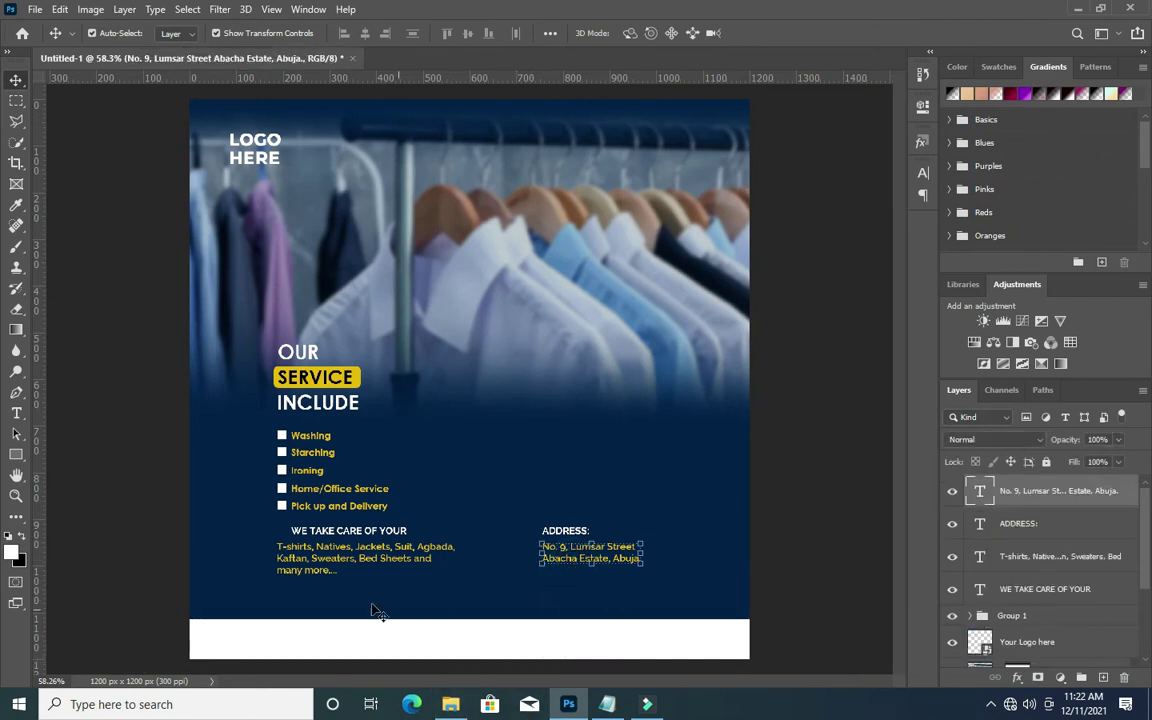
pyautogui.click(450, 704)
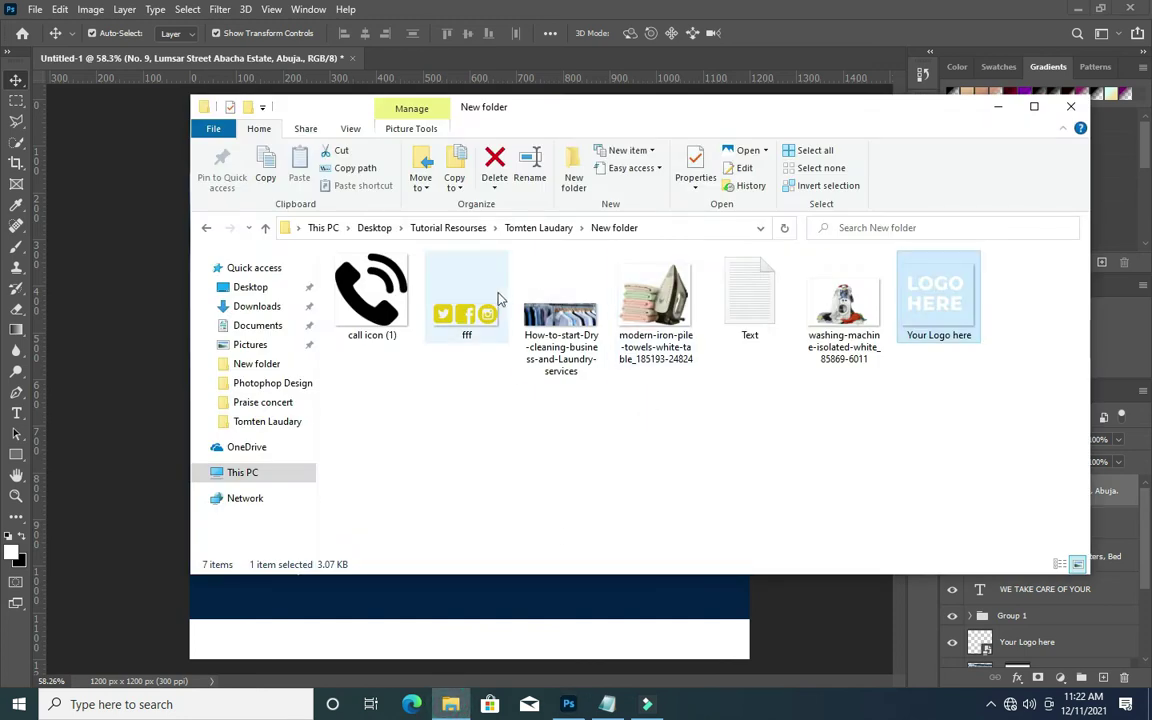
pyautogui.click(481, 318)
pyautogui.moveTo(481, 330); pyautogui.dragTo(506, 536)
pyautogui.moveTo(465, 368); pyautogui.dragTo(571, 616)
pyautogui.scroll(5, 571, 616)
pyautogui.moveTo(748, 638); pyautogui.dragTo(541, 583)
pyautogui.scroll(1, 603, 560)
pyautogui.scroll(3, 603, 560)
pyautogui.click(765, 33)
# Duplicate the street address text, bring the copy to the top of the layer stack and place it just right of the social media icons.
pyautogui.click(686, 516)
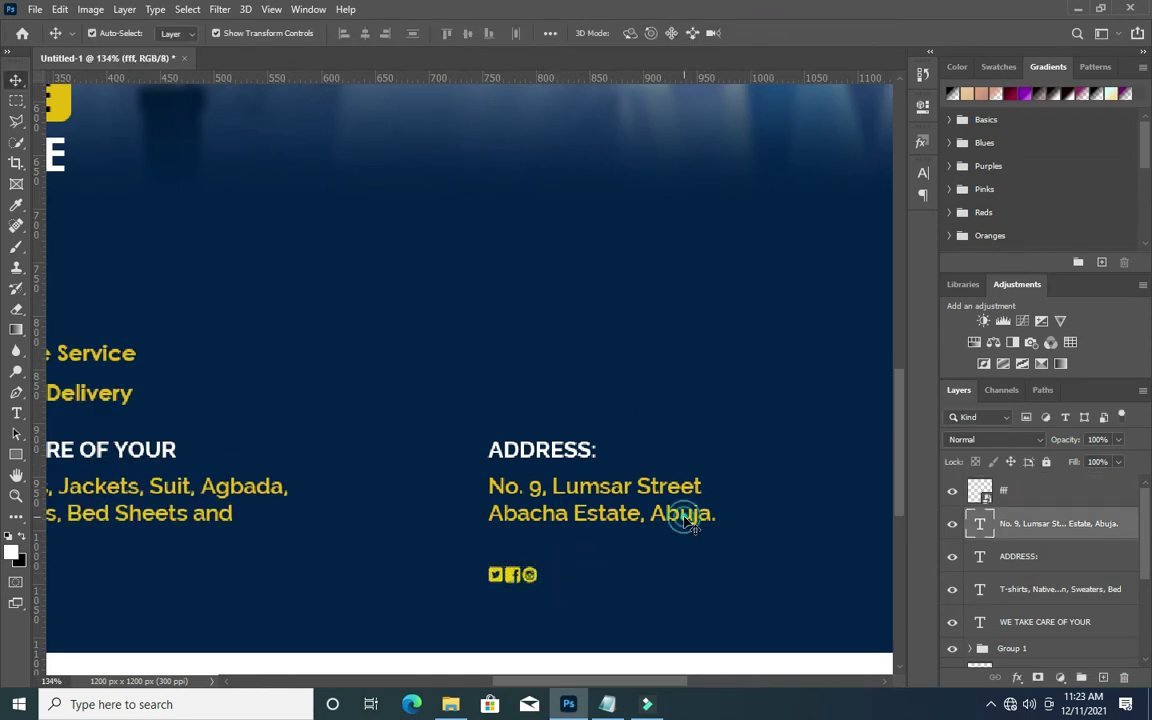
pyautogui.moveTo(1080, 520); pyautogui.dragTo(1104, 678)
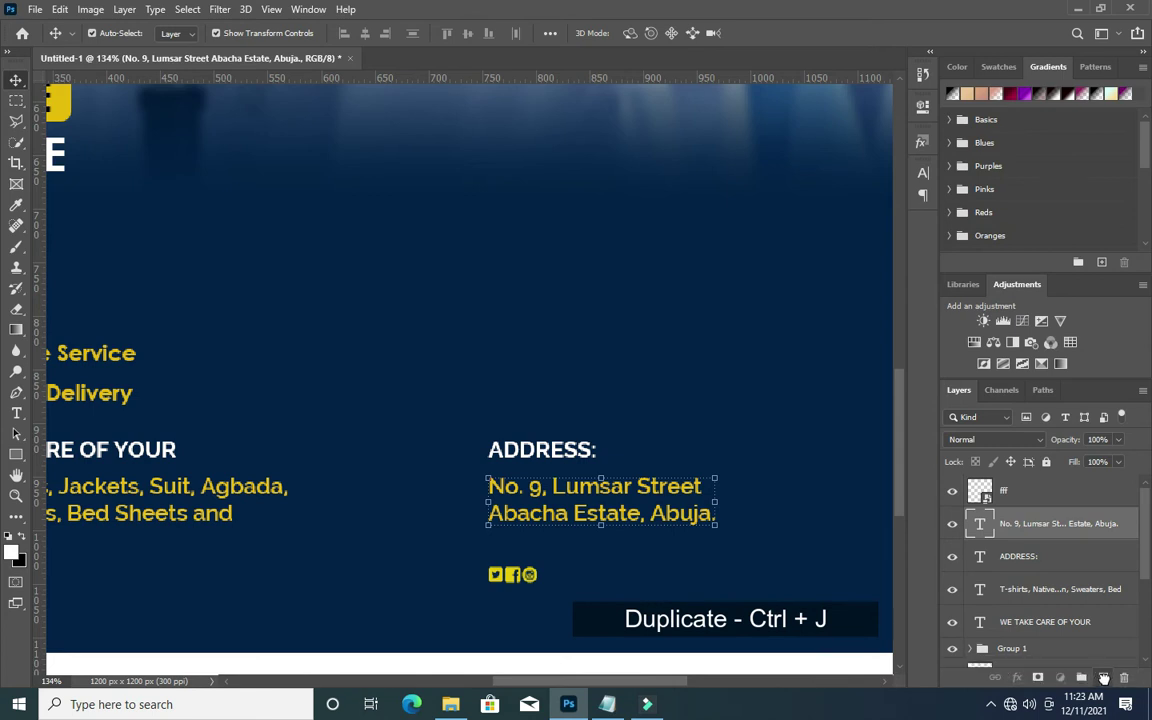
pyautogui.hotkey('ctrl', 'j')
pyautogui.moveTo(1064, 523); pyautogui.dragTo(1062, 483)
pyautogui.moveTo(593, 491); pyautogui.dragTo(660, 577)
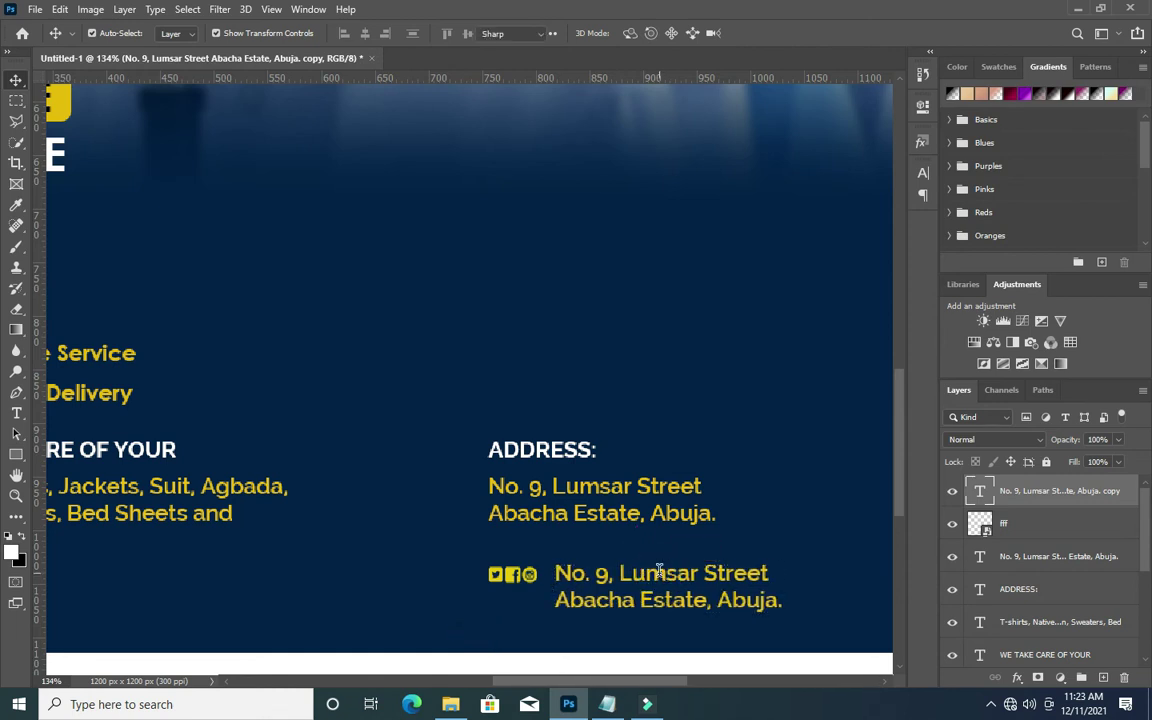
# Replace the text copy beside the social media icons with the handle tj_laudary and commit it.
pyautogui.doubleClick(660, 575)
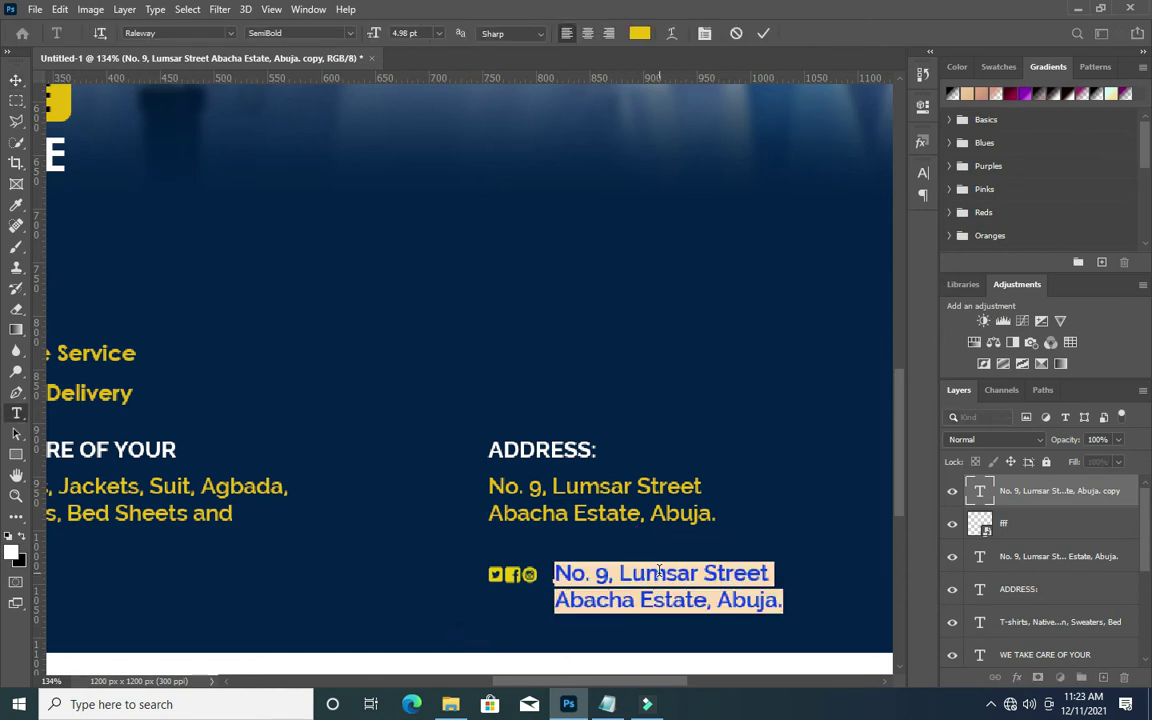
pyautogui.write('tj laudary')
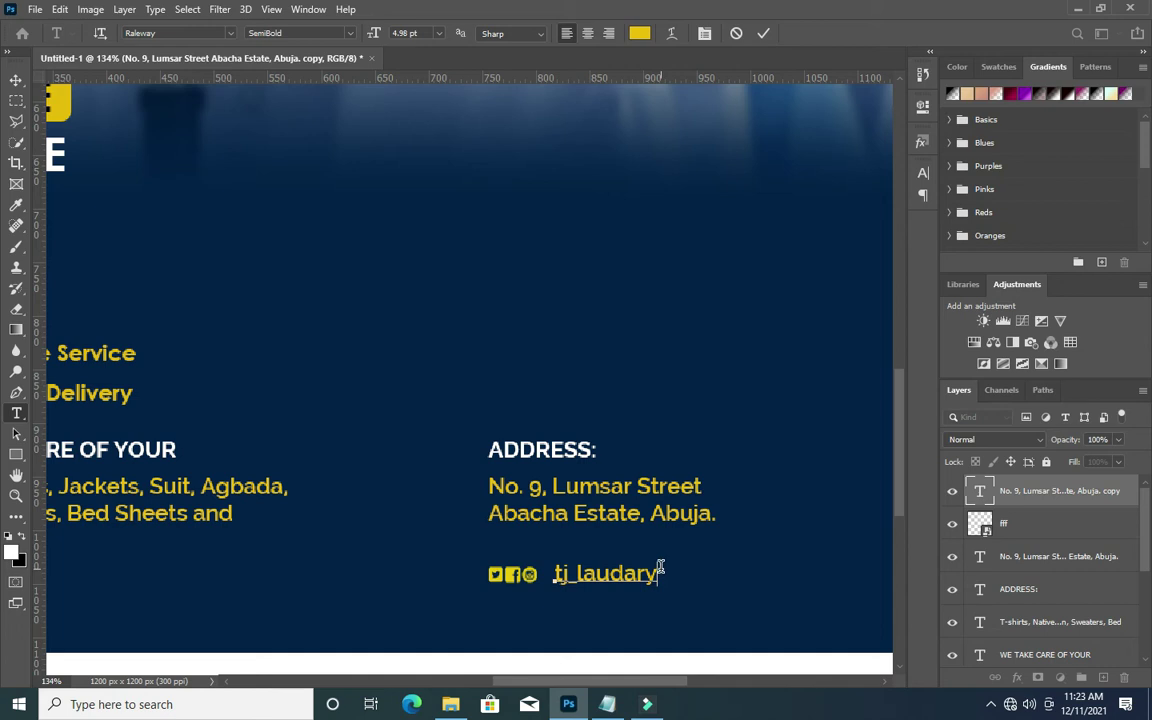
pyautogui.click(765, 35)
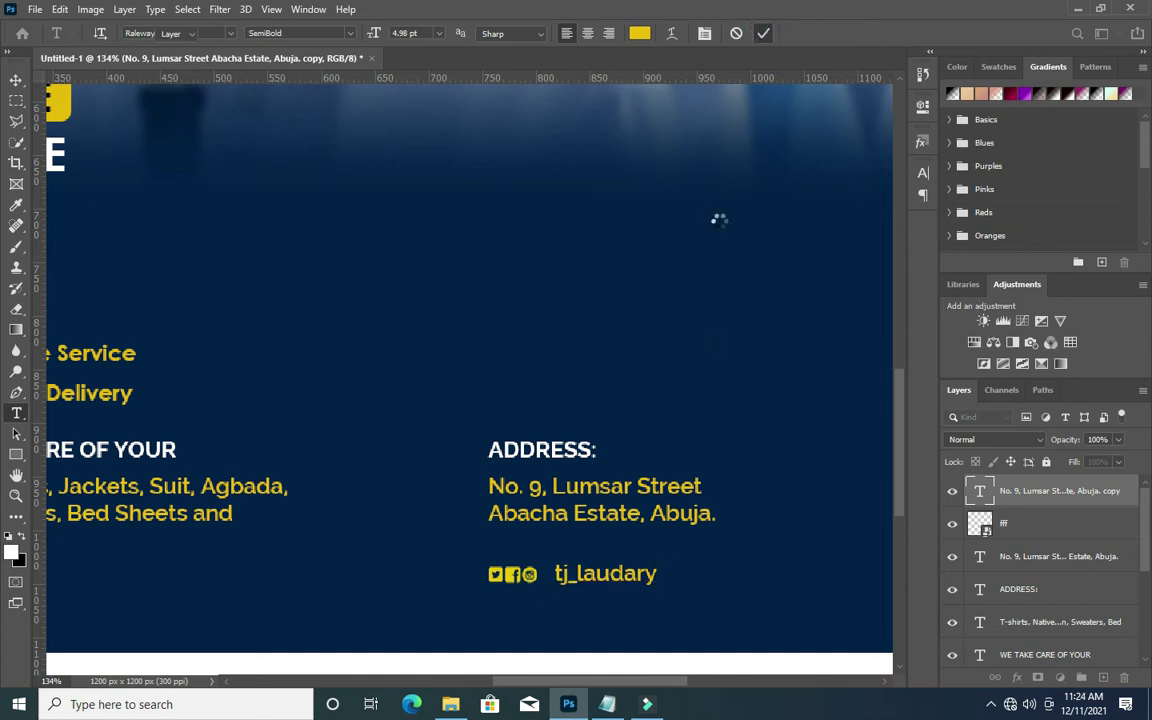
pyautogui.press('v')
pyautogui.scroll(-3, 700, 403)
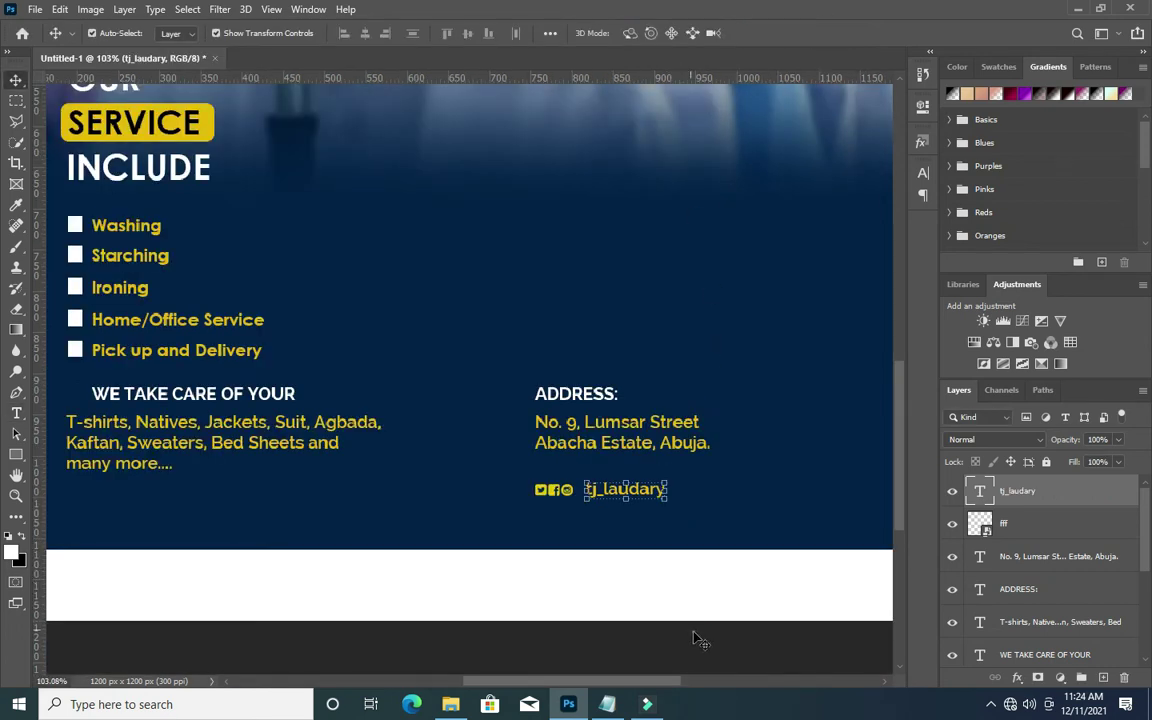
pyautogui.scroll(-1, 500, 557)
pyautogui.scroll(-2, 497, 557)
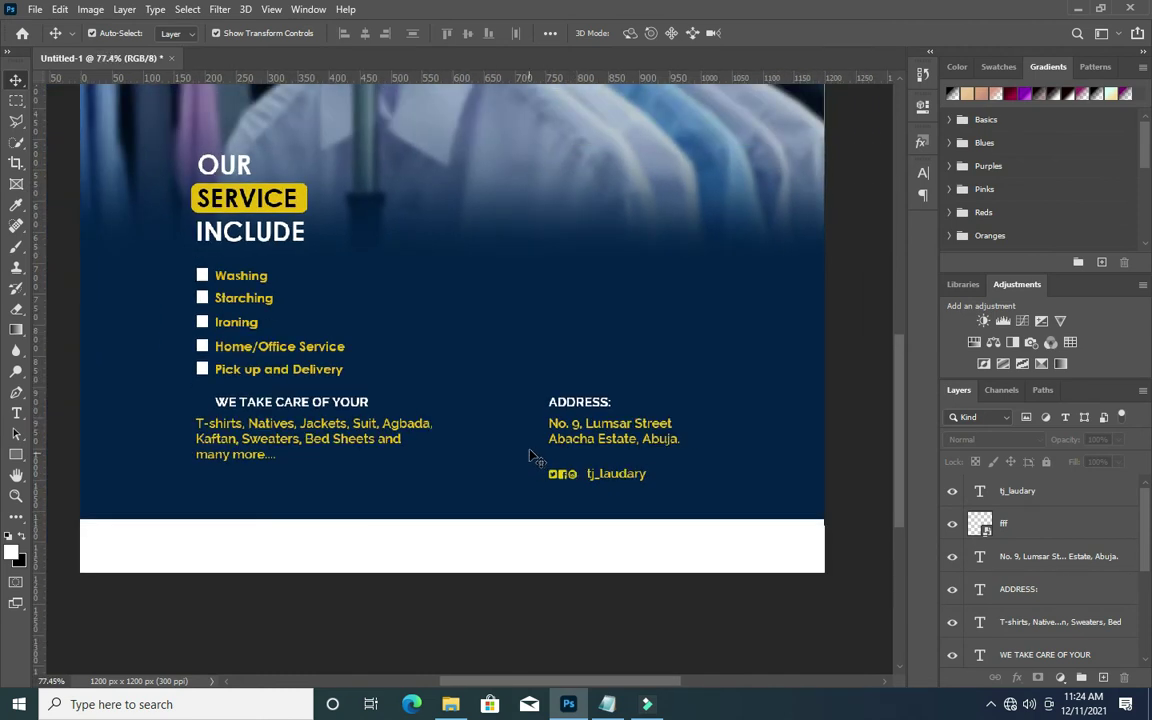
pyautogui.scroll(1, 462, 597)
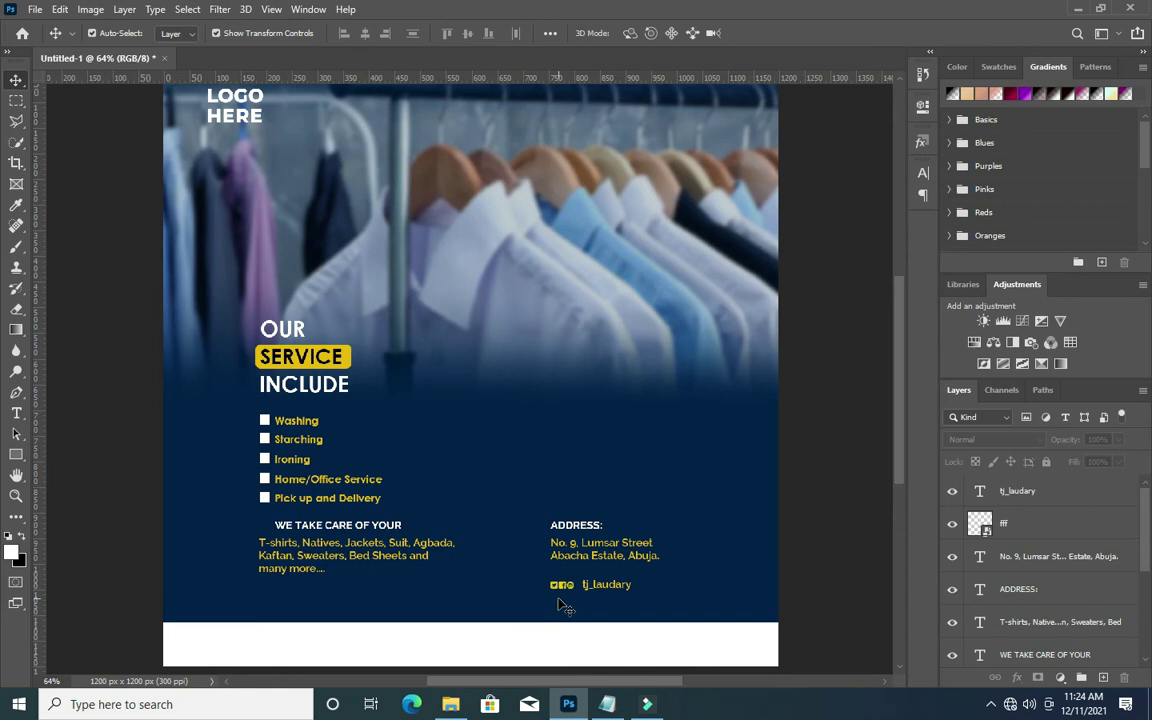
pyautogui.scroll(-2, 895, 445)
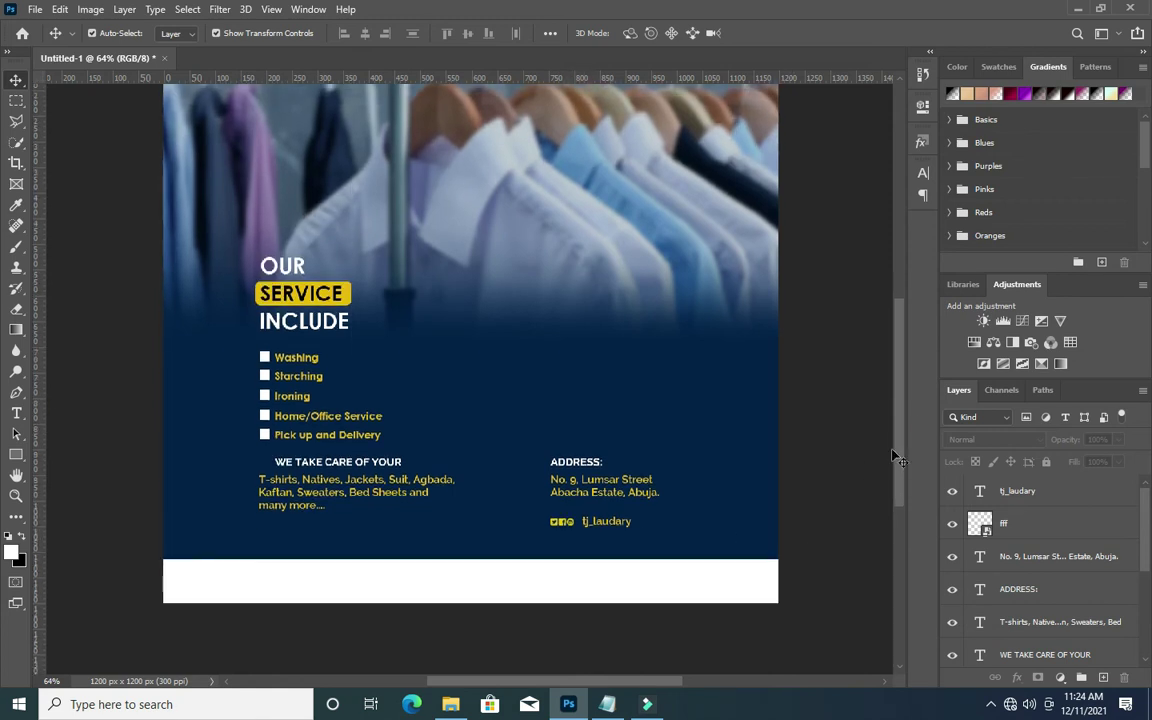
pyautogui.scroll(4, 591, 535)
pyautogui.click(628, 525)
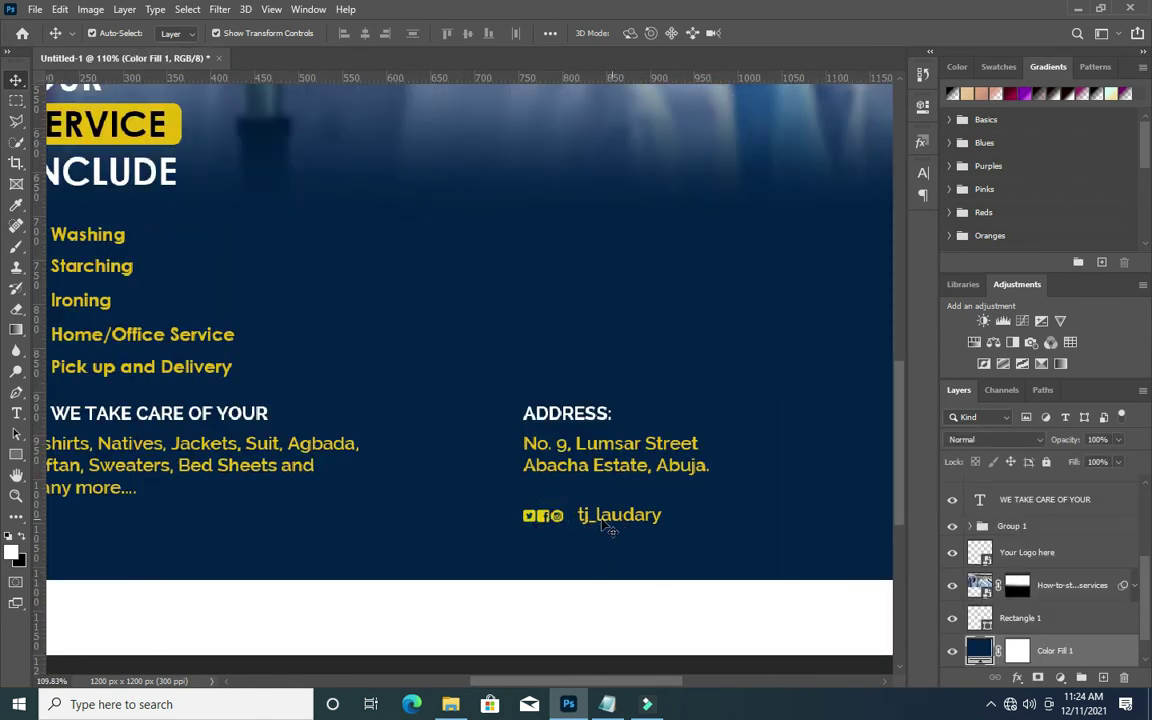
pyautogui.click(548, 514)
pyautogui.click(612, 519)
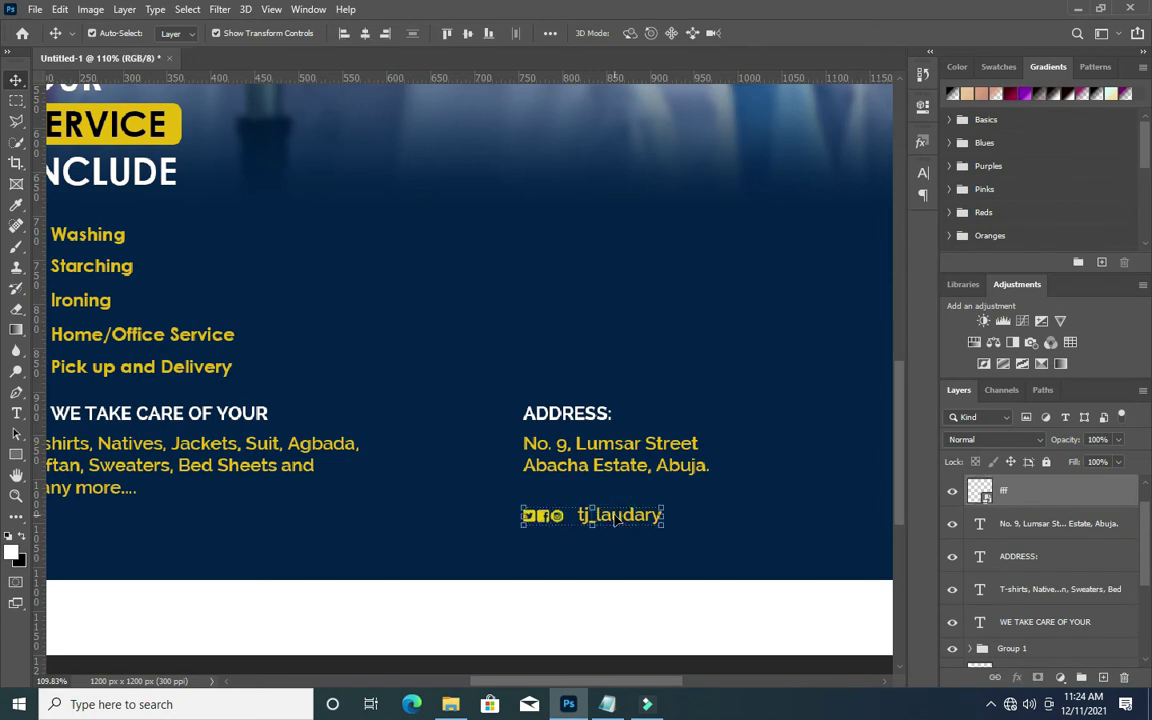
pyautogui.keyDown('shift'); pyautogui.click(614, 519); pyautogui.keyUp('shift')
pyautogui.press('Down')
pyautogui.press('Down')
pyautogui.press('Down')
pyautogui.press('Down')
pyautogui.press('Down')
pyautogui.press('Down')
pyautogui.press('Down')
pyautogui.press('Down')
pyautogui.press('Down')
pyautogui.press('Down')
pyautogui.press('Down')
pyautogui.press('Down')
pyautogui.press('Down')
pyautogui.press('Down')
pyautogui.press('Down')
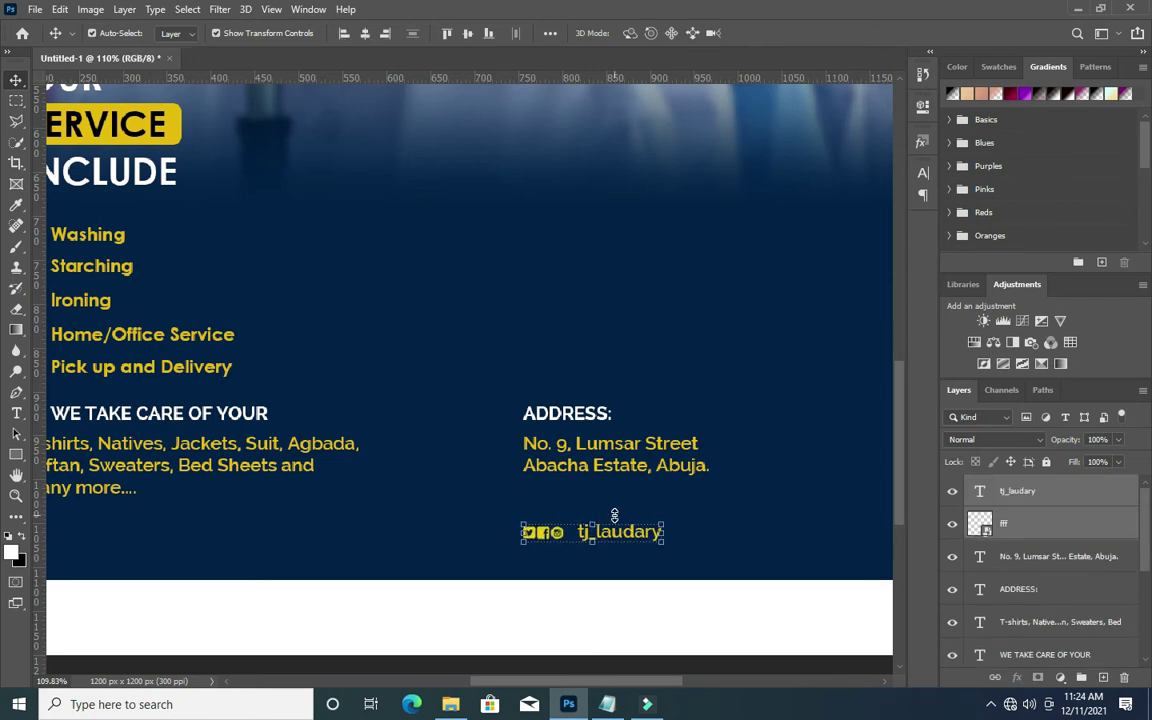
# Duplicate the street address text below the address and replace the copy's wording with the phone number from the Notepad text file.
pyautogui.moveTo(1032, 567); pyautogui.dragTo(1104, 680)
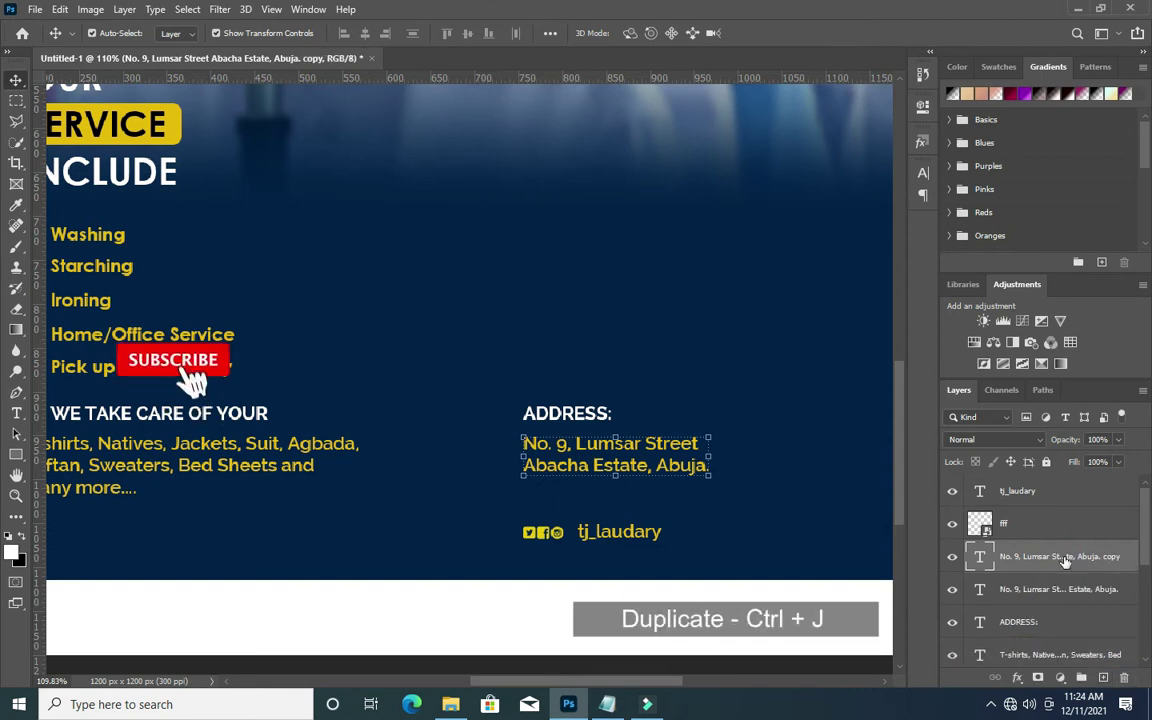
pyautogui.moveTo(622, 471); pyautogui.dragTo(622, 513)
pyautogui.doubleClick(620, 489)
pyautogui.click(607, 704)
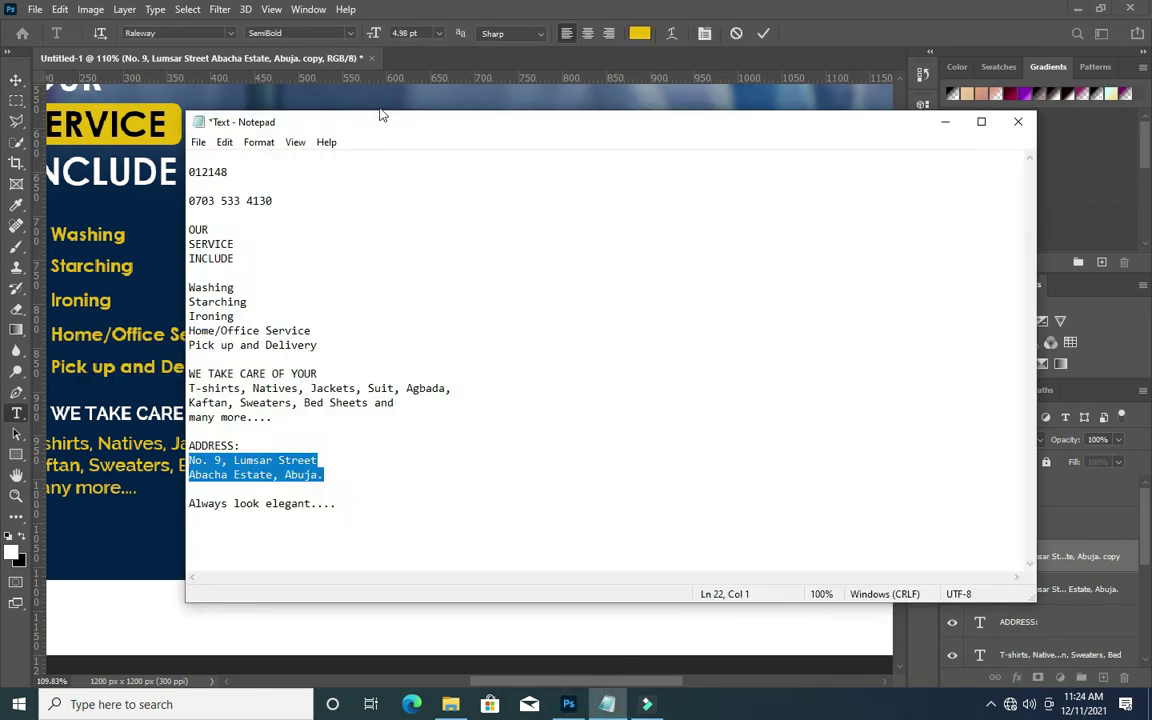
pyautogui.moveTo(284, 200); pyautogui.dragTo(189, 200)
pyautogui.hotkey('ctrl', 'c')
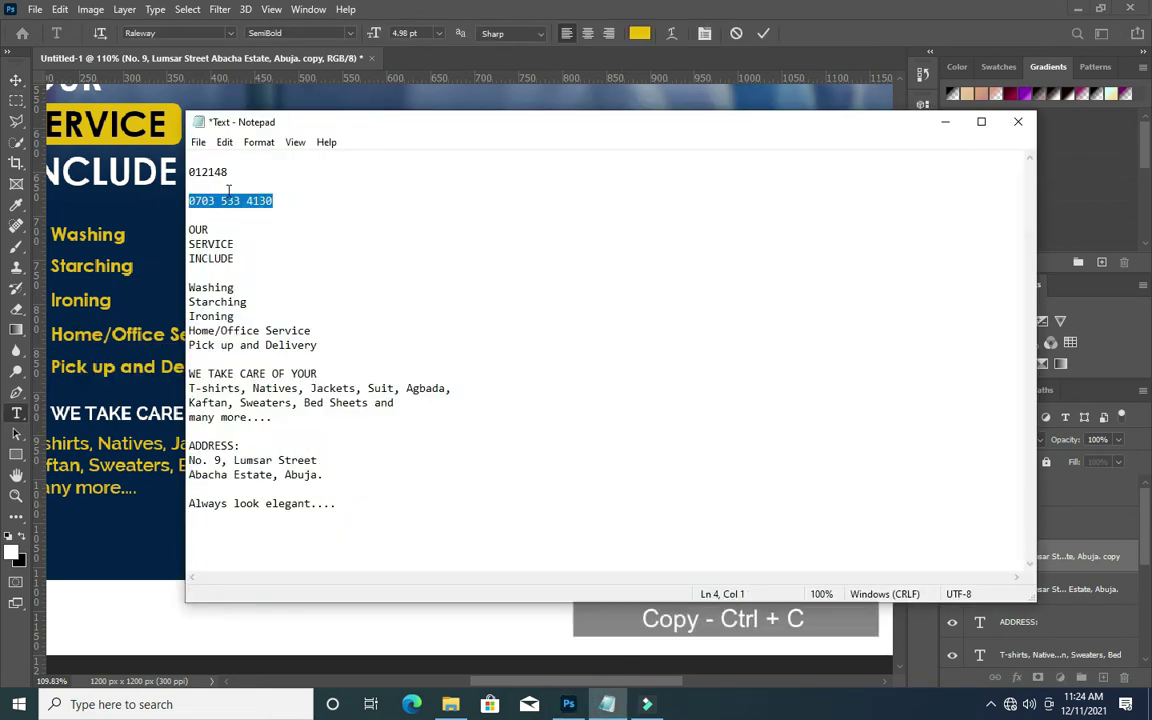
pyautogui.click(942, 122)
pyautogui.hotkey('ctrl', 'v')
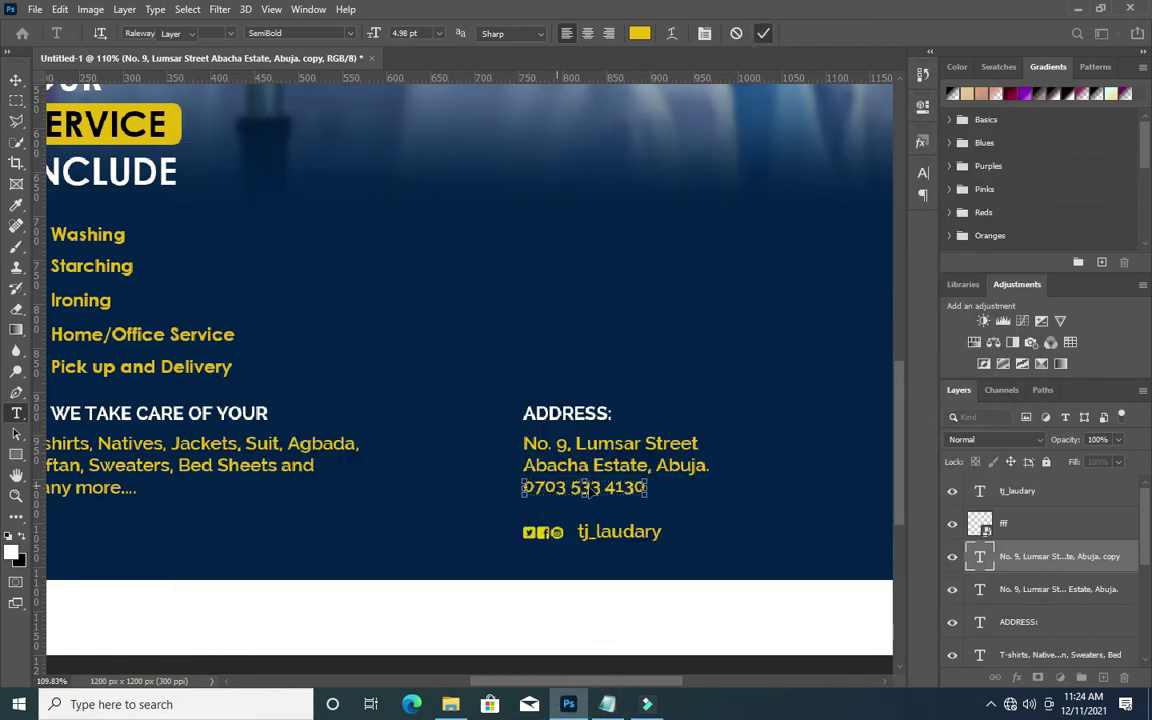
pyautogui.click(763, 33)
# Move the phone number text to sit between the address and the tj_laudary handle, and recolour it white (ffffff).
pyautogui.press('v')
pyautogui.moveTo(592, 497); pyautogui.dragTo(627, 508)
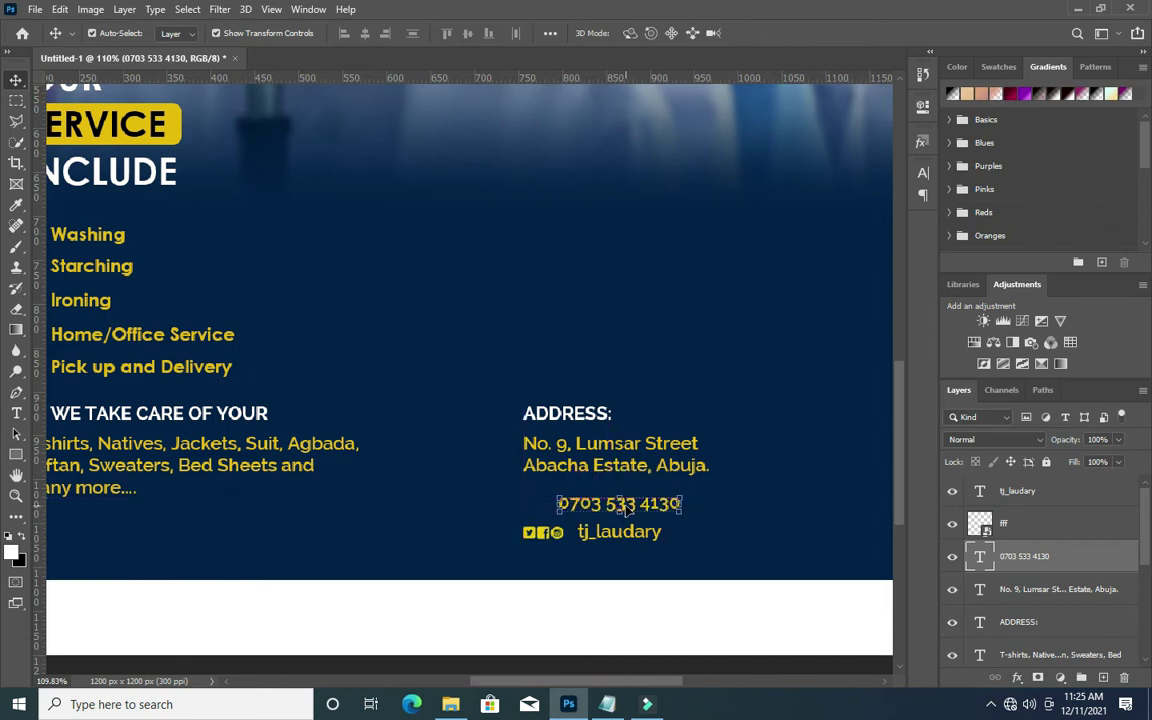
pyautogui.press('t')
pyautogui.click(638, 33)
pyautogui.moveTo(727, 204); pyautogui.dragTo(712, 173)
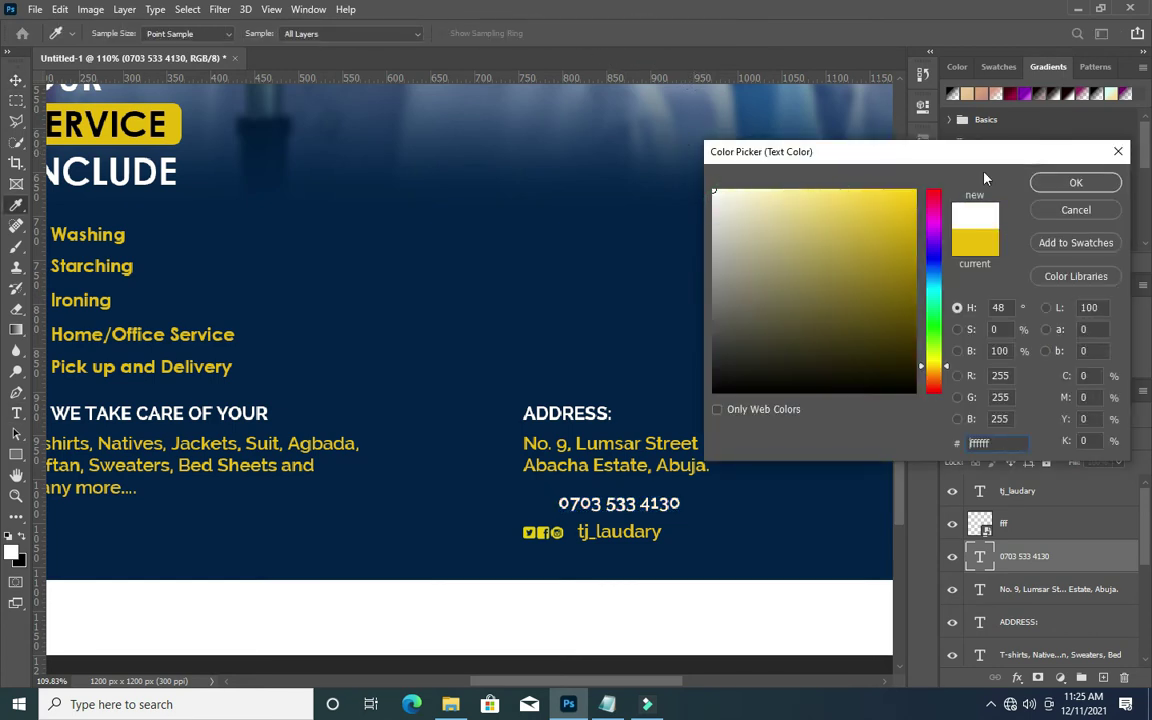
pyautogui.click(1072, 182)
# Scale the phone number text down proportionally to about 83.14% so its right end lines up with the handle below.
pyautogui.press('v')
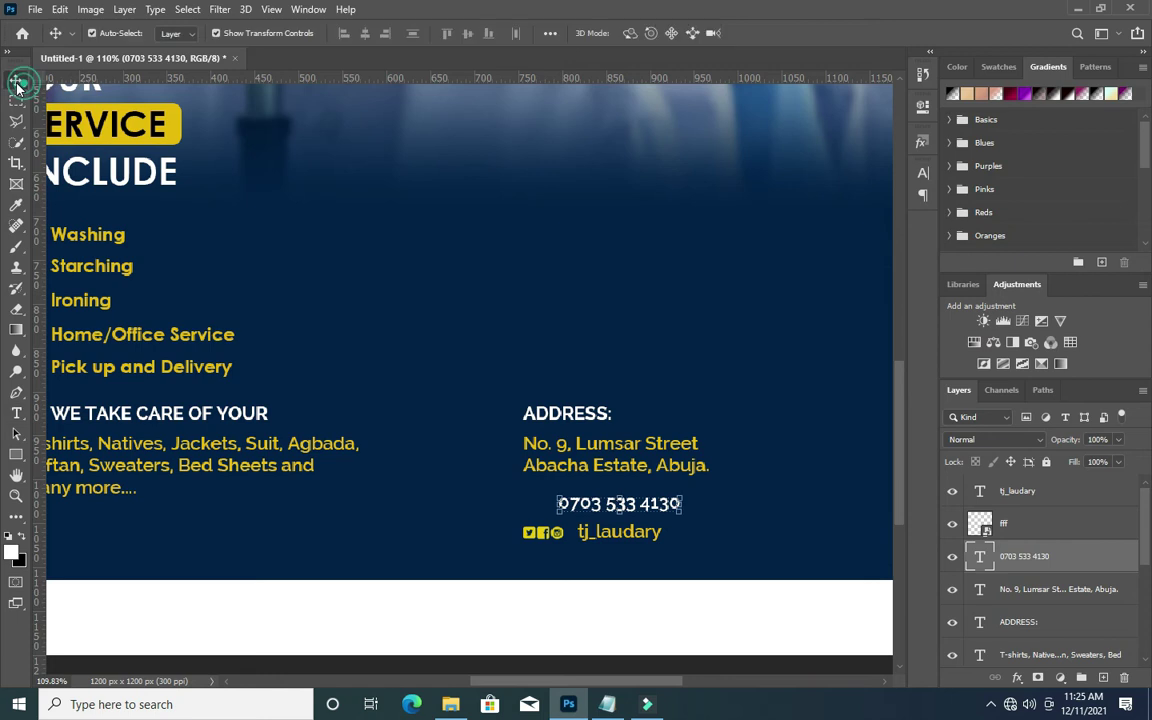
pyautogui.moveTo(684, 514); pyautogui.dragTo(662, 514)
pyautogui.click(792, 33)
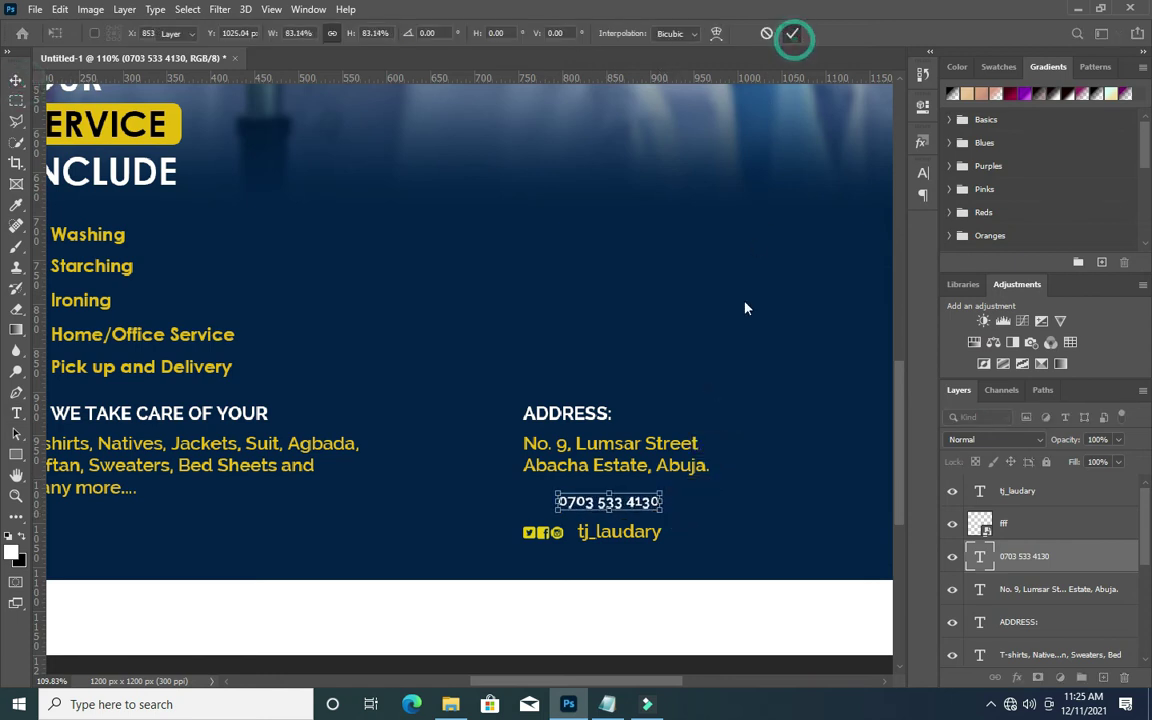
# Set the phone number text in Century Gothic Bold and deselect it.
pyautogui.scroll(2, 657, 505)
pyautogui.scroll(2, 657, 507)
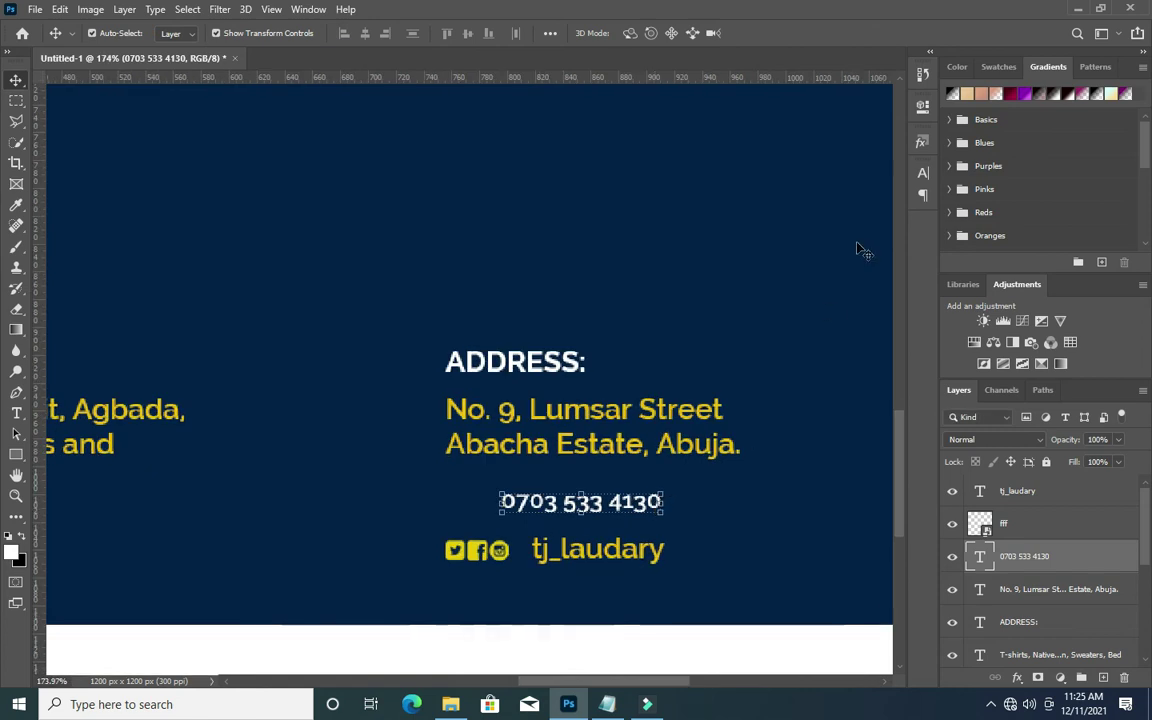
pyautogui.click(923, 175)
pyautogui.click(827, 197)
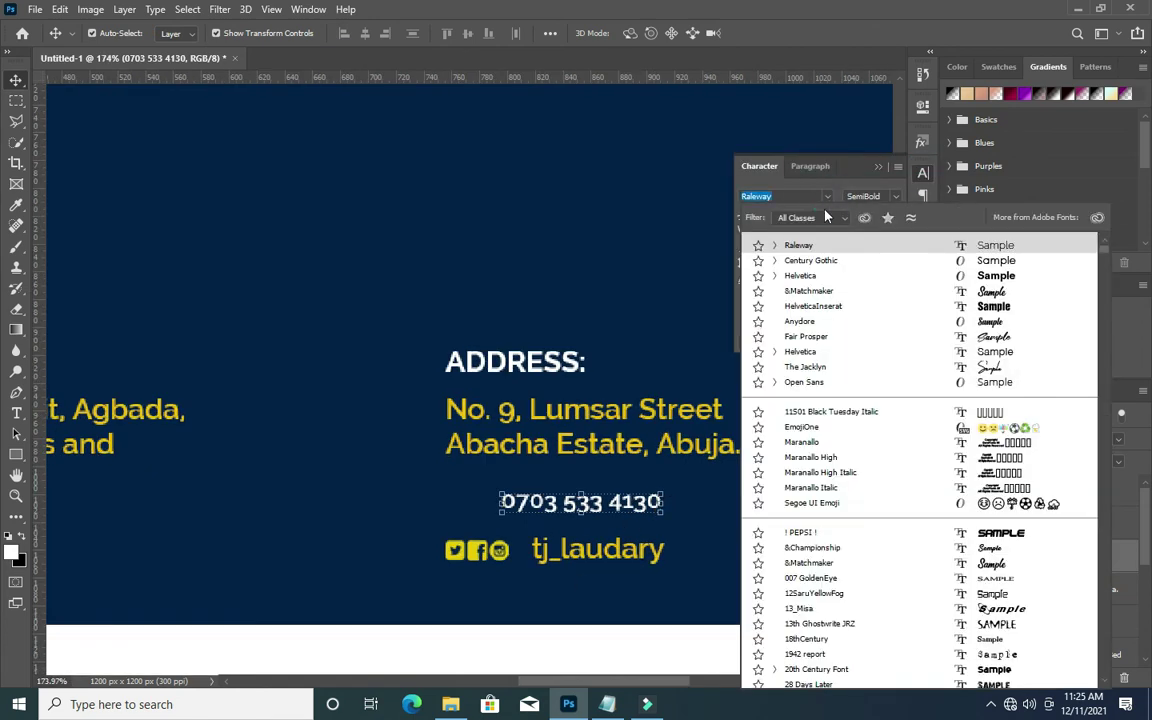
pyautogui.click(805, 261)
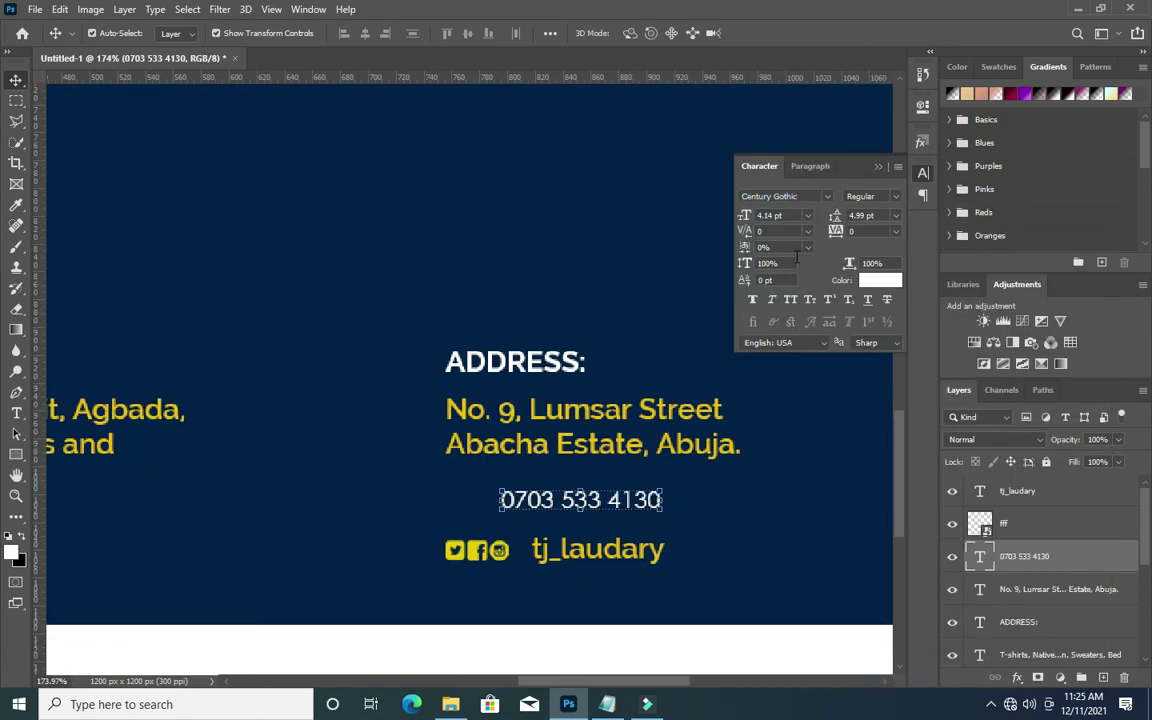
pyautogui.click(885, 197)
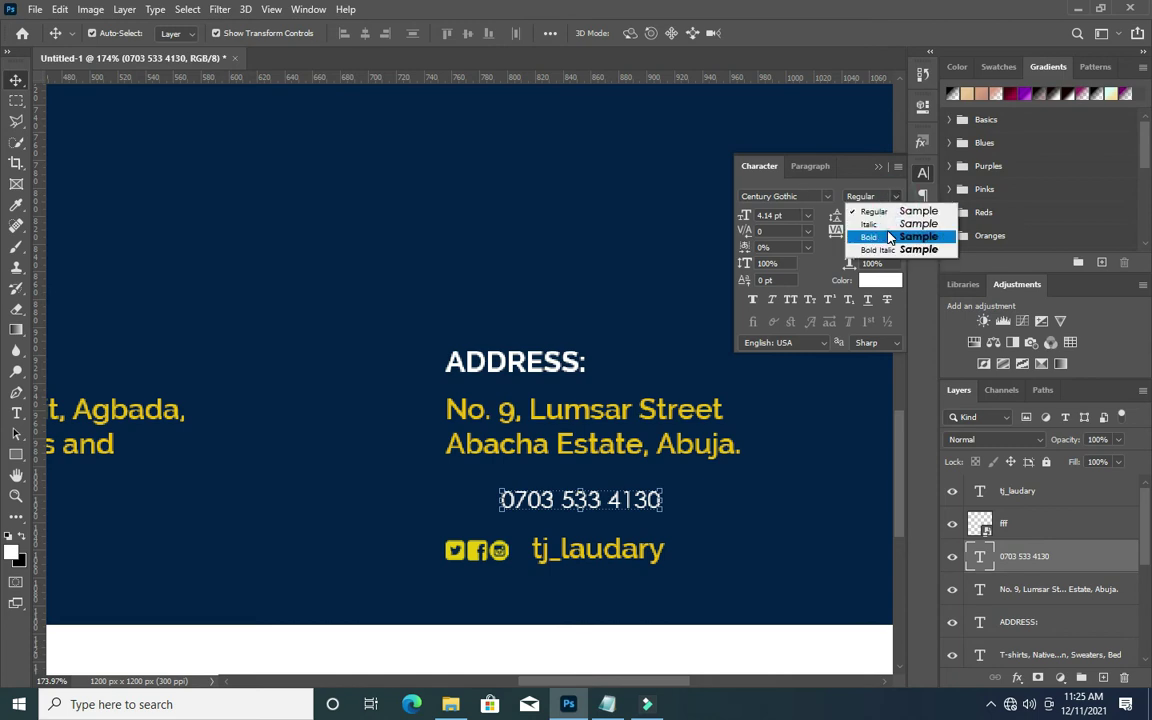
pyautogui.click(882, 230)
pyautogui.click(879, 168)
pyautogui.scroll(-3, 681, 257)
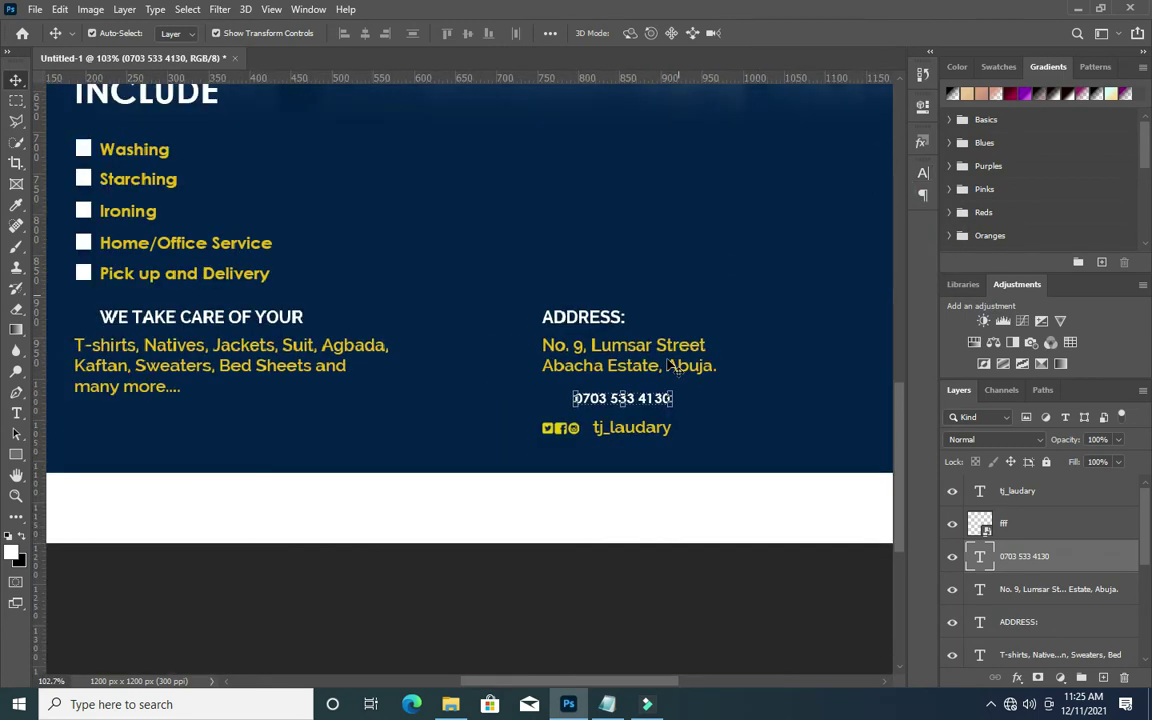
pyautogui.click(663, 563)
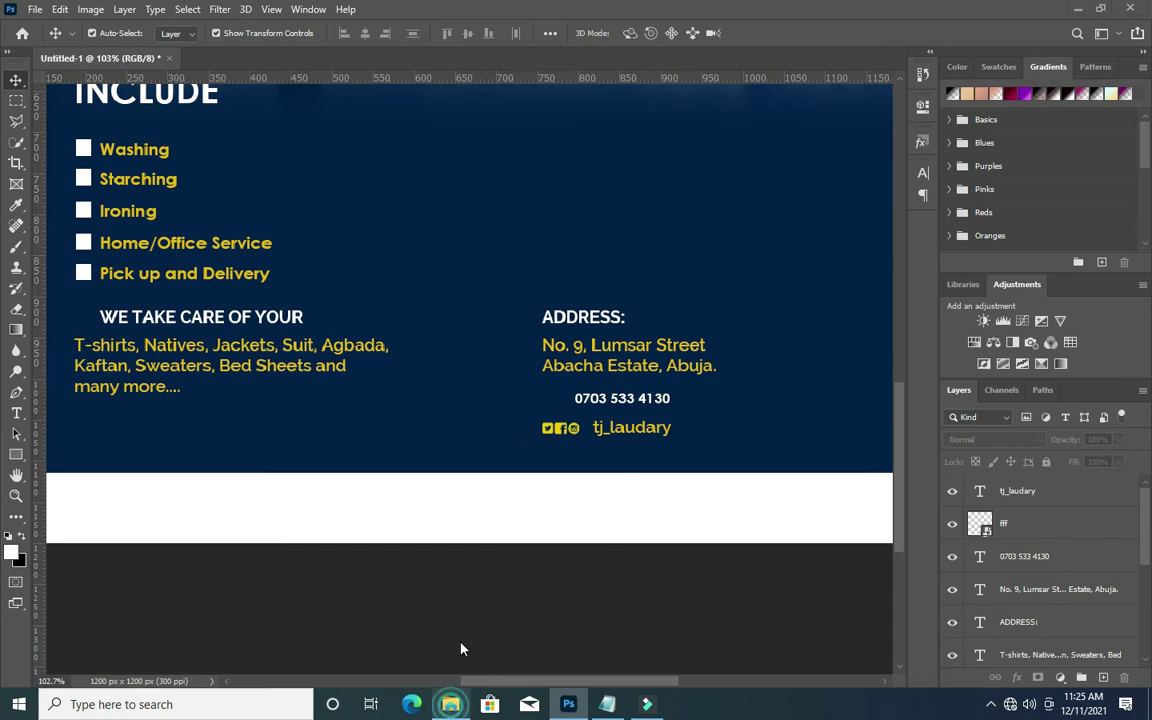
# Place the call icon image in the flyer and scale it down beside the phone number in the address block.
pyautogui.click(450, 704)
pyautogui.click(372, 313)
pyautogui.moveTo(370, 313); pyautogui.dragTo(490, 420)
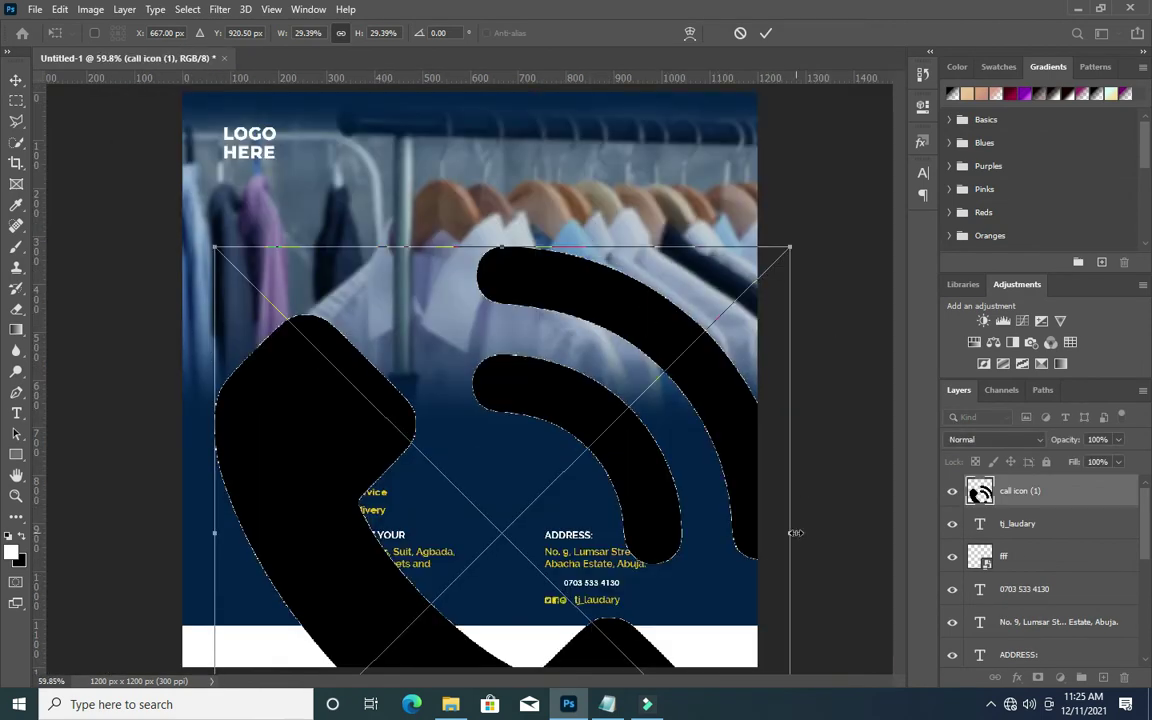
pyautogui.moveTo(795, 533); pyautogui.dragTo(257, 535)
pyautogui.scroll(5, 235, 530)
pyautogui.scroll(3, 225, 550)
pyautogui.moveTo(250, 480); pyautogui.dragTo(833, 583)
pyautogui.moveTo(645, 687); pyautogui.dragTo(680, 684)
pyautogui.moveTo(437, 610); pyautogui.dragTo(515, 611)
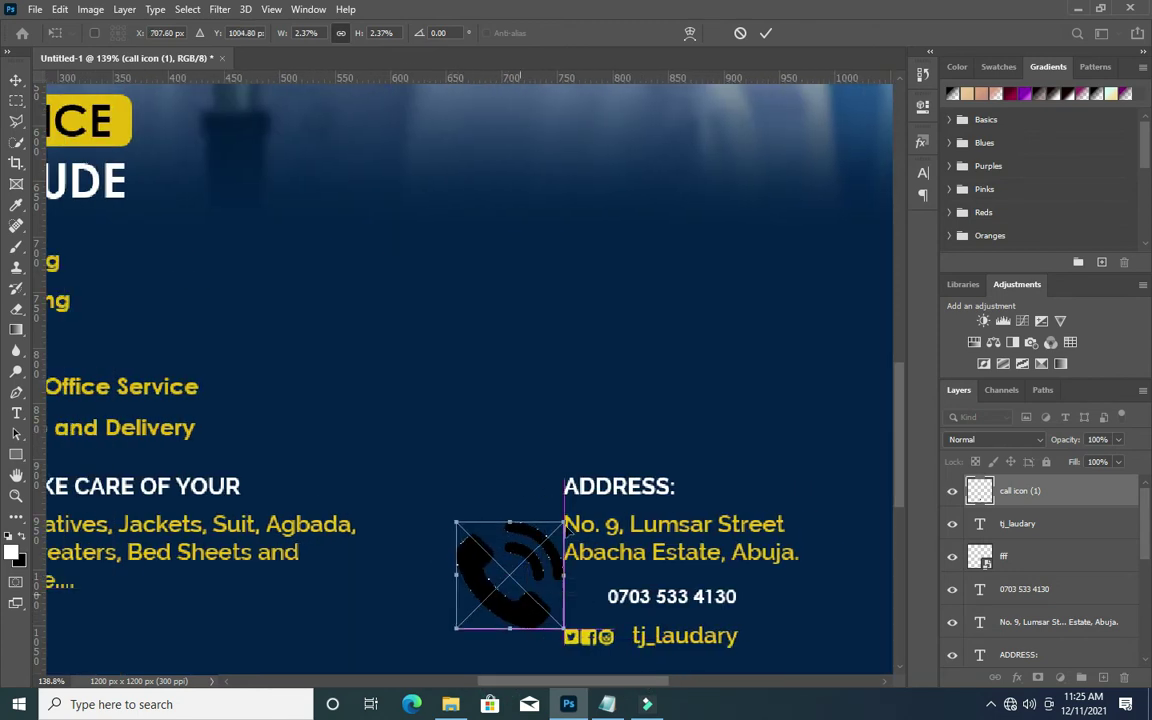
pyautogui.moveTo(566, 522); pyautogui.dragTo(518, 557)
pyautogui.click(767, 33)
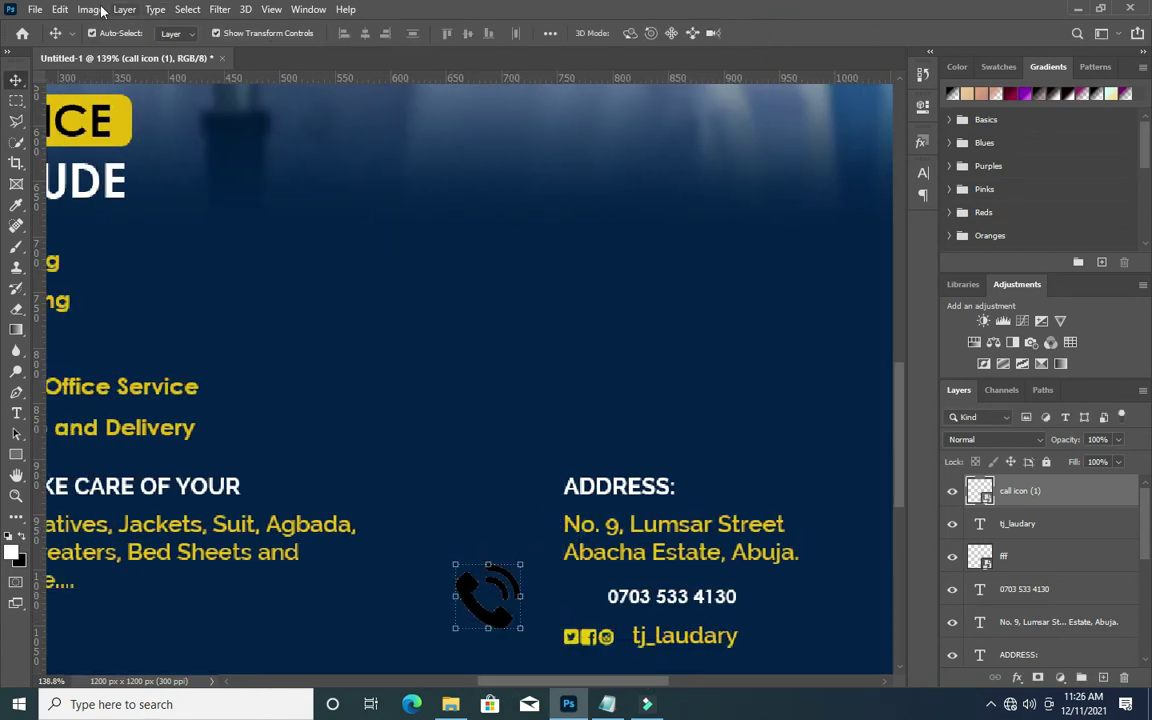
# Turn the call icon white with Hue/Saturation Lightness +100 and shrink it directly in front of the phone number.
pyautogui.click(90, 9)
pyautogui.moveTo(104, 50)
pyautogui.click(290, 134)
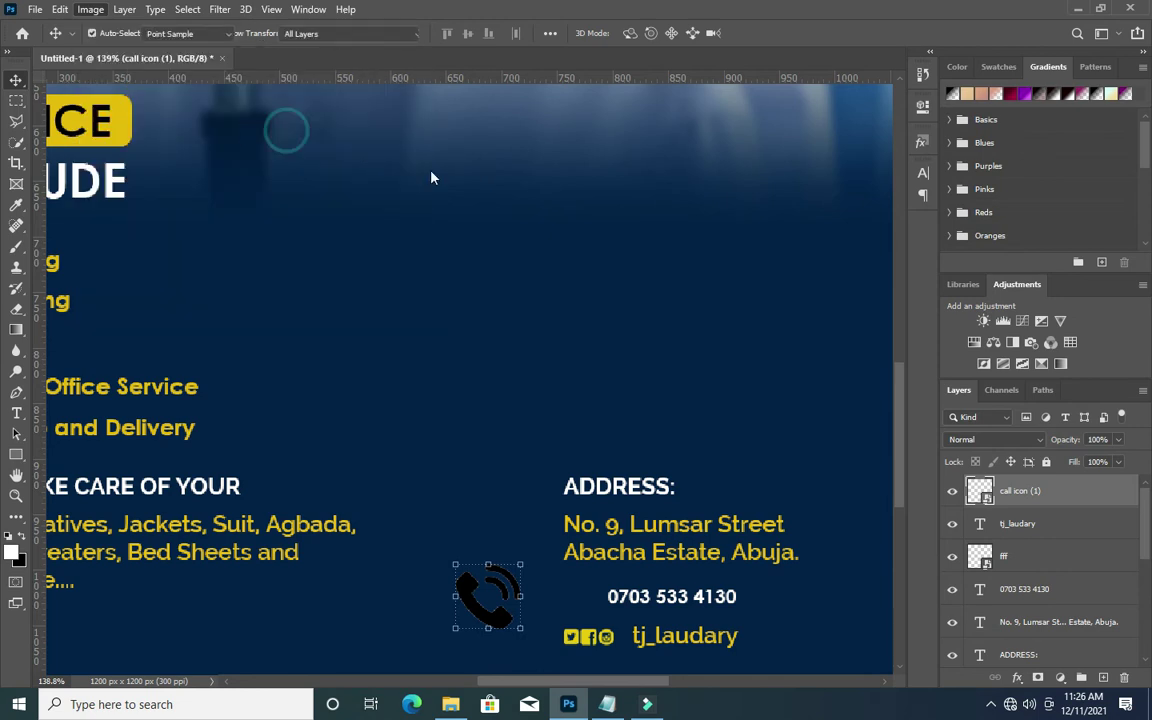
pyautogui.moveTo(531, 313); pyautogui.dragTo(685, 326)
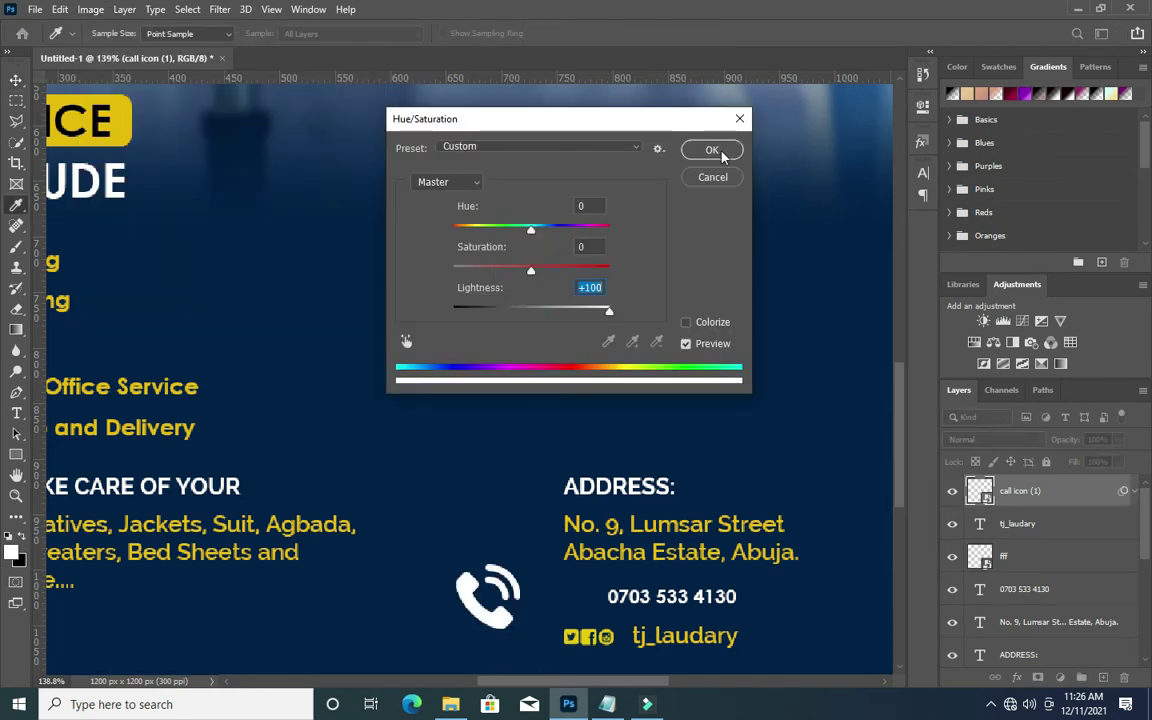
pyautogui.click(711, 150)
pyautogui.moveTo(451, 561); pyautogui.dragTo(577, 598)
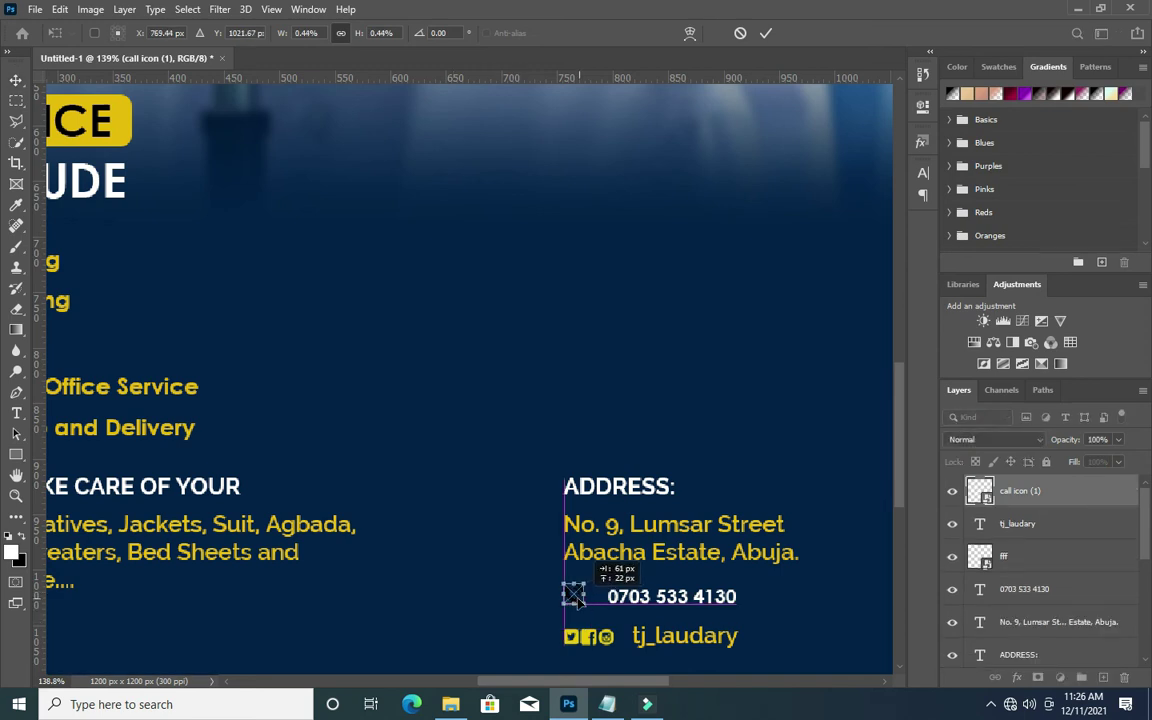
pyautogui.click(765, 33)
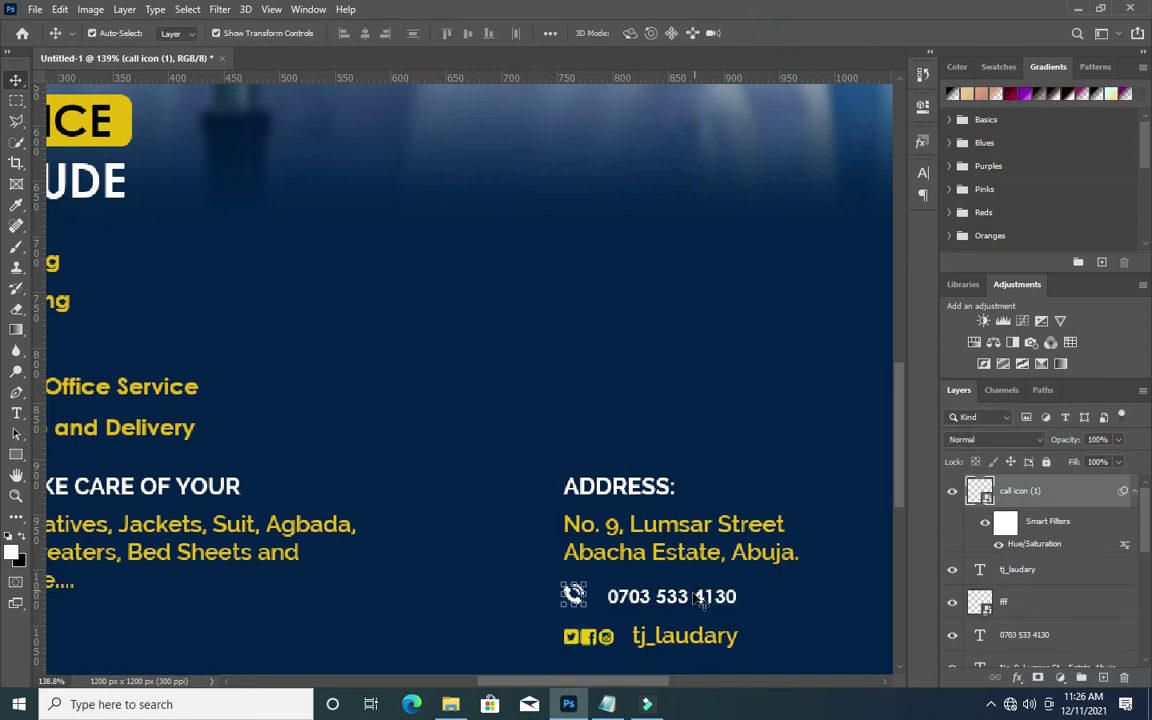
# Enlarge the phone number text slightly and align it vertically with the call icon.
pyautogui.moveTo(739, 597)
pyautogui.mouseDown()
pyautogui.moveTo(719, 594)
pyautogui.moveTo(748, 581)
pyautogui.mouseUp()
pyautogui.hotkey('ctrl', 't')
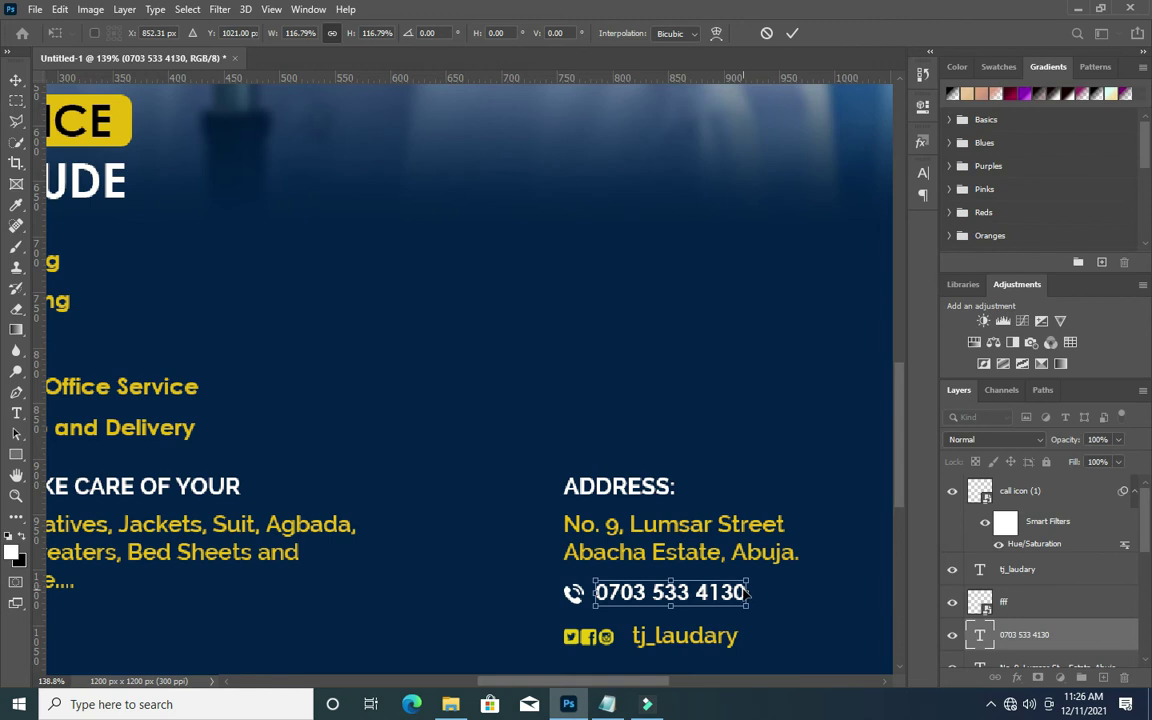
pyautogui.click(792, 33)
pyautogui.press('Down')
pyautogui.press('Down')
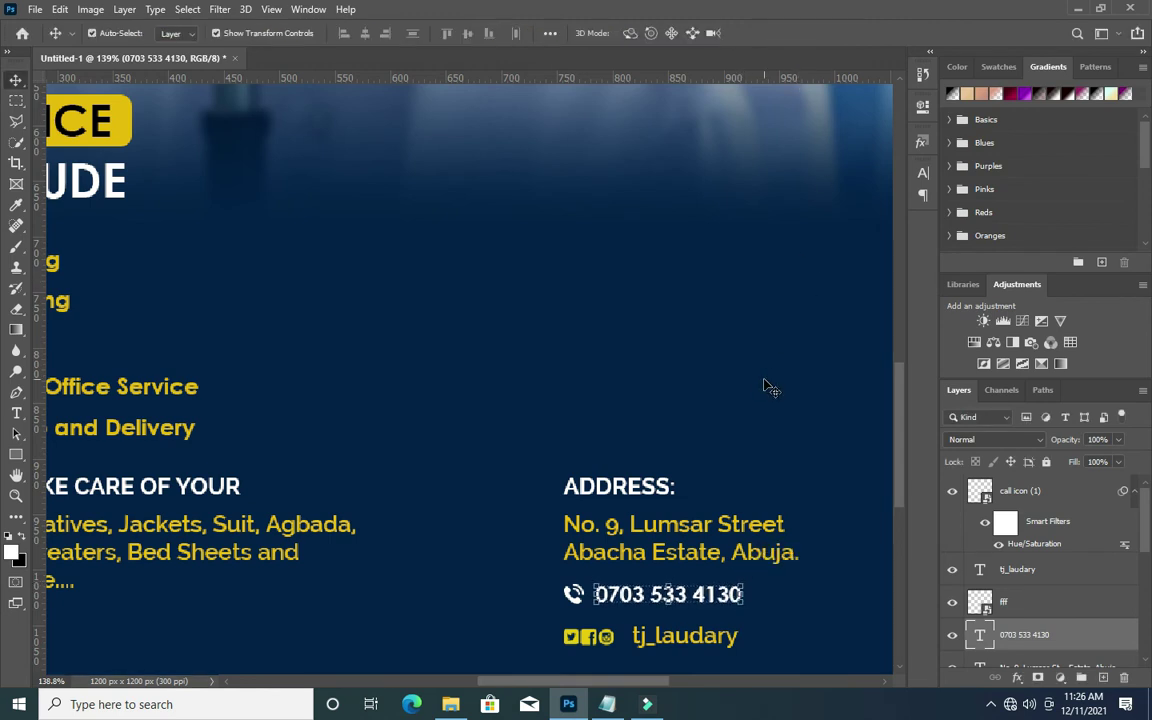
# Scale the call icon down to about 16 px so it matches the height of the phone number.
pyautogui.click(572, 594)
pyautogui.click(573, 594)
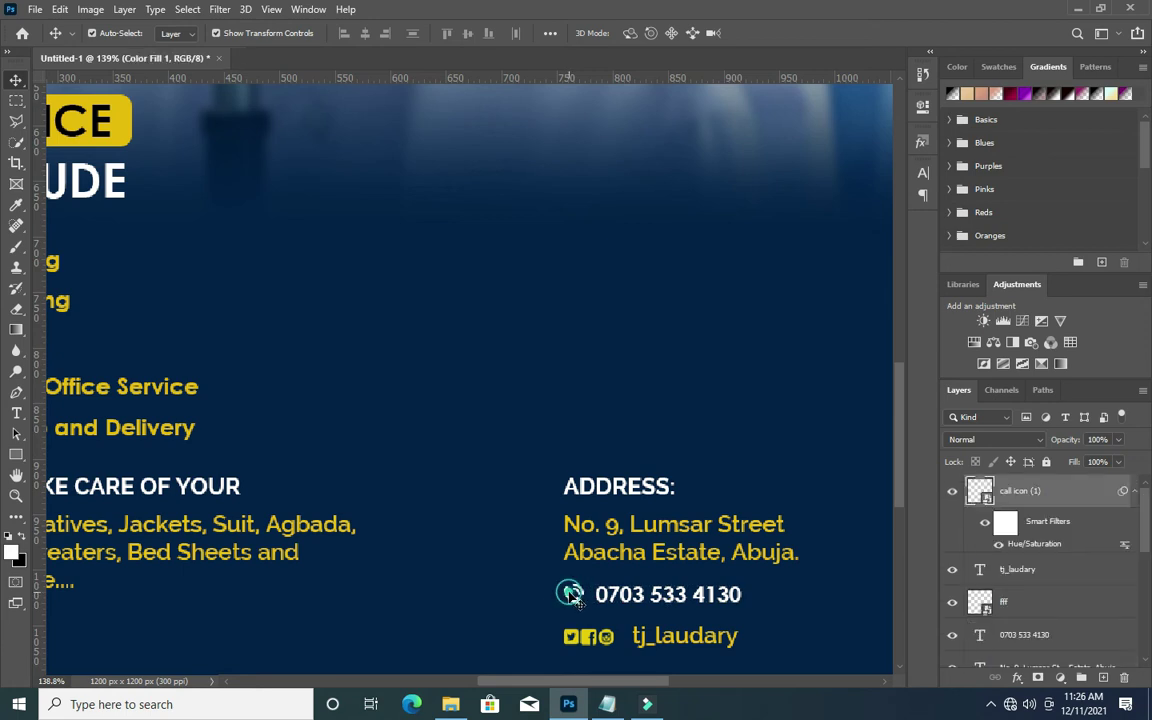
pyautogui.hotkey('ctrl', 't')
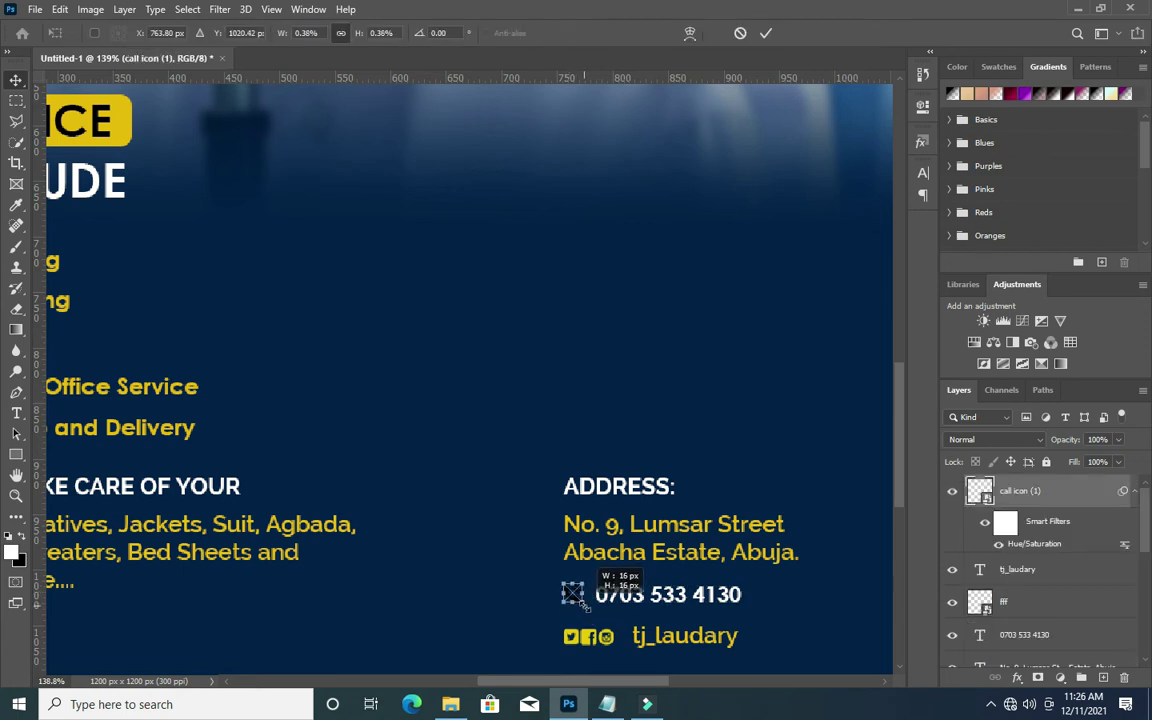
pyautogui.click(766, 36)
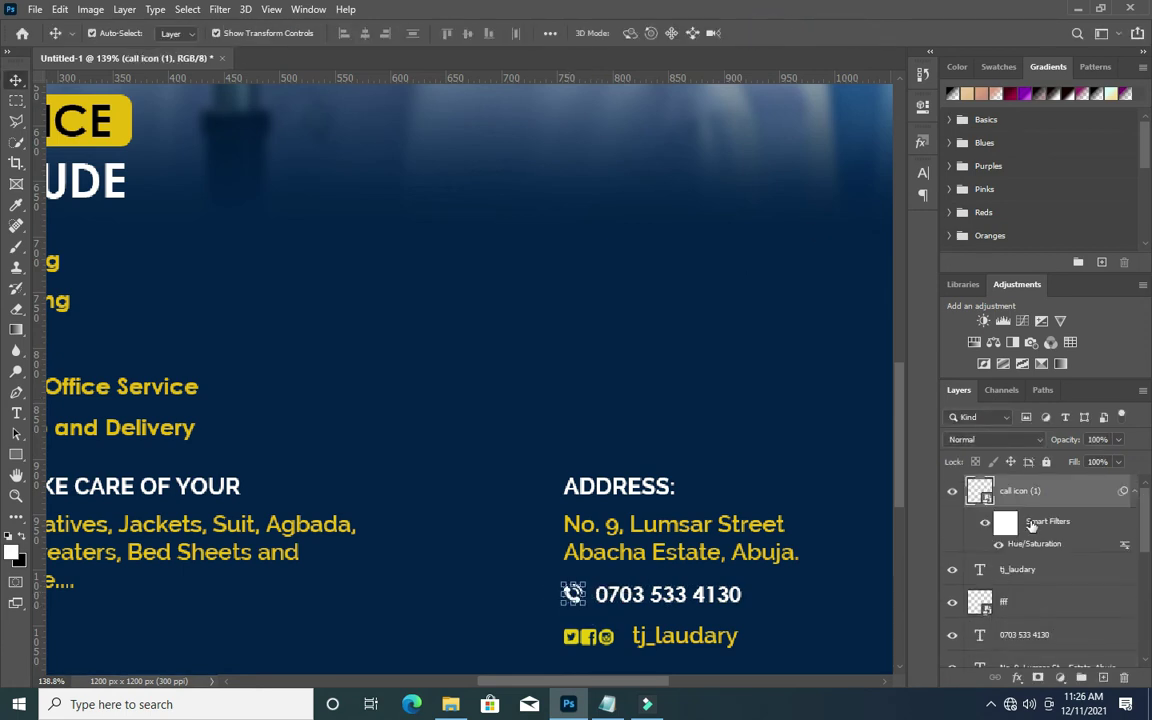
# Collapse the call icon layer's smart filters and move the layer directly below the phone number text layer.
pyautogui.click(1131, 494)
pyautogui.moveTo(1053, 510); pyautogui.dragTo(1040, 588)
pyautogui.keyDown('ctrl'); pyautogui.click(1028, 557); pyautogui.keyUp('ctrl')
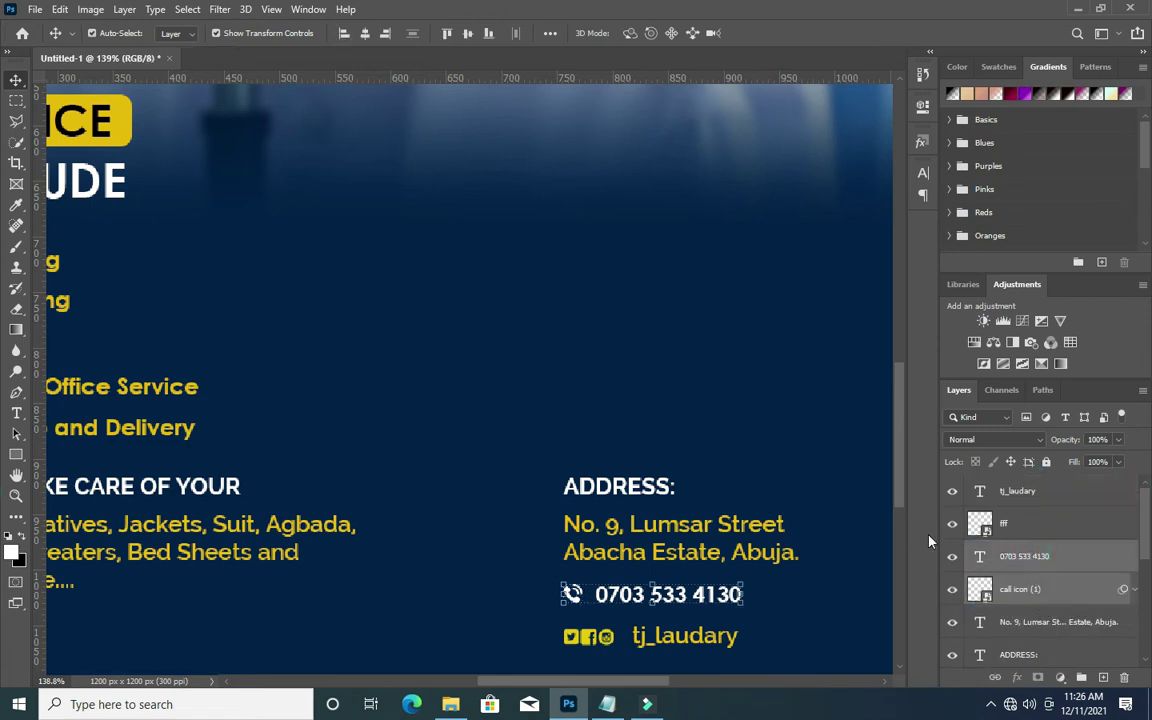
pyautogui.click(680, 180)
pyautogui.scroll(-6, 609, 329)
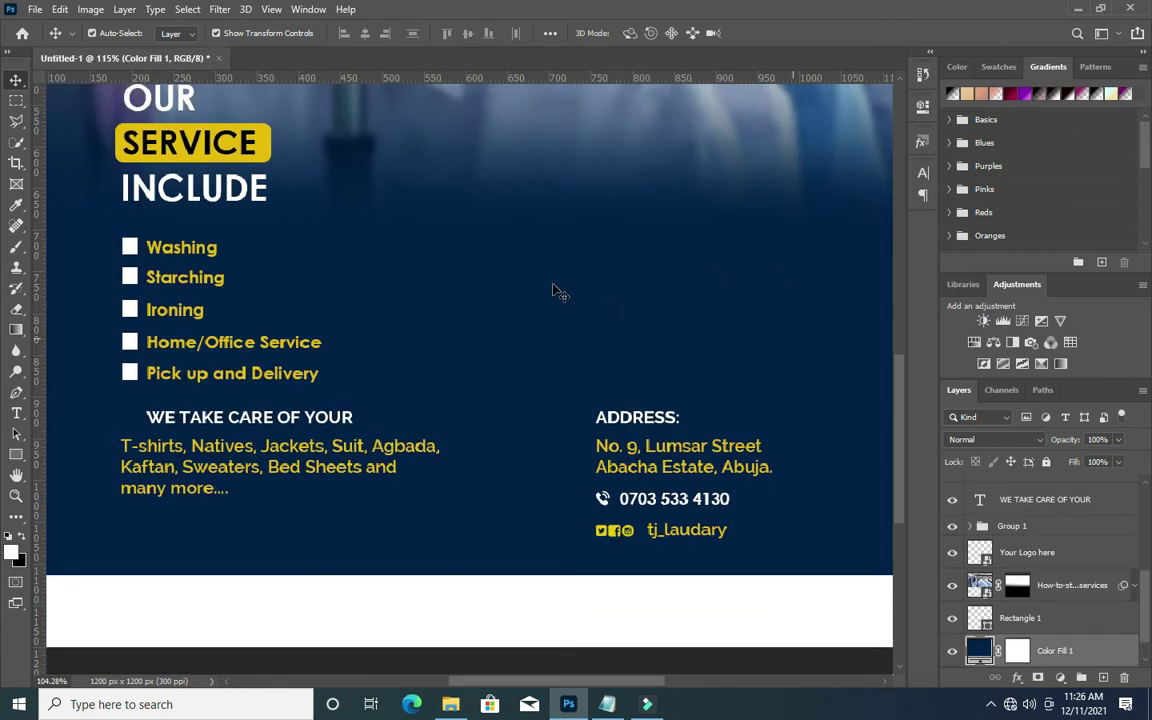
# Switch to the Notepad text file, copy the line "Always look elegant...." and return to the flyer.
pyautogui.click(609, 703)
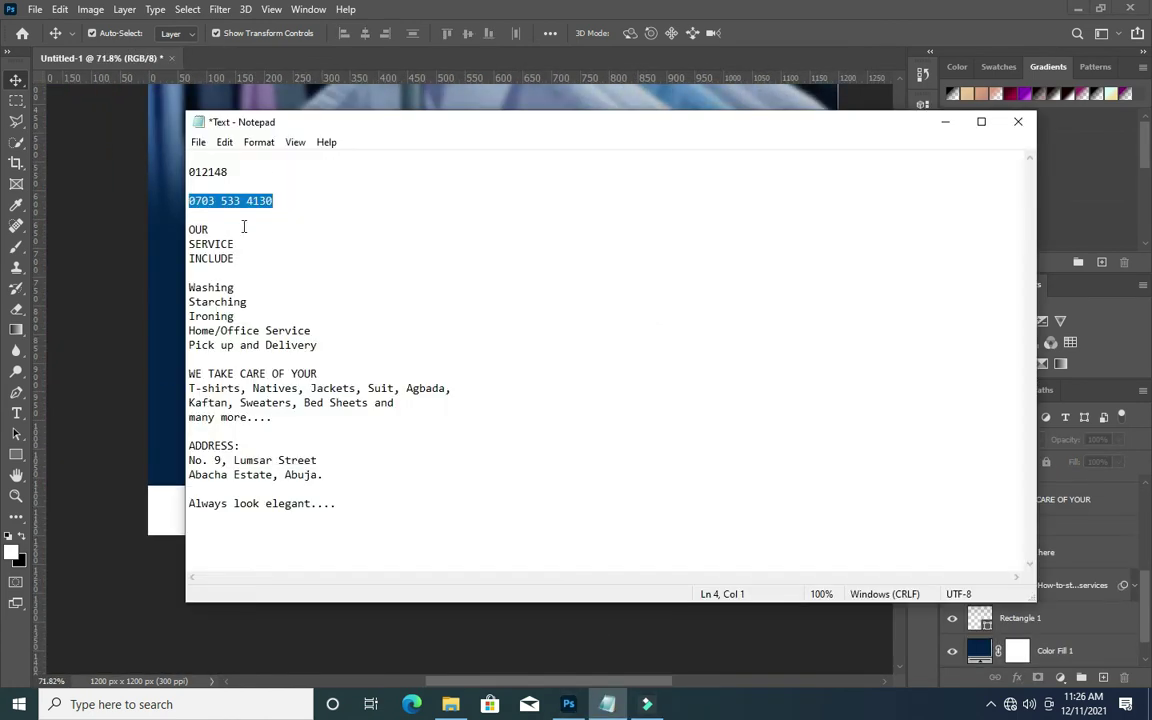
pyautogui.click(355, 501)
pyautogui.moveTo(196, 502); pyautogui.dragTo(358, 504)
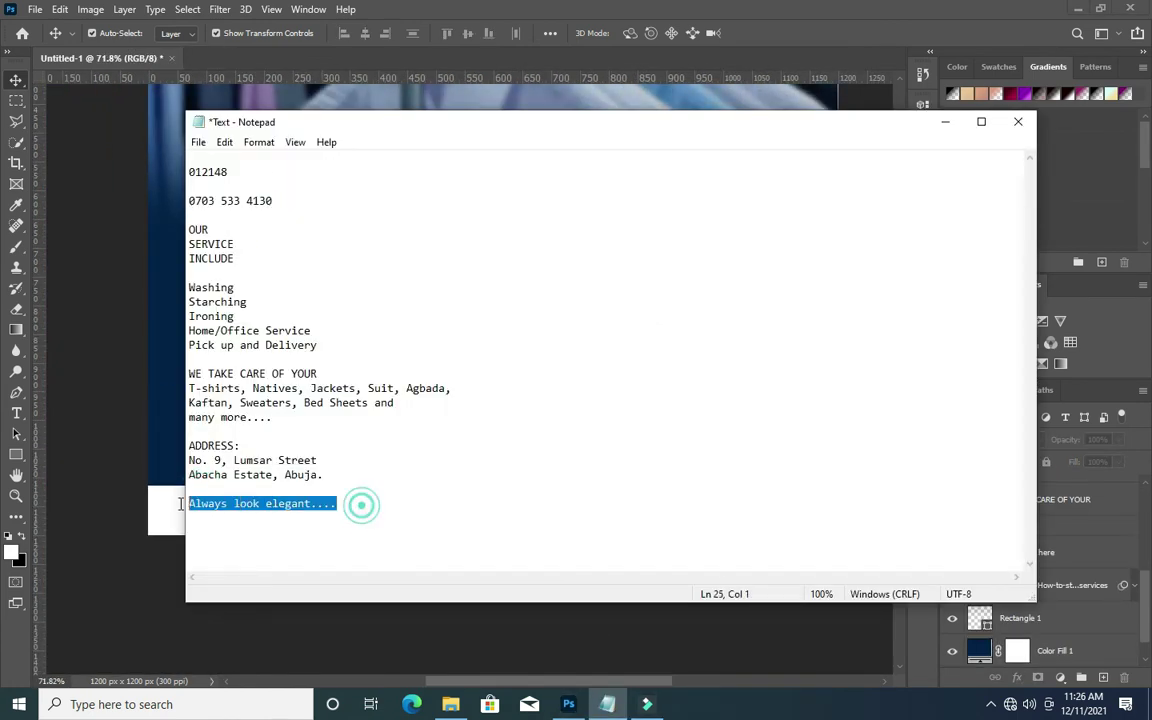
pyautogui.rightClick(211, 513)
pyautogui.click(262, 315)
pyautogui.click(941, 121)
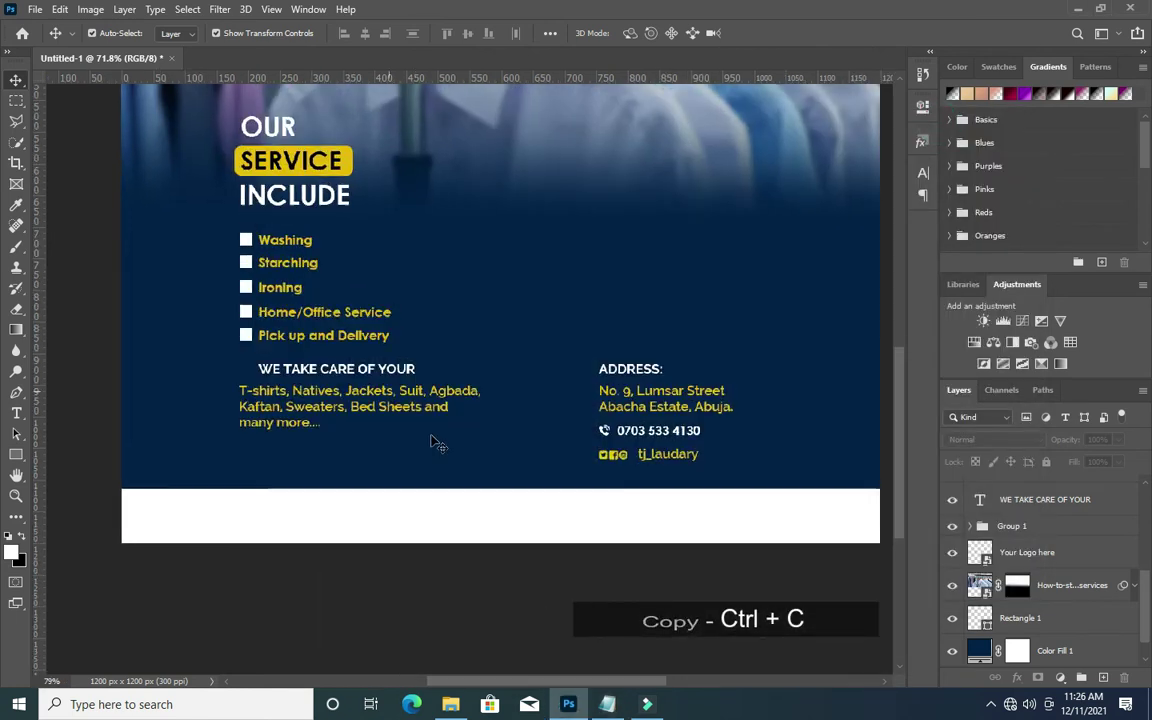
# Select the social media handle text layer under the phone number.
pyautogui.scroll(2, 433, 442)
pyautogui.click(668, 455)
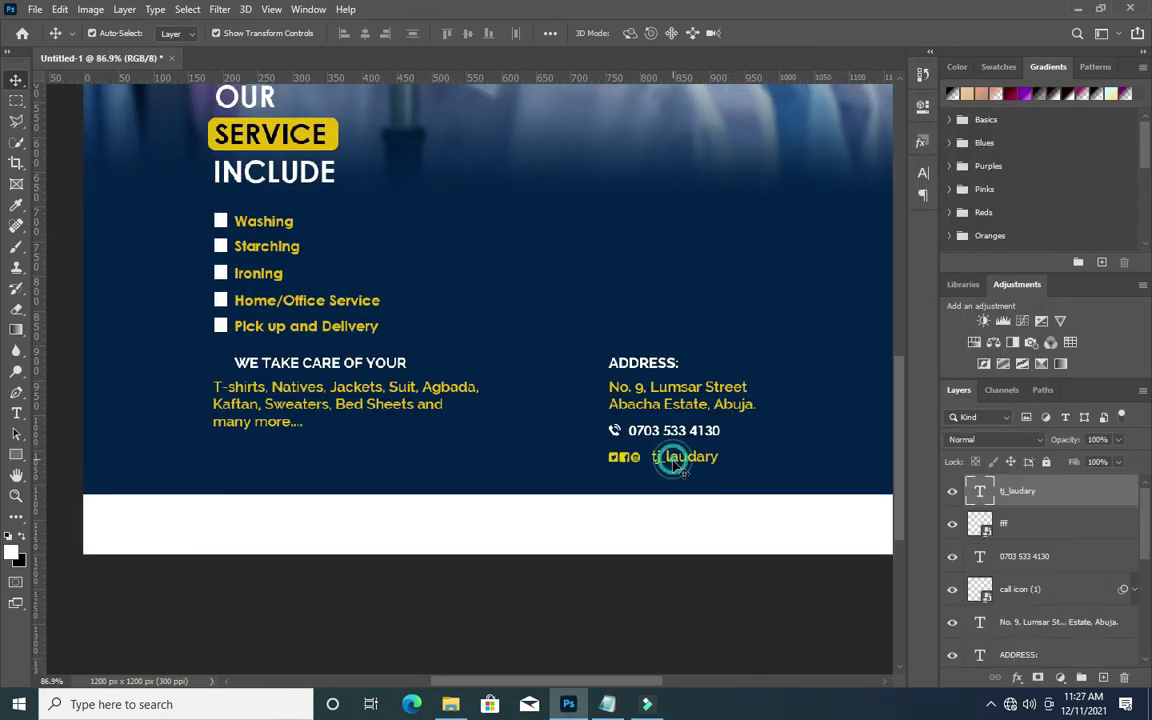
pyautogui.click(1062, 494)
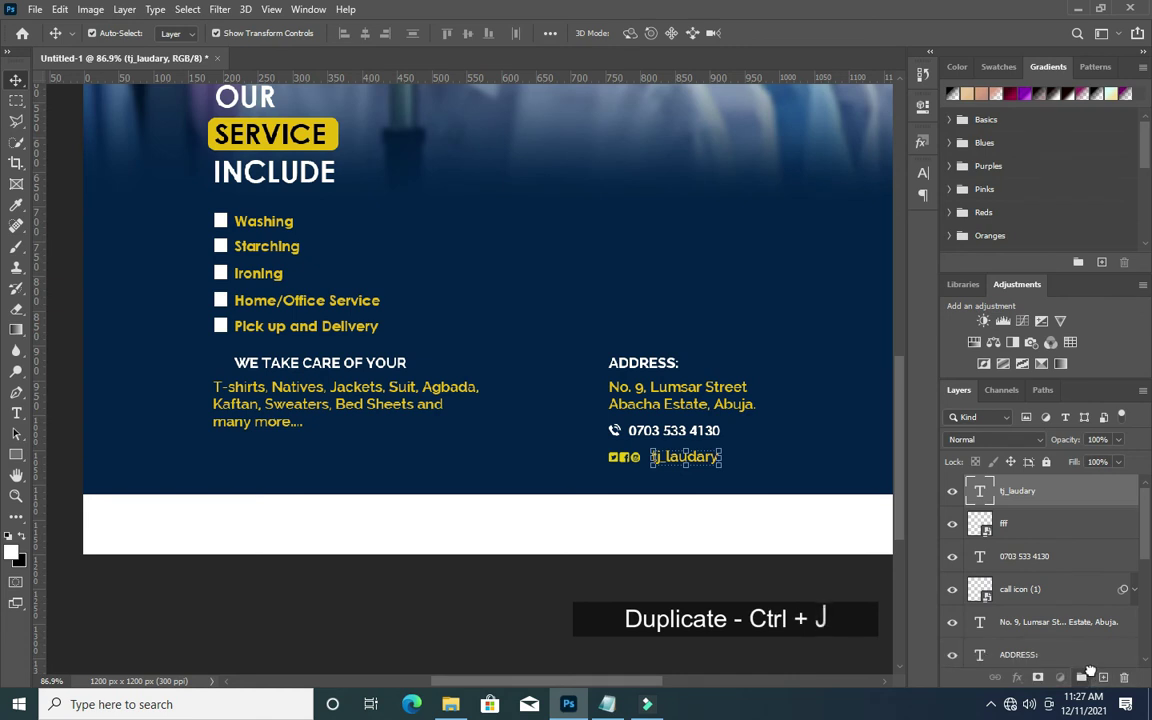
pyautogui.hotkey('ctrl', 'g')
pyautogui.click(1017, 486)
pyautogui.hotkey('ctrl', 'z')
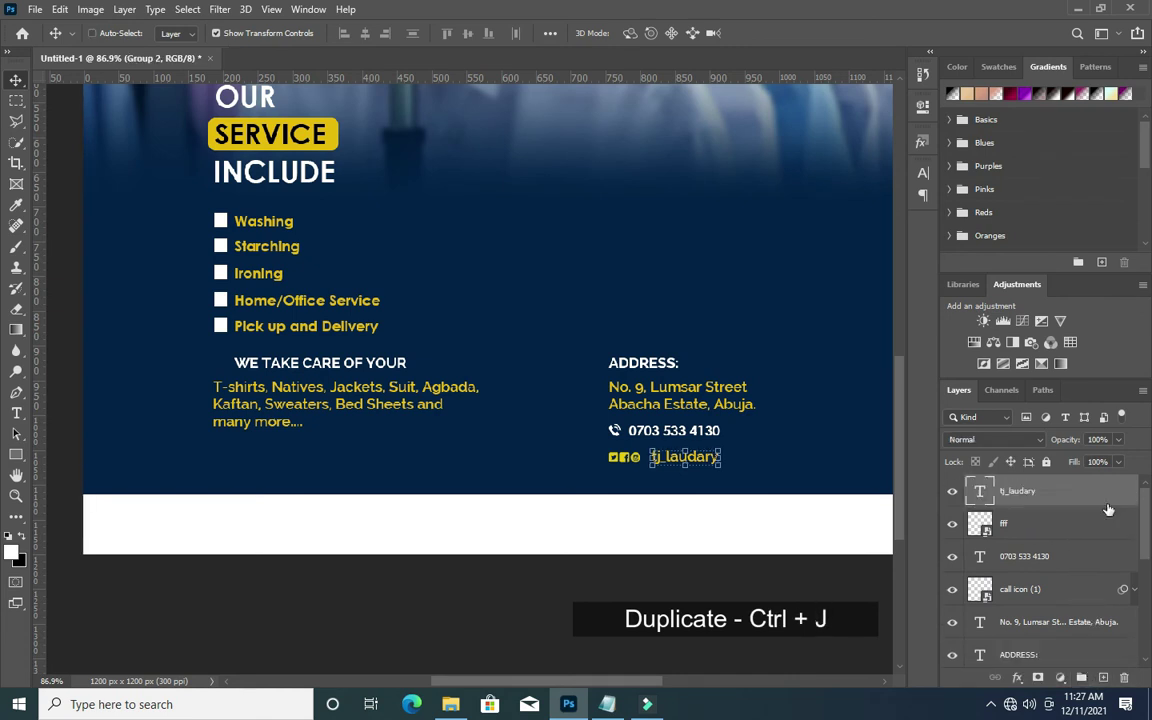
# Duplicate the social media handle text onto the white footer strip and recolour the copy black (000000).
pyautogui.moveTo(1017, 491); pyautogui.dragTo(1101, 678)
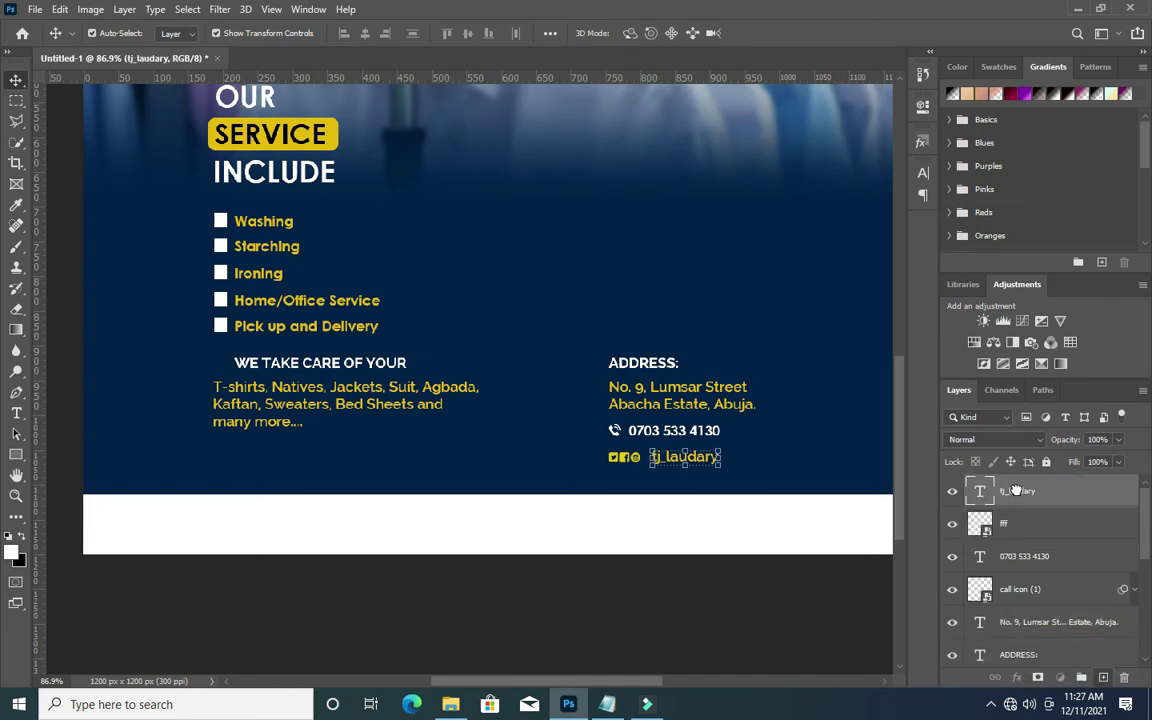
pyautogui.moveTo(684, 456); pyautogui.dragTo(440, 523)
pyautogui.press('t')
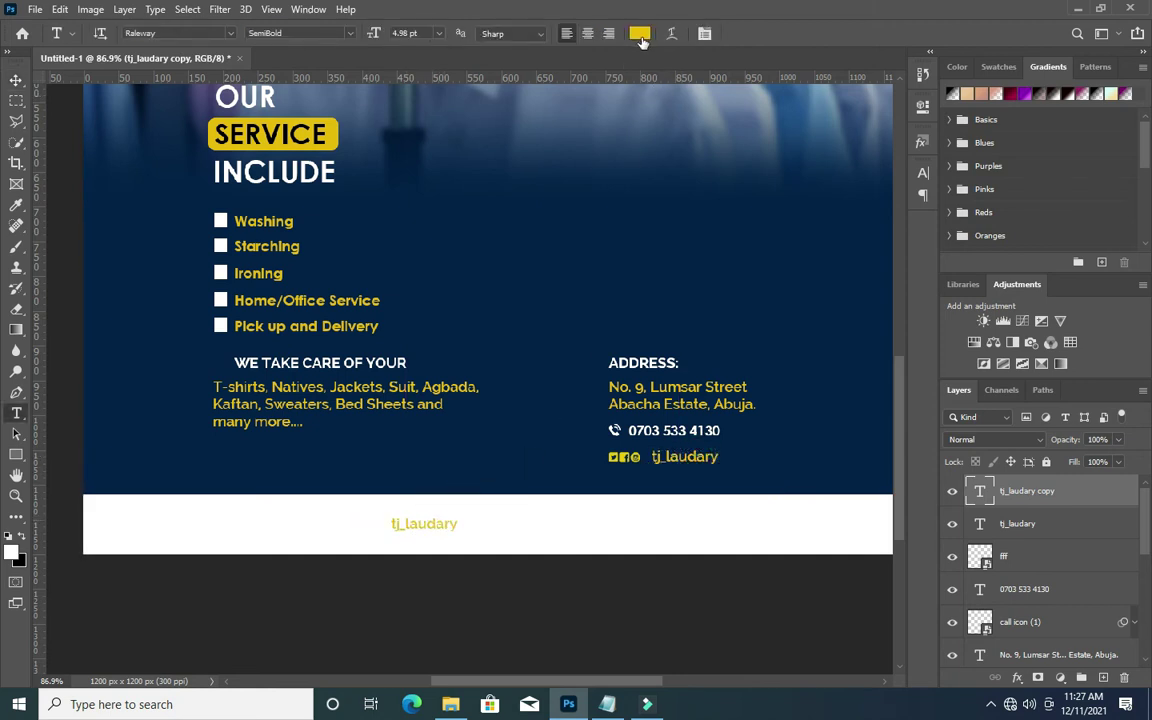
pyautogui.click(577, 34)
pyautogui.click(882, 327)
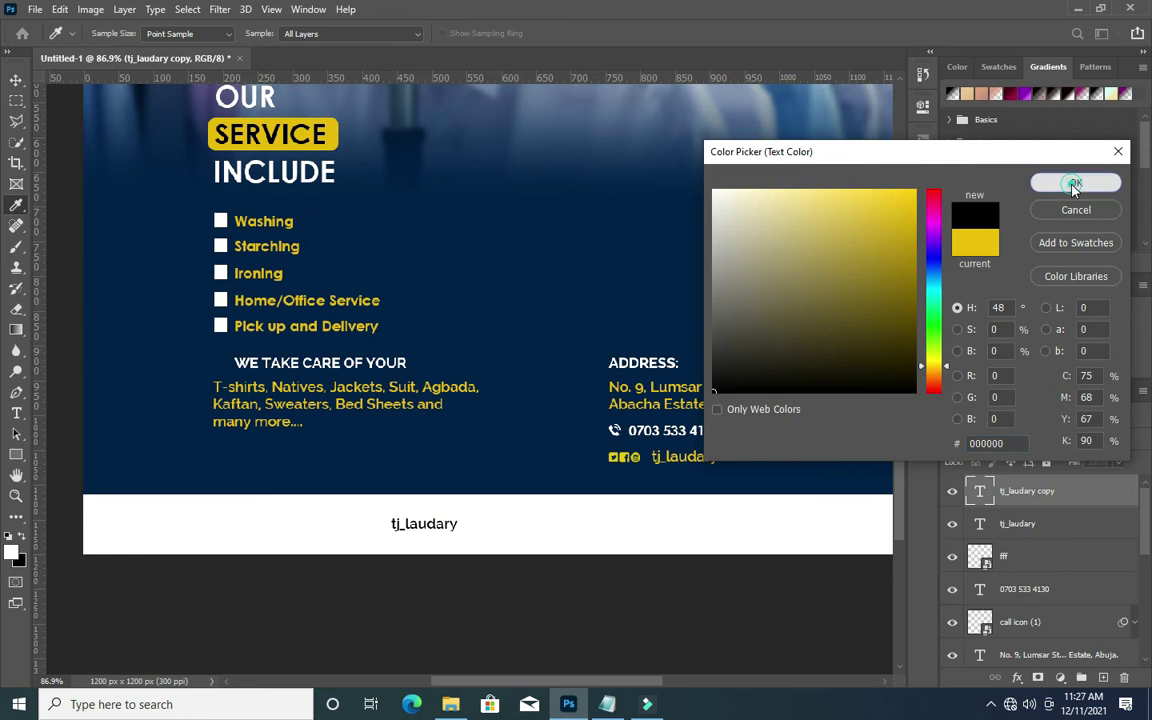
pyautogui.click(1076, 182)
# Replace the footer text with the copied line "Always look elegant....".
pyautogui.click(427, 518)
pyautogui.hotkey('ctrl', 'a')
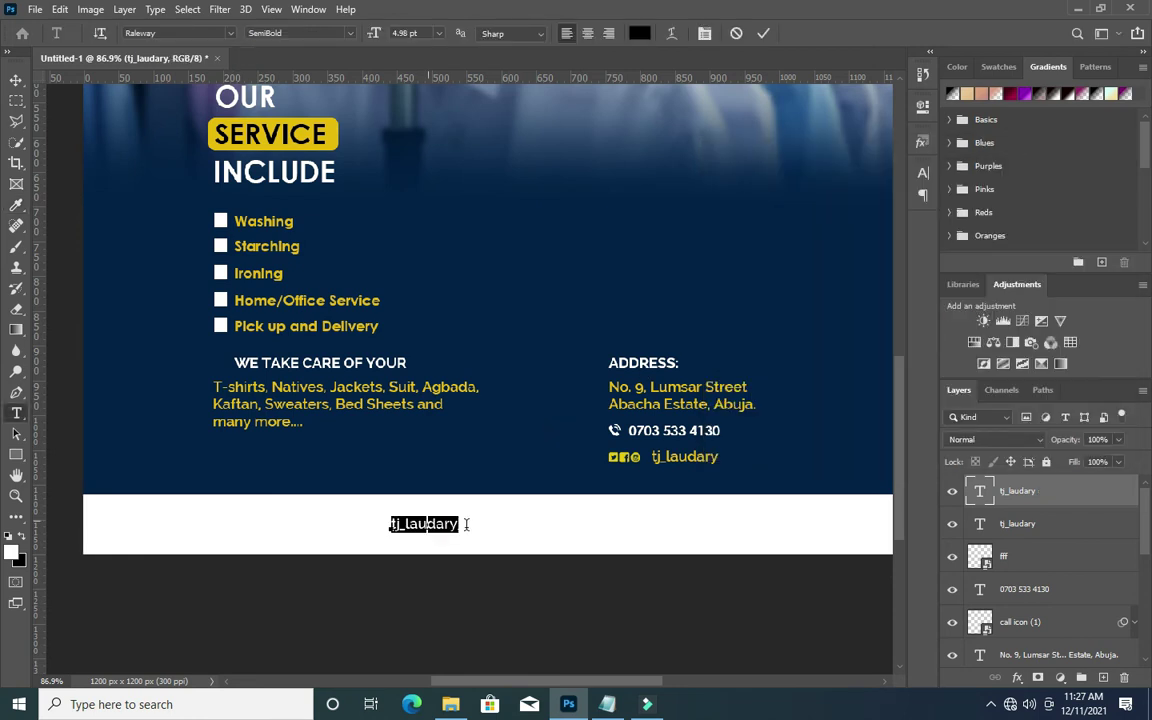
pyautogui.hotkey('ctrl', 'v')
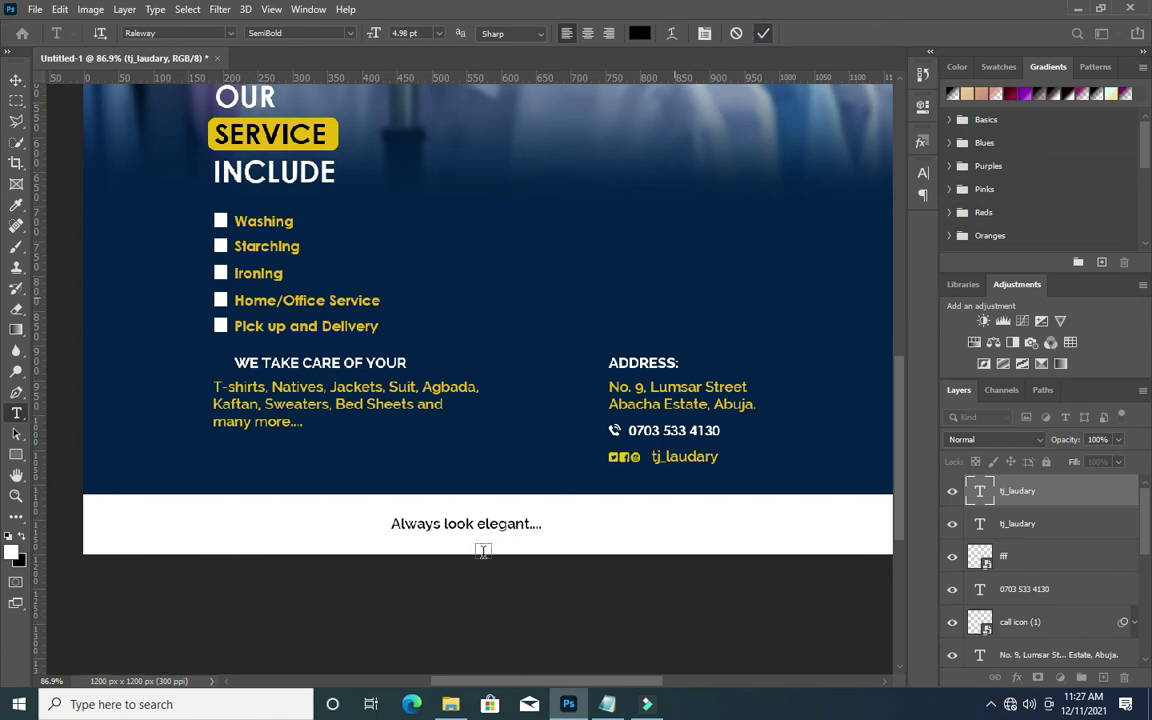
pyautogui.hotkey('ctrl', 'Return')
# Set the footer tagline's font style to Raleway SemiBold Italic.
pyautogui.click(923, 176)
pyautogui.click(893, 196)
pyautogui.click(882, 315)
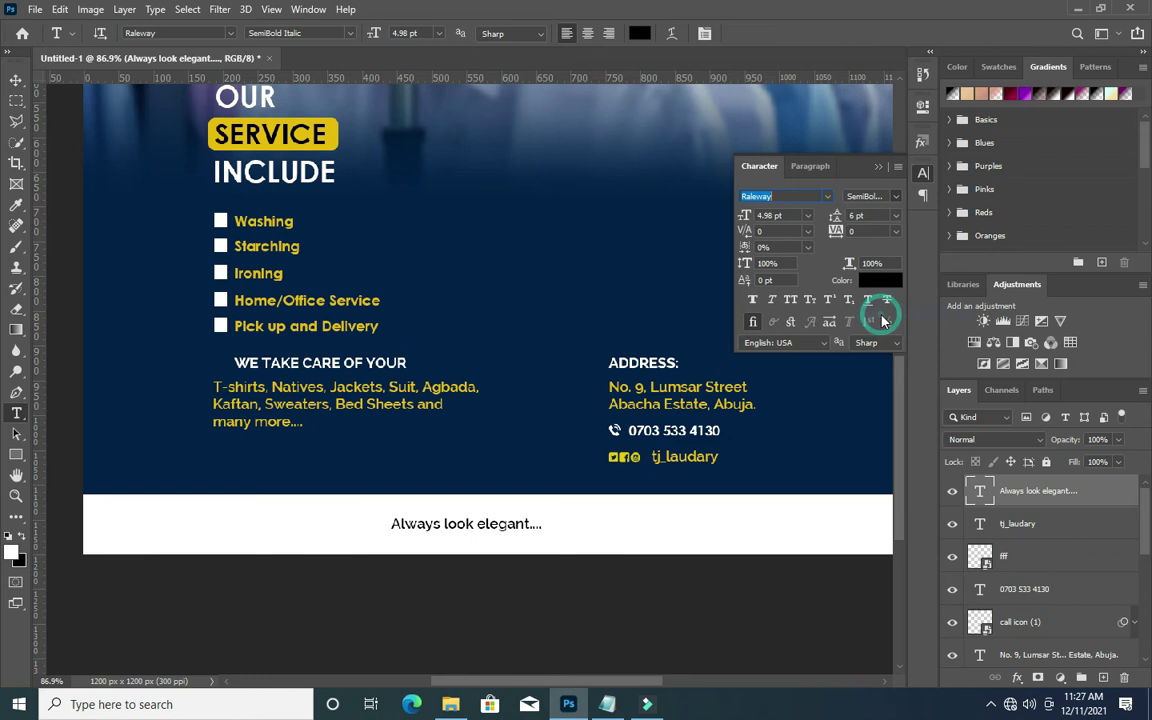
pyautogui.click(880, 172)
# Centre the footer tagline horizontally on the whole canvas.
pyautogui.click(16, 79)
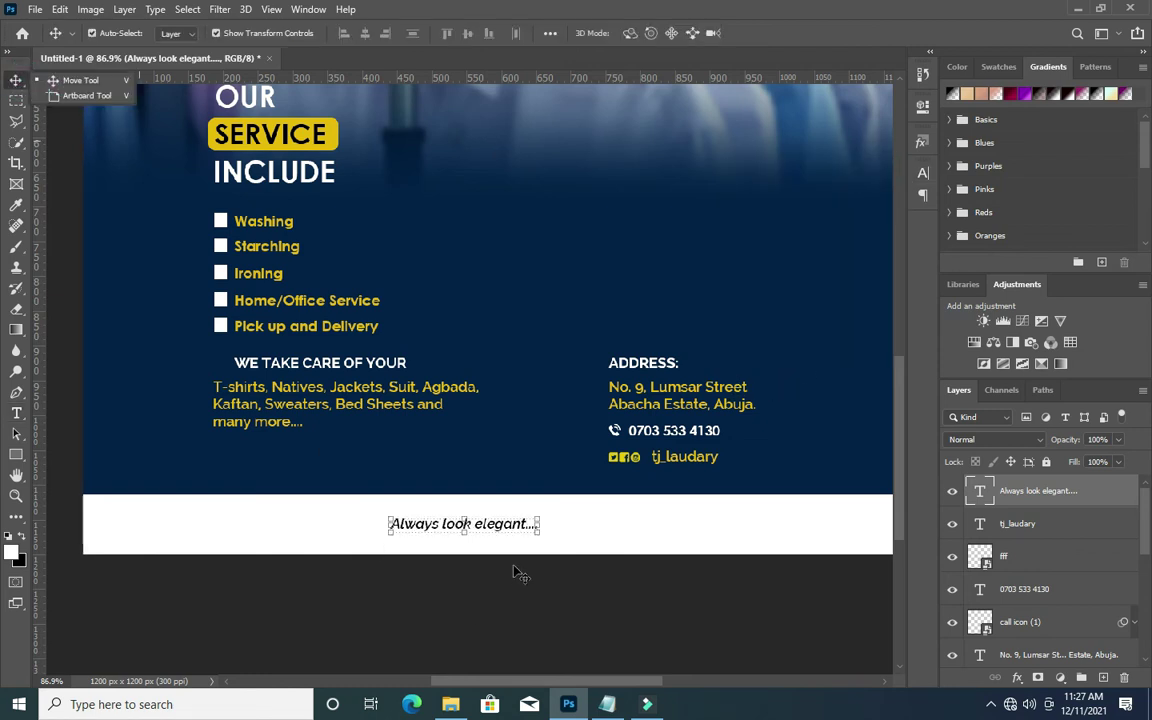
pyautogui.click(510, 565)
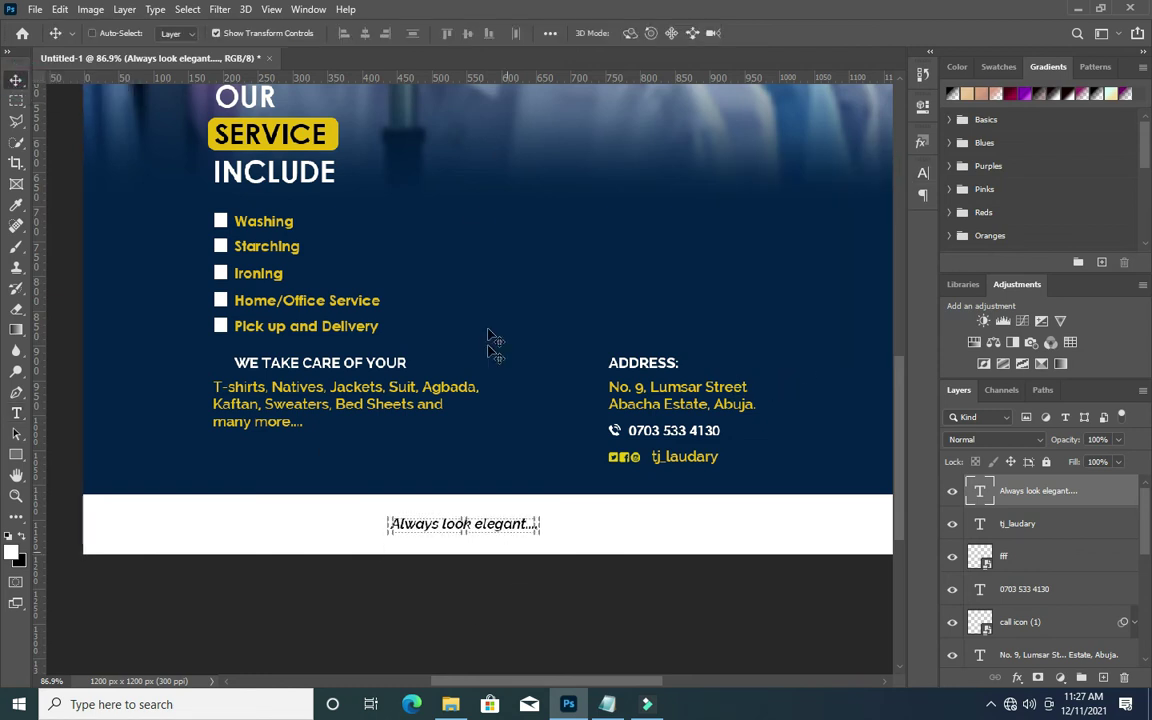
pyautogui.click(365, 33)
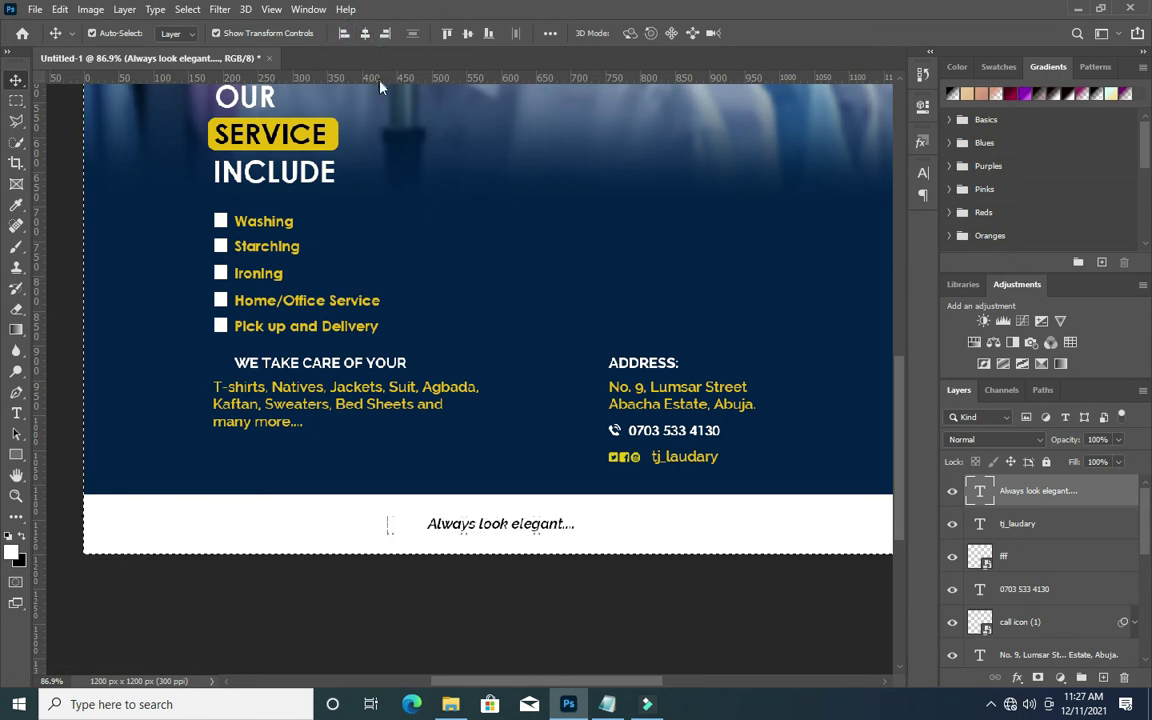
# Scale up the "Always look elegant...." tagline slightly within the white footer strip, keeping it centred.
pyautogui.hotkey('ctrl', '0')
pyautogui.keyDown('ctrl'); pyautogui.click(504, 607); pyautogui.keyUp('ctrl')
pyautogui.hotkey('ctrl', 't')
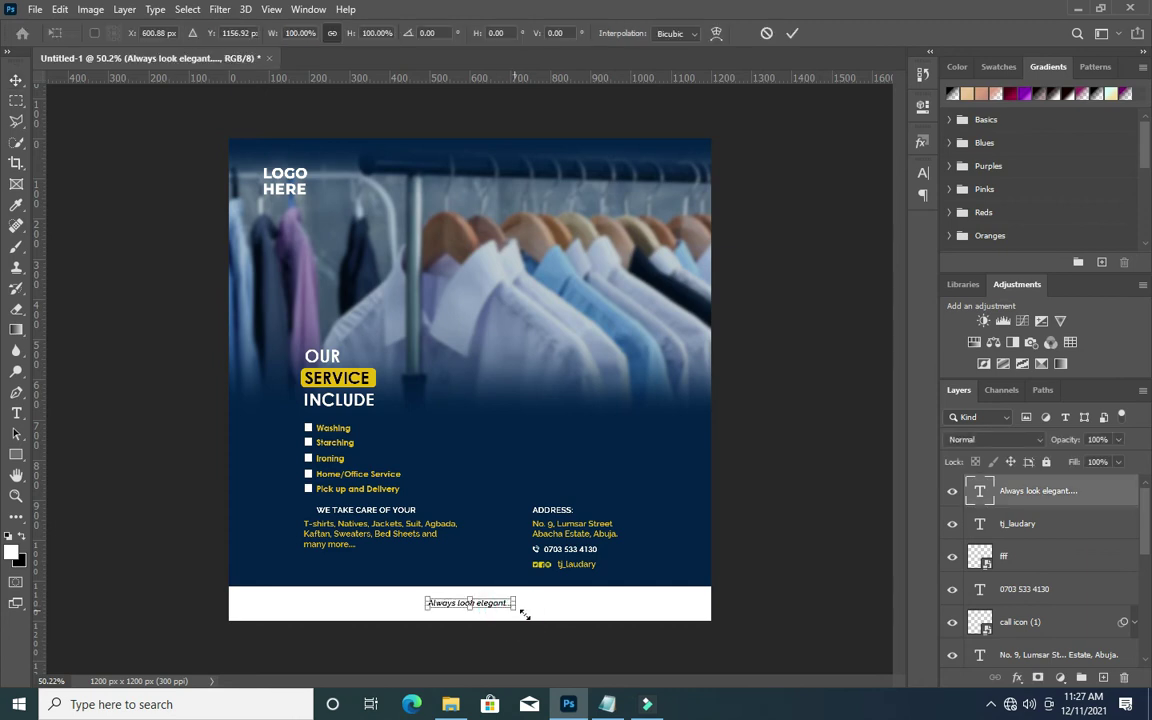
pyautogui.moveTo(524, 614); pyautogui.dragTo(538, 617)
pyautogui.click(805, 325)
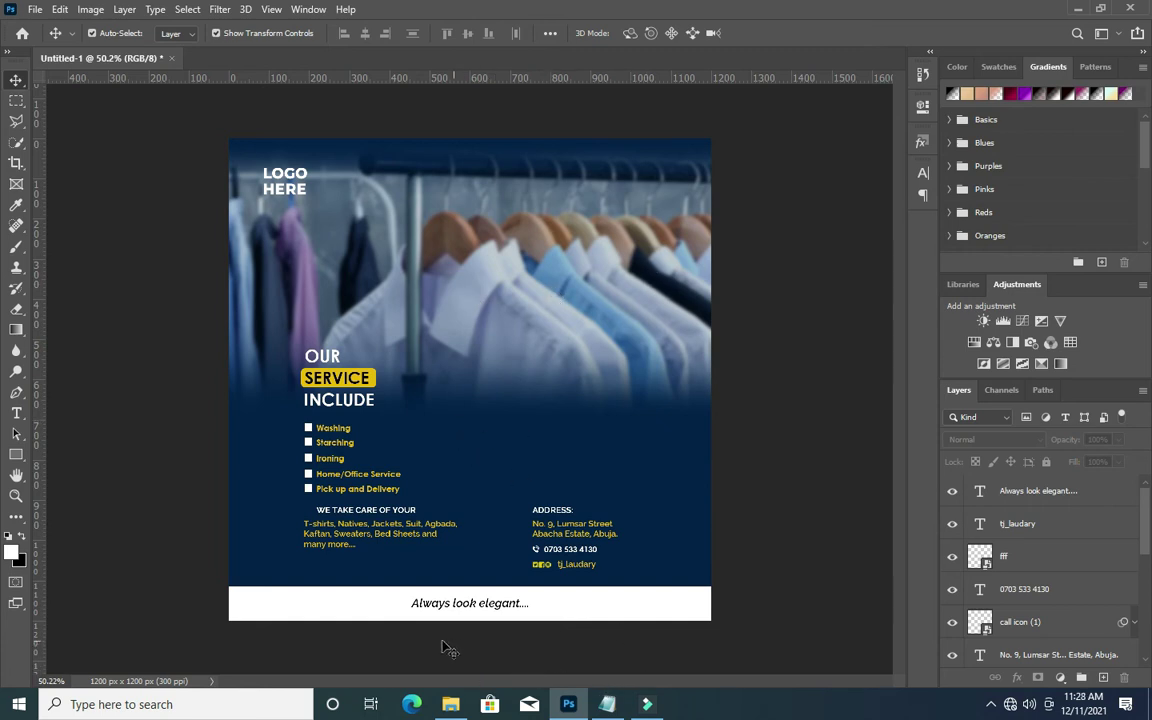
# Draw a white circle about 388 px in diameter with the Ellipse tool and position it above the address block.
pyautogui.rightClick(17, 455)
pyautogui.click(76, 434)
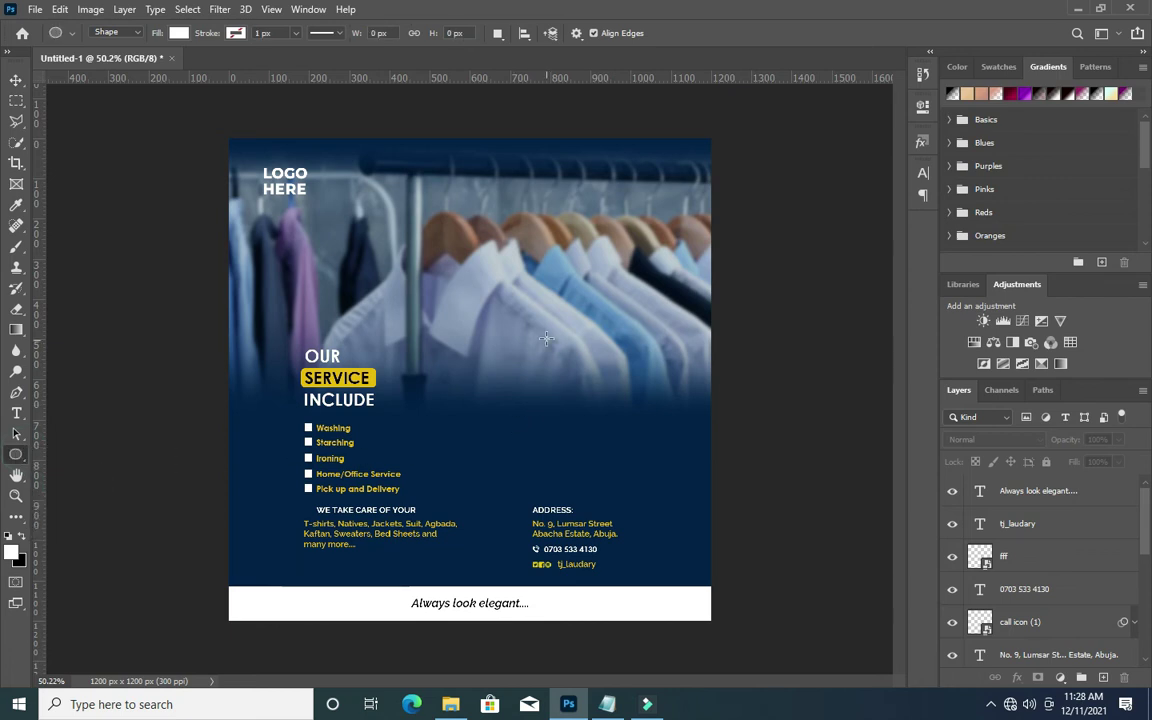
pyautogui.moveTo(543, 335); pyautogui.dragTo(699, 577)
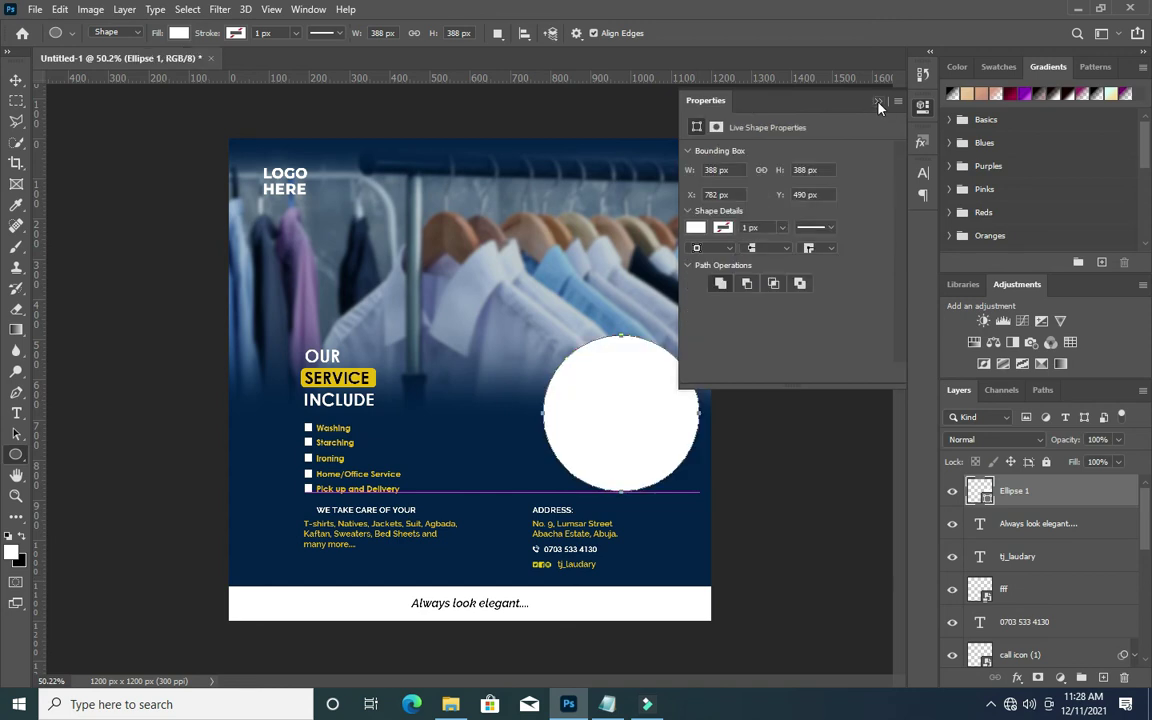
pyautogui.click(884, 97)
pyautogui.moveTo(613, 421); pyautogui.dragTo(579, 412)
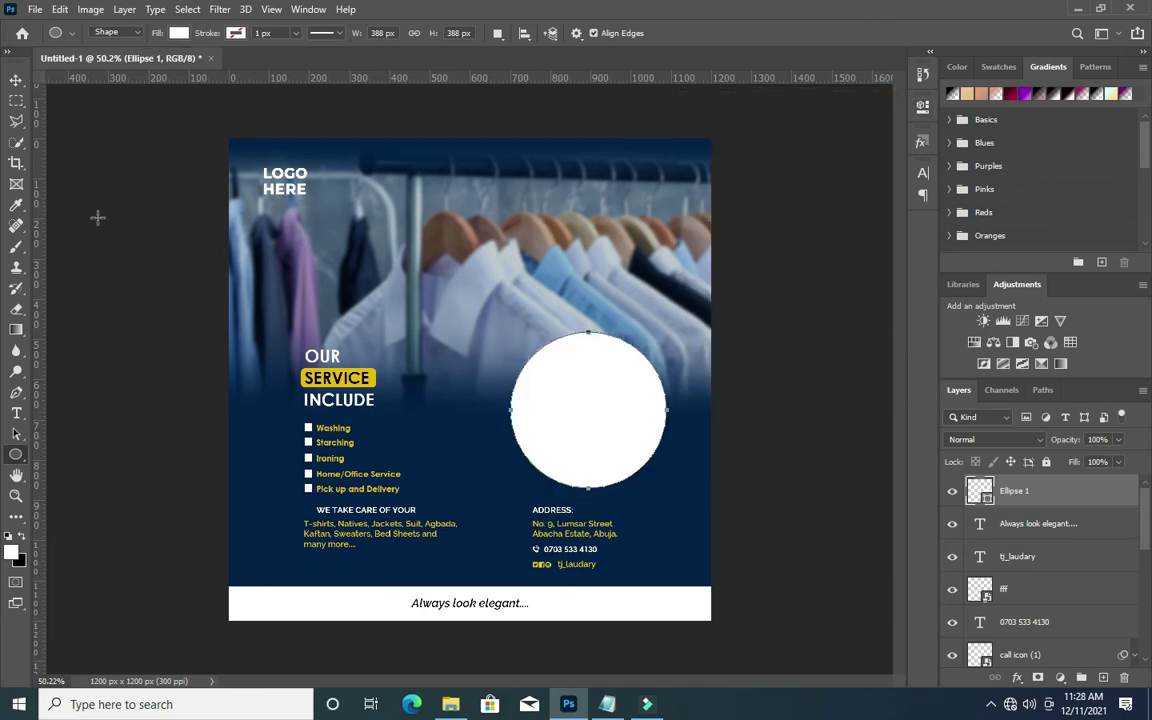
pyautogui.click(14, 79)
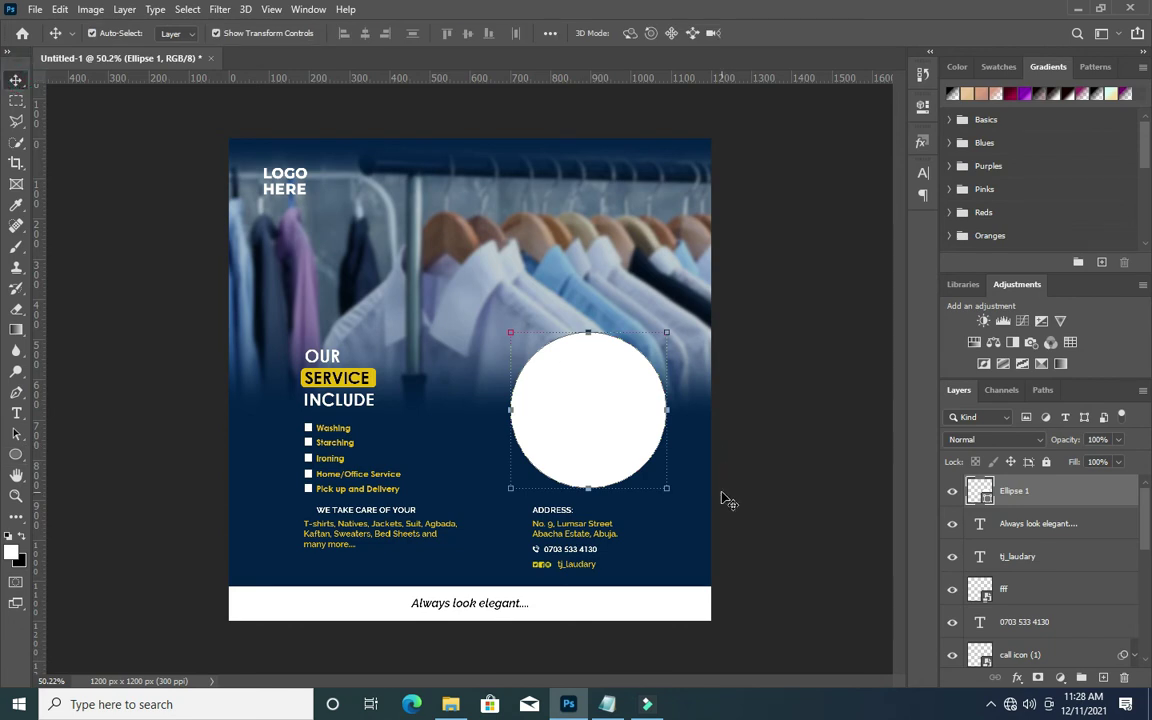
# Group the layers from the "Always look elegant...." tagline through "ADDRESS:" and name the group Address.
pyautogui.hotkey('ctrl', '+')
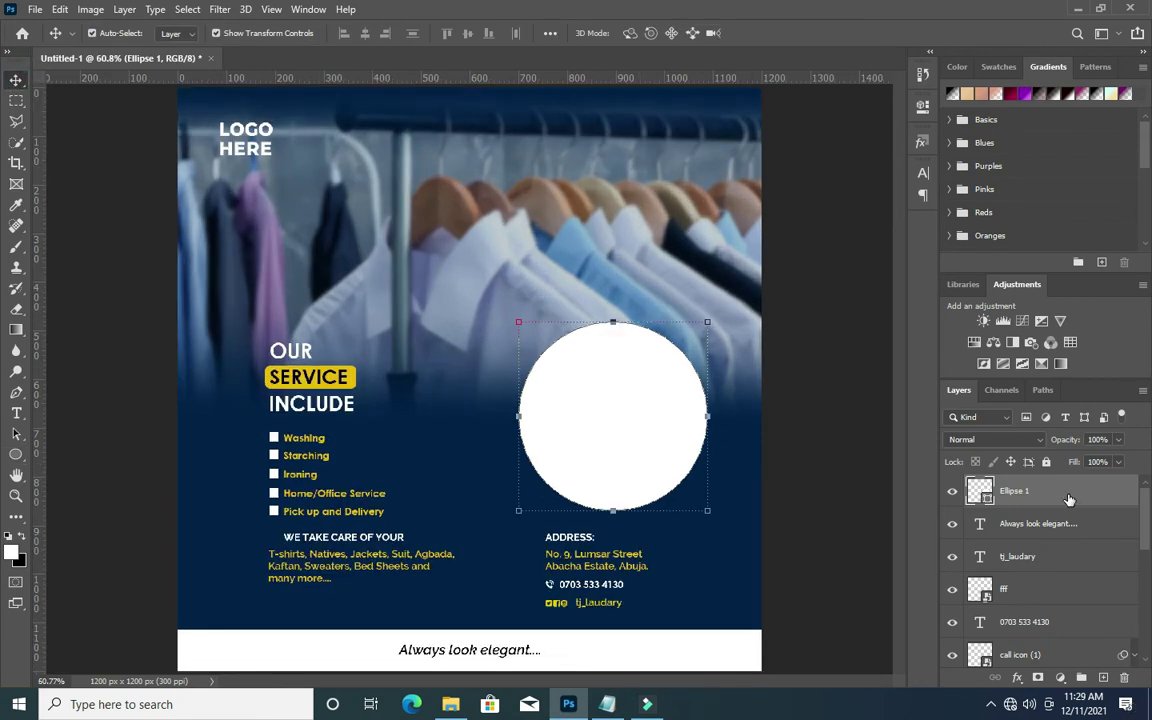
pyautogui.click(1038, 524)
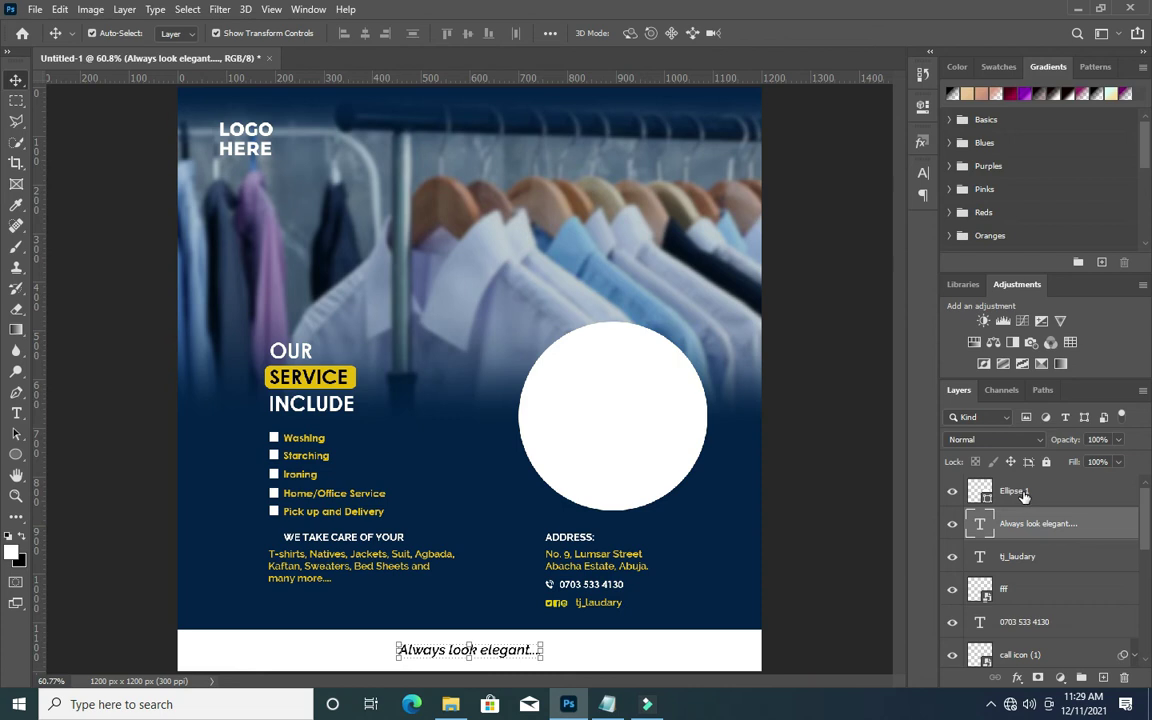
pyautogui.scroll(-3, 1035, 586)
pyautogui.scroll(-2, 1033, 586)
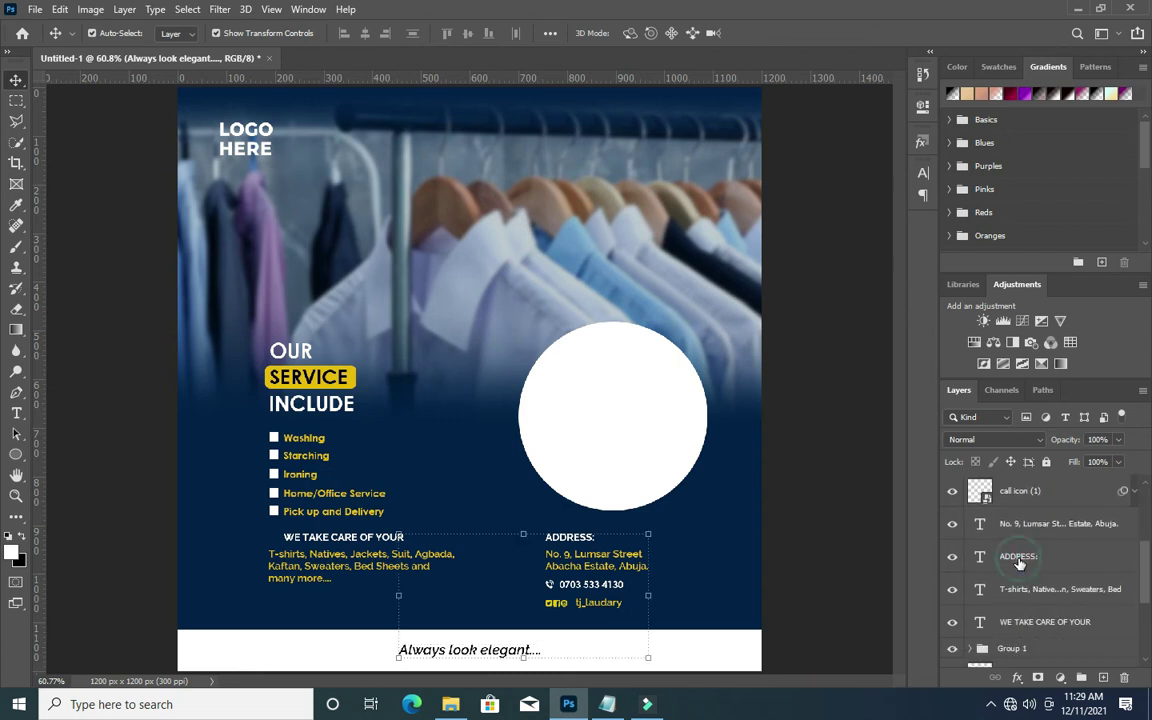
pyautogui.keyDown('shift'); pyautogui.click(1018, 557); pyautogui.keyUp('shift')
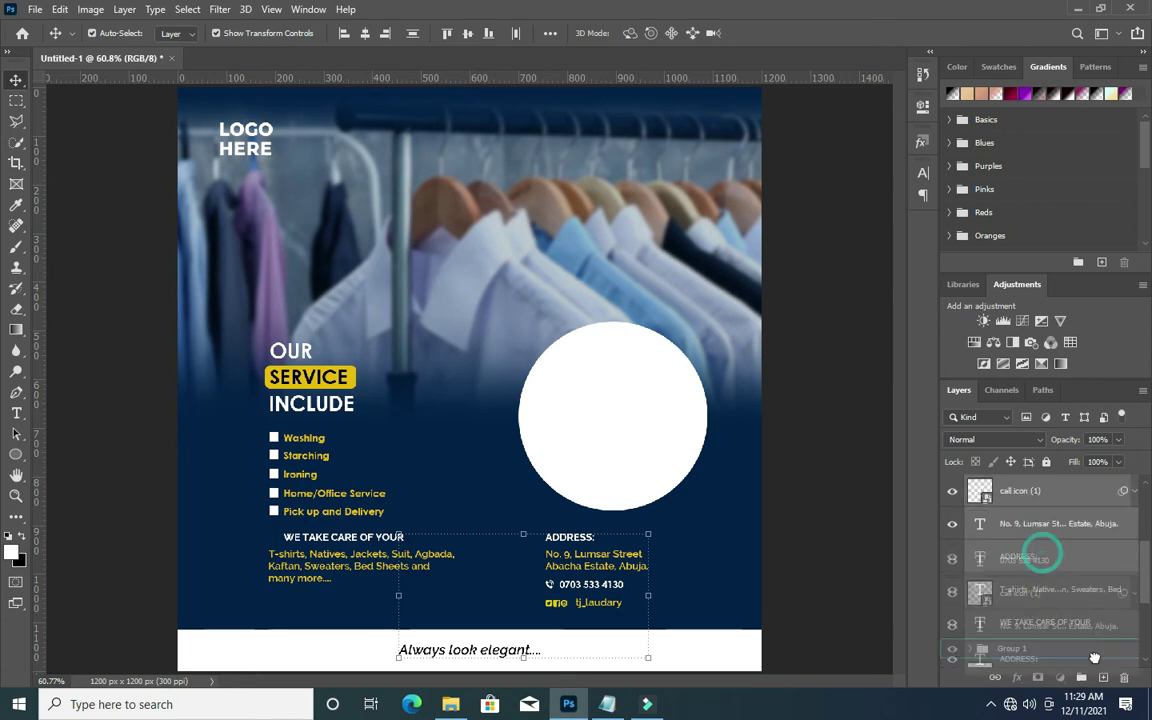
pyautogui.hotkey('ctrl', 'g')
pyautogui.doubleClick(1015, 485)
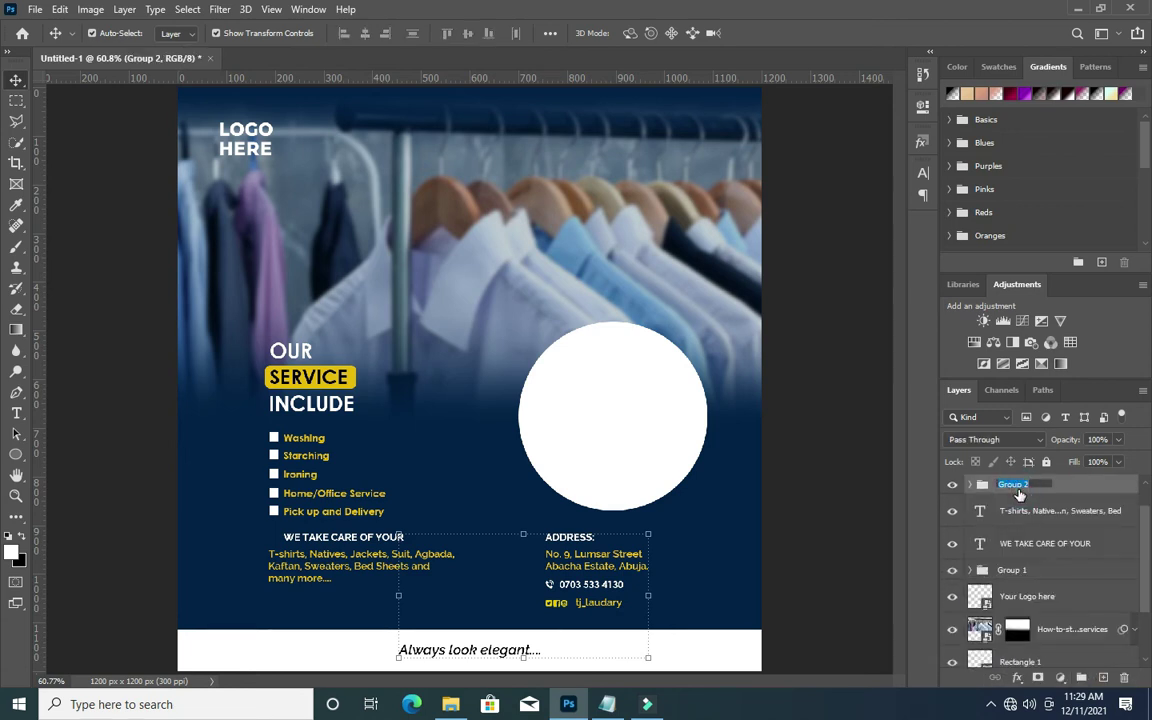
pyautogui.write('a')
pyautogui.press('Return')
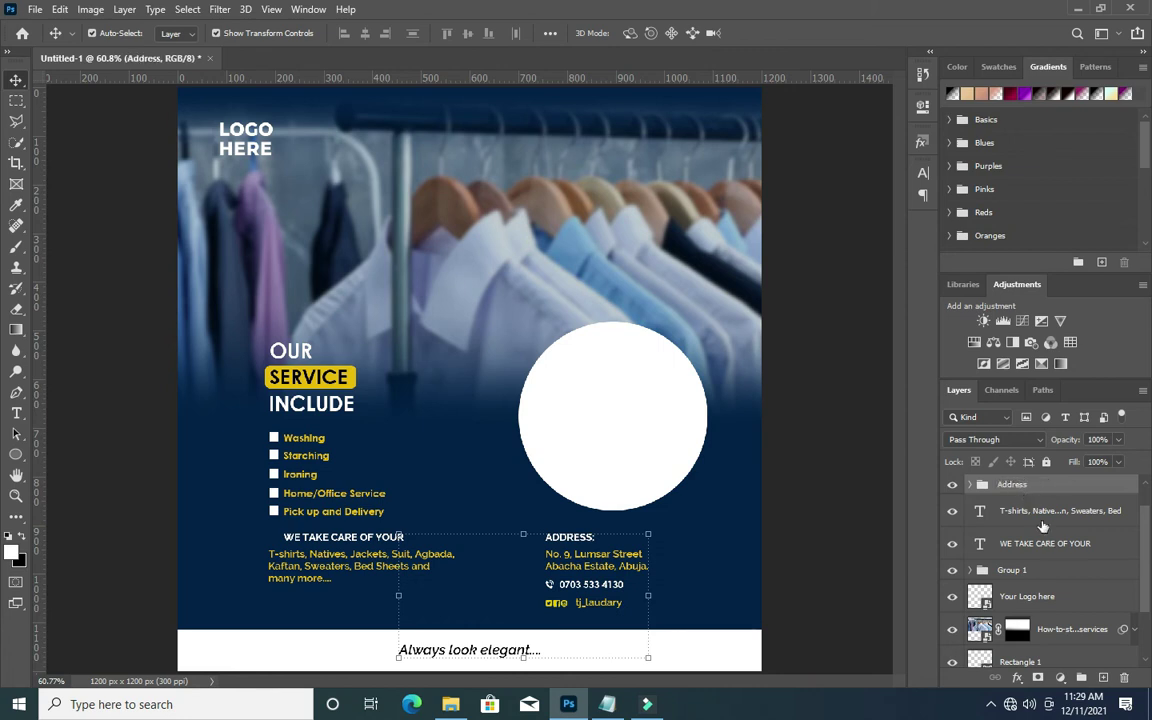
# Group the "WE TAKE CARE OF YOUR" heading with its clothing list text and name the group Service 2.
pyautogui.click(1042, 518)
pyautogui.scroll(-2, 1040, 551)
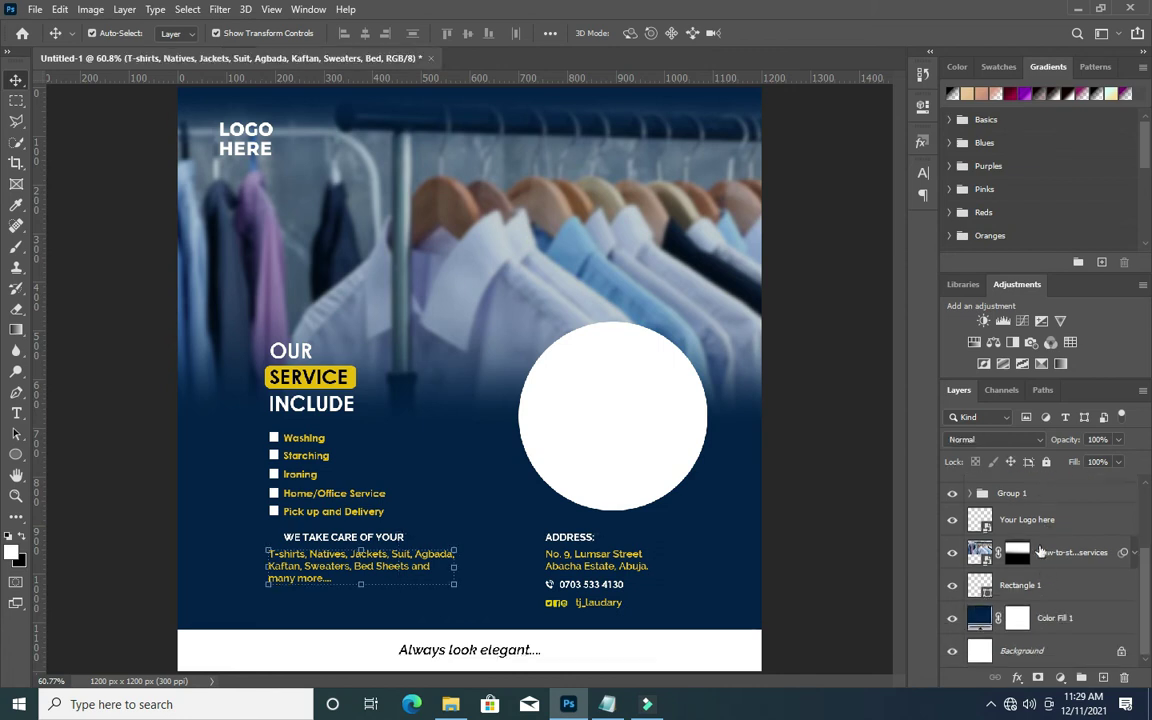
pyautogui.scroll(2, 1040, 551)
pyautogui.scroll(1, 1033, 536)
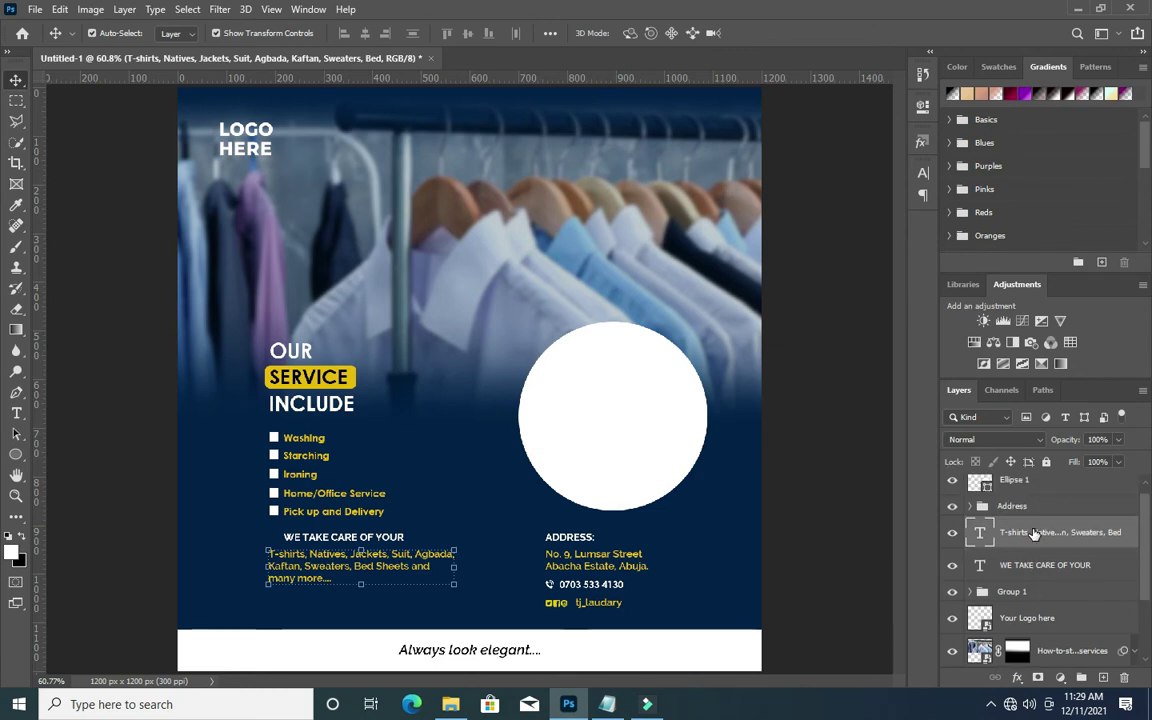
pyautogui.keyDown('shift'); pyautogui.click(1035, 566); pyautogui.keyUp('shift')
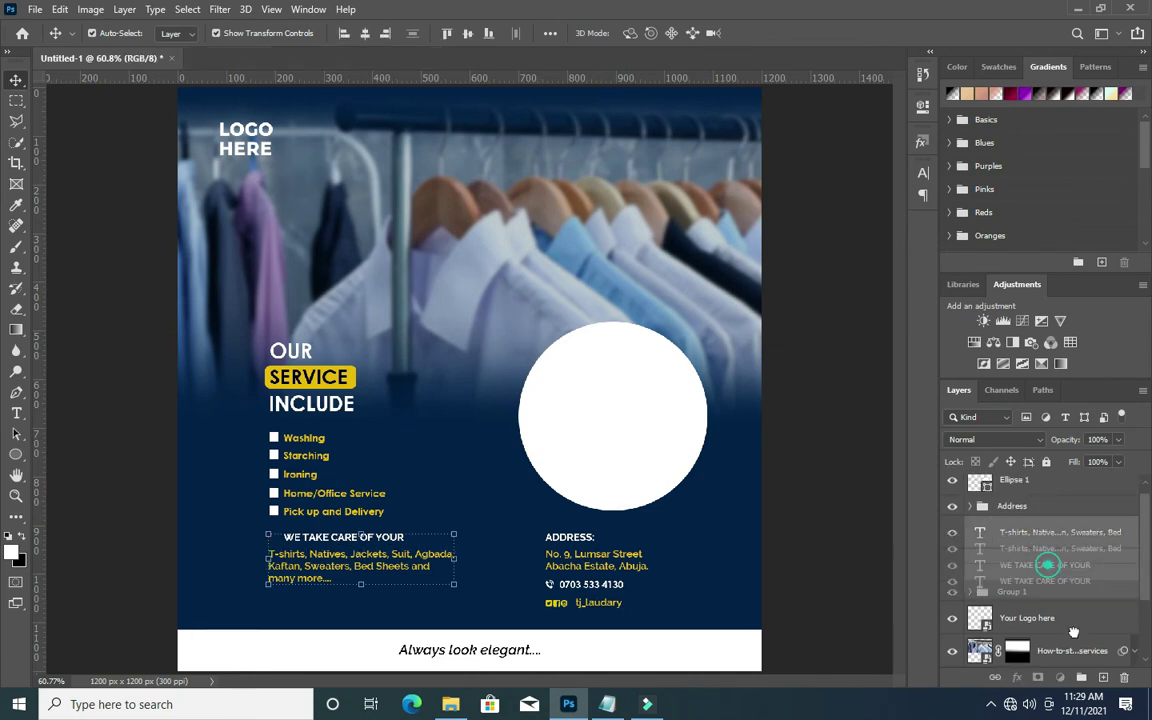
pyautogui.hotkey('ctrl', 'g')
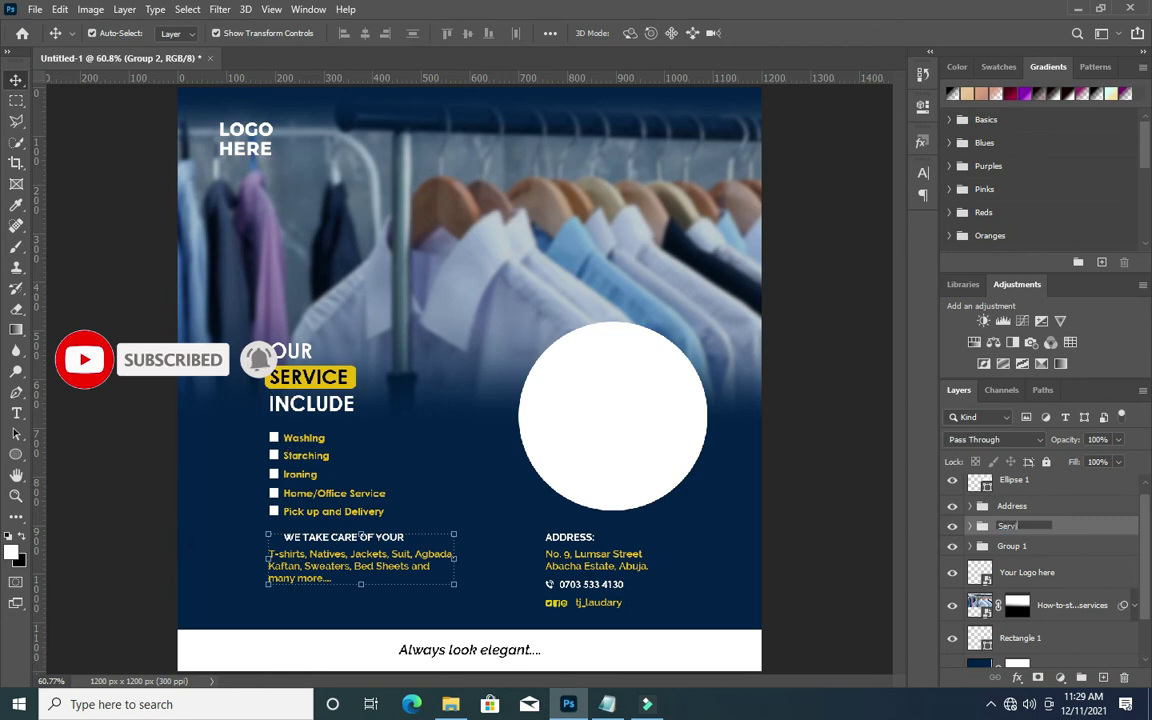
# Rename the group holding the "OUR SERVICE INCLUDE" list as Service 1.
pyautogui.click(1018, 547)
pyautogui.doubleClick(1018, 547)
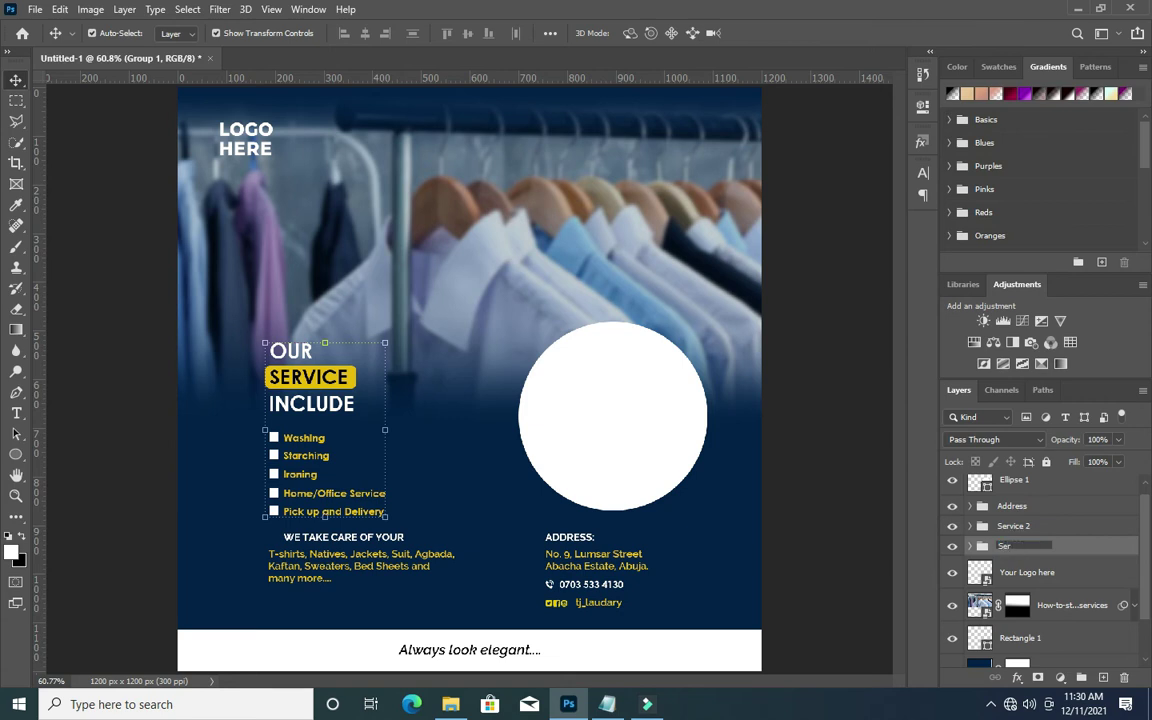
pyautogui.press('Return')
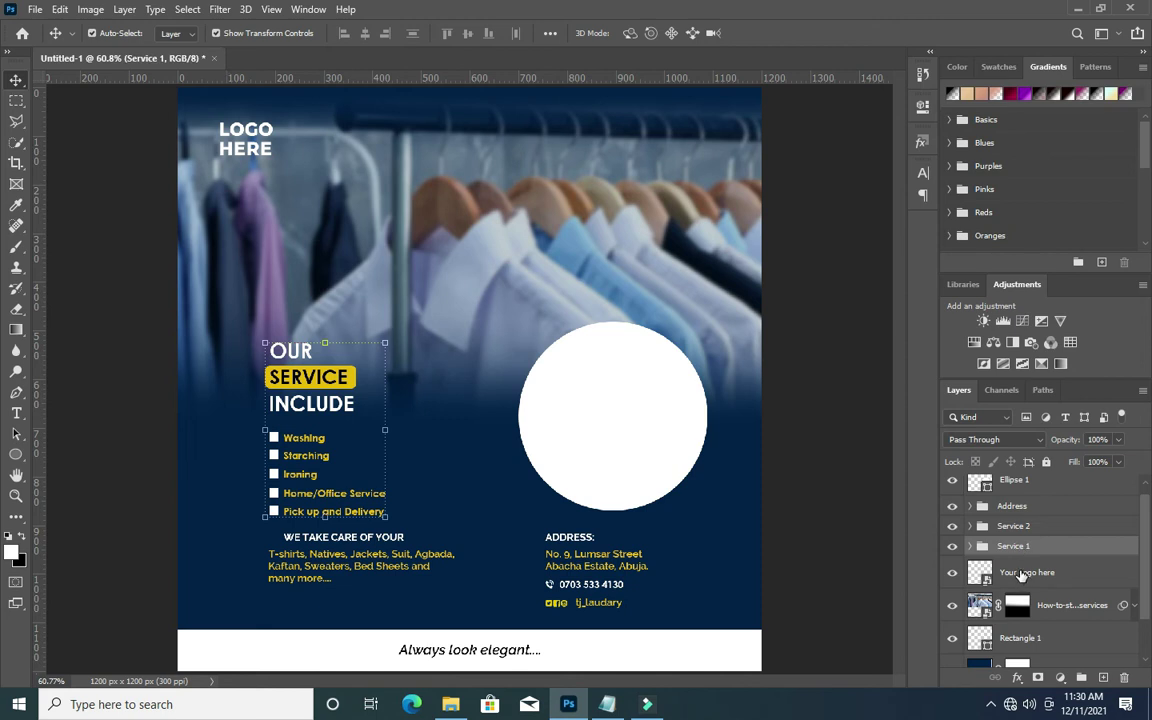
# Put the "Your Logo here" layer into its own group and name the group Your Logo.
pyautogui.scroll(1, 1033, 605)
pyautogui.click(1050, 585)
pyautogui.hotkey('ctrl', 'j')
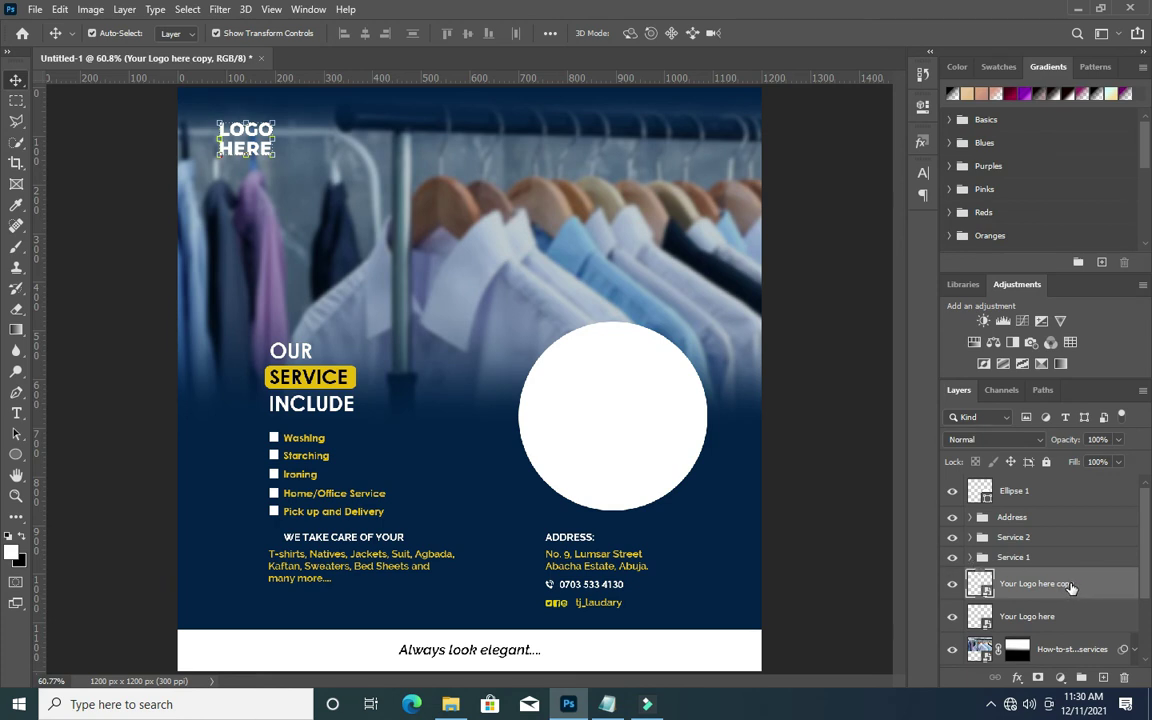
pyautogui.press('Delete')
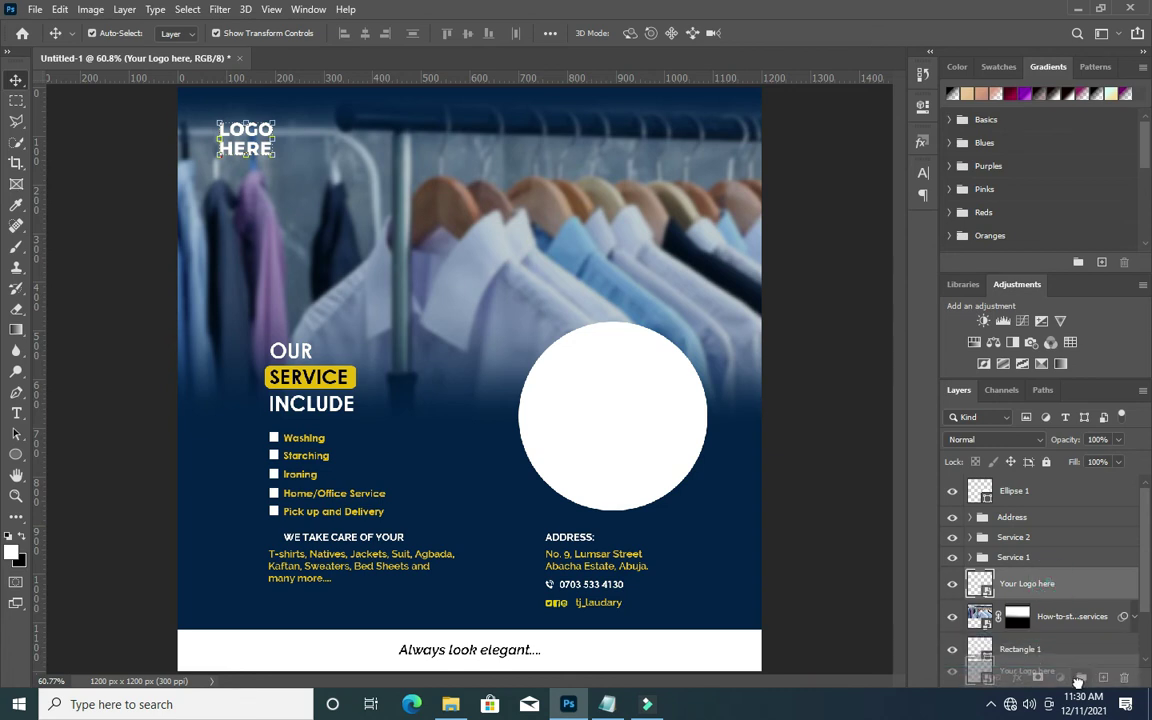
pyautogui.hotkey('ctrl', 'g')
pyautogui.click(970, 578)
pyautogui.doubleClick(1012, 577)
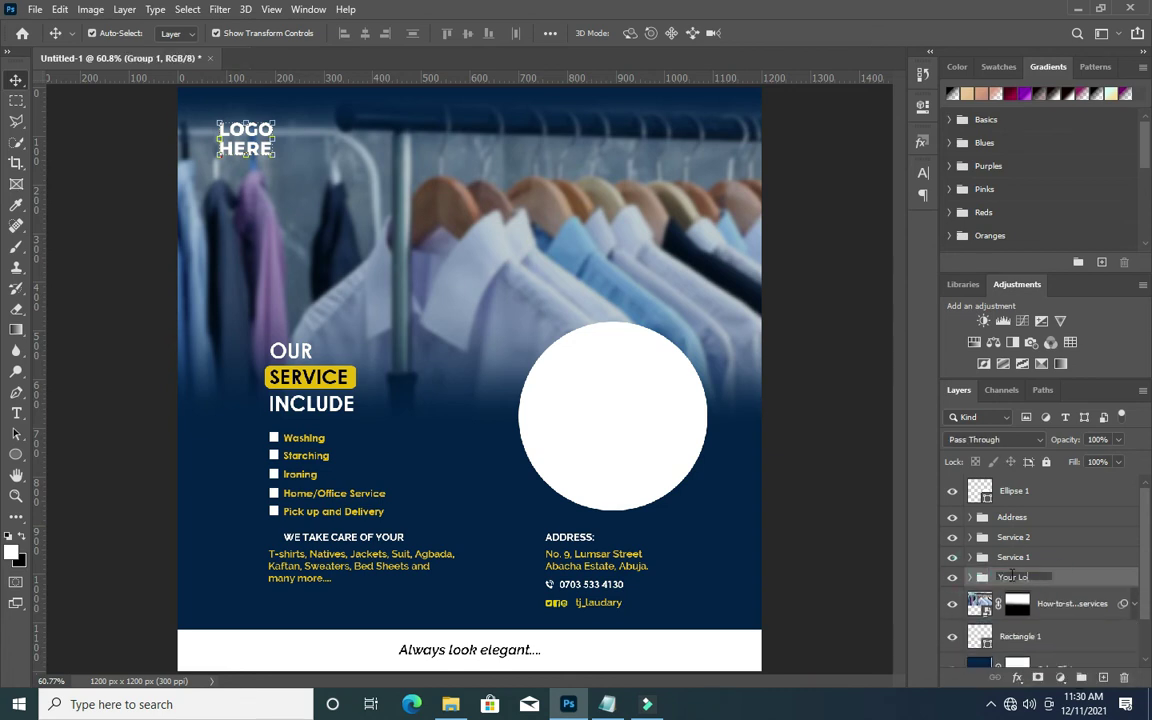
pyautogui.press('Return')
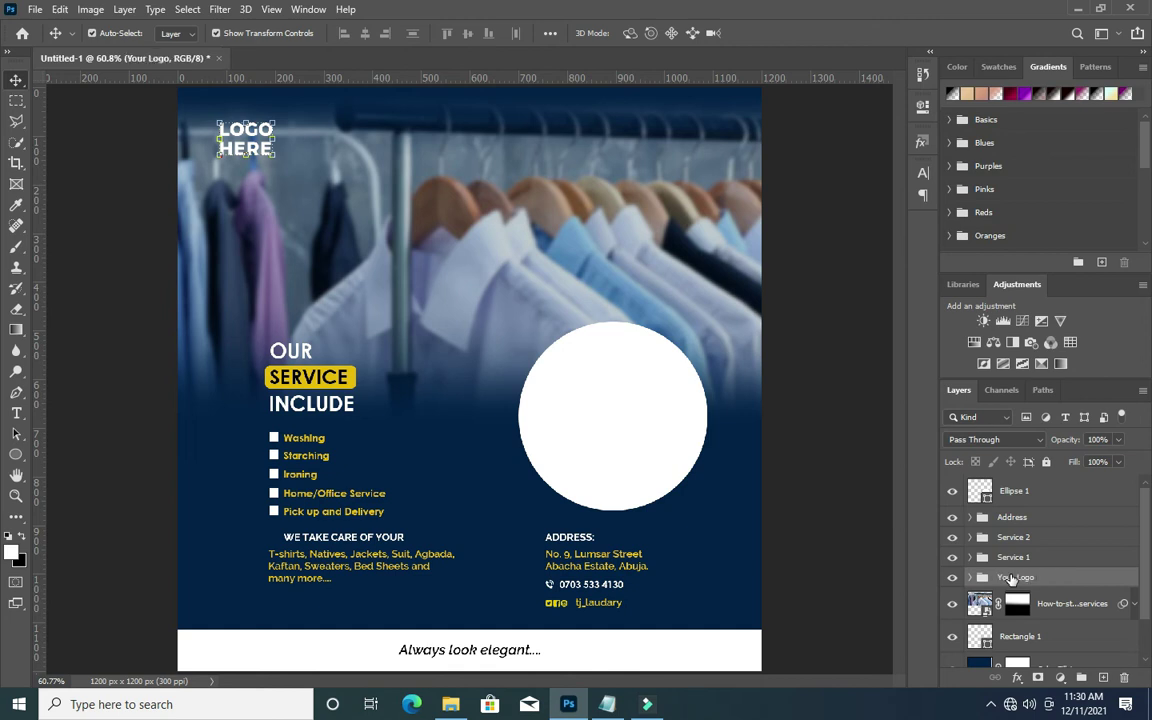
# Group the clothes-rack photo, Rectangle 1 and Color Fill 1 layers and name the group BG.
pyautogui.click(1072, 603)
pyautogui.scroll(-2, 1070, 605)
pyautogui.keyDown('shift'); pyautogui.click(1058, 627); pyautogui.keyUp('shift')
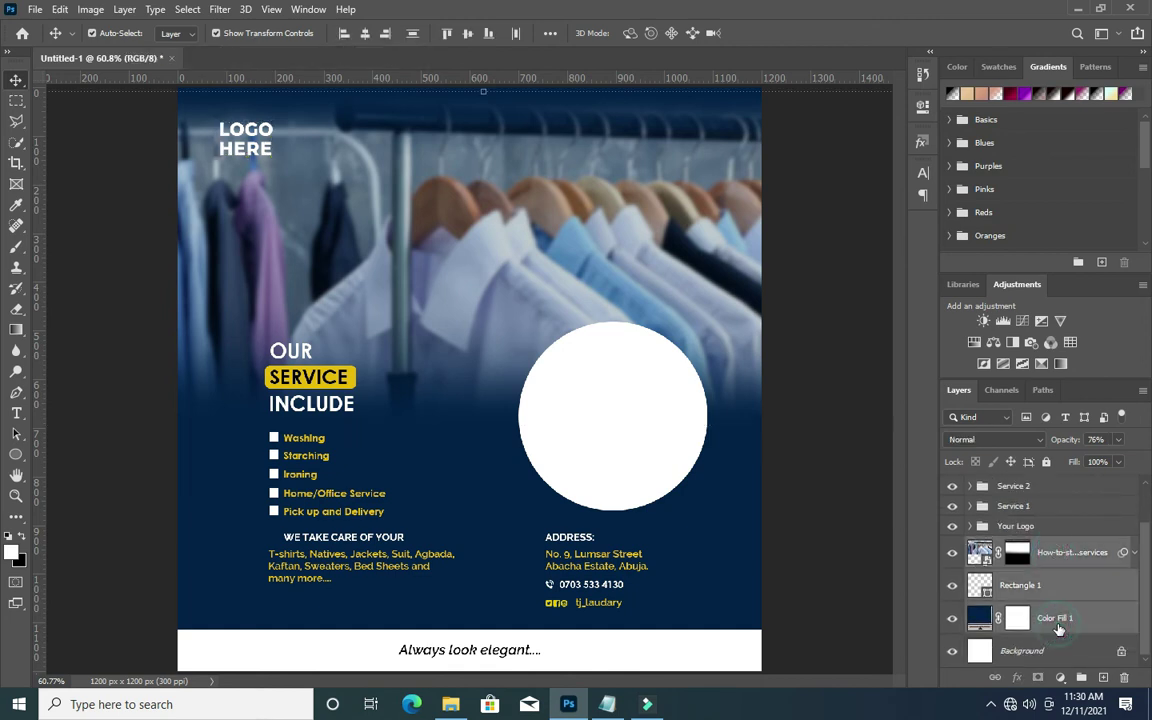
pyautogui.hotkey('ctrl', 'g')
pyautogui.doubleClick(1013, 596)
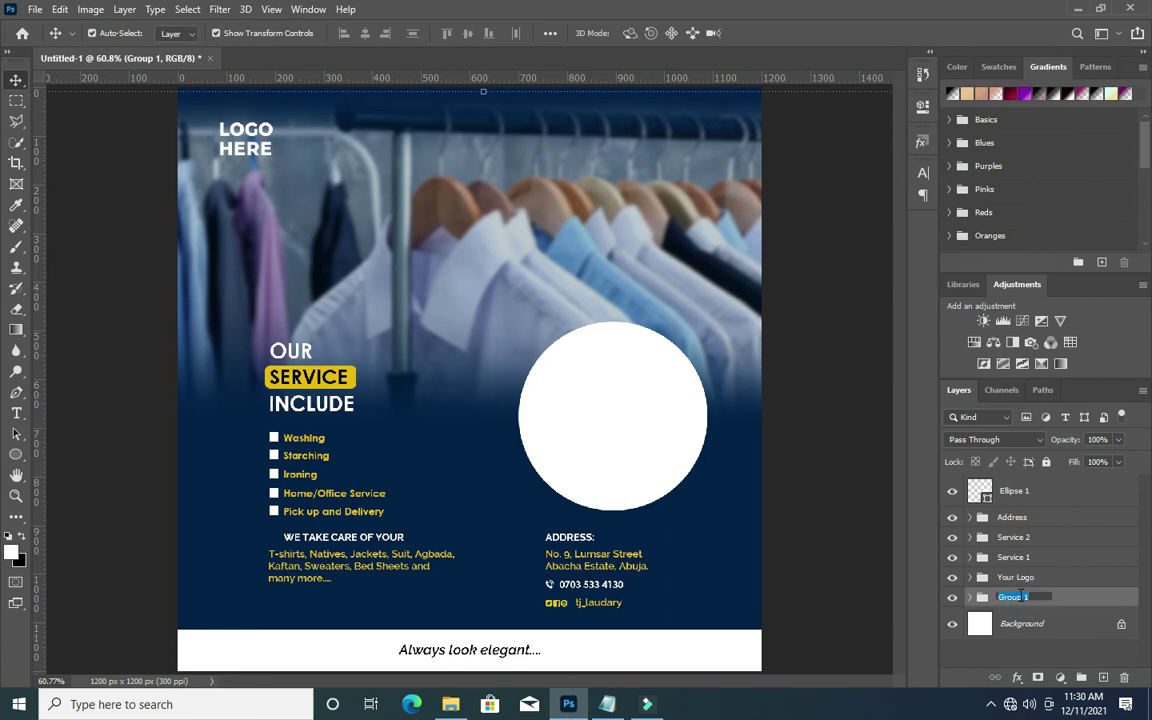
pyautogui.press('Return')
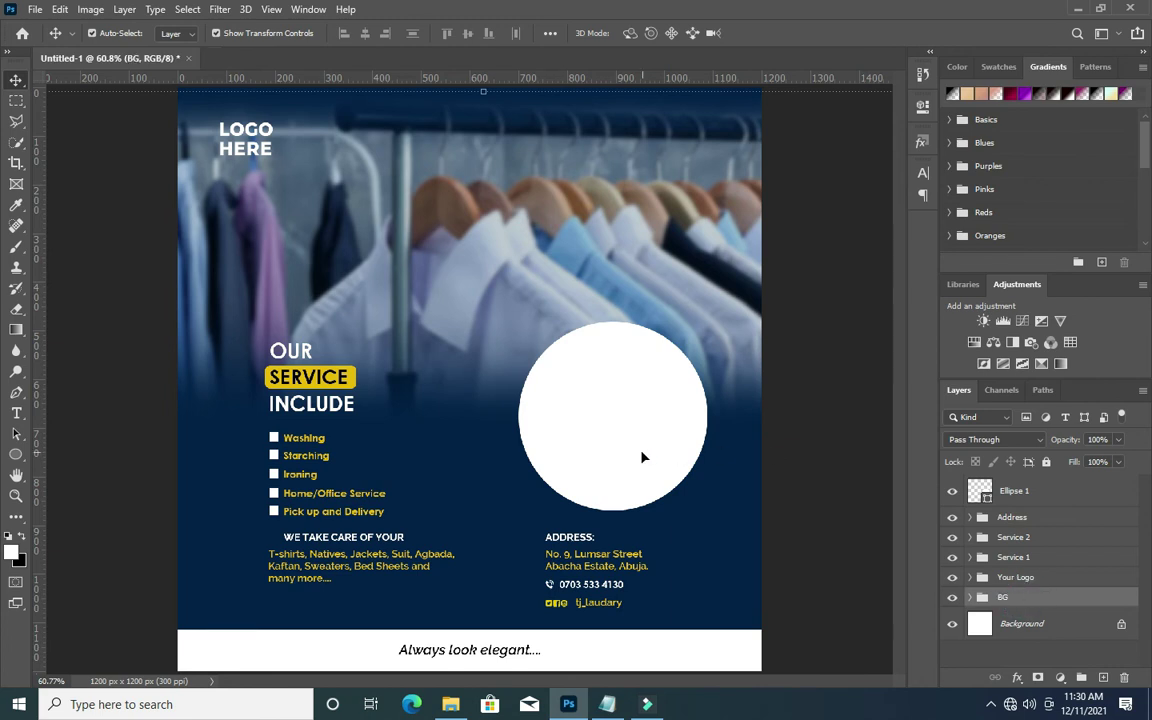
pyautogui.click(166, 381)
# Duplicate the white Ellipse 1 circle and scale the copy down slightly about its centre to leave a thin border.
pyautogui.scroll(-1, 540, 362)
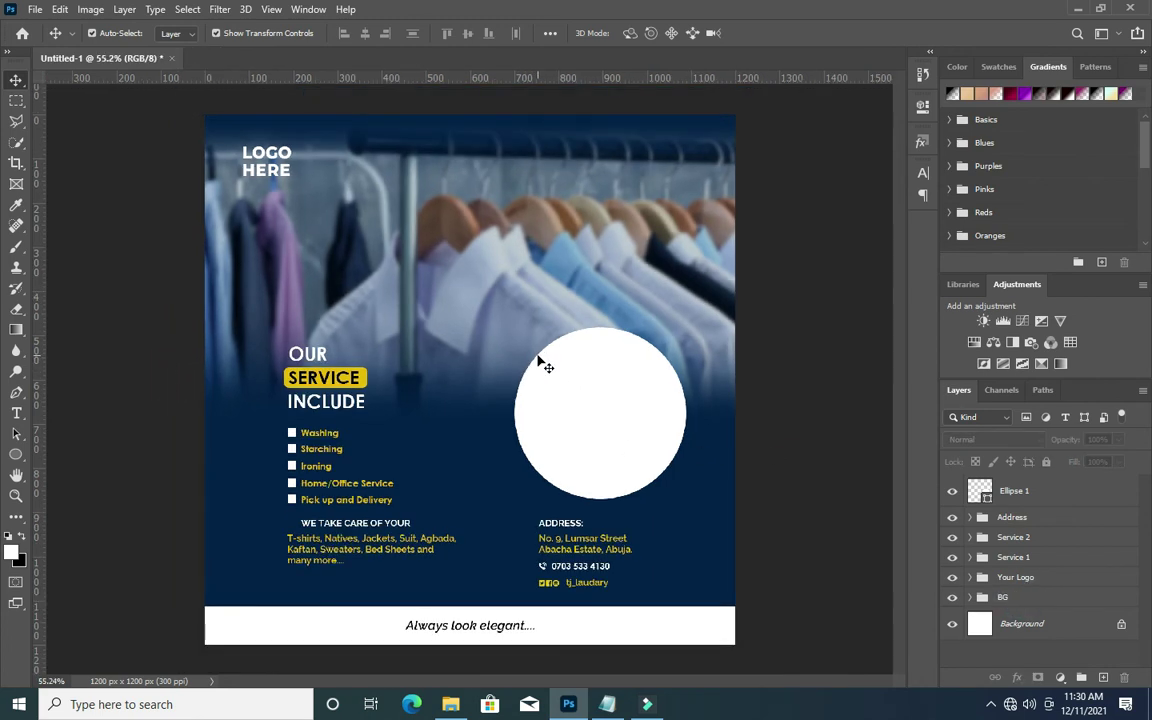
pyautogui.scroll(4, 620, 410)
pyautogui.click(622, 406)
pyautogui.moveTo(1058, 494); pyautogui.dragTo(1103, 677)
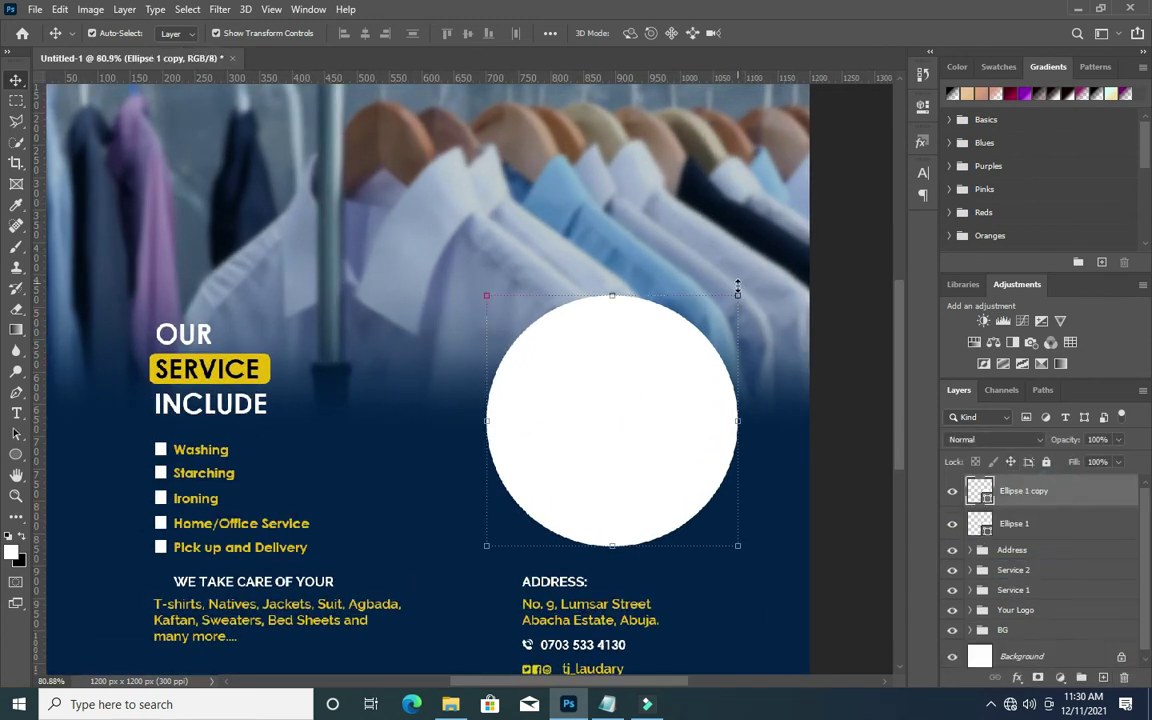
pyautogui.click(737, 290)
pyautogui.moveTo(740, 292); pyautogui.dragTo(735, 299)
pyautogui.click(789, 34)
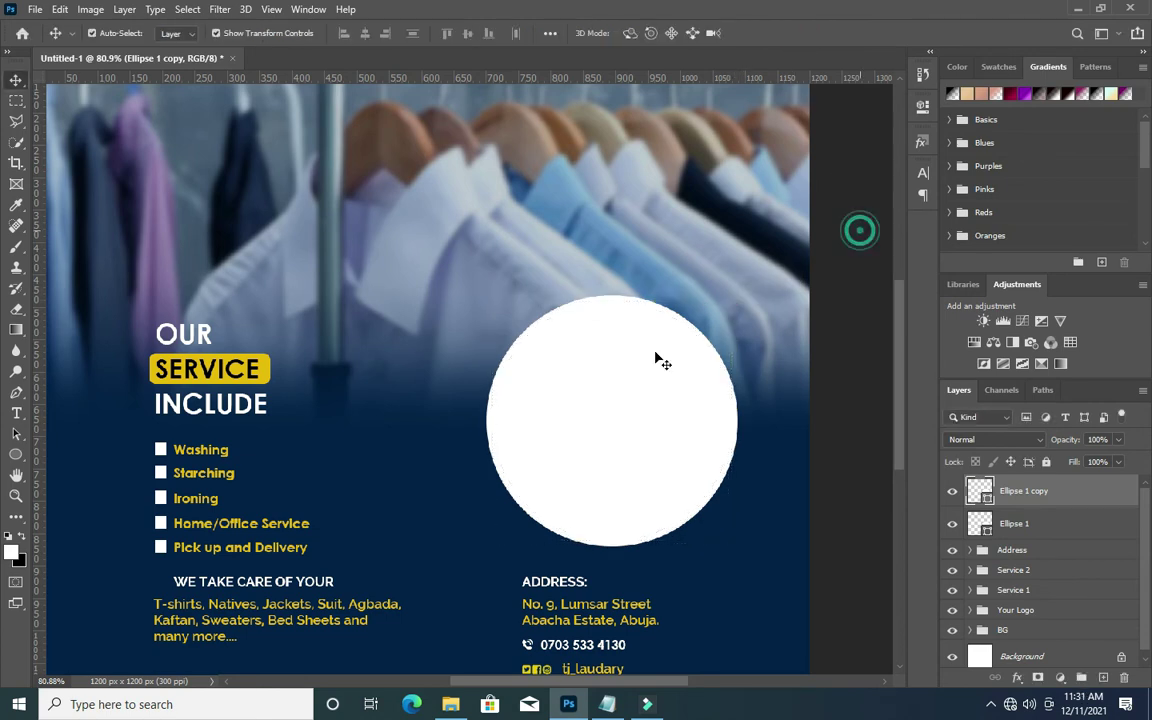
# Place the washing-machine-isolated-white image from the resources folder, scaled down and positioned so the machine sits over the white circle.
pyautogui.click(452, 702)
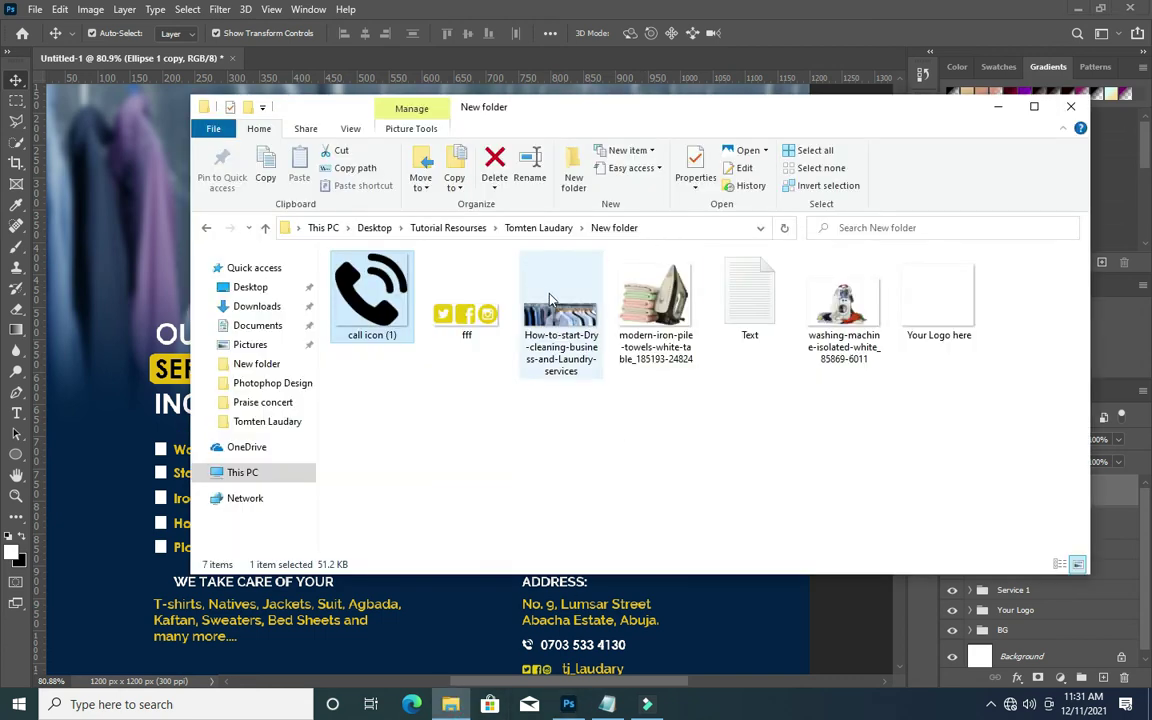
pyautogui.moveTo(836, 320); pyautogui.dragTo(589, 494)
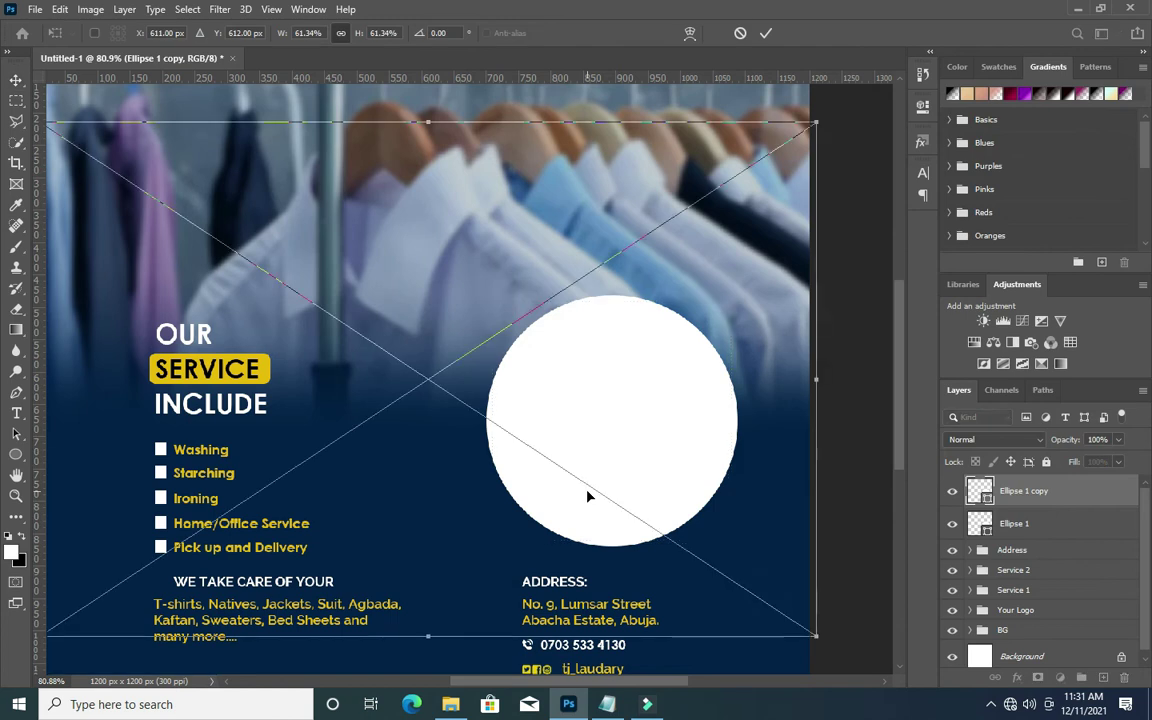
pyautogui.moveTo(816, 122); pyautogui.dragTo(514, 316)
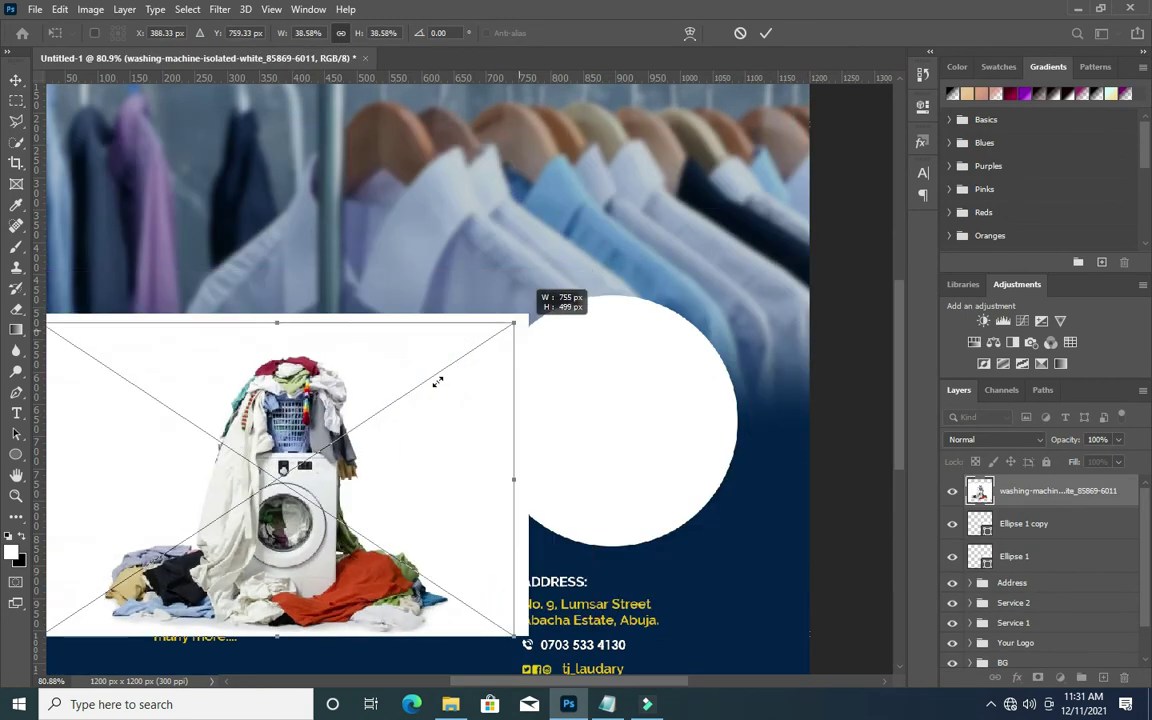
pyautogui.moveTo(309, 415); pyautogui.dragTo(660, 362)
pyautogui.moveTo(400, 265); pyautogui.dragTo(496, 337)
pyautogui.moveTo(643, 358); pyautogui.dragTo(644, 404)
pyautogui.moveTo(614, 322); pyautogui.dragTo(612, 275)
pyautogui.click(766, 33)
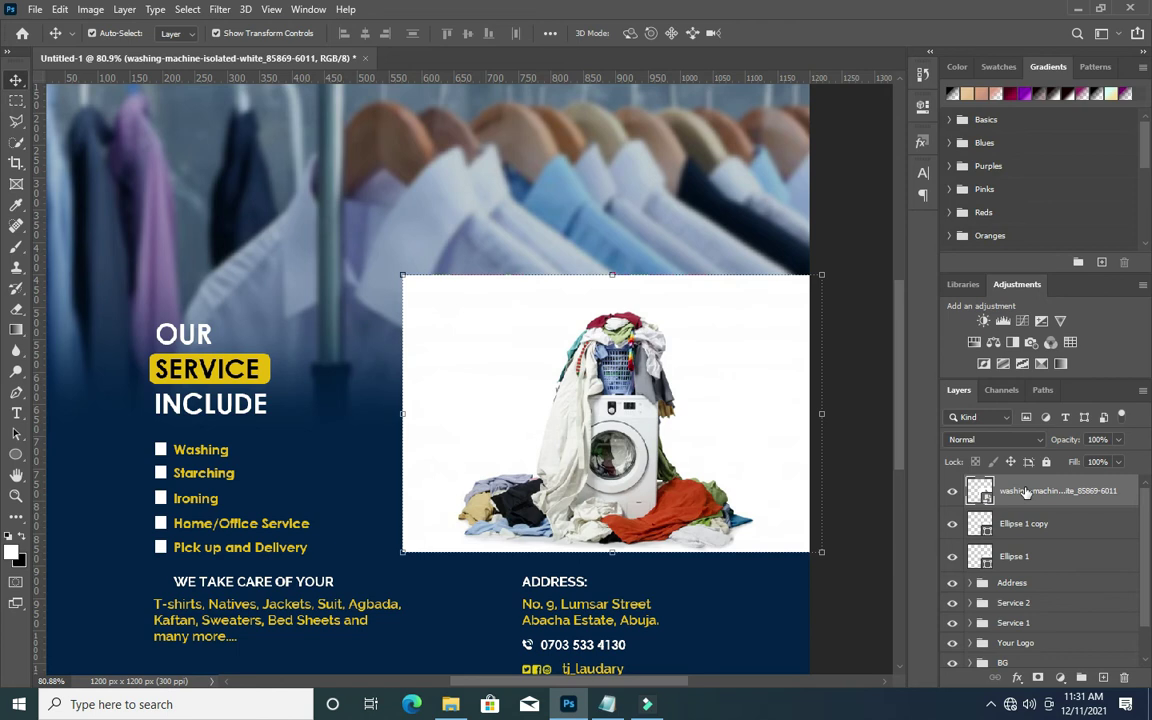
# Clip the washing-machine image to the Ellipse 1 copy circle with a clipping mask.
pyautogui.rightClick(1020, 490)
pyautogui.click(893, 355)
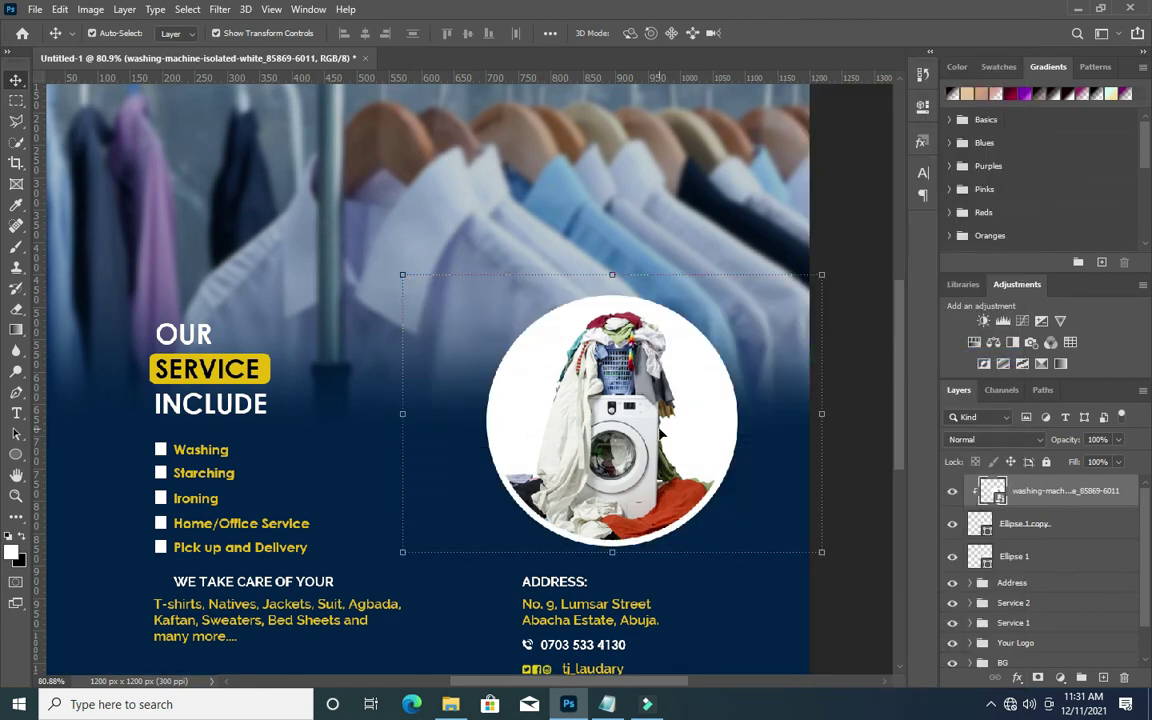
pyautogui.click(861, 494)
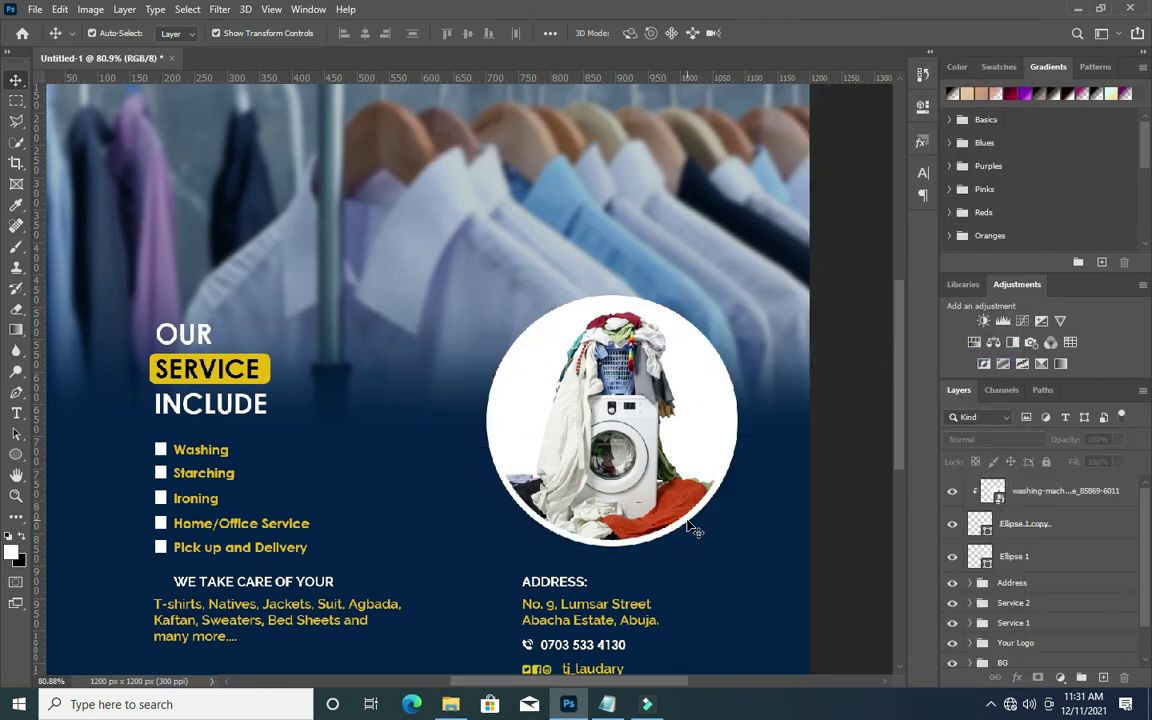
# Change the fill of the Ellipse 1 border circle to yellow e7b900, sampled from the SERVICE label.
pyautogui.click(1031, 558)
pyautogui.doubleClick(981, 556)
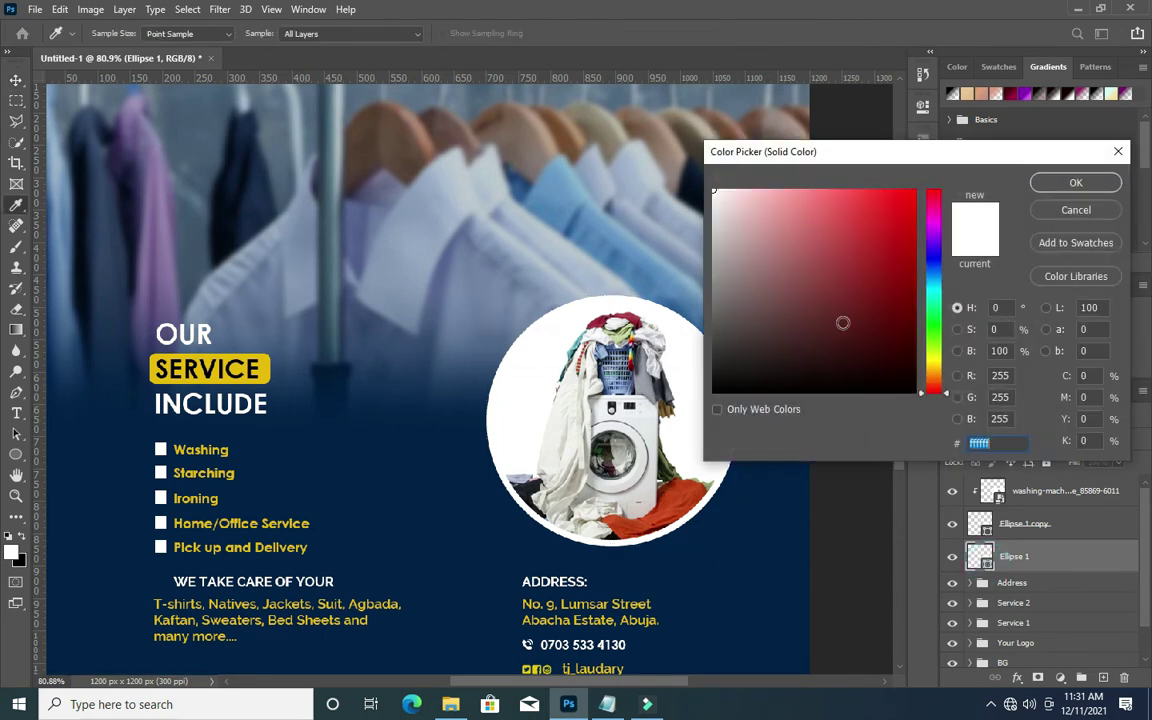
pyautogui.click(262, 368)
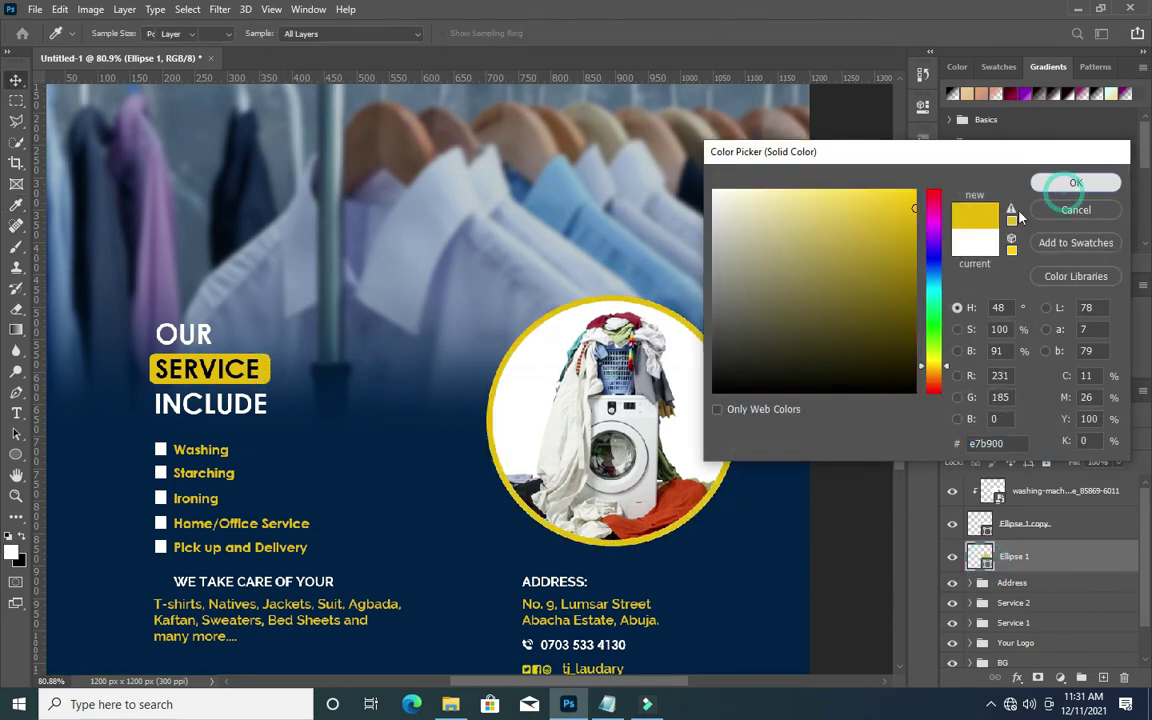
pyautogui.click(1075, 182)
pyautogui.scroll(-3, 660, 301)
pyautogui.scroll(2, 675, 380)
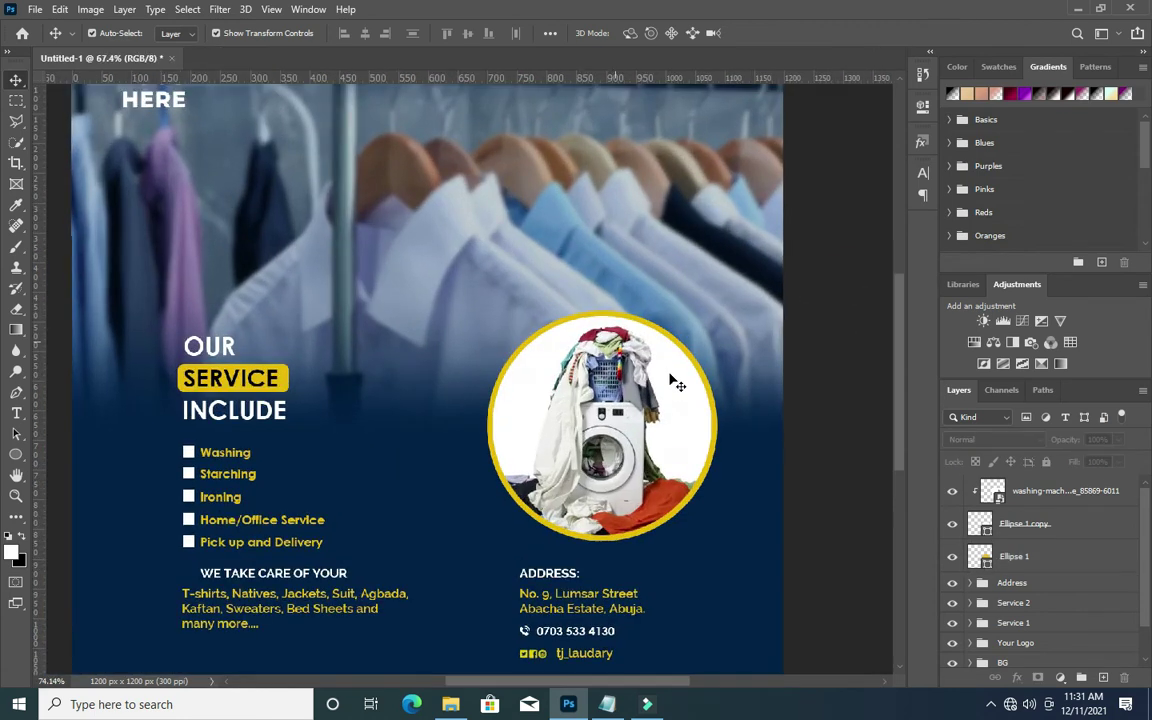
pyautogui.scroll(3, 672, 380)
pyautogui.scroll(1, 661, 378)
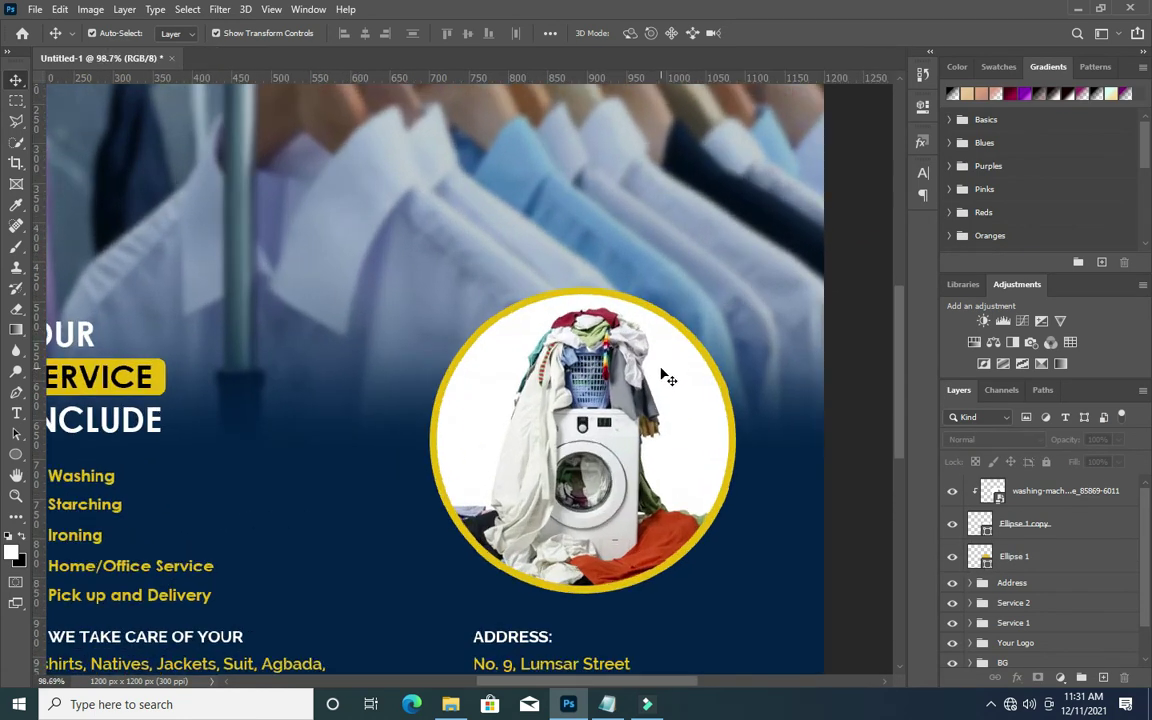
pyautogui.click(16, 454)
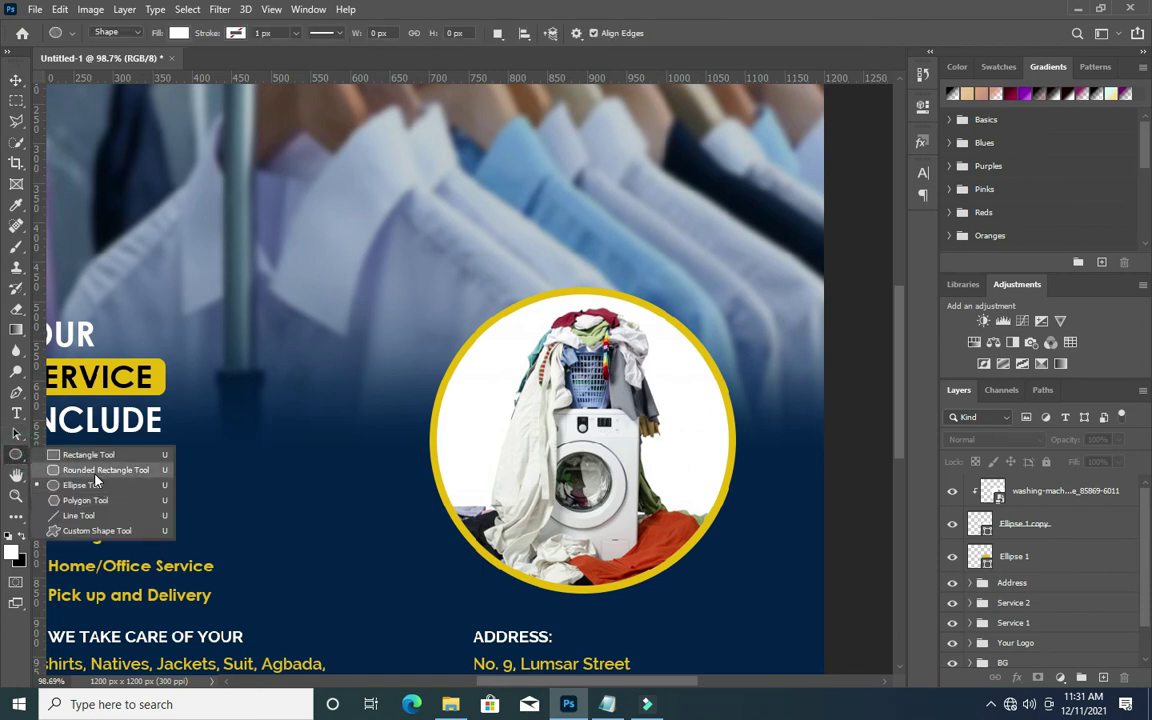
pyautogui.click(18, 456)
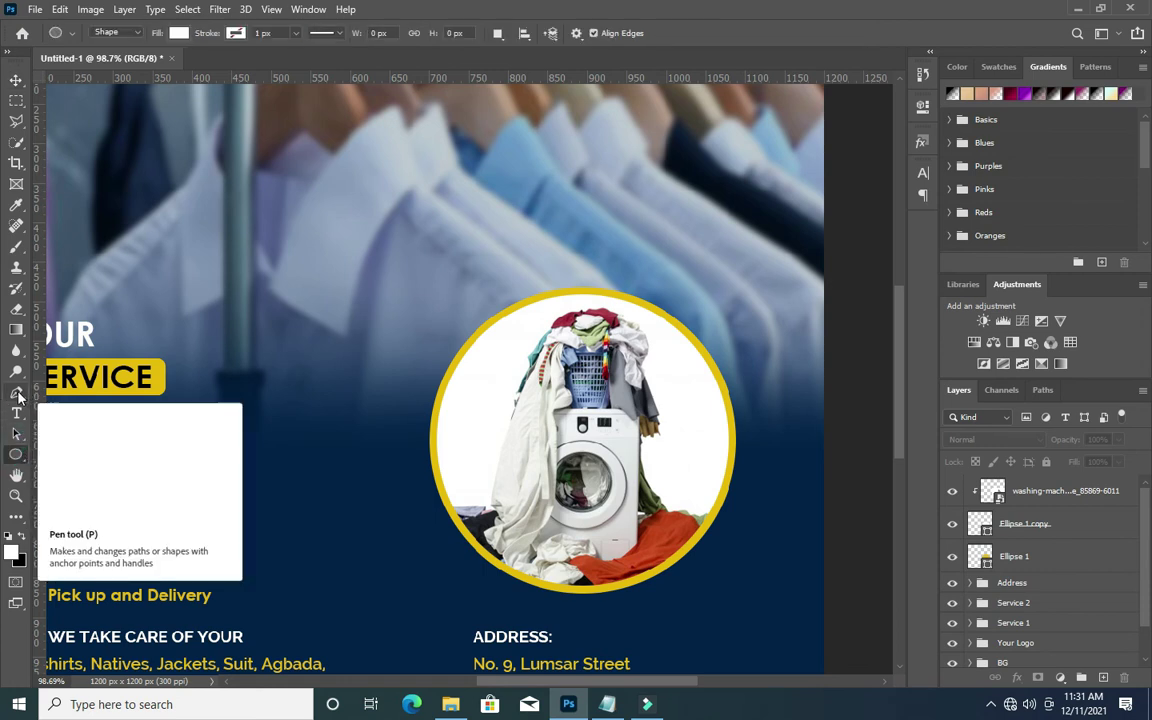
pyautogui.scroll(-2, 530, 457)
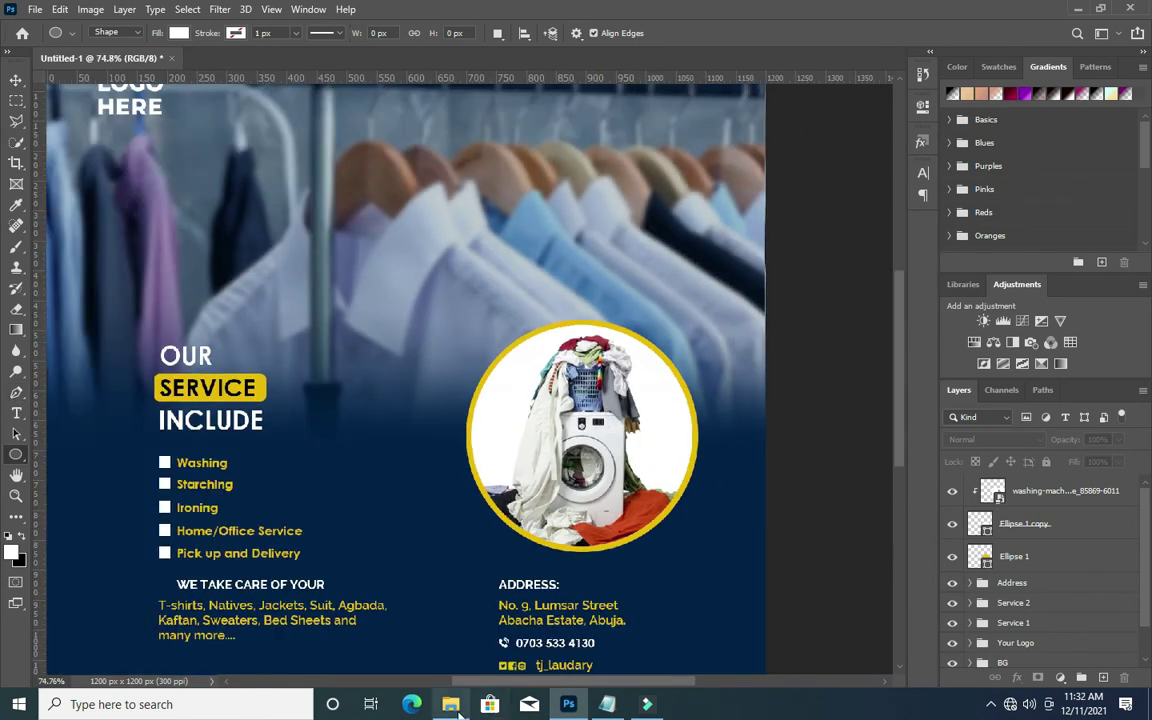
# Place the modern-iron-pile-towels-white-table image from the resources folder and move its layer to the top of the BG group.
pyautogui.click(450, 704)
pyautogui.click(655, 300)
pyautogui.moveTo(668, 328); pyautogui.dragTo(378, 403)
pyautogui.moveTo(513, 343); pyautogui.dragTo(513, 343)
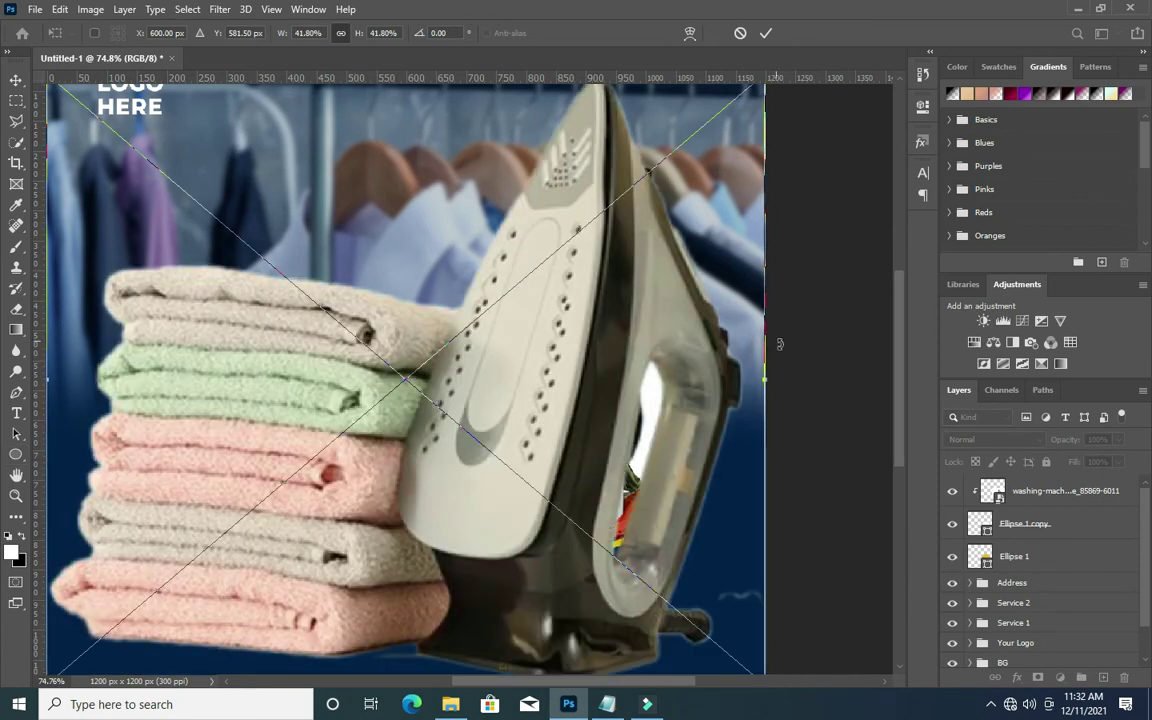
pyautogui.scroll(-3, 455, 333)
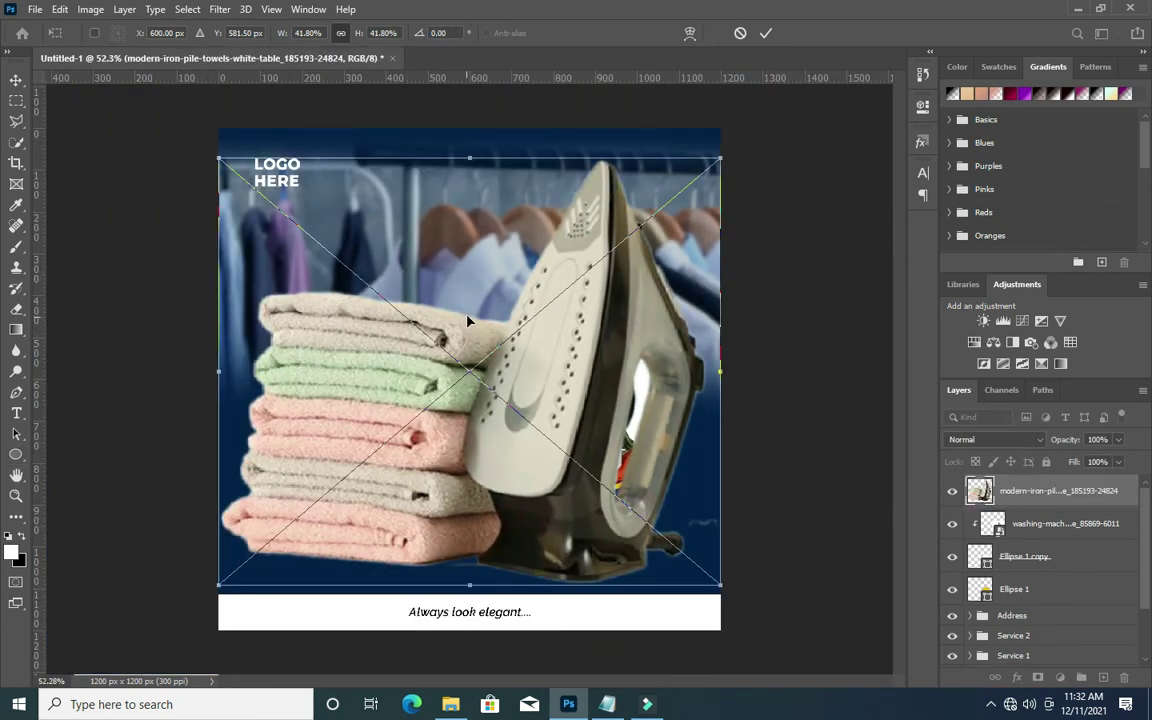
pyautogui.scroll(-2, 470, 380)
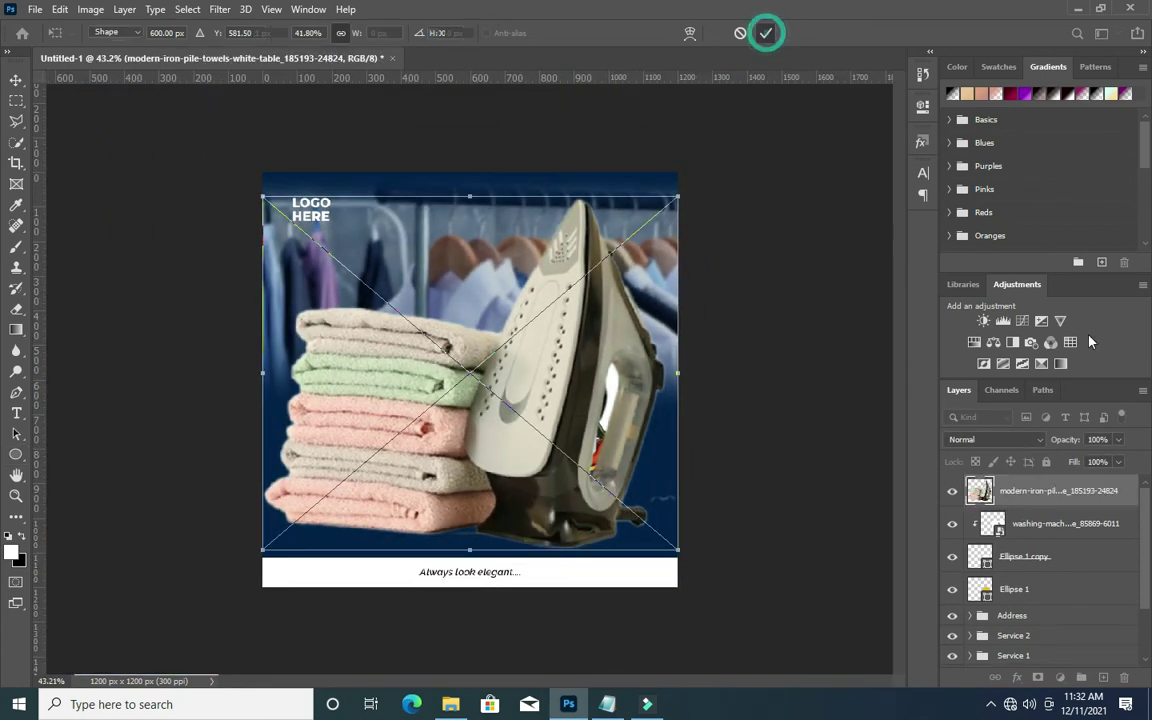
pyautogui.click(766, 33)
pyautogui.moveTo(1067, 492); pyautogui.dragTo(1034, 633)
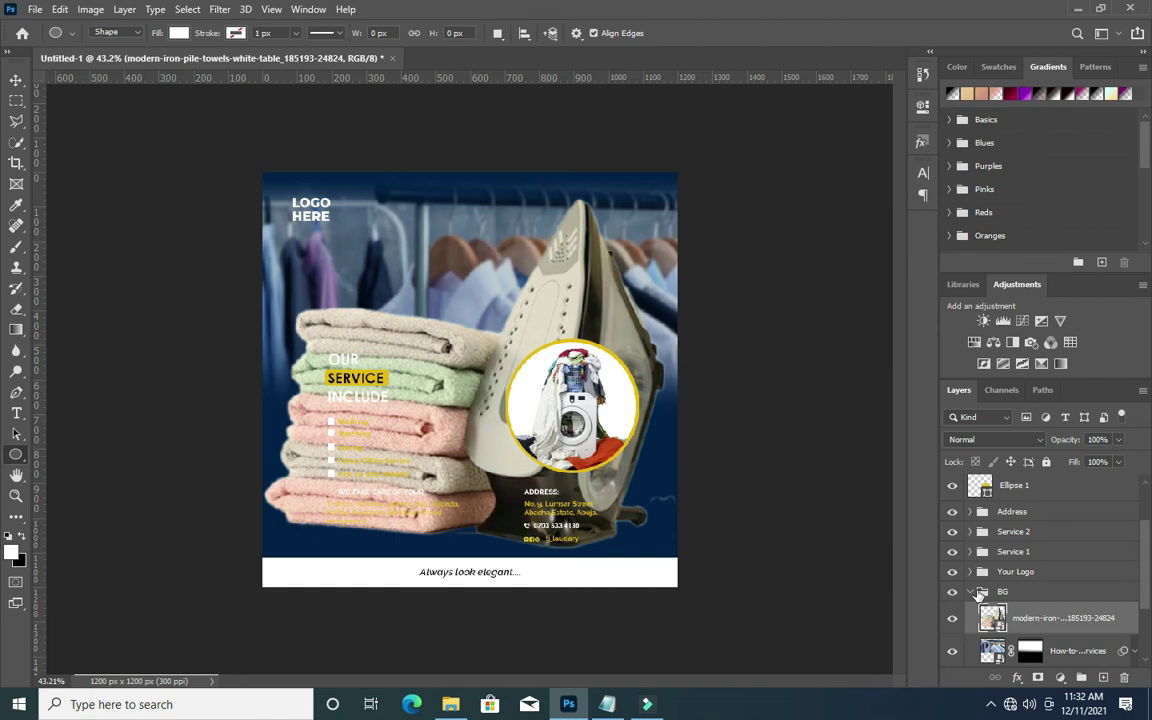
# Scale the iron-and-towels image down to about half its placed size and position it mid-flyer, behind the service heading and washing-machine circle.
pyautogui.click(16, 80)
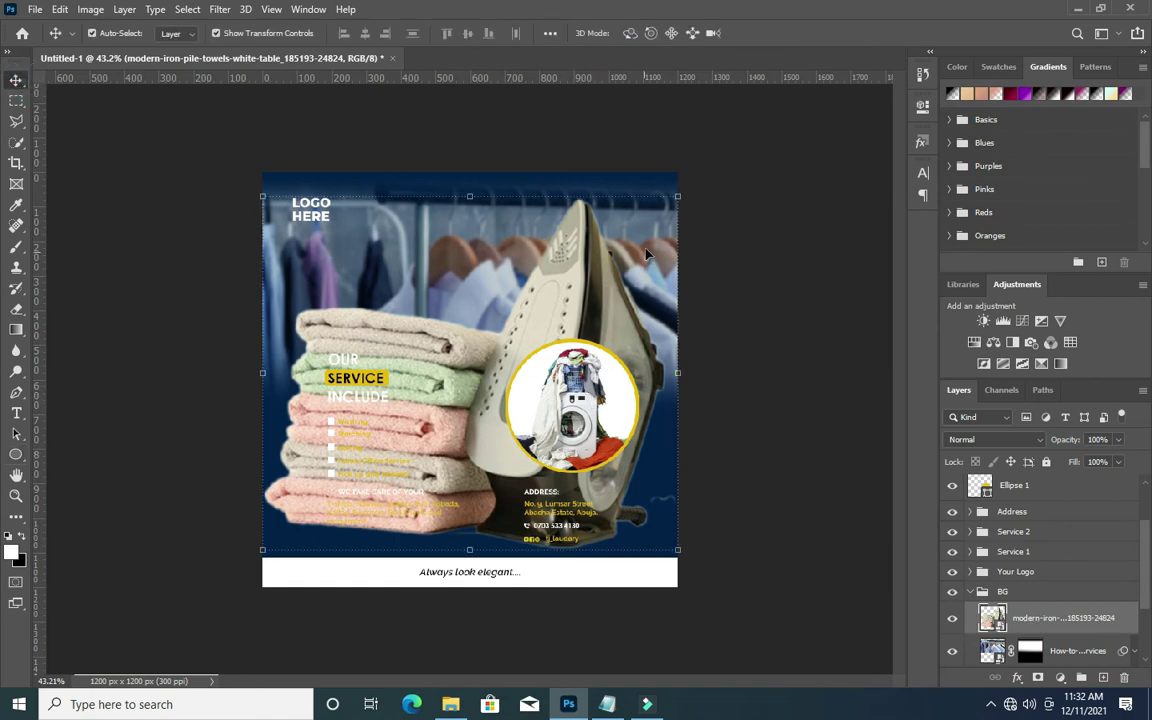
pyautogui.moveTo(679, 199); pyautogui.dragTo(536, 280)
pyautogui.moveTo(474, 347); pyautogui.dragTo(478, 376)
pyautogui.press('Return')
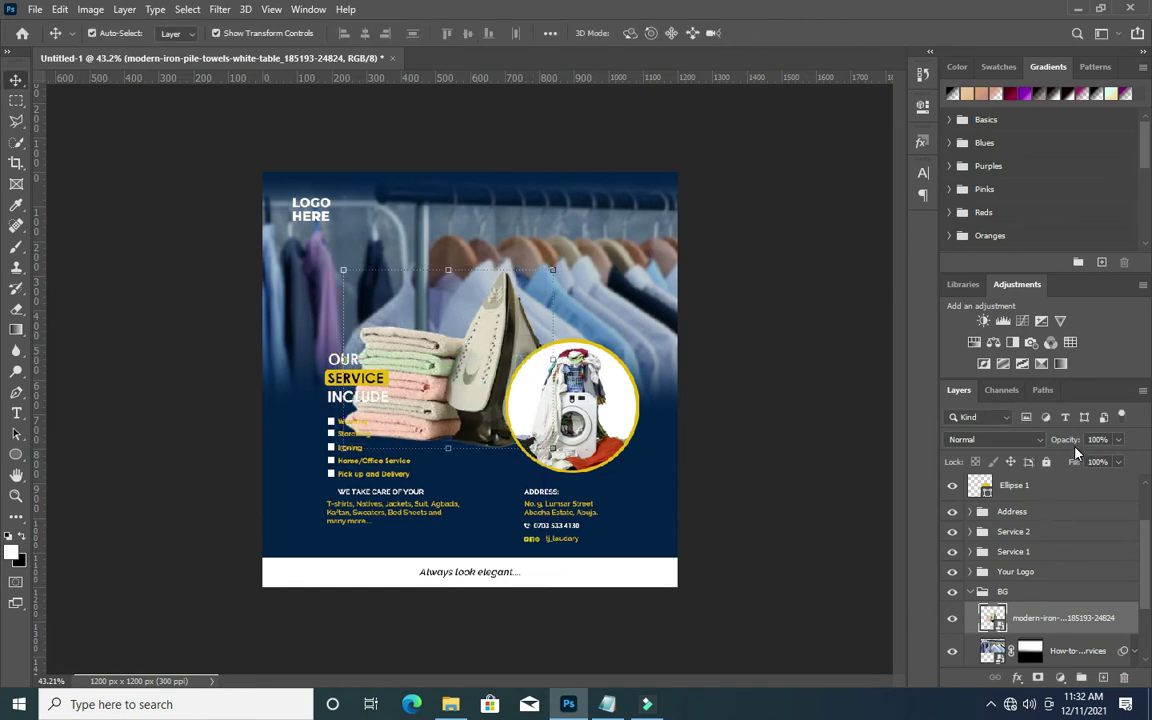
# Add a layer mask to the iron-and-towels image and fade its lower part into the blue background with a vertical linear gradient.
pyautogui.click(1038, 677)
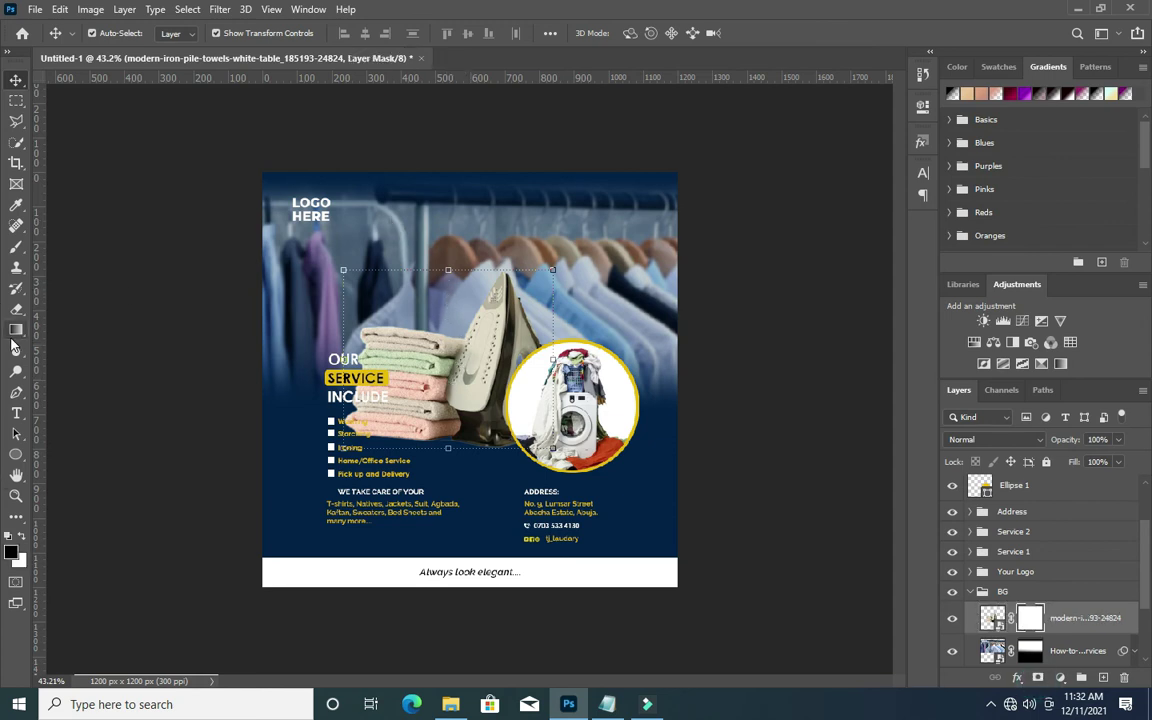
pyautogui.press('g')
pyautogui.moveTo(415, 427); pyautogui.dragTo(454, 318)
pyautogui.moveTo(461, 437); pyautogui.dragTo(456, 295)
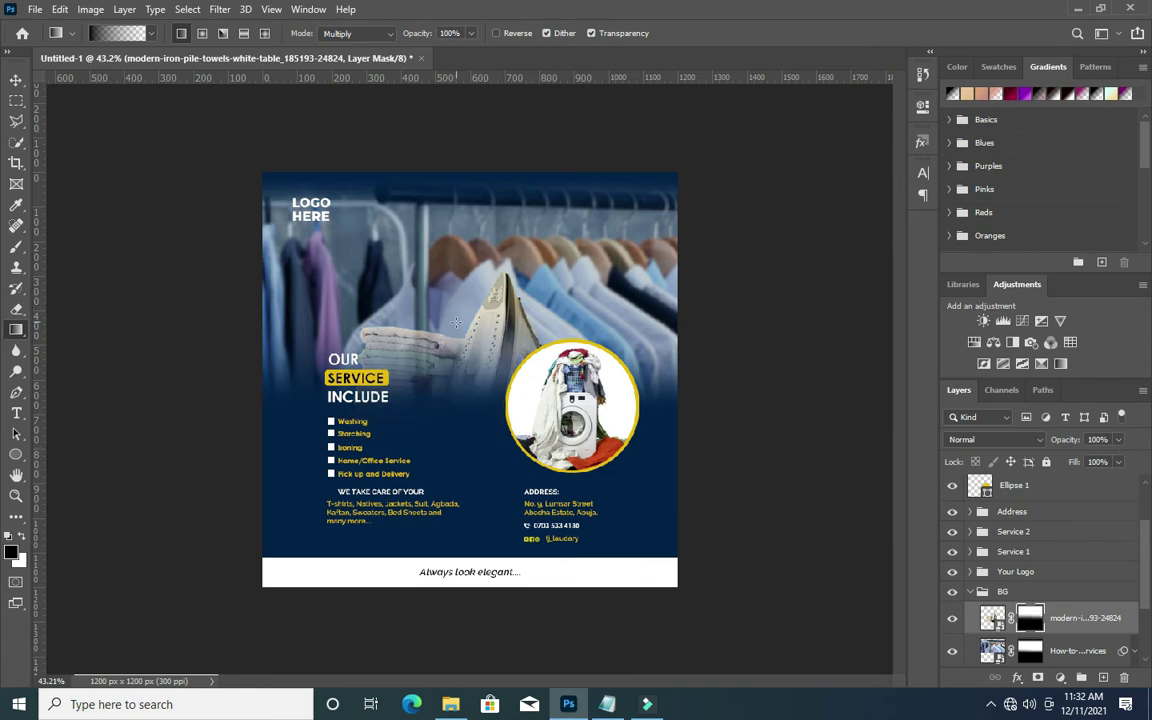
# Shift the faded iron-and-towels image slightly down and to the right, then deselect it.
pyautogui.click(16, 80)
pyautogui.moveTo(466, 351)
pyautogui.mouseDown()
pyautogui.moveTo(462, 360)
pyautogui.moveTo(477, 360)
pyautogui.mouseUp()
pyautogui.click(82, 135)
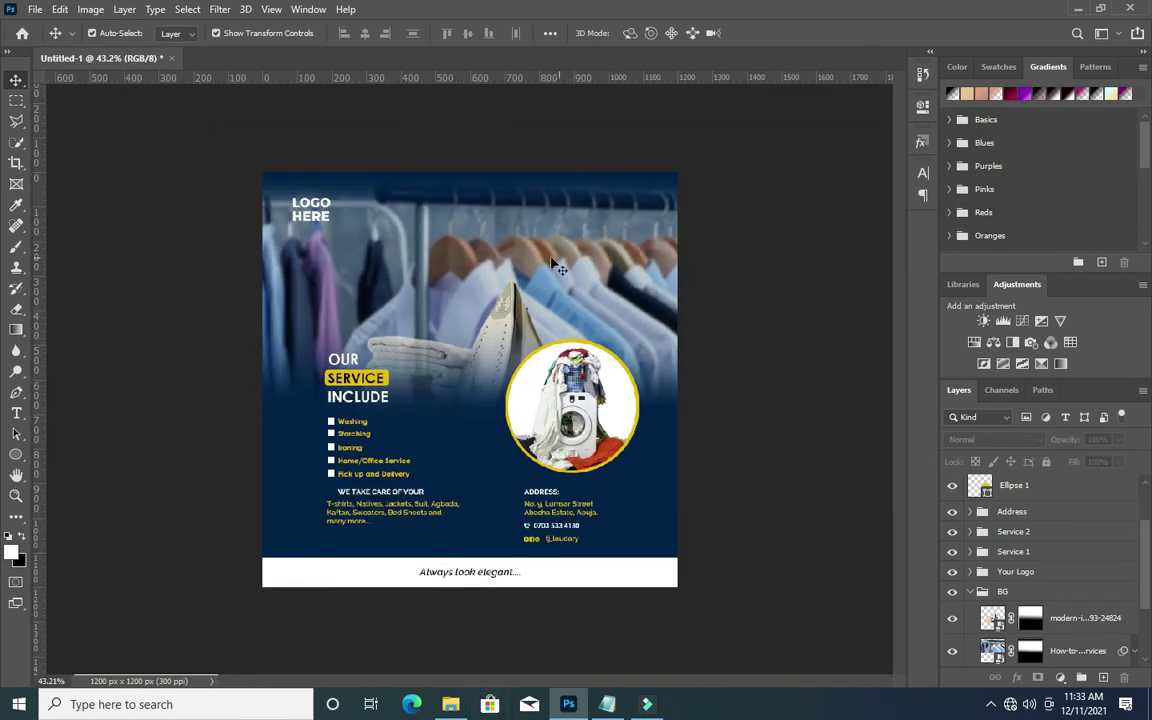
# Shrink the LOGO HERE text slightly, moving it a little inward from the flyer's upper-left corner.
pyautogui.scroll(1, 495, 203)
pyautogui.click(316, 205)
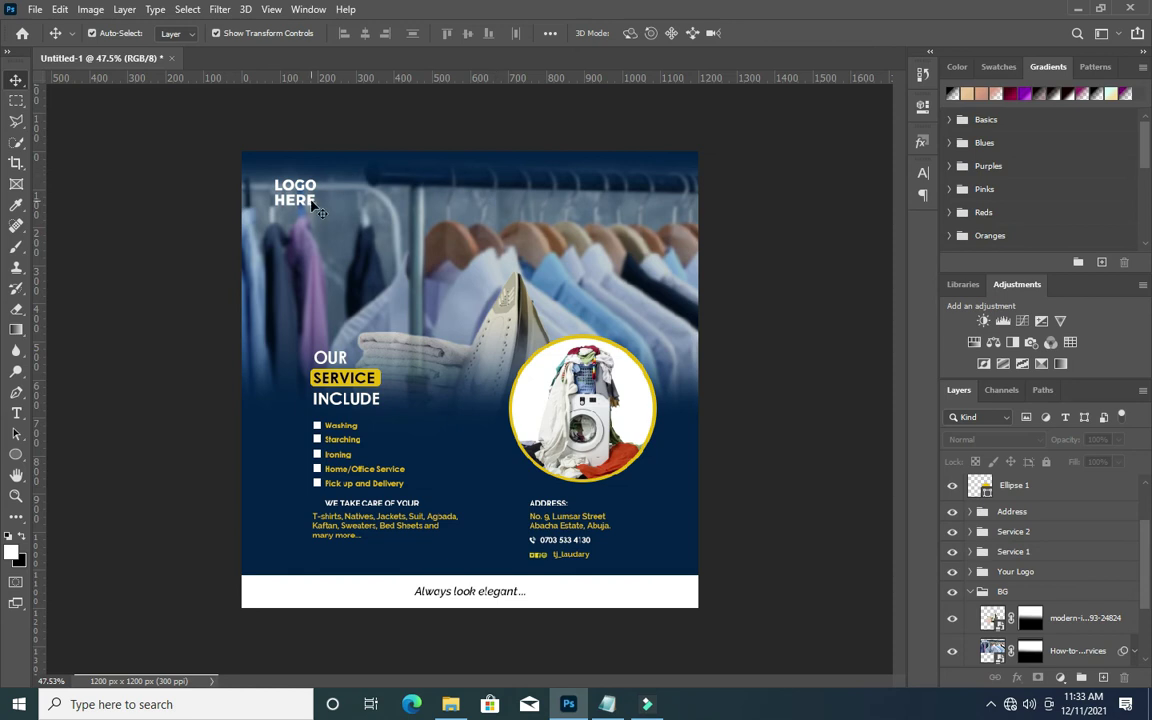
pyautogui.hotkey('ctrl', 't')
pyautogui.moveTo(316, 205)
pyautogui.mouseDown()
pyautogui.moveTo(335, 223)
pyautogui.moveTo(326, 216)
pyautogui.mouseUp()
pyautogui.click(770, 37)
pyautogui.click(703, 137)
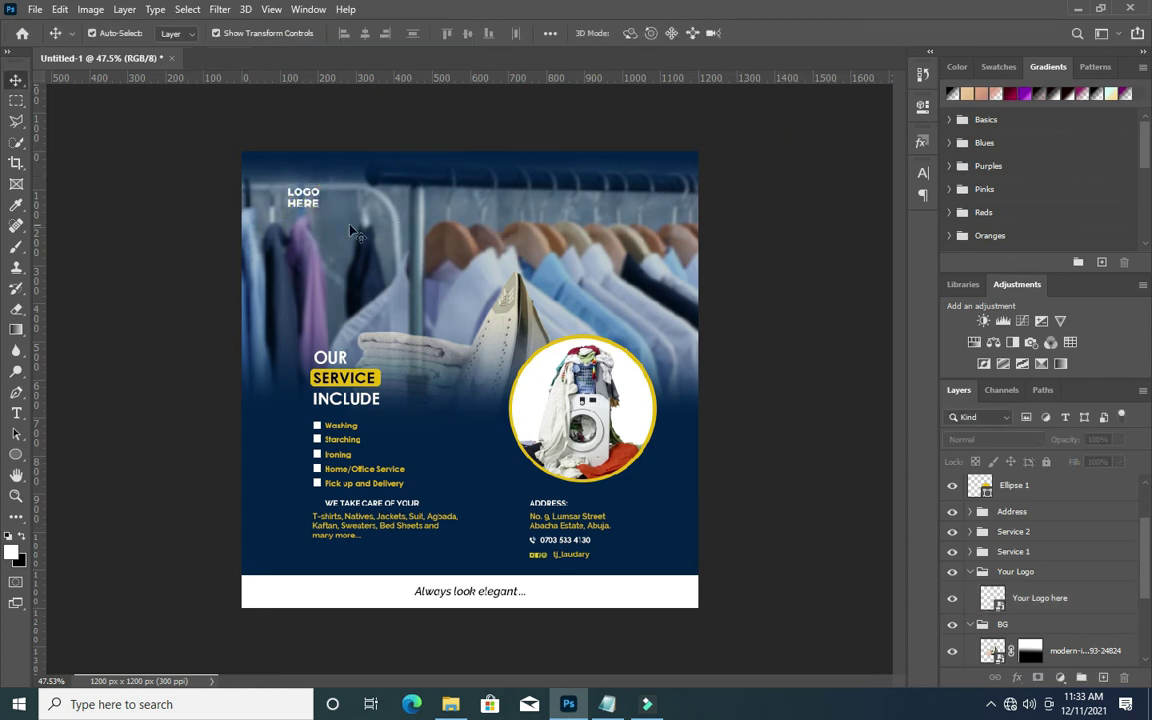
# Collapse the Your Logo and BG groups and enlarge the Service 1 group up and leftward until it lines up with the logo's left edge.
pyautogui.scroll(-1, 315, 210)
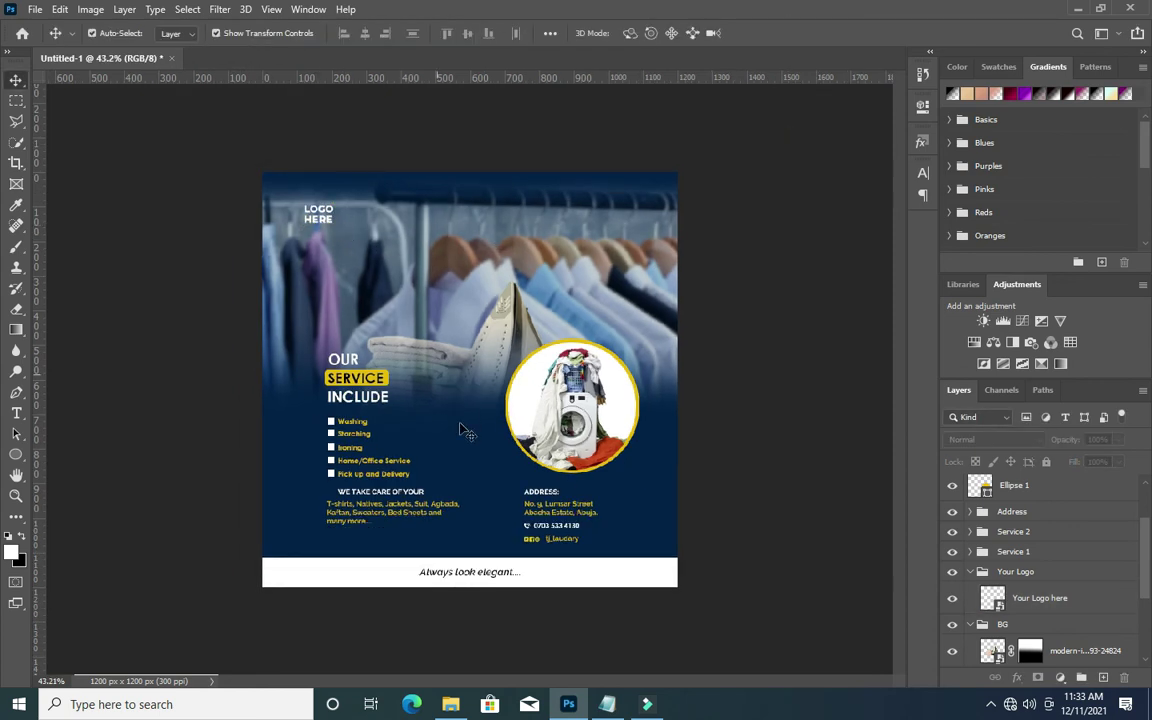
pyautogui.click(970, 572)
pyautogui.click(970, 591)
pyautogui.click(1020, 583)
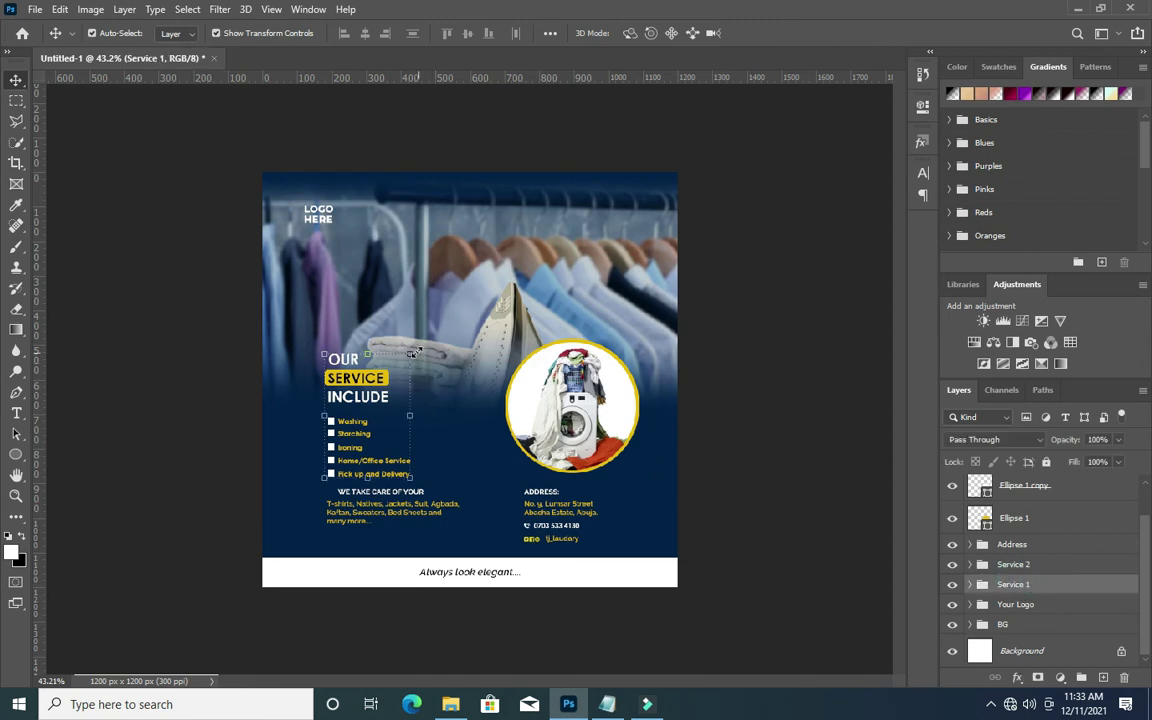
pyautogui.moveTo(326, 357); pyautogui.dragTo(303, 317)
pyautogui.click(791, 33)
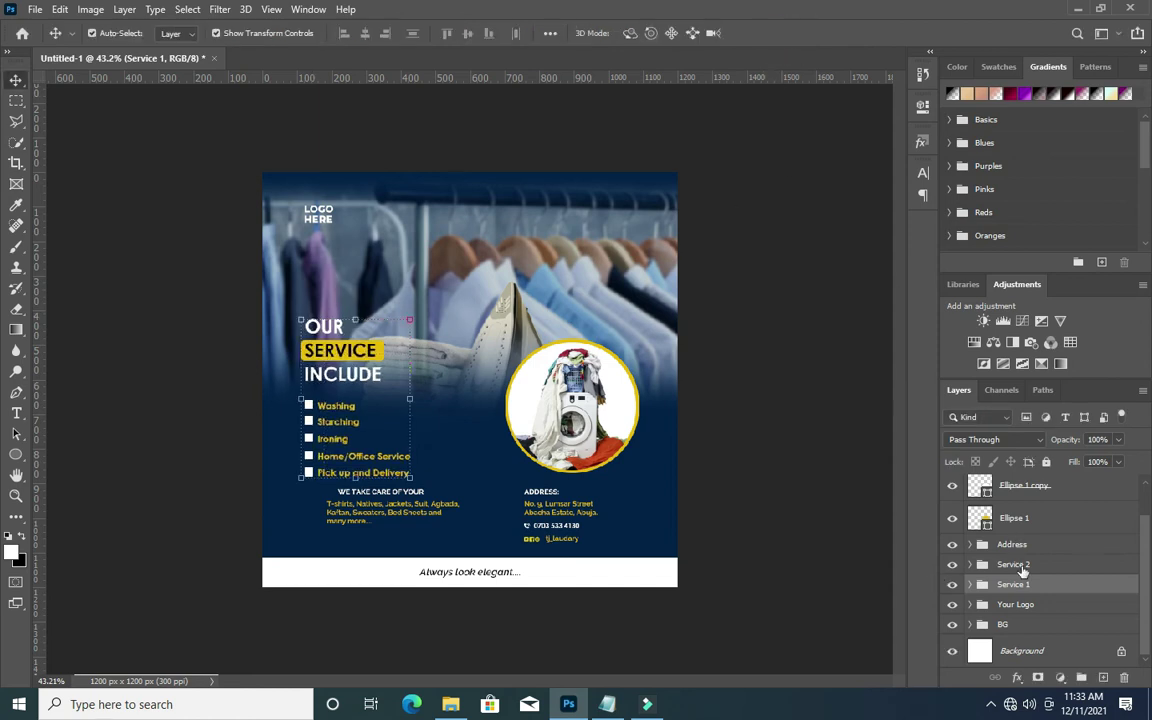
# Scale the Service 2 group up to about 118% so its left edge lines up with the service list above.
pyautogui.click(1022, 566)
pyautogui.scroll(2, 438, 406)
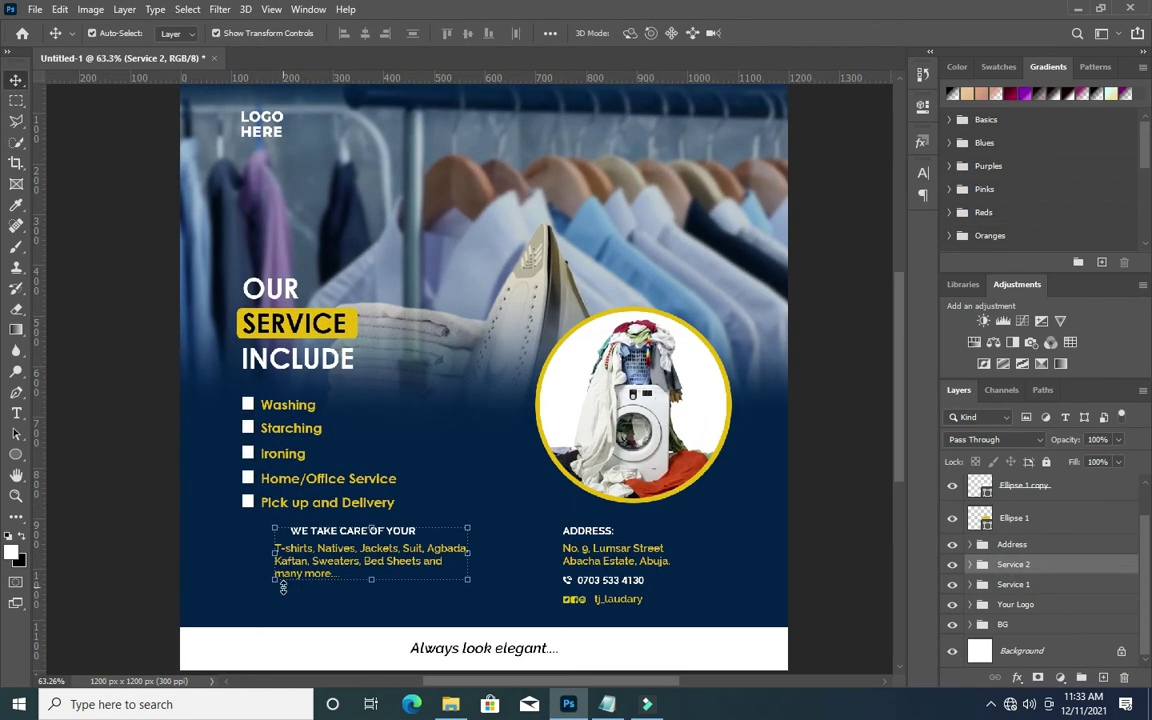
pyautogui.moveTo(276, 580); pyautogui.dragTo(244, 602)
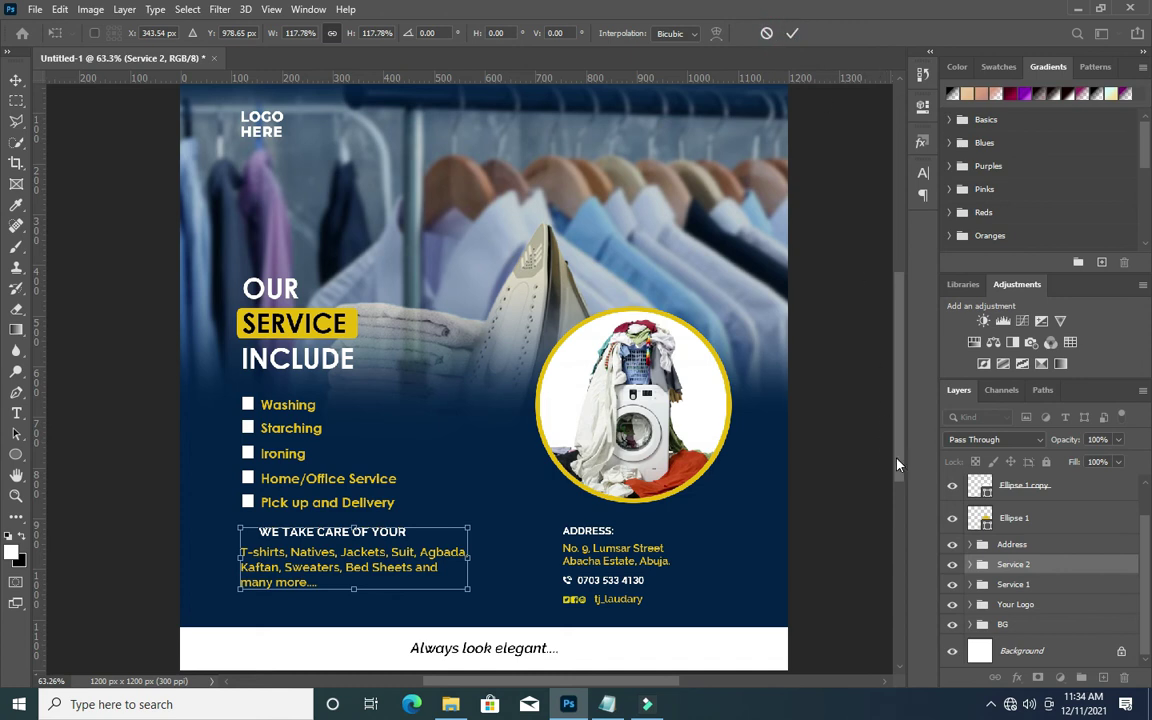
# Scale the contact layers in the Address group, from the social handle down to the ADDRESS heading but without the tagline, to about 113%.
pyautogui.click(990, 545)
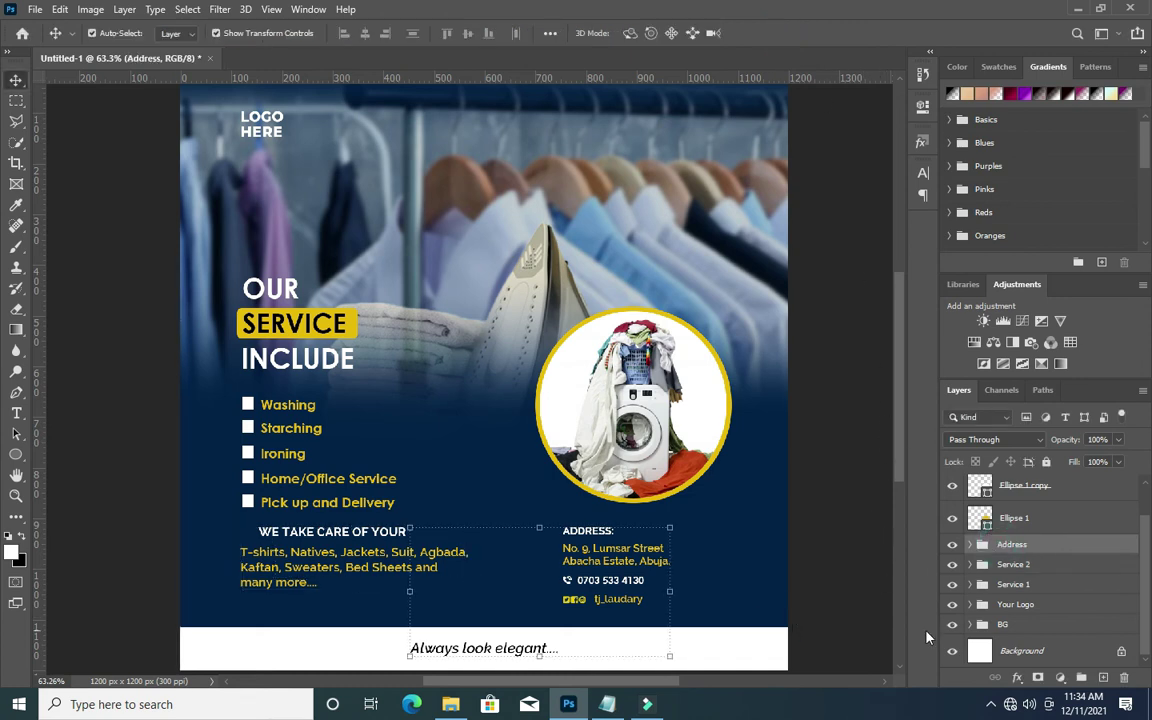
pyautogui.click(970, 545)
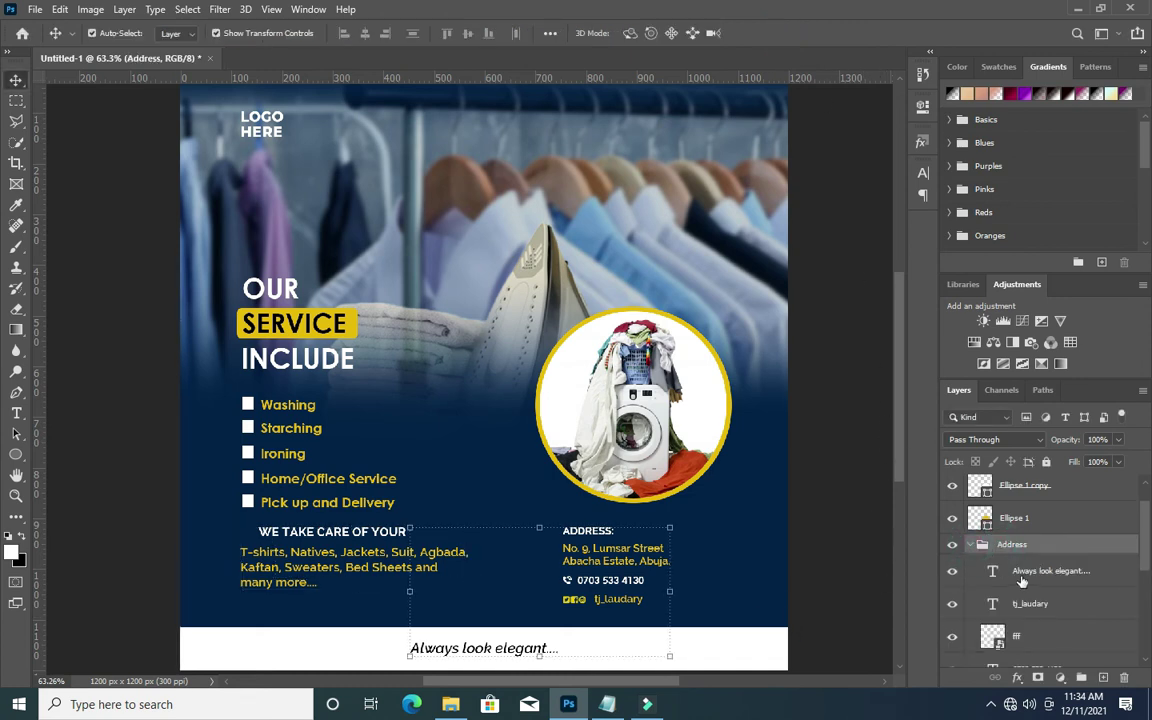
pyautogui.click(1030, 574)
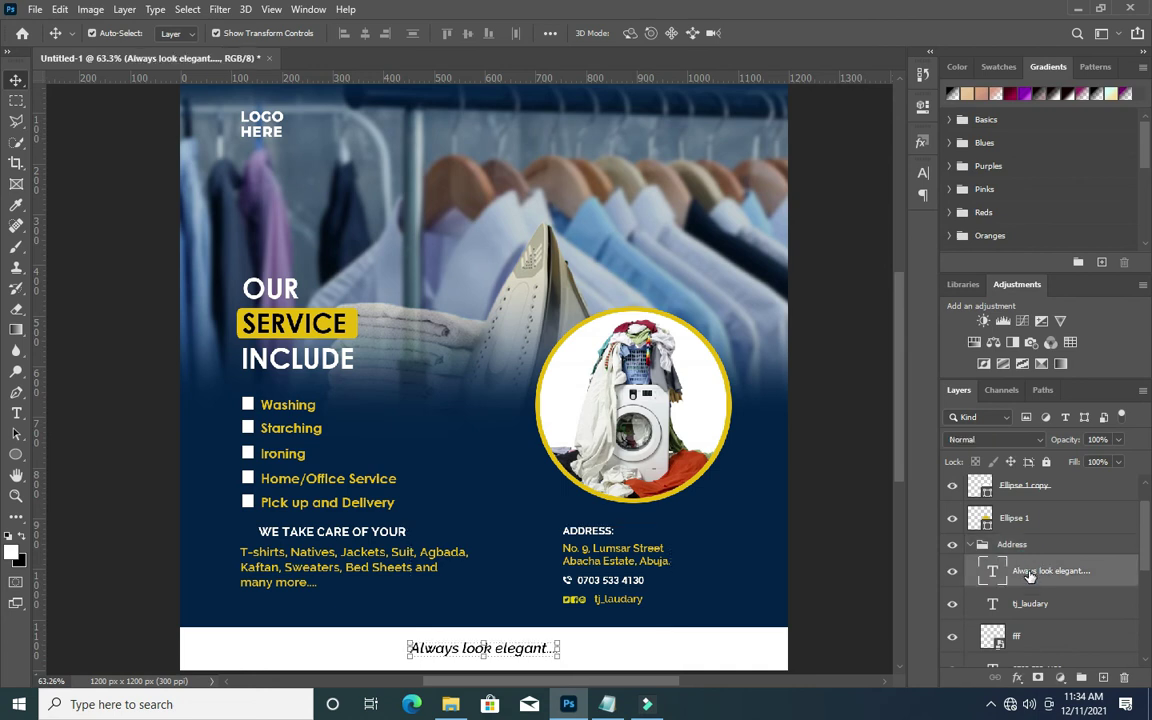
pyautogui.scroll(-1, 1037, 603)
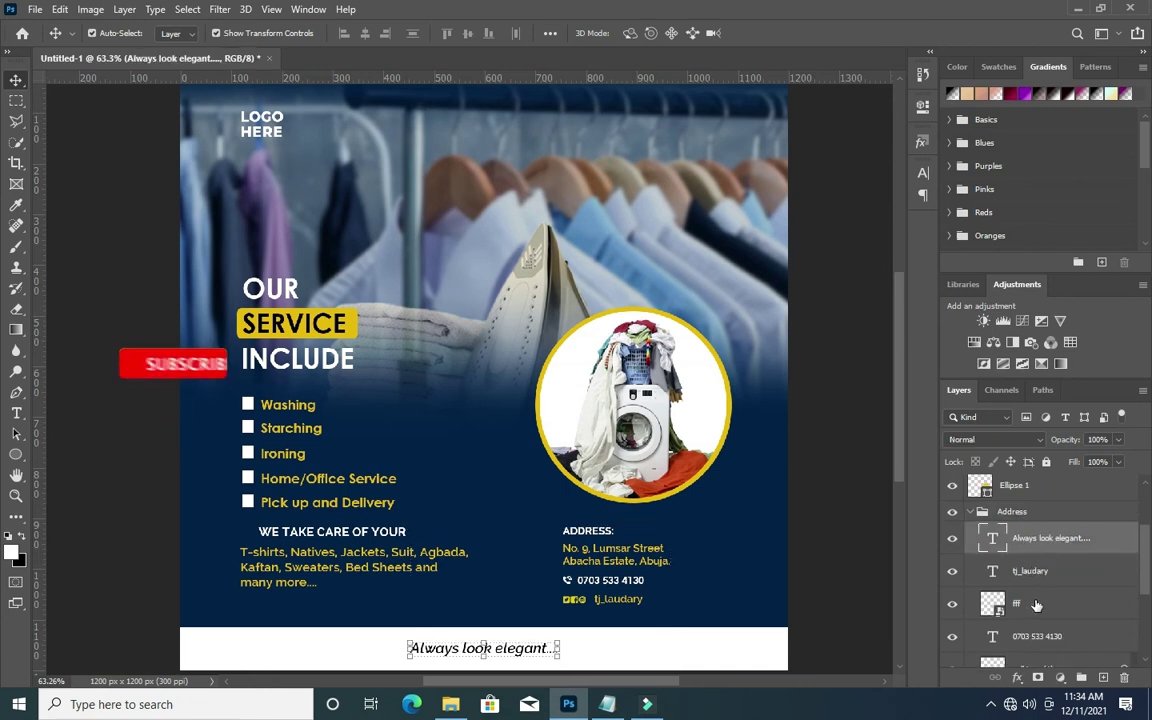
pyautogui.scroll(-1, 1037, 603)
pyautogui.click(1030, 540)
pyautogui.scroll(-3, 1037, 610)
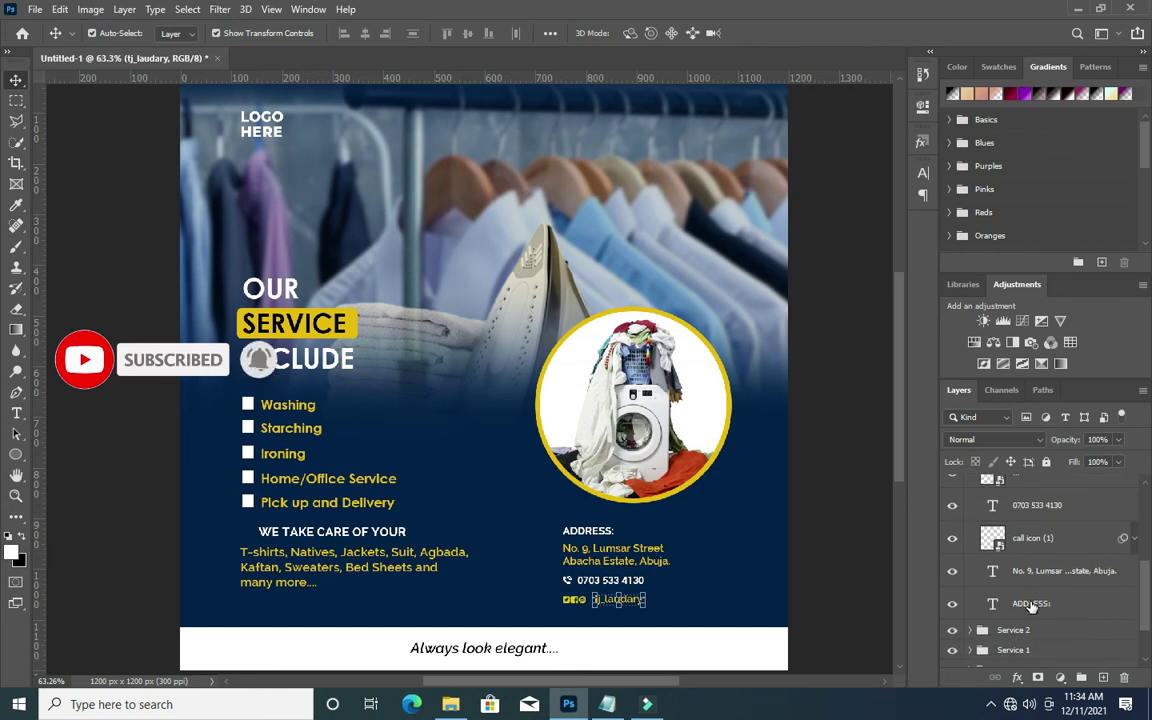
pyautogui.keyDown('shift'); pyautogui.click(1031, 604); pyautogui.keyUp('shift')
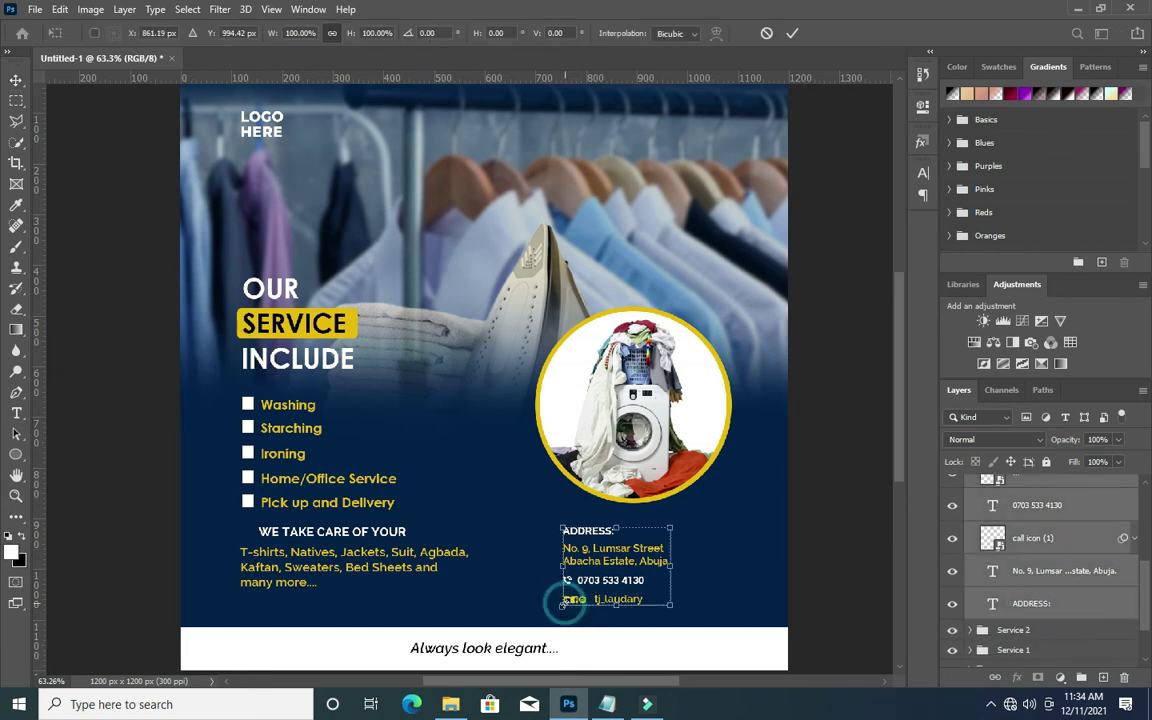
pyautogui.moveTo(562, 605); pyautogui.dragTo(548, 615)
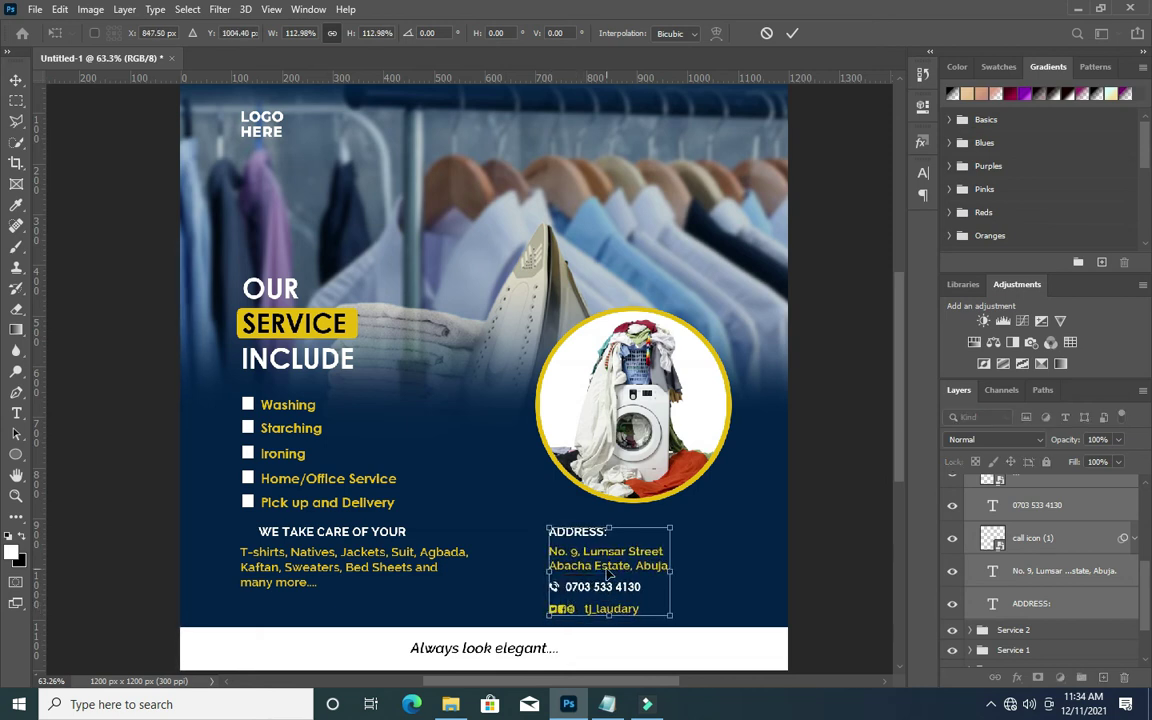
pyautogui.moveTo(667, 523); pyautogui.dragTo(671, 527)
pyautogui.press('Return')
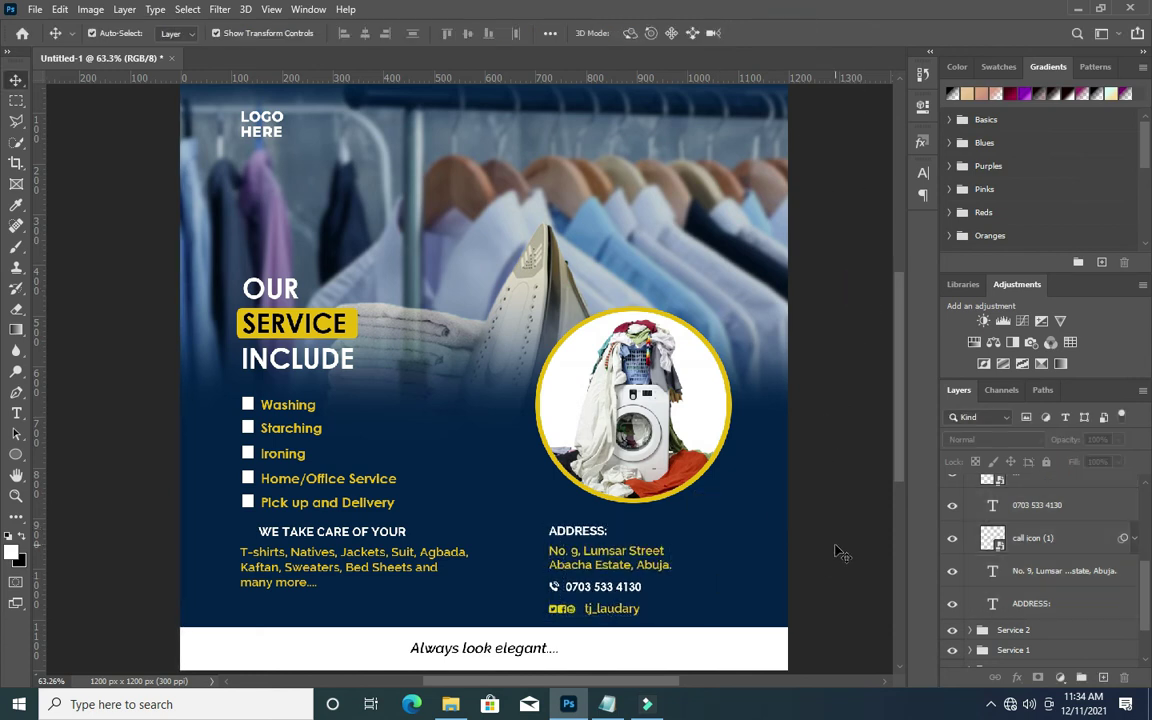
# Nudge the phone number and call icon together slightly down to leave more space below the street address.
pyautogui.scroll(-1, 889, 520)
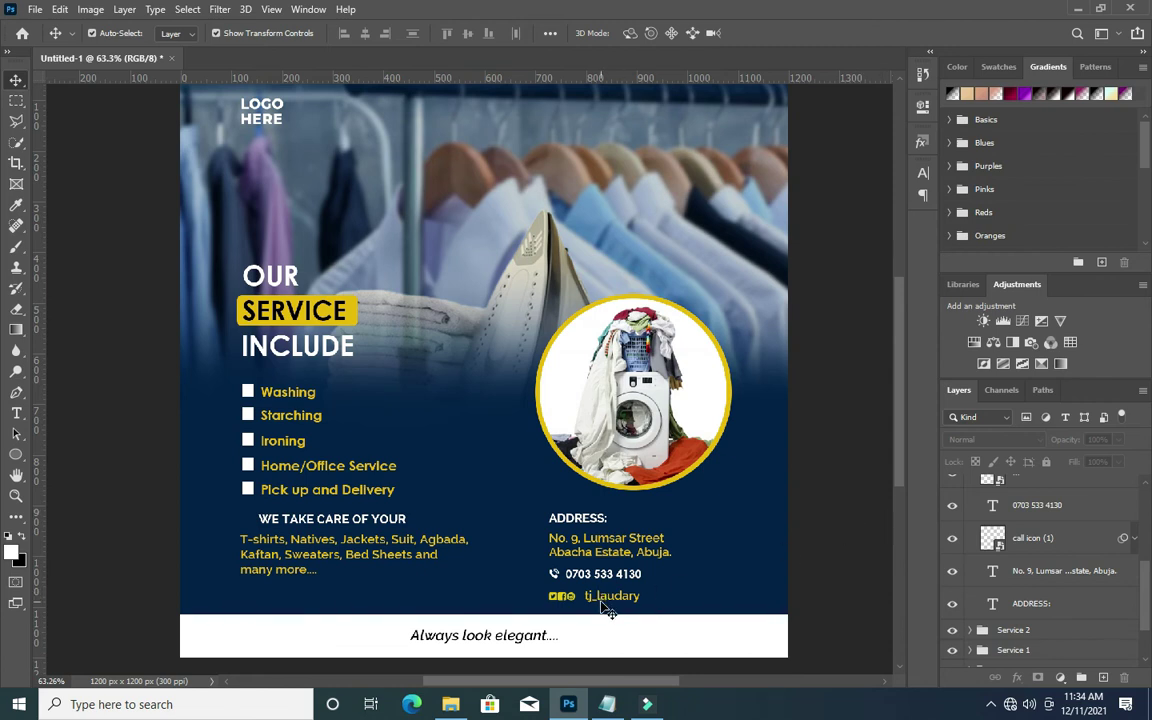
pyautogui.click(555, 574)
pyautogui.click(612, 574)
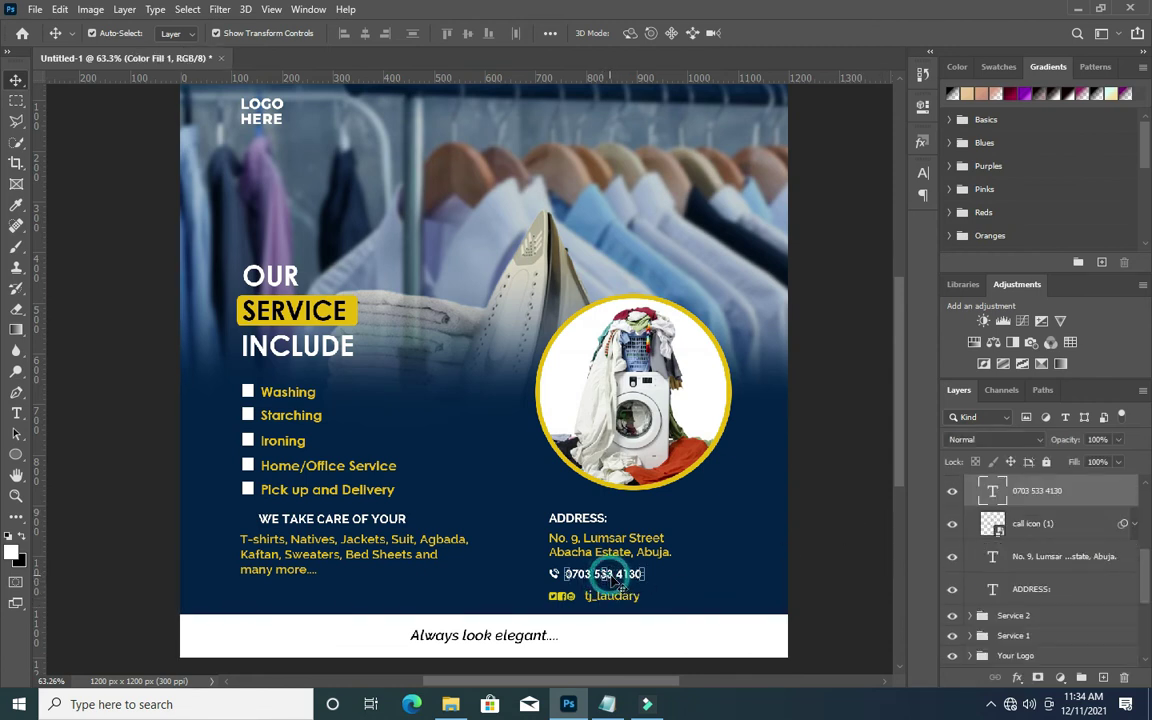
pyautogui.scroll(1, 1022, 555)
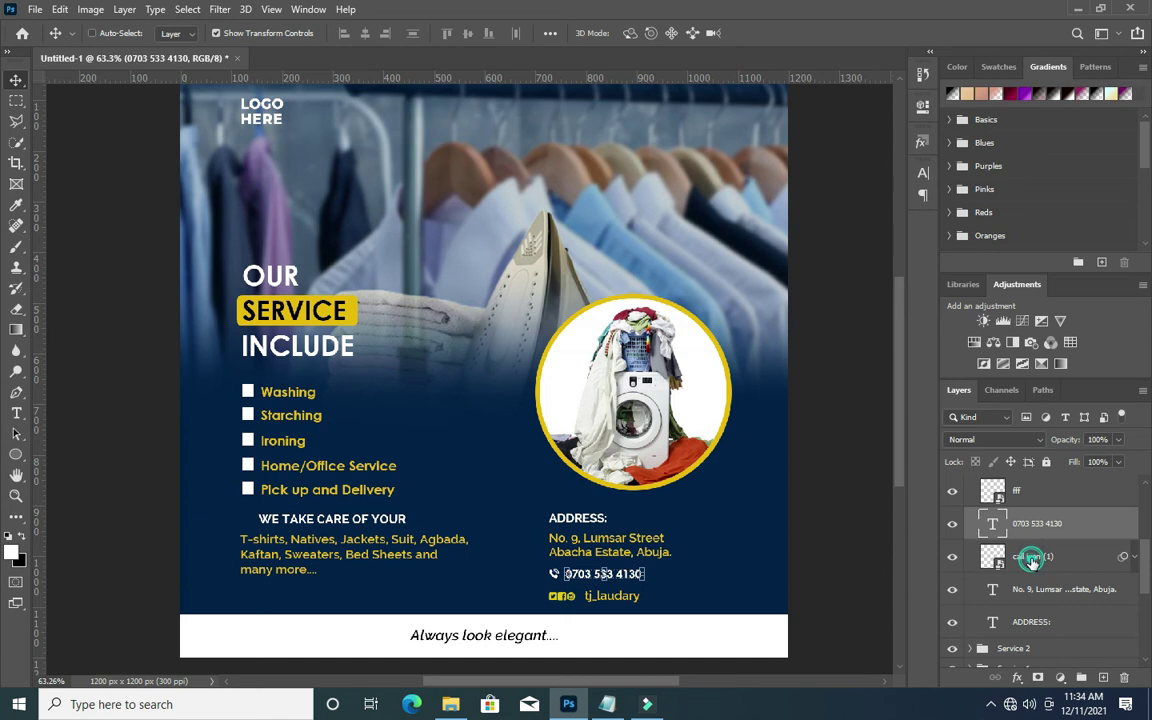
pyautogui.keyDown('shift'); pyautogui.click(1032, 558); pyautogui.keyUp('shift')
pyautogui.press('Down')
pyautogui.press('Down')
pyautogui.press('Down')
pyautogui.press('Down')
pyautogui.press('Down')
pyautogui.press('Down')
pyautogui.press('Down')
pyautogui.press('Down')
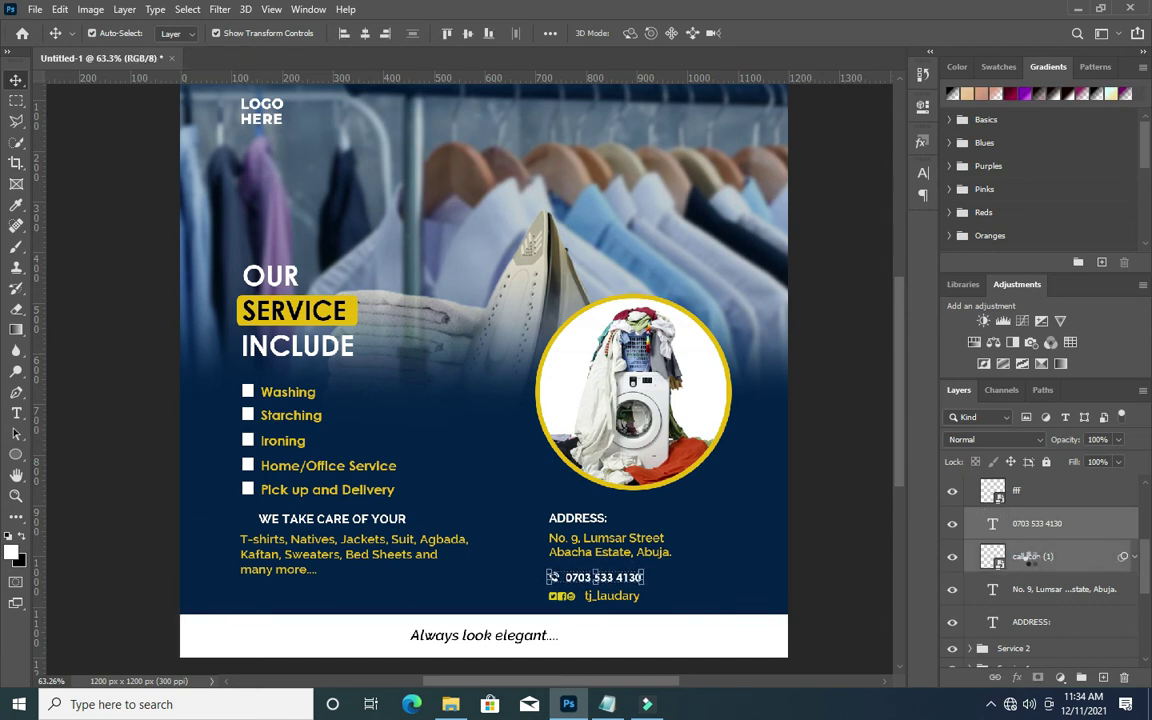
pyautogui.press('Down')
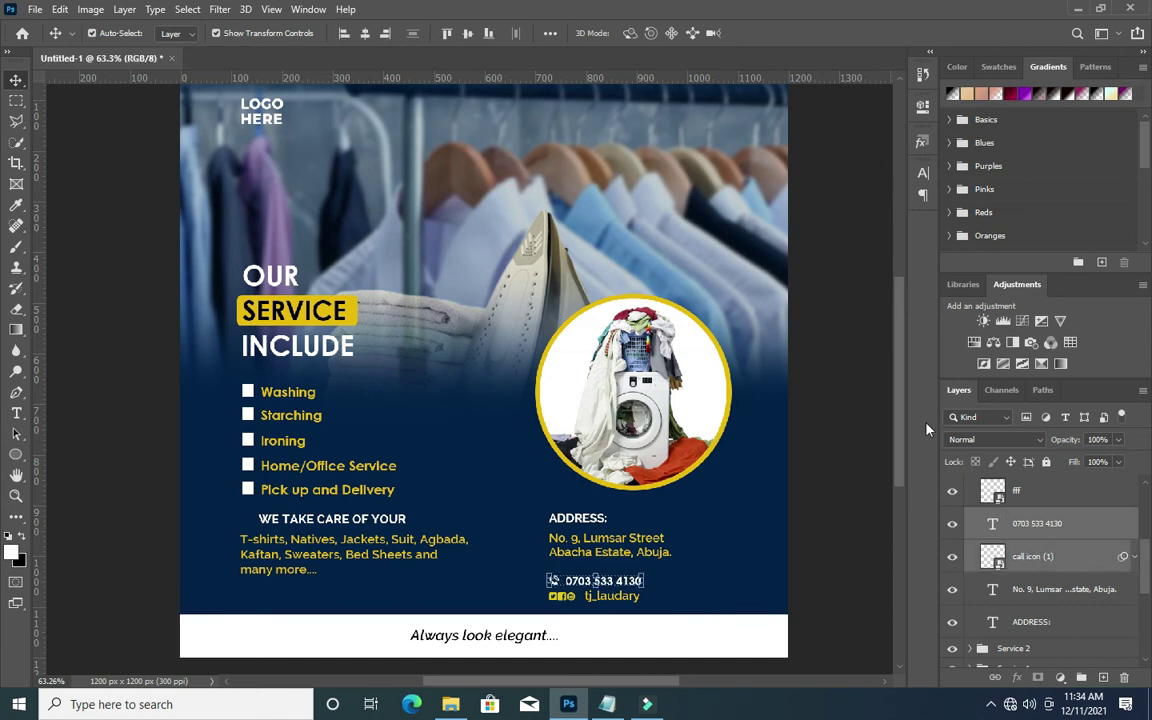
pyautogui.click(825, 391)
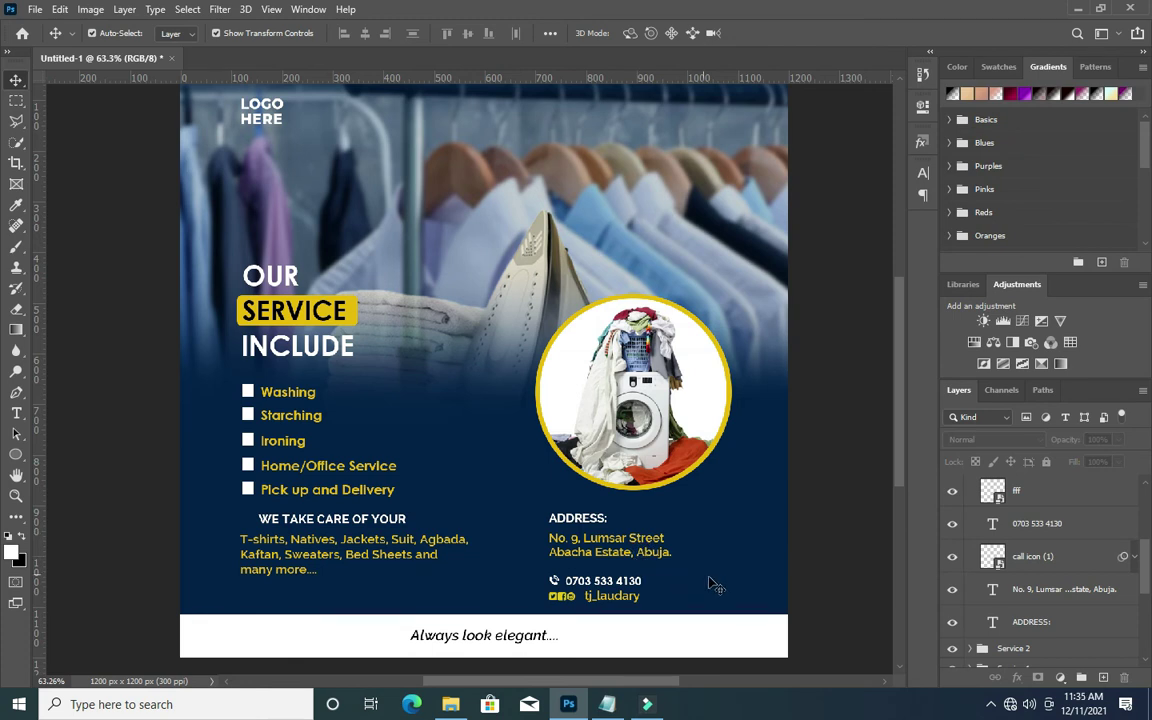
# Collapse the Address group, then group the washing-machine image with both ellipse layers and name the group Washing machine.
pyautogui.scroll(3, 1005, 515)
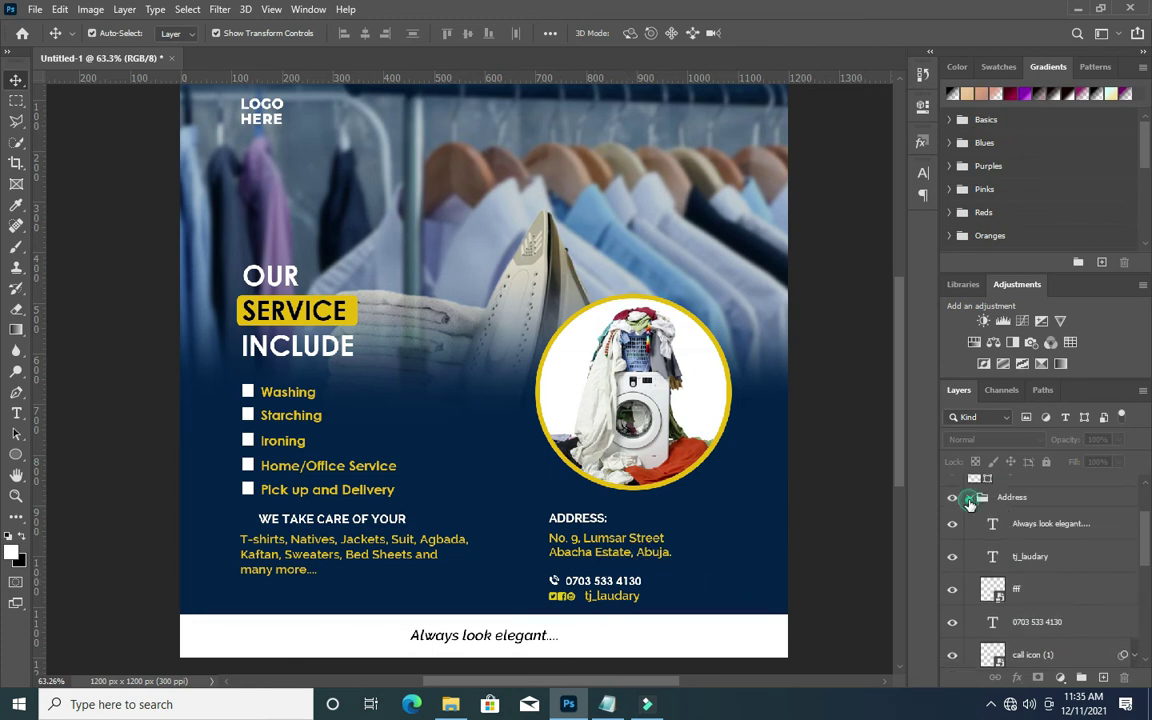
pyautogui.click(969, 499)
pyautogui.click(967, 578)
pyautogui.scroll(1, 1000, 530)
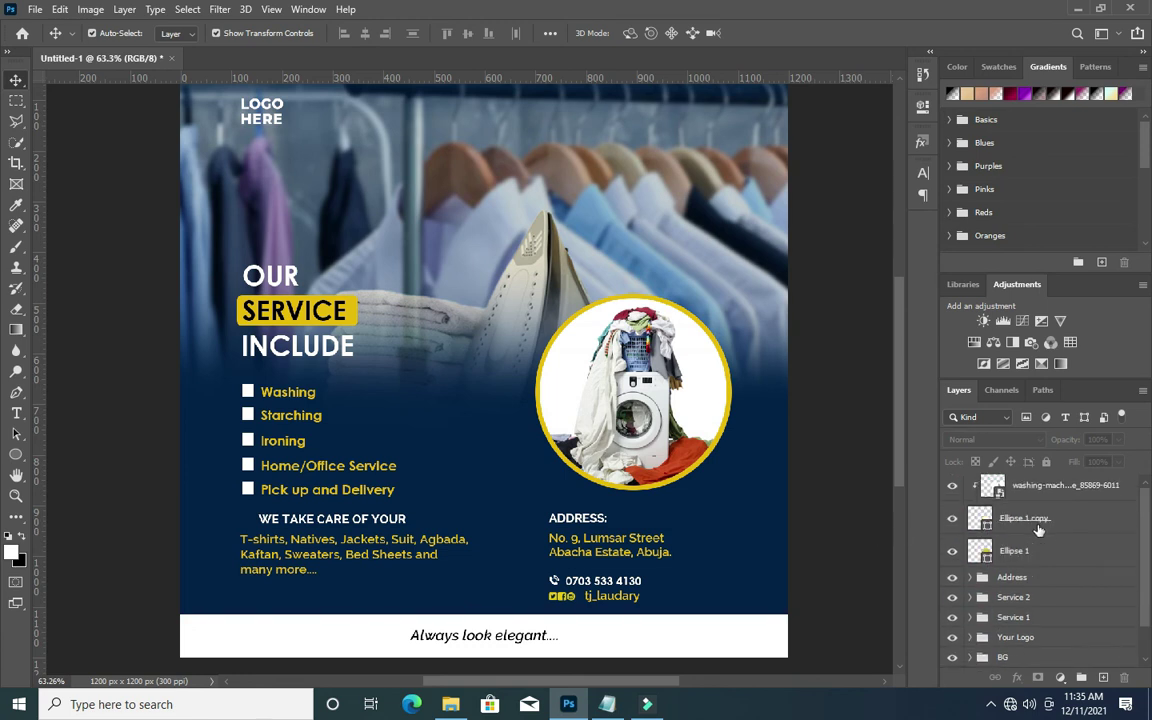
pyautogui.click(1020, 552)
pyautogui.keyDown('shift'); pyautogui.click(1036, 490); pyautogui.keyUp('shift')
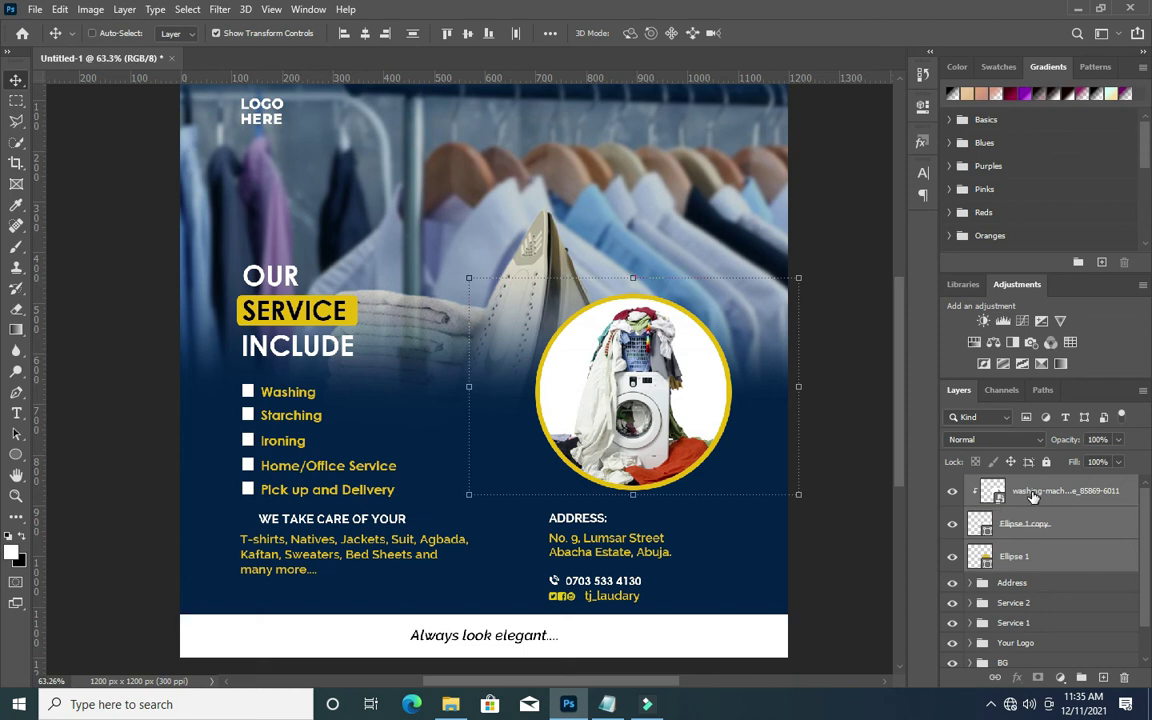
pyautogui.hotkey('ctrl', 'g')
pyautogui.doubleClick(1013, 485)
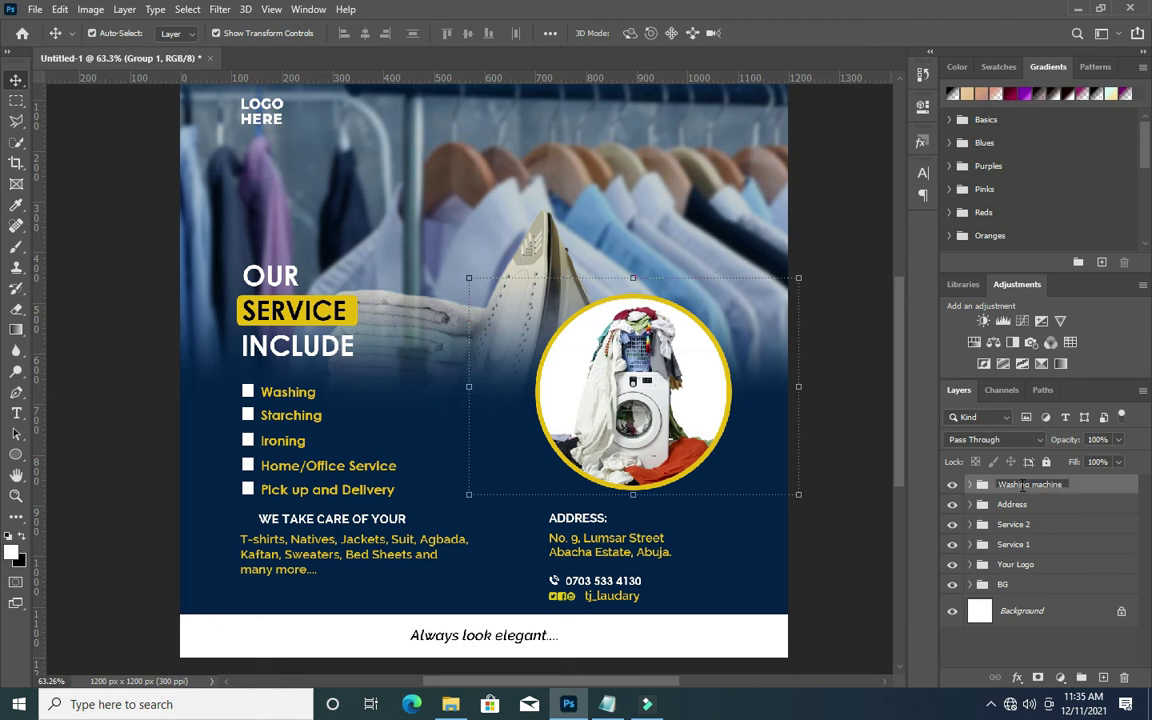
pyautogui.press('Return')
pyautogui.click(790, 410)
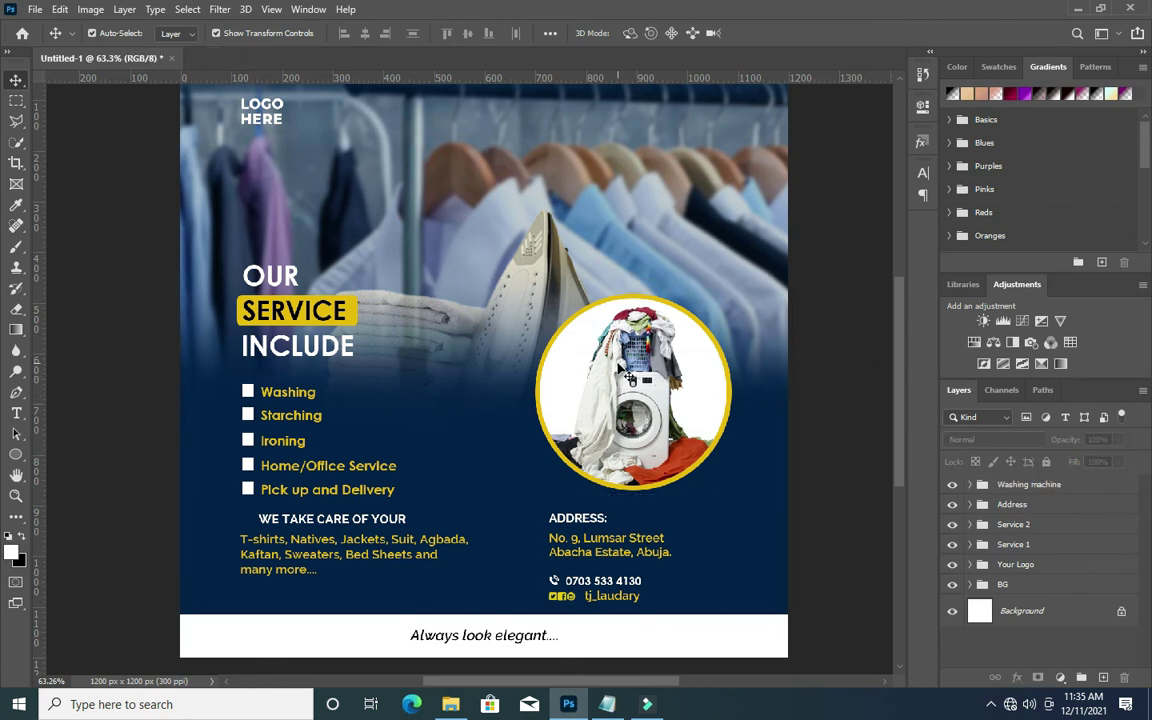
# Change the flyer's background colour fill in the BG group to the darker navy 00132a.
pyautogui.scroll(-1, 627, 360)
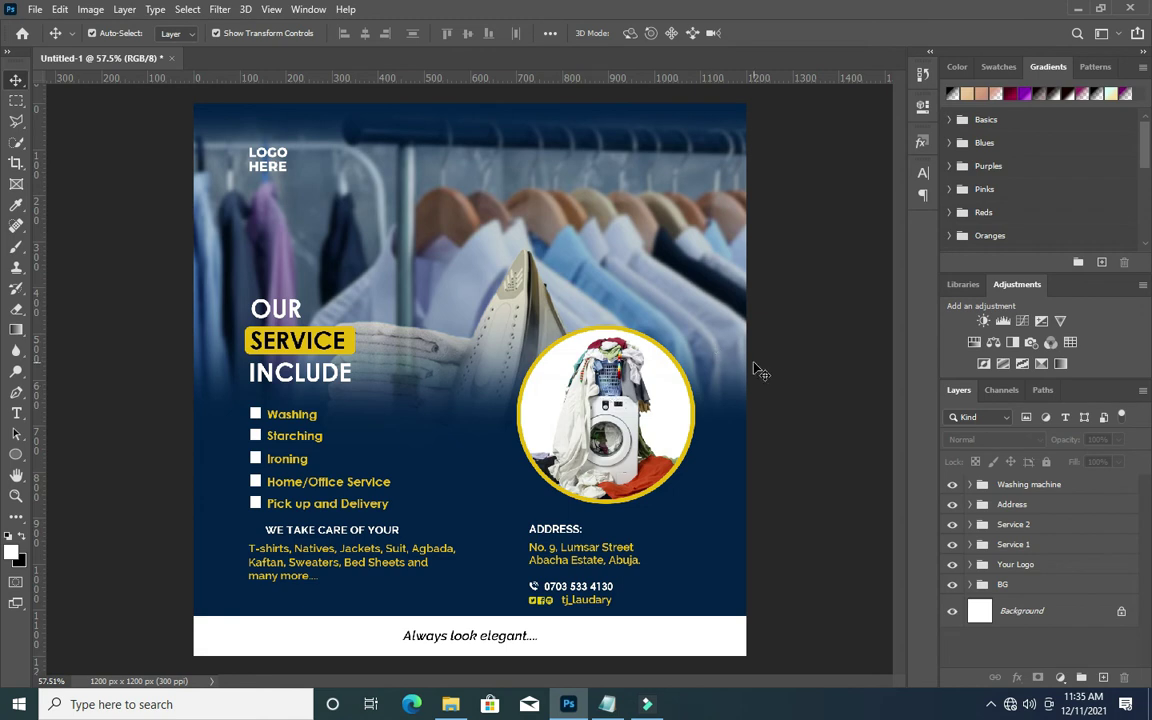
pyautogui.click(702, 540)
pyautogui.doubleClick(992, 652)
pyautogui.click(917, 364)
pyautogui.moveTo(917, 364); pyautogui.dragTo(931, 359)
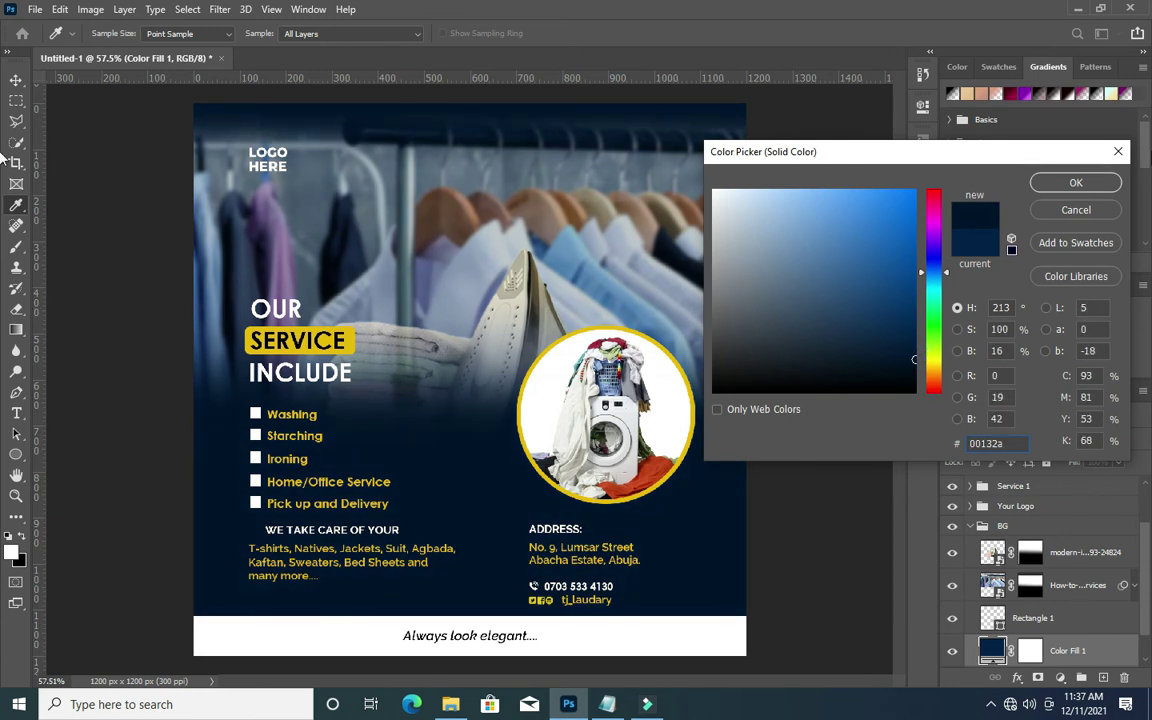
pyautogui.click(1080, 183)
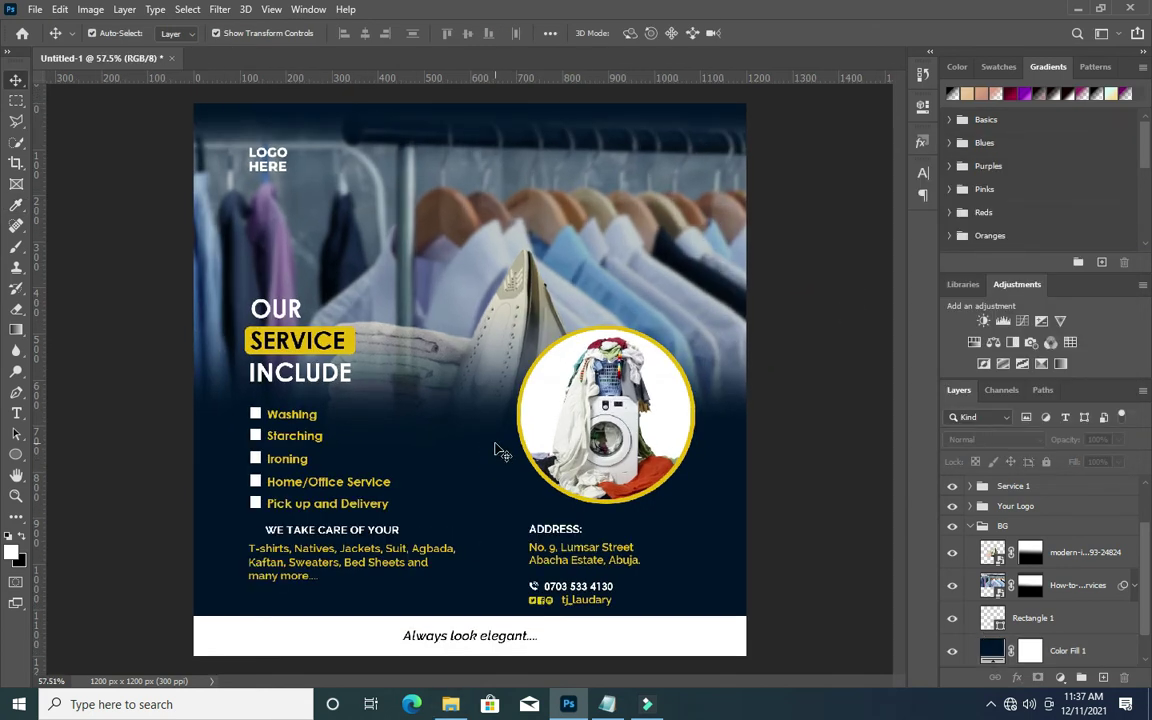
# Rasterize the iron-and-towels layer and raise its vibrance to about +47 with a slight saturation increase.
pyautogui.click(458, 277)
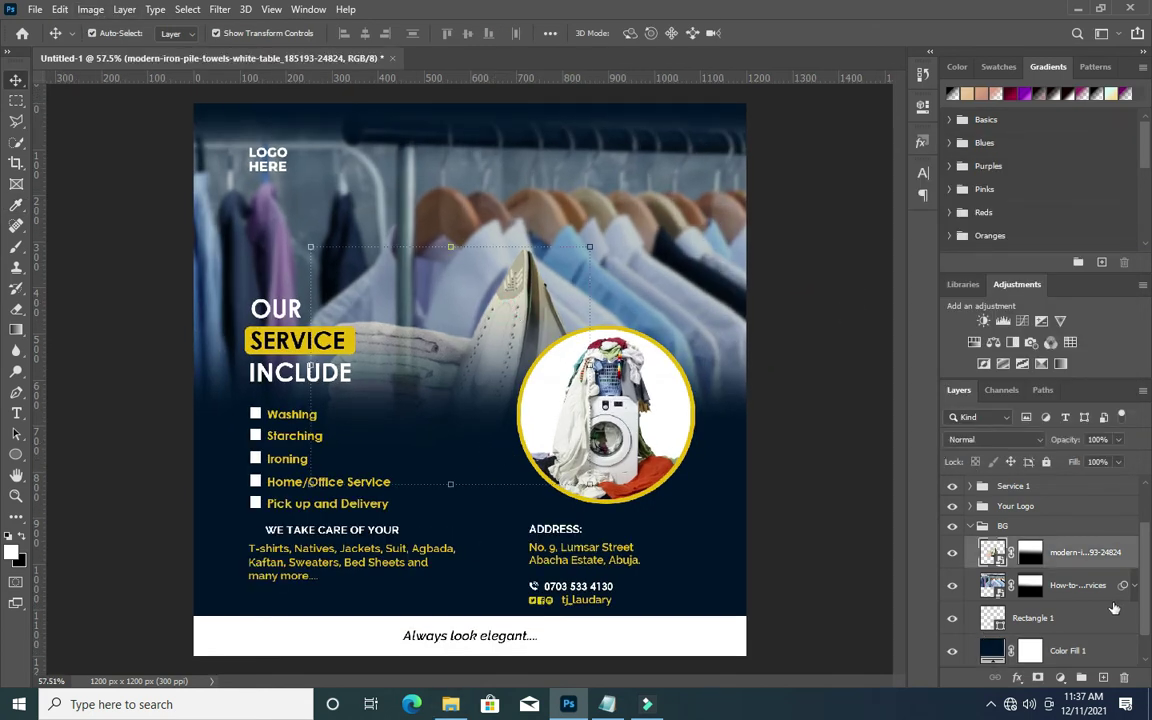
pyautogui.rightClick(1073, 551)
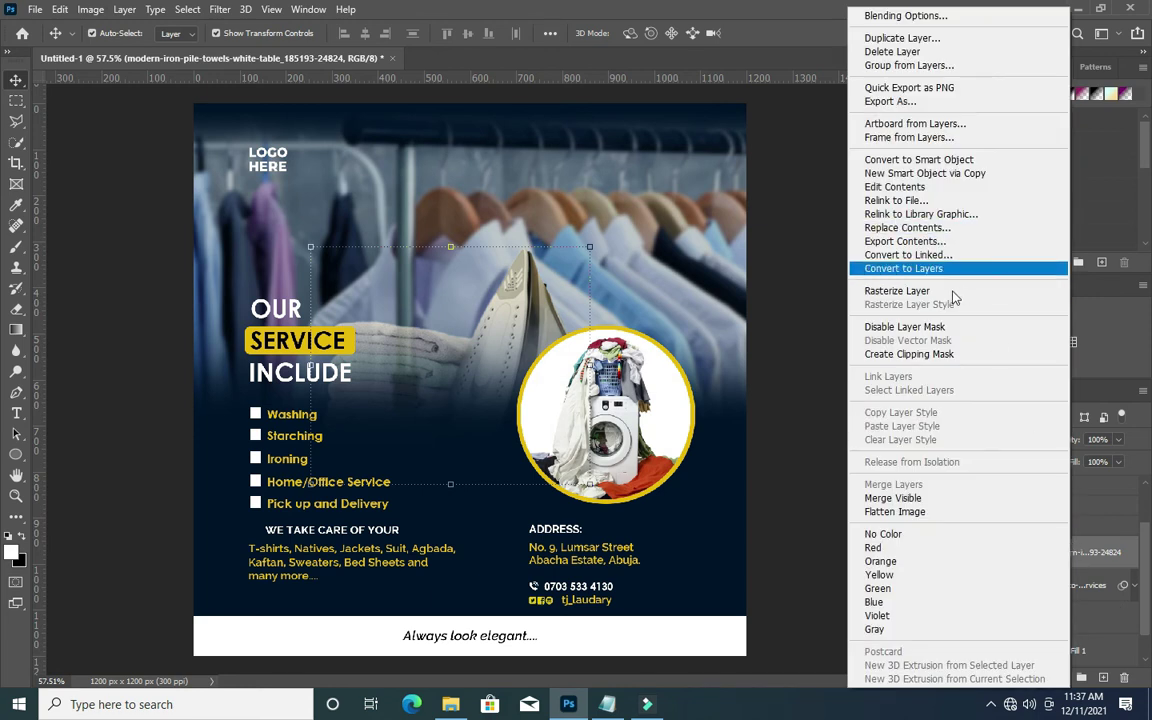
pyautogui.click(918, 291)
pyautogui.click(90, 9)
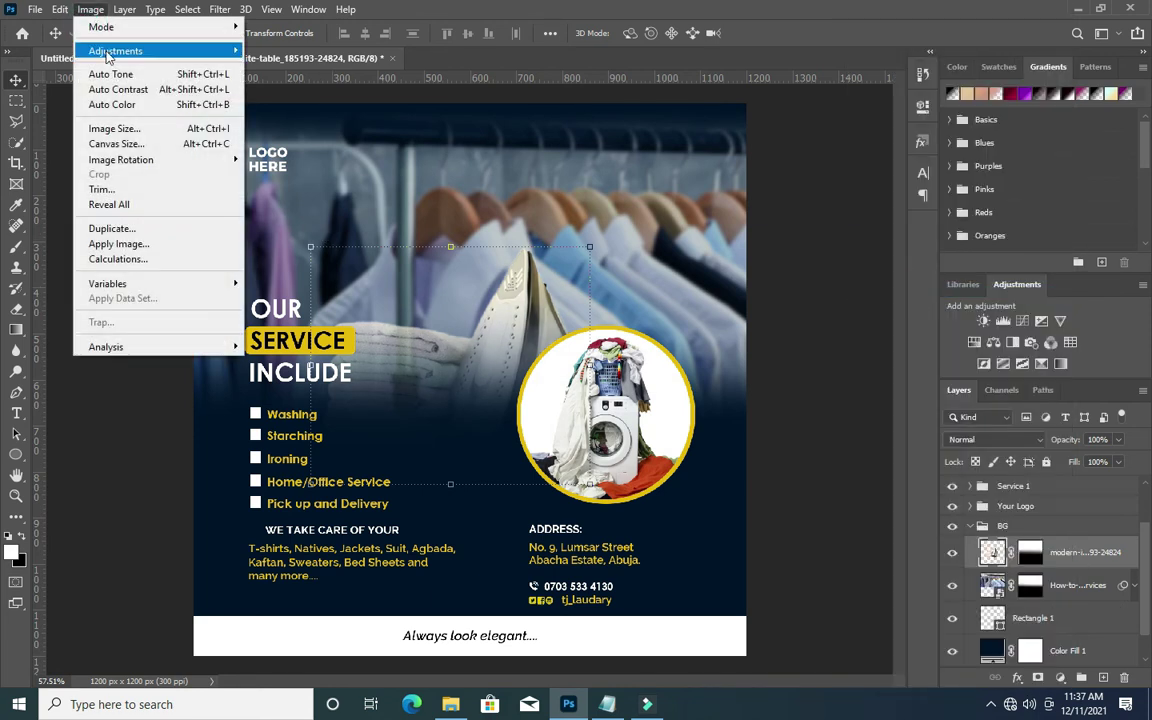
pyautogui.moveTo(190, 52)
pyautogui.click(285, 120)
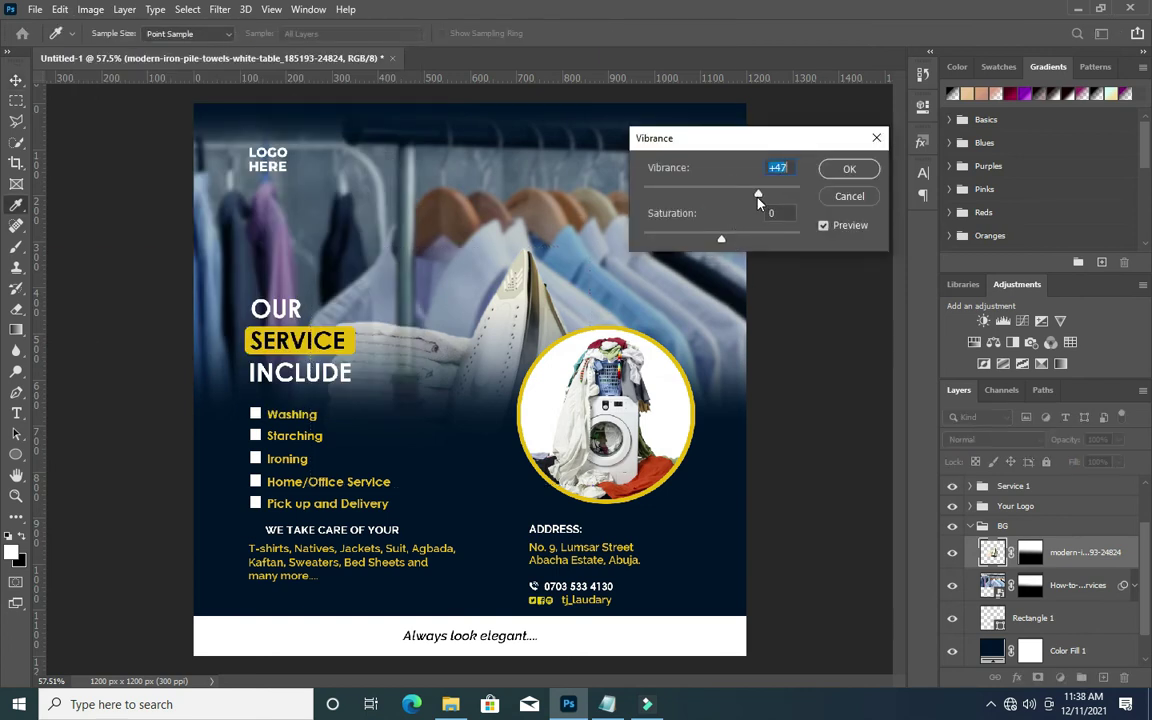
pyautogui.moveTo(726, 247); pyautogui.dragTo(740, 244)
pyautogui.click(849, 169)
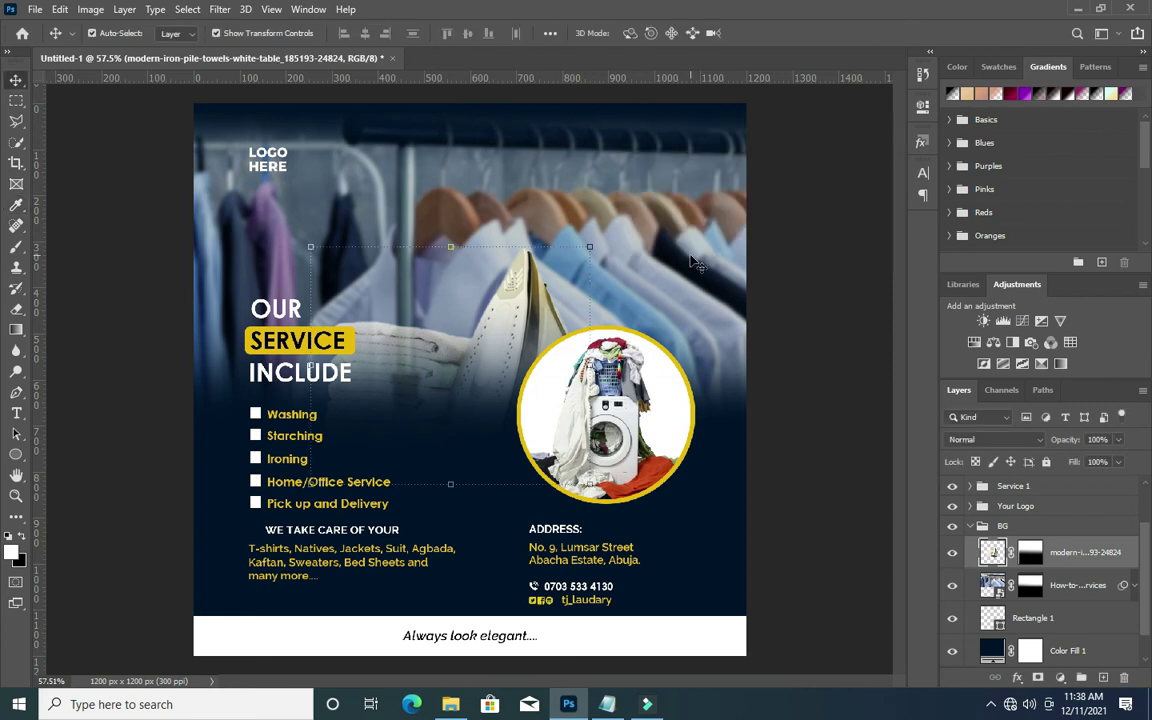
pyautogui.click(723, 273)
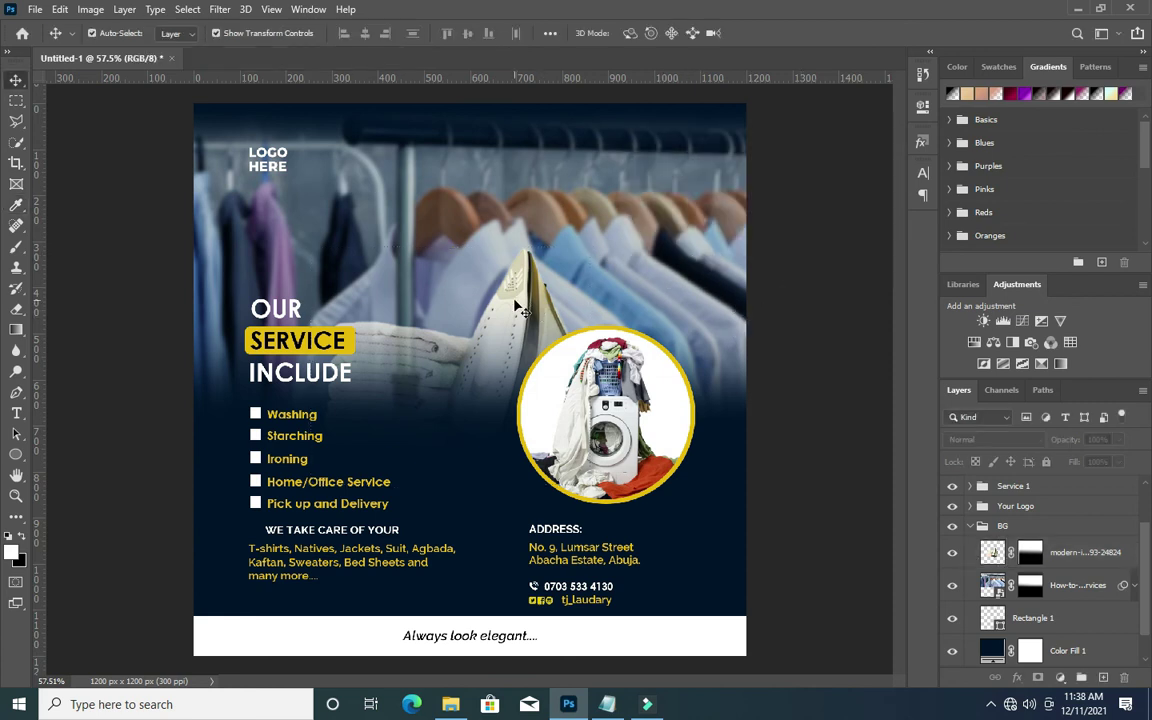
# Apply a Hue/Saturation adjustment to the iron-and-towels layer, shifting its hue towards pink.
pyautogui.click(464, 268)
pyautogui.click(90, 9)
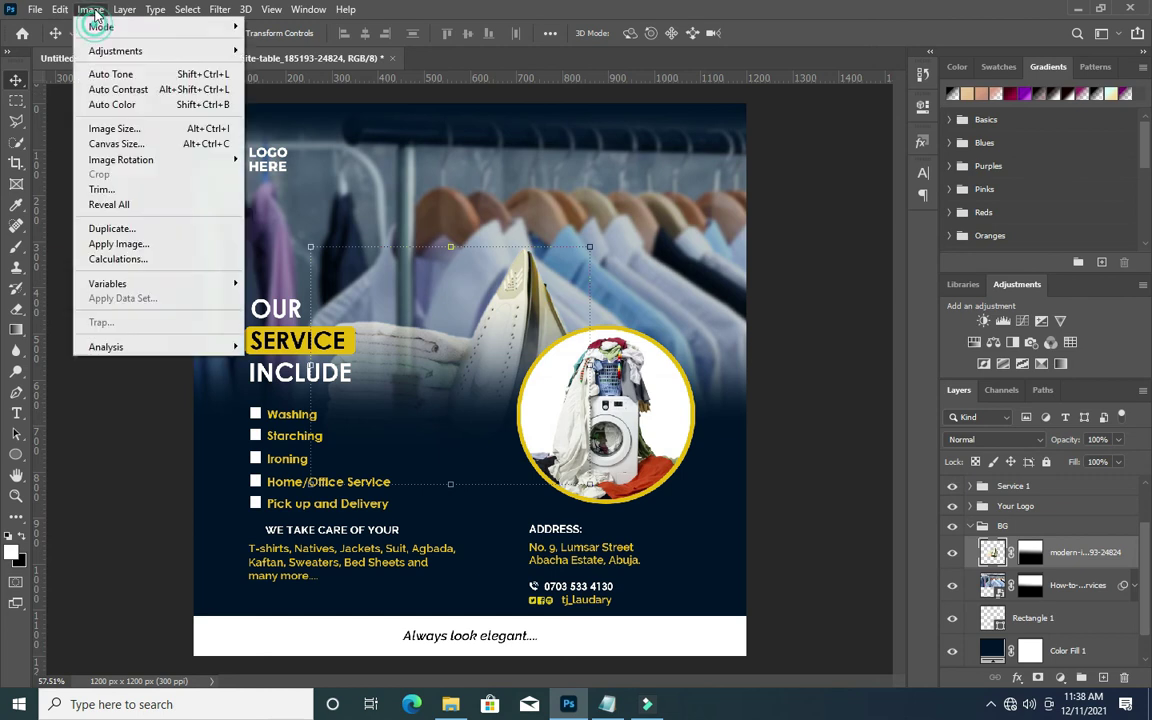
pyautogui.moveTo(75, 49)
pyautogui.click(290, 134)
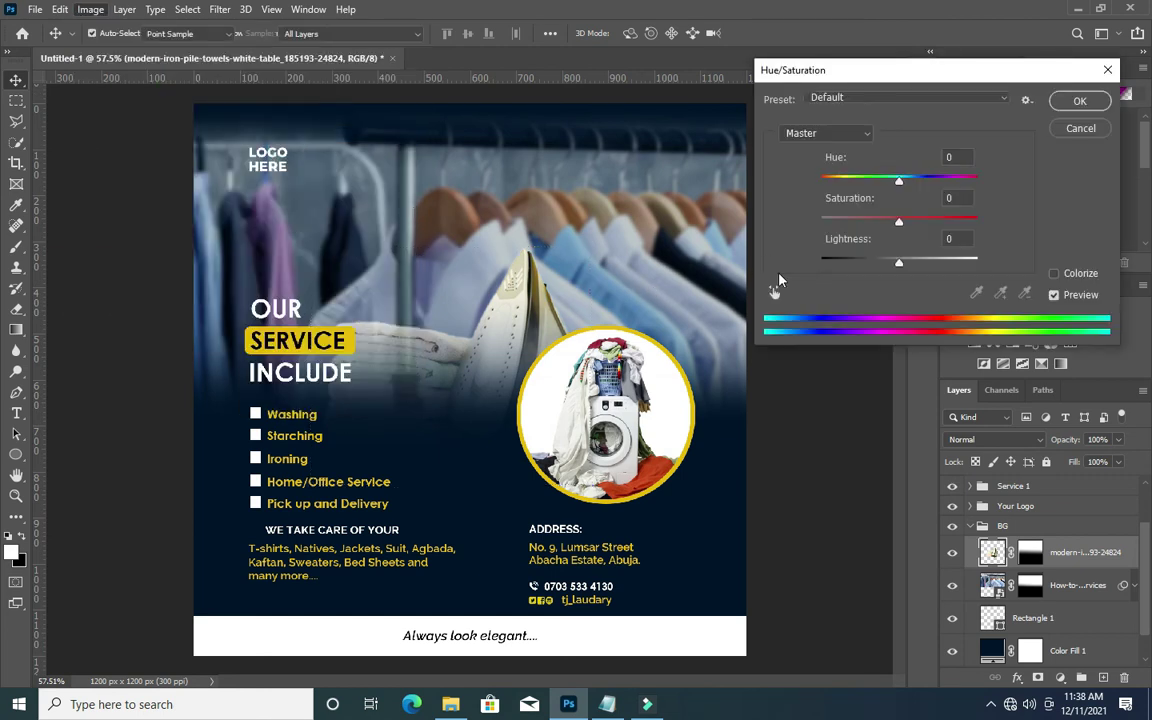
pyautogui.moveTo(898, 188); pyautogui.dragTo(875, 186)
pyautogui.moveTo(907, 187); pyautogui.dragTo(908, 222)
pyautogui.moveTo(903, 272)
pyautogui.mouseDown()
pyautogui.moveTo(915, 271)
pyautogui.moveTo(895, 272)
pyautogui.moveTo(906, 273)
pyautogui.mouseUp()
pyautogui.click(1080, 101)
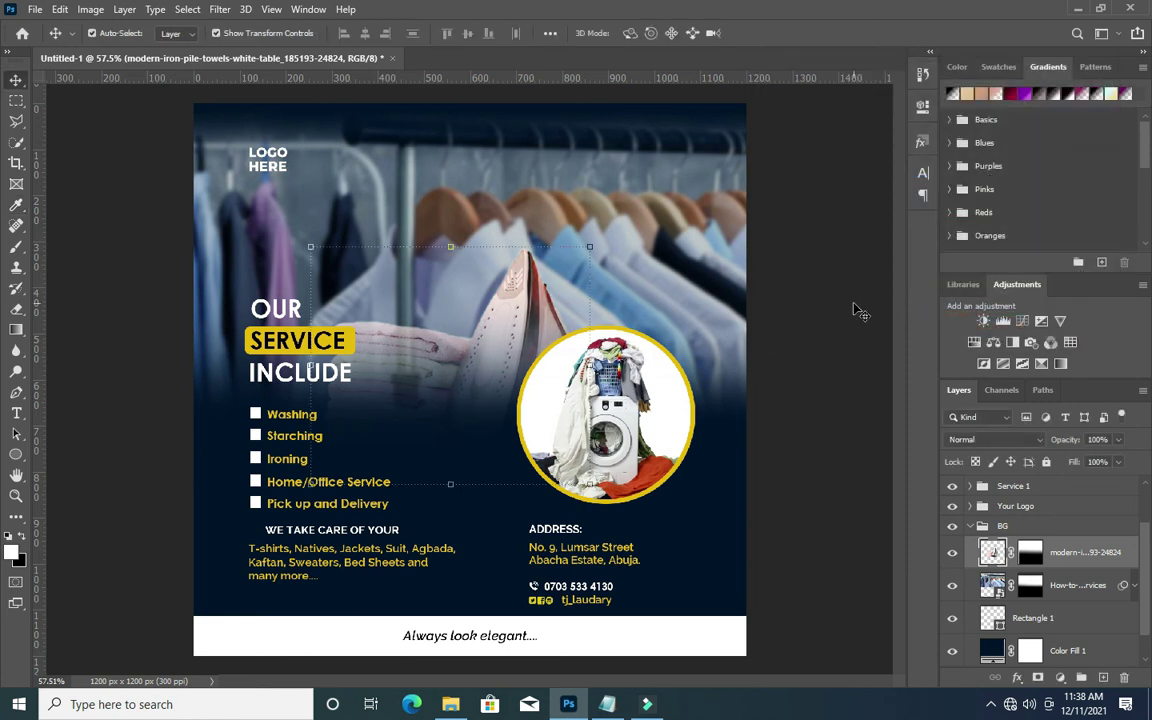
# Adjust the clothes-rack photo with Hue/Saturation to hue +13, saturation +31 and lightness -1.
pyautogui.click(618, 189)
pyautogui.click(92, 10)
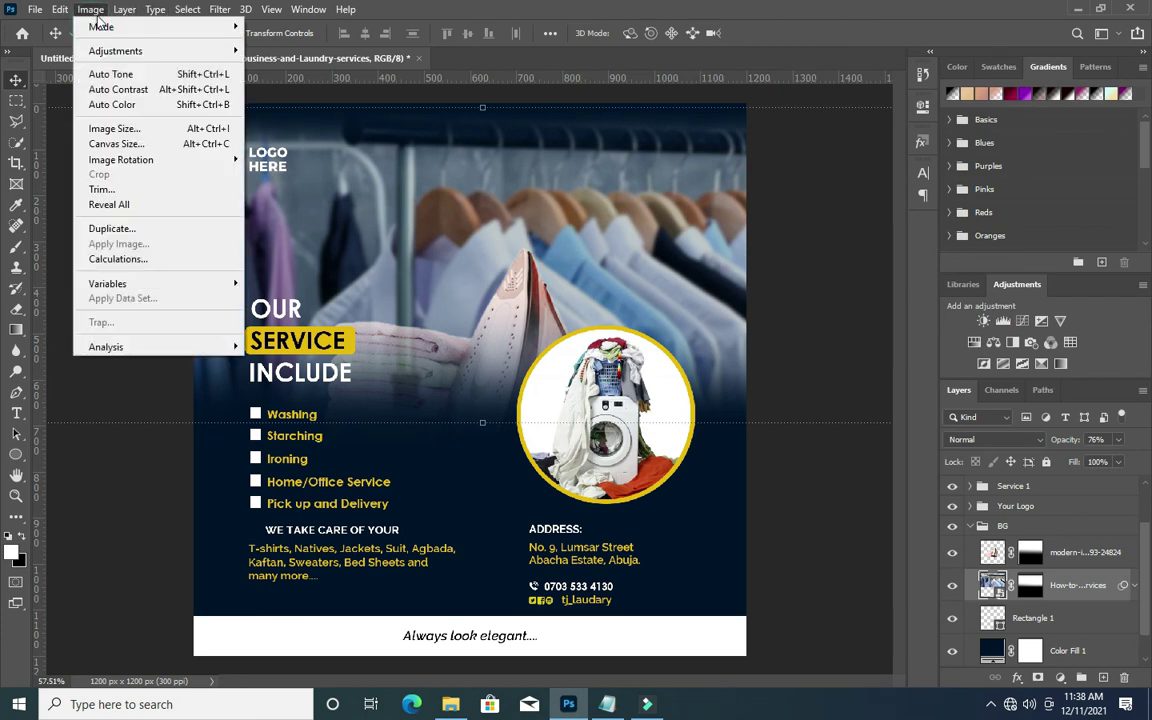
pyautogui.moveTo(101, 49)
pyautogui.click(300, 138)
pyautogui.moveTo(590, 115); pyautogui.dragTo(916, 122)
pyautogui.moveTo(857, 237)
pyautogui.mouseDown()
pyautogui.moveTo(847, 236)
pyautogui.moveTo(873, 236)
pyautogui.mouseUp()
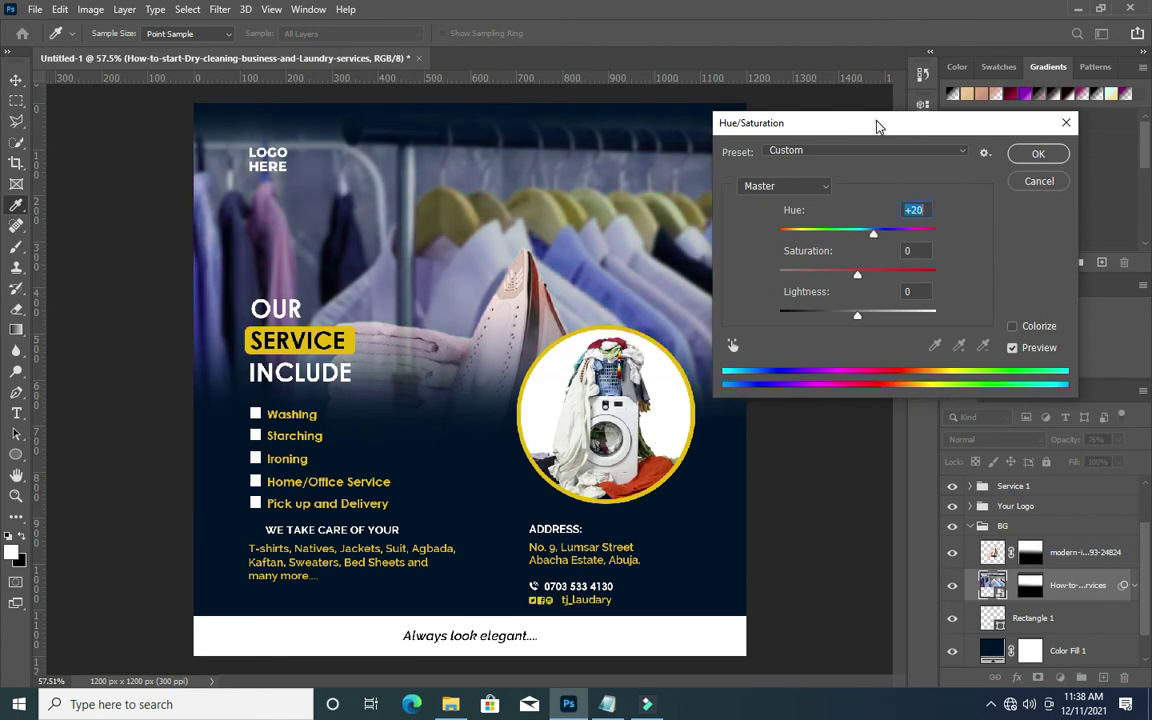
pyautogui.moveTo(874, 122); pyautogui.dragTo(969, 132)
pyautogui.moveTo(966, 247); pyautogui.dragTo(947, 285)
pyautogui.click(977, 289)
pyautogui.moveTo(951, 329)
pyautogui.mouseDown()
pyautogui.moveTo(933, 327)
pyautogui.moveTo(951, 333)
pyautogui.mouseUp()
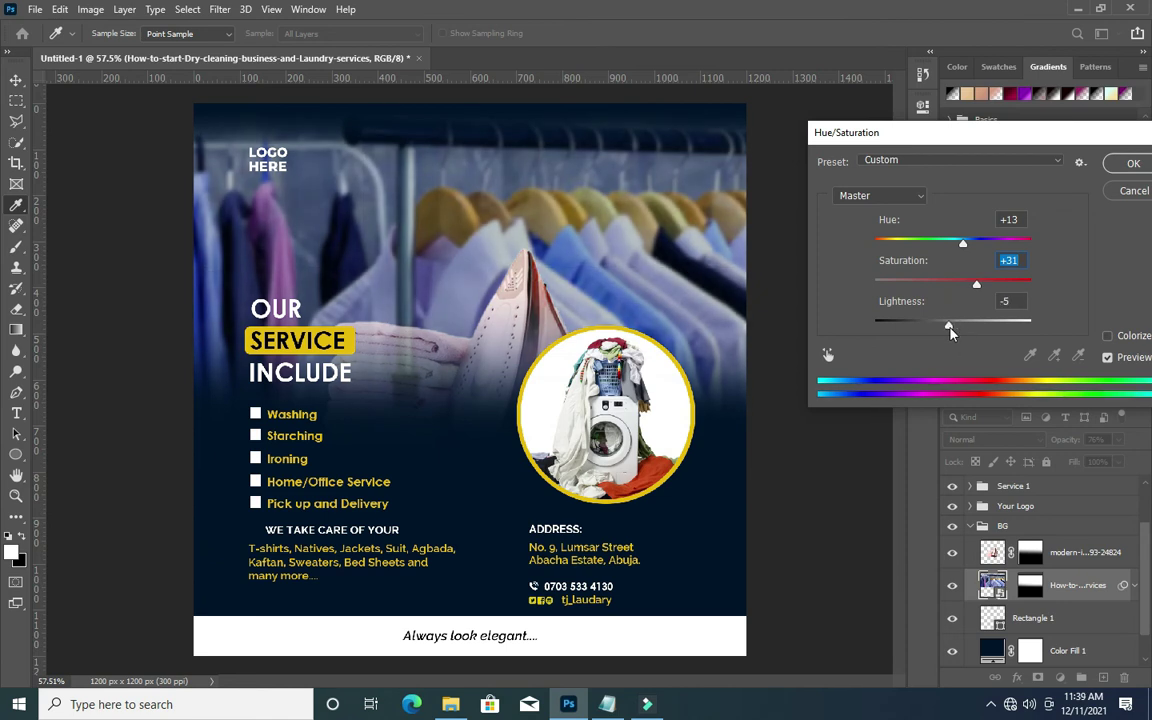
pyautogui.moveTo(1135, 130); pyautogui.dragTo(1026, 126)
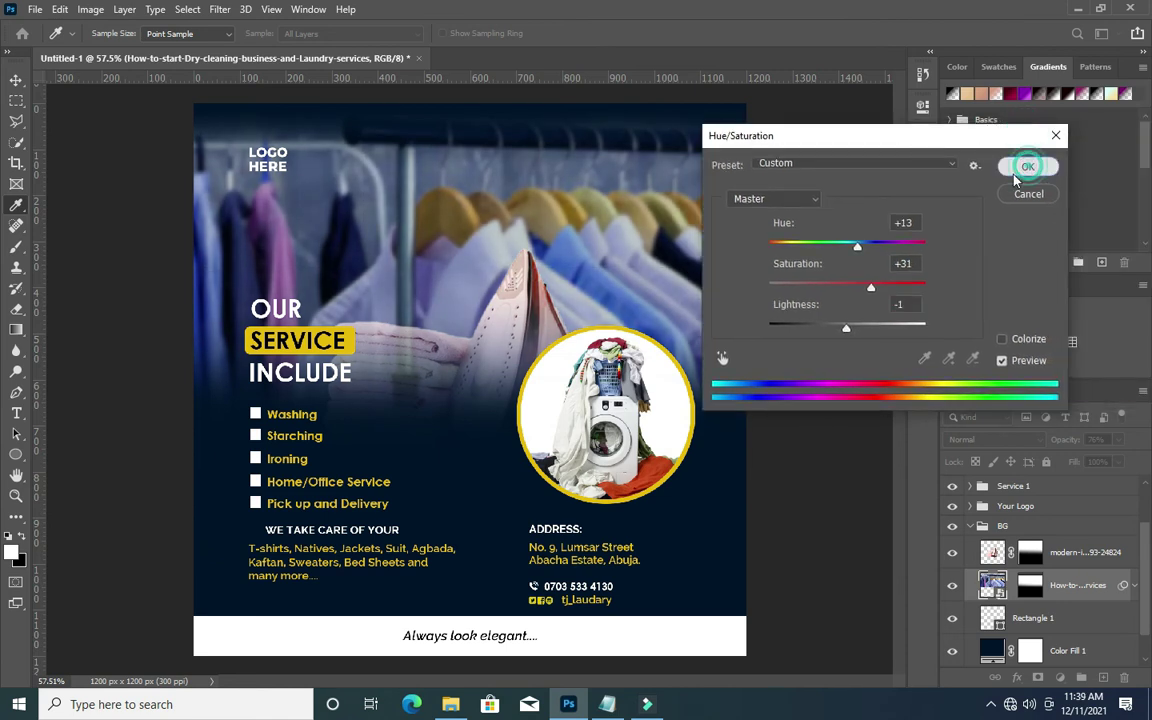
pyautogui.click(1024, 162)
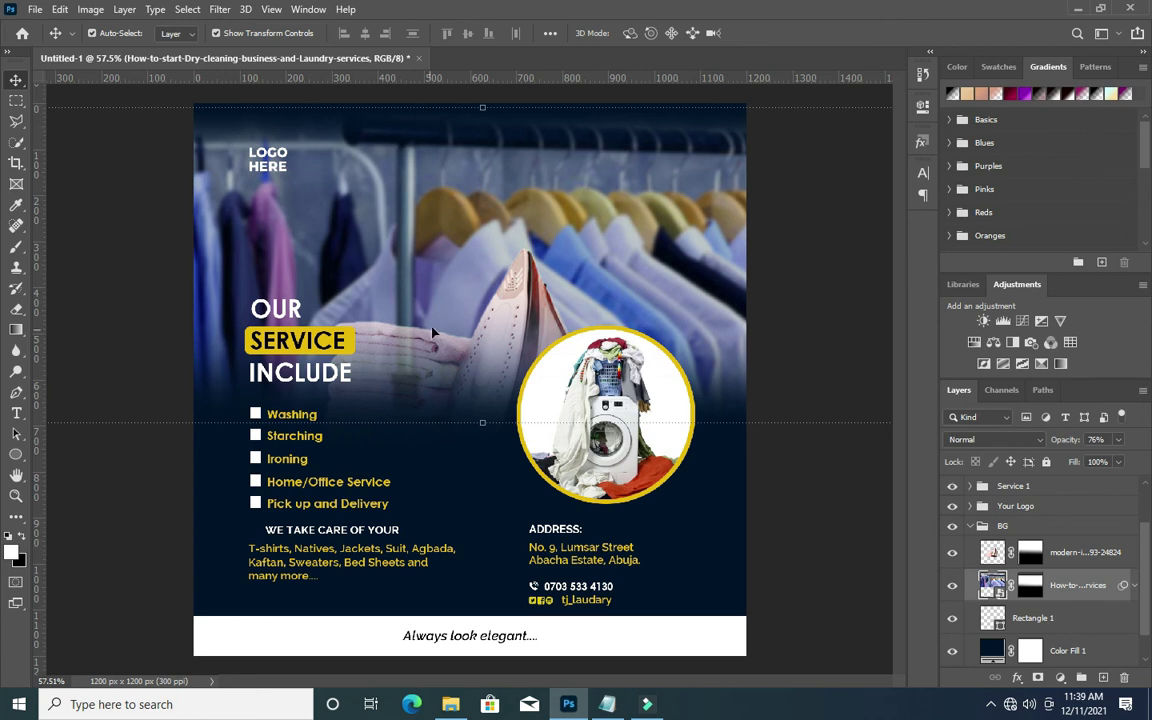
pyautogui.scroll(-2, 432, 332)
pyautogui.click(772, 481)
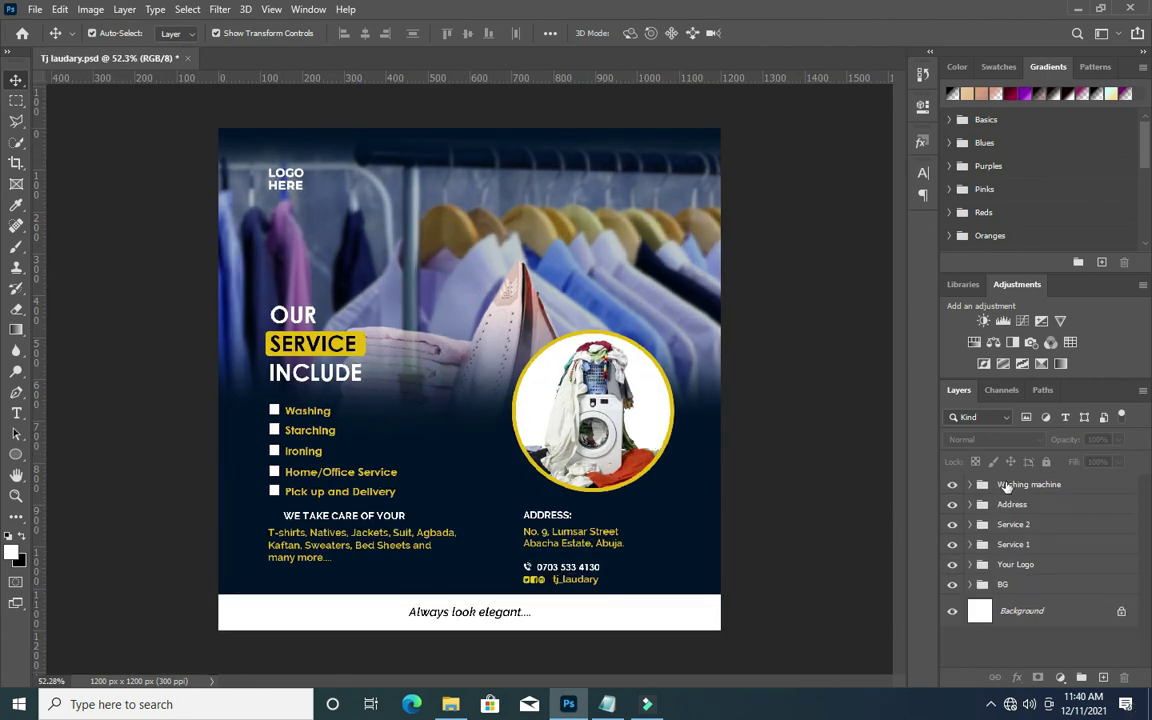
# Duplicate the Washing machine group and delete the washing-machine image from the copy, leaving its two ellipses.
pyautogui.click(1007, 486)
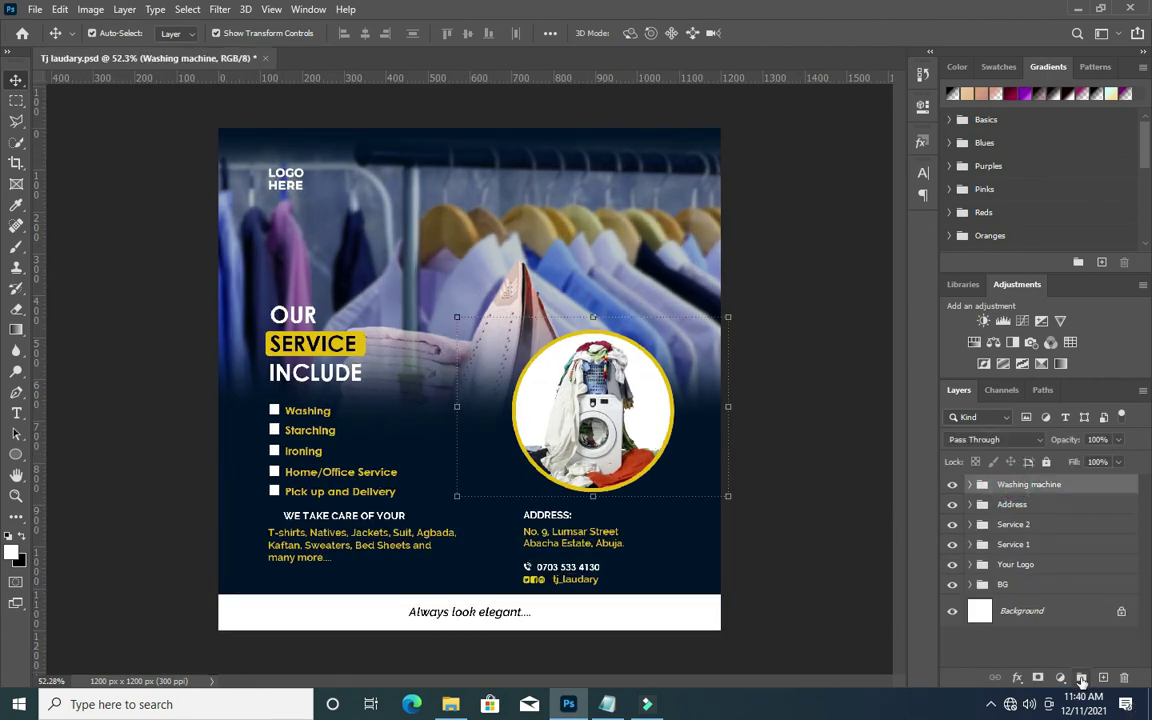
pyautogui.hotkey('ctrl', 'j')
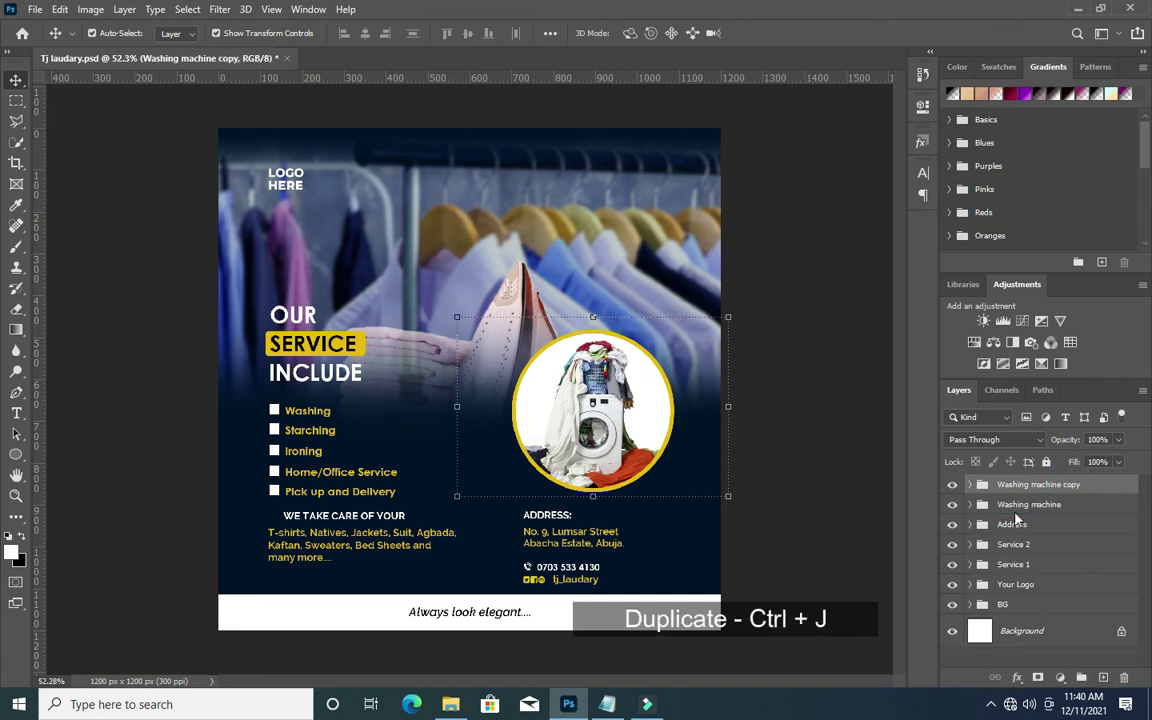
pyautogui.click(969, 484)
pyautogui.click(1048, 514)
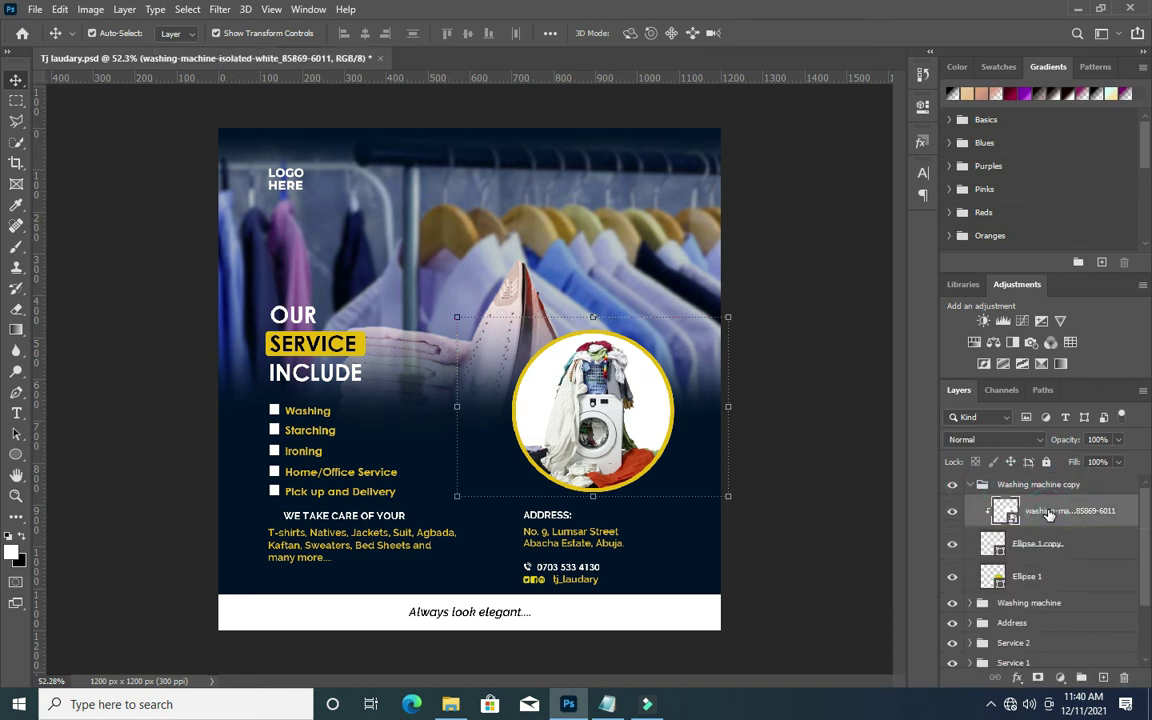
pyautogui.press('Delete')
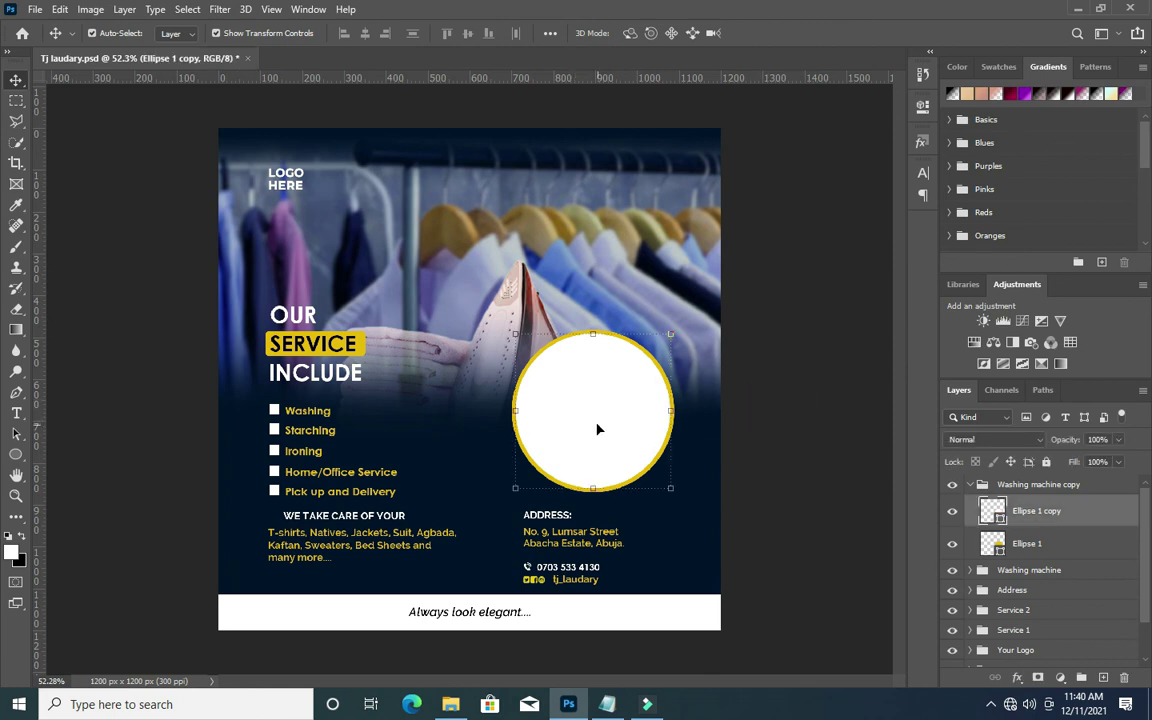
# Fill the inner ellipse of the duplicated group with blue 003677.
pyautogui.doubleClick(992, 510)
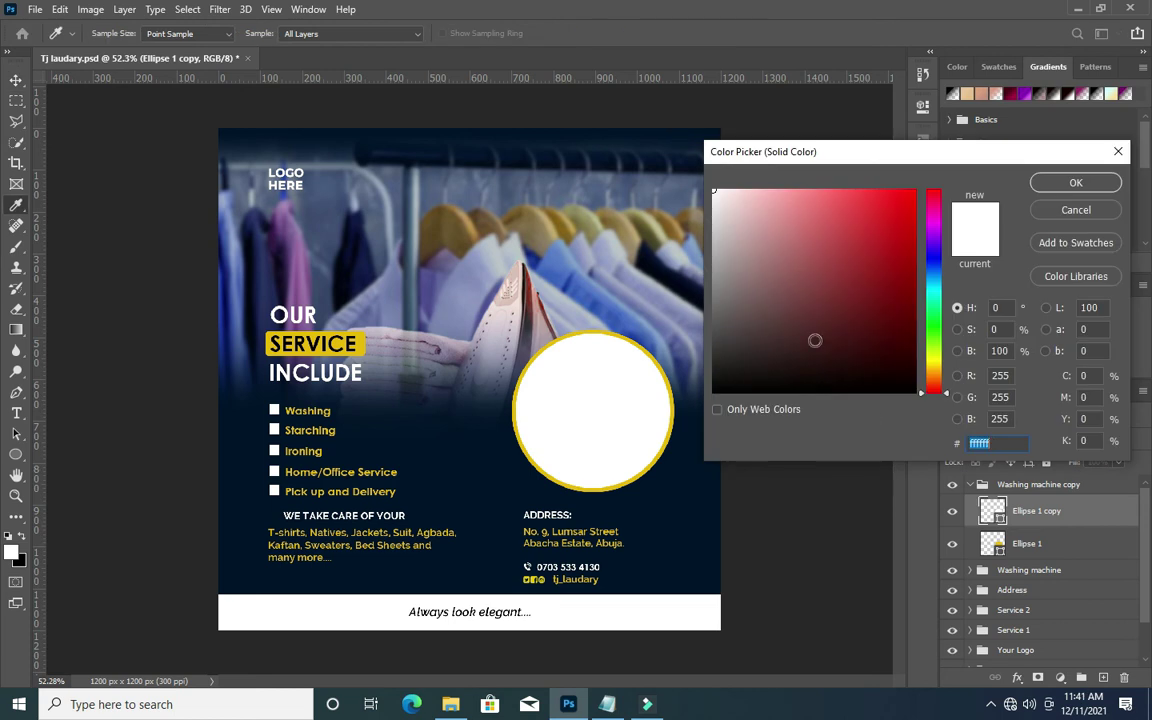
pyautogui.click(491, 448)
pyautogui.moveTo(908, 270)
pyautogui.mouseDown()
pyautogui.moveTo(918, 265)
pyautogui.moveTo(918, 298)
pyautogui.mouseUp()
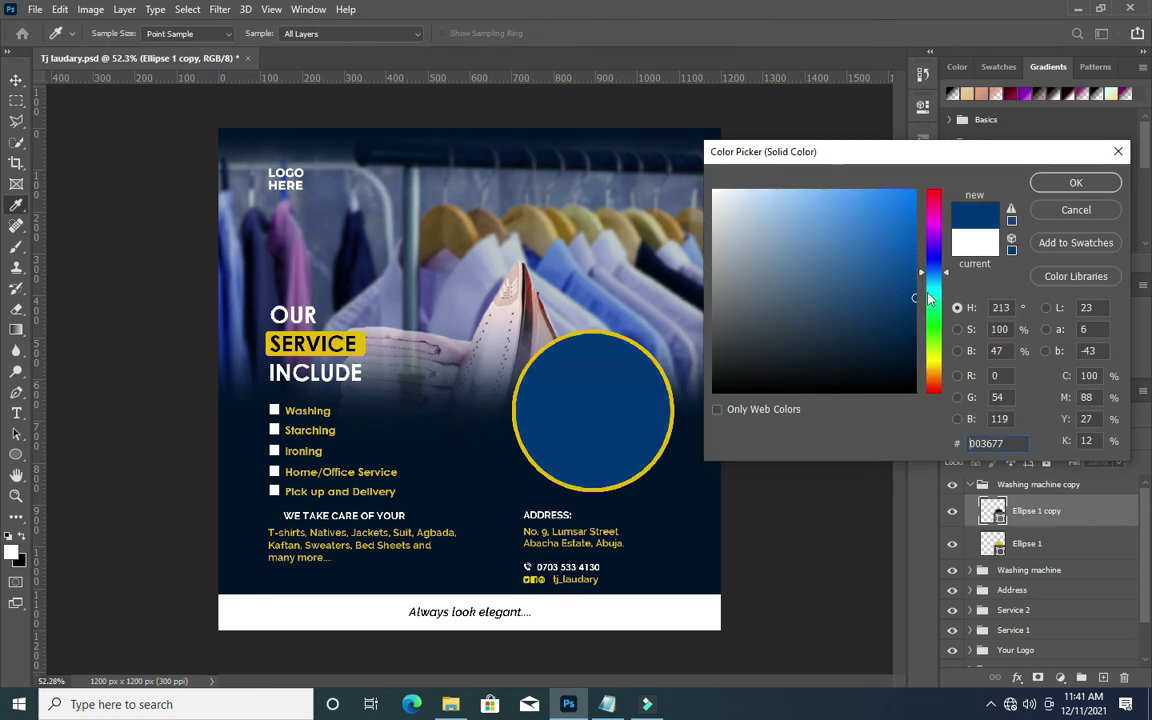
pyautogui.click(1075, 182)
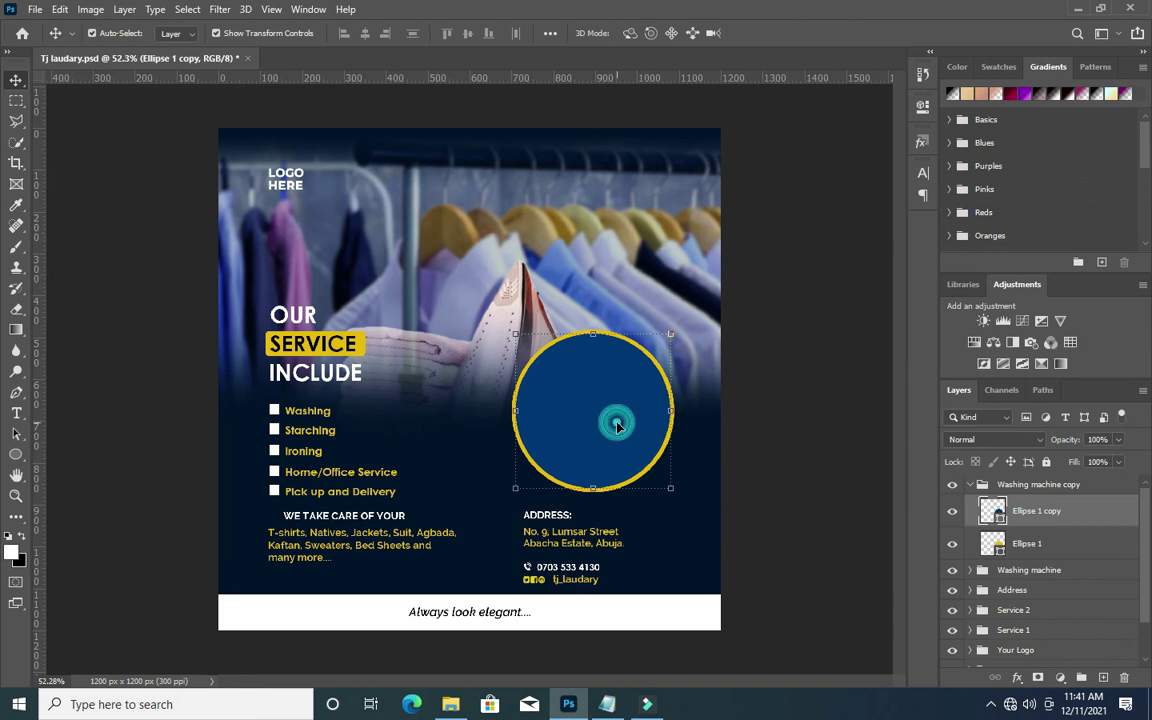
# Try several gradient presets on the inner ellipse's fill, ending with a salmon one that fades to transparent.
pyautogui.click(976, 95)
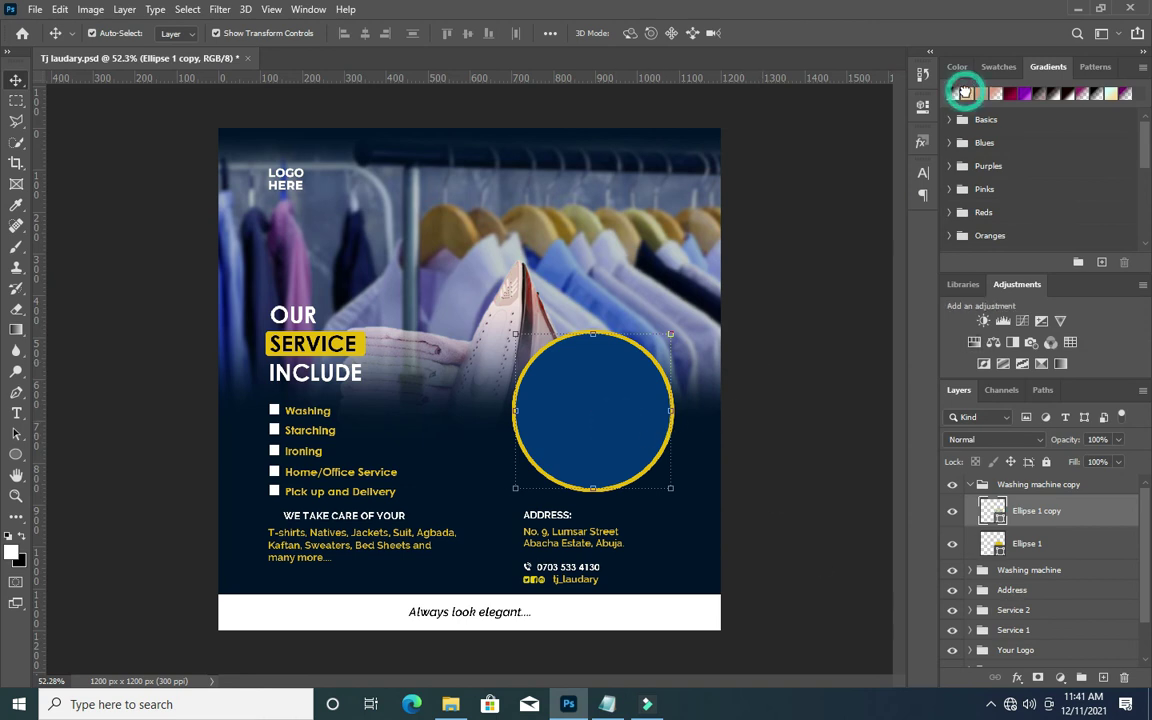
pyautogui.click(1113, 94)
pyautogui.click(1040, 93)
pyautogui.click(1027, 96)
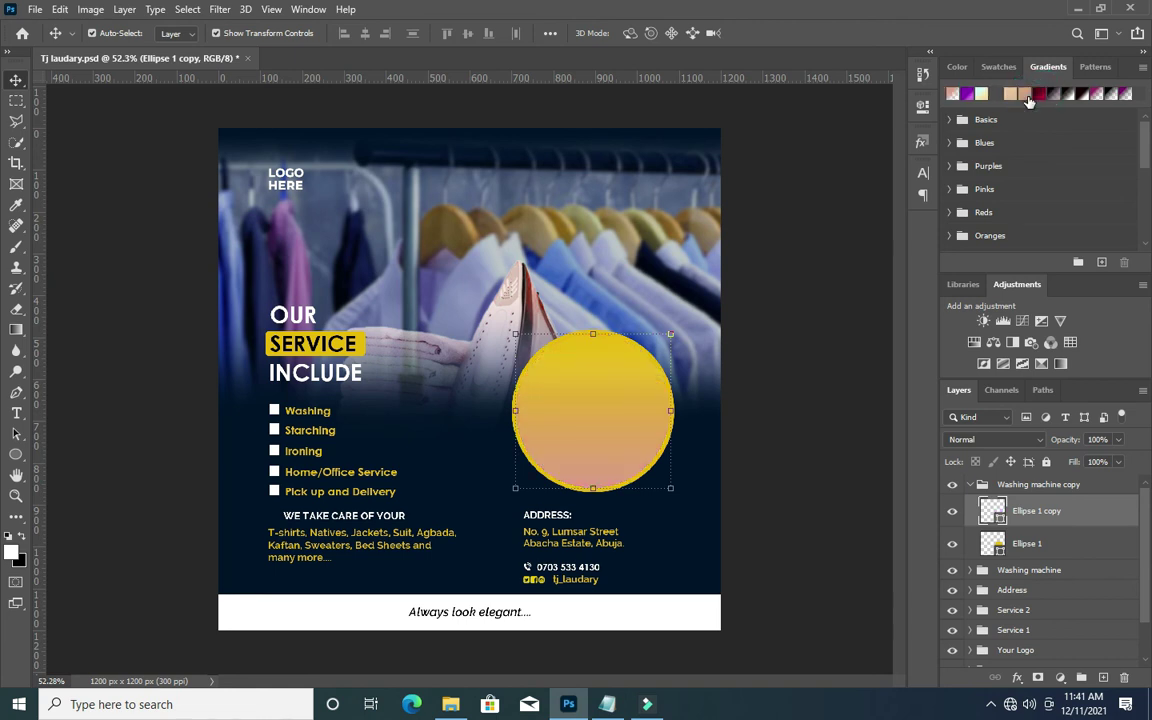
# Add a linear gold gradient overlay at 90° and 100% opacity to the inner ellipse.
pyautogui.click(1016, 680)
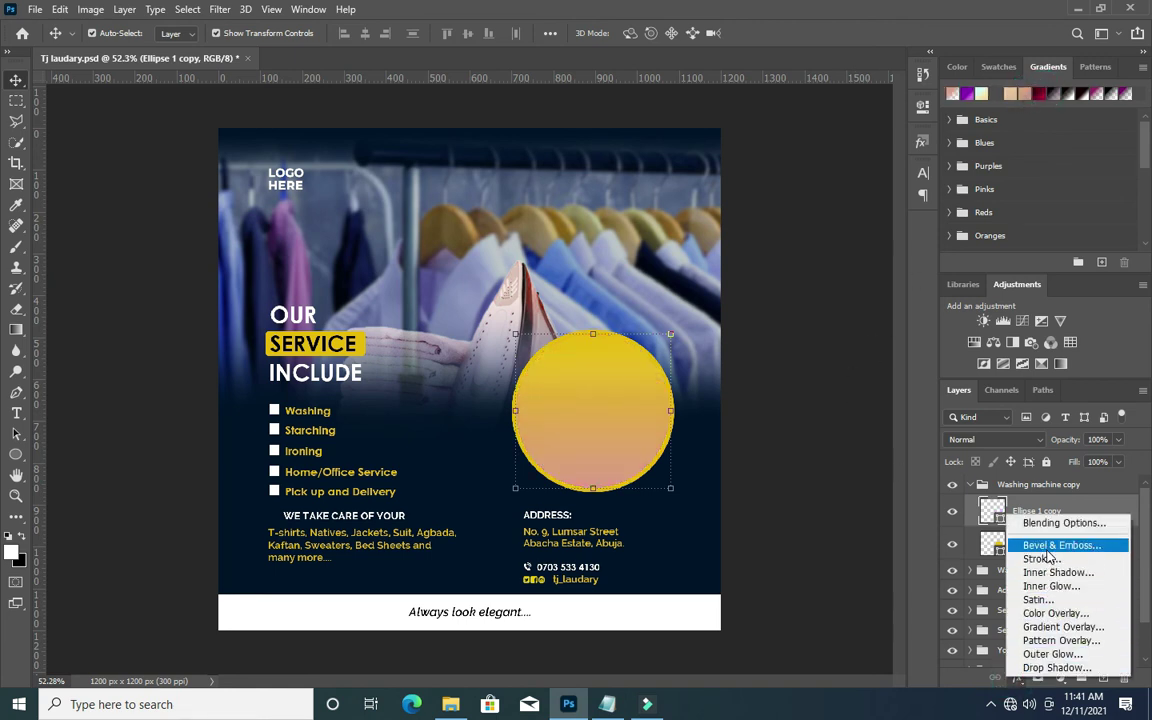
pyautogui.click(758, 449)
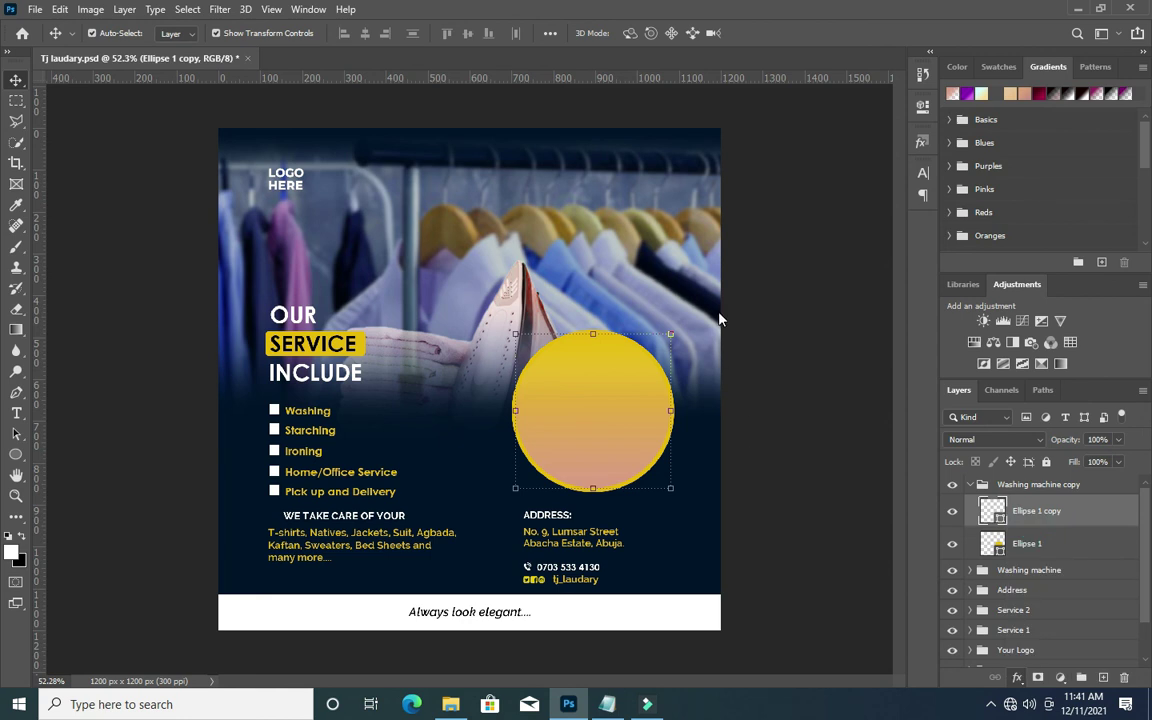
pyautogui.click(580, 340)
pyautogui.moveTo(680, 100); pyautogui.dragTo(870, 119)
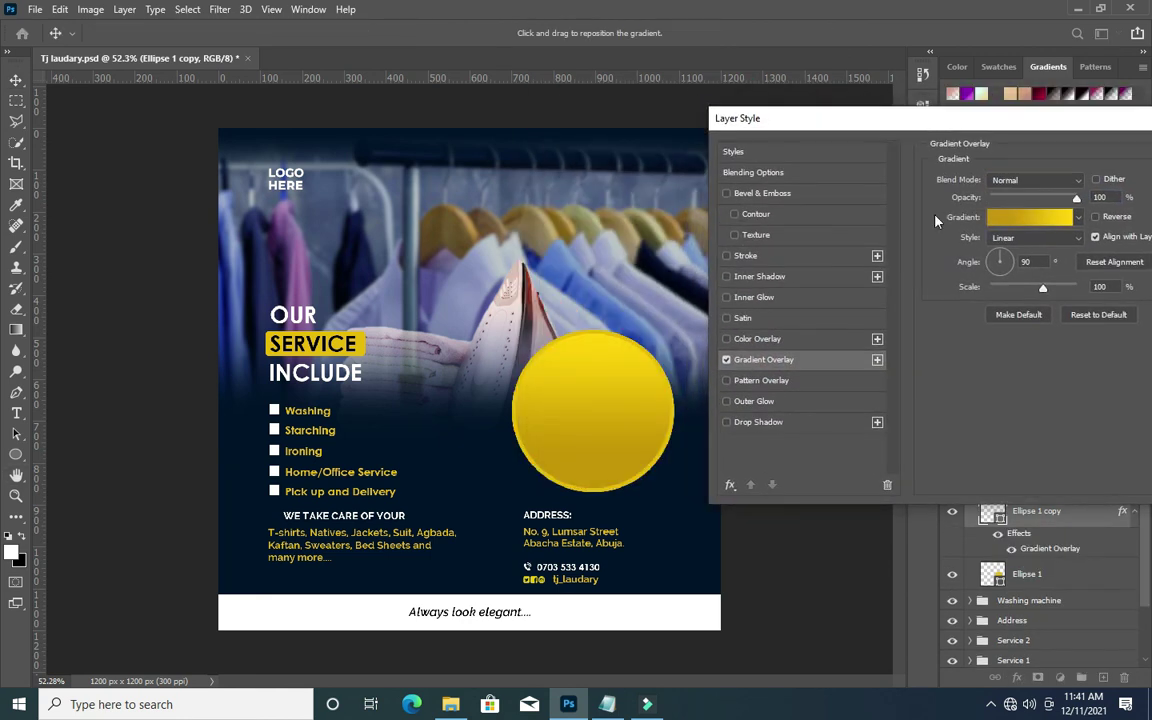
# Set the gradient overlay's colour stop at 23% to dark gold 6c5203.
pyautogui.click(1000, 220)
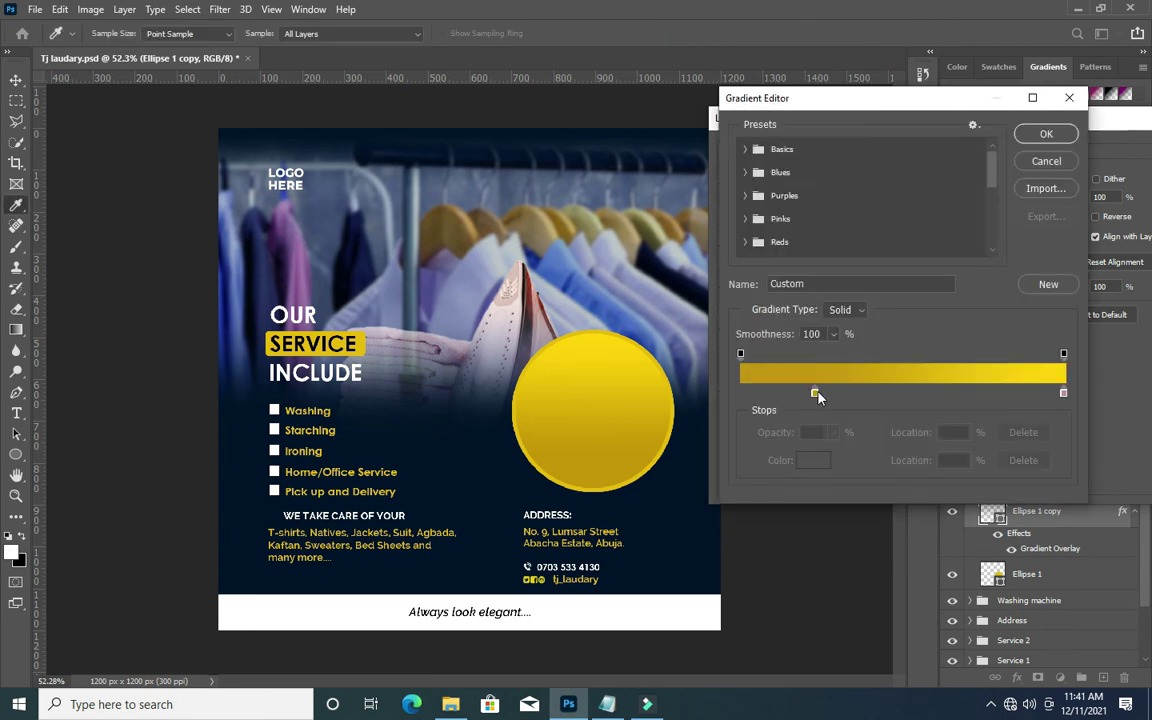
pyautogui.click(816, 394)
pyautogui.click(812, 461)
pyautogui.click(906, 301)
pyautogui.moveTo(911, 308); pyautogui.dragTo(910, 307)
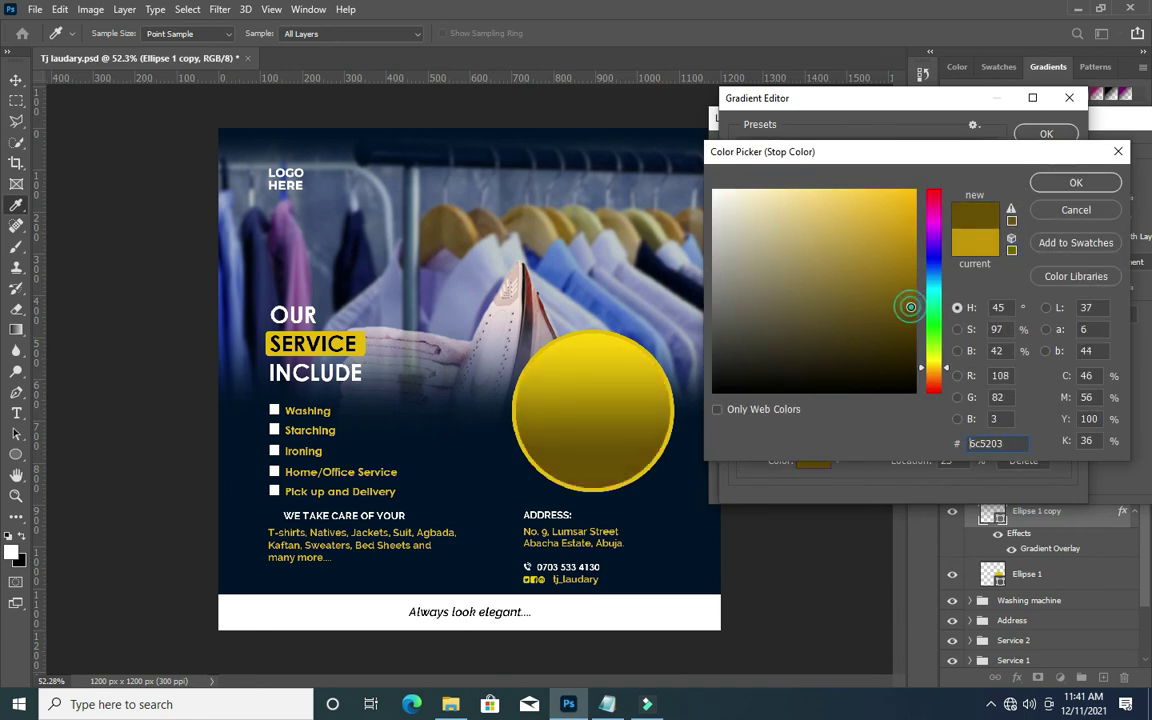
pyautogui.click(1070, 183)
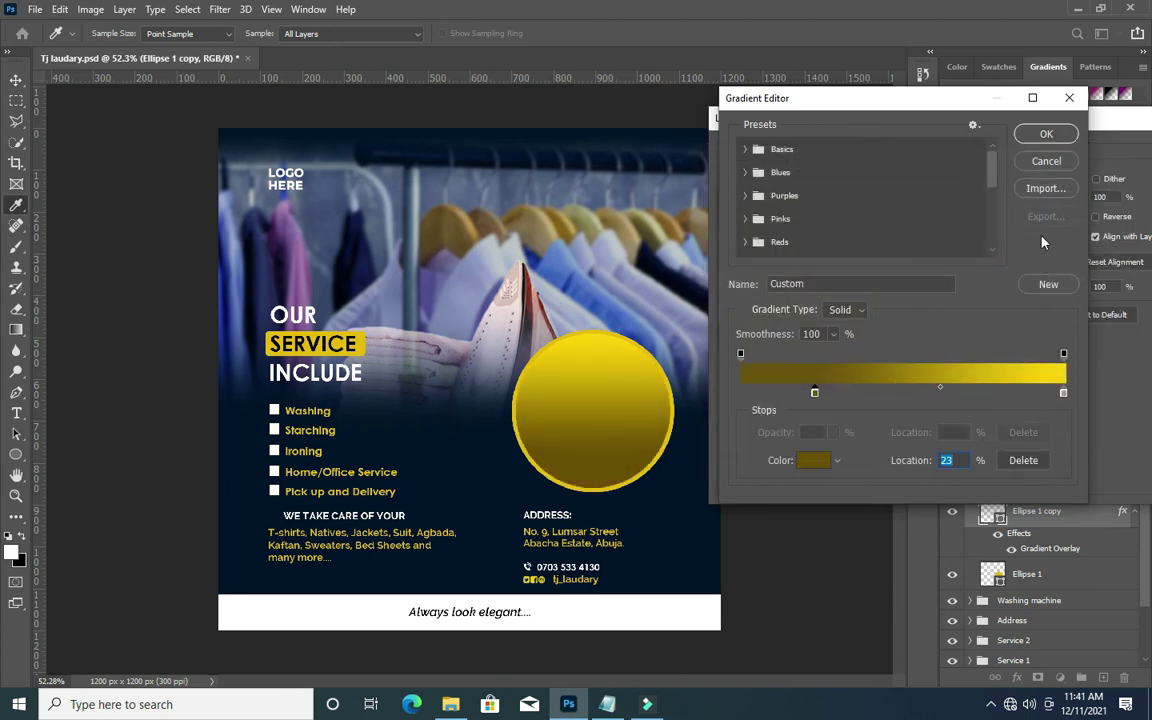
pyautogui.click(1046, 133)
# Add an upward Emboss-style Bevel & Emboss effect to the inner ellipse with 115% depth and a size of 27 px.
pyautogui.click(773, 194)
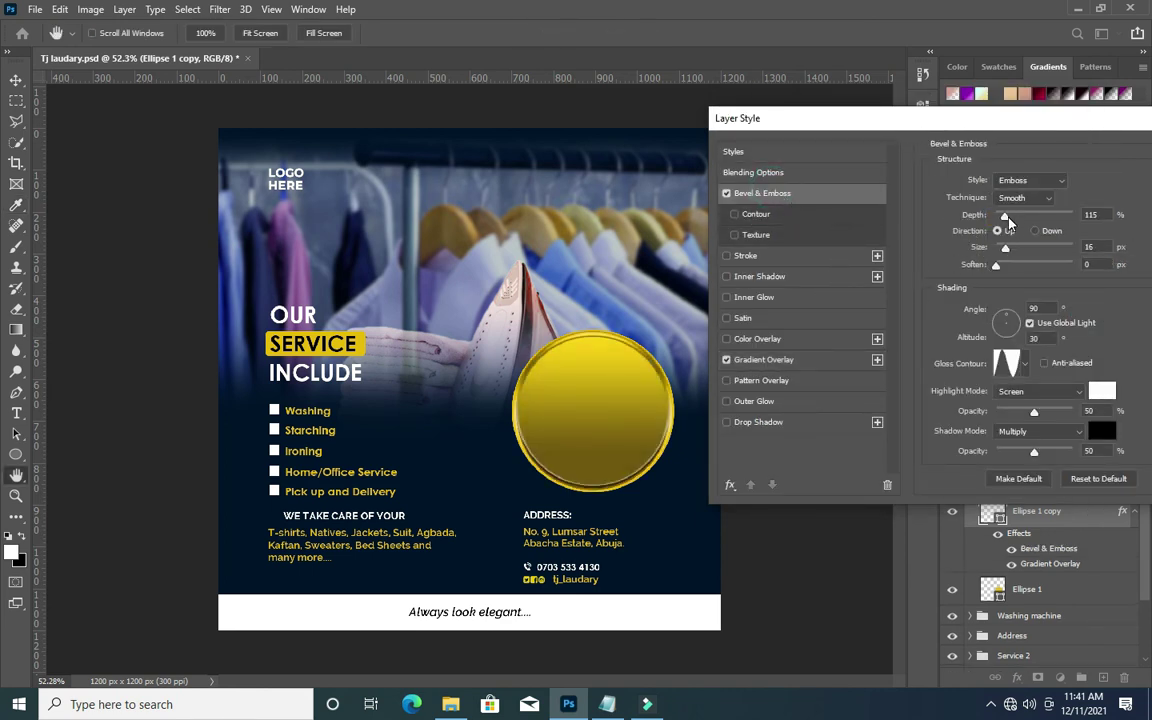
pyautogui.moveTo(924, 112); pyautogui.dragTo(915, 114)
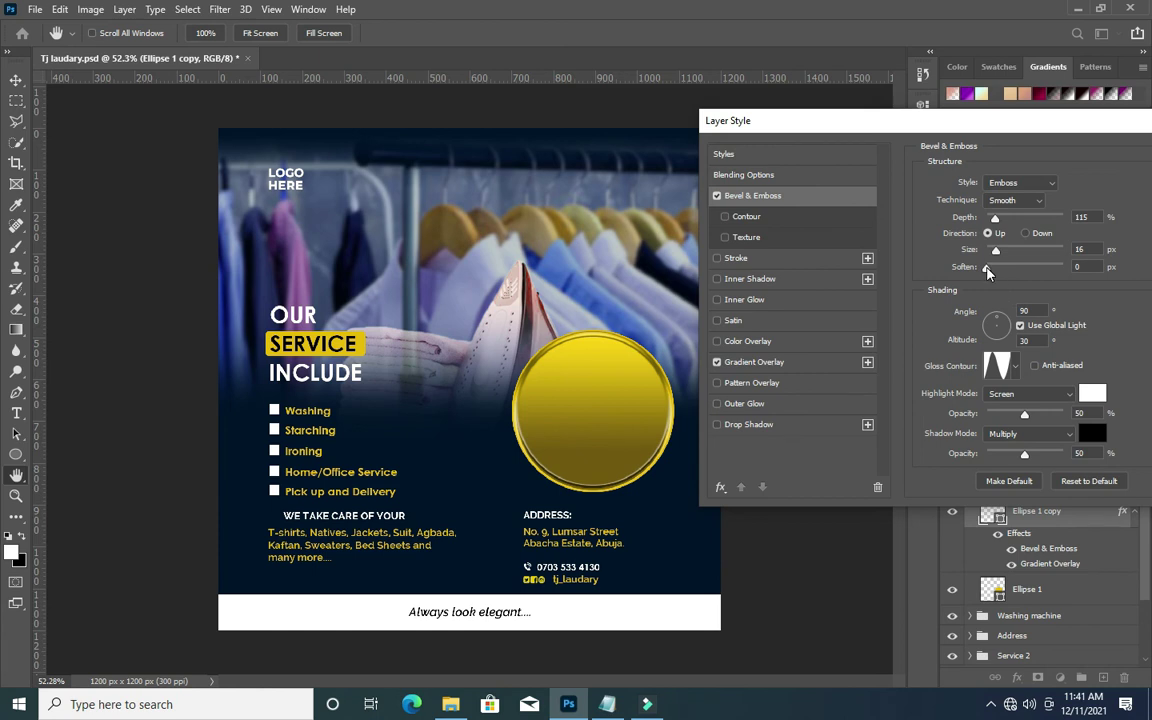
pyautogui.moveTo(997, 257); pyautogui.dragTo(993, 257)
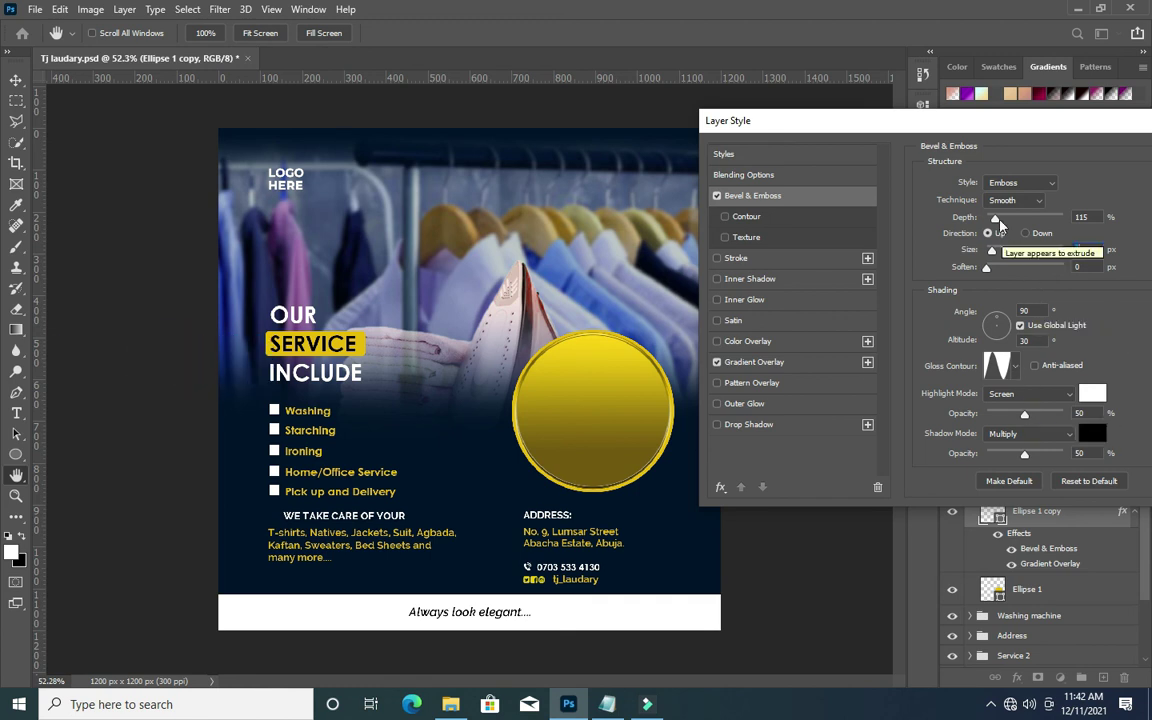
pyautogui.moveTo(993, 255); pyautogui.dragTo(1003, 261)
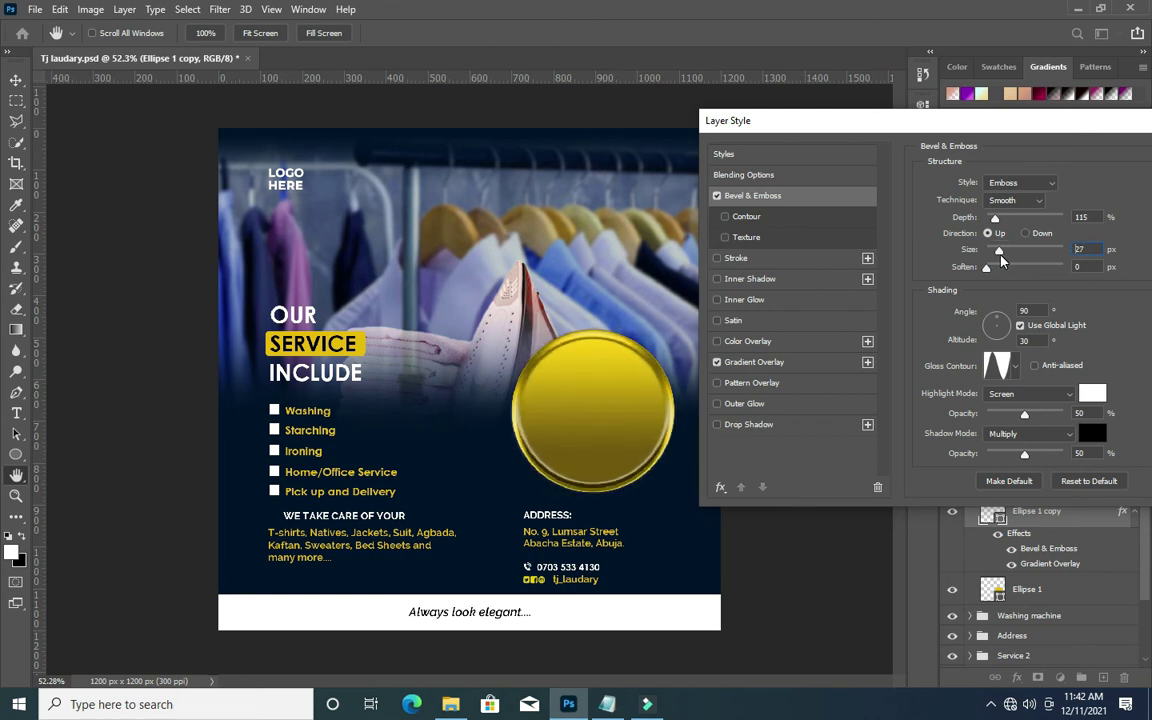
pyautogui.moveTo(1036, 121); pyautogui.dragTo(850, 128)
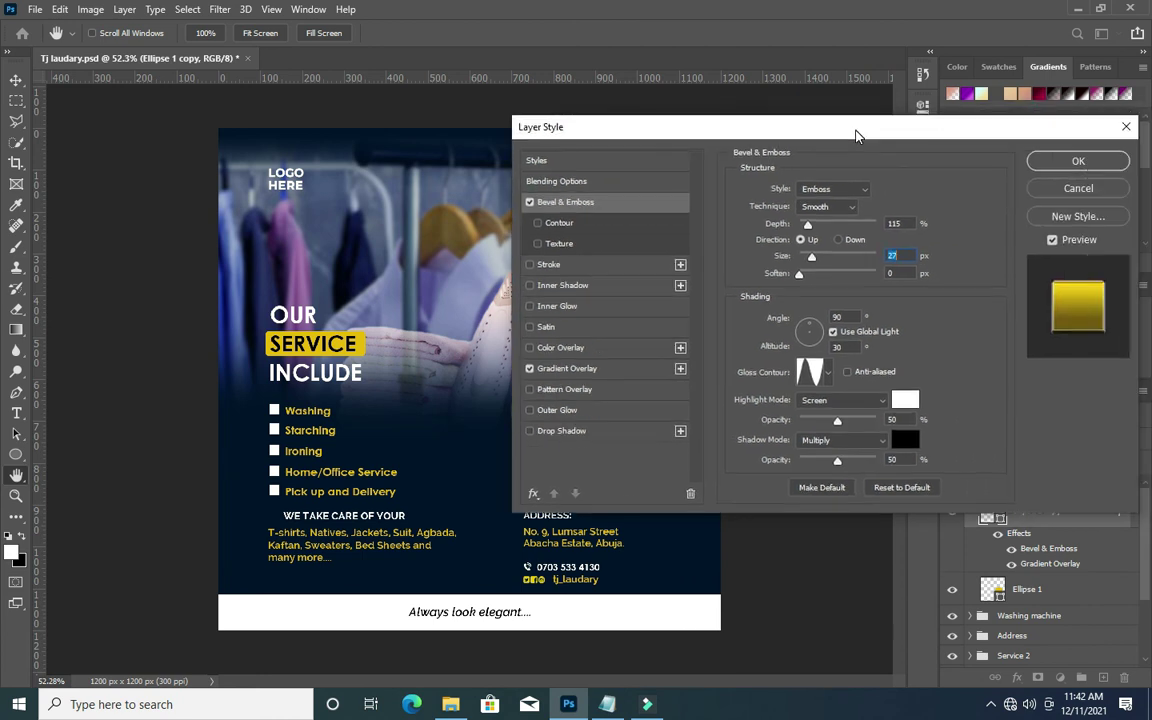
pyautogui.click(1079, 161)
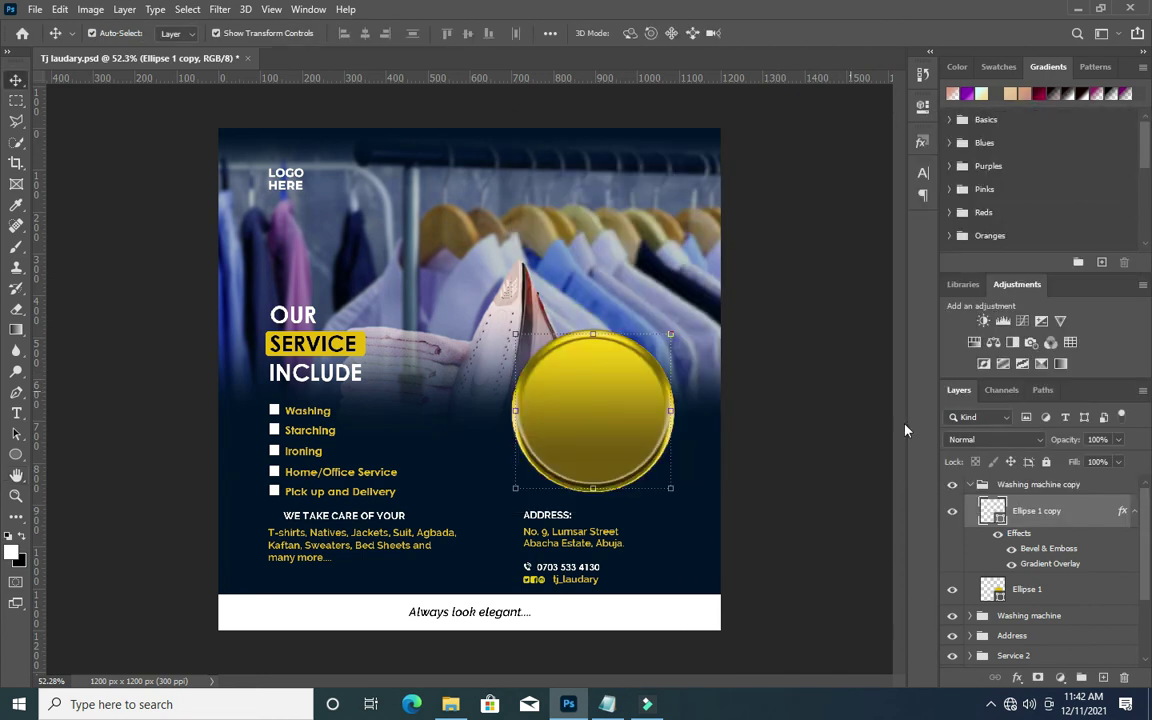
# Collapse the inner ellipse's effects and fill the outer ellipse of the duplicated group with white.
pyautogui.click(1136, 512)
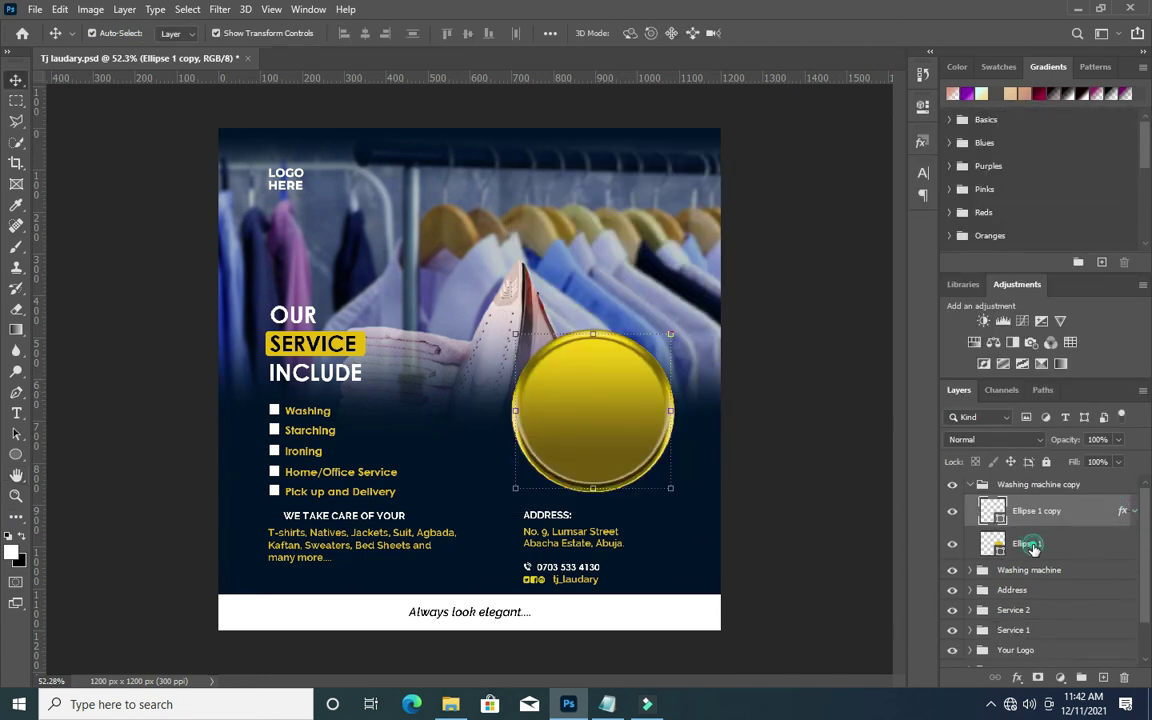
pyautogui.click(1033, 546)
pyautogui.click(951, 545)
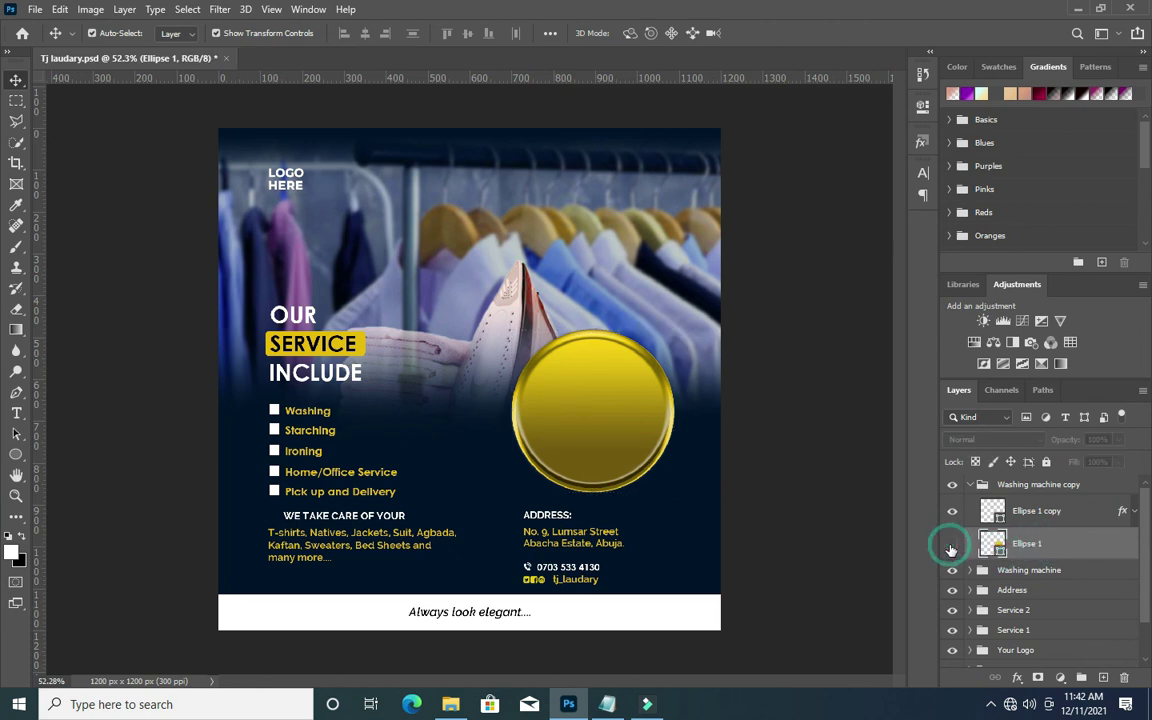
pyautogui.click(951, 545)
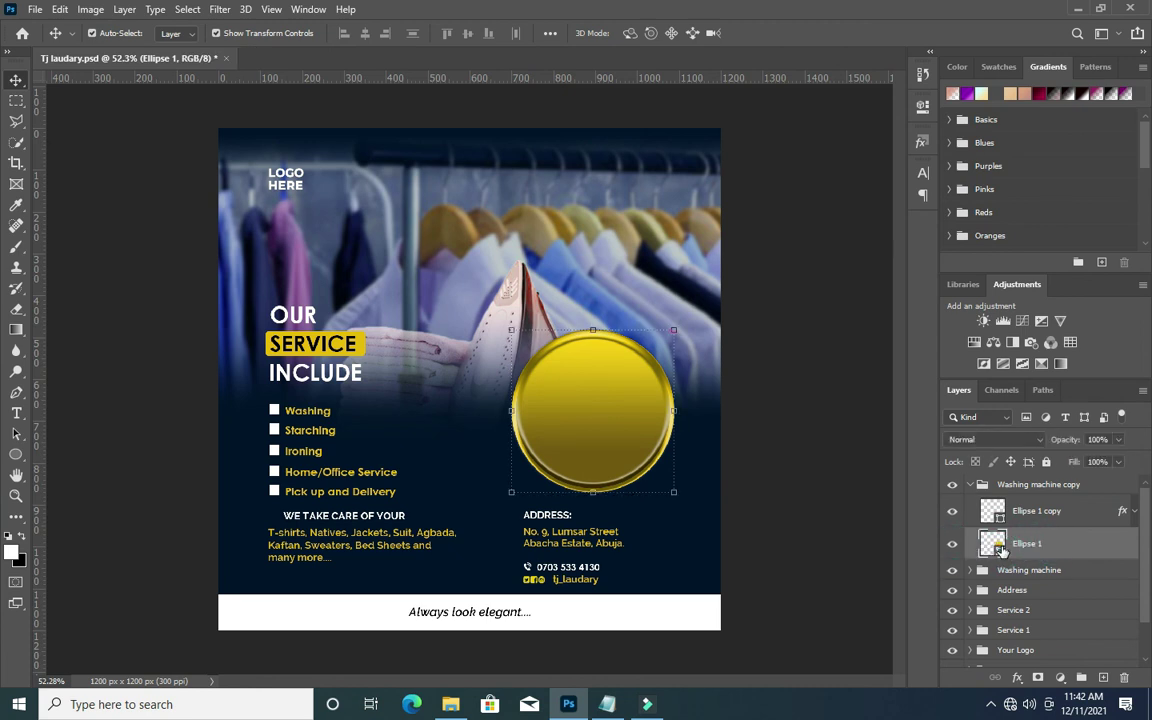
pyautogui.doubleClick(995, 545)
pyautogui.click(714, 191)
pyautogui.click(1087, 186)
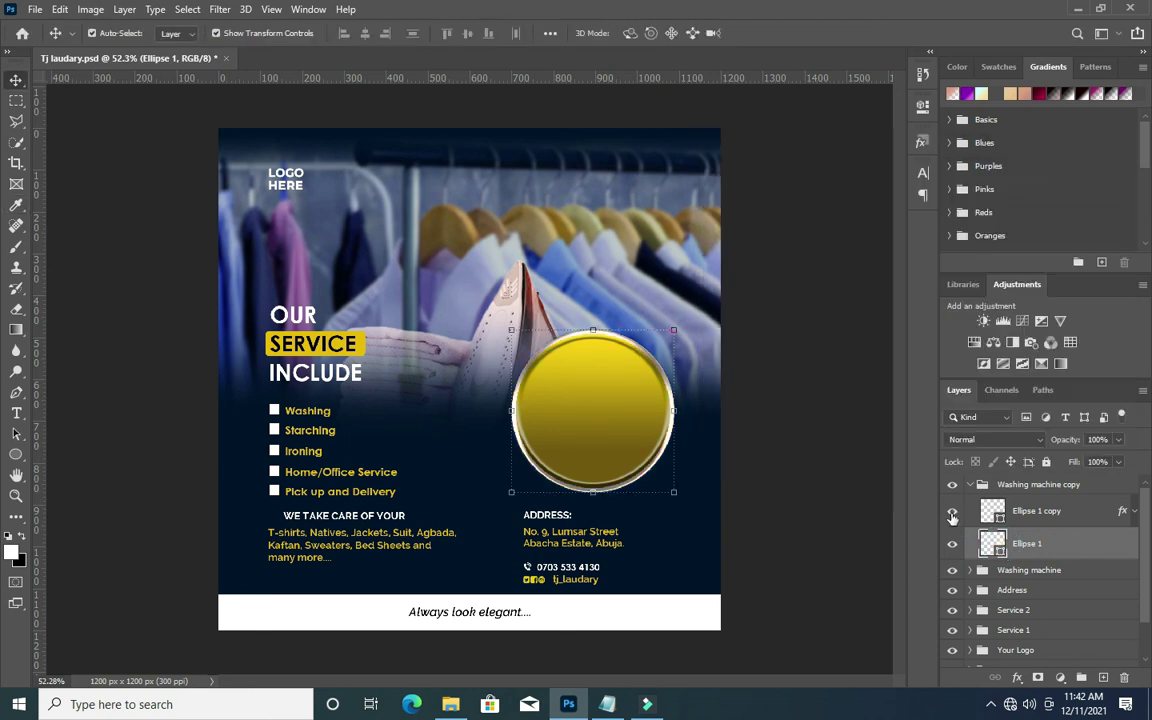
# Scale both badge ellipses together to about 48% and place them between the service list and the washing machine circle.
pyautogui.click(1030, 514)
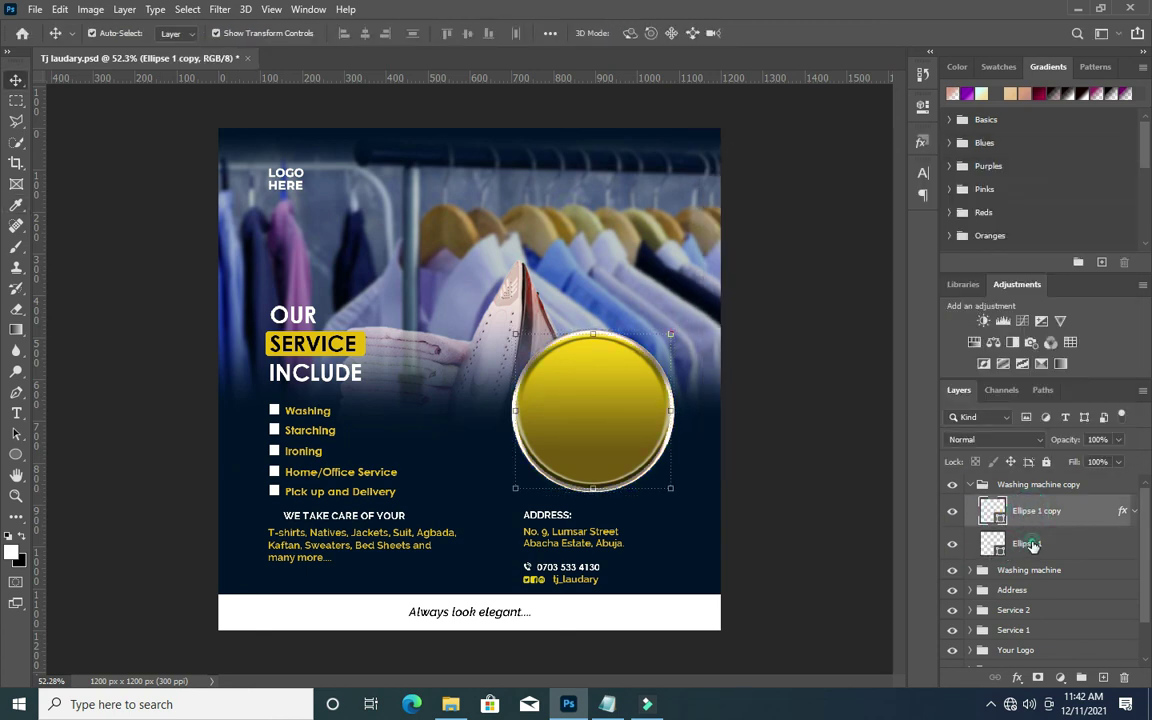
pyautogui.keyDown('shift'); pyautogui.click(1028, 545); pyautogui.keyUp('shift')
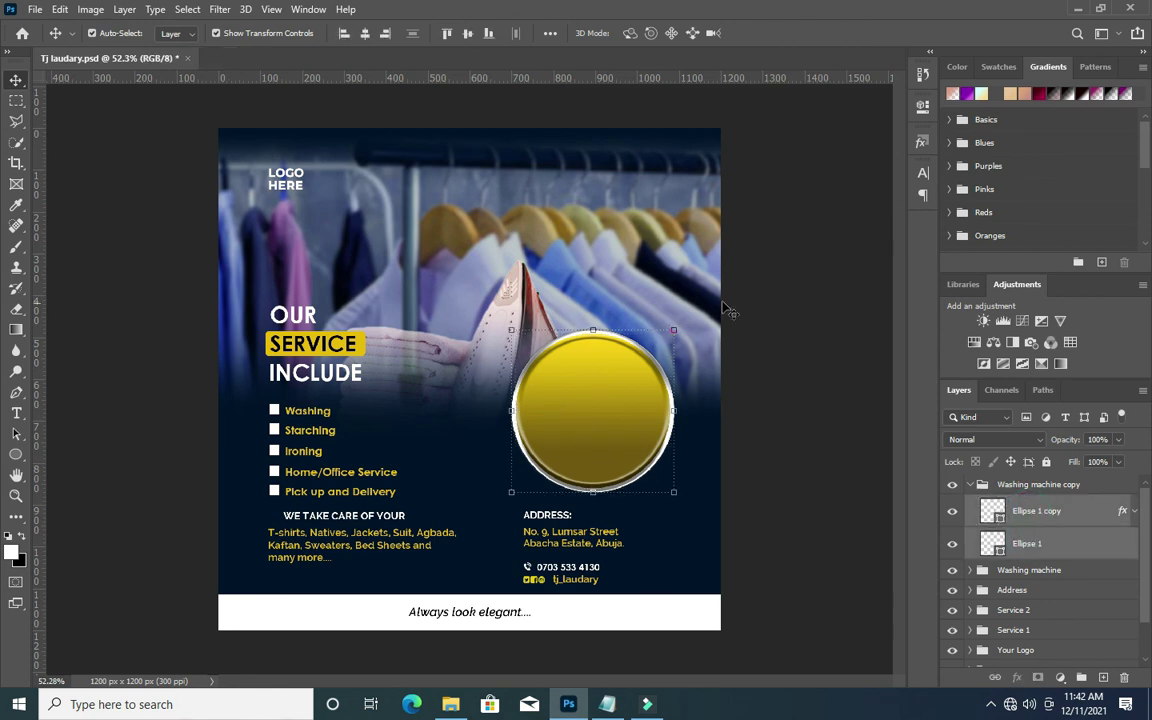
pyautogui.moveTo(677, 326); pyautogui.dragTo(591, 401)
pyautogui.moveTo(548, 445); pyautogui.dragTo(465, 427)
pyautogui.moveTo(511, 381)
pyautogui.mouseDown()
pyautogui.moveTo(611, 280)
pyautogui.moveTo(506, 386)
pyautogui.mouseUp()
pyautogui.moveTo(473, 441); pyautogui.dragTo(473, 473)
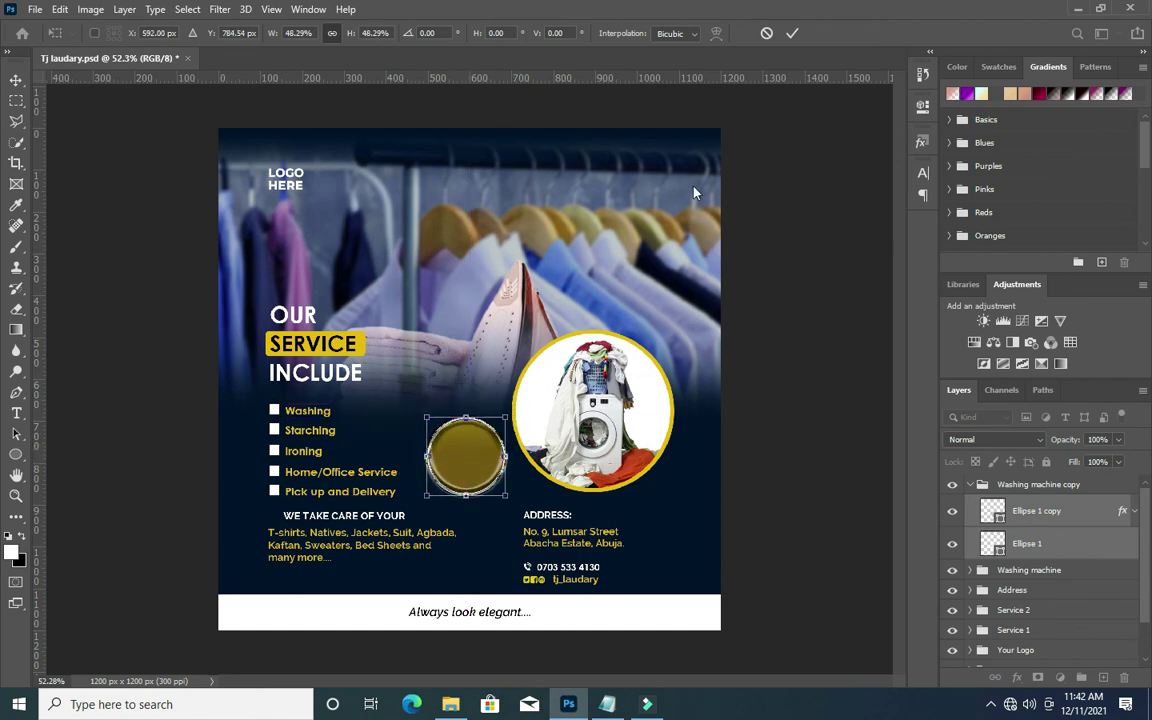
pyautogui.click(792, 33)
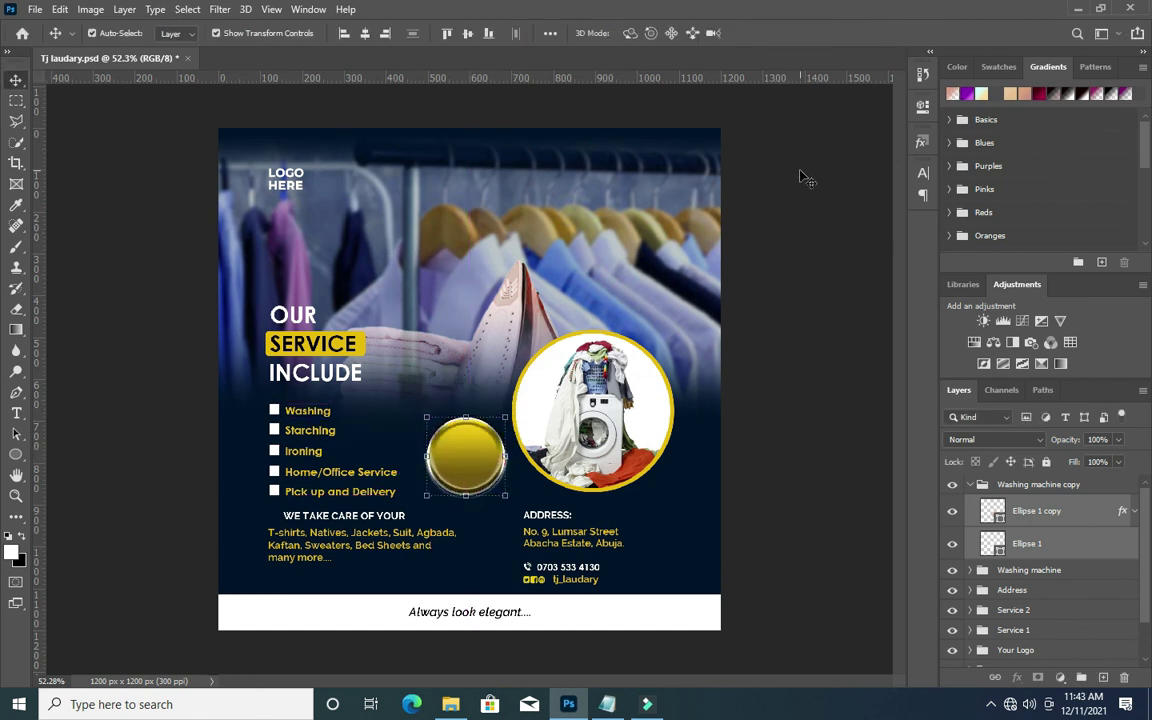
# Copy the layer style of the small badge's inner ellipse.
pyautogui.click(1024, 516)
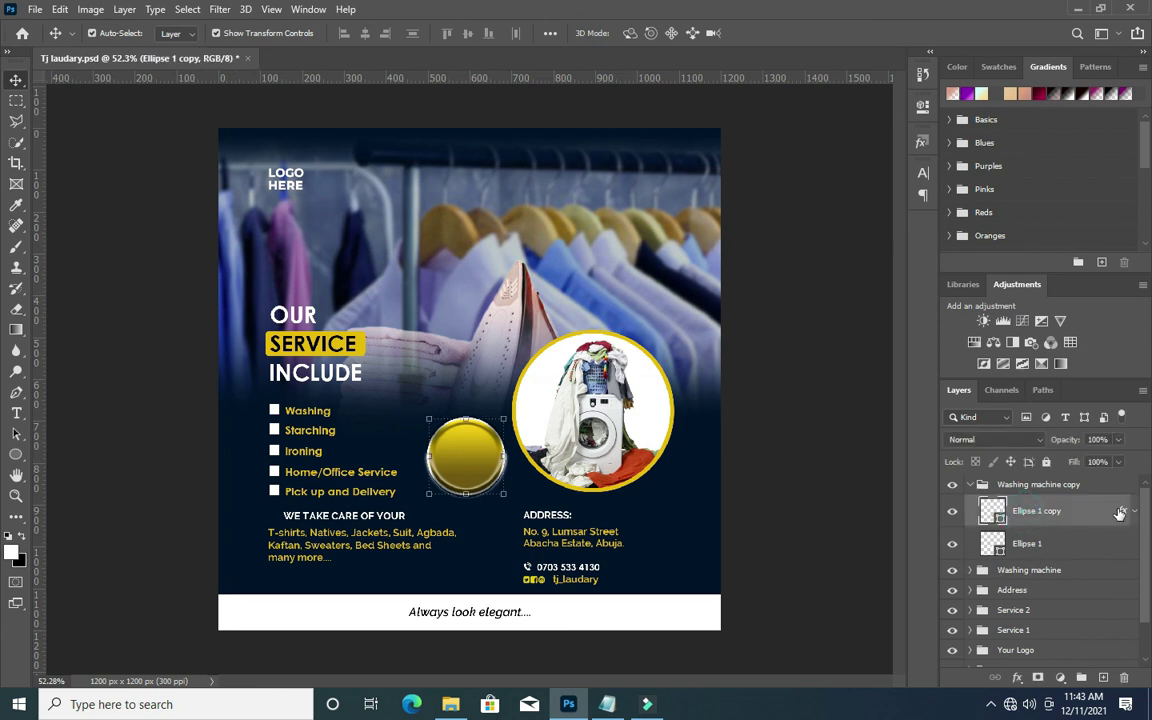
pyautogui.rightClick(1122, 513)
pyautogui.click(1075, 505)
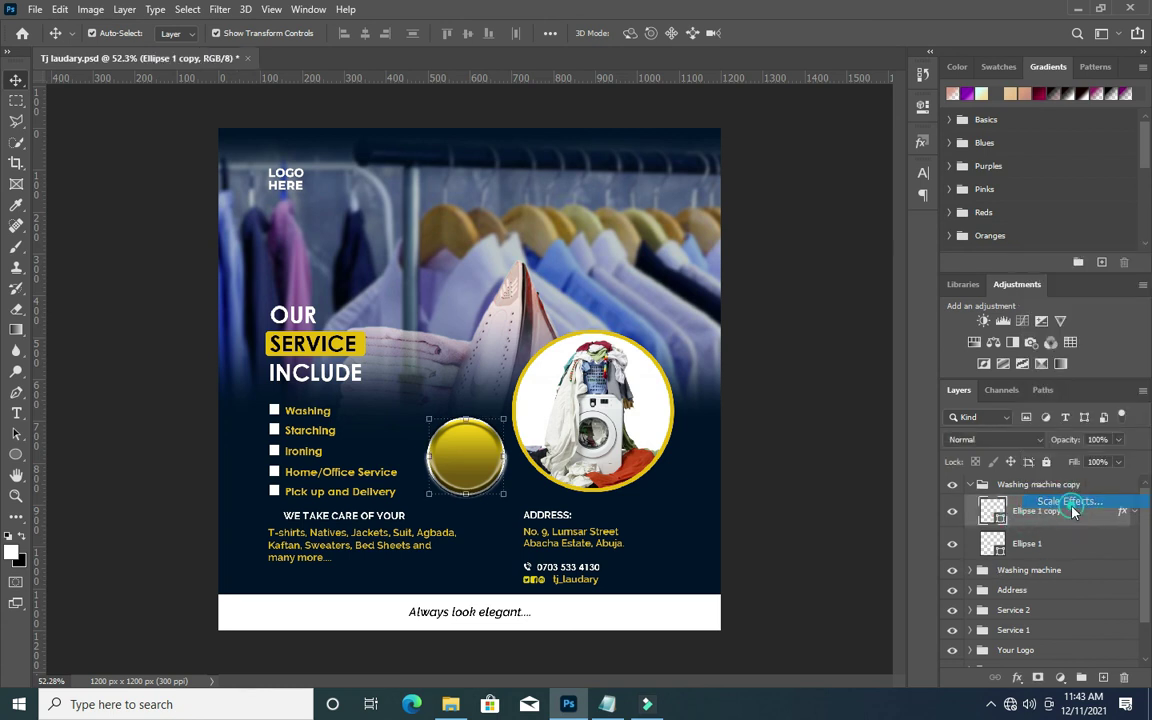
pyautogui.click(622, 237)
pyautogui.rightClick(1038, 511)
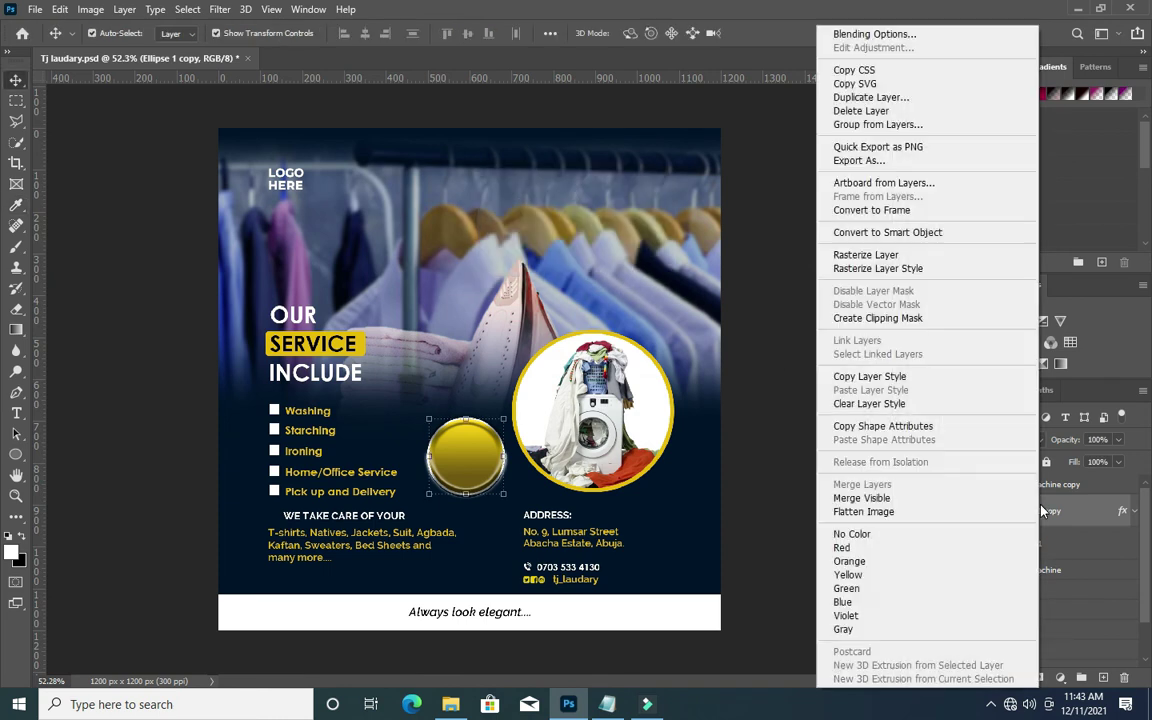
pyautogui.click(869, 377)
# Paste the copied layer style onto the Ellipse 1 copy layer in the Washing machine group and collapse its effects.
pyautogui.click(971, 571)
pyautogui.scroll(-2, 1042, 600)
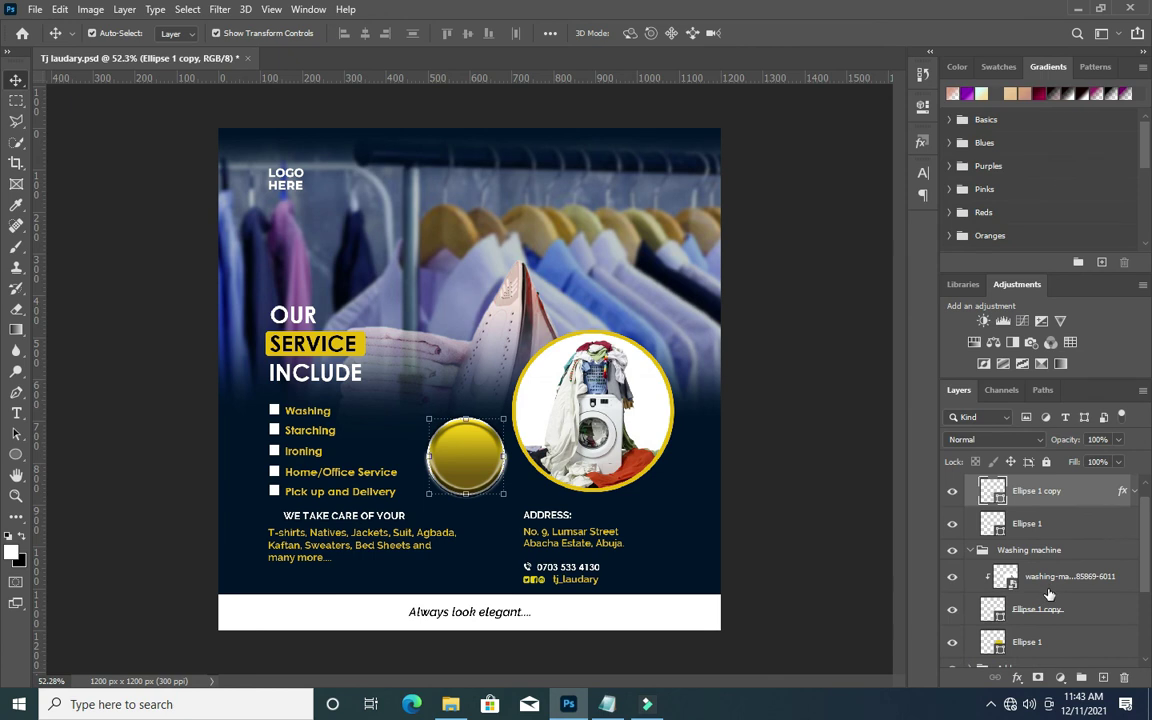
pyautogui.click(1063, 597)
pyautogui.rightClick(1063, 597)
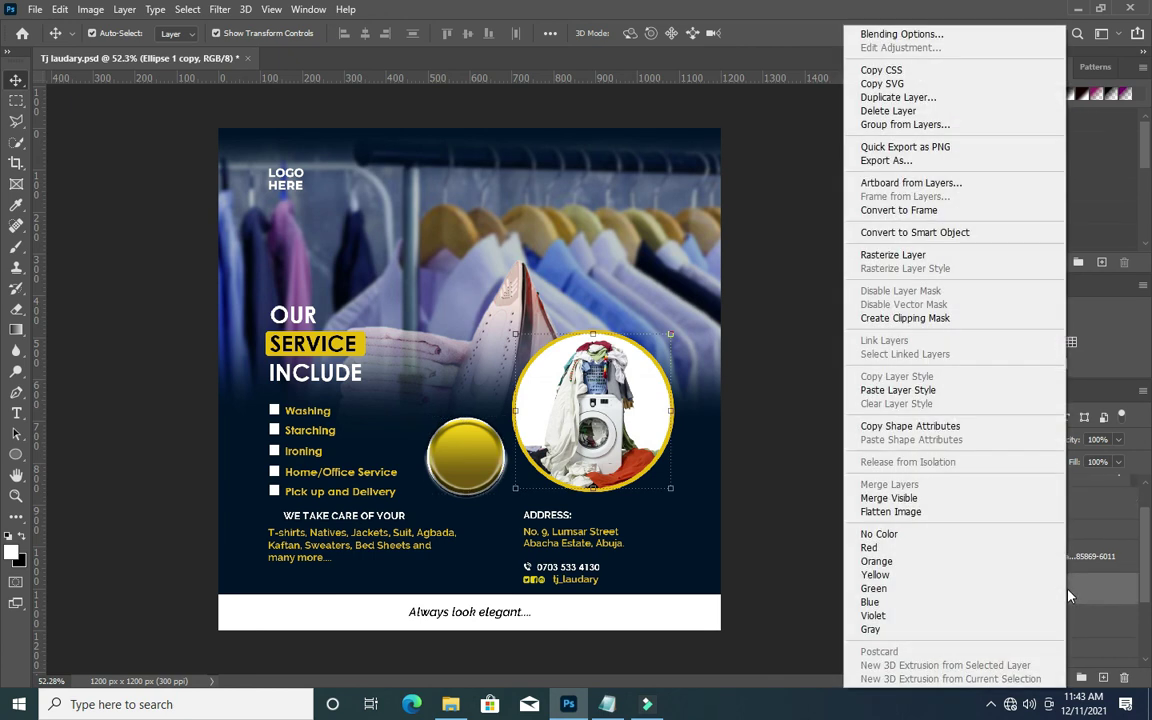
pyautogui.click(882, 390)
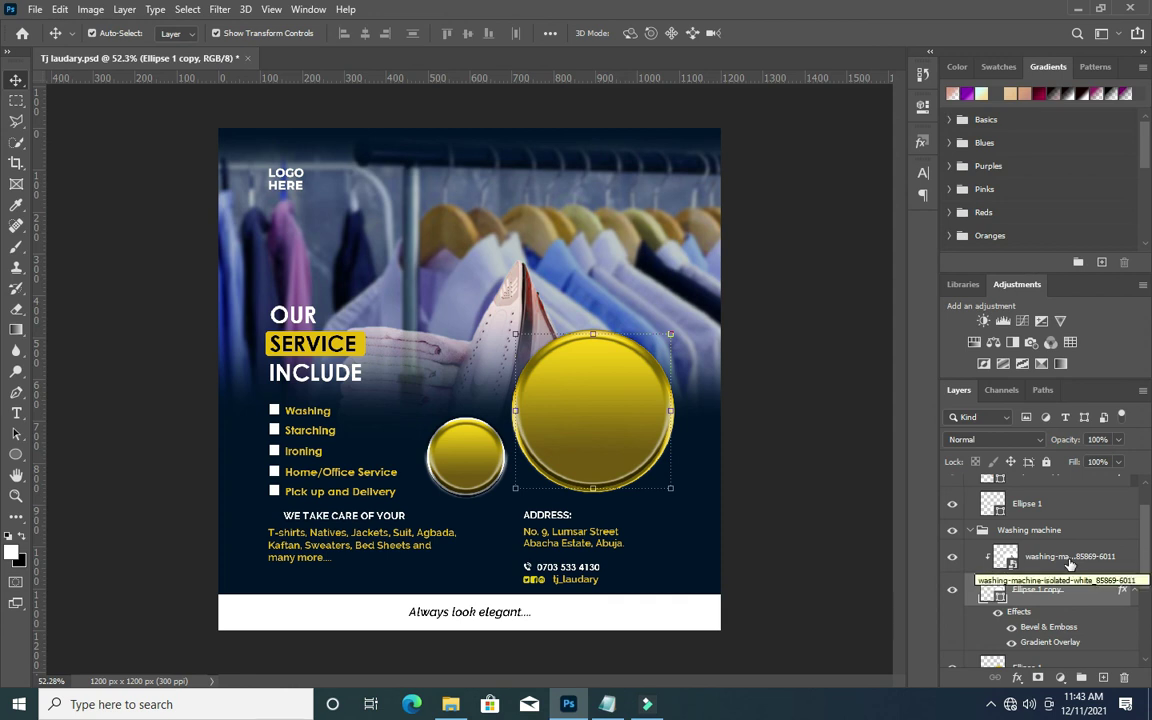
pyautogui.click(1135, 591)
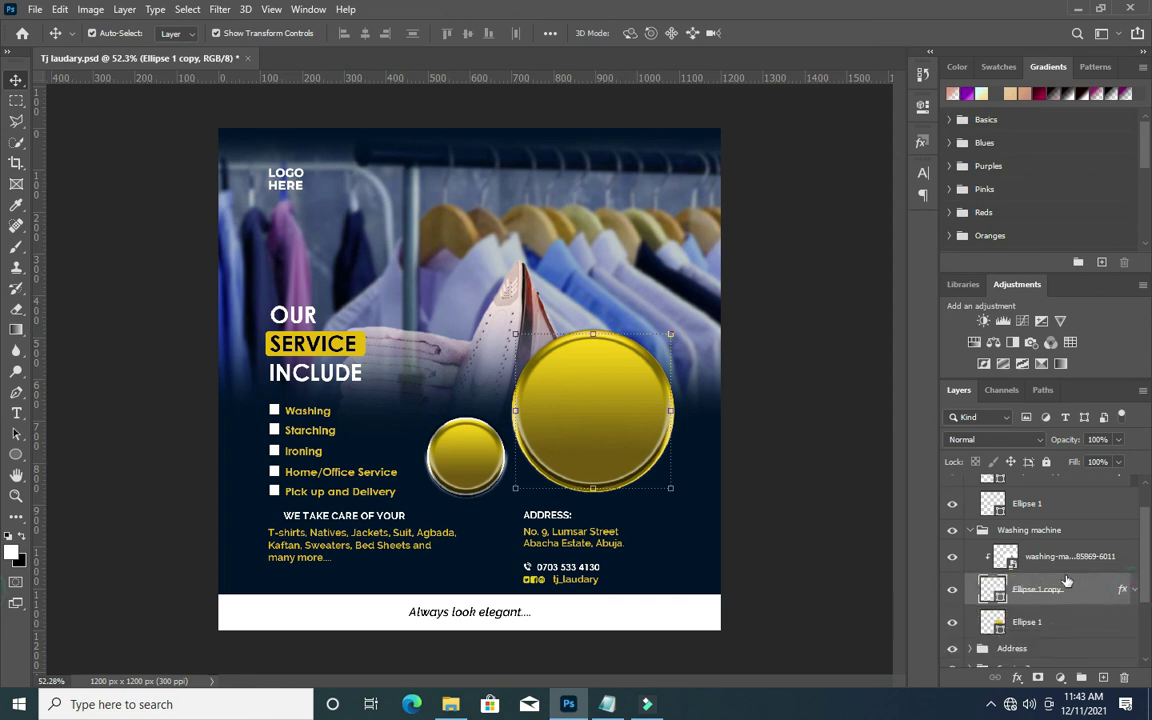
# Rasterize the Ellipse 1 copy layer in the Washing machine group.
pyautogui.click(1043, 562)
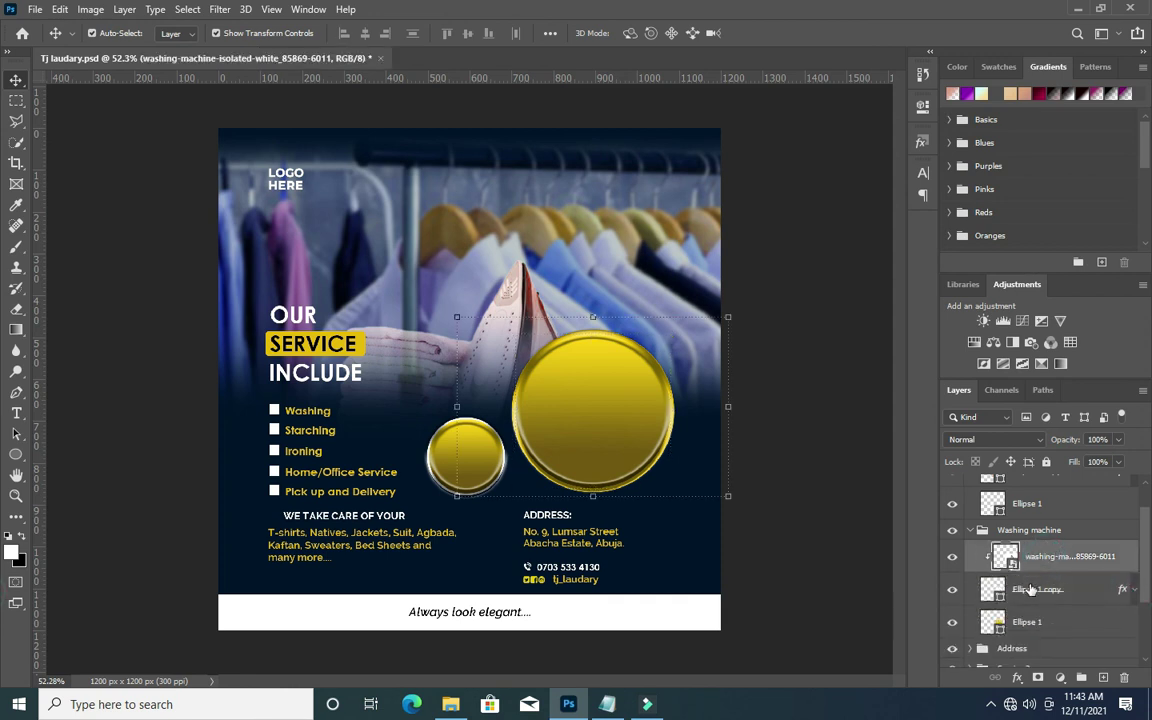
pyautogui.rightClick(1030, 589)
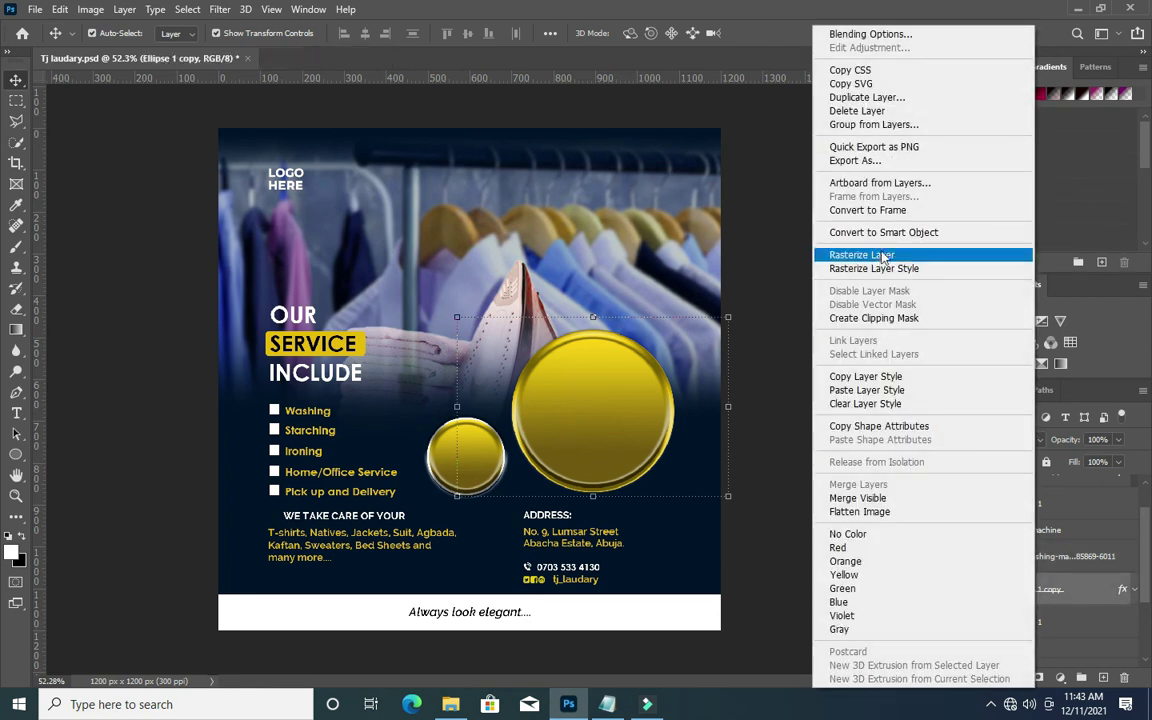
pyautogui.click(762, 286)
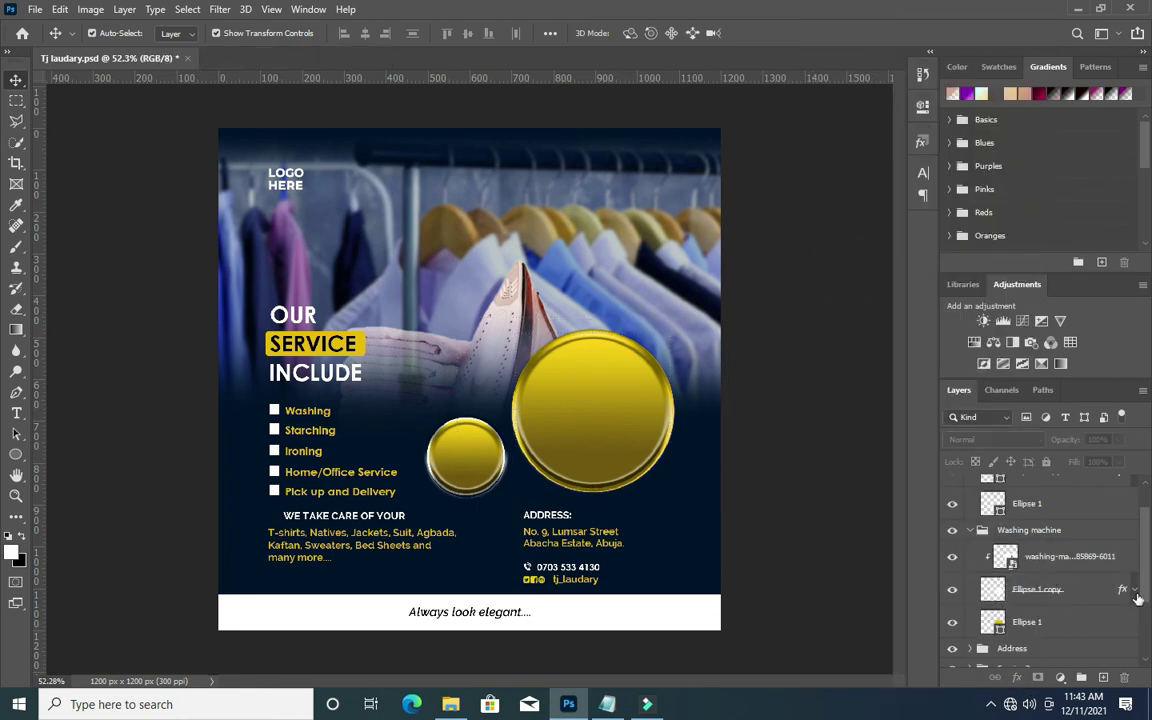
pyautogui.click(1040, 589)
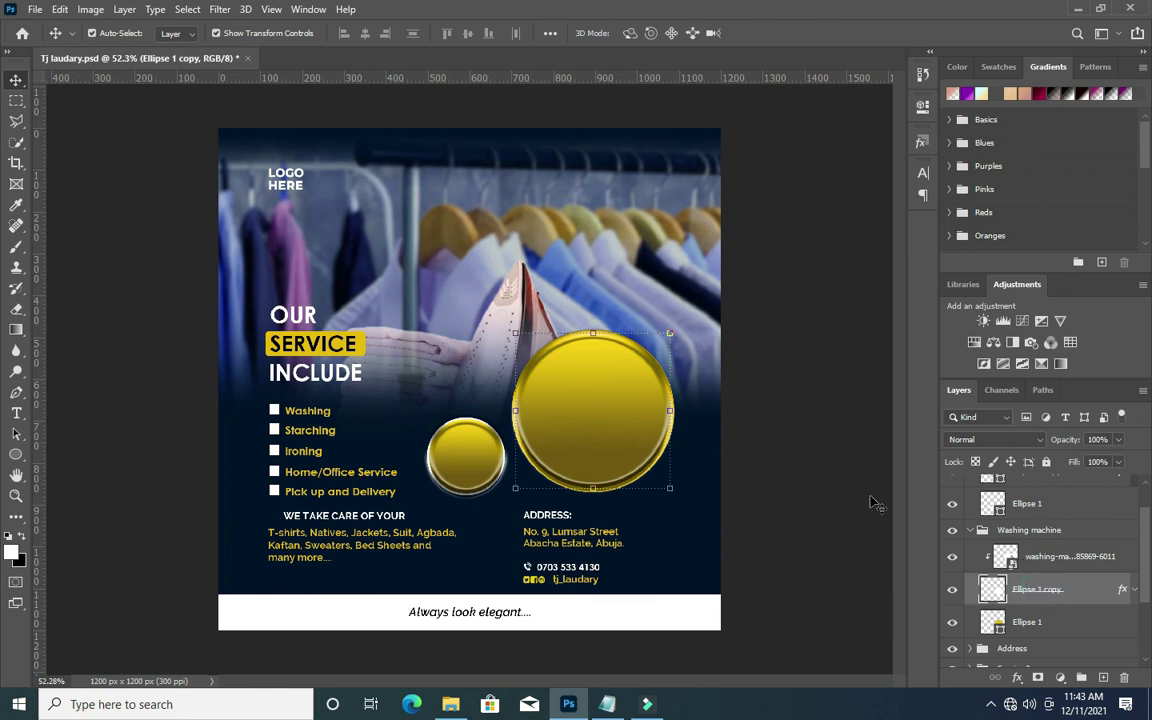
# Duplicate the Washing machine group's outer ellipse and move the duplicate directly beneath the washing machine photo layer.
pyautogui.scroll(3, 515, 328)
pyautogui.scroll(-1, 1000, 580)
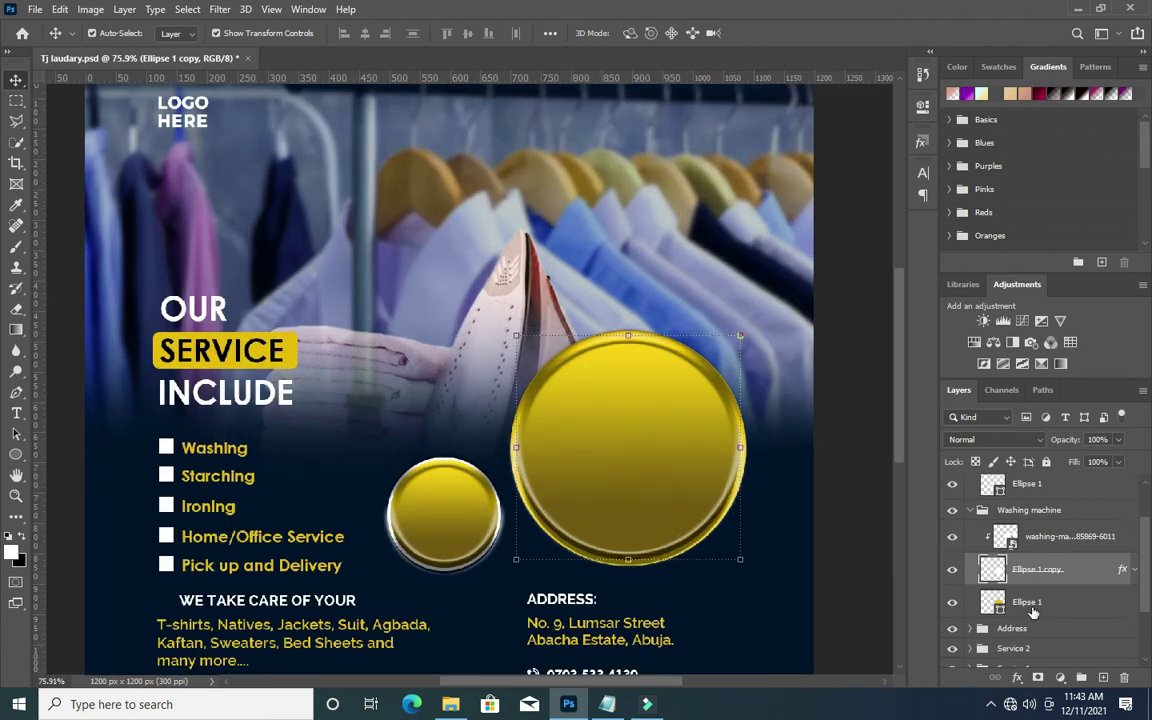
pyautogui.click(1030, 603)
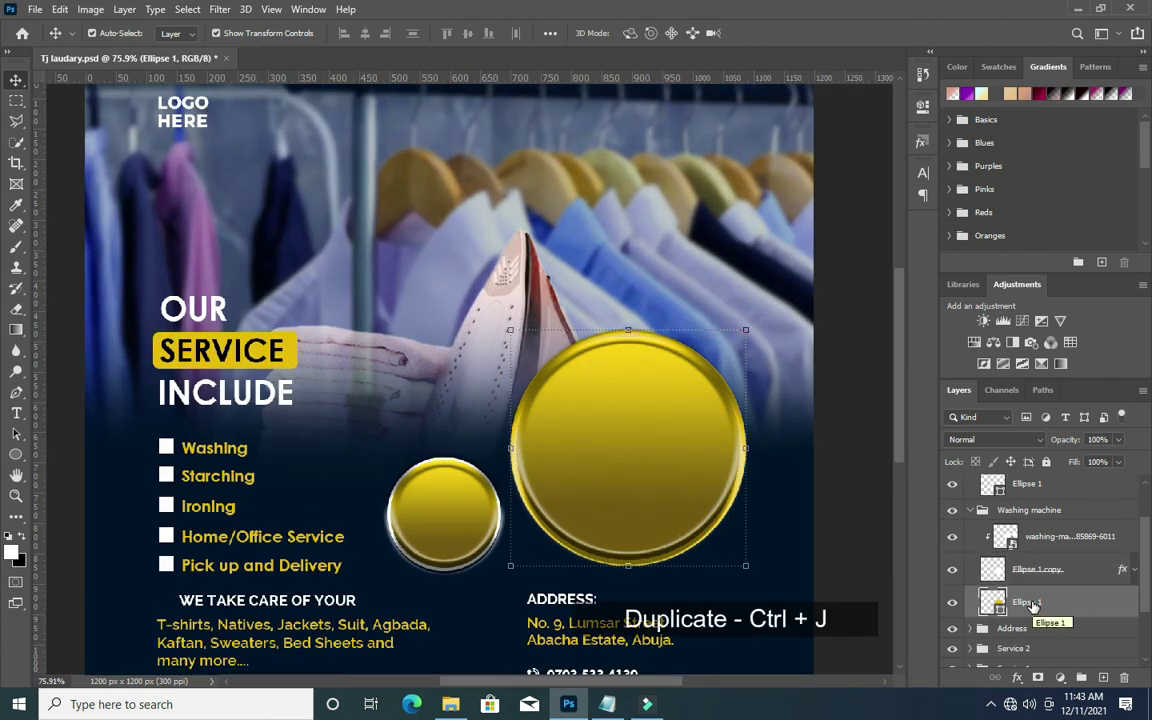
pyautogui.hotkey('ctrl', 'j')
pyautogui.moveTo(1033, 604); pyautogui.dragTo(1030, 567)
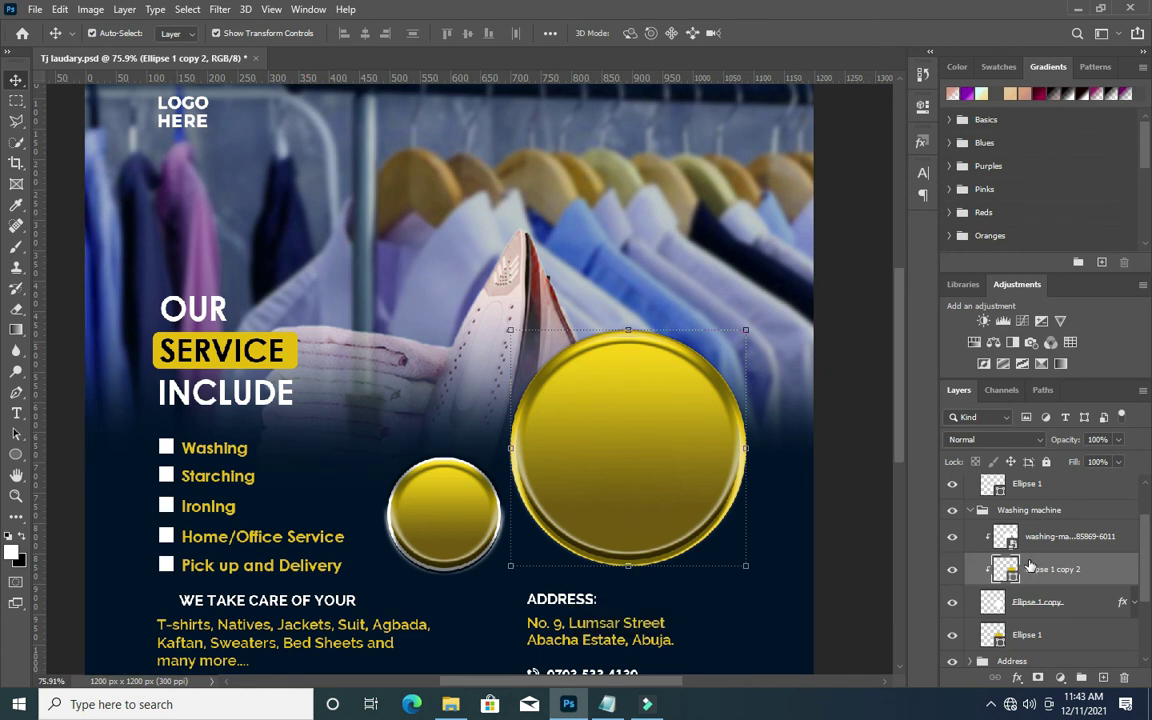
# Release the clipping masks of the washing machine photo and the duplicated ellipse beneath it.
pyautogui.rightClick(1041, 541)
pyautogui.click(905, 353)
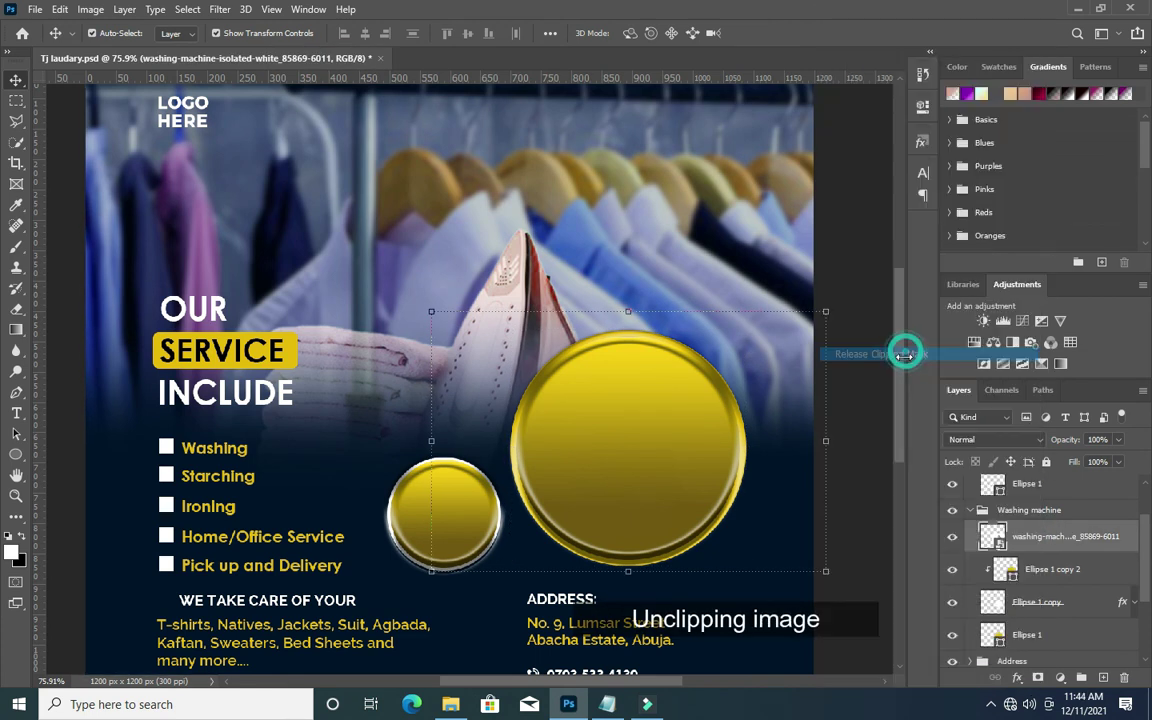
pyautogui.click(1042, 570)
pyautogui.rightClick(1042, 571)
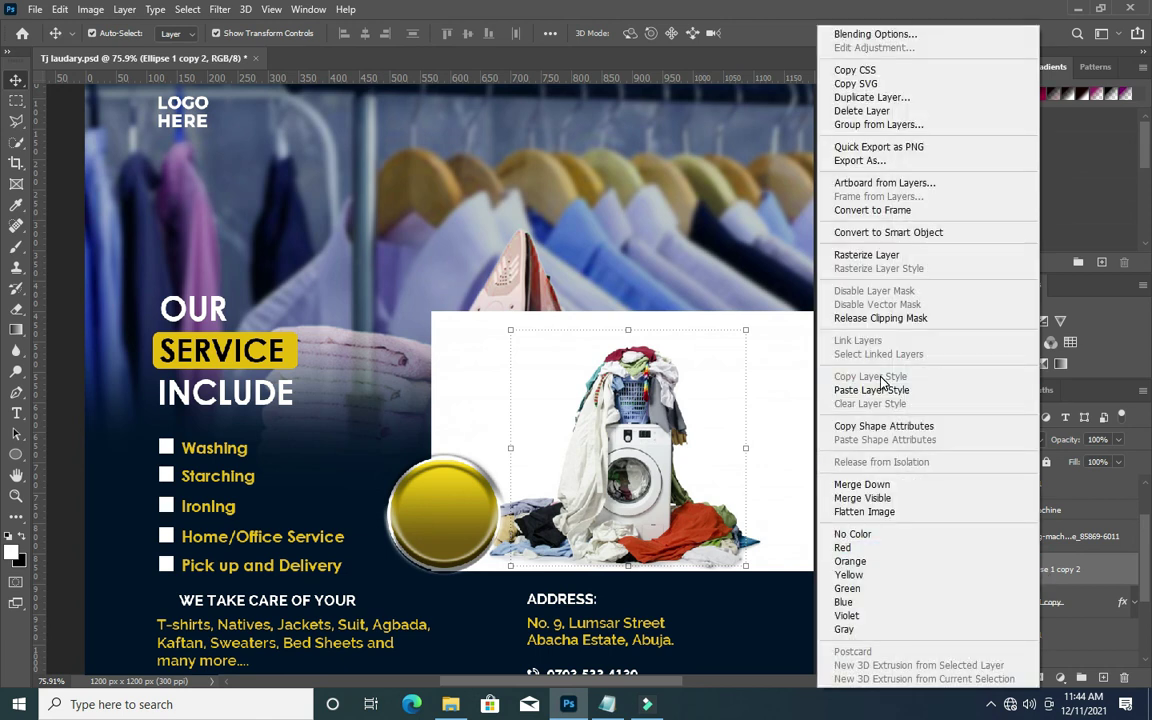
pyautogui.click(1068, 572)
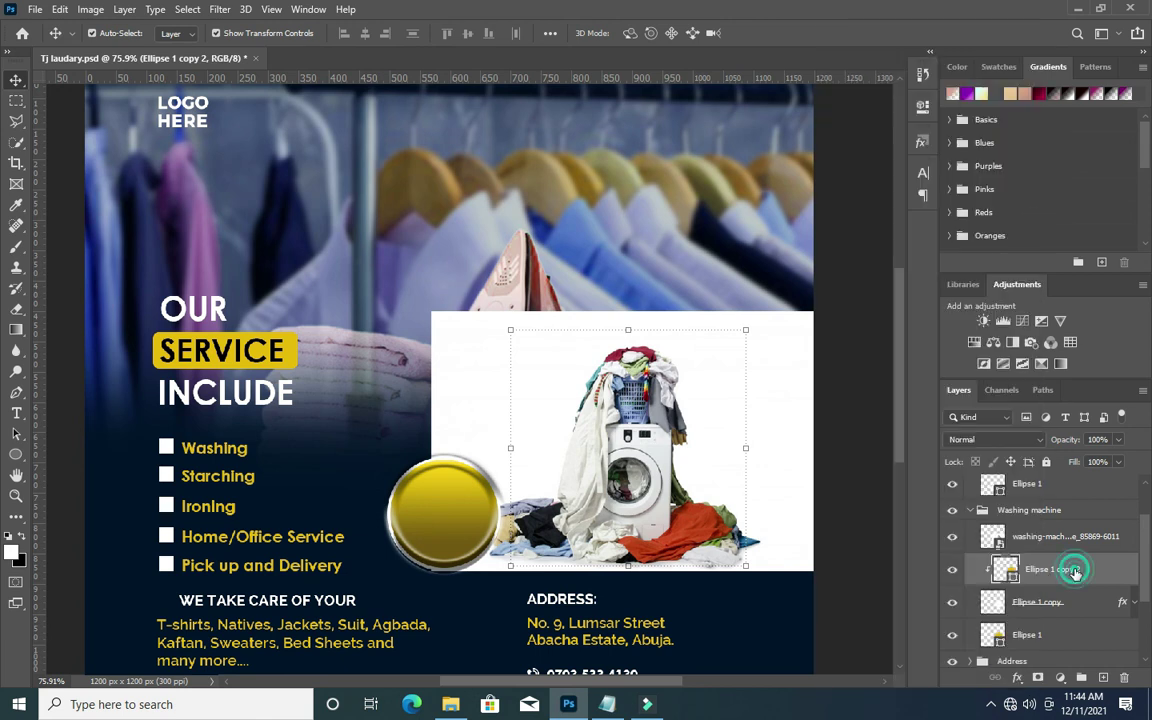
pyautogui.rightClick(1068, 572)
pyautogui.click(906, 318)
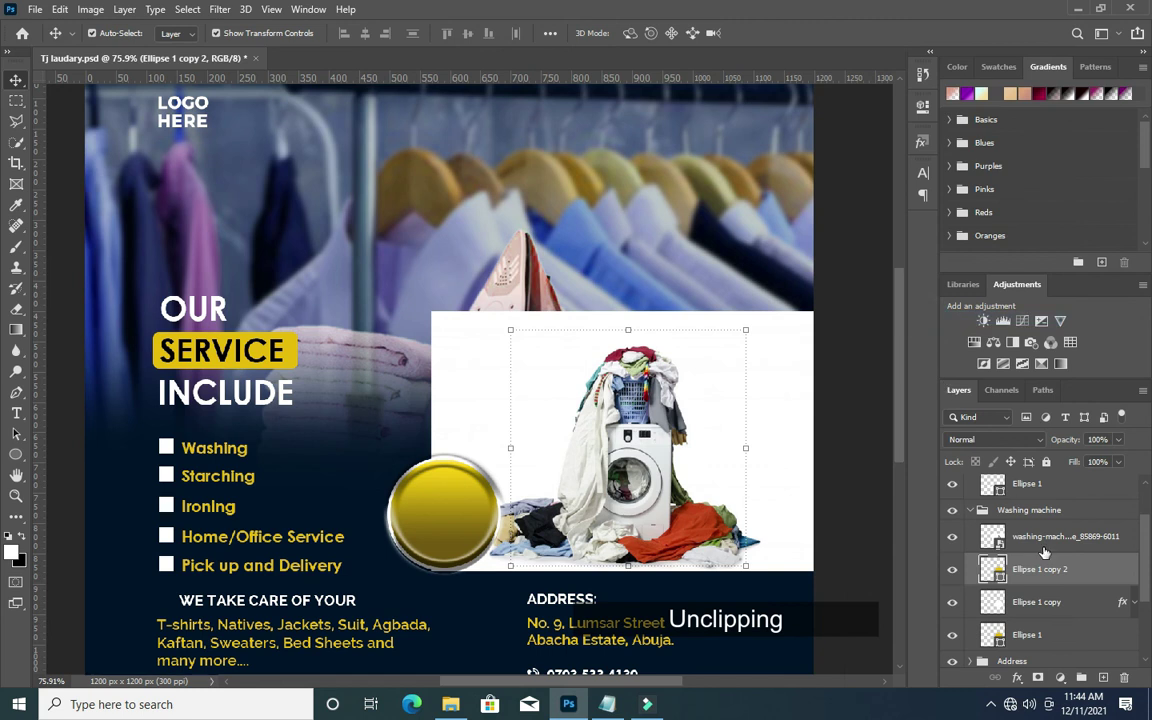
# Clip the washing machine photo to the Ellipse 1 copy 2 layer directly beneath it.
pyautogui.click(1042, 539)
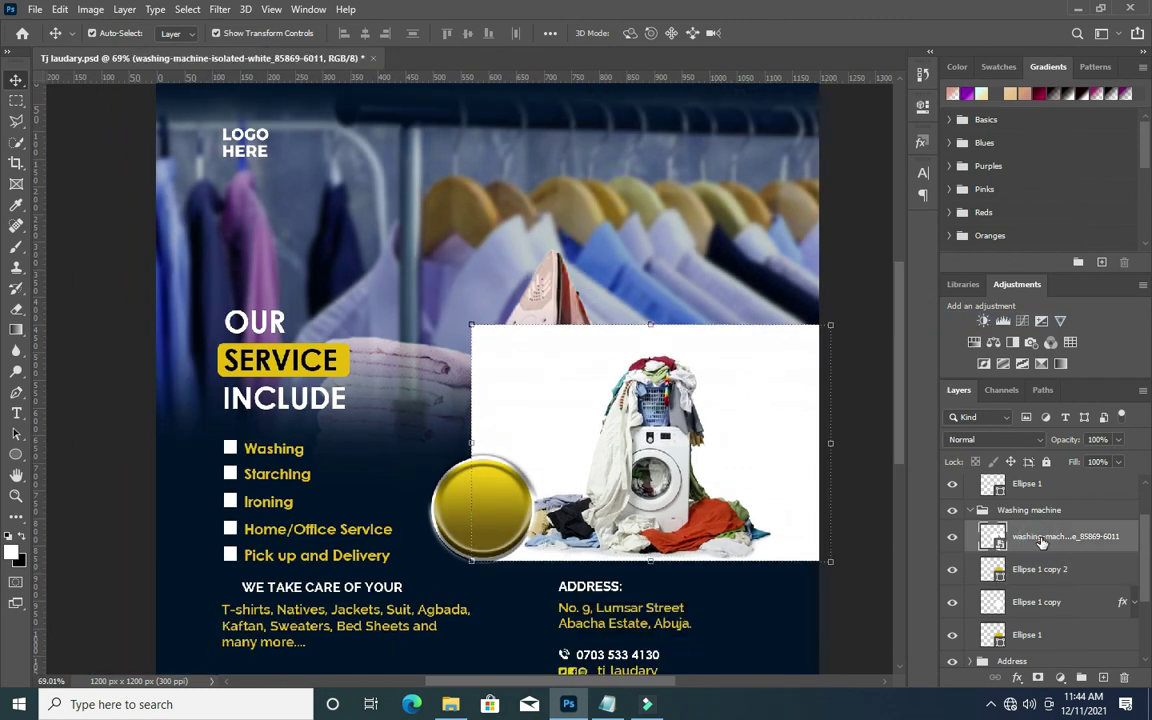
pyautogui.click(1036, 569)
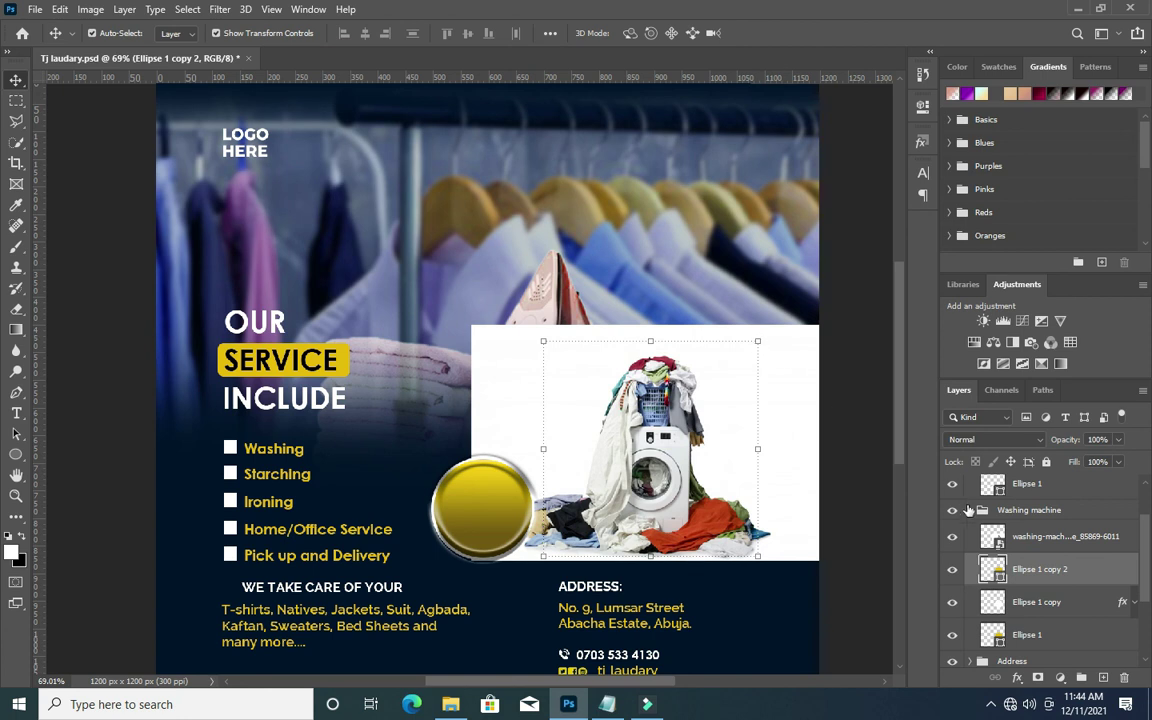
pyautogui.rightClick(1045, 543)
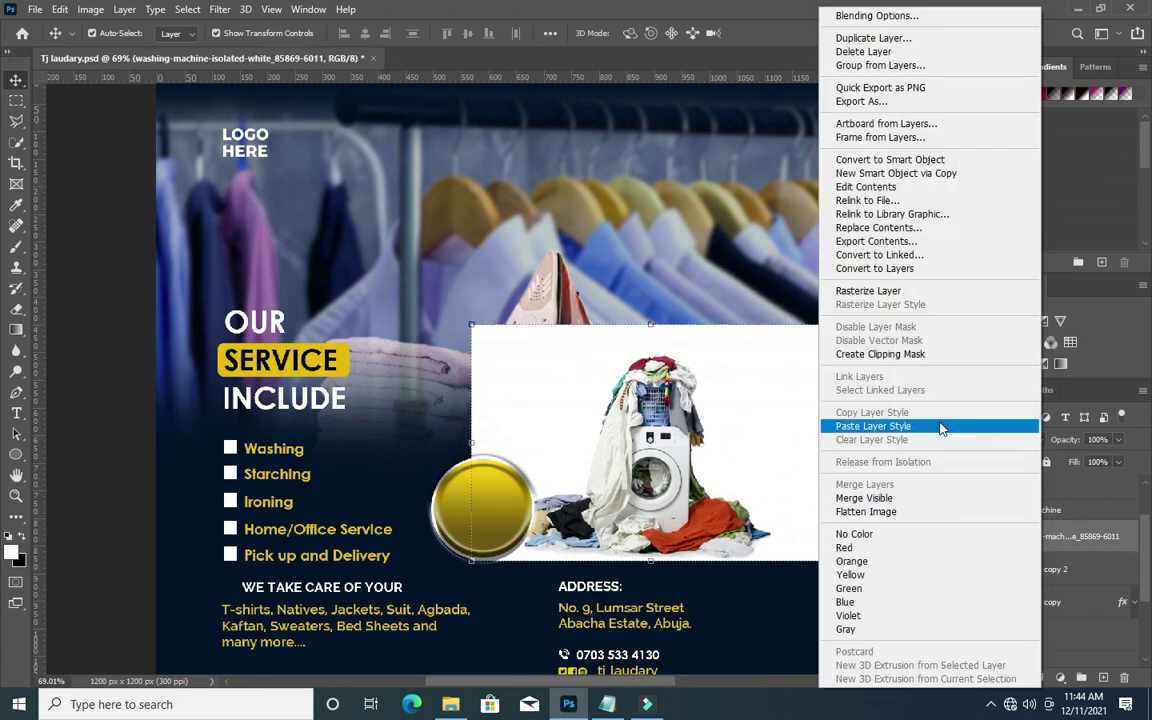
pyautogui.click(890, 354)
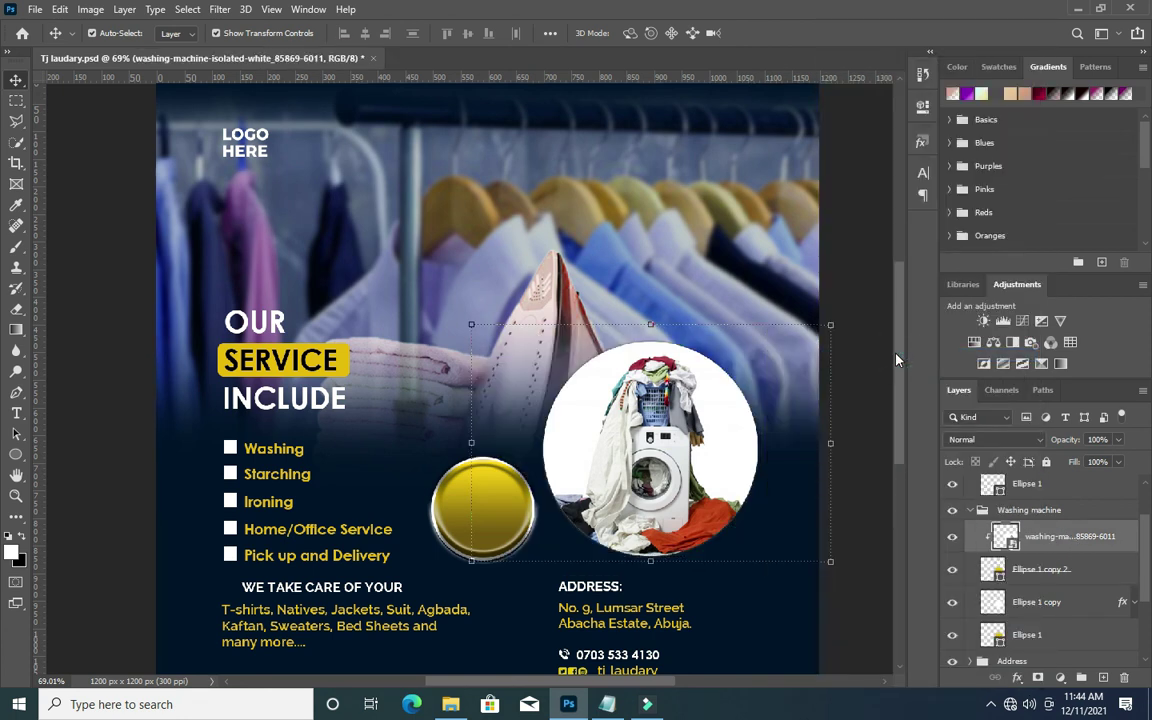
# Scale the Ellipse 1 copy 2 layer down slightly about its centre so a gold ring frames the washing machine photo.
pyautogui.click(1030, 570)
pyautogui.hotkey('ctrl', 't')
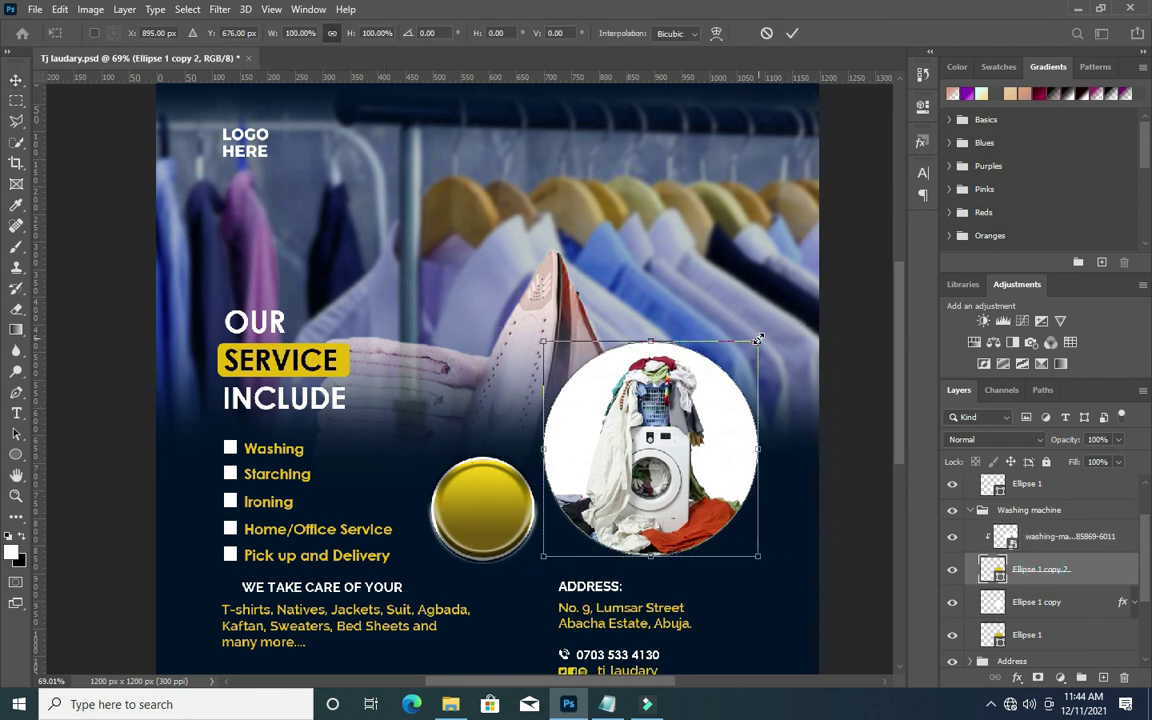
pyautogui.moveTo(757, 338); pyautogui.dragTo(749, 352)
pyautogui.click(792, 33)
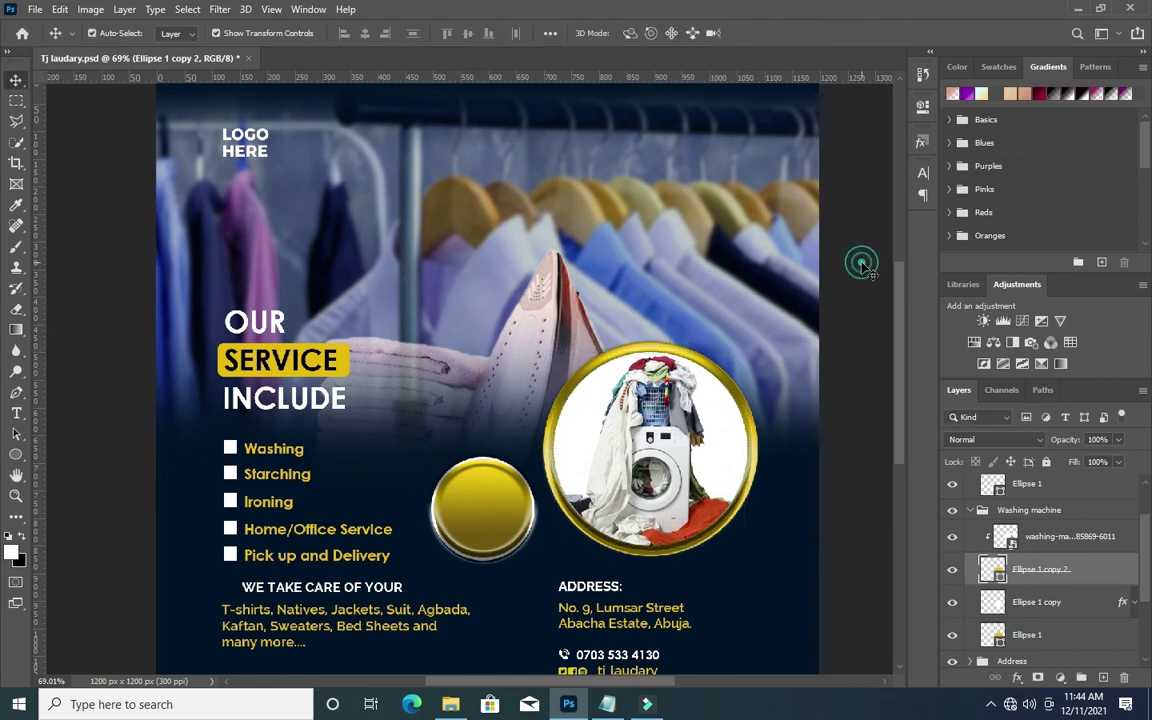
pyautogui.hotkey('ctrl', '0')
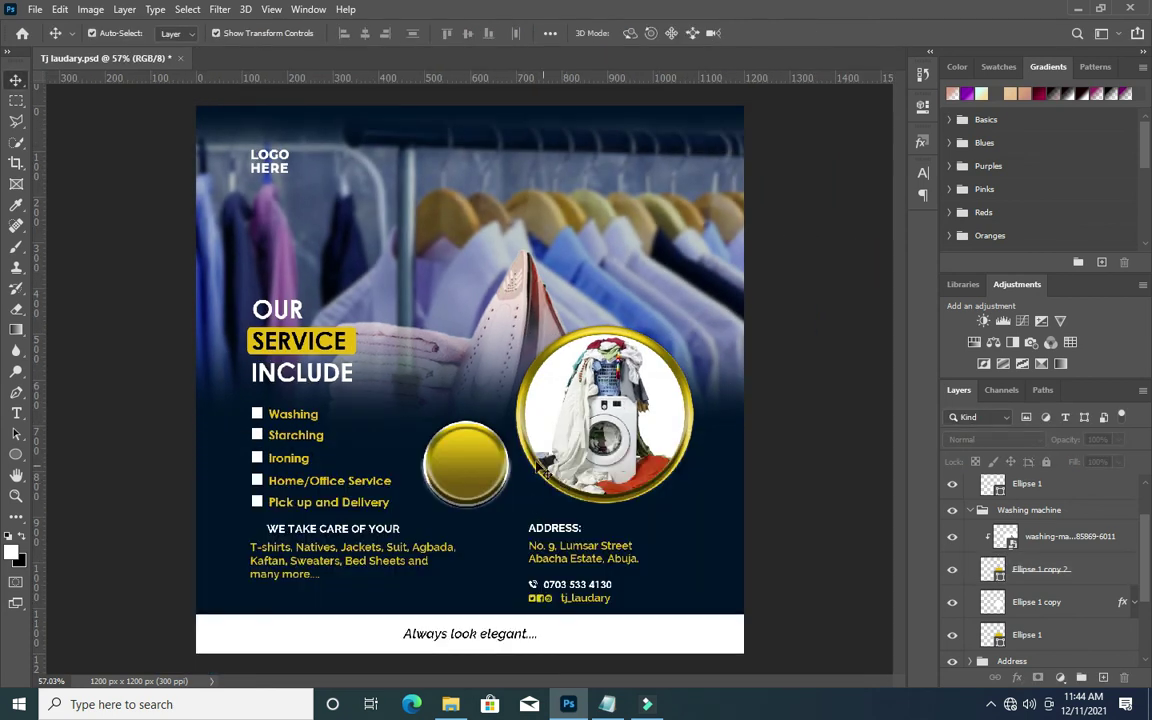
# Collapse the Washing machine group and select the Ellipse 1 copy layer in the Washing machine copy group.
pyautogui.click(1048, 600)
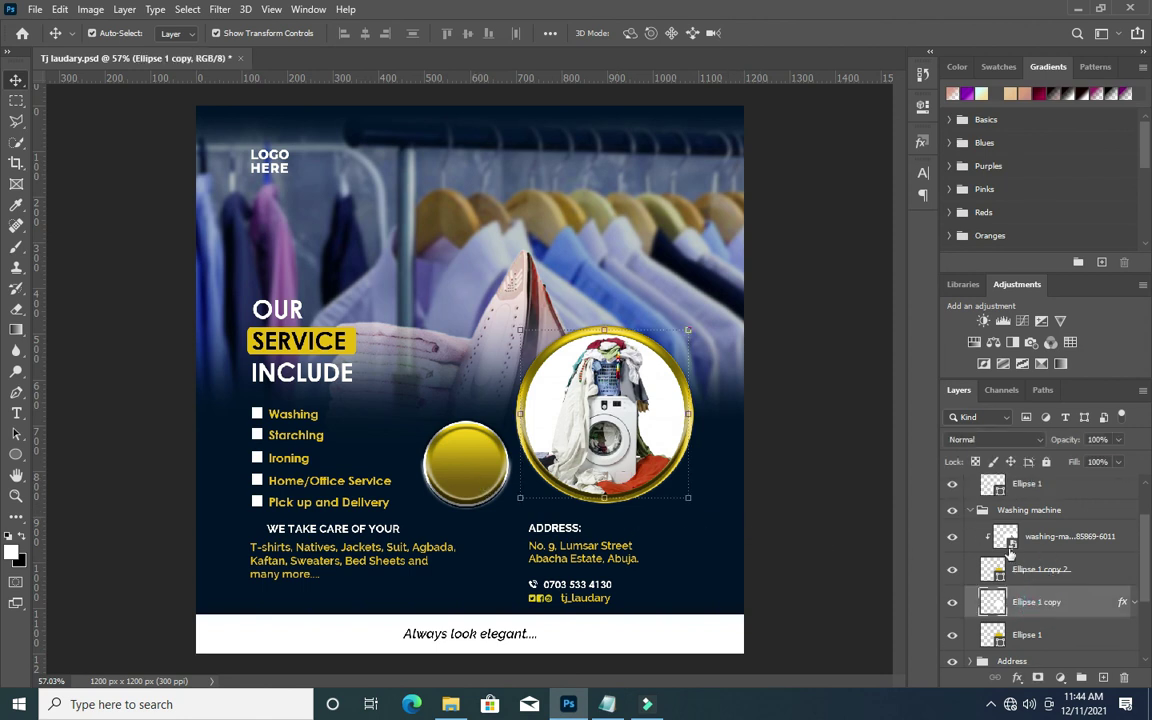
pyautogui.click(964, 510)
pyautogui.click(1036, 510)
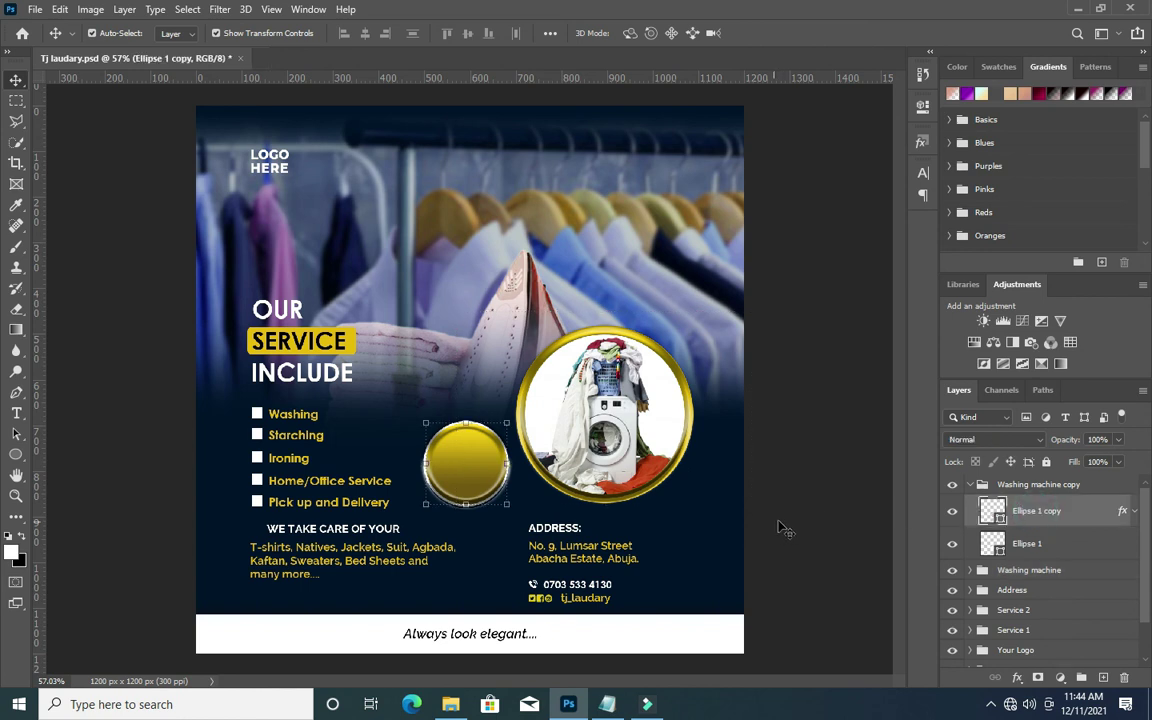
# Add the text "72" in Century Gothic Bold at 17 pt and place it in the upper part of the gold badge.
pyautogui.scroll(4, 463, 462)
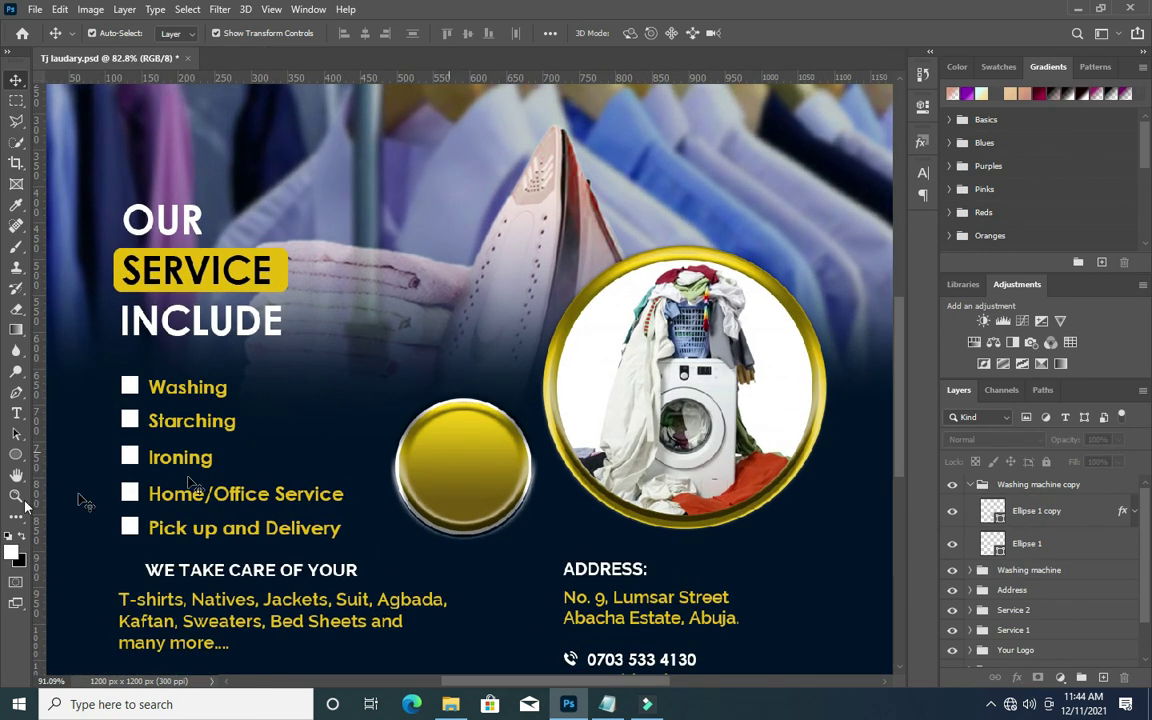
pyautogui.click(16, 413)
pyautogui.click(90, 405)
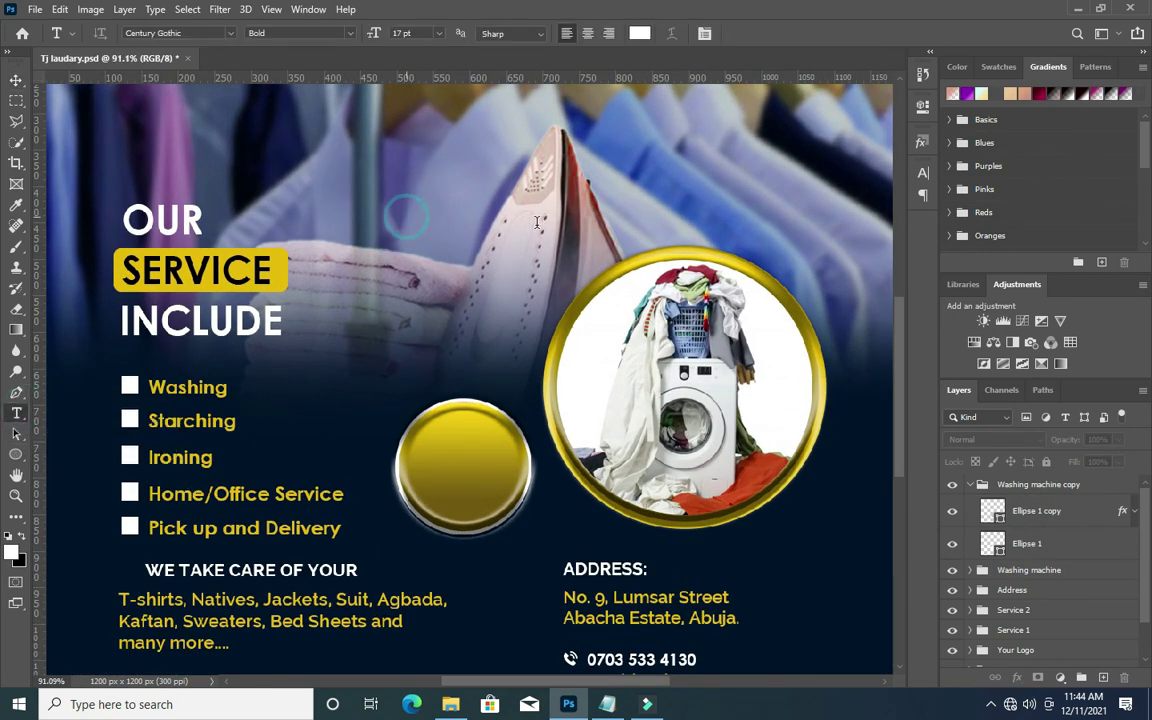
pyautogui.write('72')
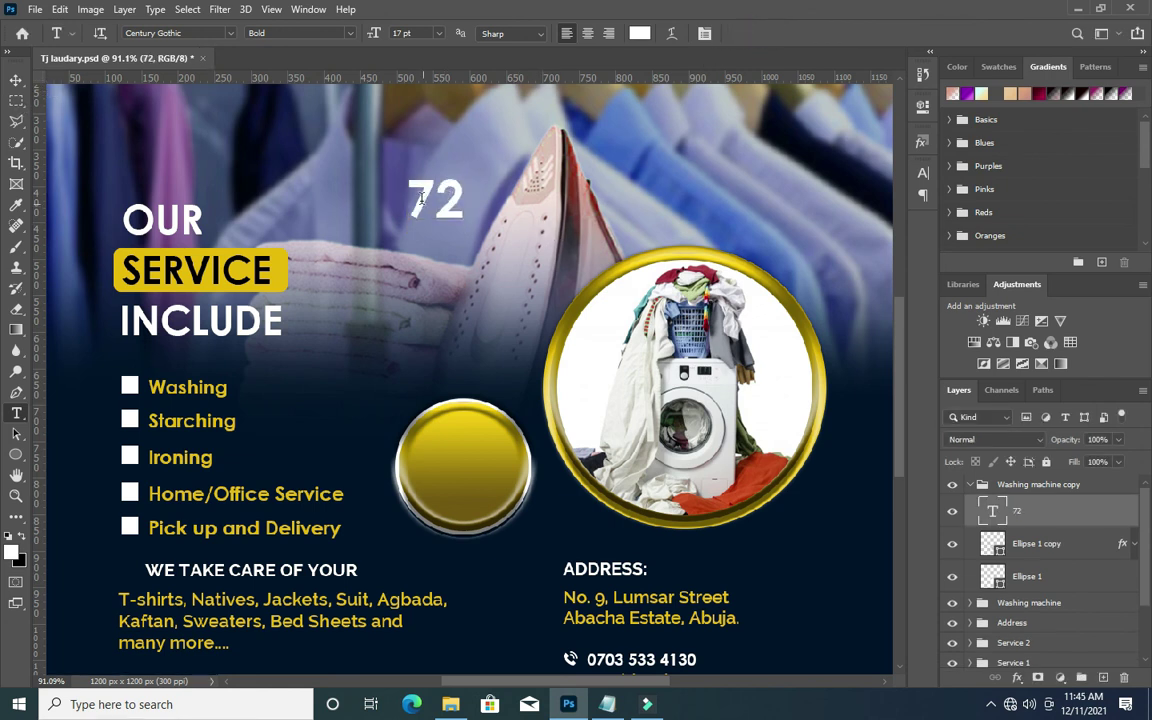
pyautogui.click(16, 79)
pyautogui.moveTo(455, 216); pyautogui.dragTo(476, 449)
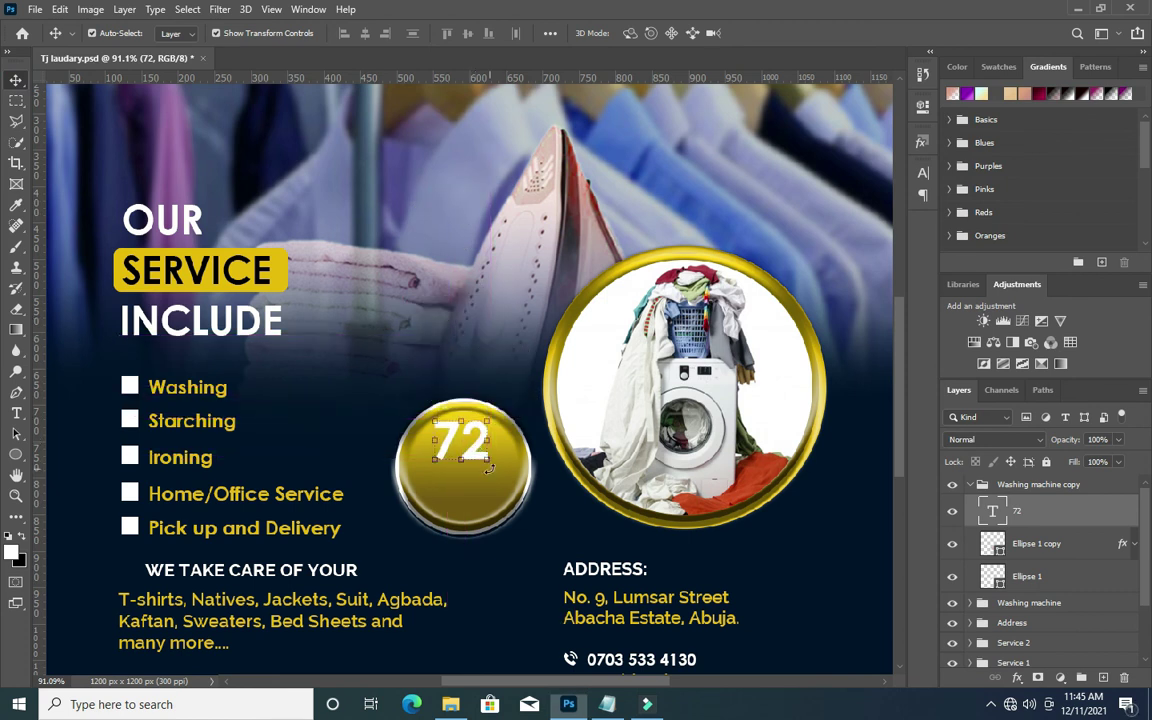
# Colour the badge's "72" text black (000000) and set its tracking to -60.
pyautogui.scroll(2, 476, 449)
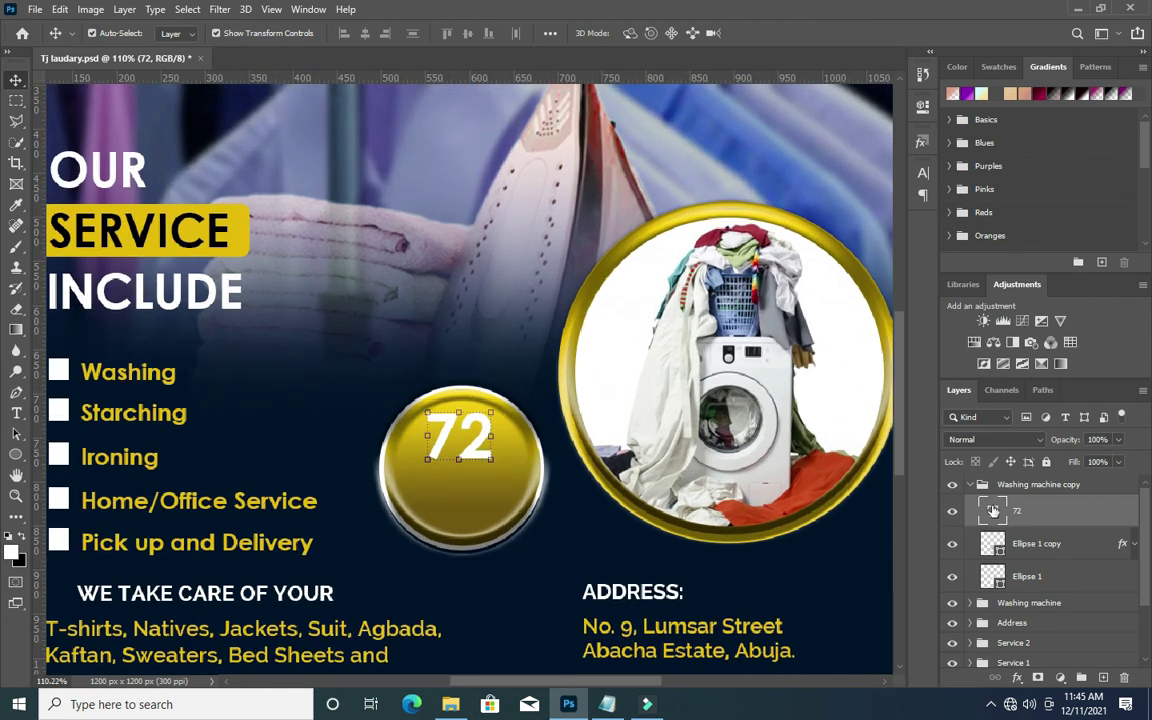
pyautogui.doubleClick(992, 511)
pyautogui.click(923, 172)
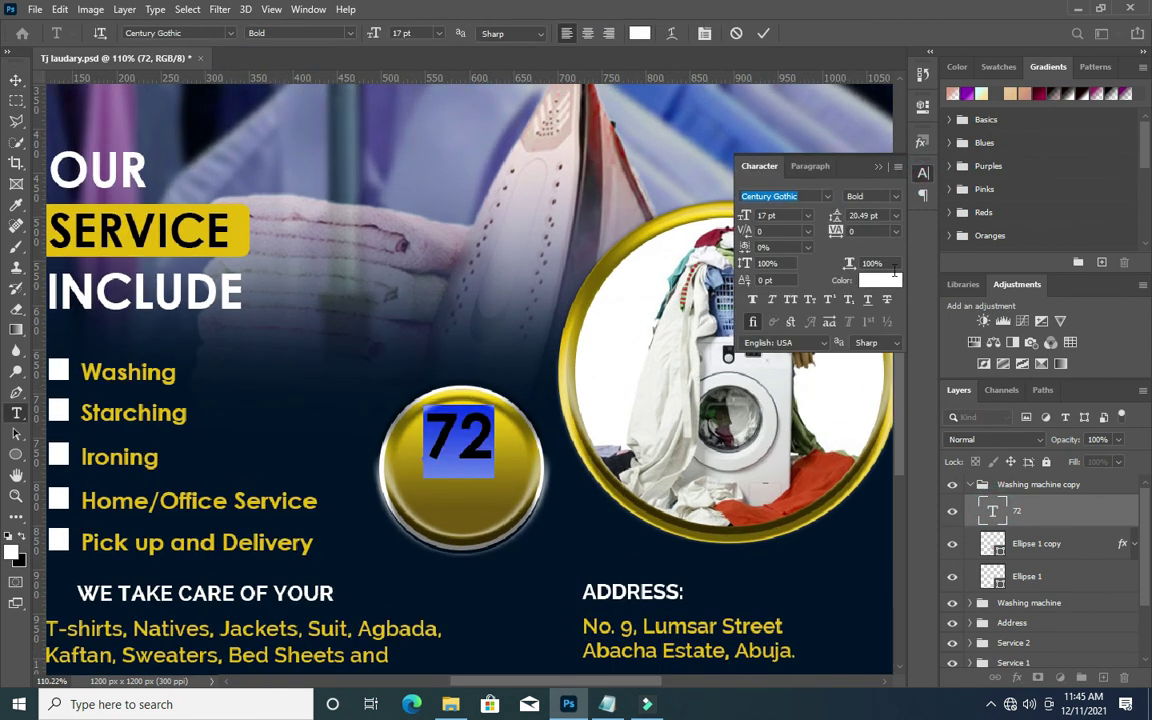
pyautogui.click(880, 280)
pyautogui.moveTo(776, 352); pyautogui.dragTo(714, 392)
pyautogui.click(1073, 183)
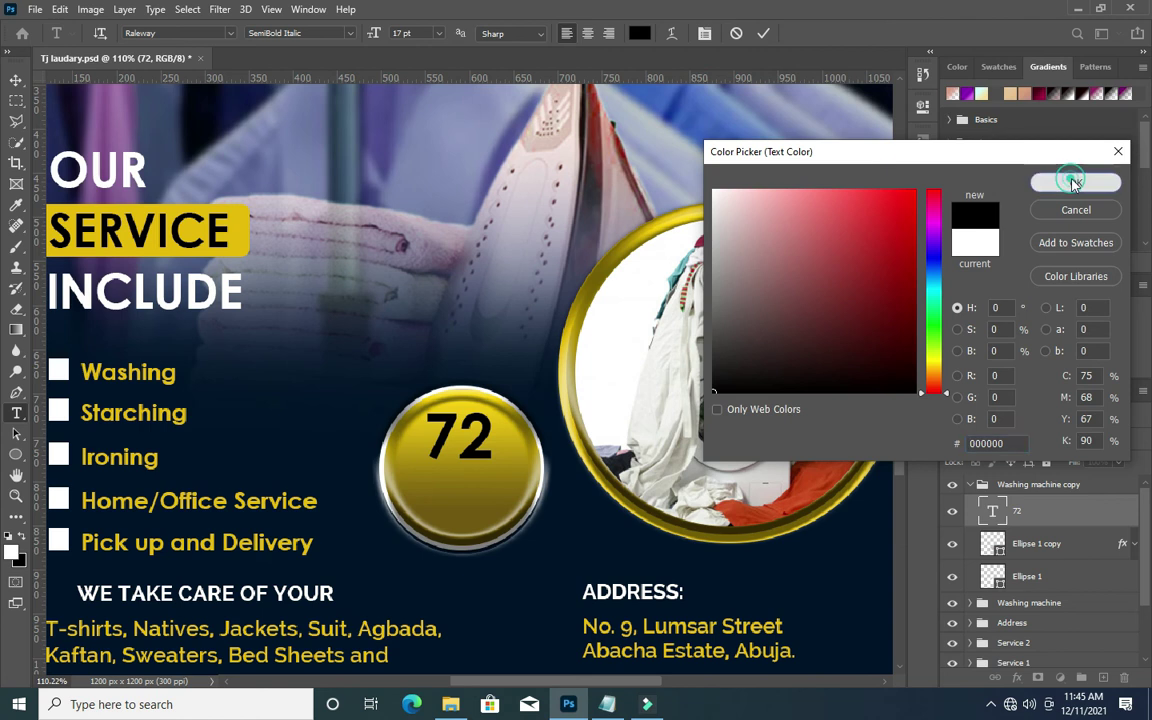
pyautogui.click(764, 33)
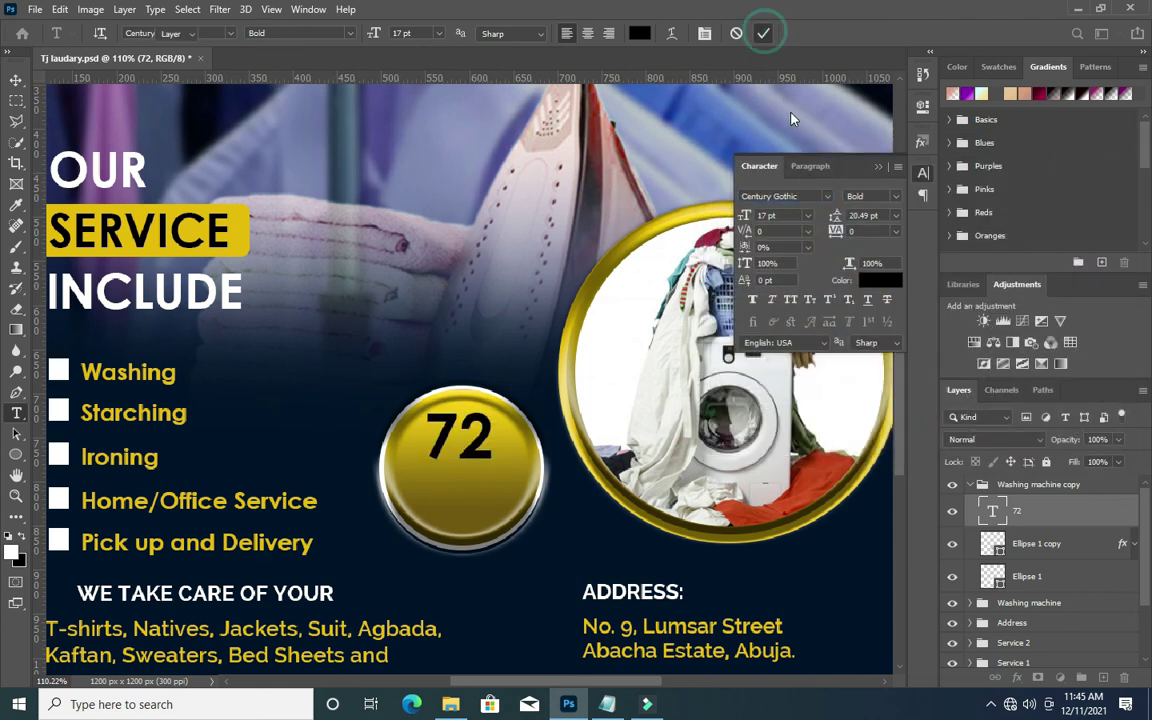
pyautogui.press('v')
pyautogui.moveTo(840, 234); pyautogui.dragTo(755, 233)
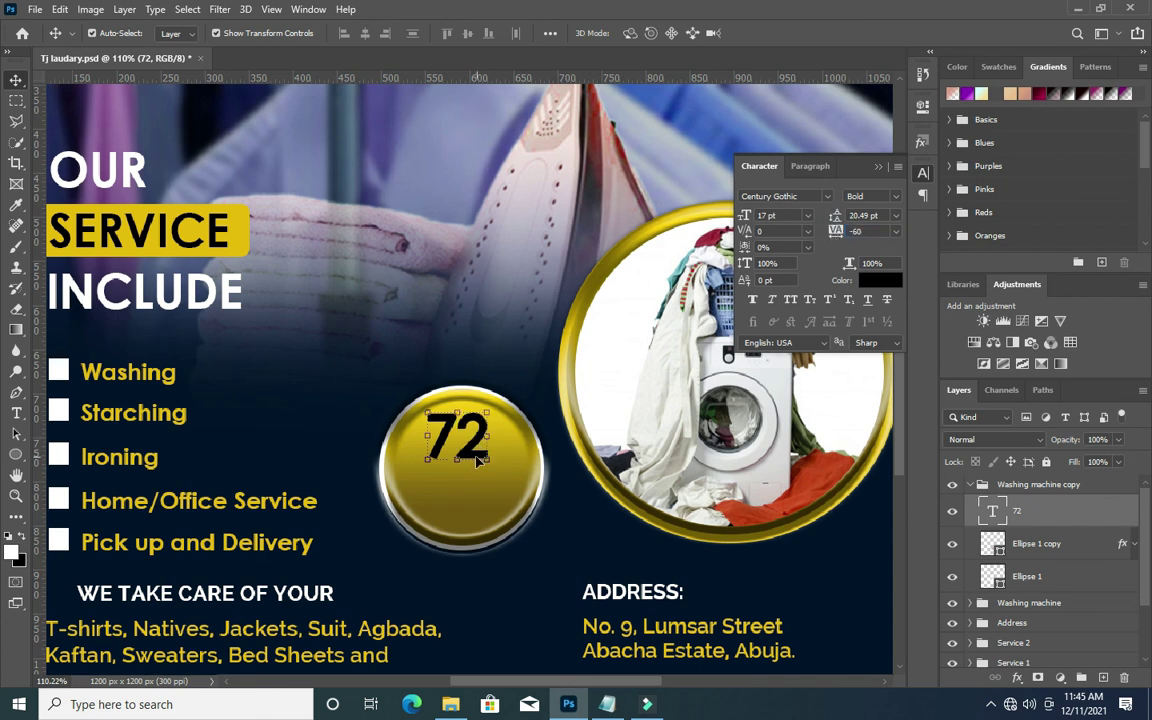
# Duplicate the "72" text, move the copy beneath the original on the badge and scale it down to 7.47 pt.
pyautogui.scroll(2, 478, 460)
pyautogui.moveTo(1080, 511)
pyautogui.mouseDown()
pyautogui.moveTo(1091, 640)
pyautogui.moveTo(1080, 515)
pyautogui.mouseUp()
pyautogui.hotkey('ctrl', 'j')
pyautogui.moveTo(476, 452); pyautogui.dragTo(430, 478)
pyautogui.hotkey('ctrl', 't')
pyautogui.press('Return')
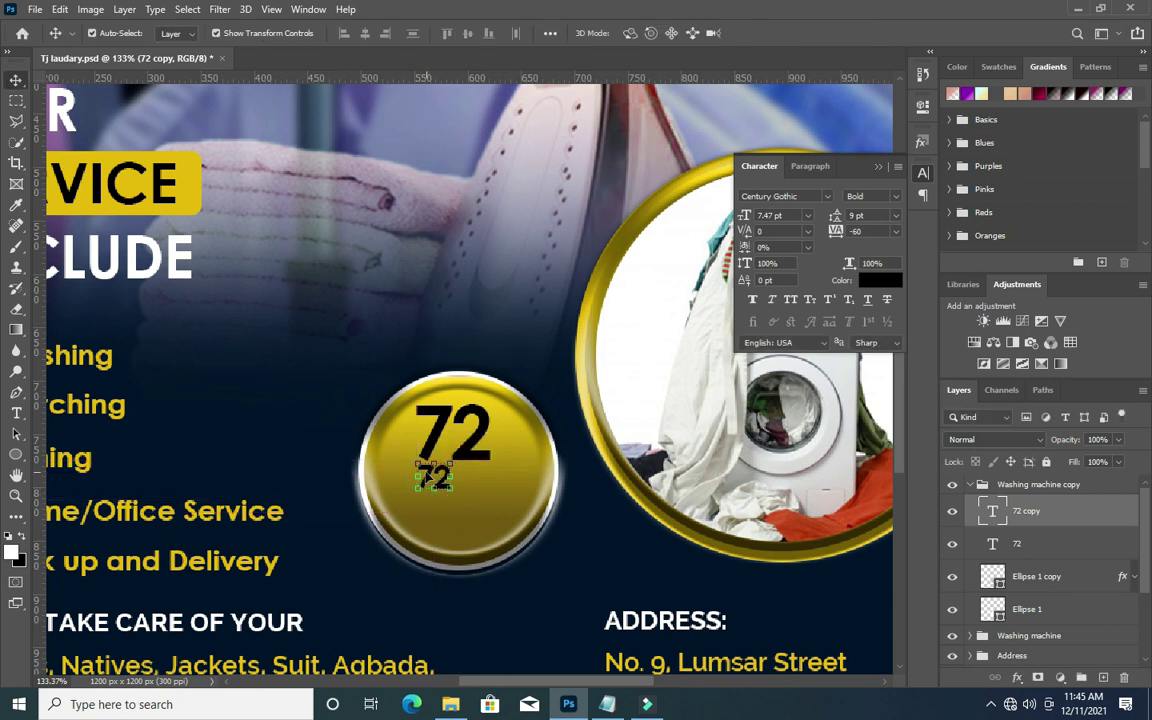
# Replace the small duplicated "72" on the badge with the text "HOURS".
pyautogui.doubleClick(432, 477)
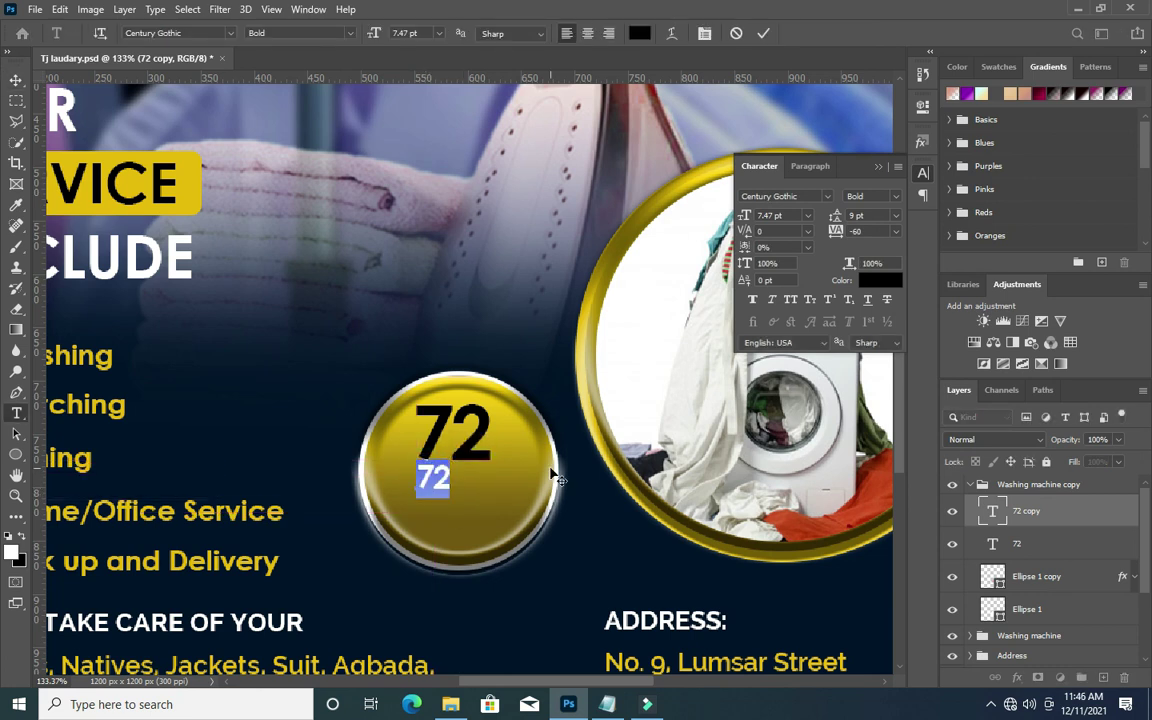
pyautogui.write('HOURS')
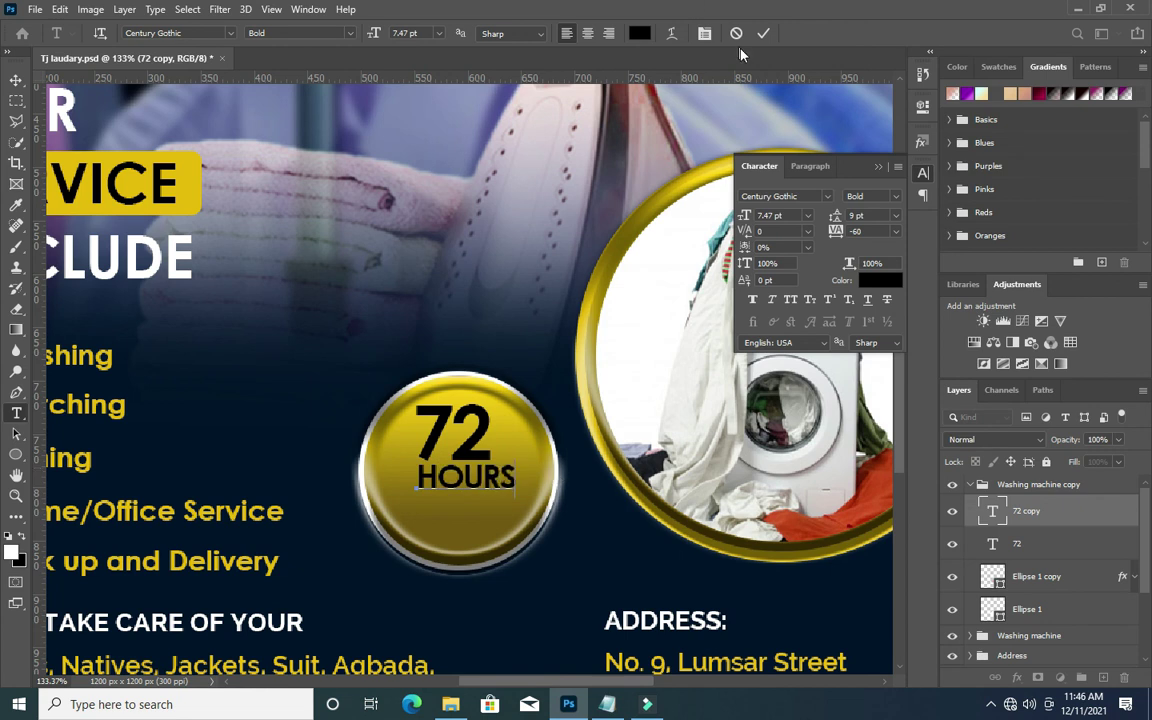
pyautogui.click(765, 33)
# Scale the "HOURS" text down to 75.21% to match the width of the "72" above it.
pyautogui.scroll(2, 516, 495)
pyautogui.moveTo(521, 493); pyautogui.dragTo(484, 489)
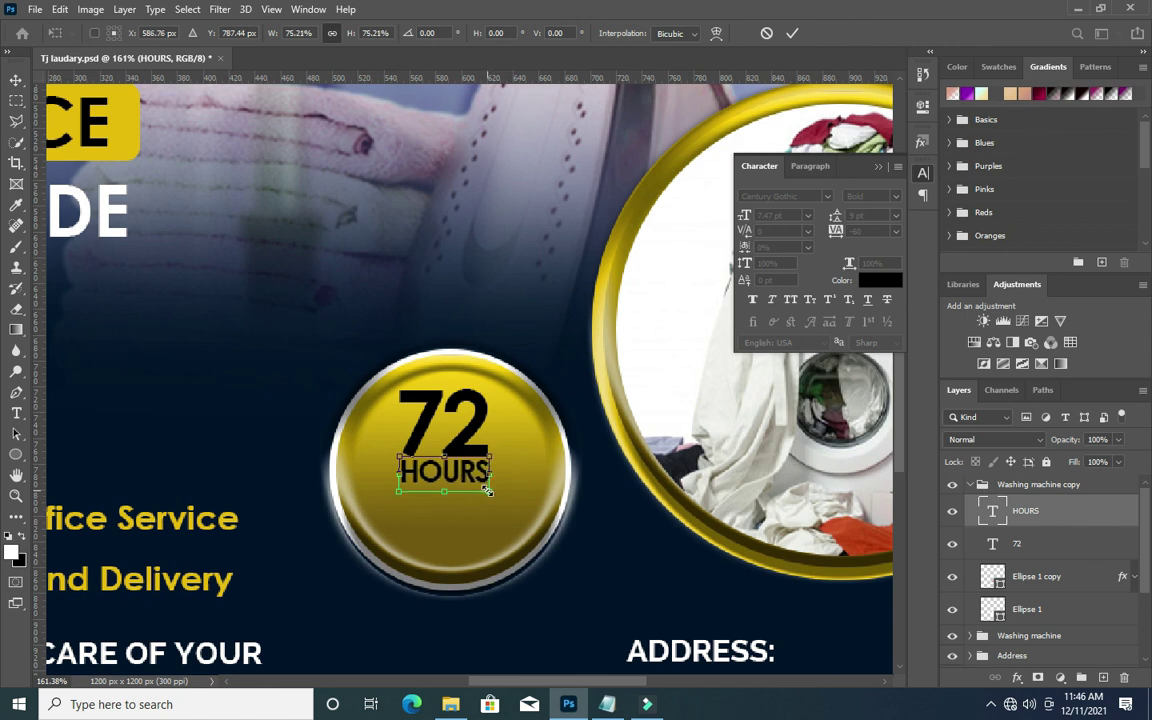
pyautogui.click(793, 34)
# Change the colour of the "HOURS" text to white (ffffff).
pyautogui.scroll(-3, 658, 394)
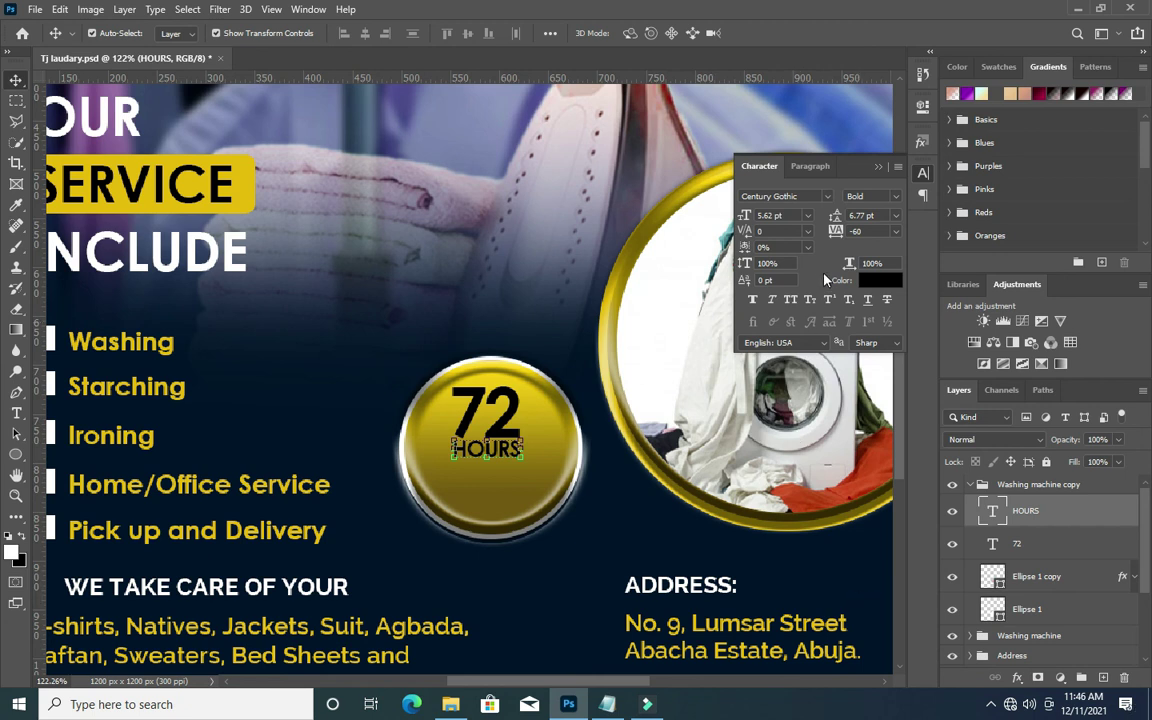
pyautogui.hotkey('ctrl', '+')
pyautogui.click(880, 281)
pyautogui.moveTo(743, 303); pyautogui.dragTo(690, 178)
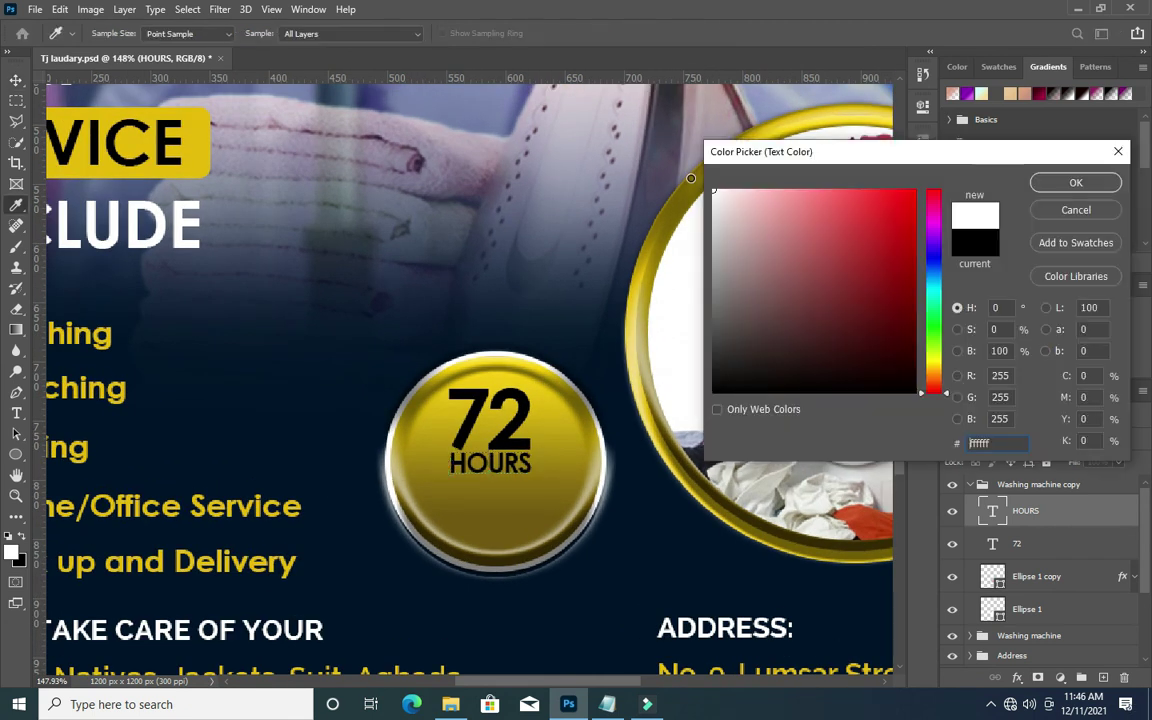
pyautogui.click(1074, 183)
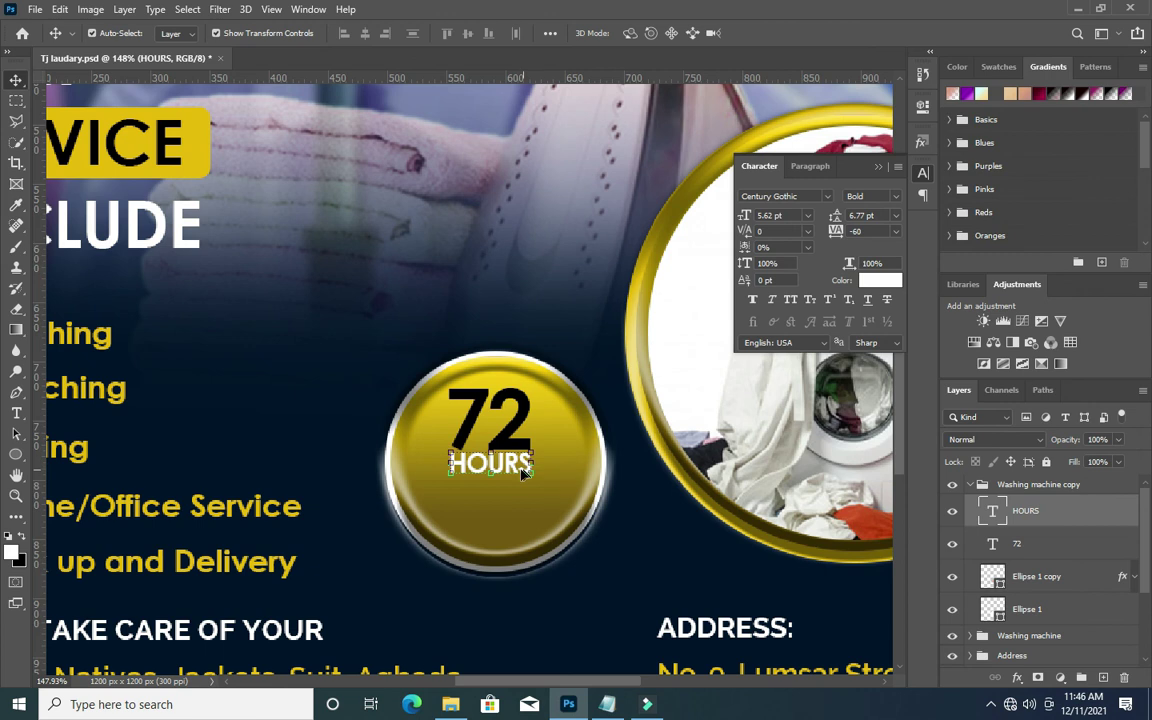
# Duplicate "HOURS" below itself, change the copy's text to "DELIVERY" and centre it under the other badge text.
pyautogui.scroll(-1, 499, 450)
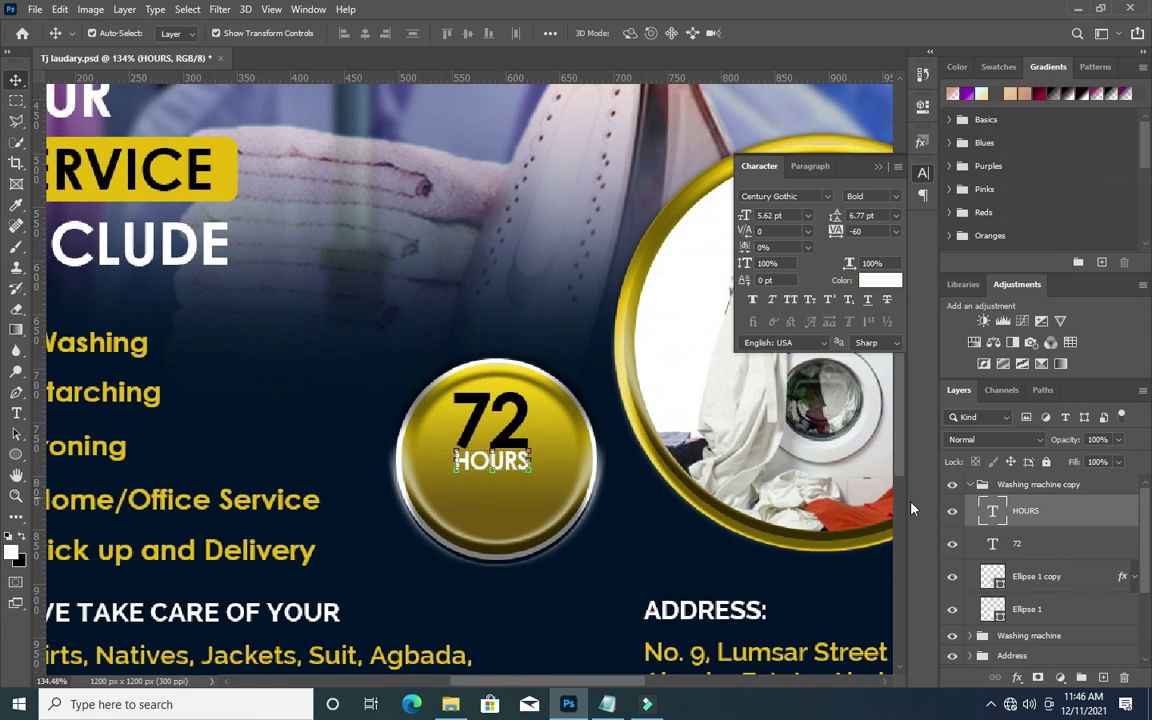
pyautogui.hotkey('ctrl', 'j')
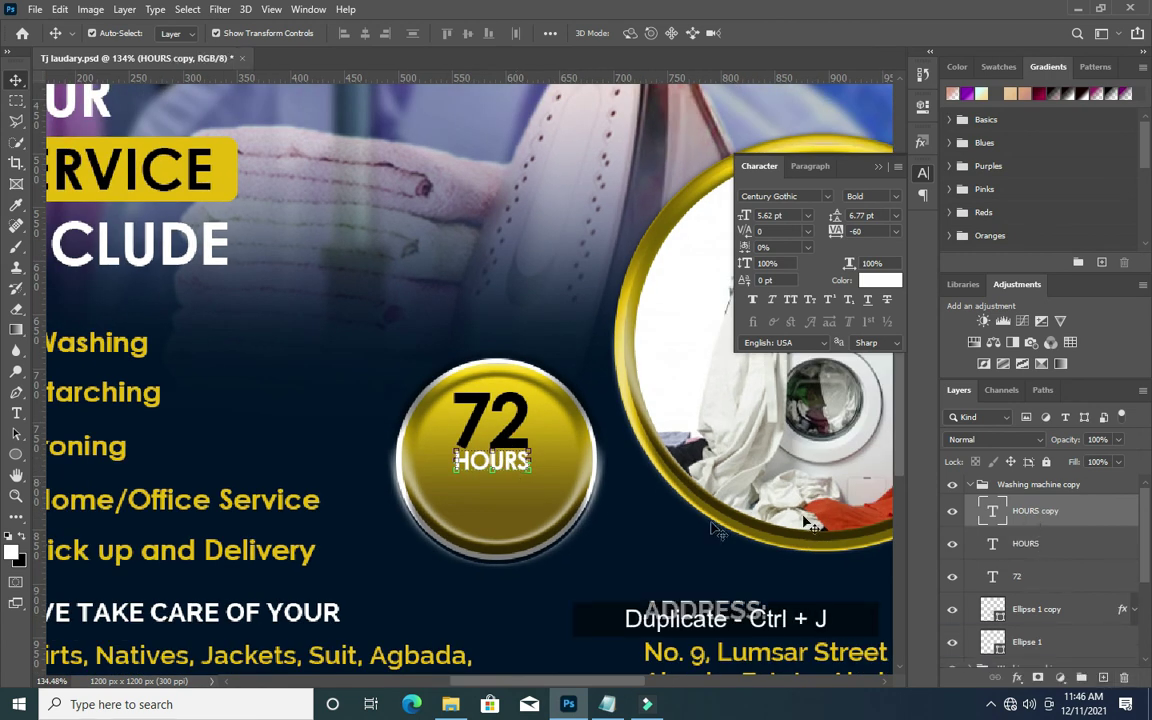
pyautogui.moveTo(492, 461); pyautogui.dragTo(510, 488)
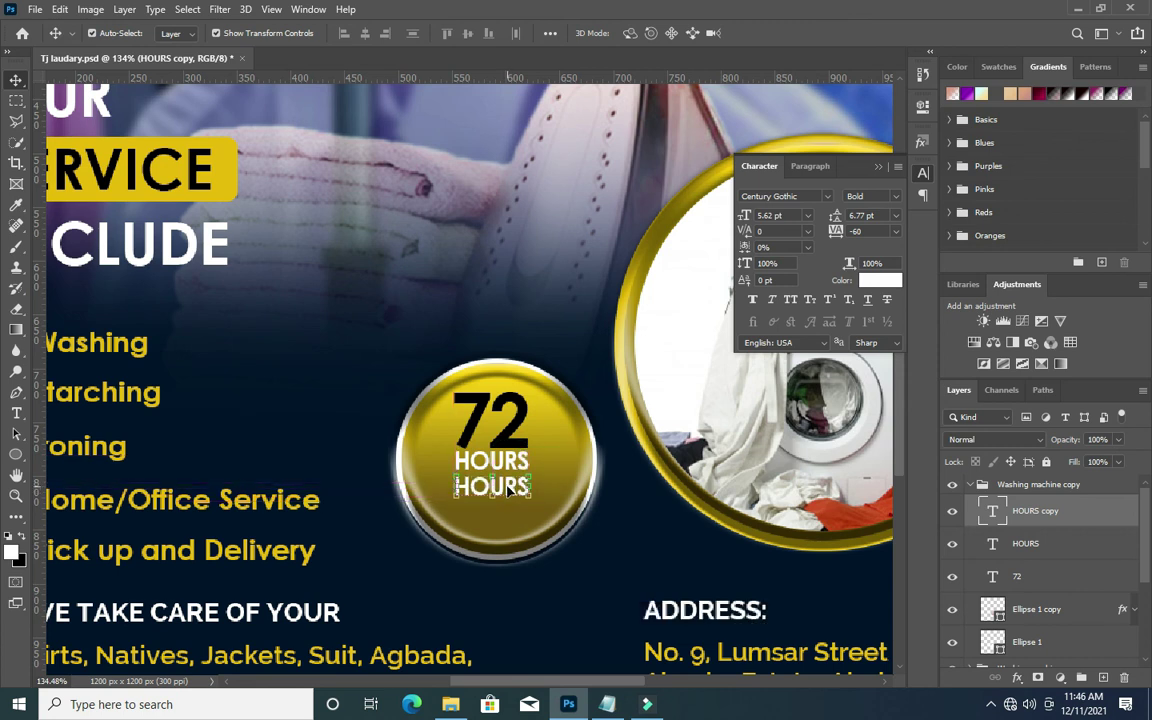
pyautogui.doubleClick(510, 488)
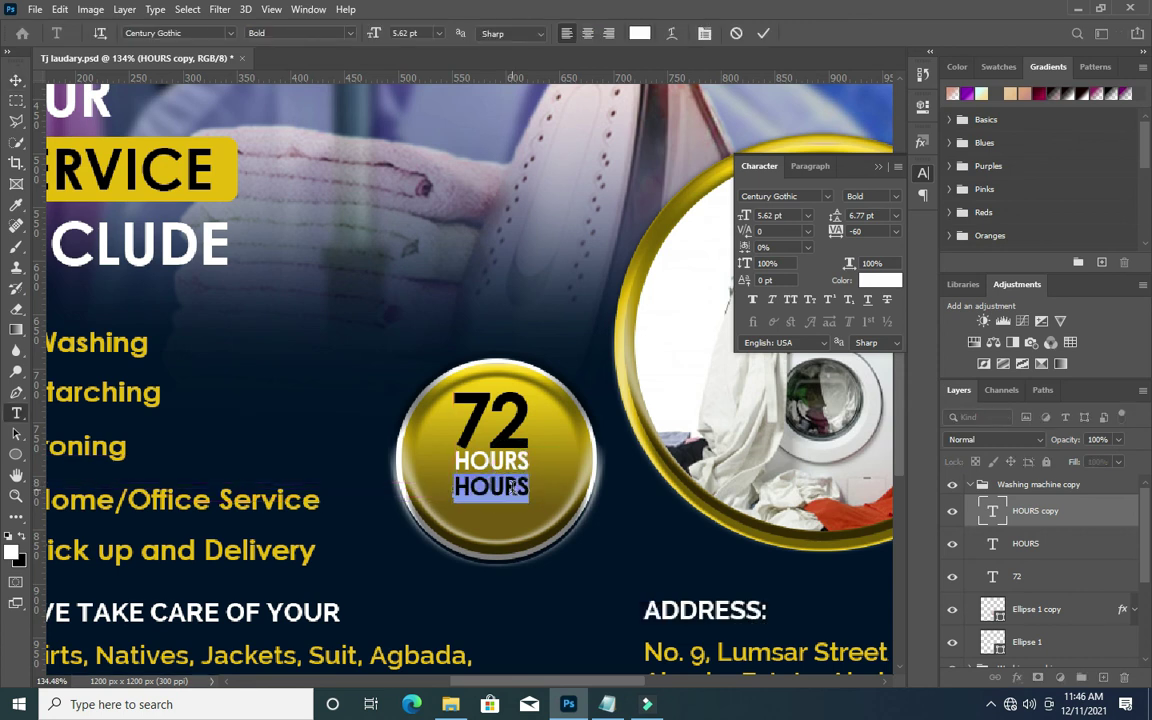
pyautogui.write('DE')
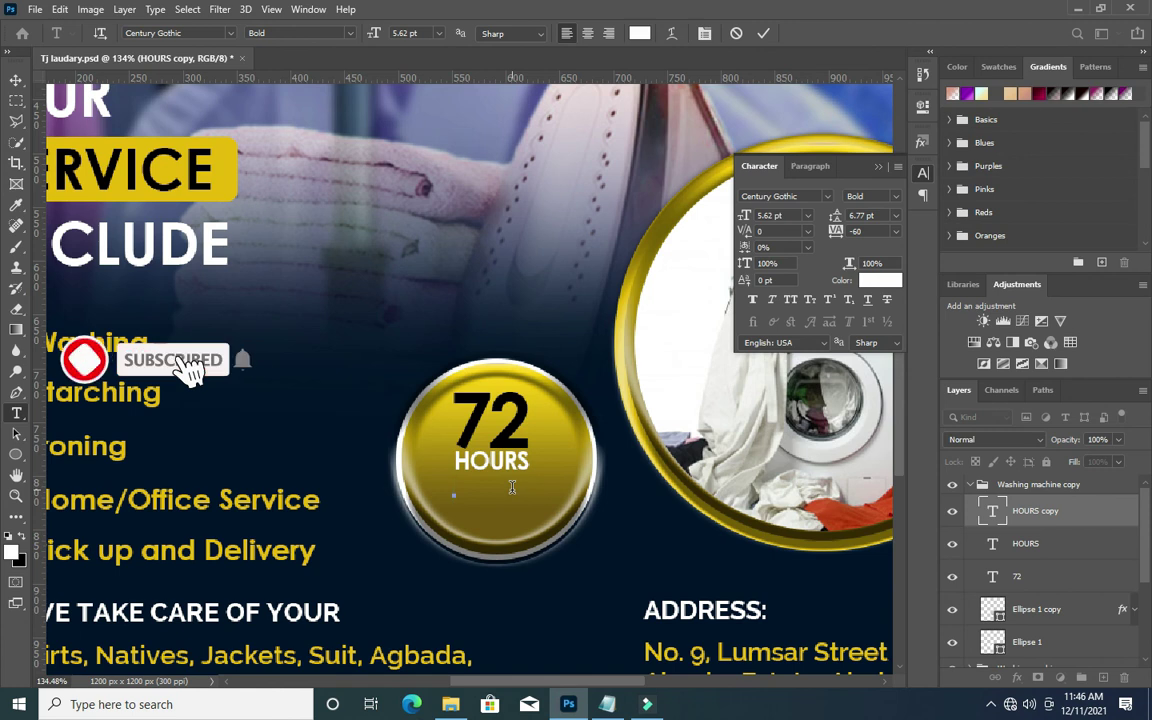
pyautogui.write('LIVERY')
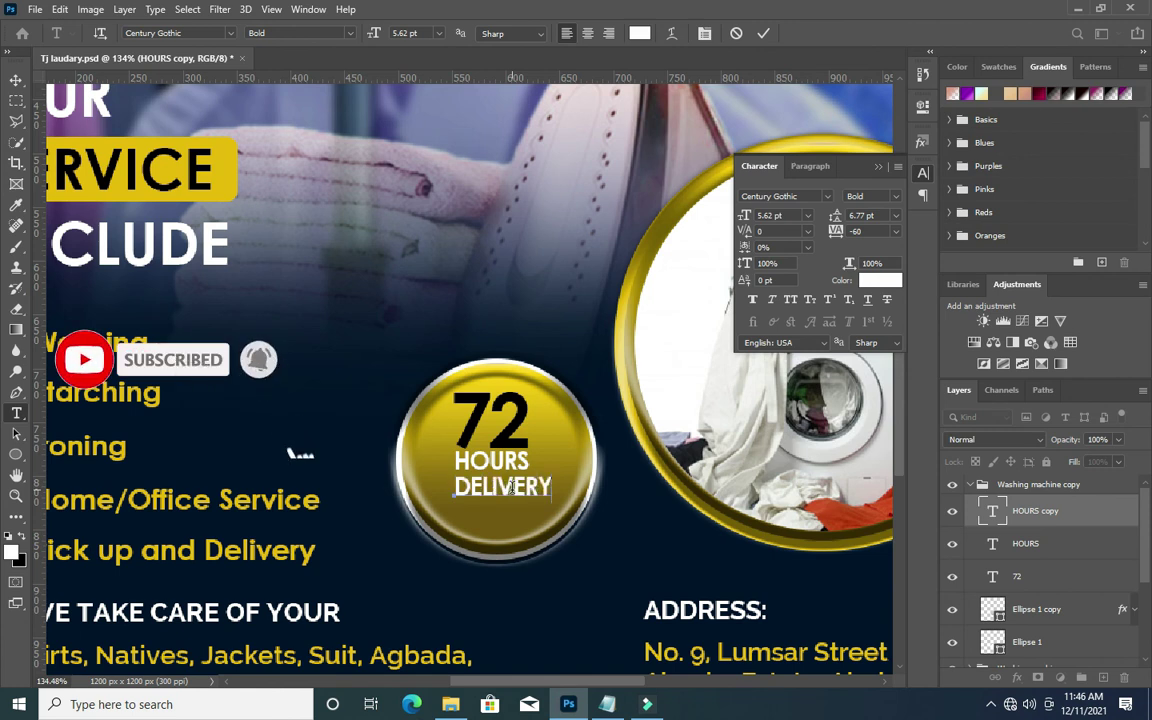
pyautogui.click(763, 33)
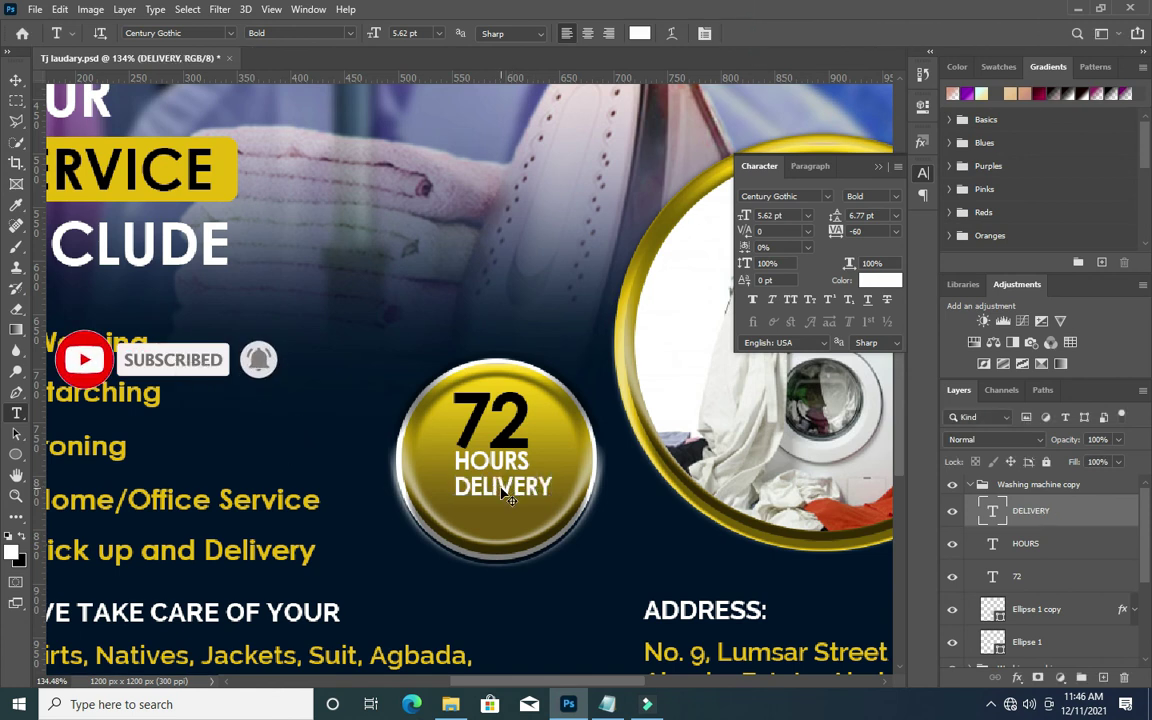
pyautogui.moveTo(510, 497); pyautogui.dragTo(498, 497)
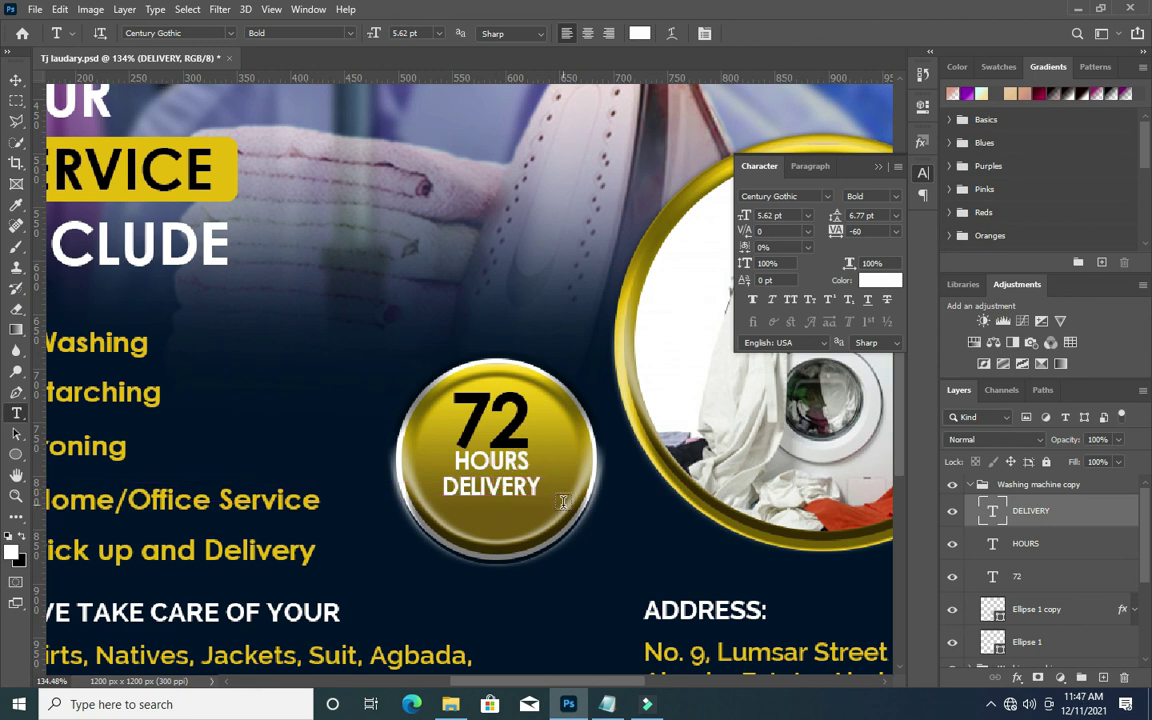
# Align the "72", "HOURS" and "DELIVERY" texts on their horizontal centres and move them together to the middle of the gold badge.
pyautogui.press('v')
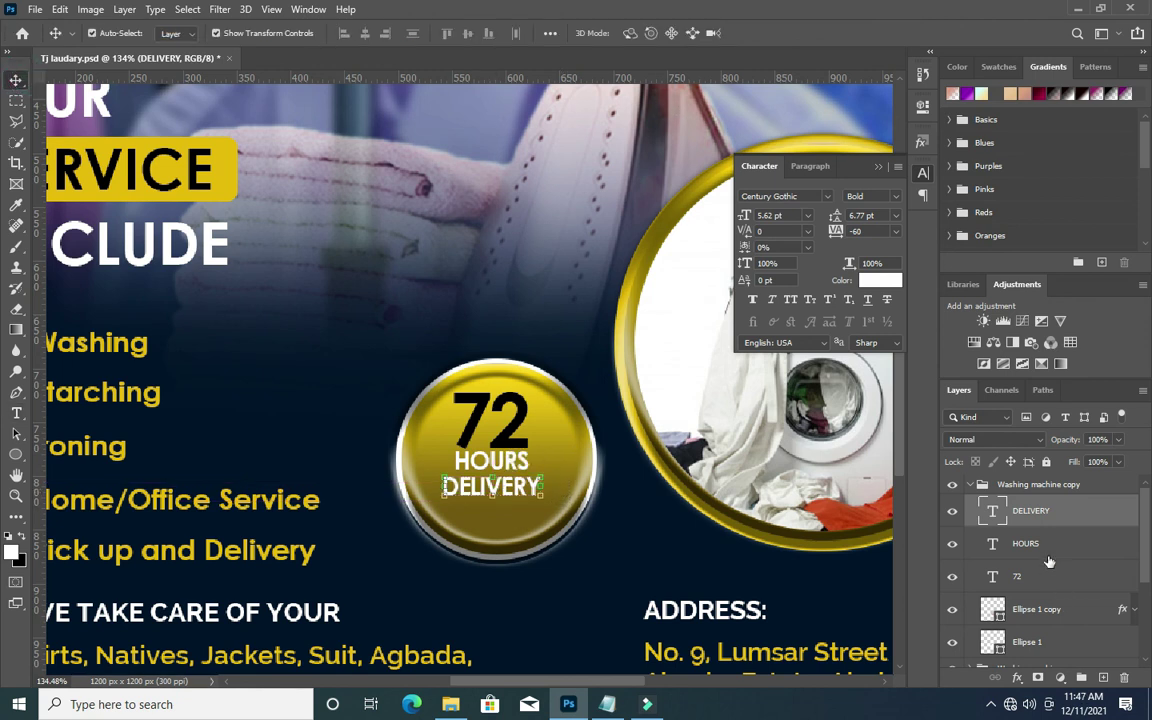
pyautogui.keyDown('shift'); pyautogui.click(1038, 575); pyautogui.keyUp('shift')
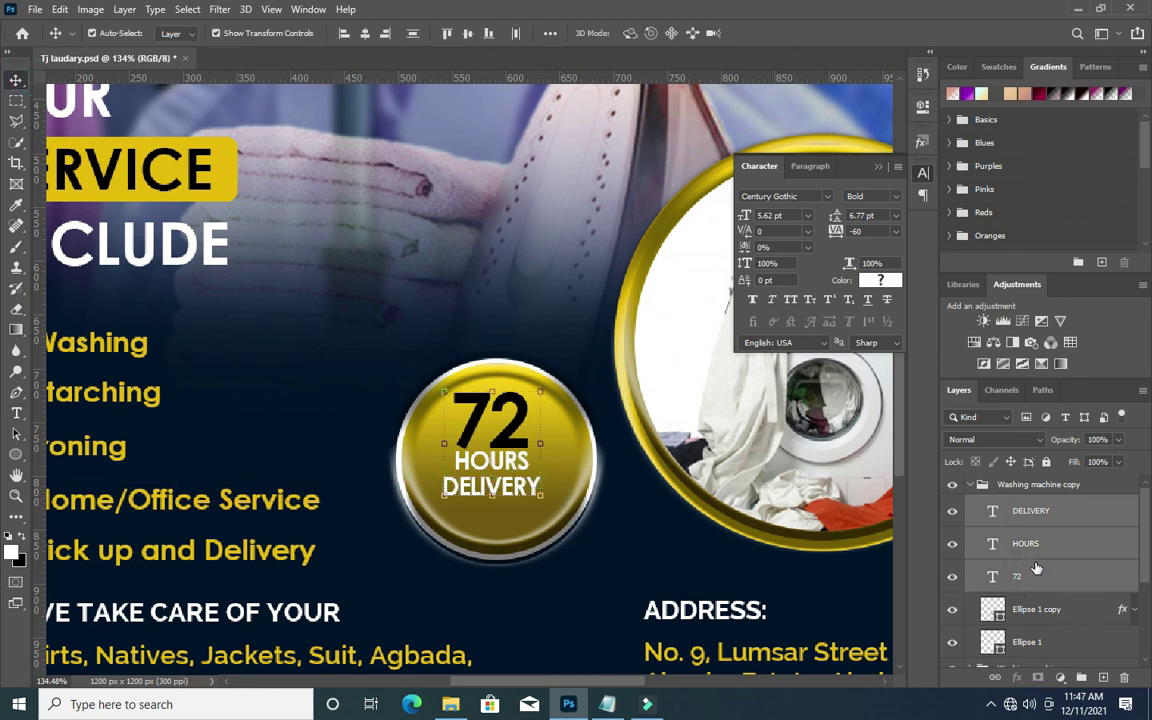
pyautogui.click(365, 33)
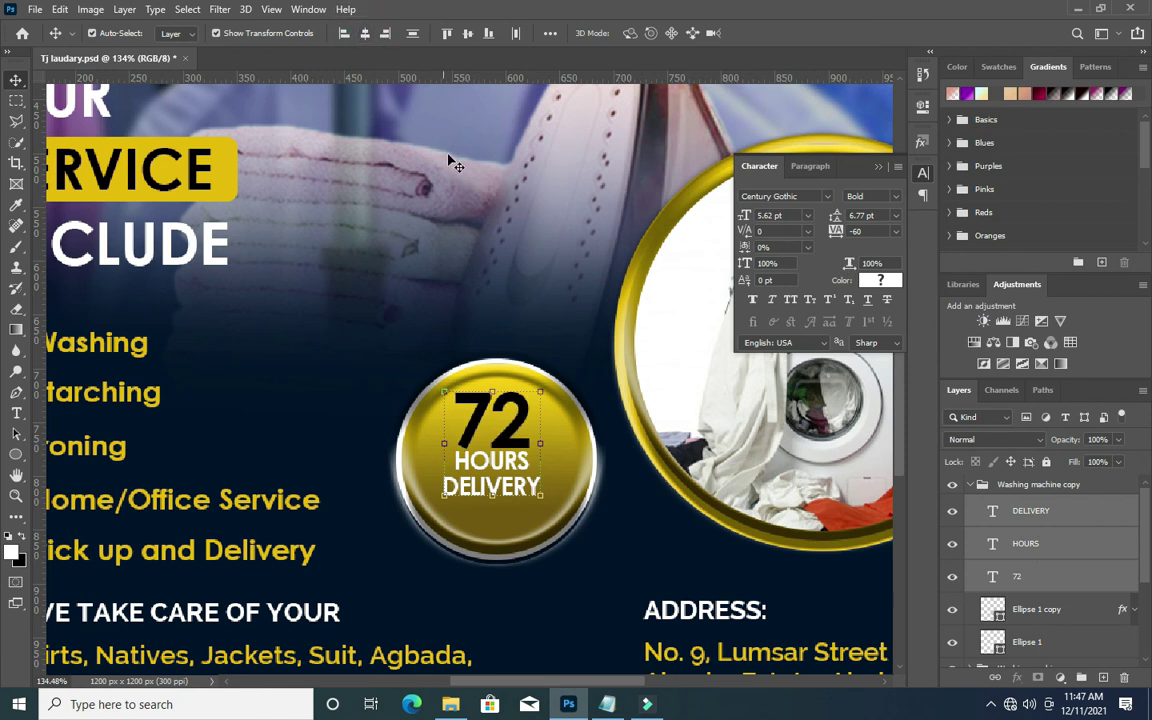
pyautogui.moveTo(503, 445); pyautogui.dragTo(507, 454)
pyautogui.click(877, 169)
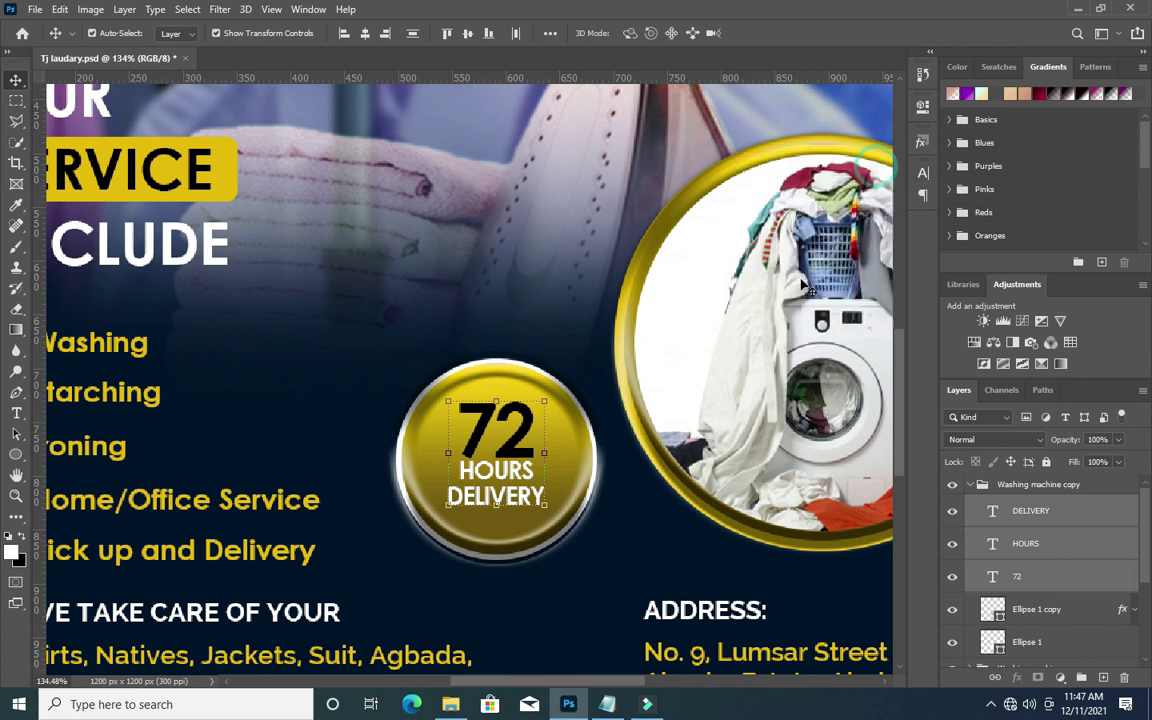
pyautogui.hotkey('ctrl', 't')
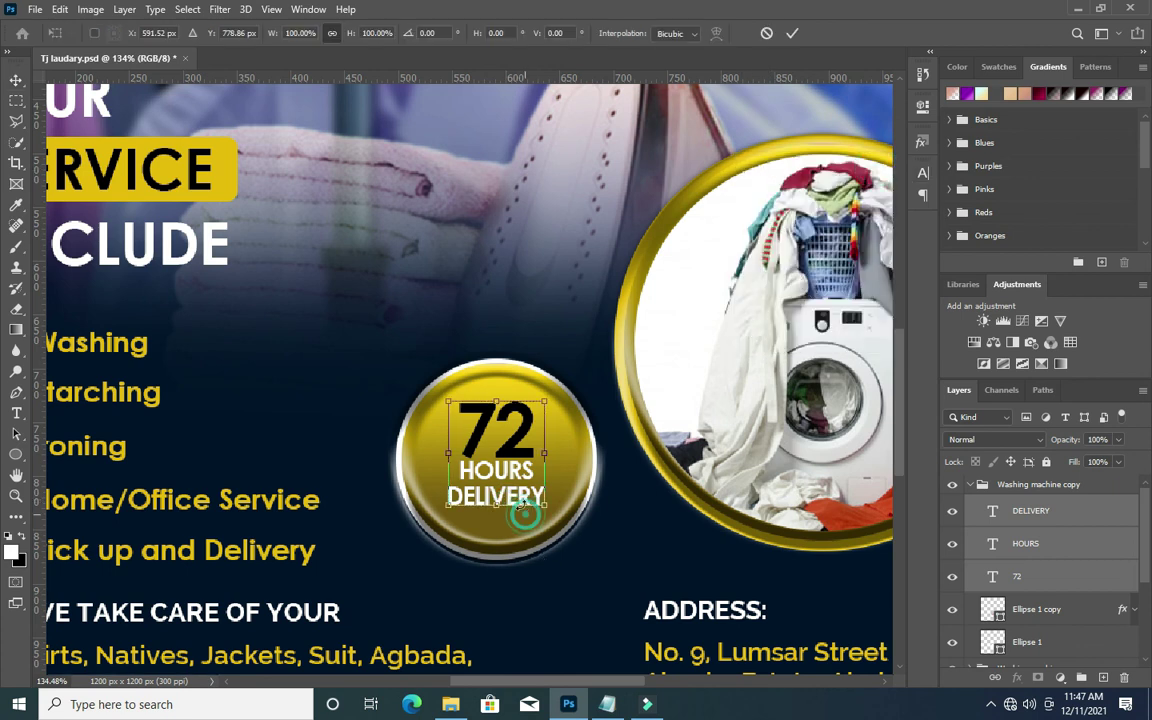
pyautogui.click(795, 33)
# Change the colour of the "DELIVERY" text to black (000000).
pyautogui.click(1030, 510)
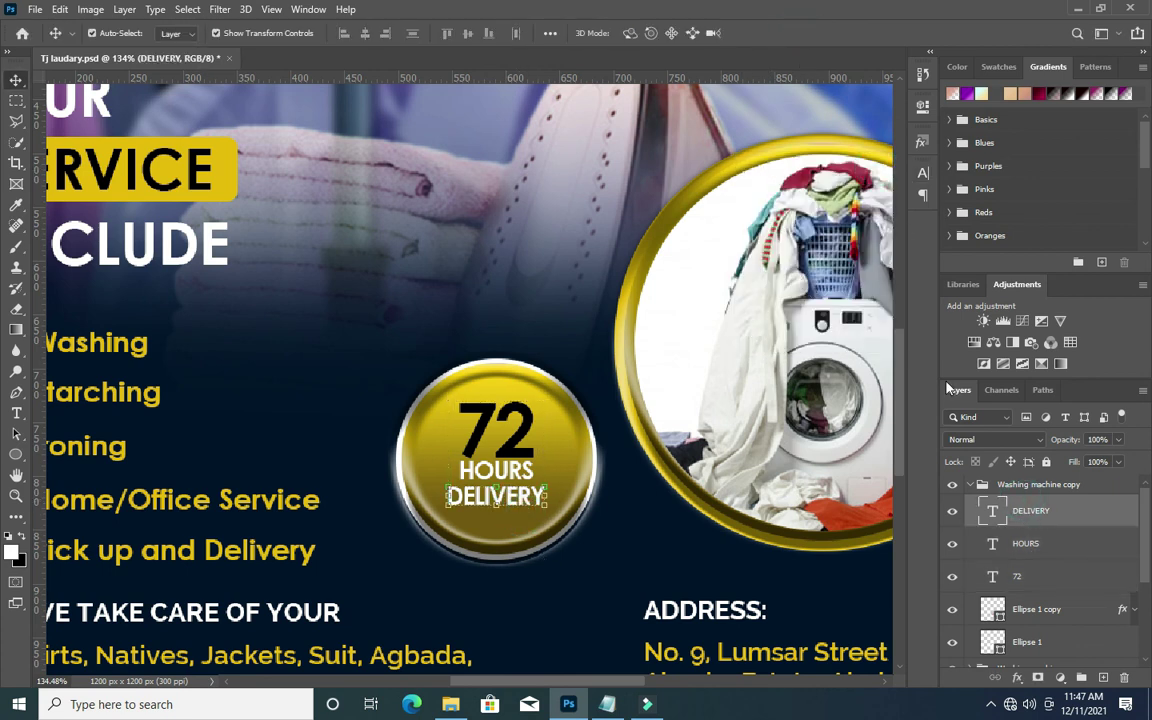
pyautogui.click(922, 173)
pyautogui.click(900, 267)
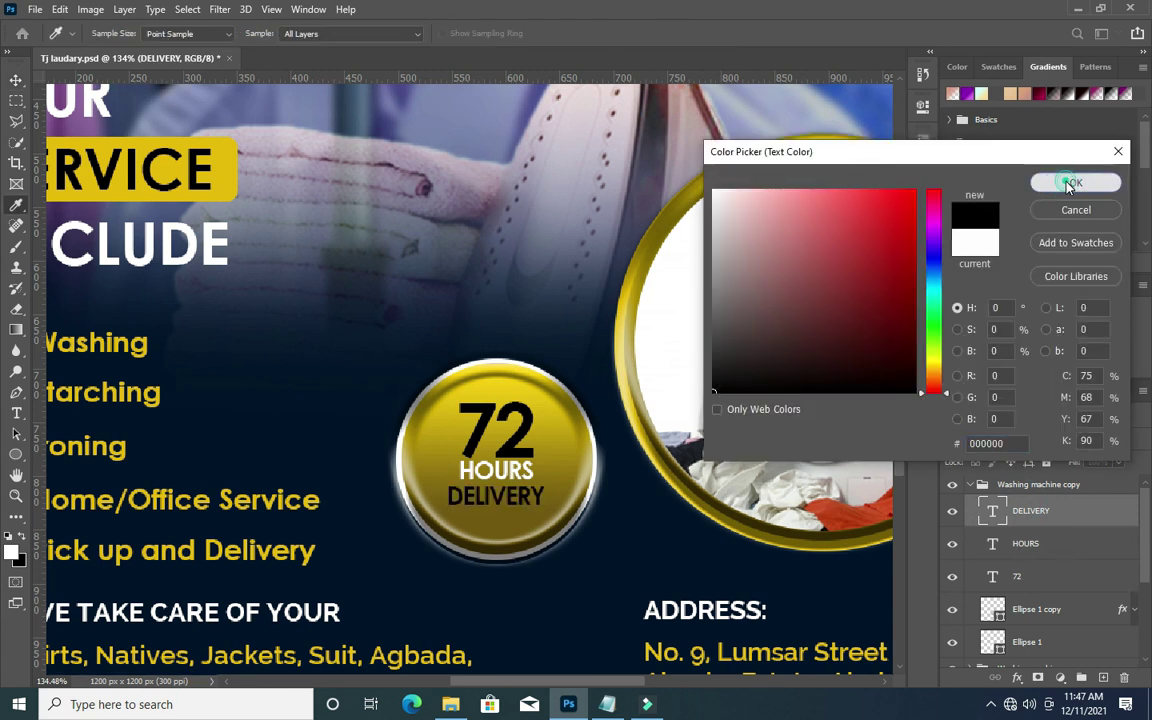
pyautogui.click(1075, 182)
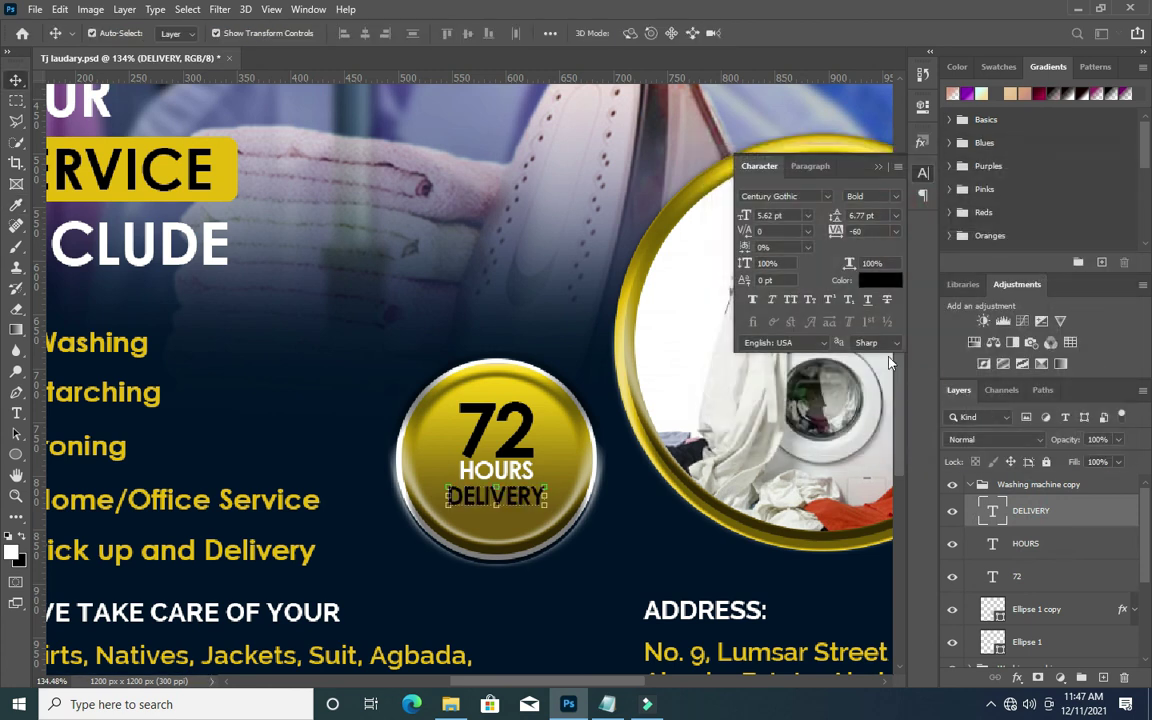
# Add a drop shadow to the "DELIVERY" text with distance, spread and size all set to 0.
pyautogui.click(1017, 682)
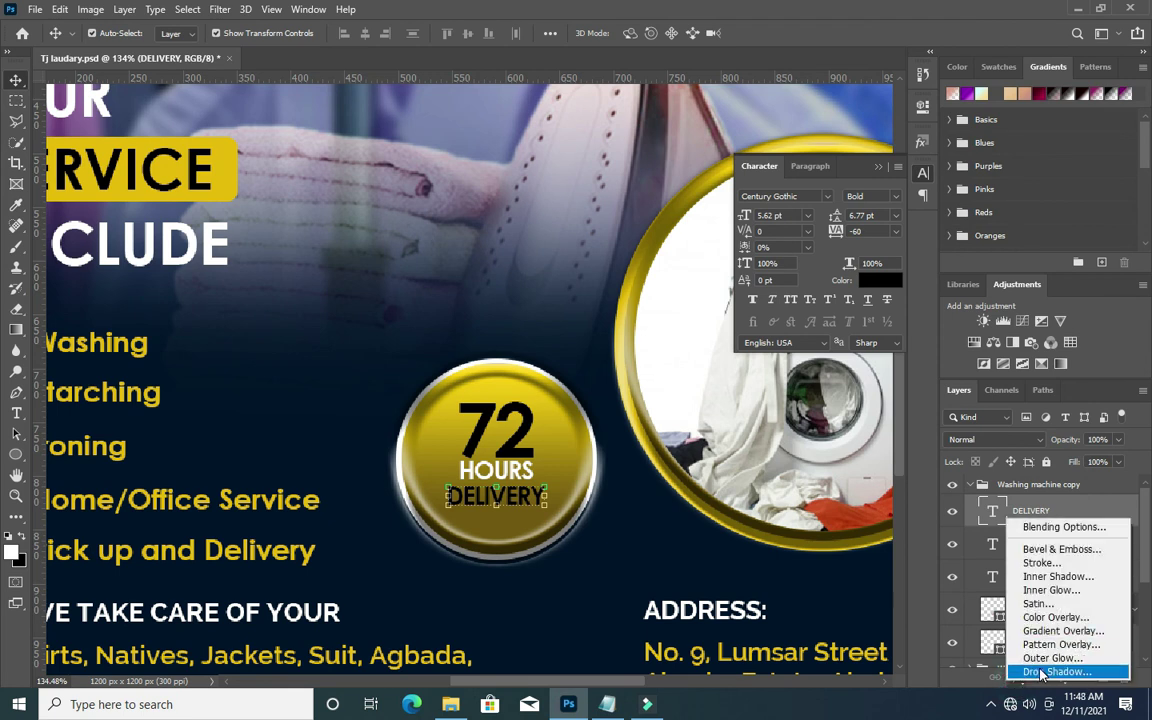
pyautogui.press('Escape')
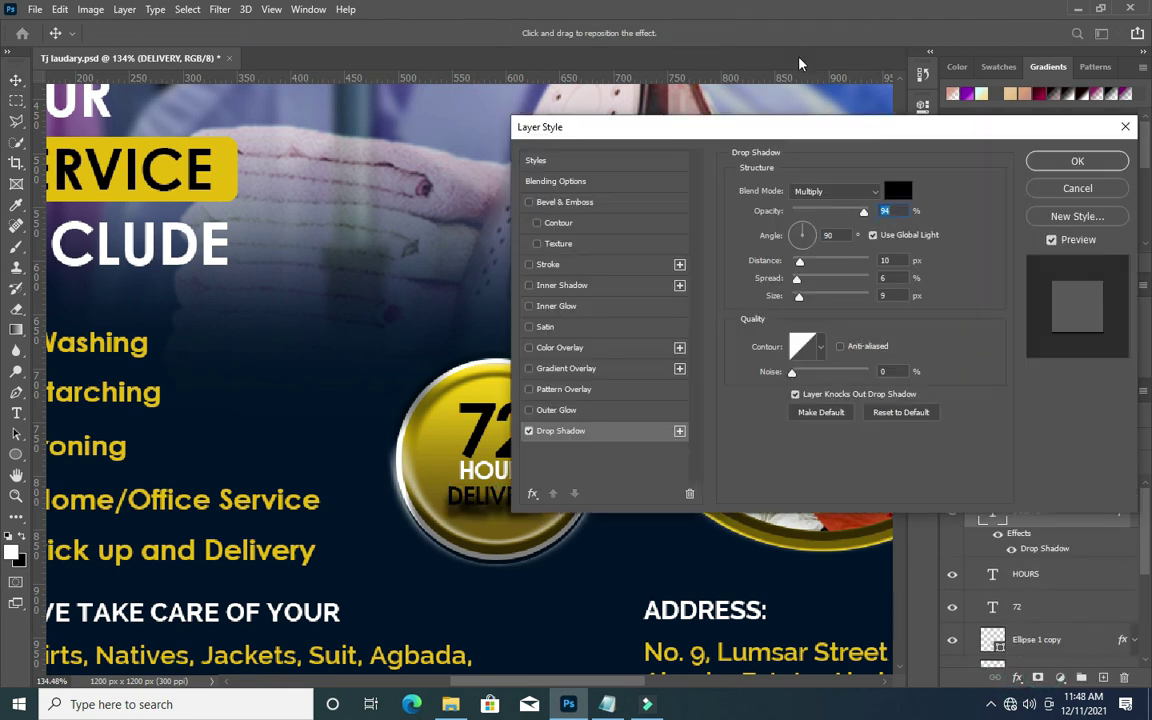
pyautogui.moveTo(699, 131); pyautogui.dragTo(797, 128)
pyautogui.moveTo(901, 251)
pyautogui.mouseDown()
pyautogui.moveTo(893, 288)
pyautogui.moveTo(895, 258)
pyautogui.mouseUp()
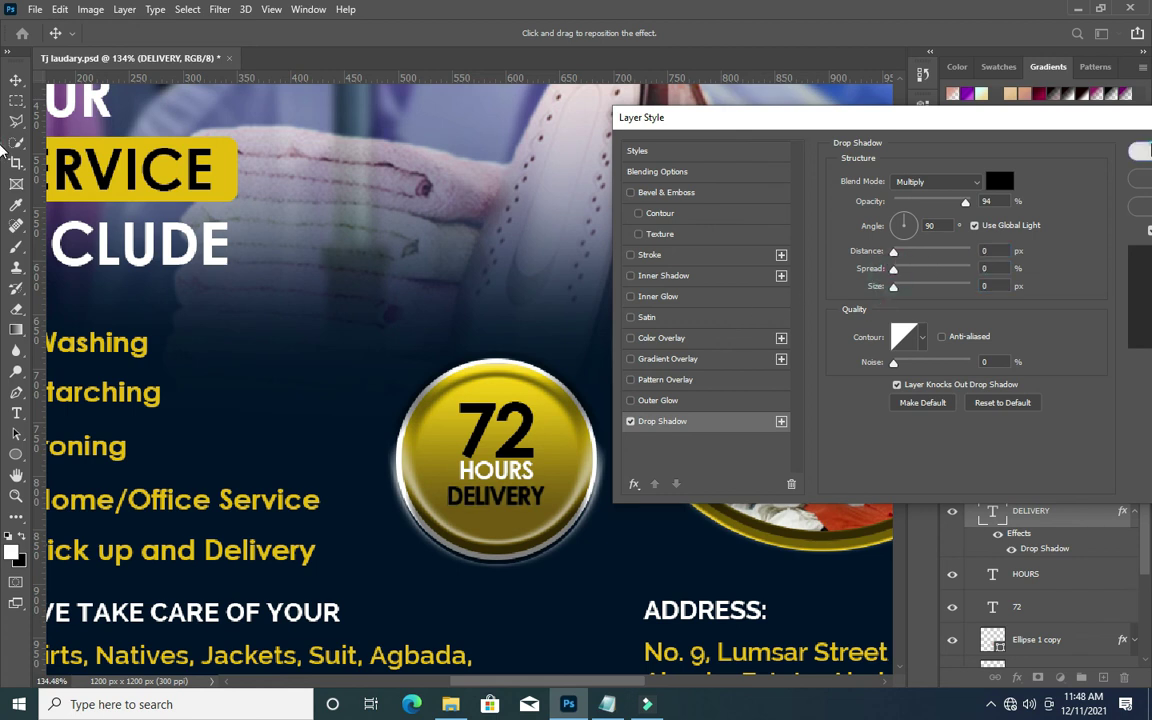
pyautogui.press('Return')
# Add a drop shadow to the "HOURS" text with 94% opacity, 0 px distance, 4% spread and 7 px size.
pyautogui.click(510, 468)
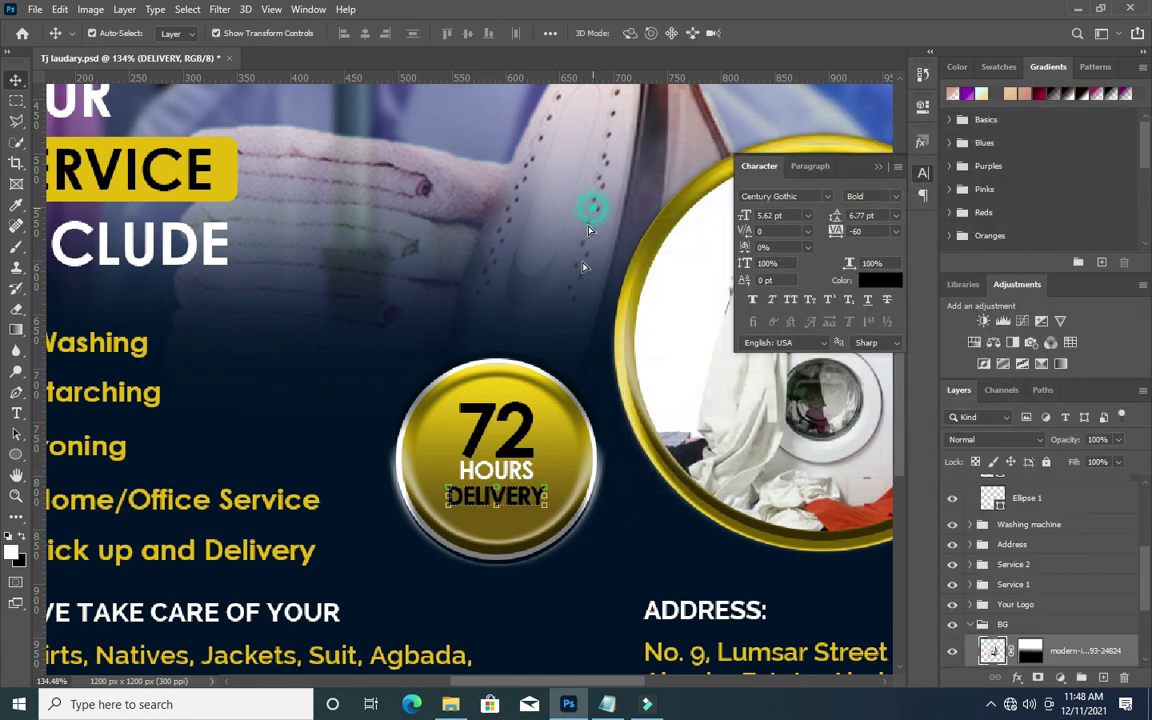
pyautogui.click(1019, 677)
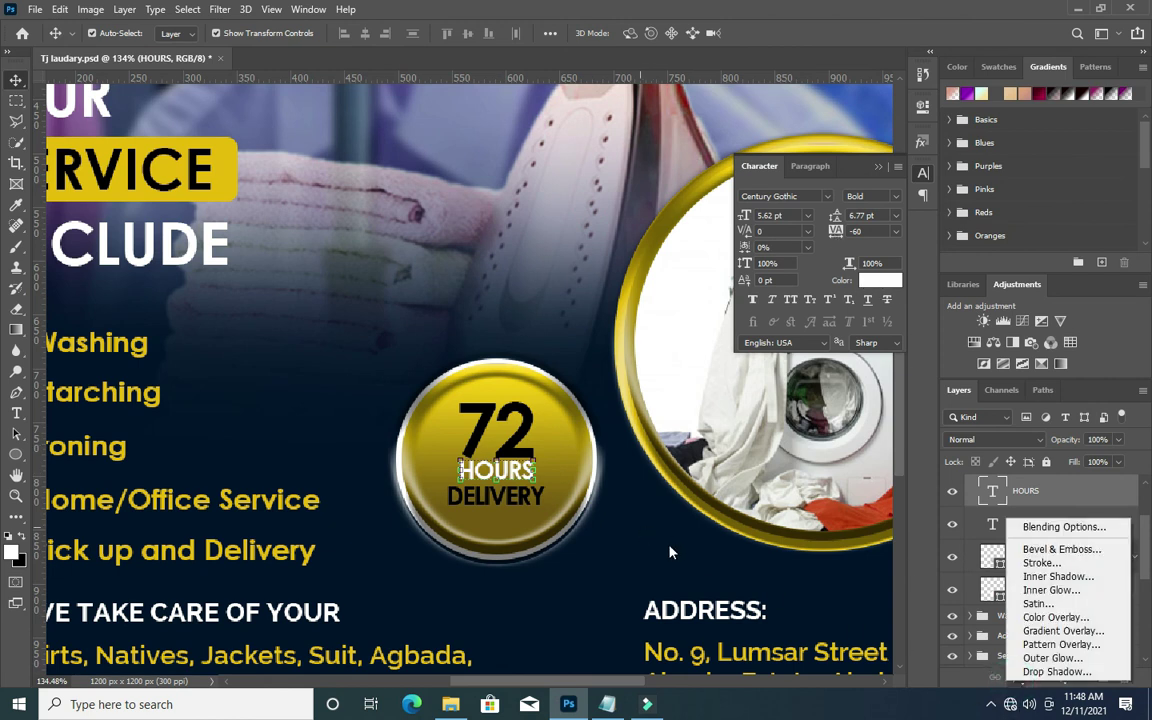
pyautogui.click(1057, 671)
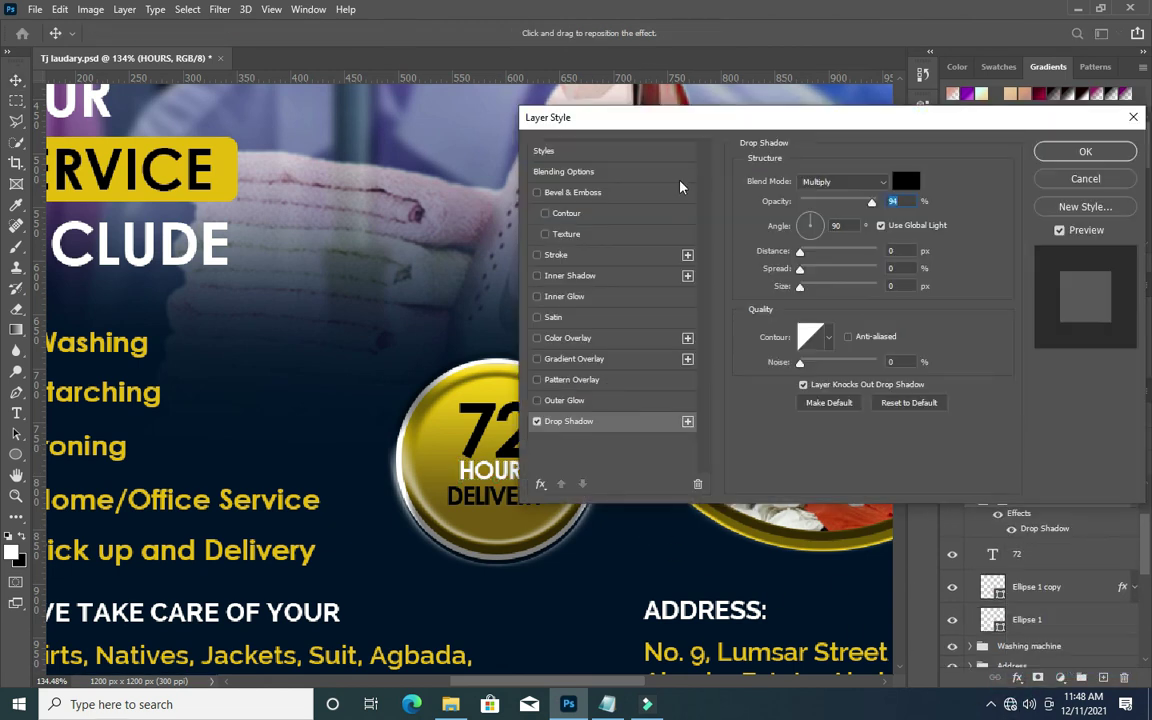
pyautogui.moveTo(681, 121); pyautogui.dragTo(769, 123)
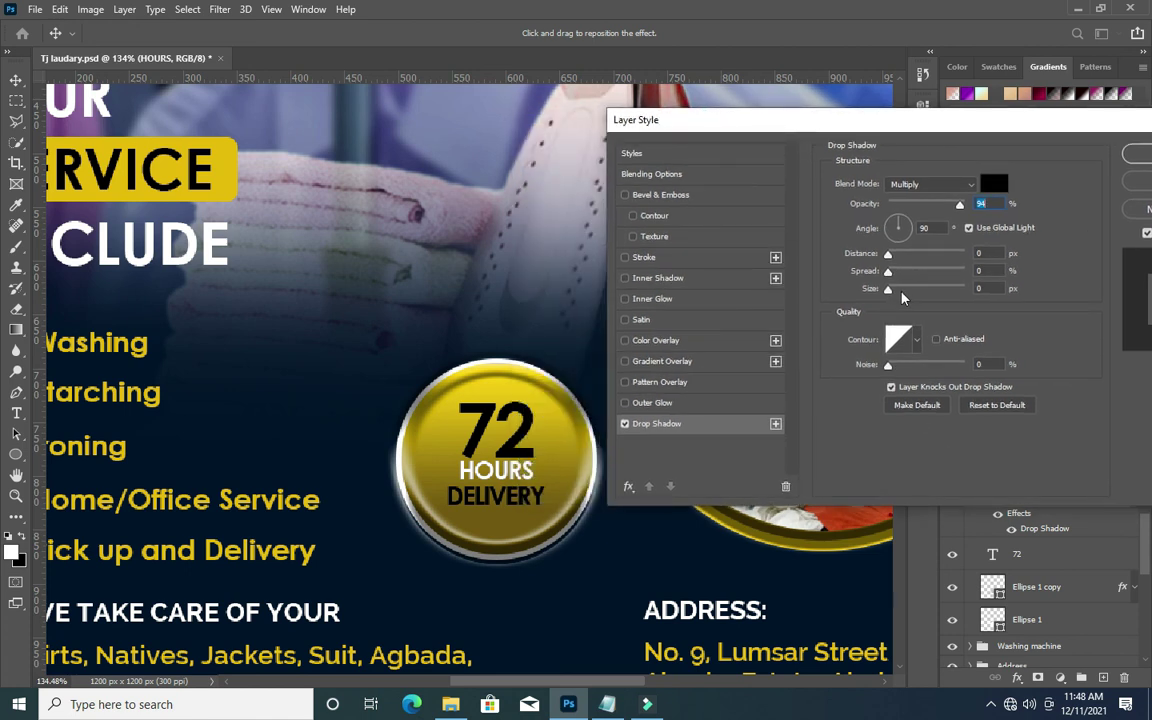
pyautogui.moveTo(888, 291)
pyautogui.mouseDown()
pyautogui.moveTo(898, 297)
pyautogui.moveTo(894, 277)
pyautogui.moveTo(896, 296)
pyautogui.mouseUp()
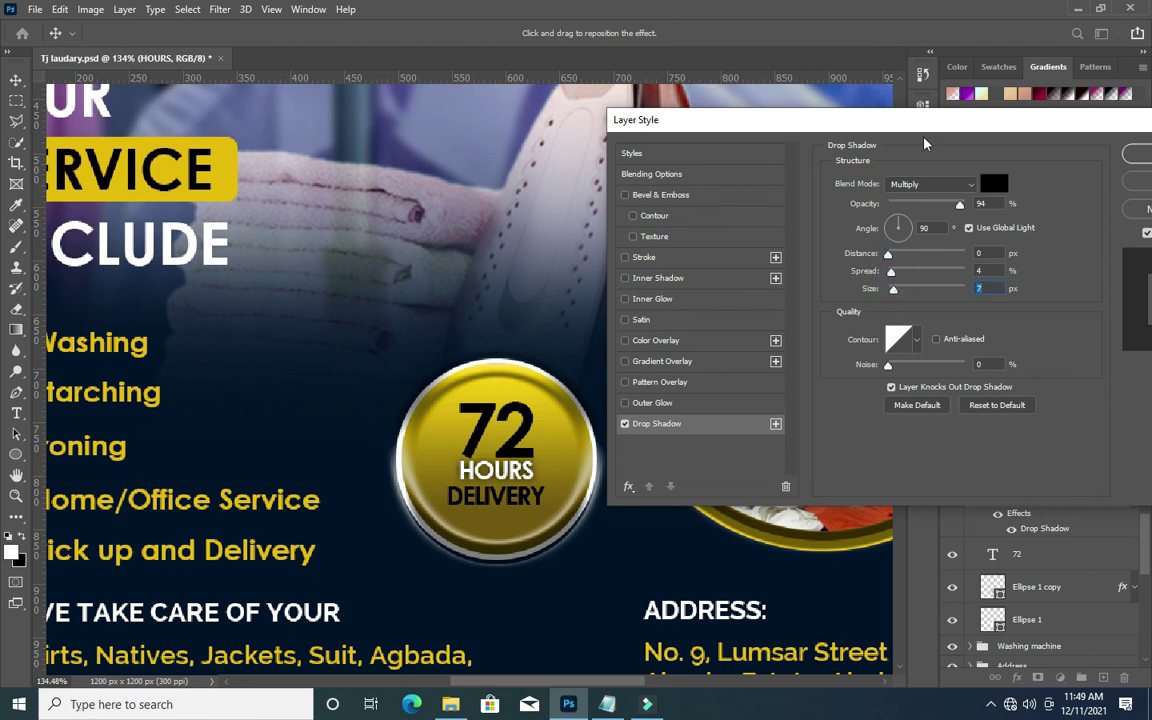
pyautogui.moveTo(895, 123); pyautogui.dragTo(860, 104)
pyautogui.click(1103, 140)
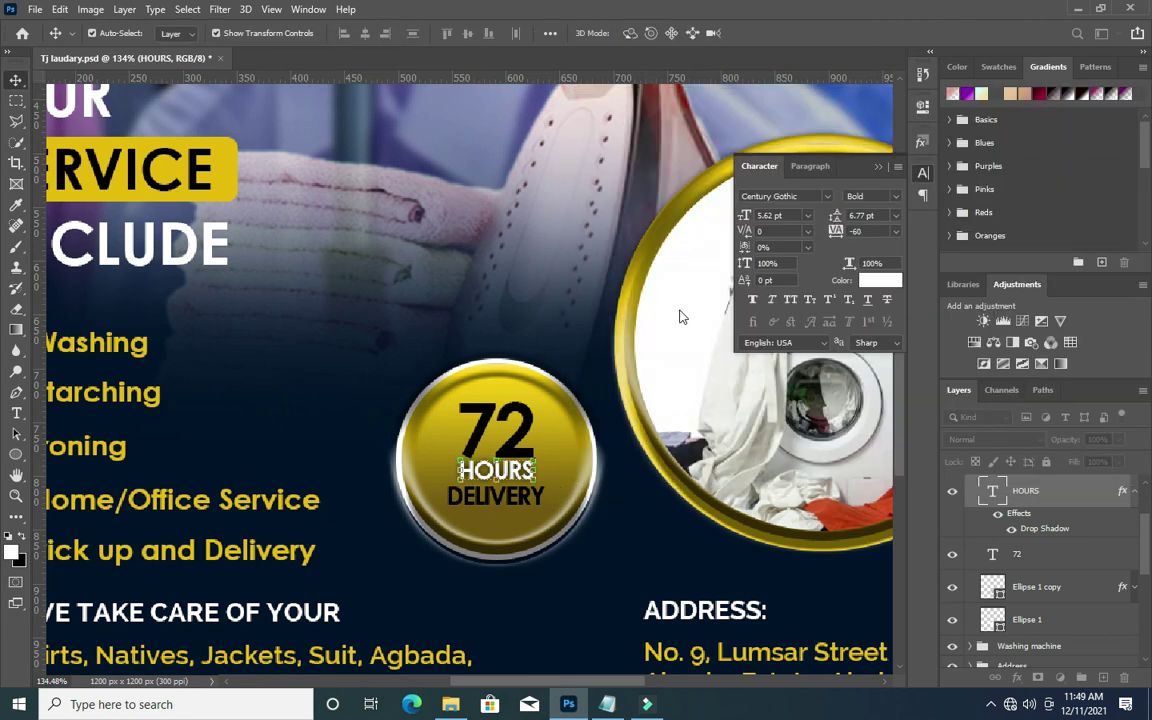
# Review the badge text's legibility and the badge's balance within the whole flyer, with the character settings out of the way.
pyautogui.scroll(-3, 681, 312)
pyautogui.scroll(-2, 720, 338)
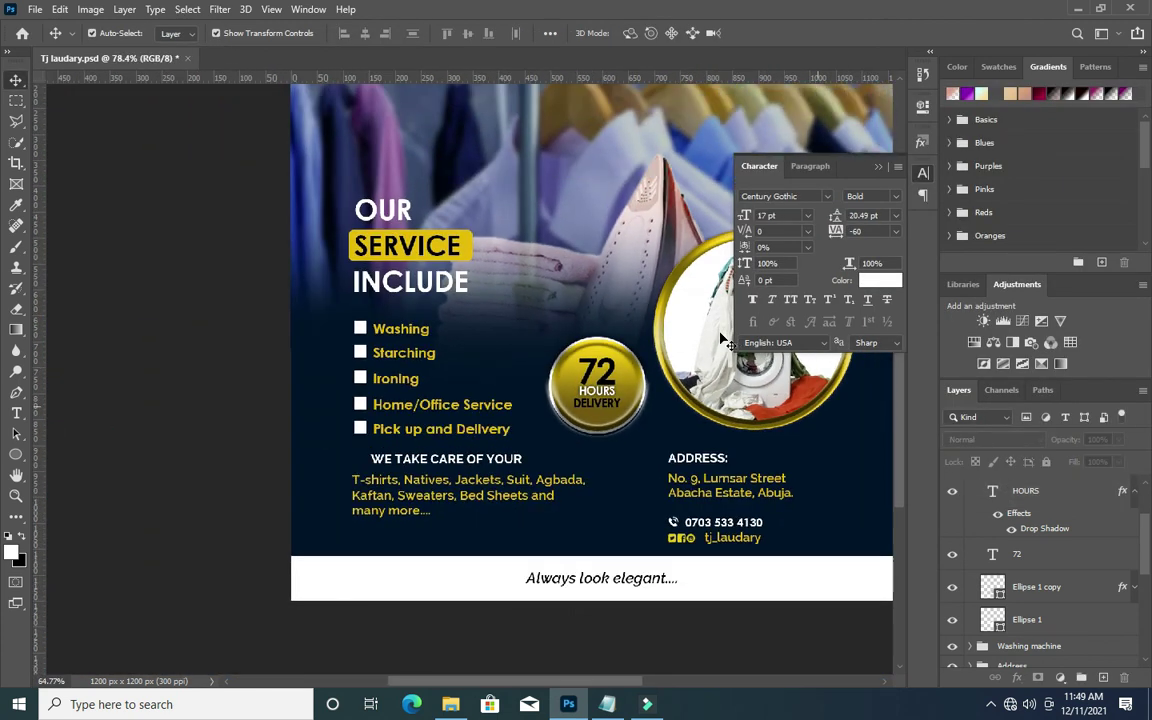
pyautogui.scroll(-1, 724, 340)
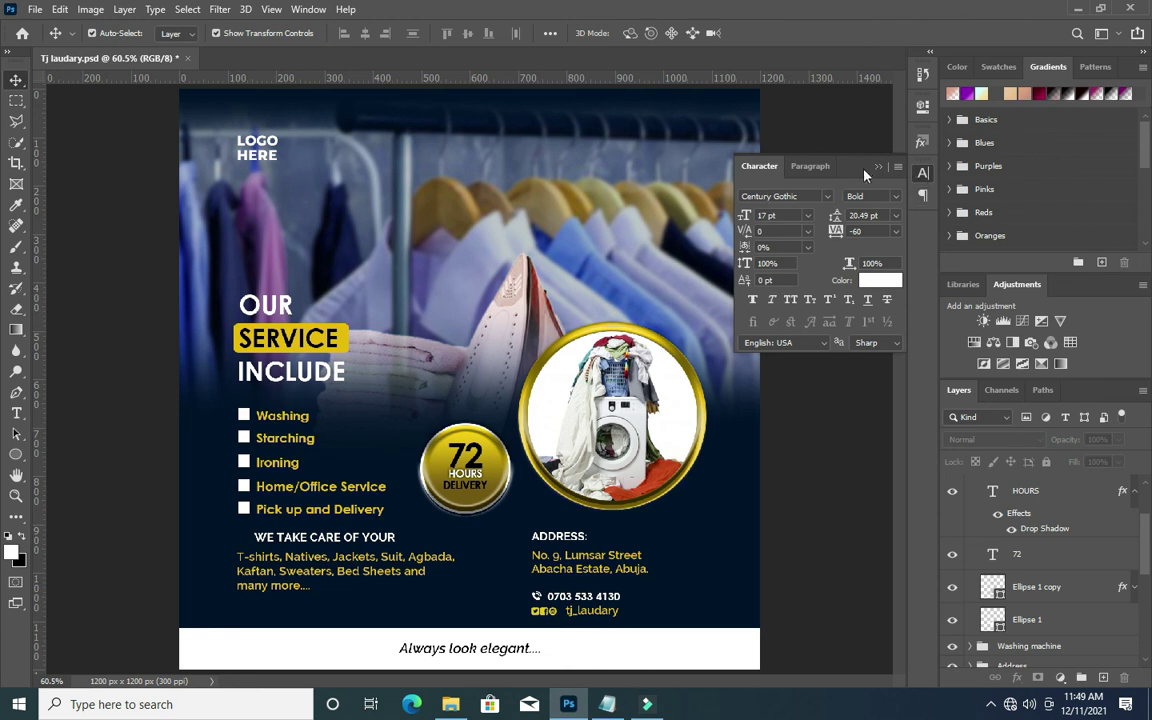
pyautogui.click(848, 197)
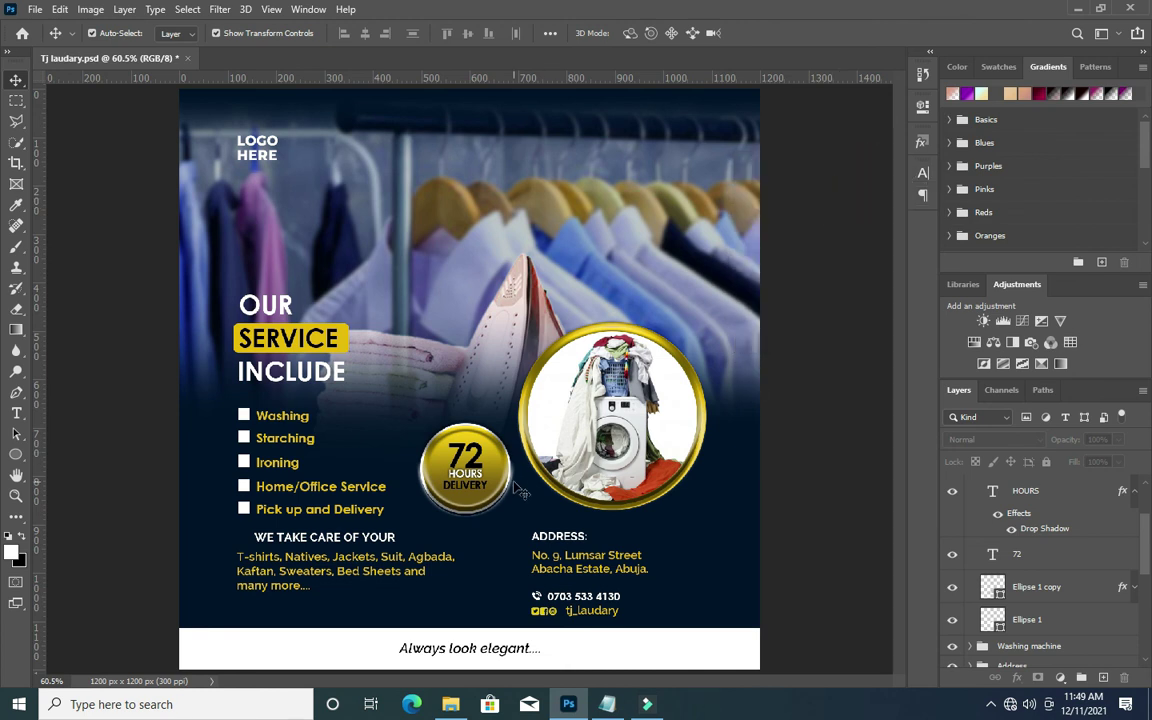
pyautogui.scroll(1, 448, 493)
pyautogui.scroll(2, 460, 490)
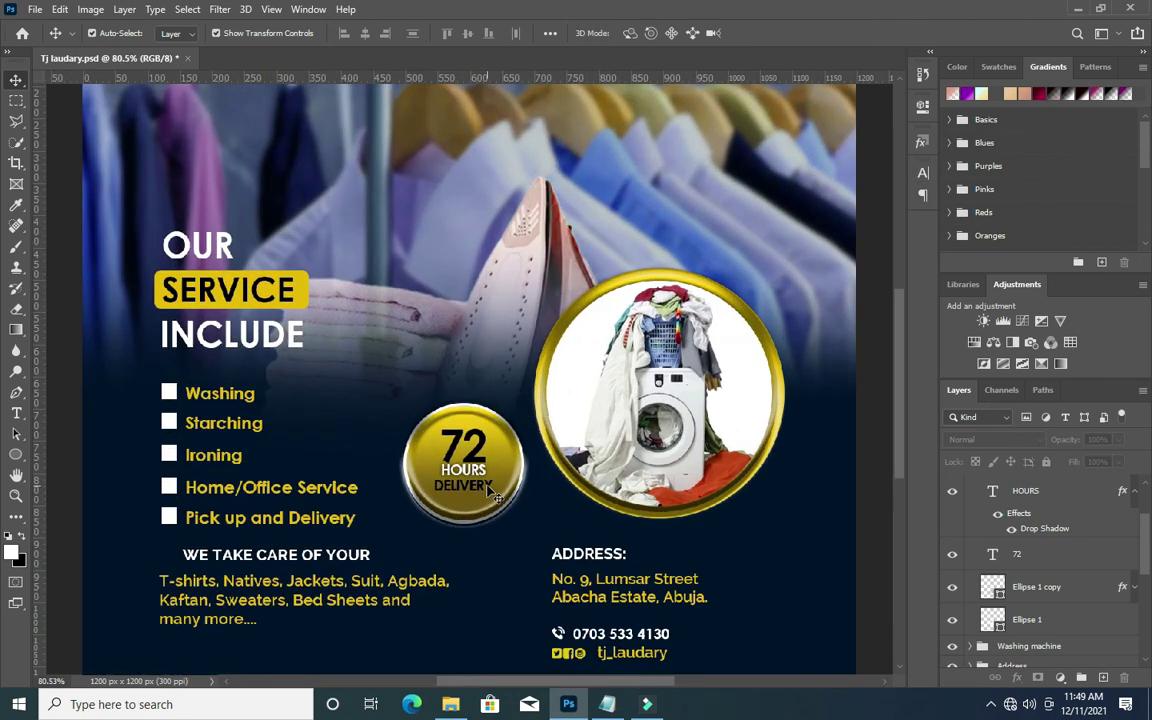
pyautogui.scroll(-1, 489, 483)
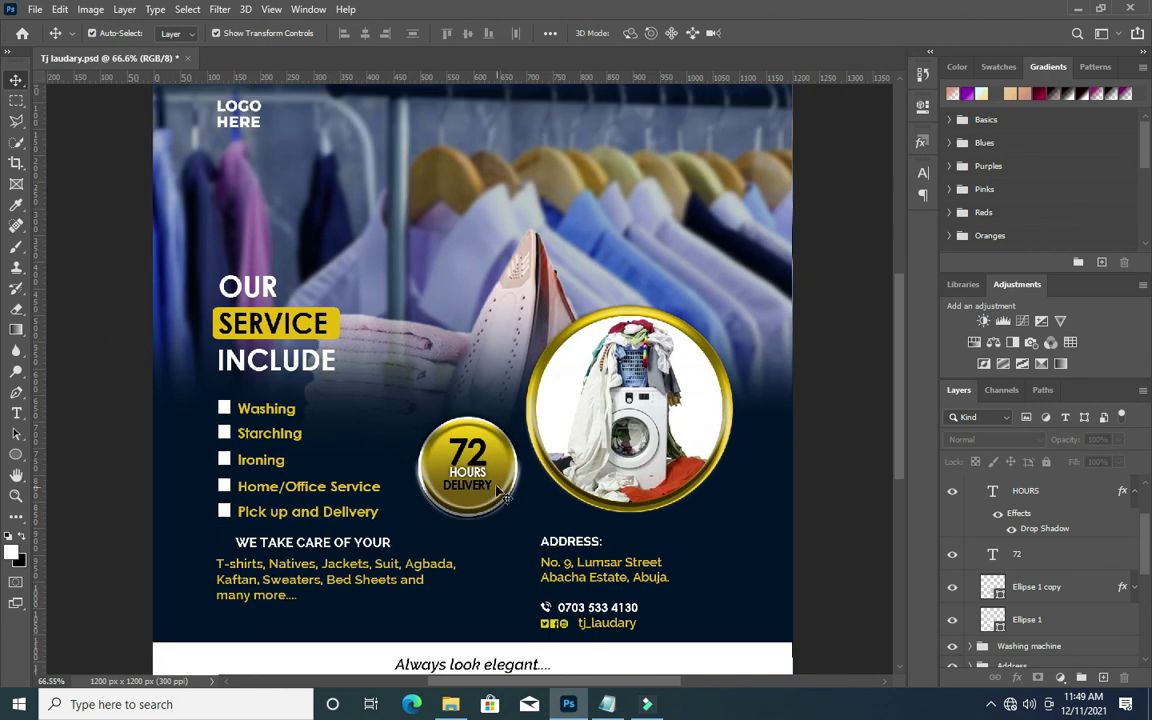
pyautogui.scroll(-3, 470, 420)
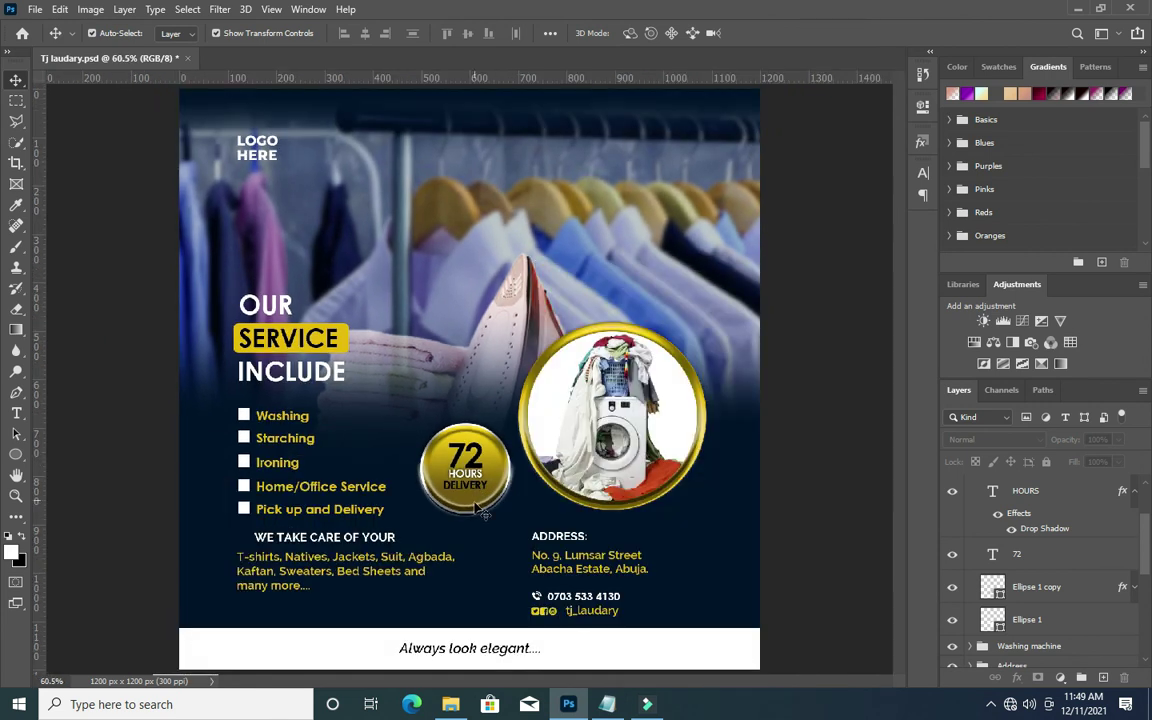
pyautogui.scroll(2, 474, 297)
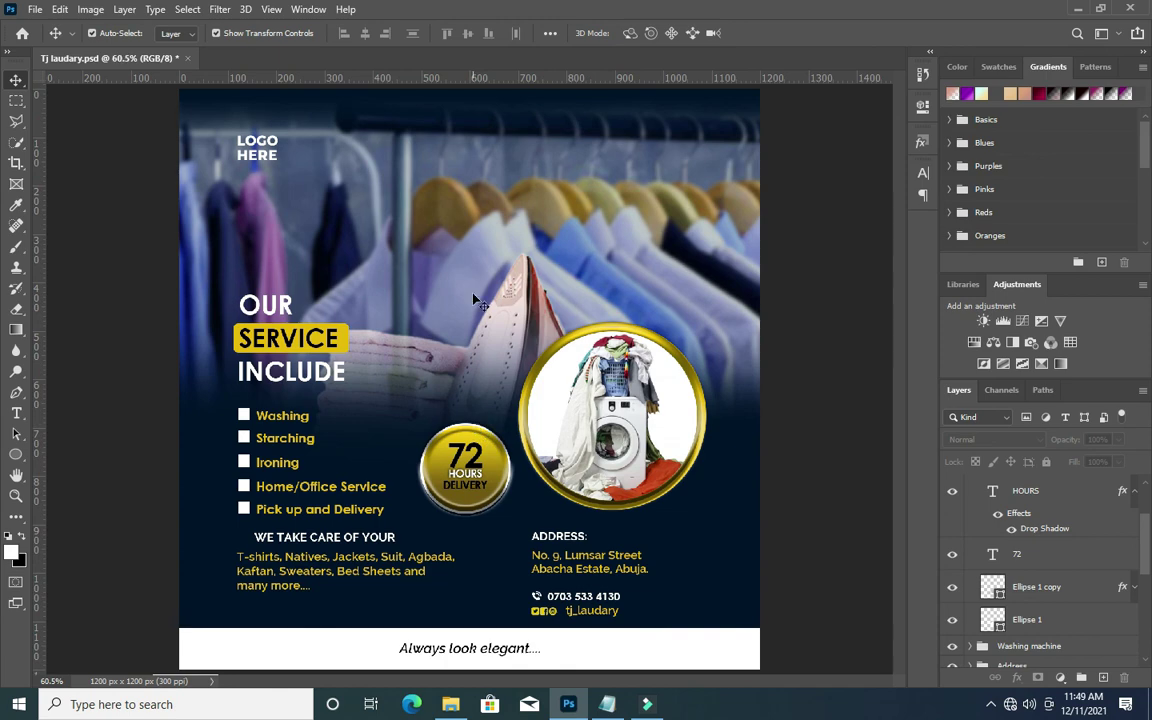